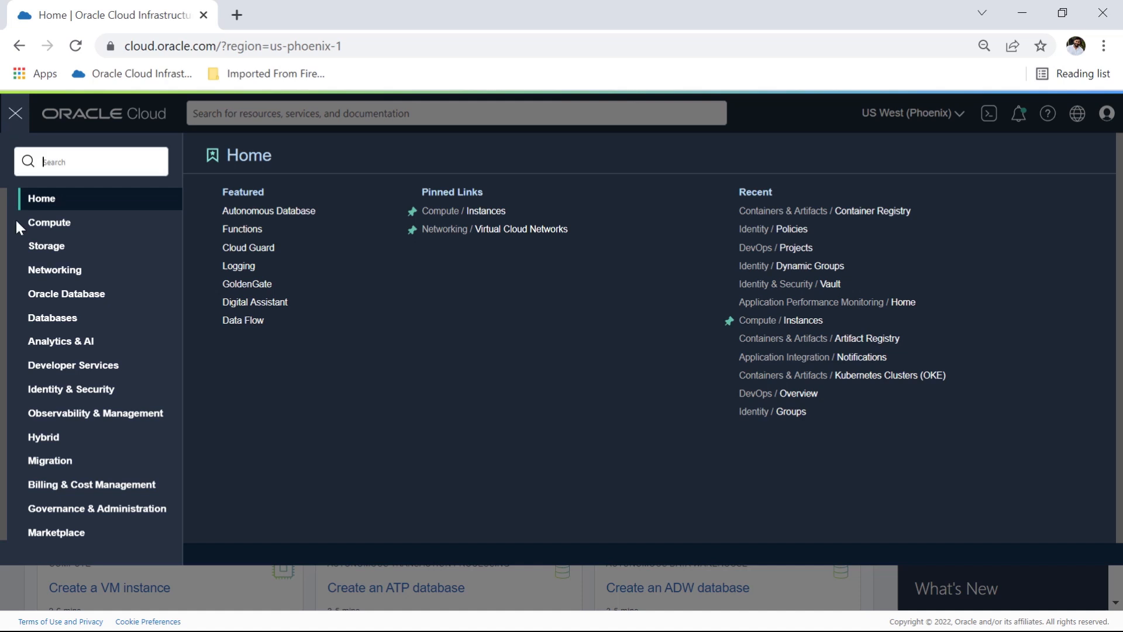
# Step: Open the details of the CTDOKE child compartment from the Identity compartments list
pyautogui.click(80, 396)
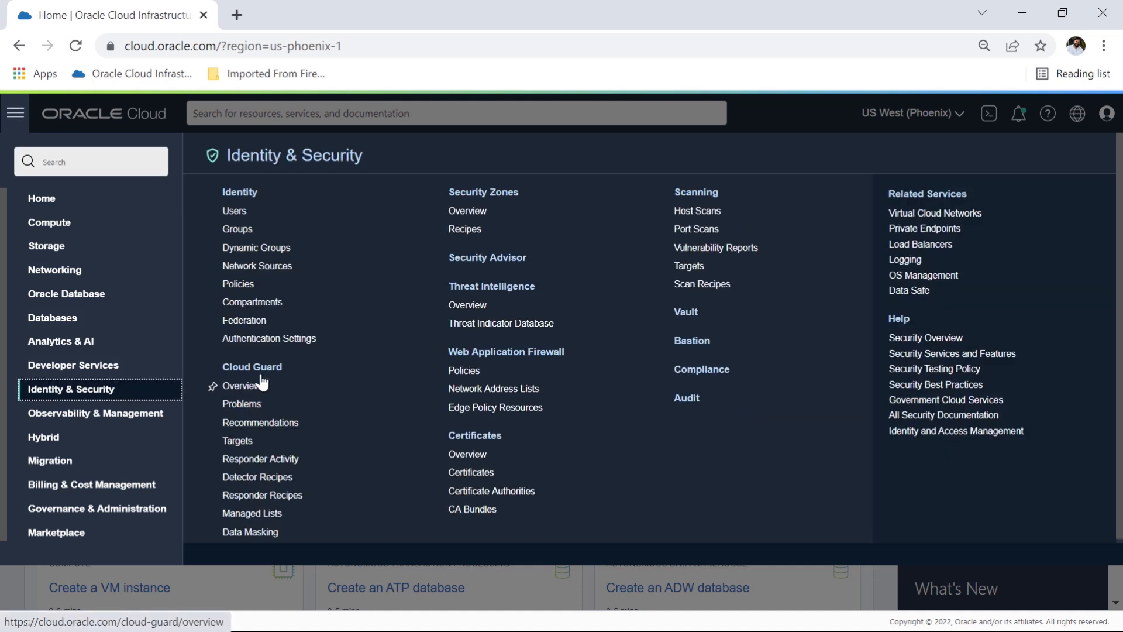
pyautogui.click(272, 306)
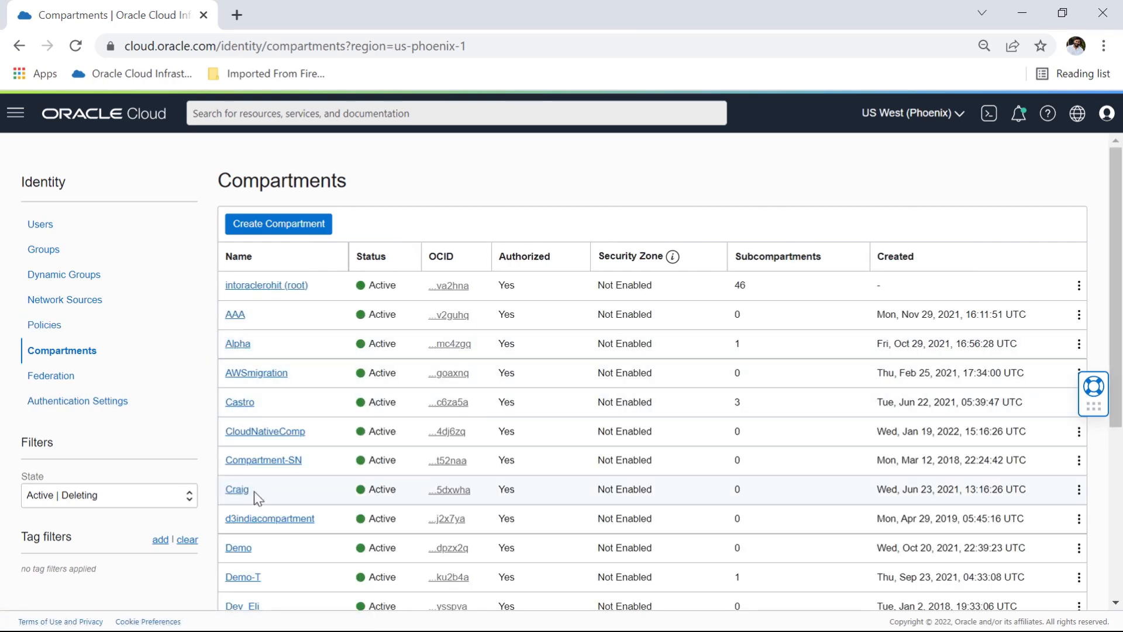
pyautogui.scroll(-5, 257, 498)
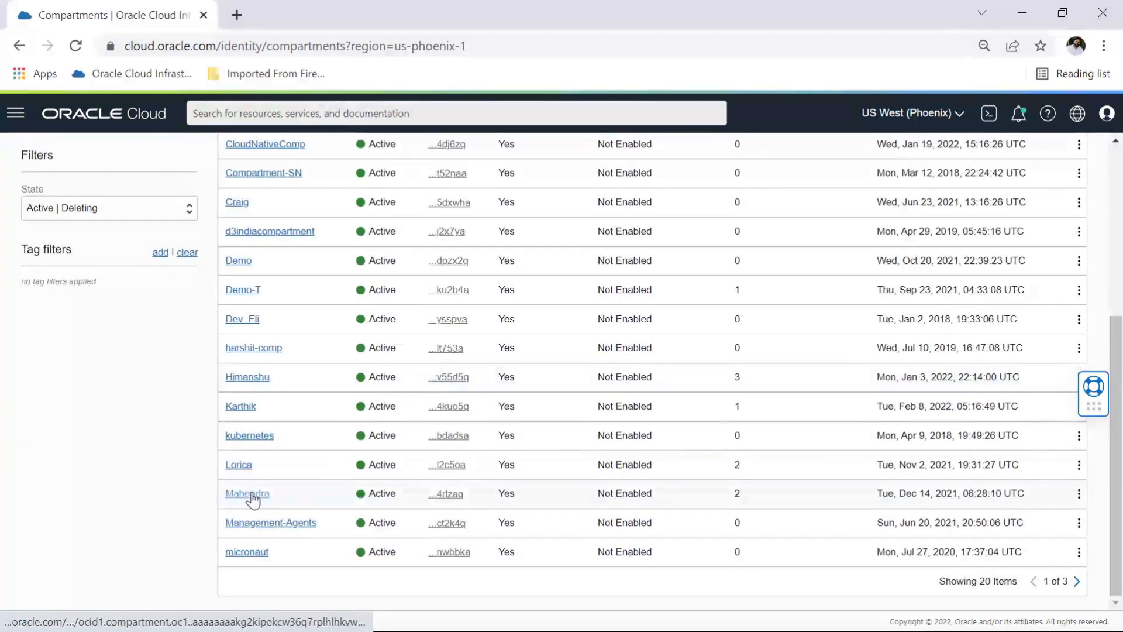
pyautogui.click(249, 495)
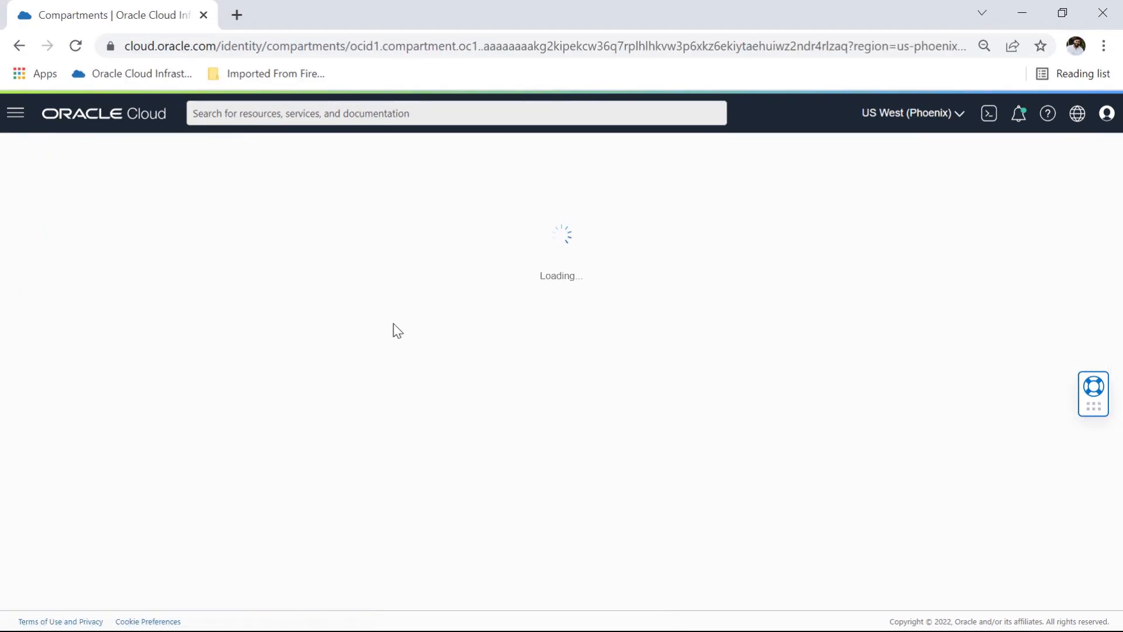
pyautogui.scroll(-3, 195, 448)
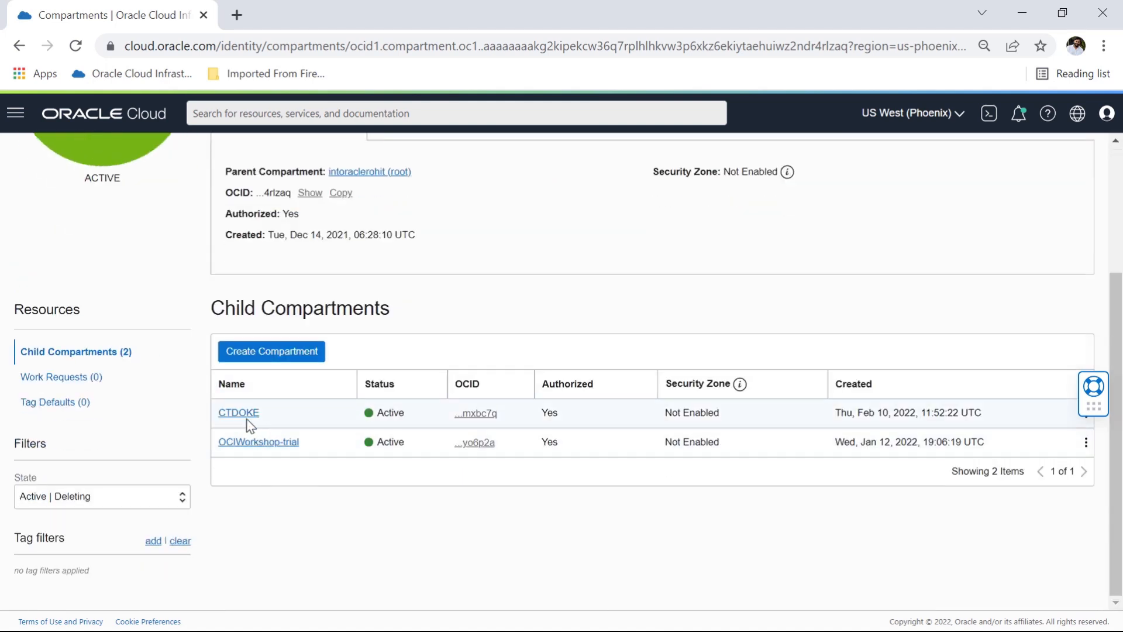
pyautogui.click(240, 413)
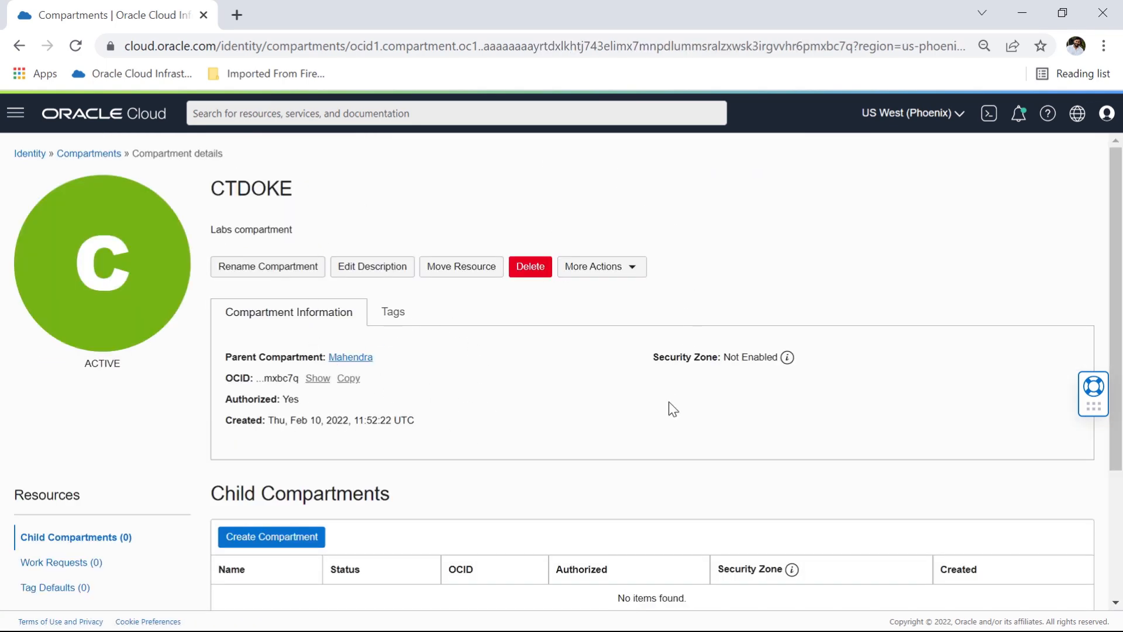
# Step: Review the CTDOKE compartment's details, reveal its full OCID and select the OCID text
pyautogui.scroll(-1, 673, 328)
pyautogui.scroll(-3, 421, 437)
pyautogui.scroll(4, 421, 437)
pyautogui.moveTo(209, 184); pyautogui.dragTo(324, 193)
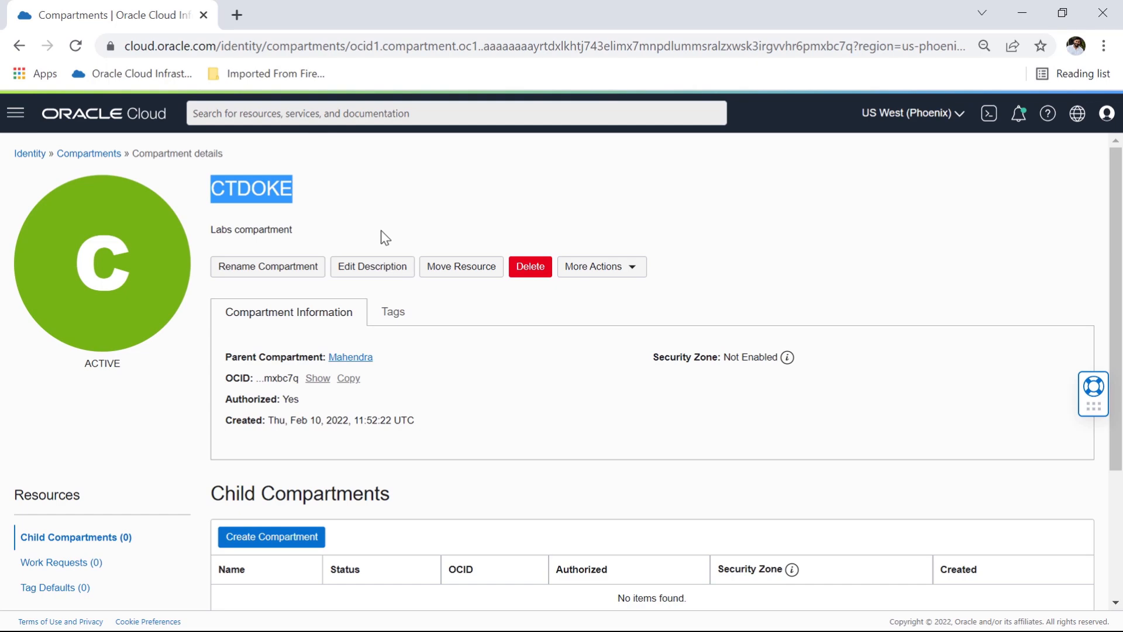
pyautogui.scroll(-3, 156, 420)
pyautogui.scroll(3, 156, 420)
pyautogui.click(320, 381)
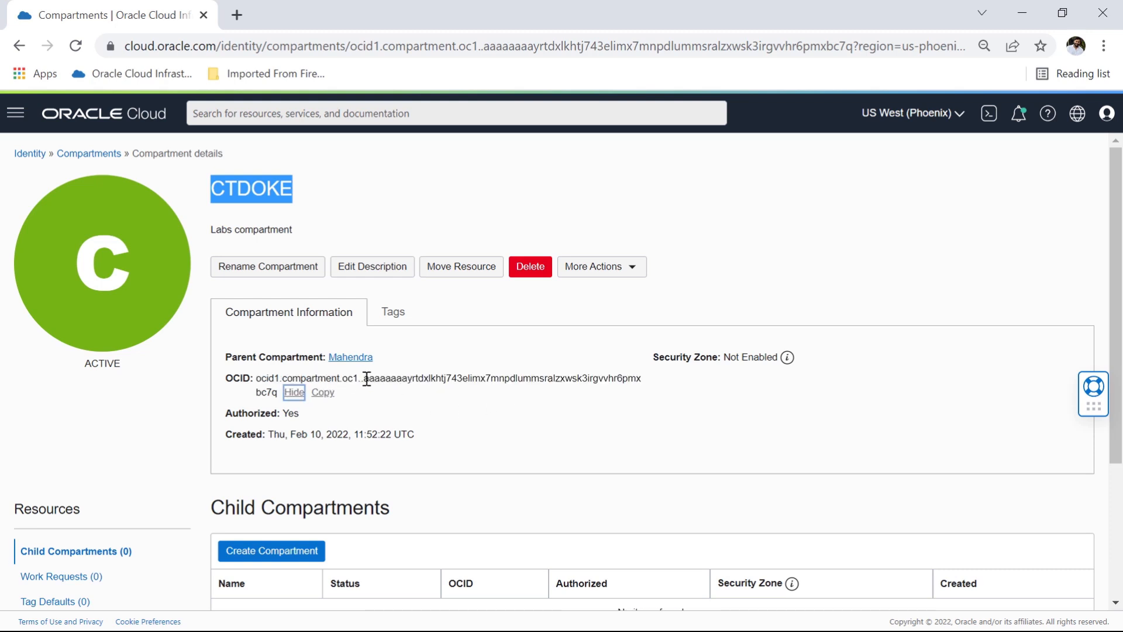
pyautogui.moveTo(256, 378); pyautogui.dragTo(279, 391)
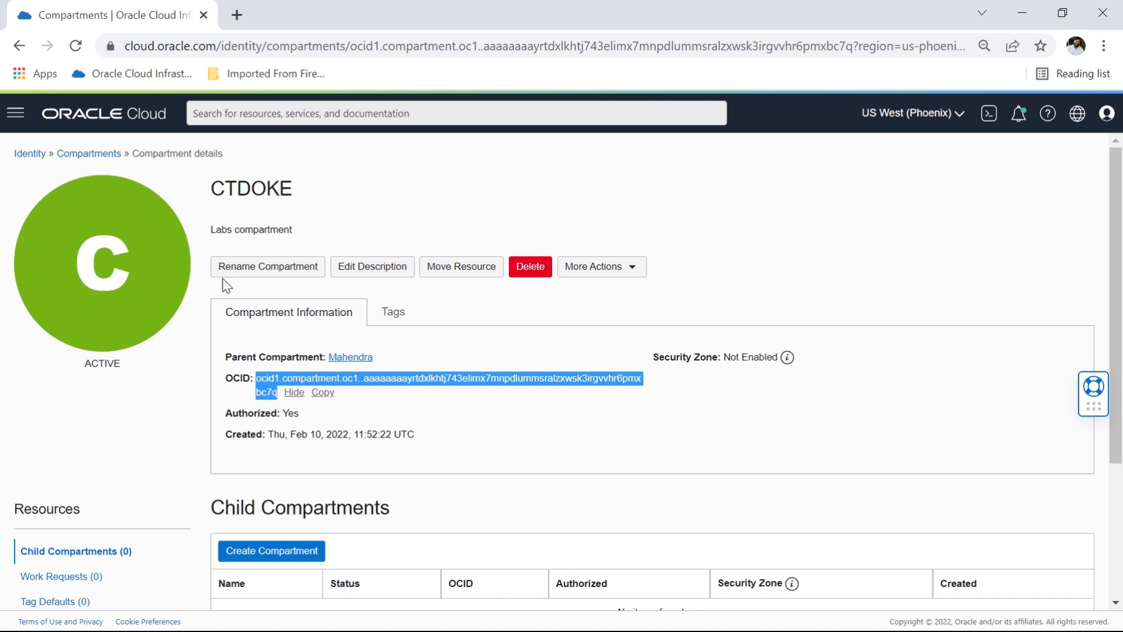
# Step: Create an identity group named mmDevOpsUsersGroup with the description "Users allowed to run DevOps service by MM"
pyautogui.click(16, 113)
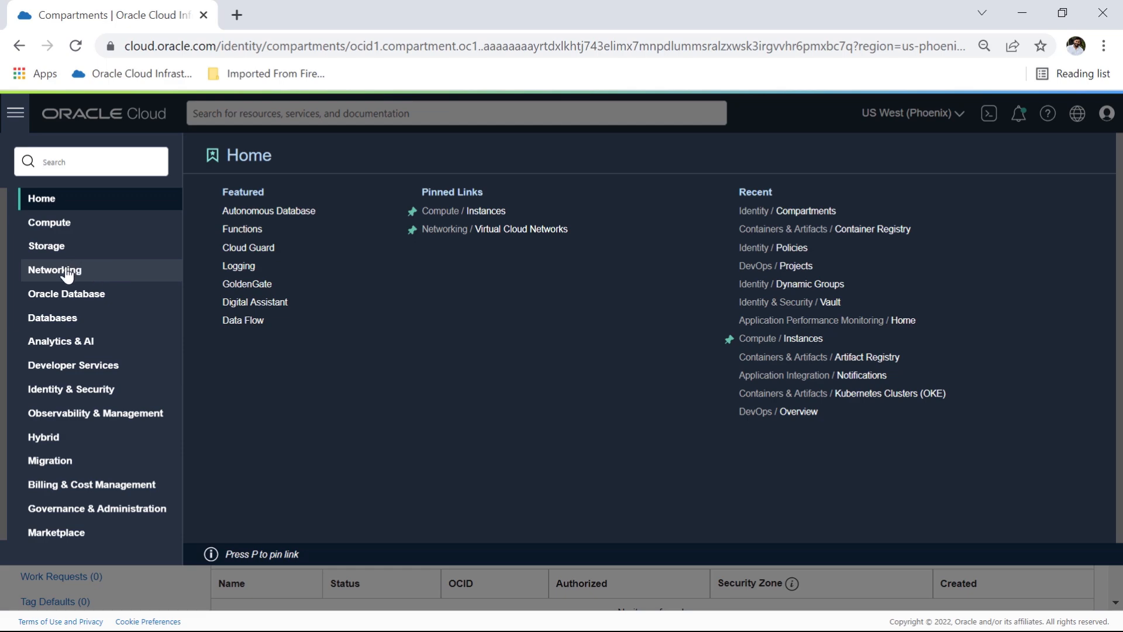
pyautogui.click(92, 390)
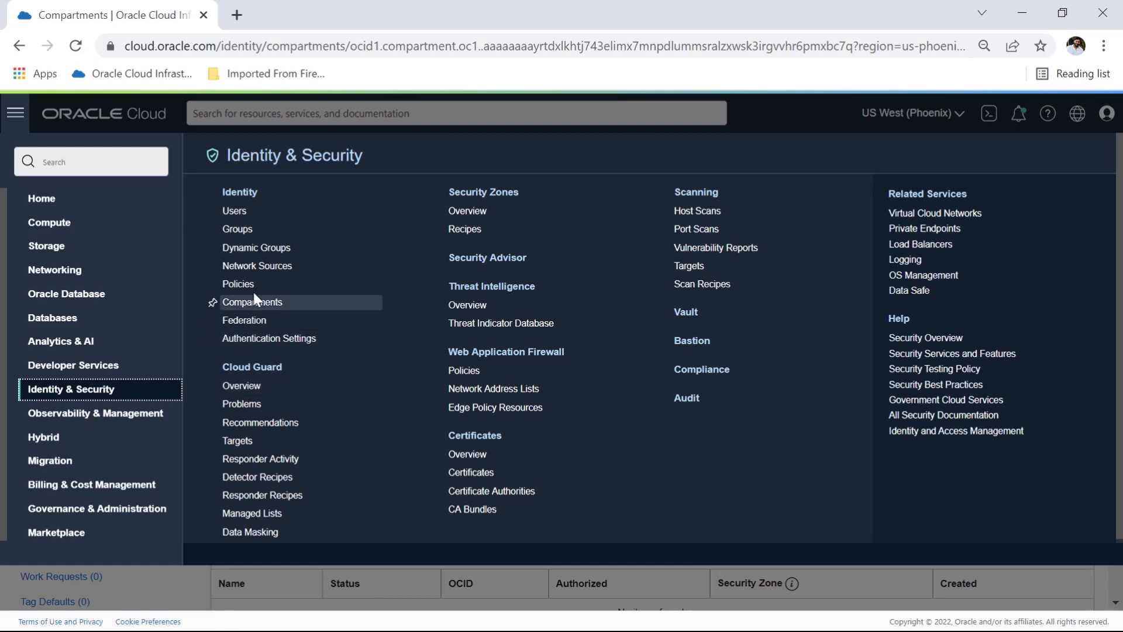
pyautogui.click(240, 229)
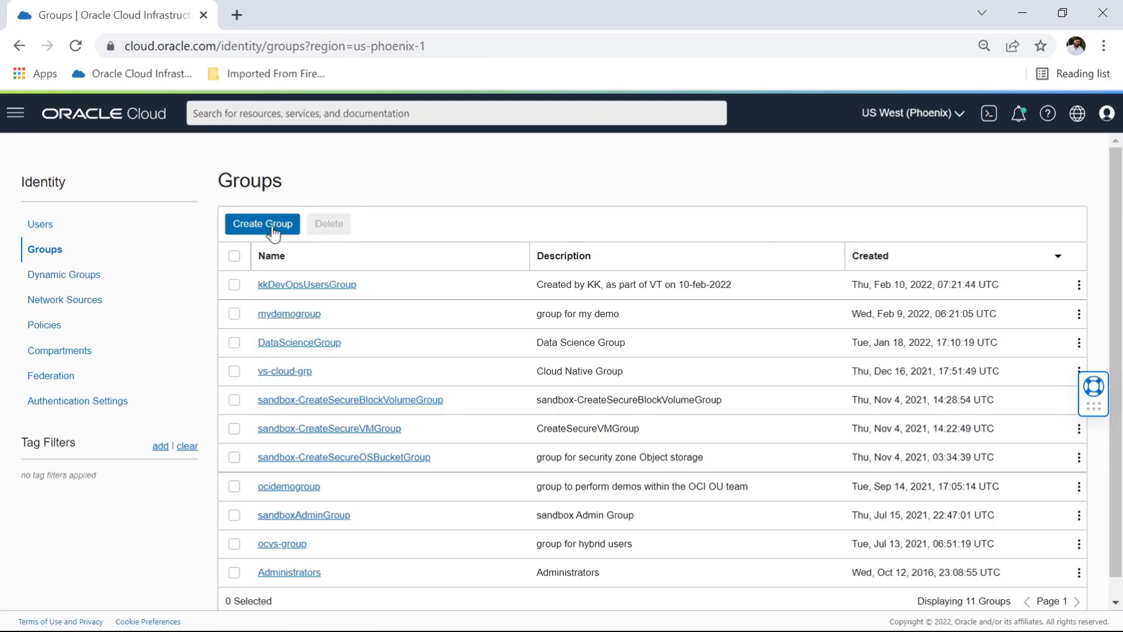
pyautogui.click(273, 228)
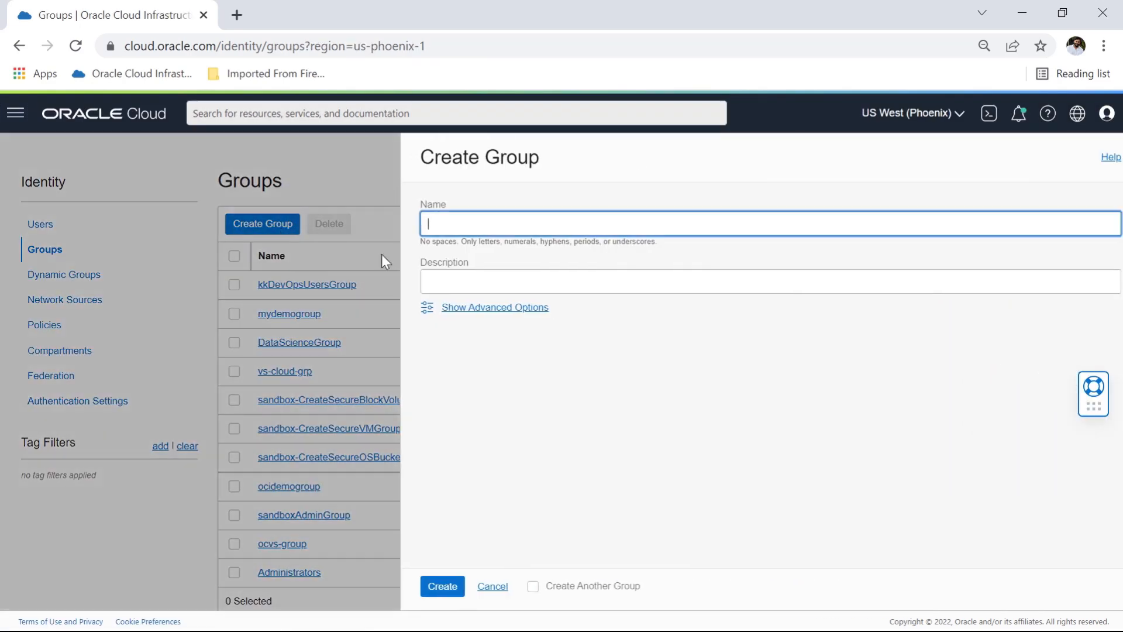
pyautogui.click(461, 225)
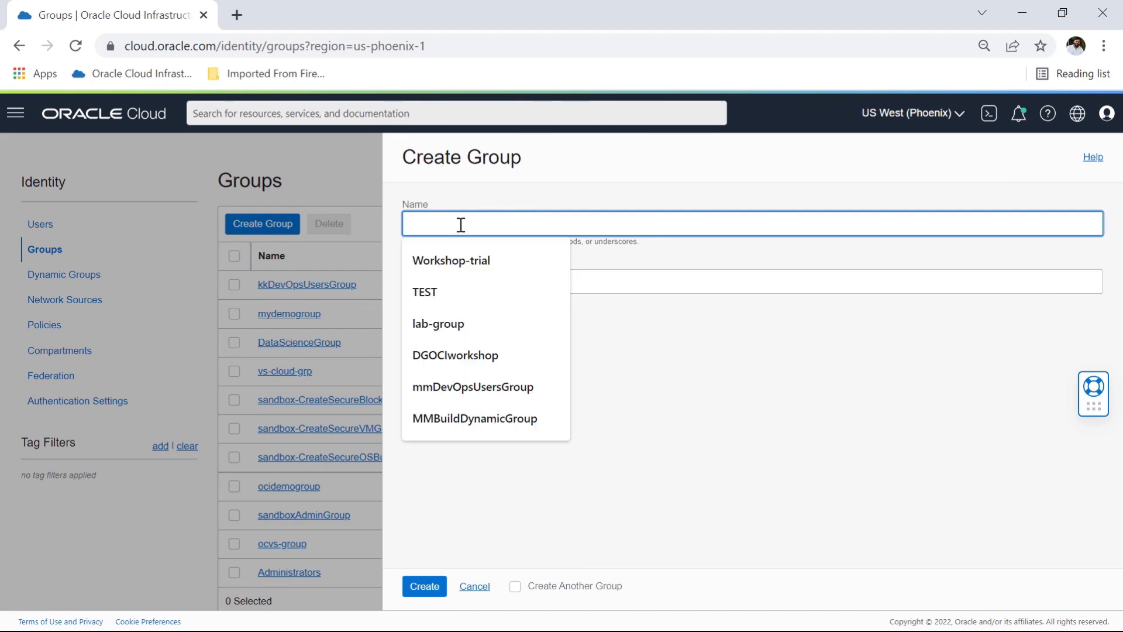
pyautogui.click(474, 383)
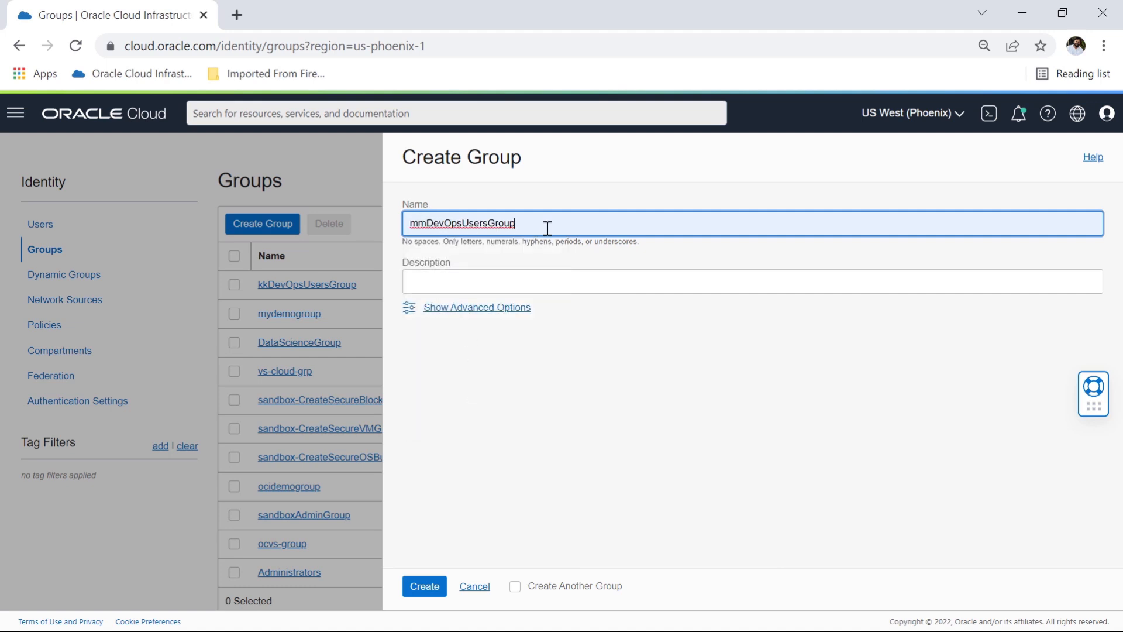
pyautogui.click(494, 281)
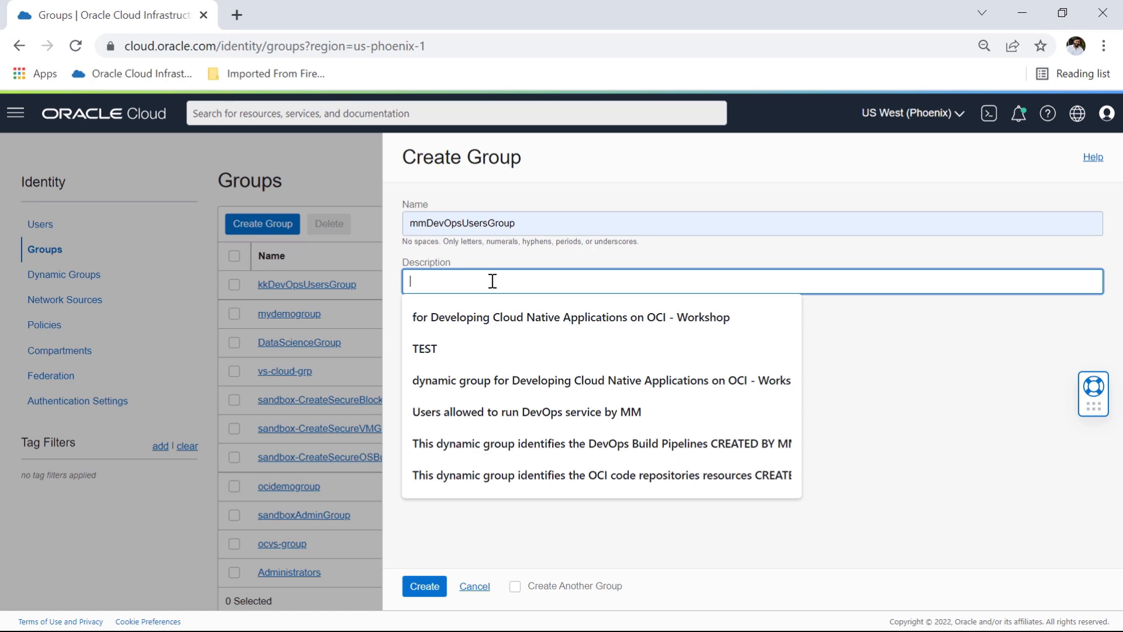
pyautogui.click(520, 411)
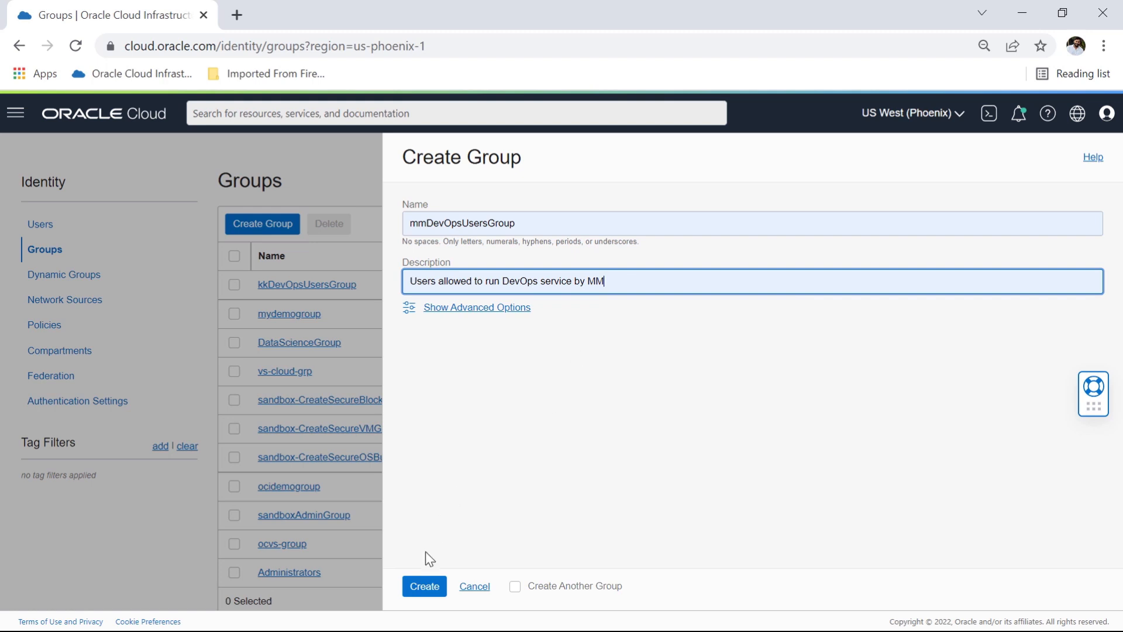
pyautogui.click(429, 588)
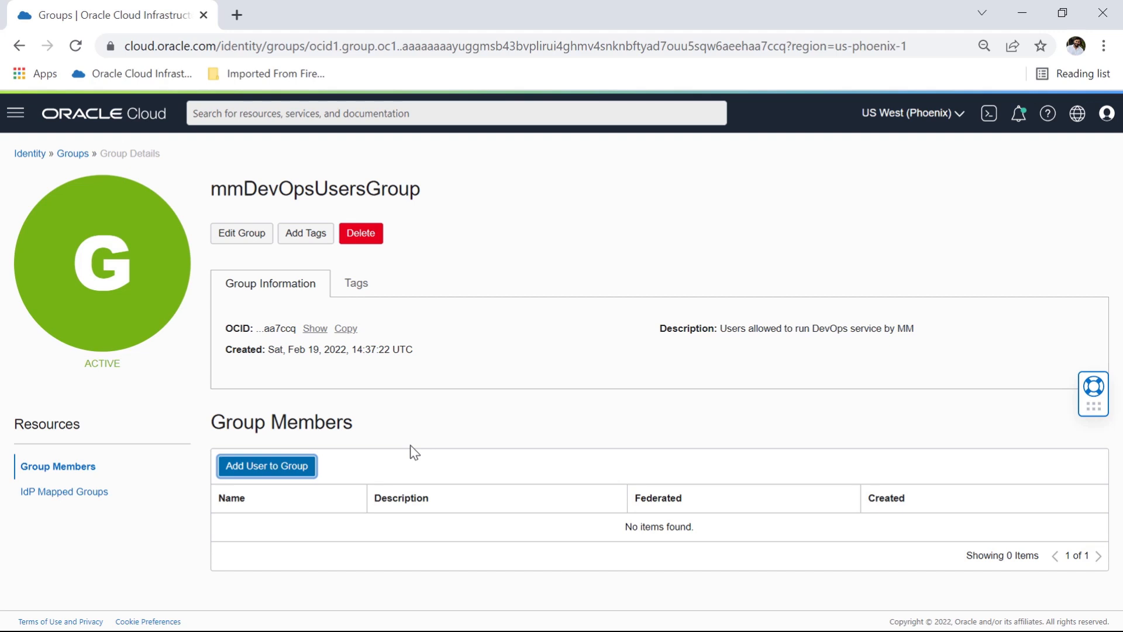
# Step: Add the MM user's account to mmDevOpsUsersGroup as a member
pyautogui.click(285, 473)
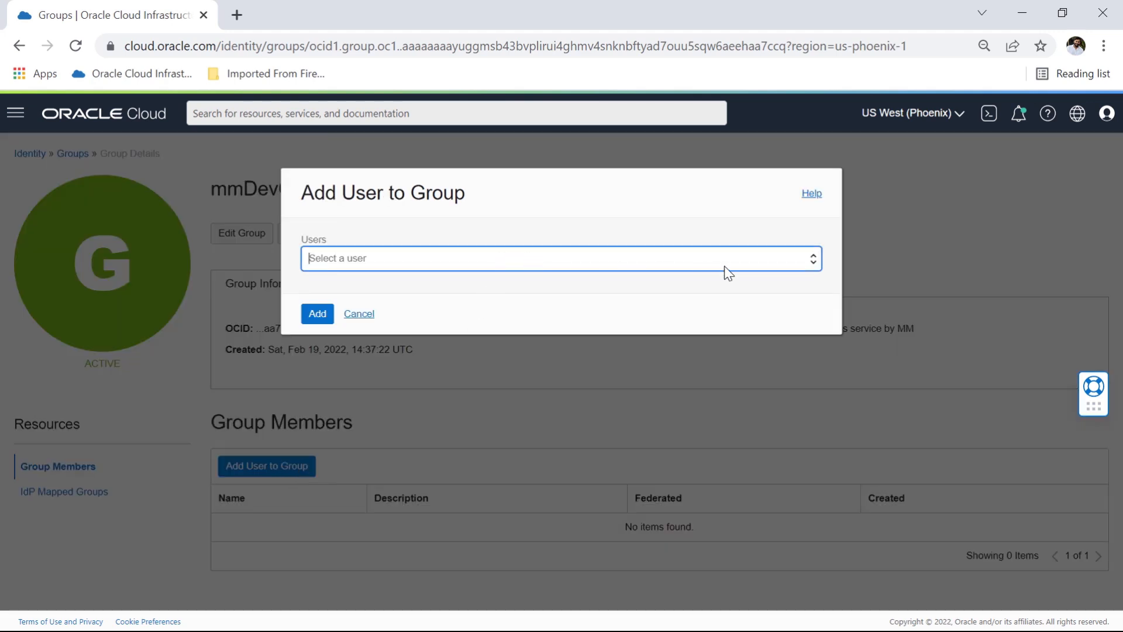
pyautogui.click(772, 263)
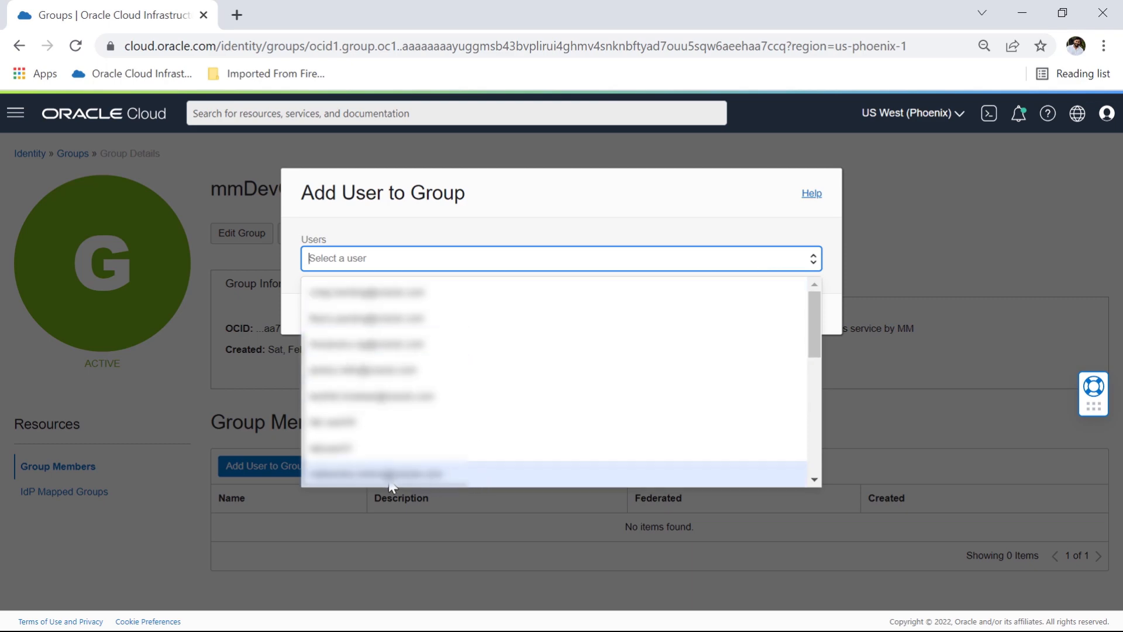
pyautogui.click(417, 475)
pyautogui.click(318, 315)
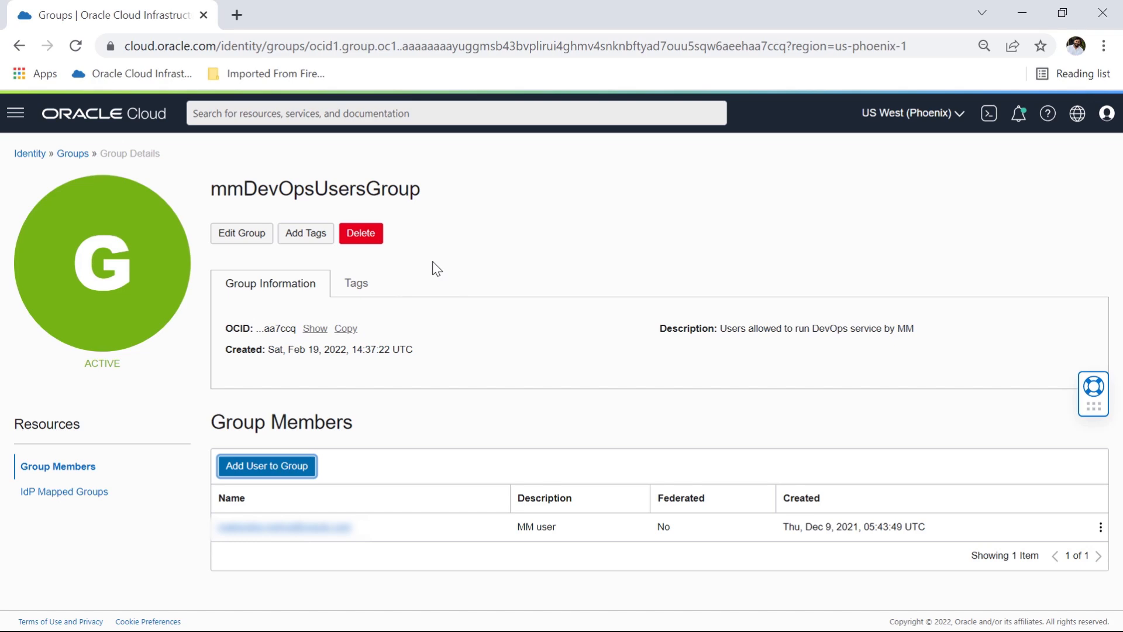
# Step: Start a dynamic group named MMCodeReposDynamicGroup with the description "This dynamic group identifies the OCI code repositories resources CREATED BY MM"
pyautogui.click(15, 113)
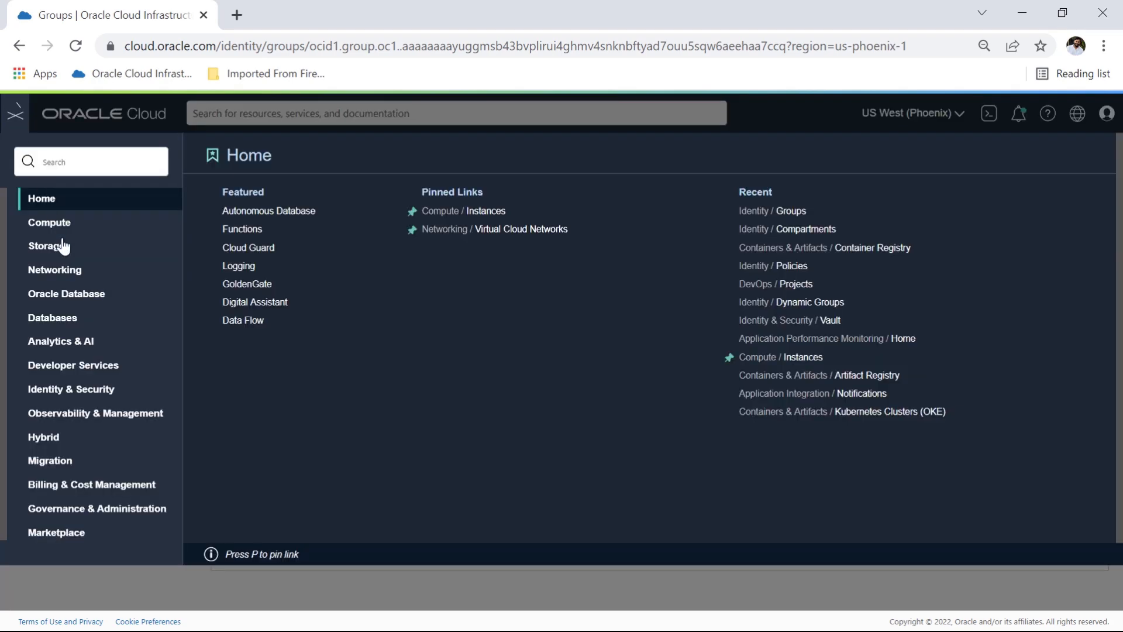
pyautogui.click(82, 390)
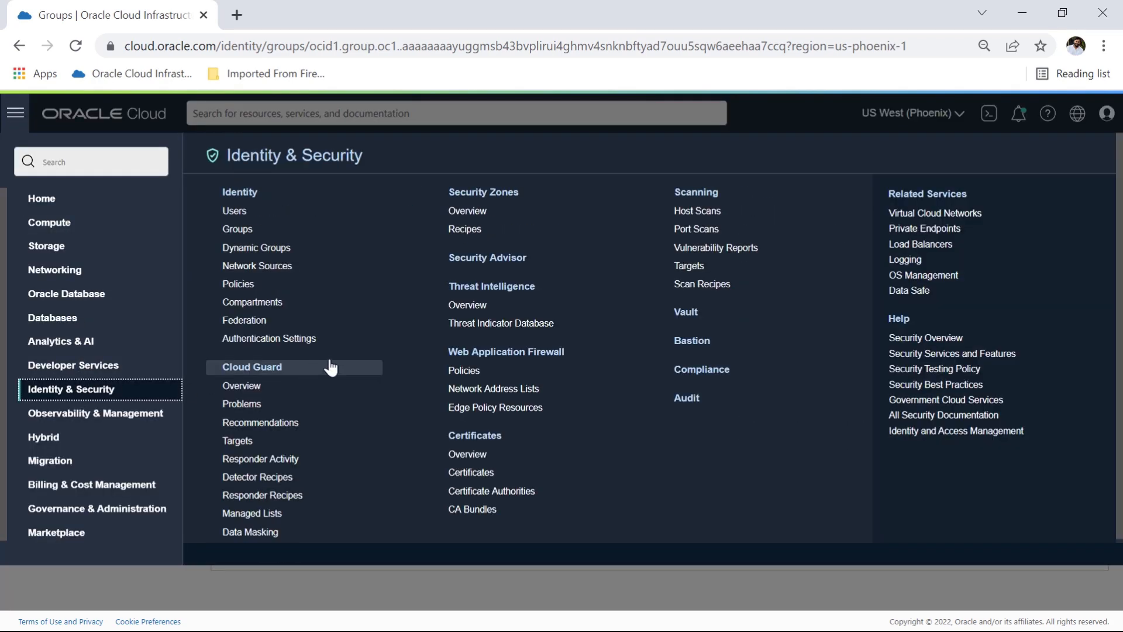
pyautogui.click(272, 250)
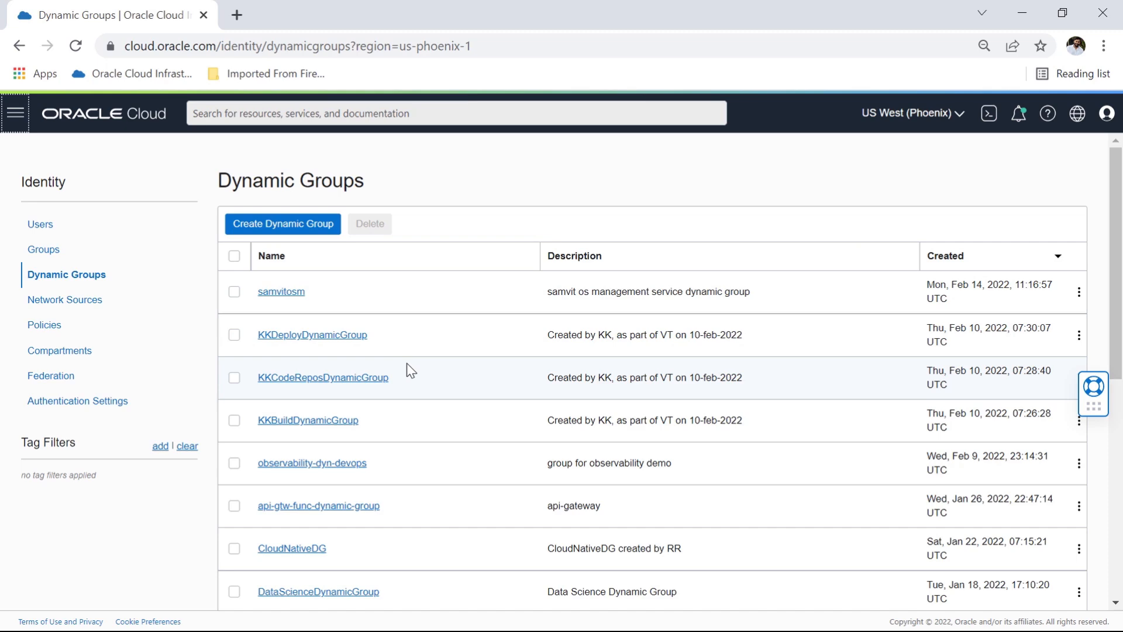
pyautogui.click(286, 226)
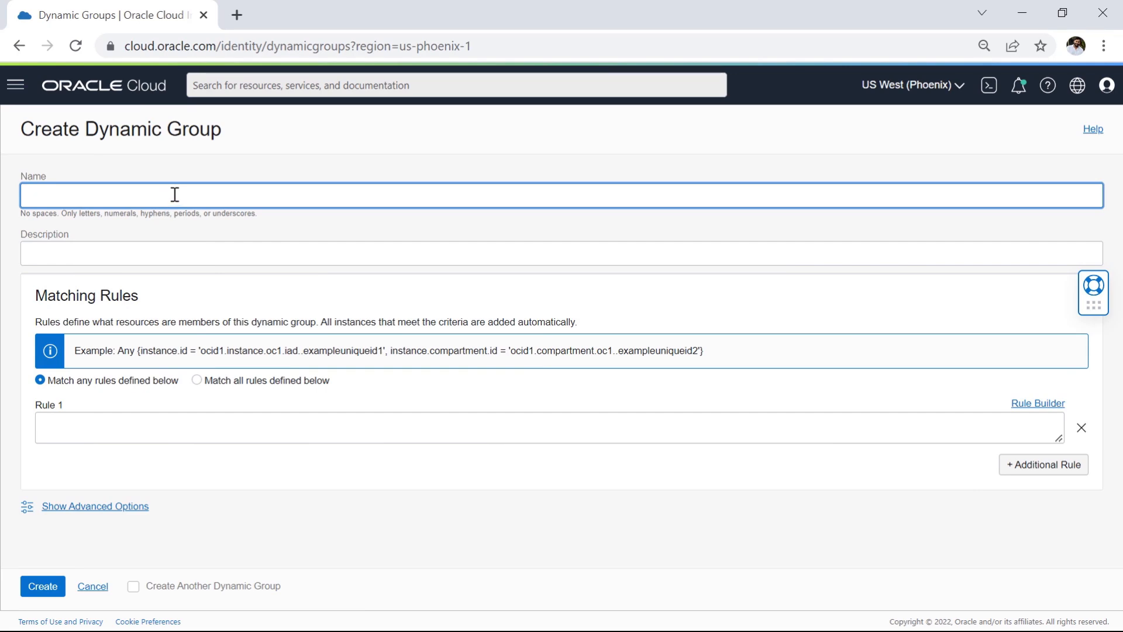
pyautogui.click(174, 195)
pyautogui.write('MMCodeReposDynamicGroup')
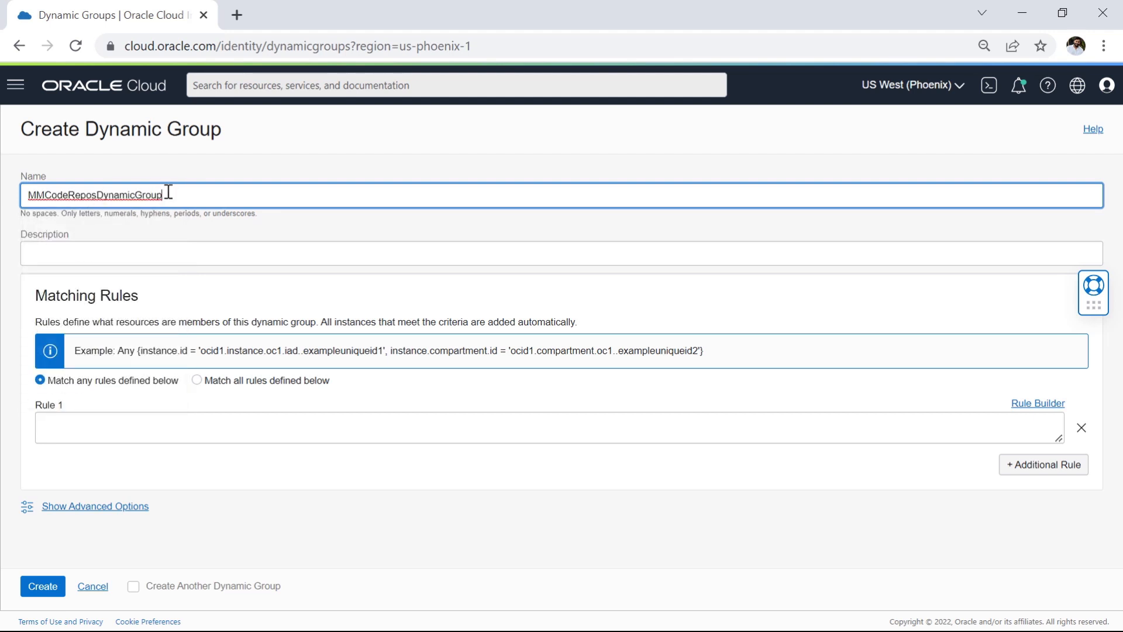
pyautogui.click(125, 257)
pyautogui.write('This dynamic group identifies the OCI code repositories resources CREATED BY MM')
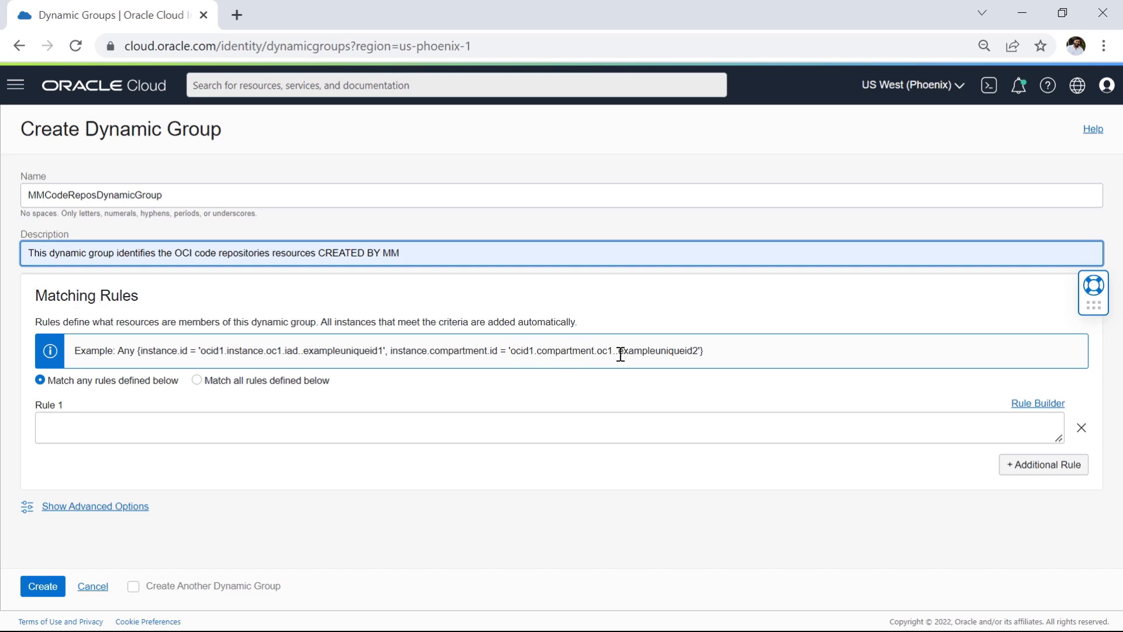
# Step: Set Rule 1 to match ALL resources of type 'devopsrepository' in the CTDOKE compartment's OCID, and create the dynamic group
pyautogui.click(310, 431)
pyautogui.write("ALL {resource.type = 'devopsrepository', resource.compartment.id = 'ocid1.compartment.oc1..aaaaaaaayrtdxlkhtj743elimx7mnpdlummsralzxwsk3irgvvhr6pmxbc7q'}")
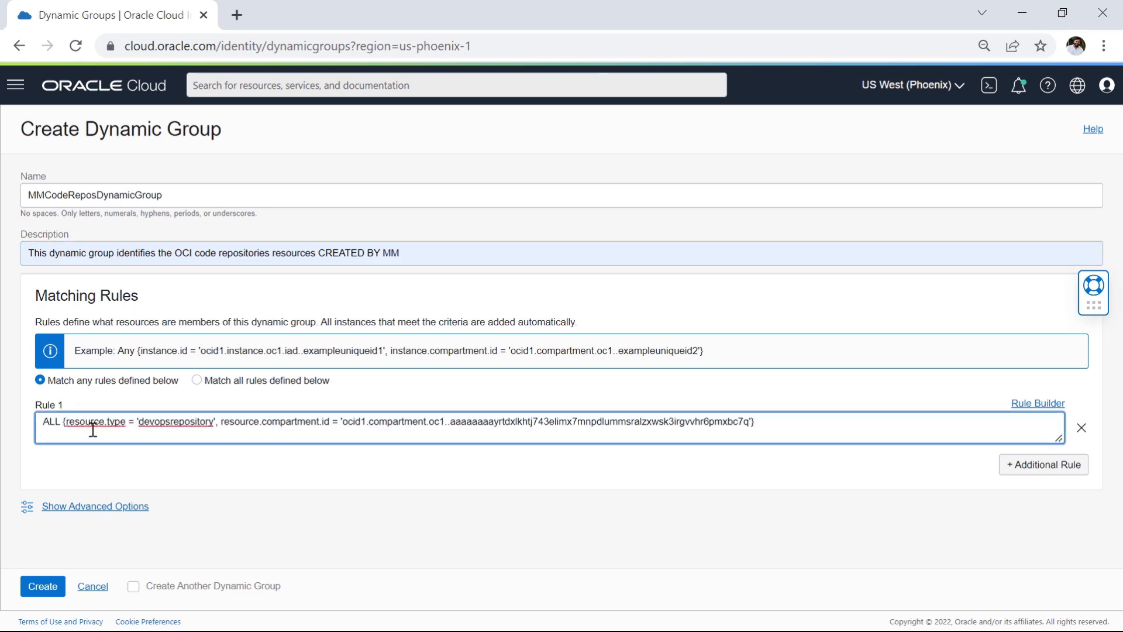
pyautogui.moveTo(139, 422); pyautogui.dragTo(213, 422)
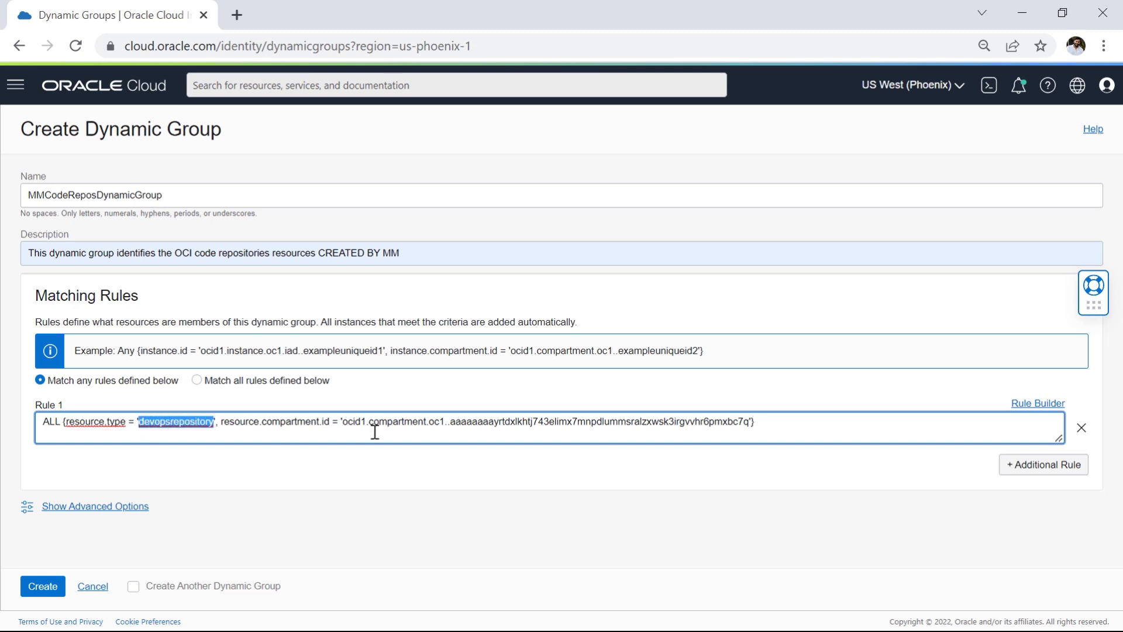
pyautogui.moveTo(343, 423); pyautogui.dragTo(749, 423)
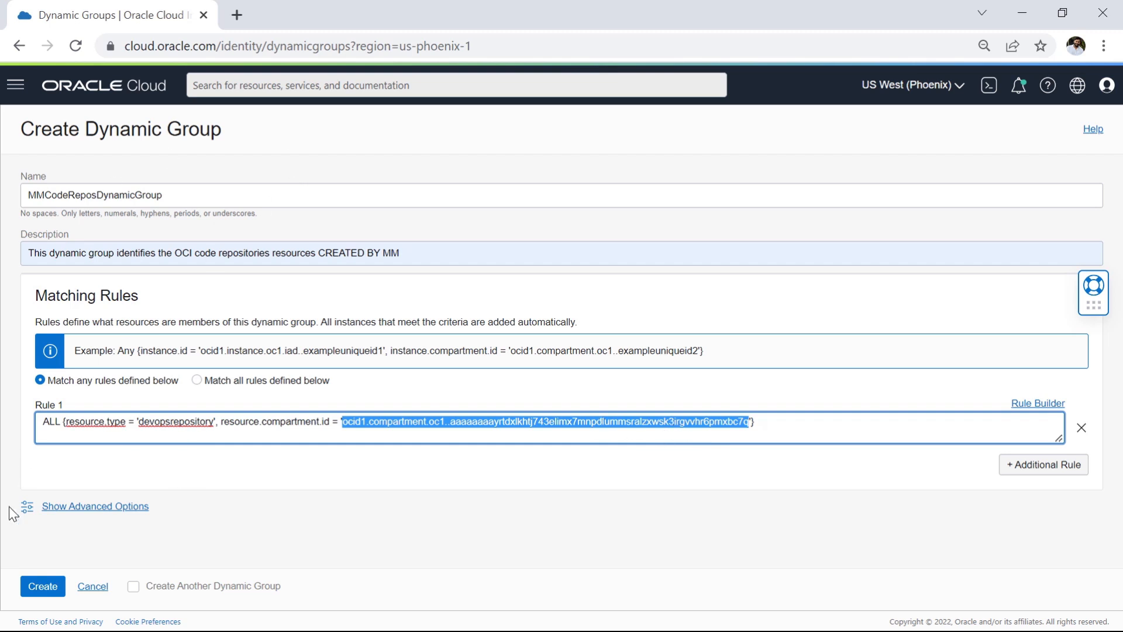
pyautogui.click(40, 587)
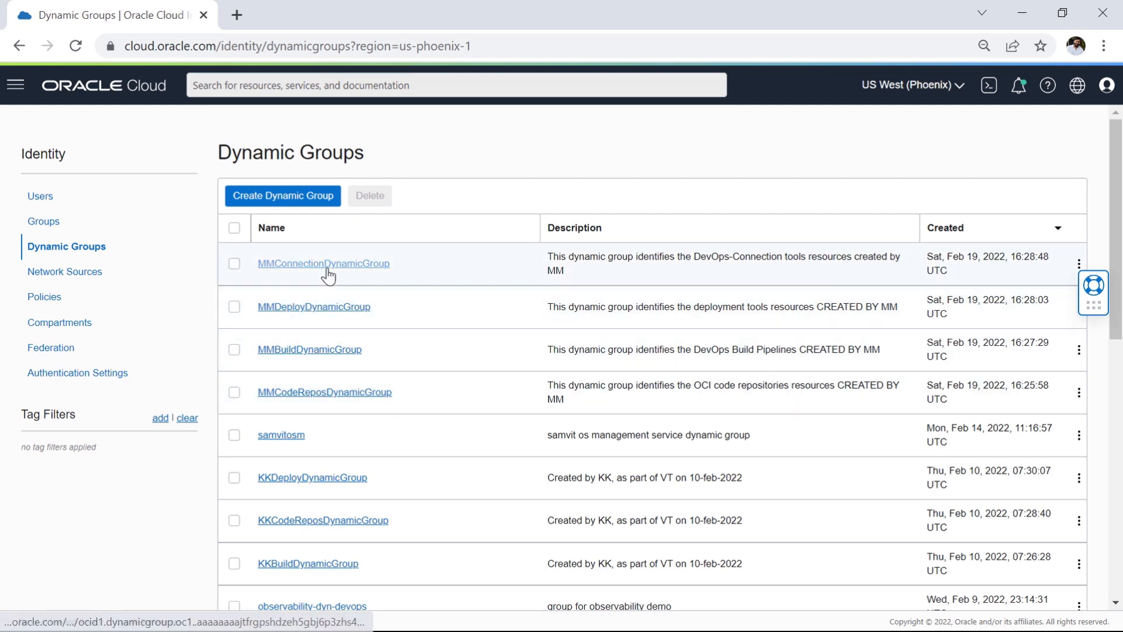
# Step: Select MMCodeReposDynamicGroup, MMBuildDynamicGroup, MMDeployDynamicGroup and MMConnectionDynamicGroup in the dynamic groups list
pyautogui.click(234, 392)
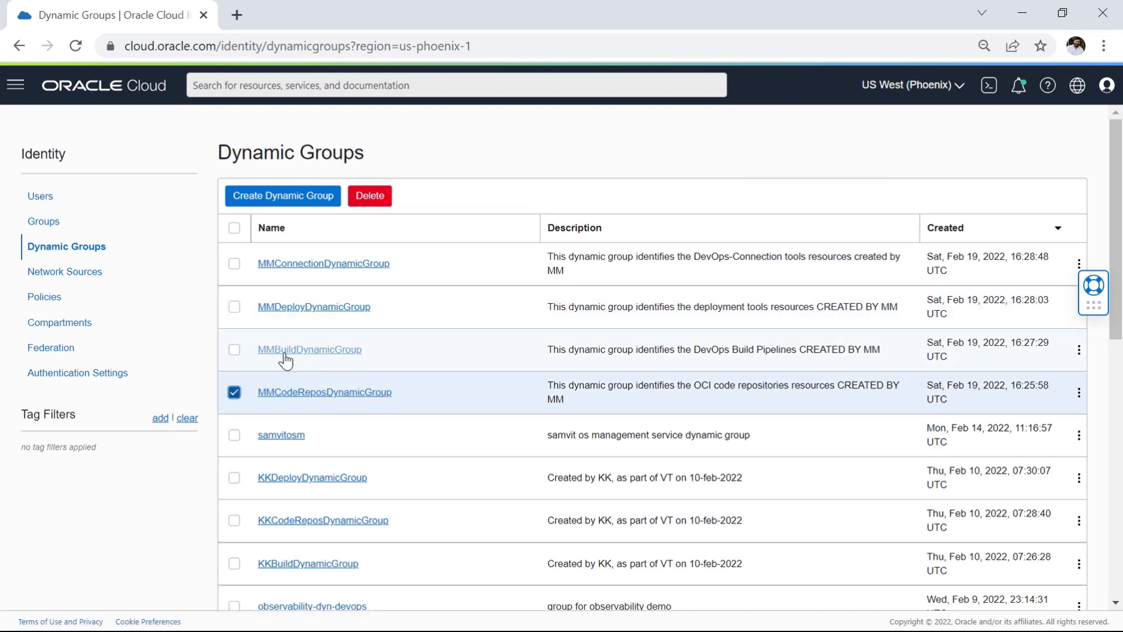
pyautogui.click(234, 349)
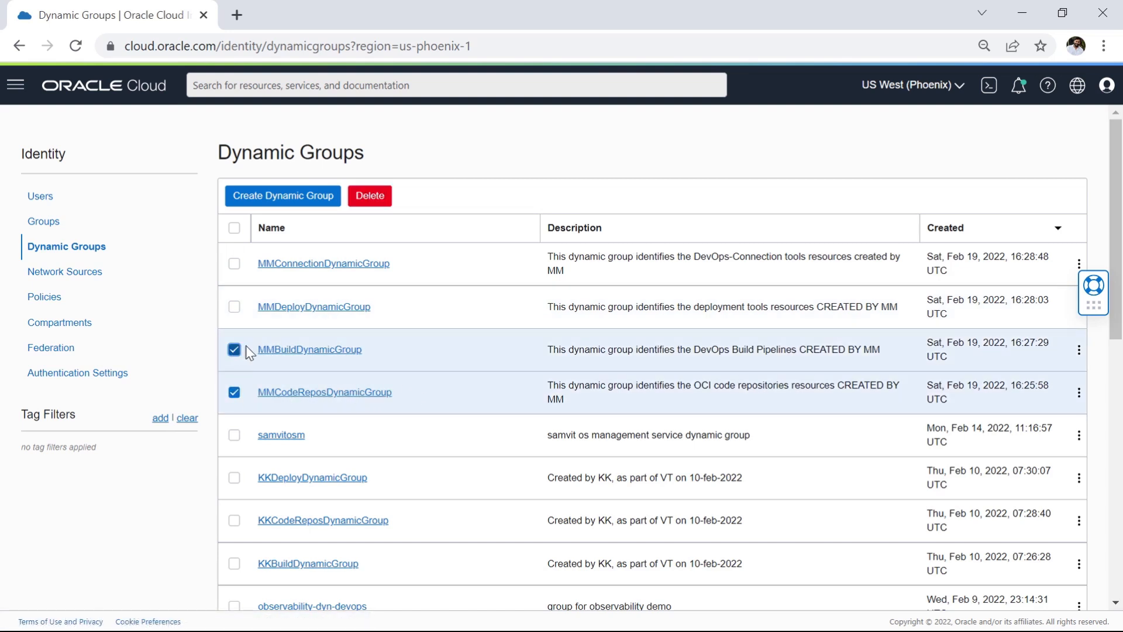
pyautogui.click(234, 313)
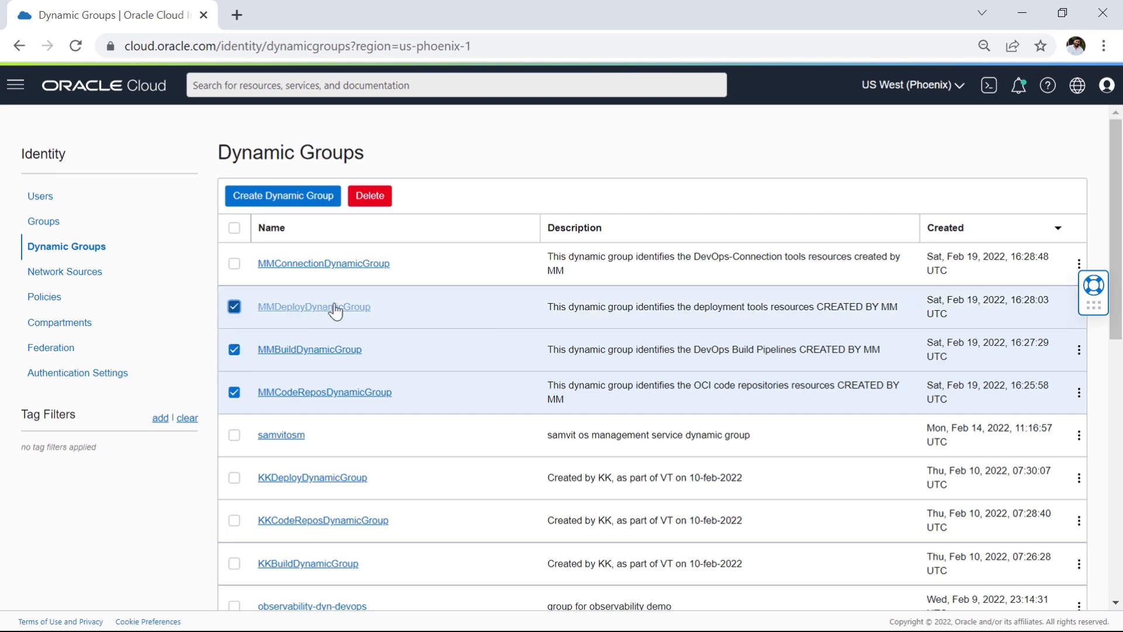
pyautogui.click(234, 265)
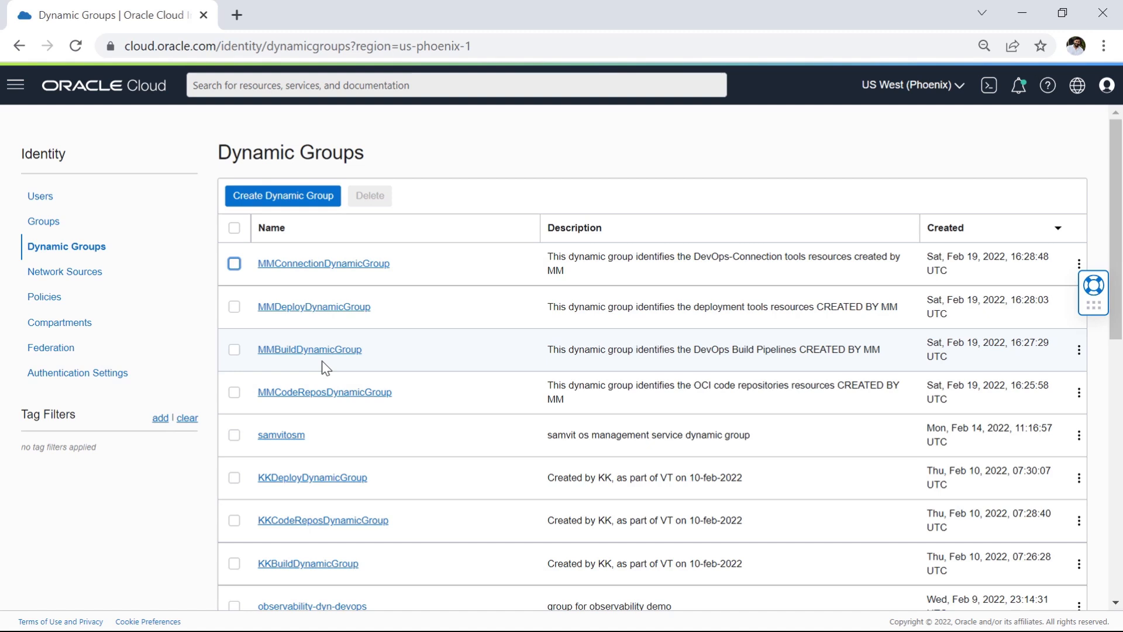
# Step: Open MMBuildDynamicGroup and examine the resource type and compartment OCID in its matching rule
pyautogui.click(320, 352)
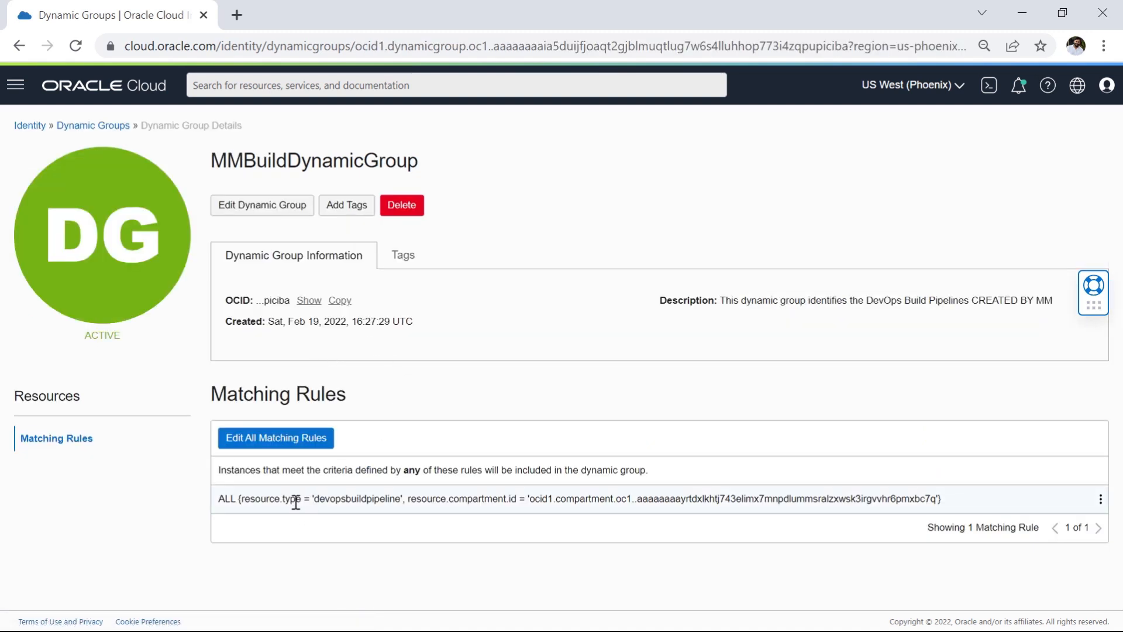
pyautogui.moveTo(400, 501); pyautogui.dragTo(276, 503)
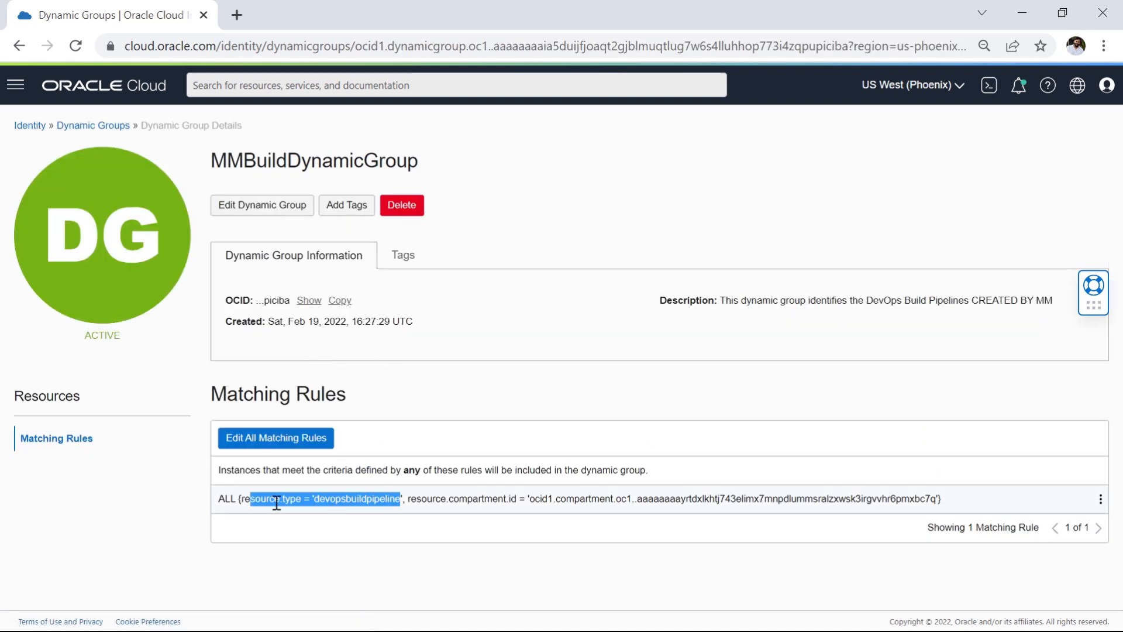
pyautogui.click(328, 503)
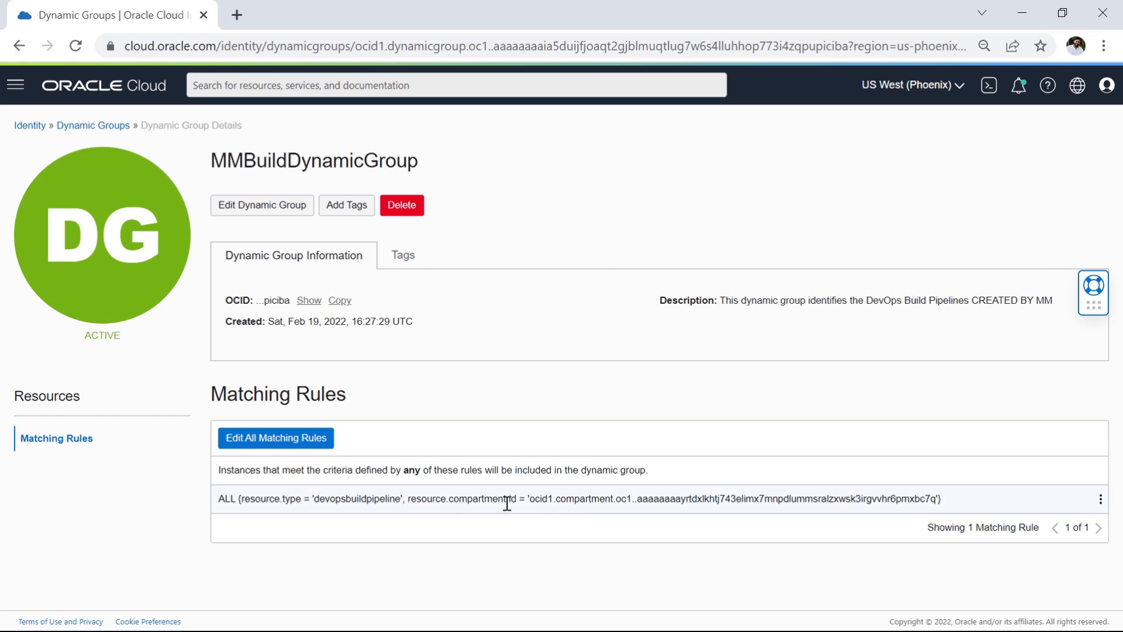
pyautogui.moveTo(499, 502); pyautogui.dragTo(938, 501)
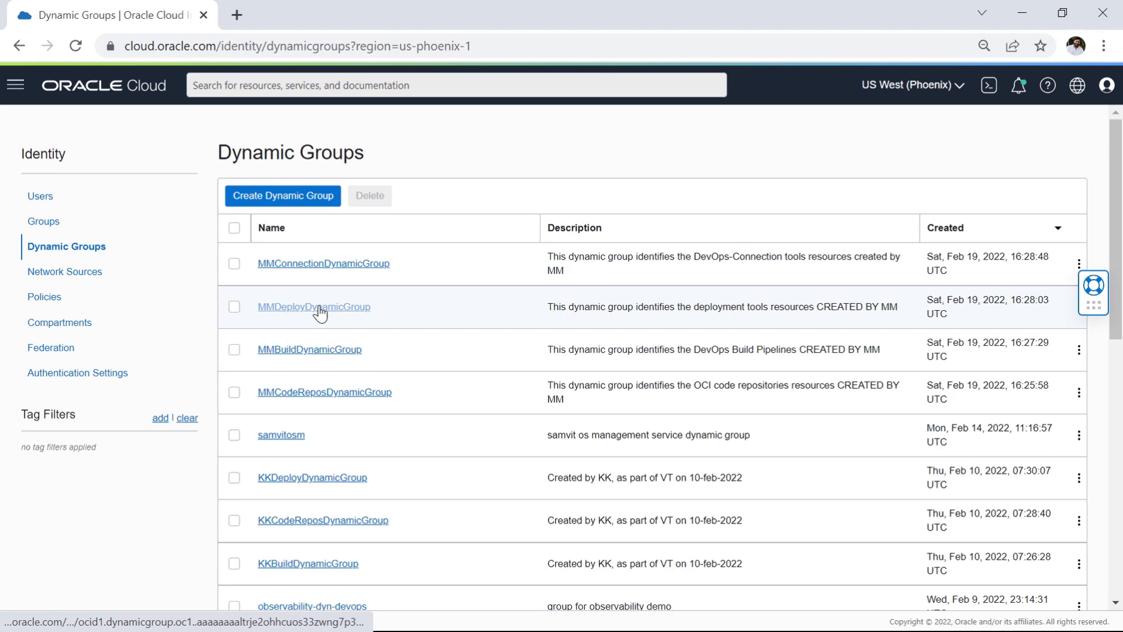
# Step: Open MMDeployDynamicGroup and examine the resource type and compartment OCID in its matching rule
pyautogui.click(320, 313)
pyautogui.moveTo(312, 498); pyautogui.dragTo(409, 499)
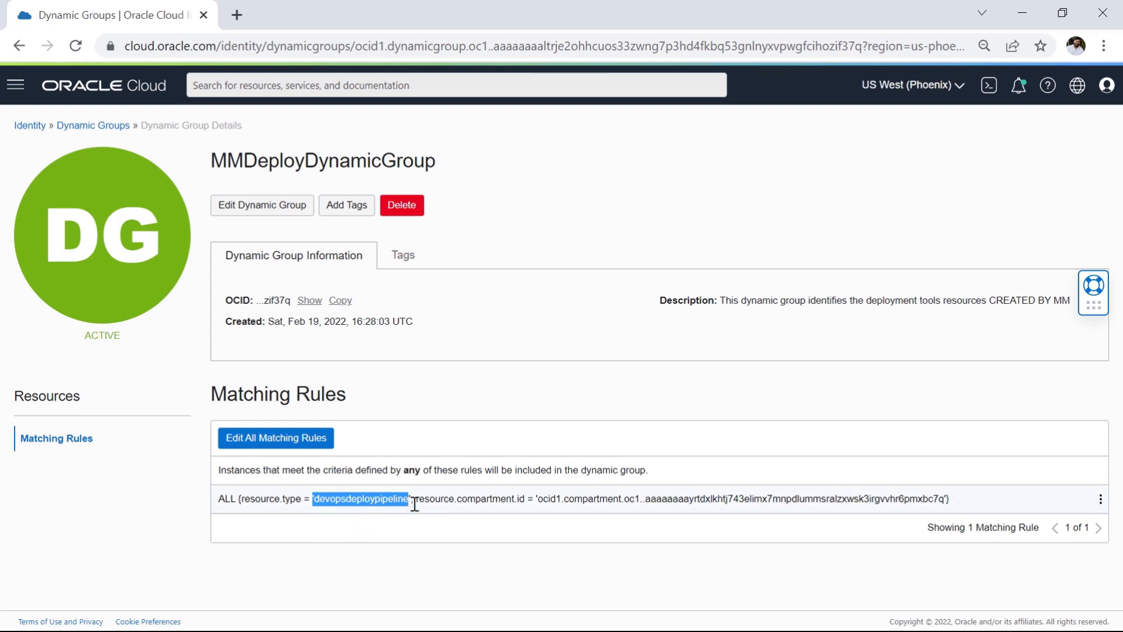
pyautogui.click(544, 500)
pyautogui.moveTo(544, 500); pyautogui.dragTo(951, 499)
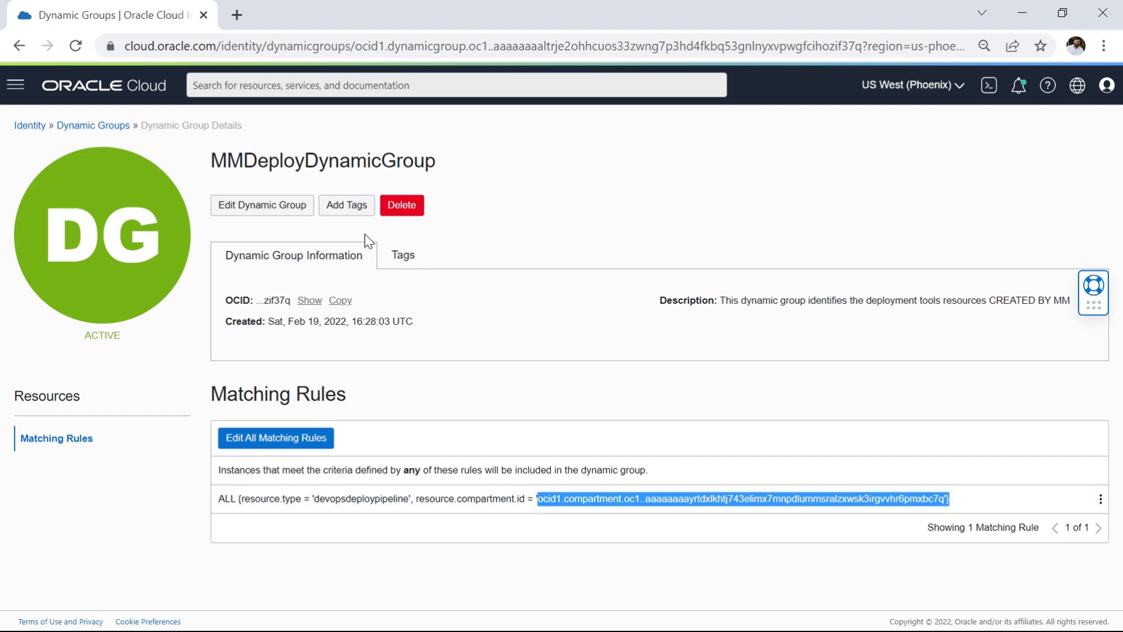
# Step: Return to the dynamic groups list and examine the resource type and compartment OCID in MMConnectionDynamicGroup's matching rule
pyautogui.click(106, 125)
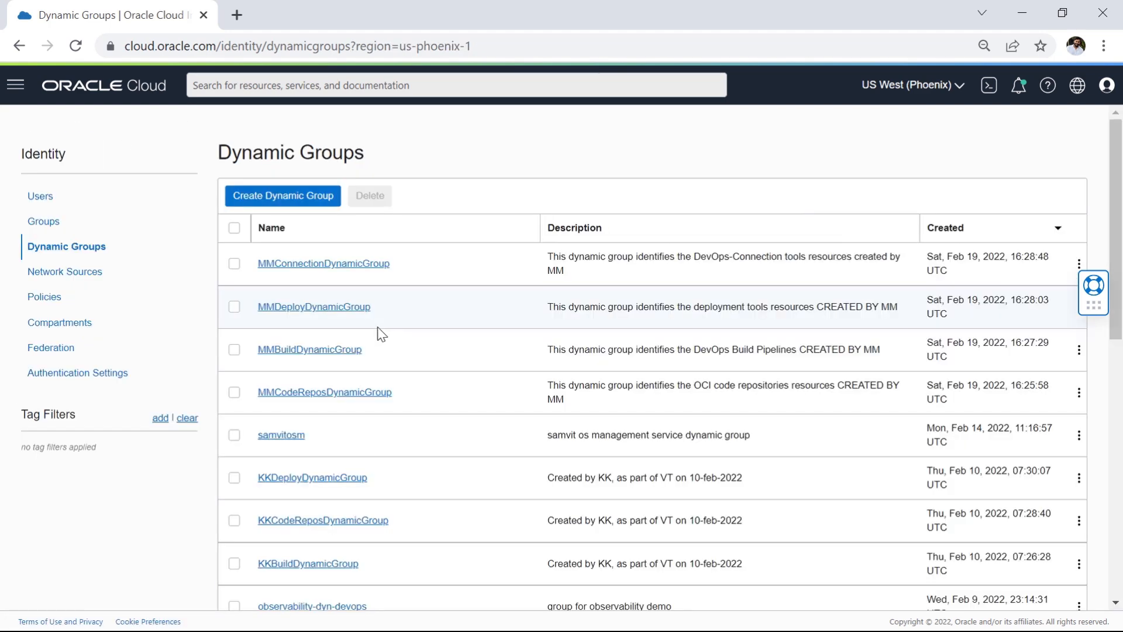
pyautogui.click(339, 266)
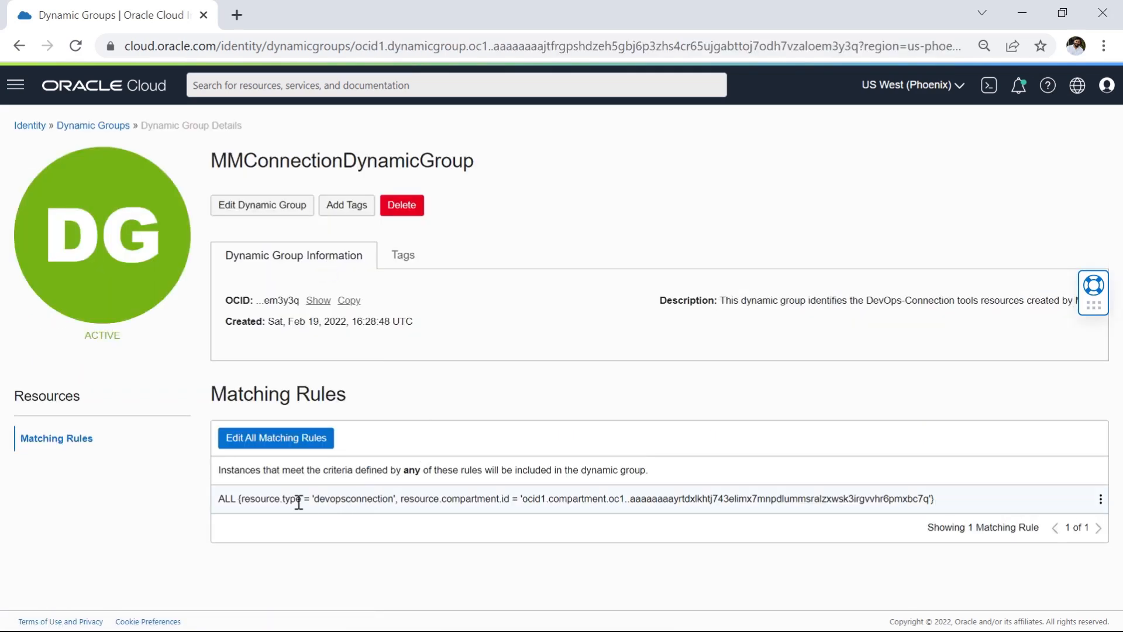
pyautogui.moveTo(318, 502); pyautogui.dragTo(400, 502)
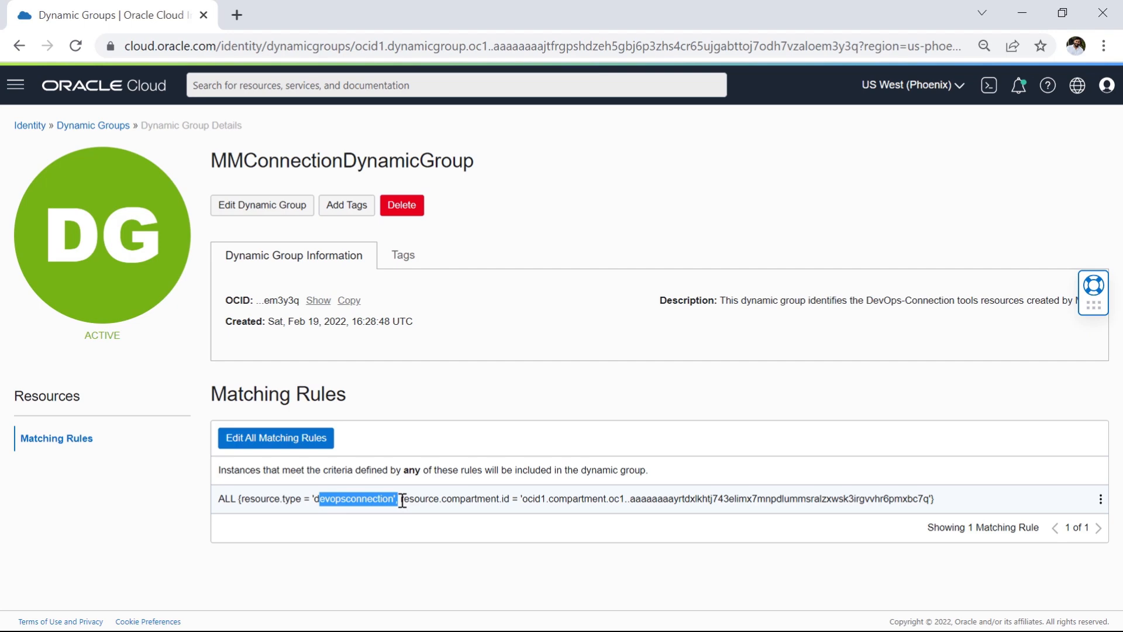
pyautogui.moveTo(522, 499); pyautogui.dragTo(931, 499)
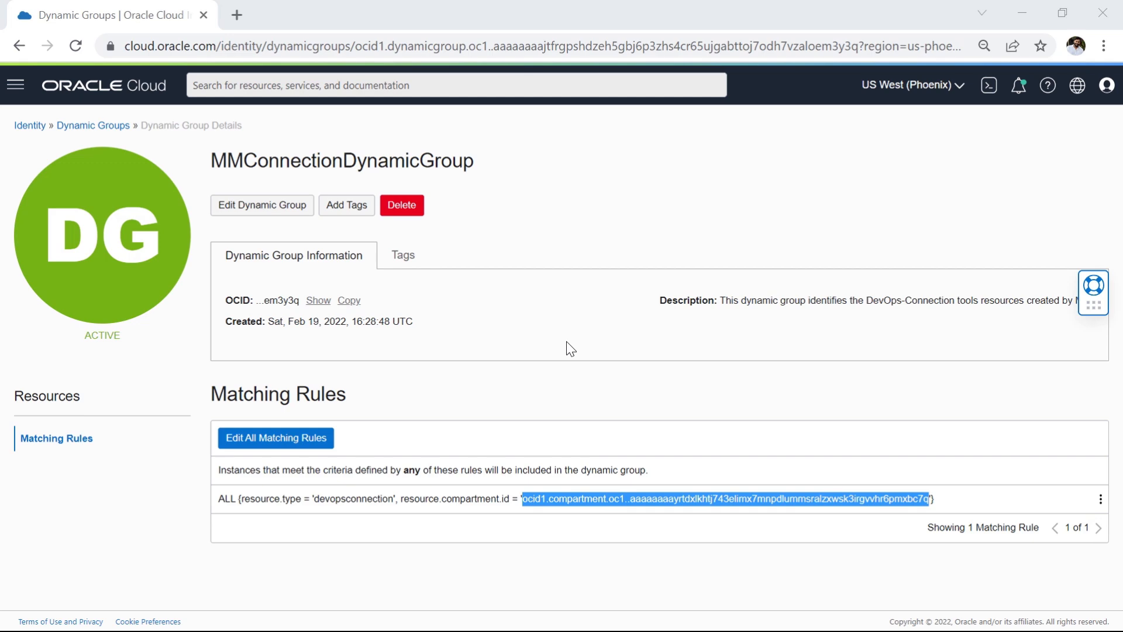
# Step: Open the parent compartment of CTDOKE from the compartments list and examine its name and child compartments
pyautogui.click(16, 85)
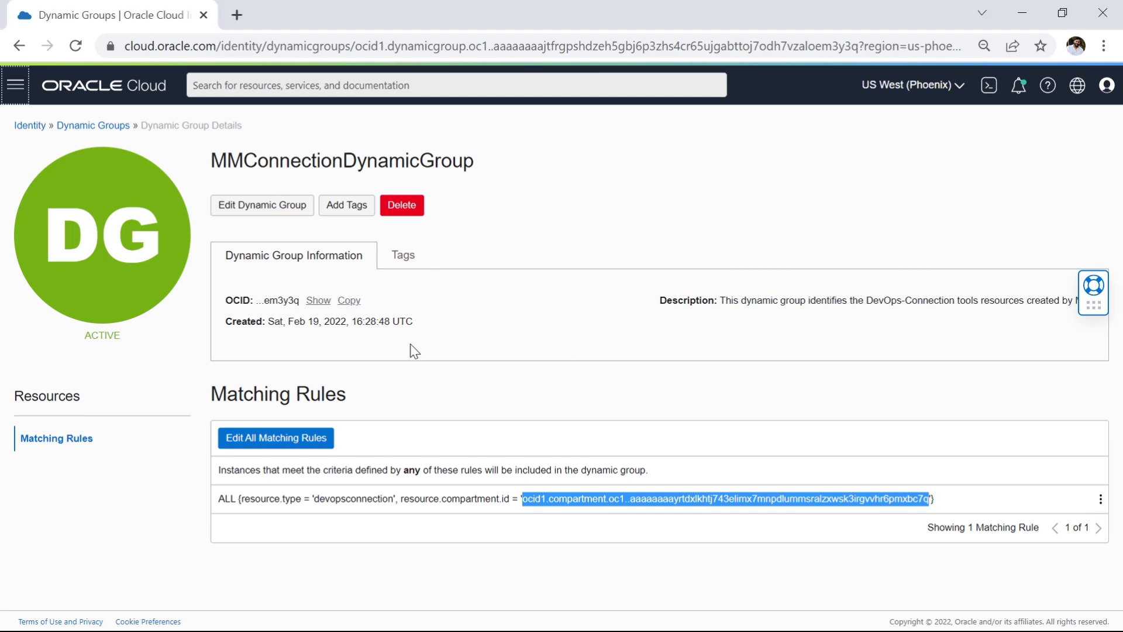
pyautogui.click(15, 86)
pyautogui.click(86, 366)
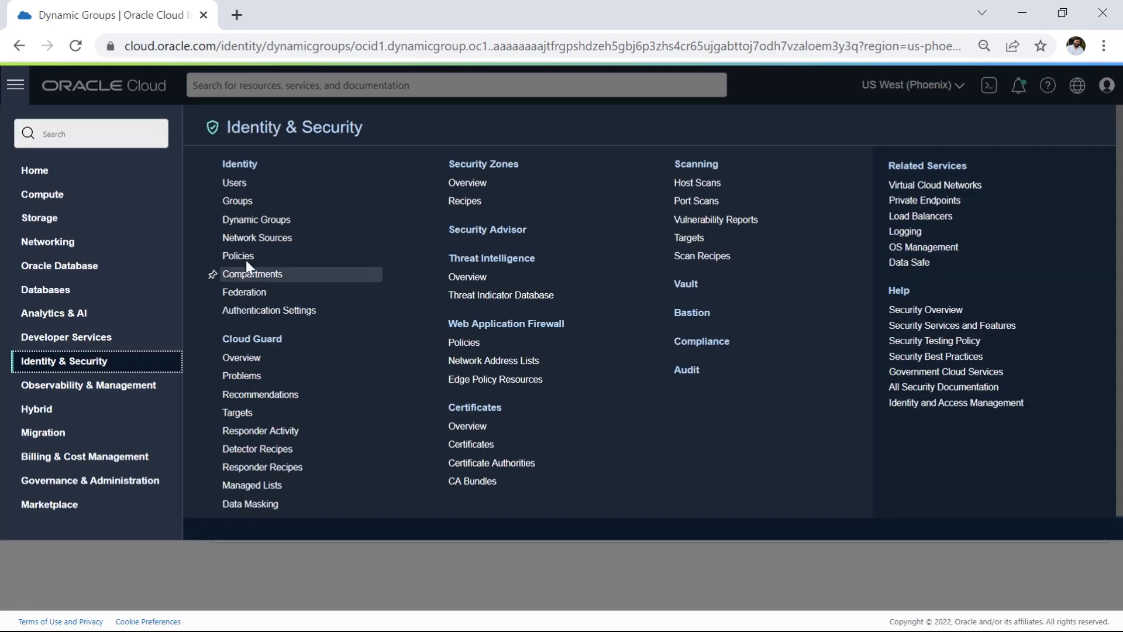
pyautogui.click(257, 275)
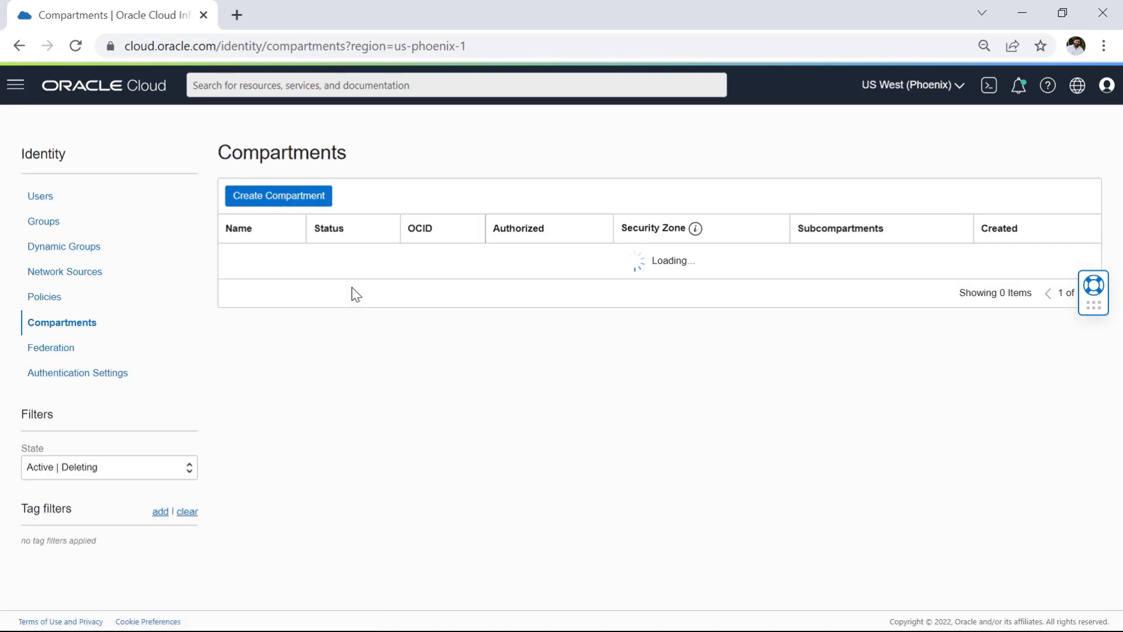
pyautogui.scroll(-5, 282, 446)
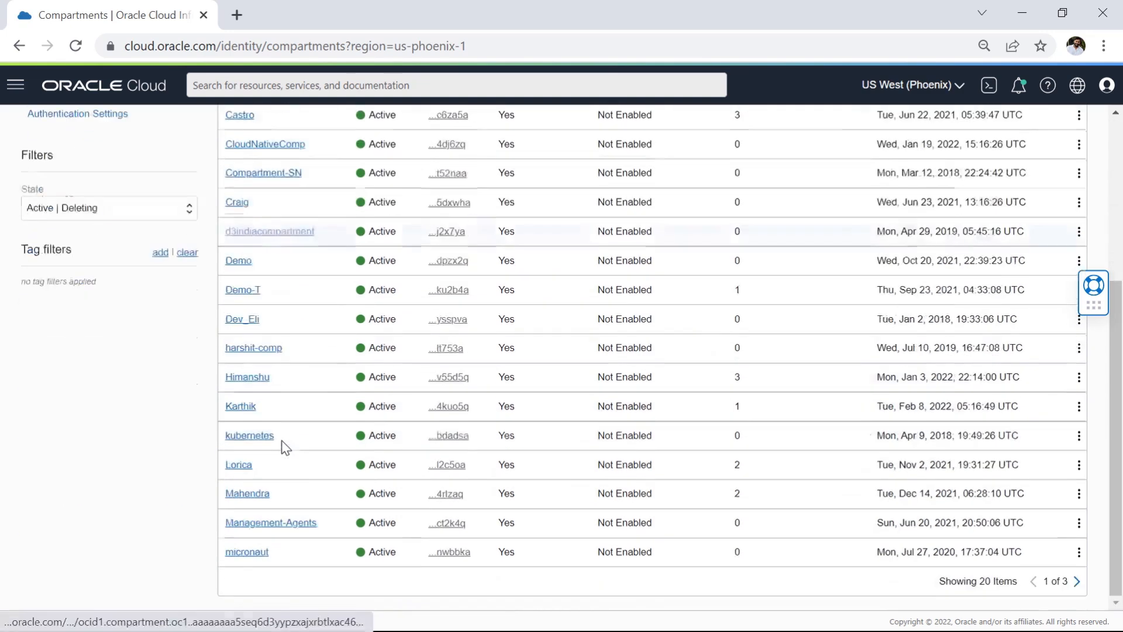
pyautogui.click(253, 496)
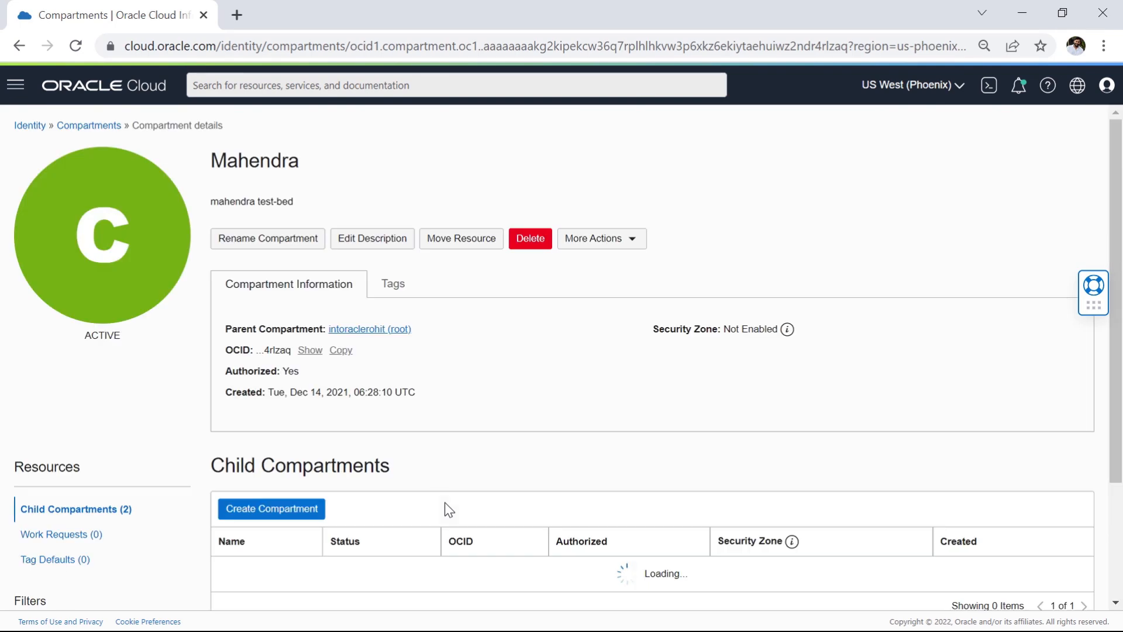
pyautogui.scroll(-3, 363, 445)
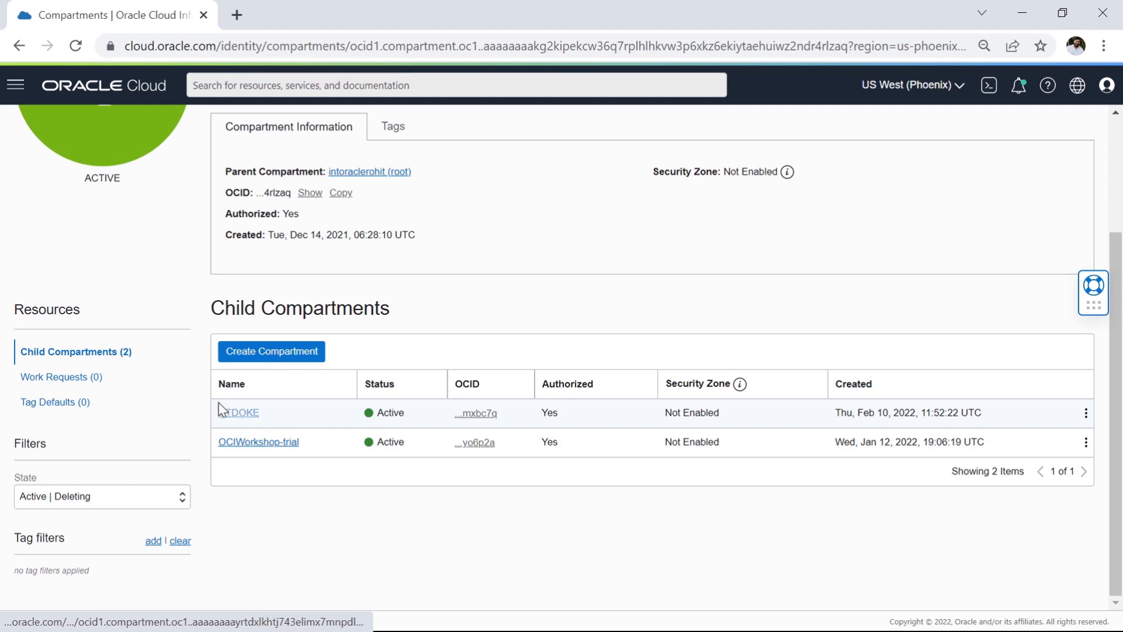
pyautogui.click(254, 386)
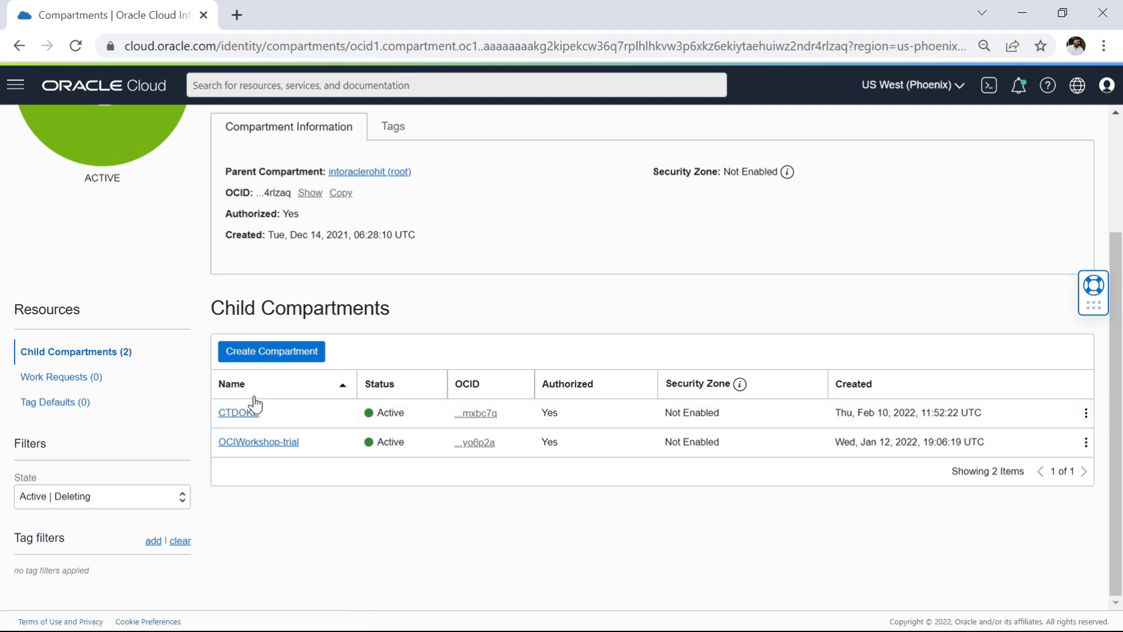
pyautogui.scroll(3, 255, 404)
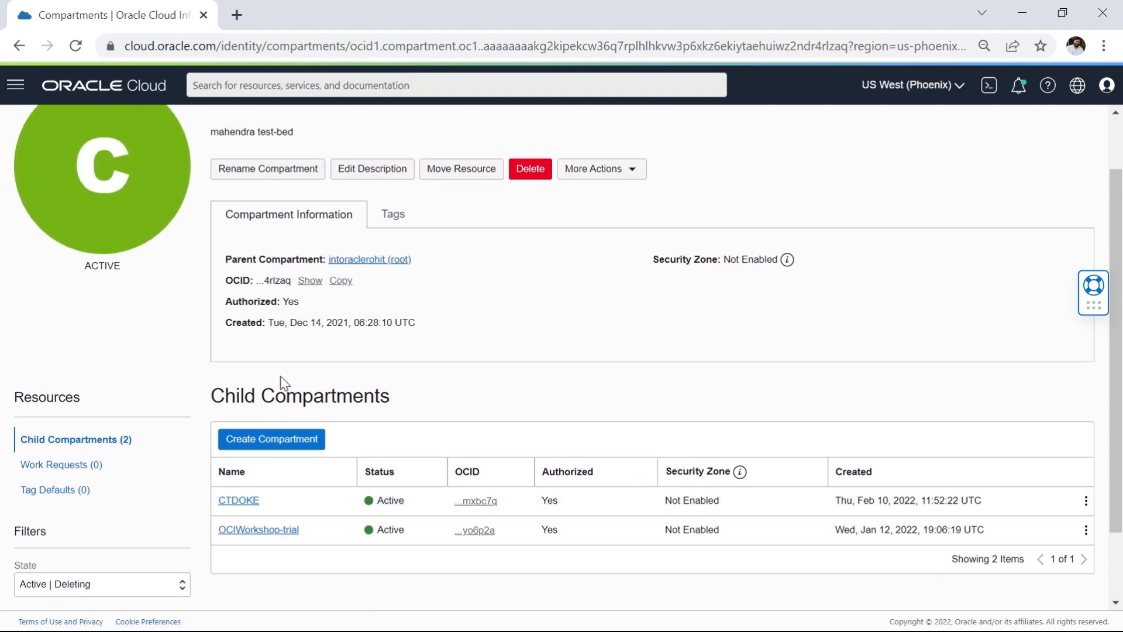
pyautogui.scroll(2, 215, 164)
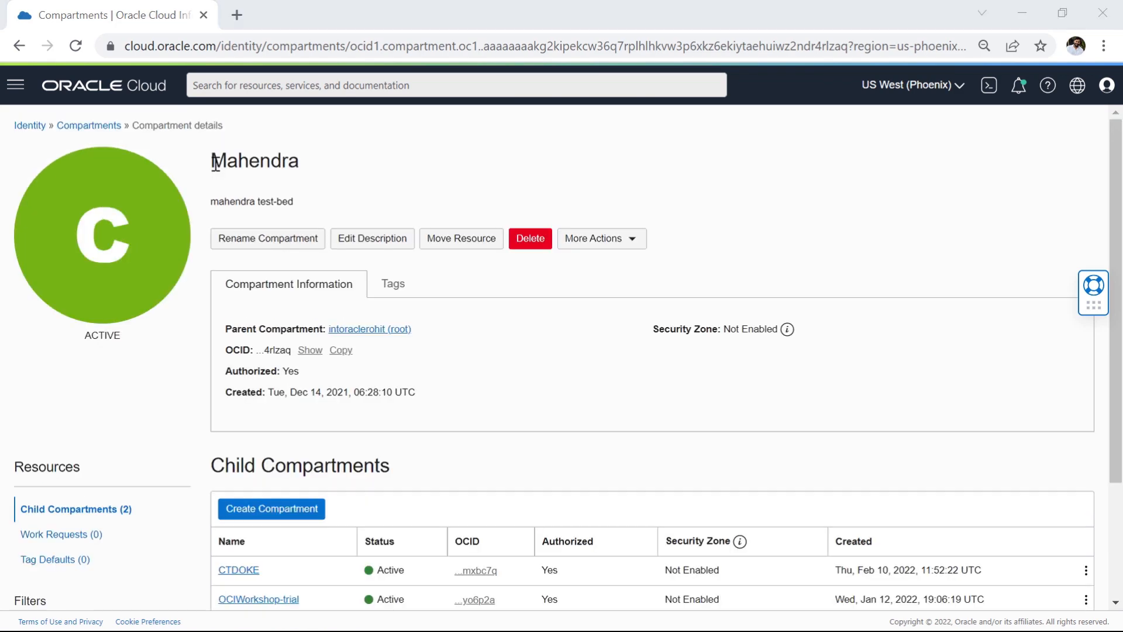
pyautogui.moveTo(215, 163); pyautogui.dragTo(301, 169)
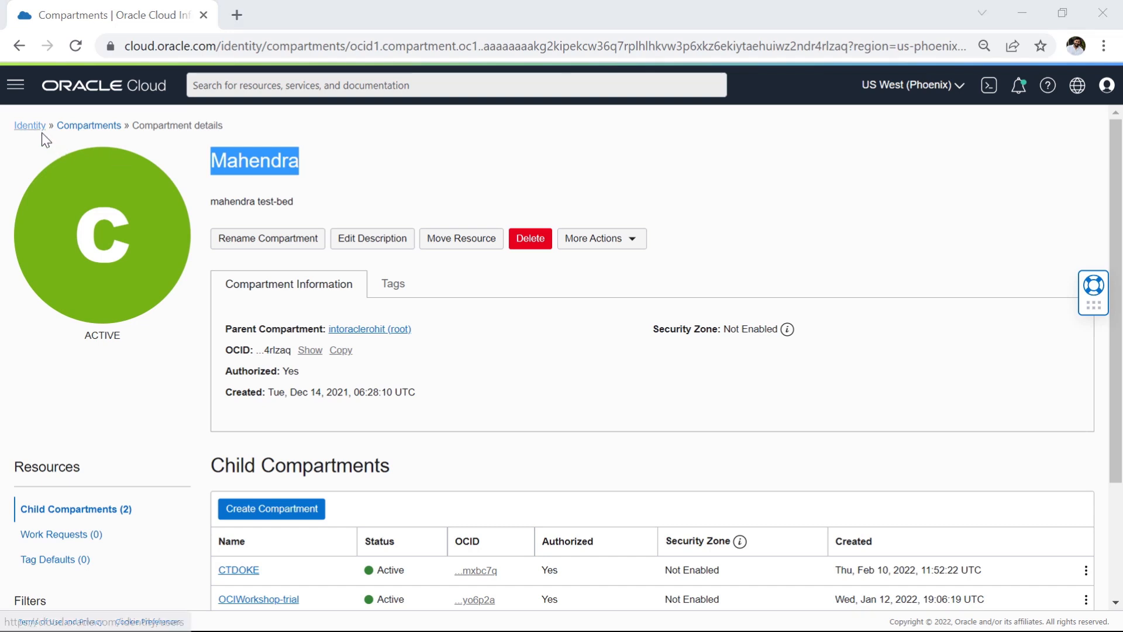
# Step: Open the identity policies list and set its compartment scope to the parent compartment of CTDOKE
pyautogui.click(16, 89)
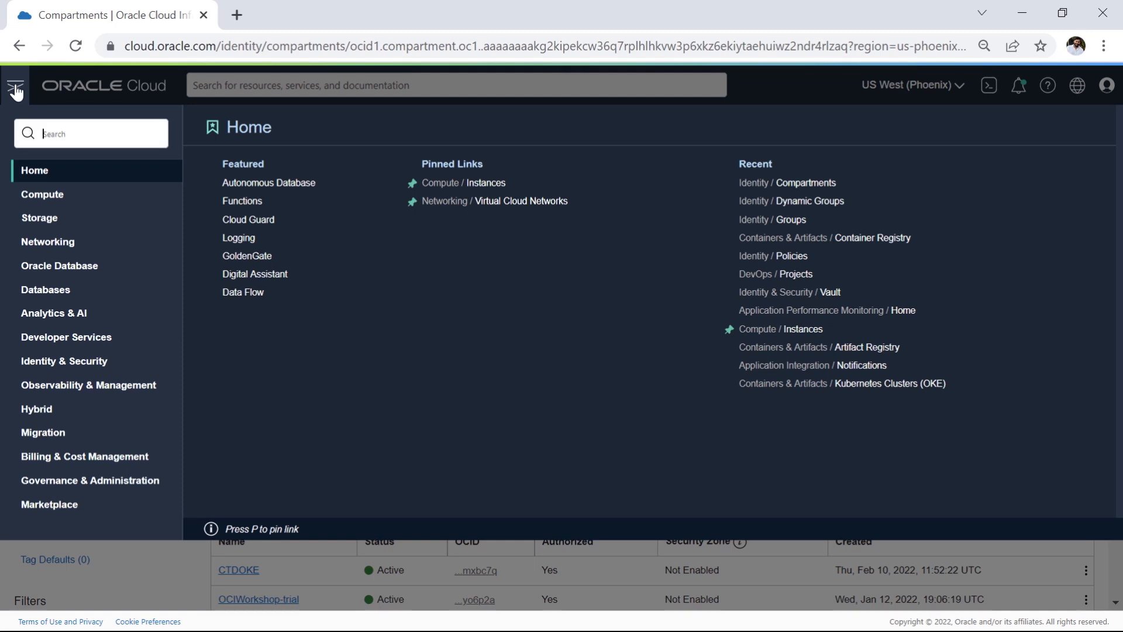
pyautogui.click(69, 363)
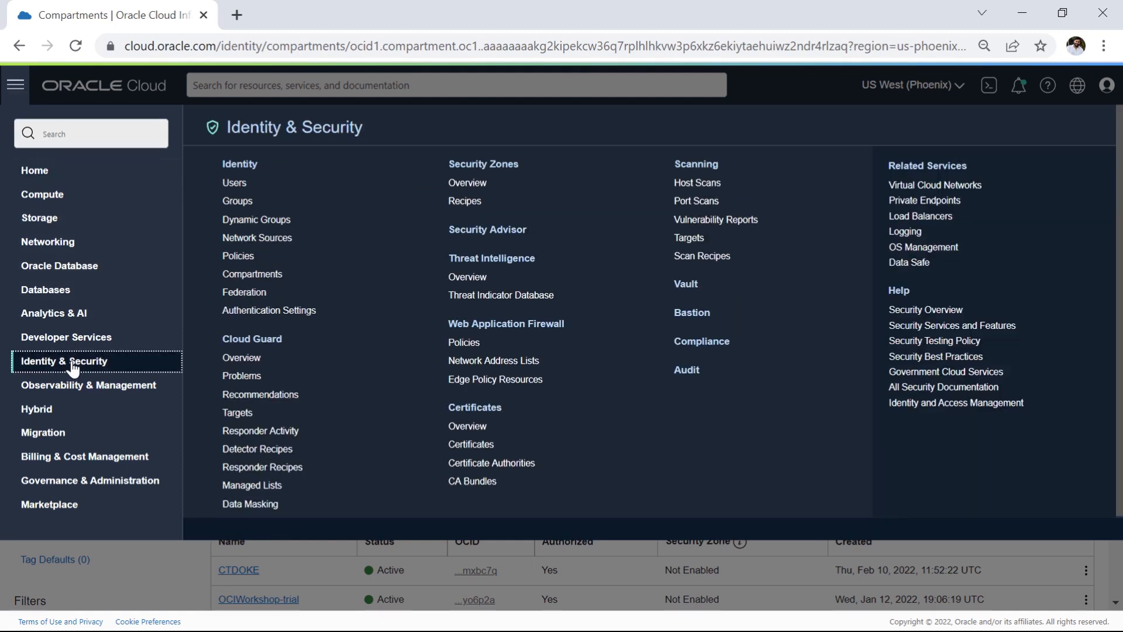
pyautogui.click(240, 256)
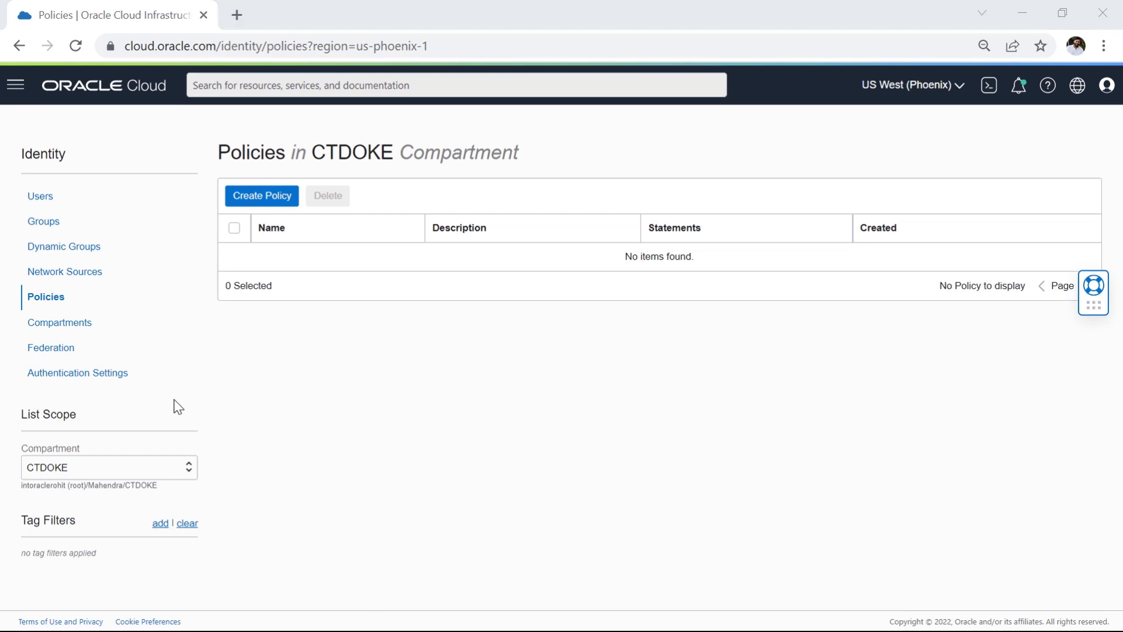
pyautogui.click(174, 471)
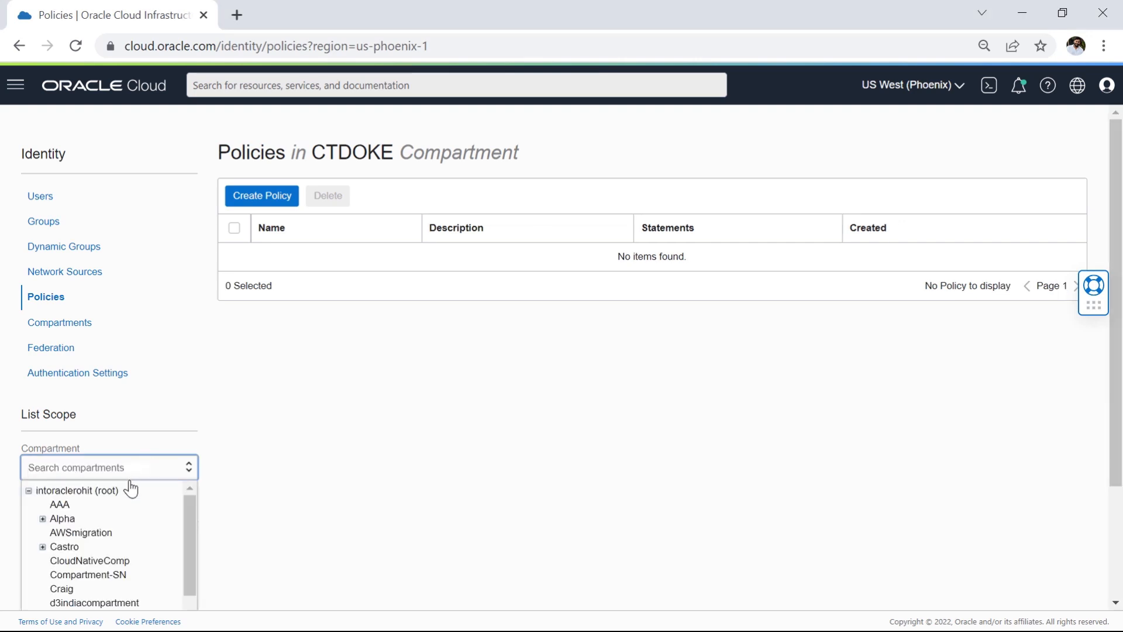
pyautogui.scroll(-5, 131, 497)
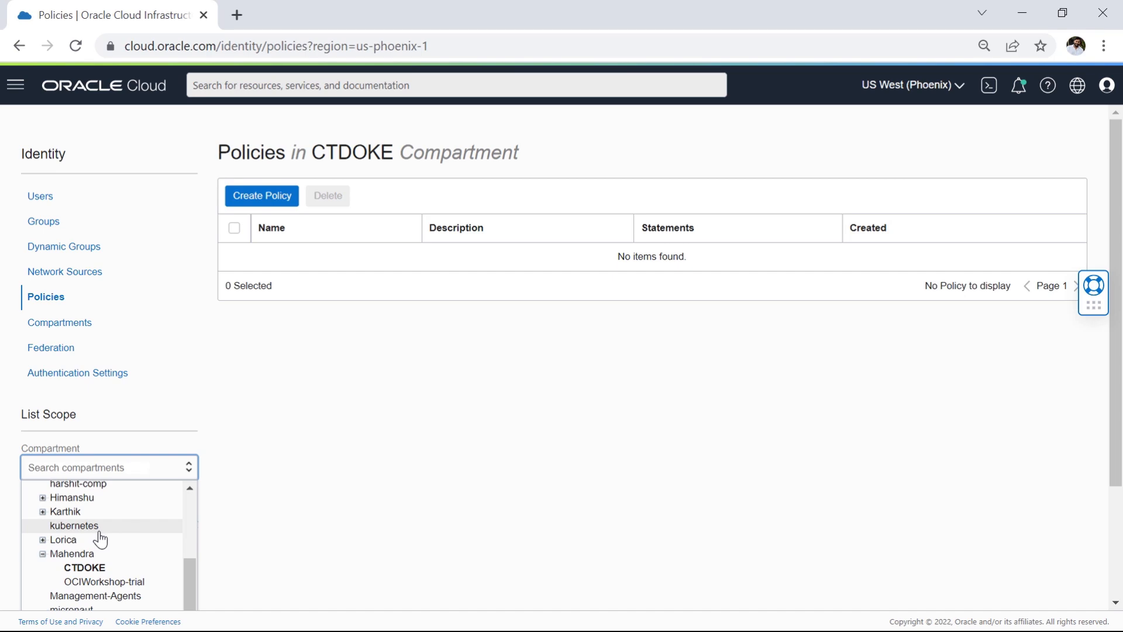
pyautogui.click(57, 553)
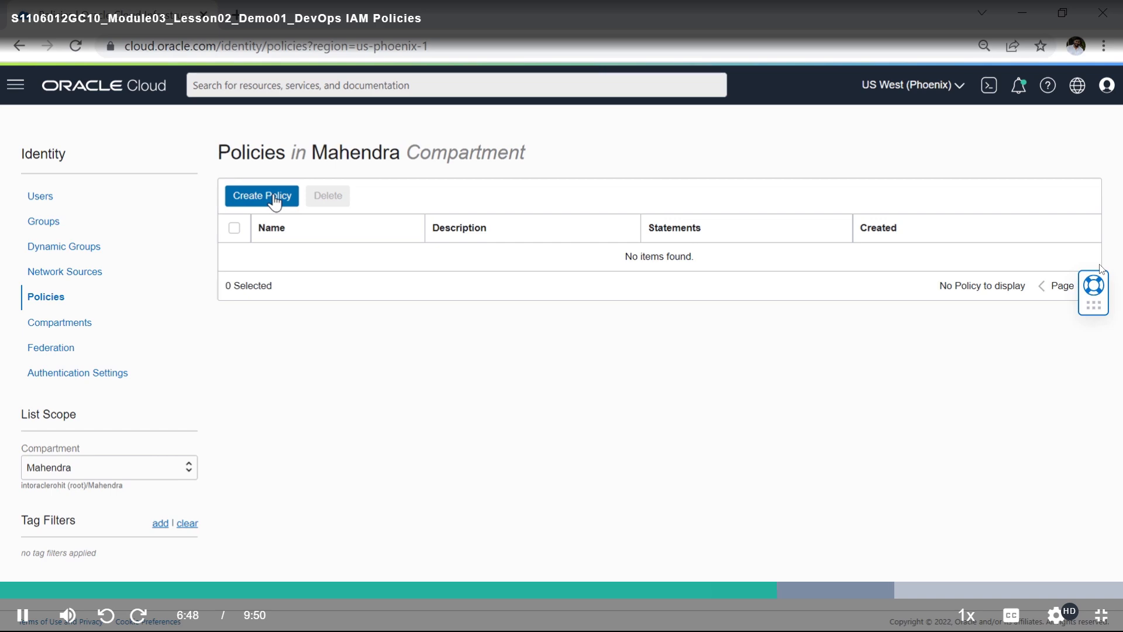
# Step: Start a policy named mmDevOpsUsersPolicy with the description "This policy allows members of the DevOps user group to interact with the DevOps services."
pyautogui.click(274, 202)
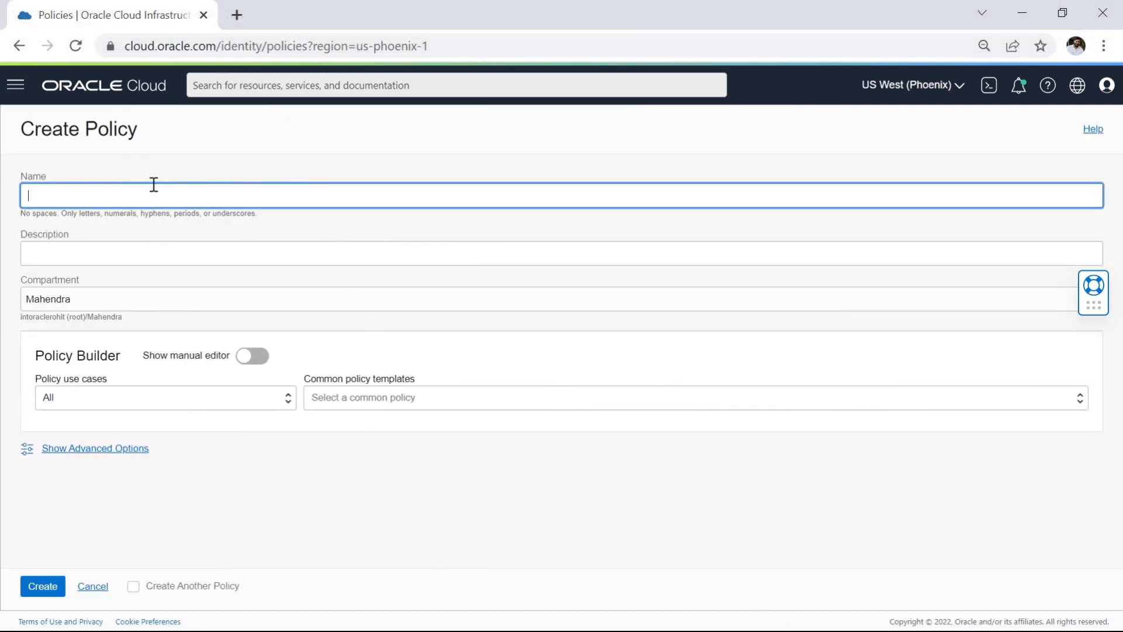
pyautogui.write('mmDevOpsUsersPolicy')
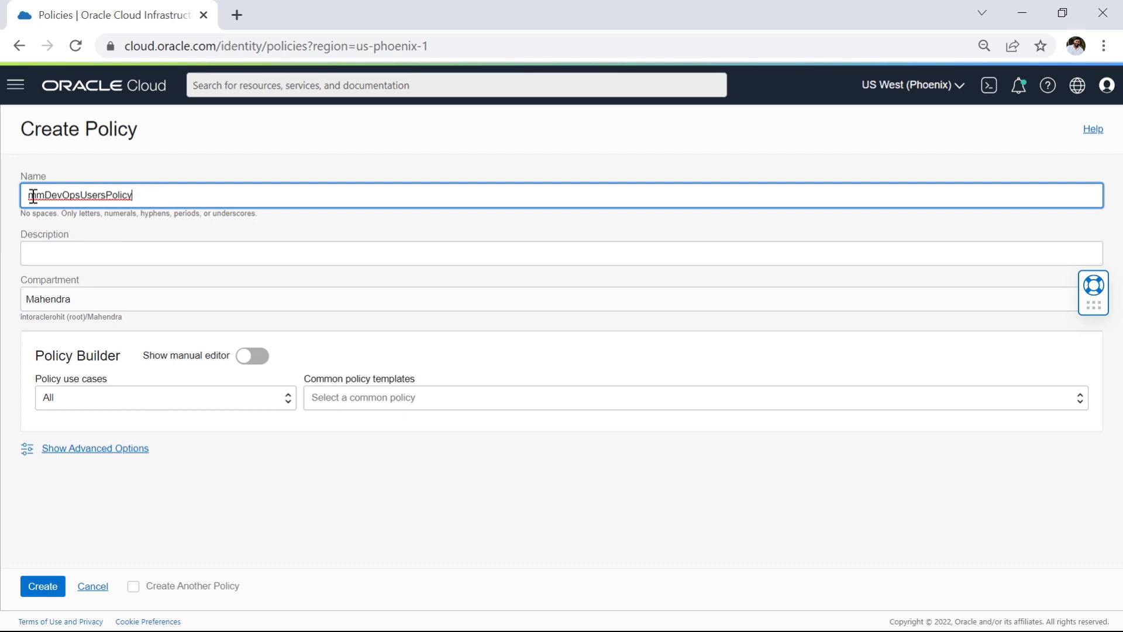
pyautogui.click(125, 257)
pyautogui.write('This policy allows members of the DevOps user group to interact with the DevOps services.')
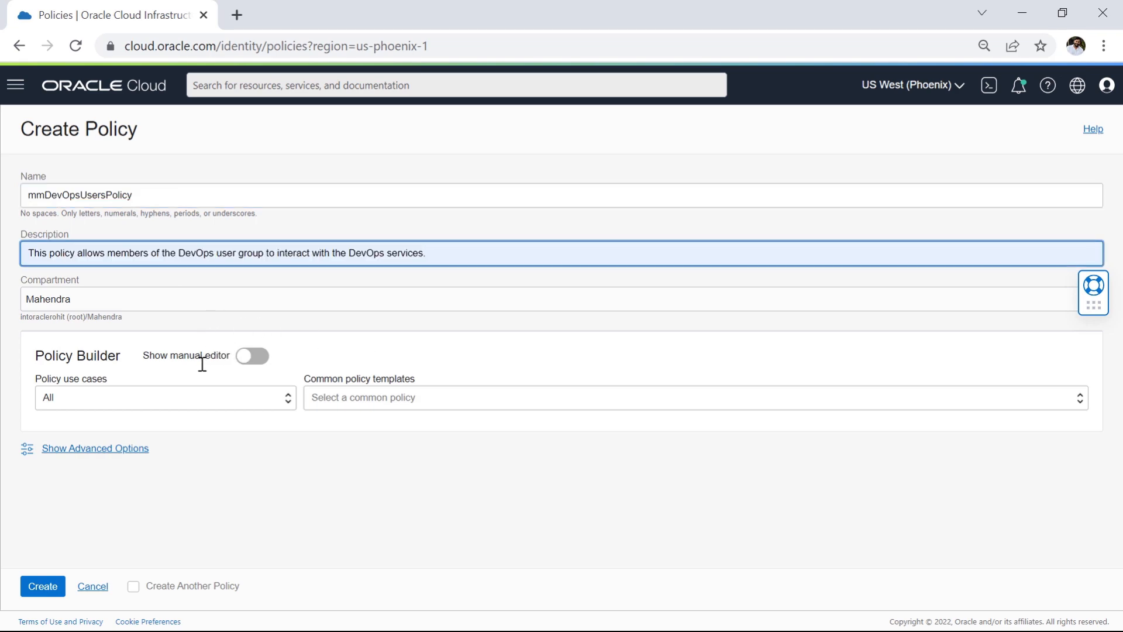
# Step: Enter the manual policy statement "Allow group mmDevOpsUsersGroup to manage devops-family in compartment CTDOKE" and create the policy
pyautogui.click(251, 358)
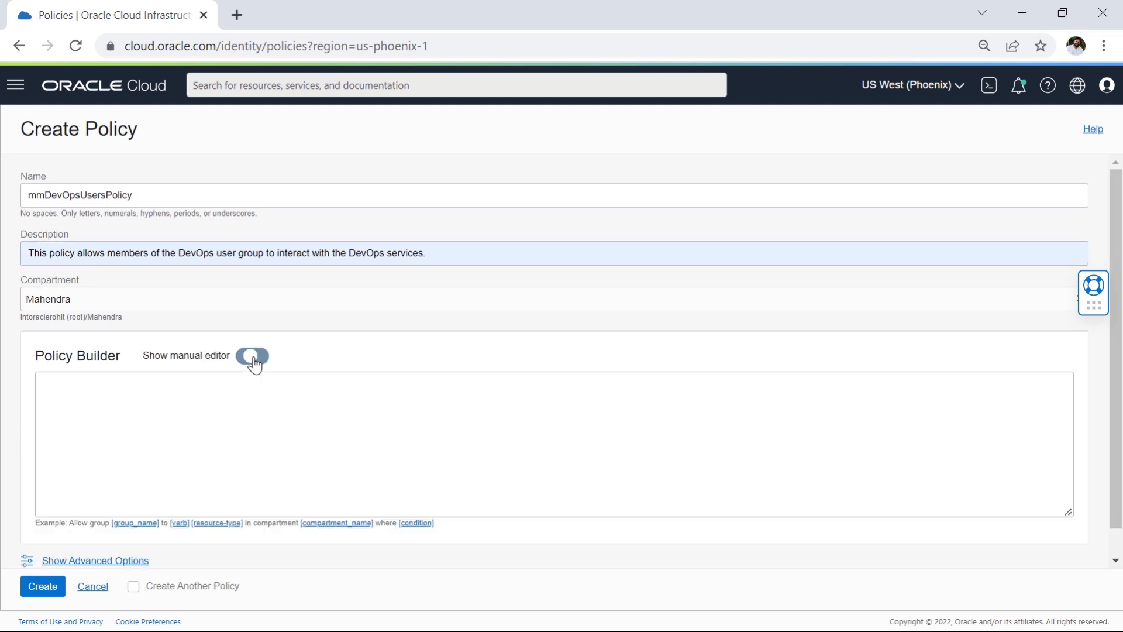
pyautogui.click(231, 413)
pyautogui.write('Allow group mmDevOpsUsersGroup to manage devops-family in compartment CTDOKE')
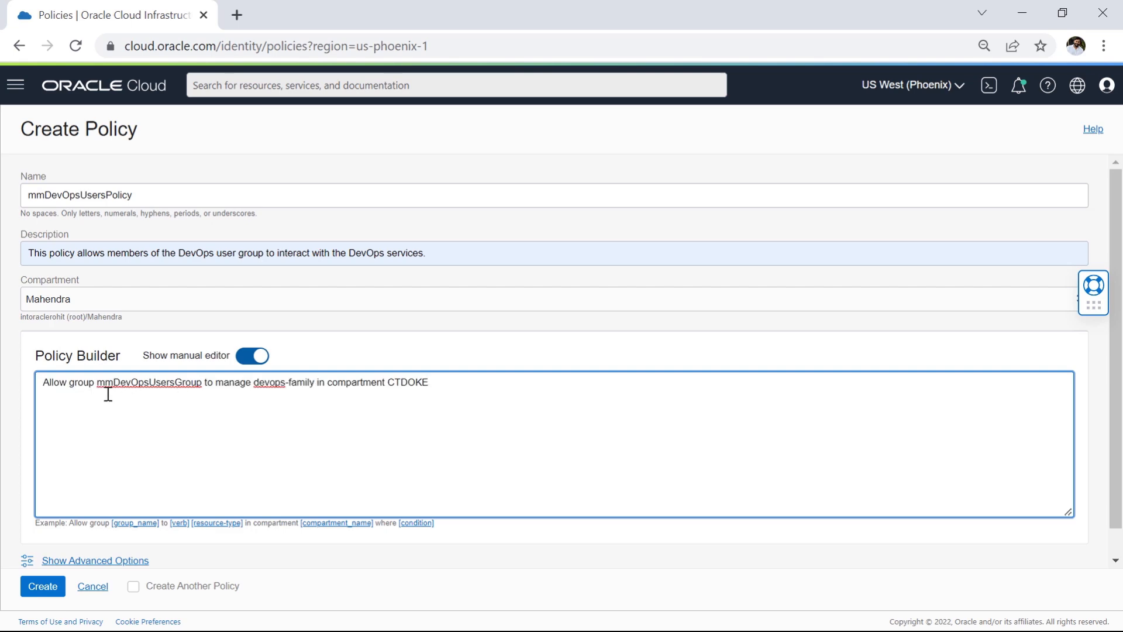
pyautogui.moveTo(103, 384); pyautogui.dragTo(305, 386)
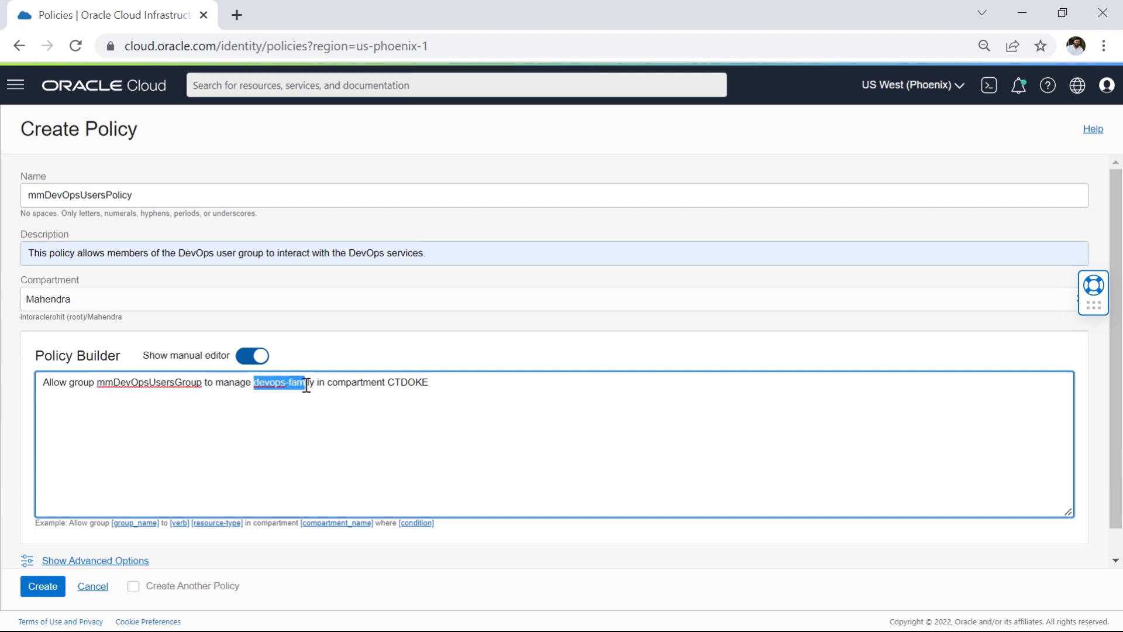
pyautogui.moveTo(388, 382); pyautogui.dragTo(450, 382)
pyautogui.click(45, 585)
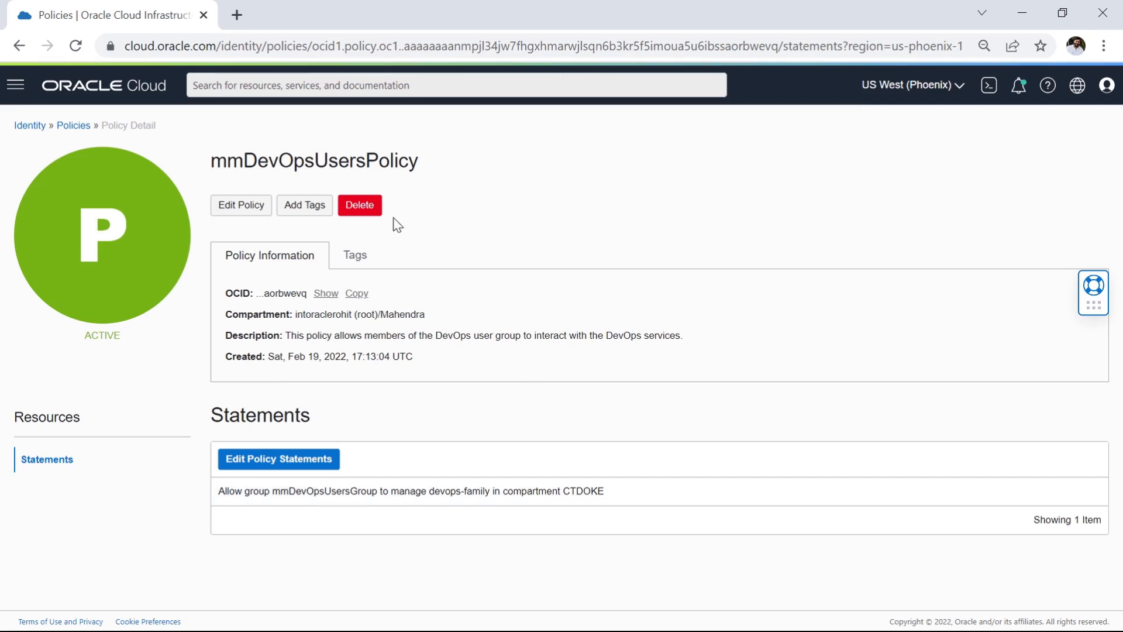
# Step: Start a policy named mmDevOpsCodeRepoPolicy with the description "This policy allows the dynamic group of code repo resources resources to create trigger the build process"
pyautogui.moveTo(85, 336); pyautogui.dragTo(120, 336)
pyautogui.click(75, 126)
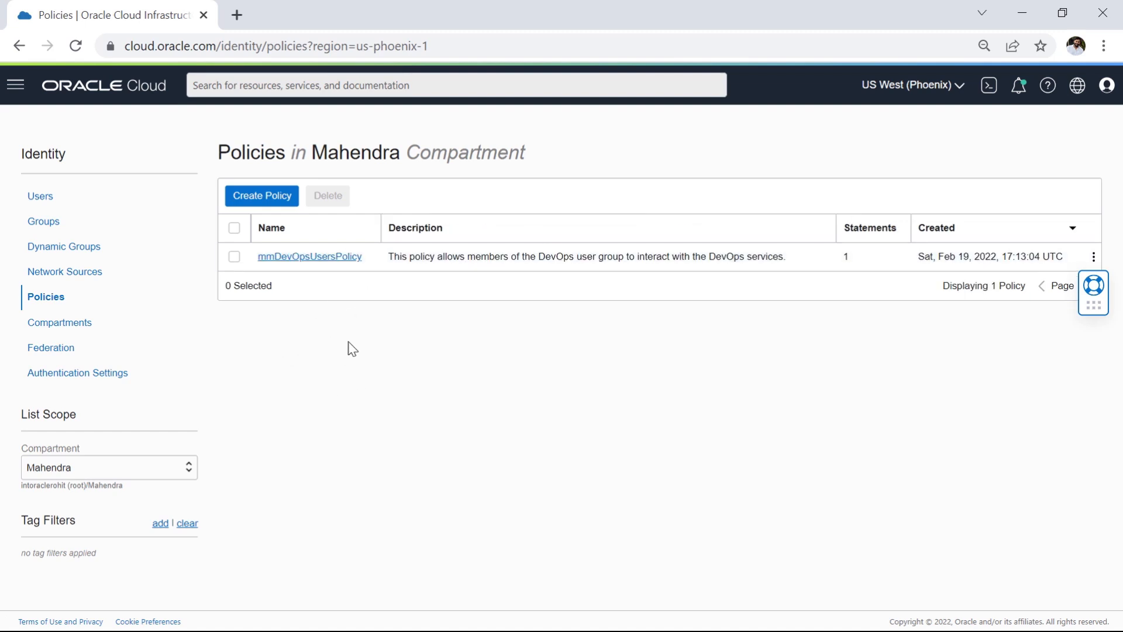
pyautogui.click(269, 203)
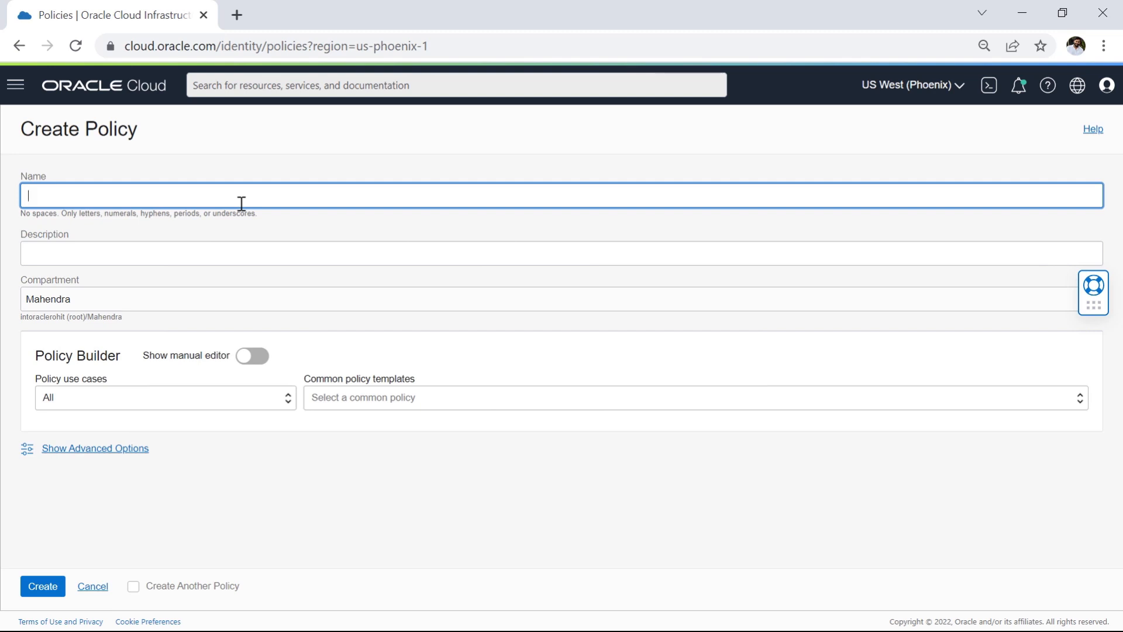
pyautogui.write('mmDevOpsCodeRepoPolicy')
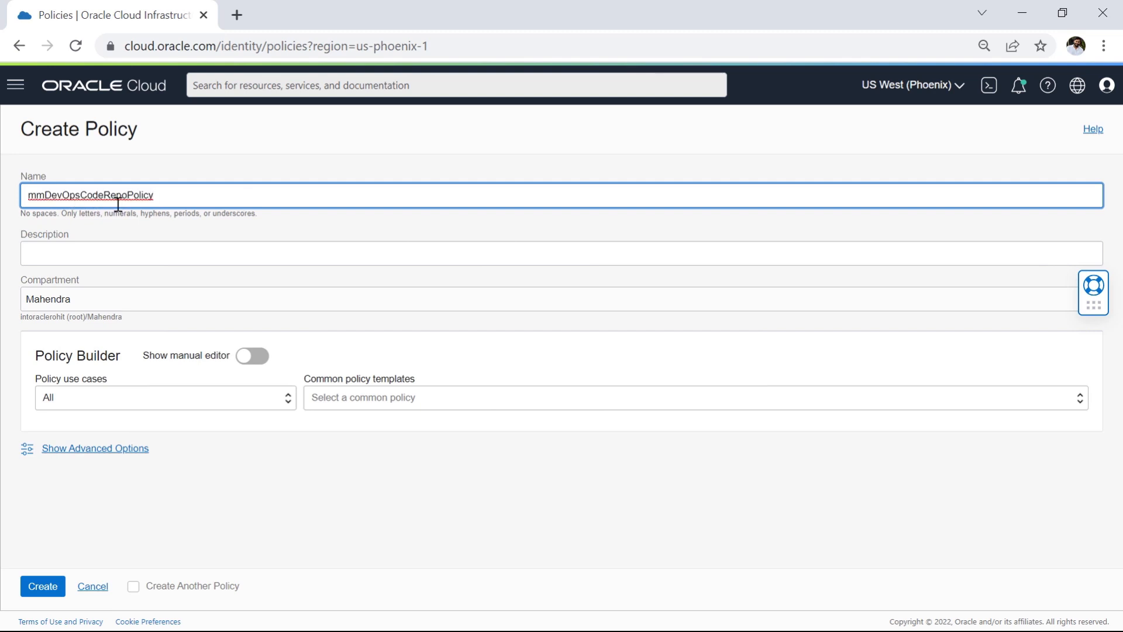
pyautogui.click(143, 256)
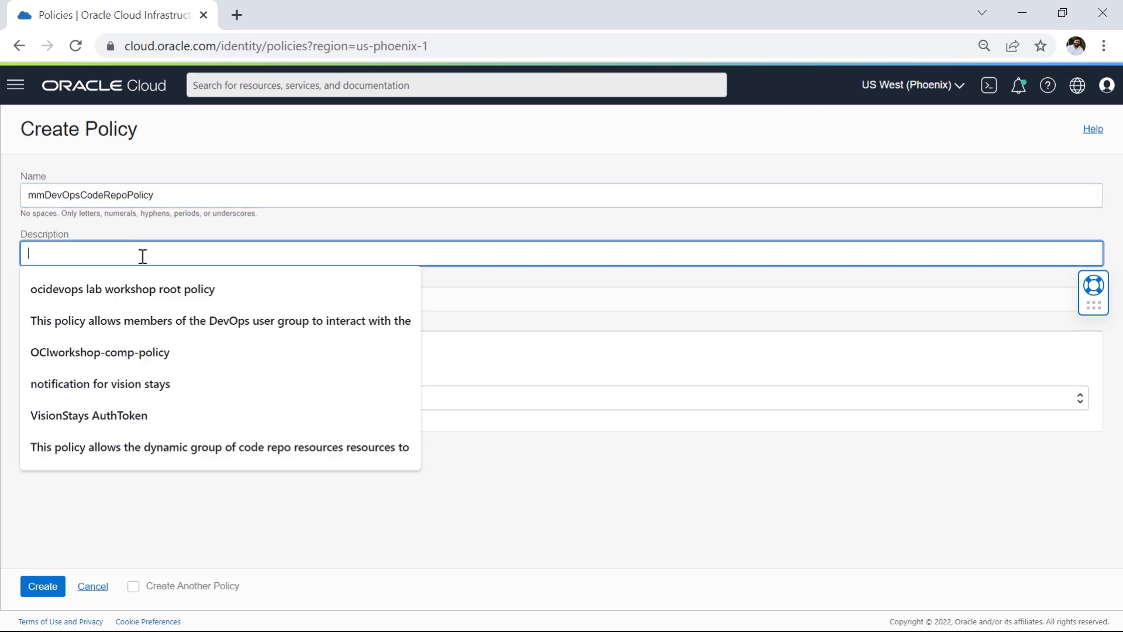
pyautogui.click(168, 455)
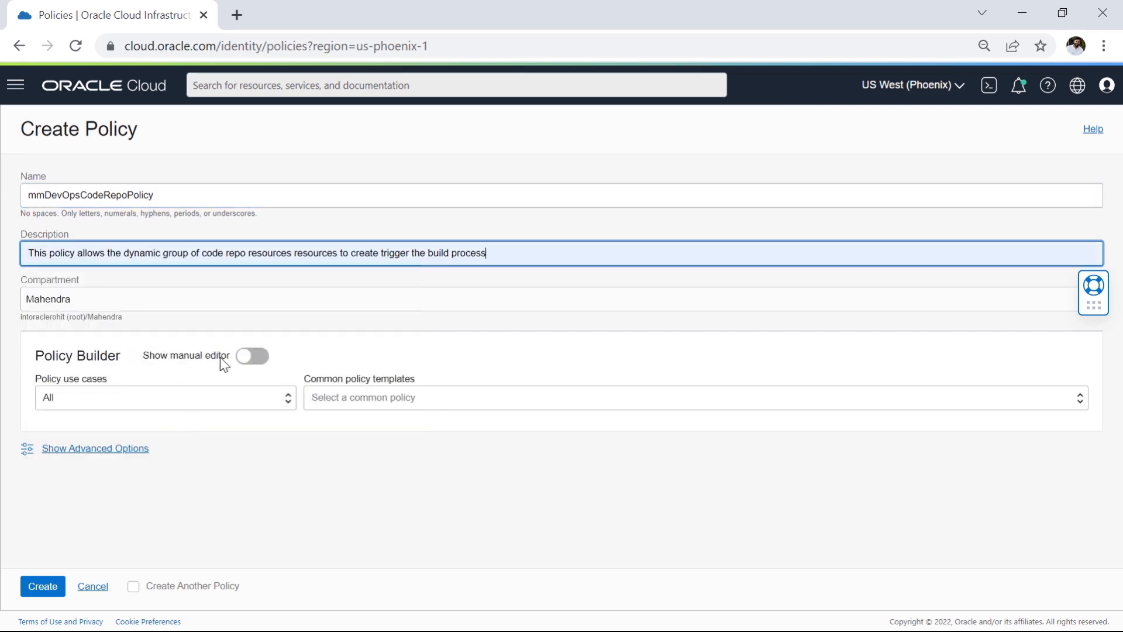
# Step: Enter the manual policy statement "Allow dynamic-group MMCodeReposDynamicGroup to manage all-resources in compartment CTDOKE" and create the policy
pyautogui.click(250, 361)
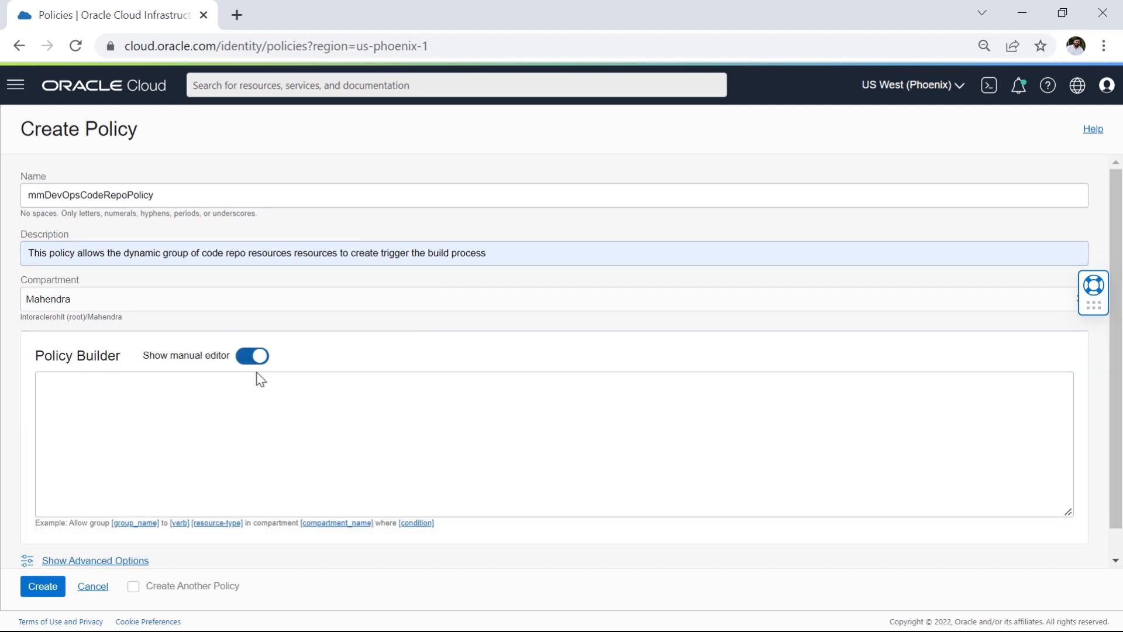
pyautogui.click(251, 429)
pyautogui.write('Allow dynamic-group MMCodeReposDynamicGroup to manage all-resources in compartment CTDOKE')
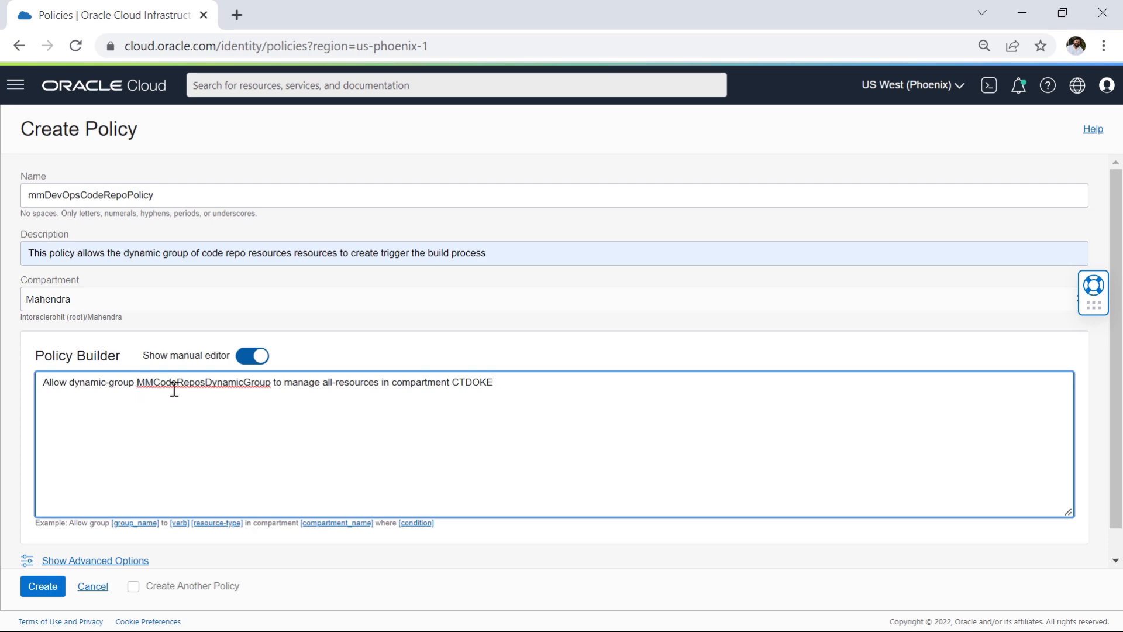
pyautogui.moveTo(137, 382); pyautogui.dragTo(373, 386)
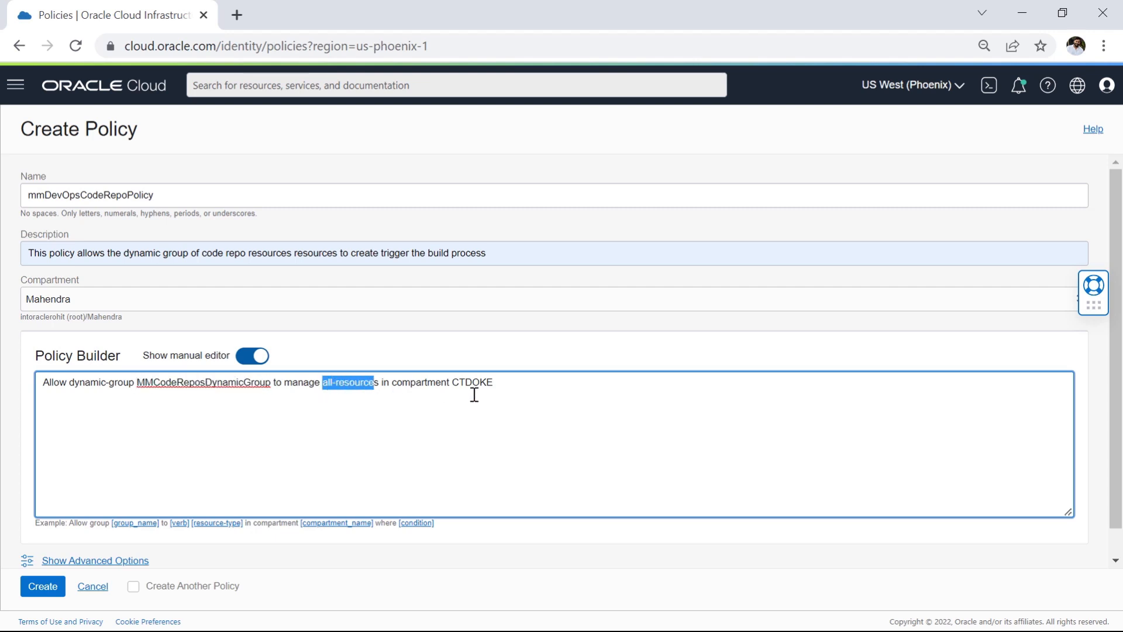
pyautogui.moveTo(454, 384); pyautogui.dragTo(512, 384)
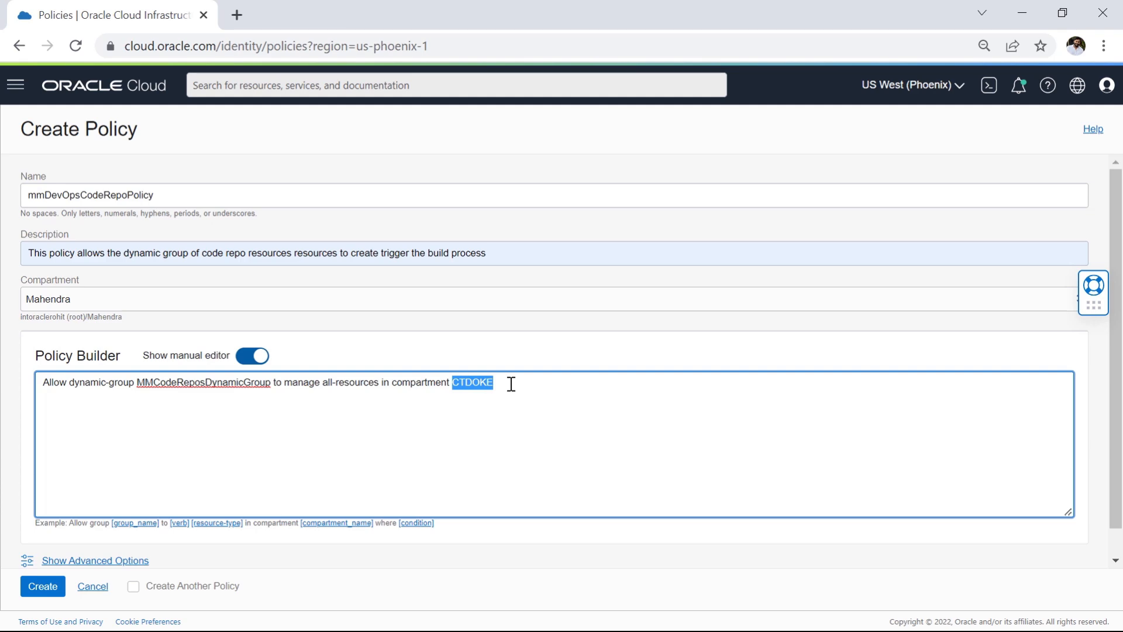
pyautogui.click(43, 587)
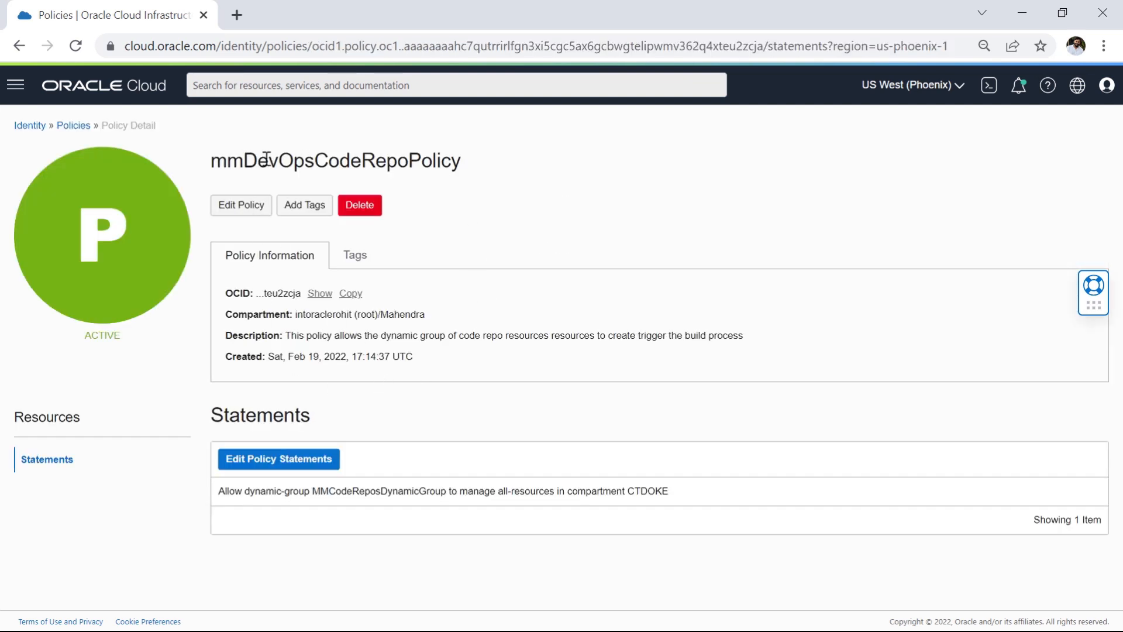
pyautogui.moveTo(245, 161); pyautogui.dragTo(455, 158)
pyautogui.moveTo(85, 338); pyautogui.dragTo(130, 340)
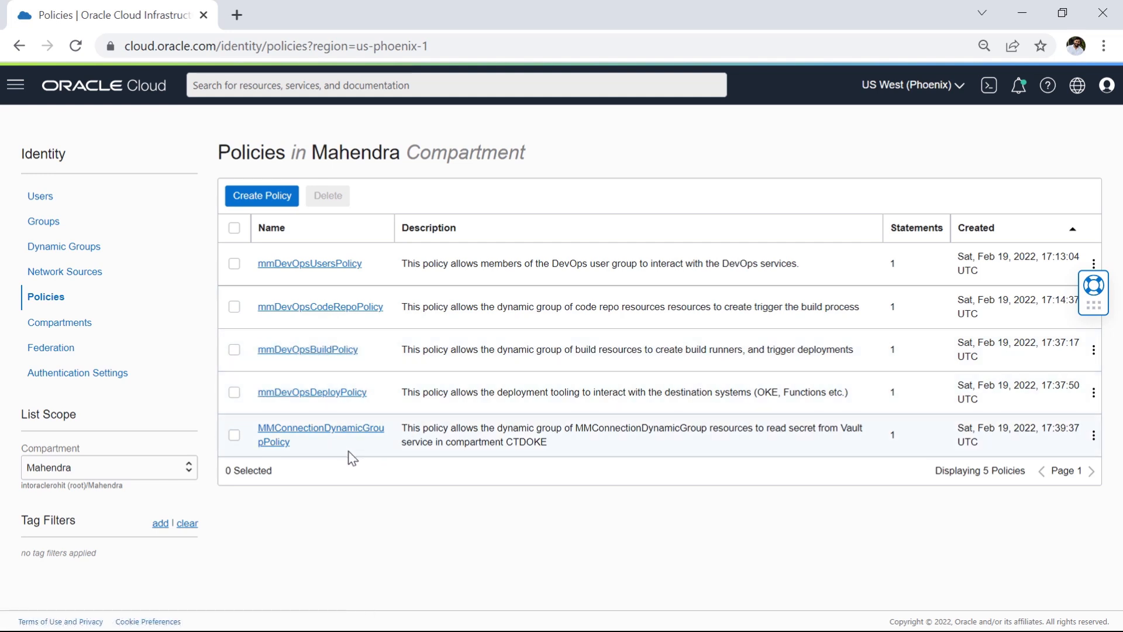
# Step: Open mmDevOpsBuildPolicy from the policies list and examine its statement and description
pyautogui.click(322, 355)
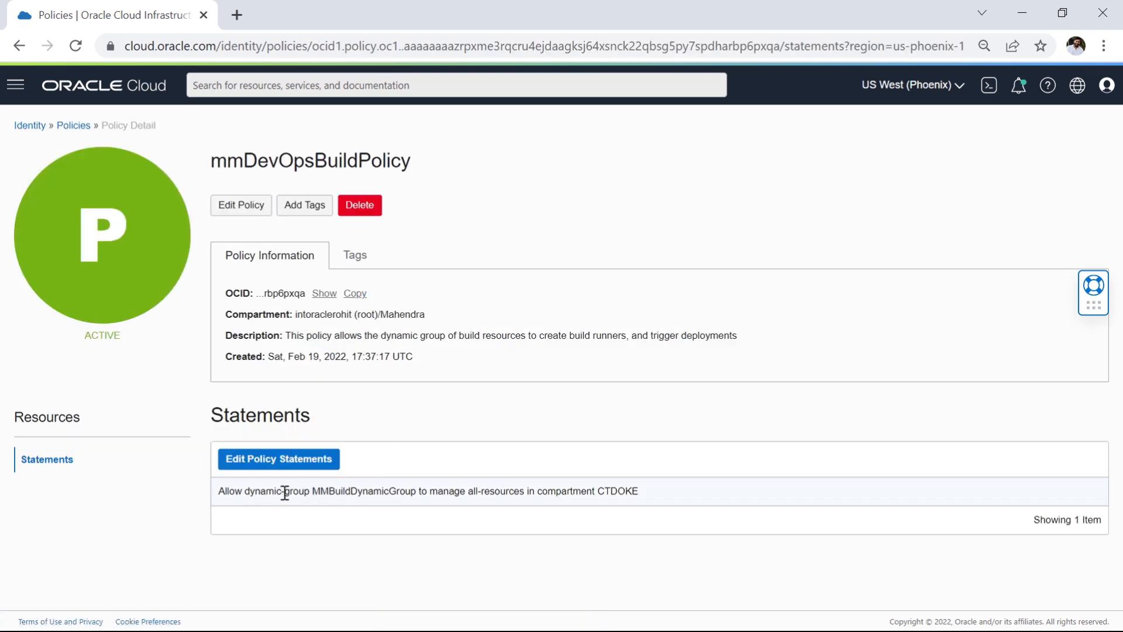
pyautogui.moveTo(283, 491); pyautogui.dragTo(550, 490)
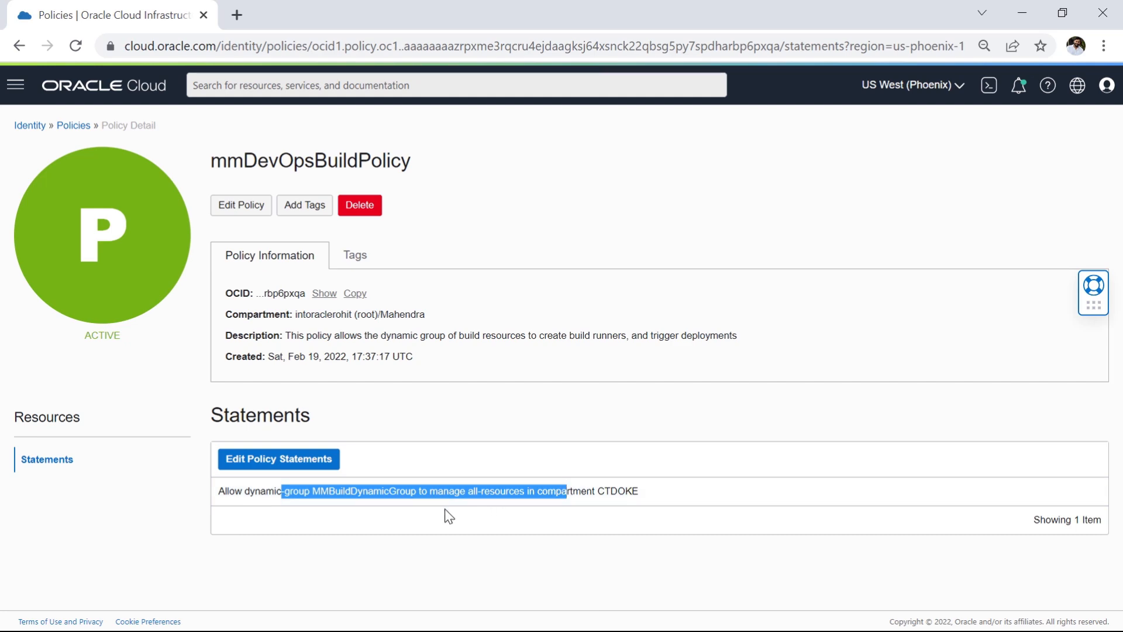
pyautogui.moveTo(473, 492); pyautogui.dragTo(640, 492)
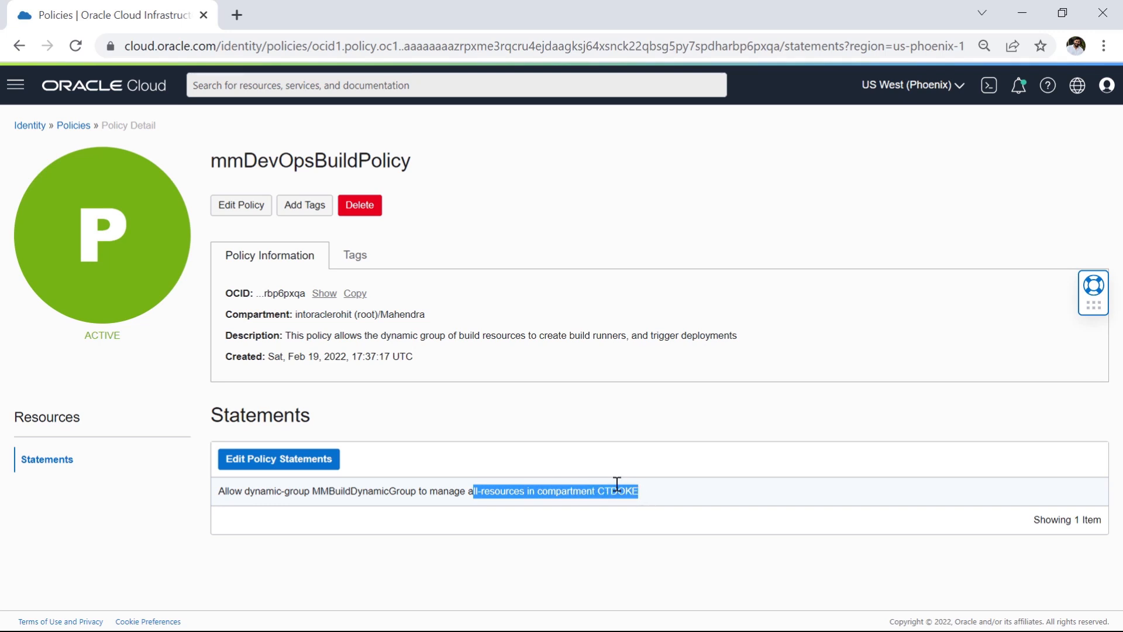
pyautogui.moveTo(692, 336); pyautogui.dragTo(724, 336)
pyautogui.moveTo(582, 340); pyautogui.dragTo(742, 338)
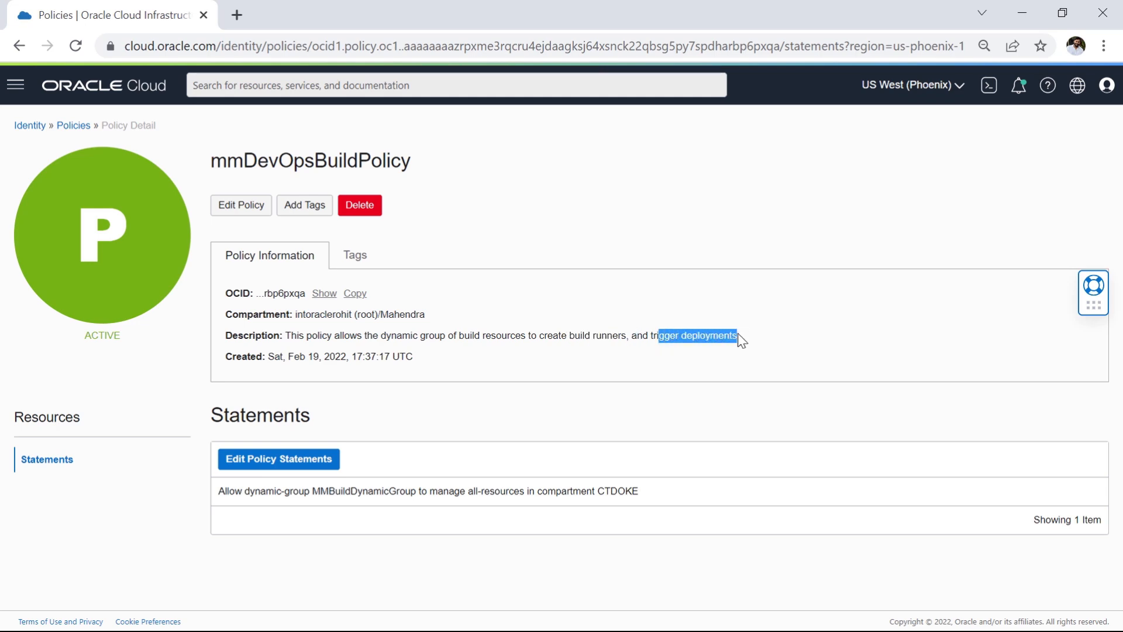
# Step: Return to the policies list, open mmDevOpsDeployPolicy and examine its statement and description
pyautogui.click(73, 126)
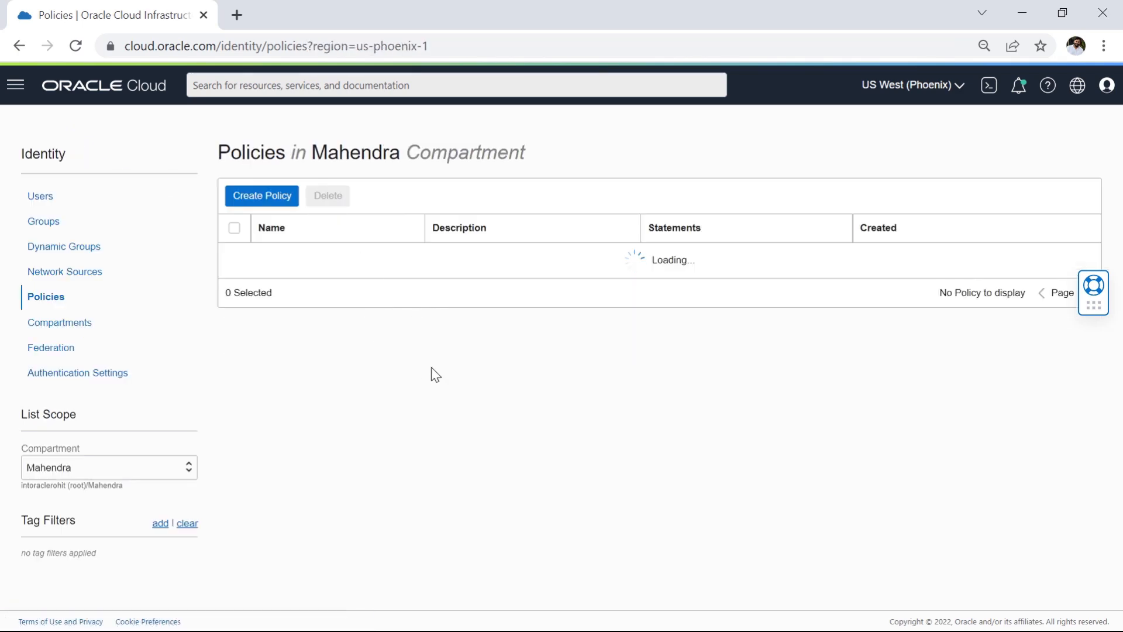
pyautogui.click(326, 310)
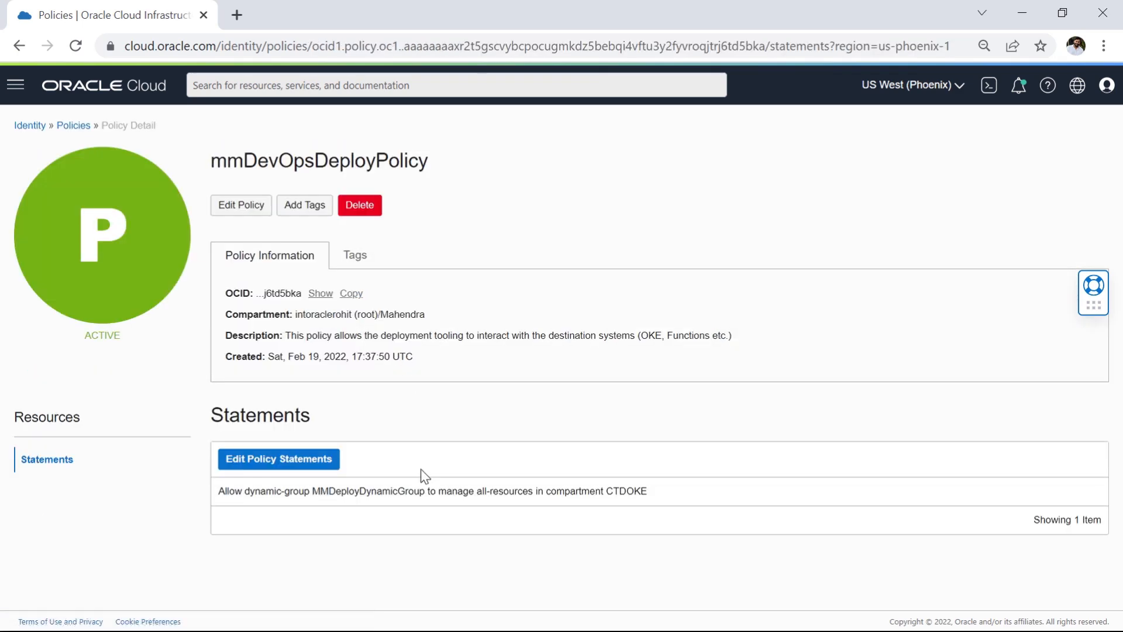
pyautogui.moveTo(320, 494); pyautogui.dragTo(467, 496)
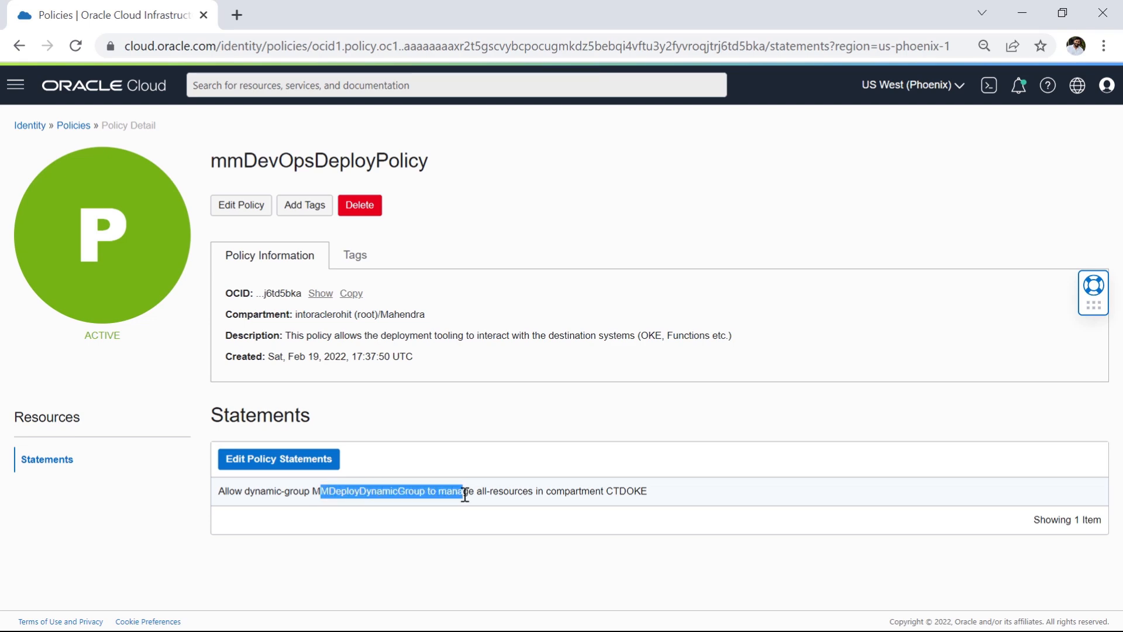
pyautogui.click(327, 496)
pyautogui.moveTo(320, 497); pyautogui.dragTo(662, 494)
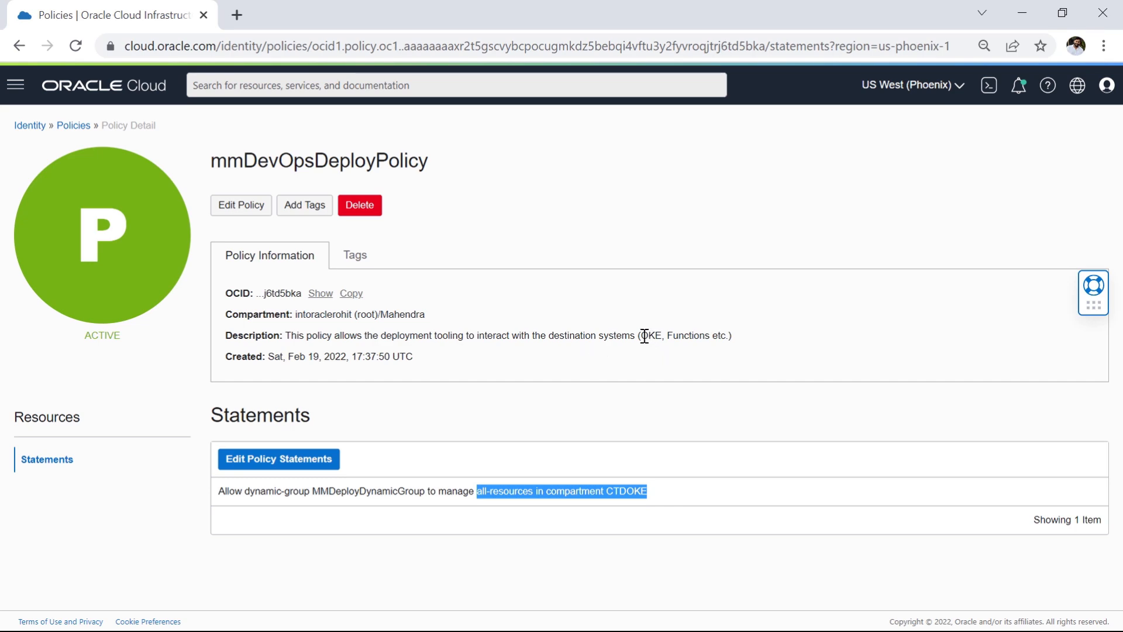
pyautogui.moveTo(644, 335); pyautogui.dragTo(716, 339)
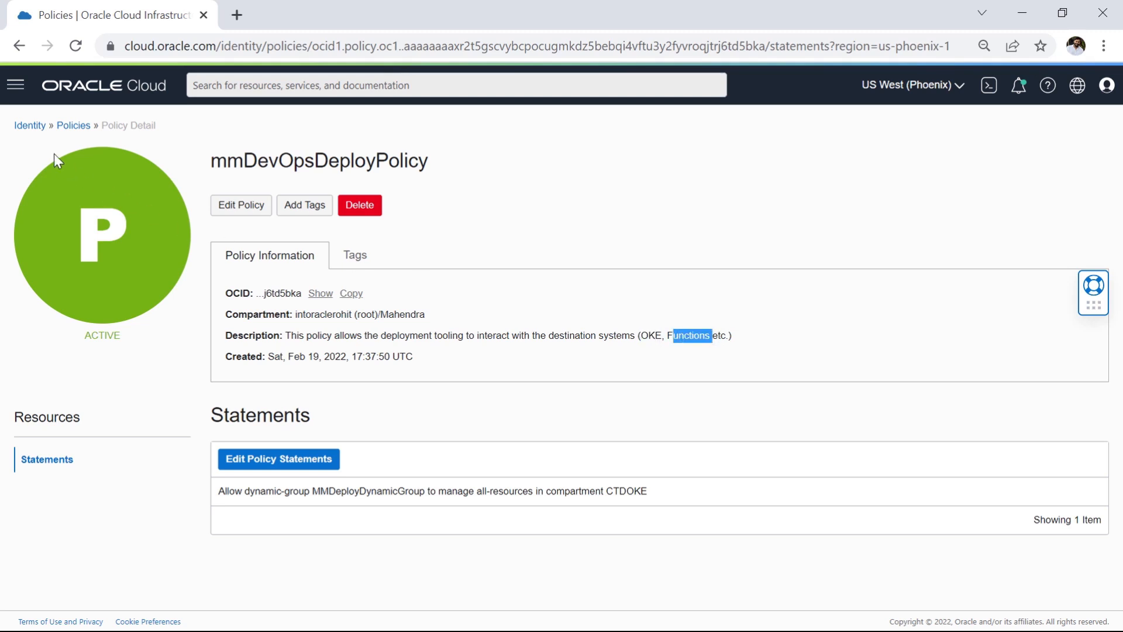
# Step: Return to the policies list, open MMConnectionDynamicGroupPolicy and examine its statement and description
pyautogui.click(78, 130)
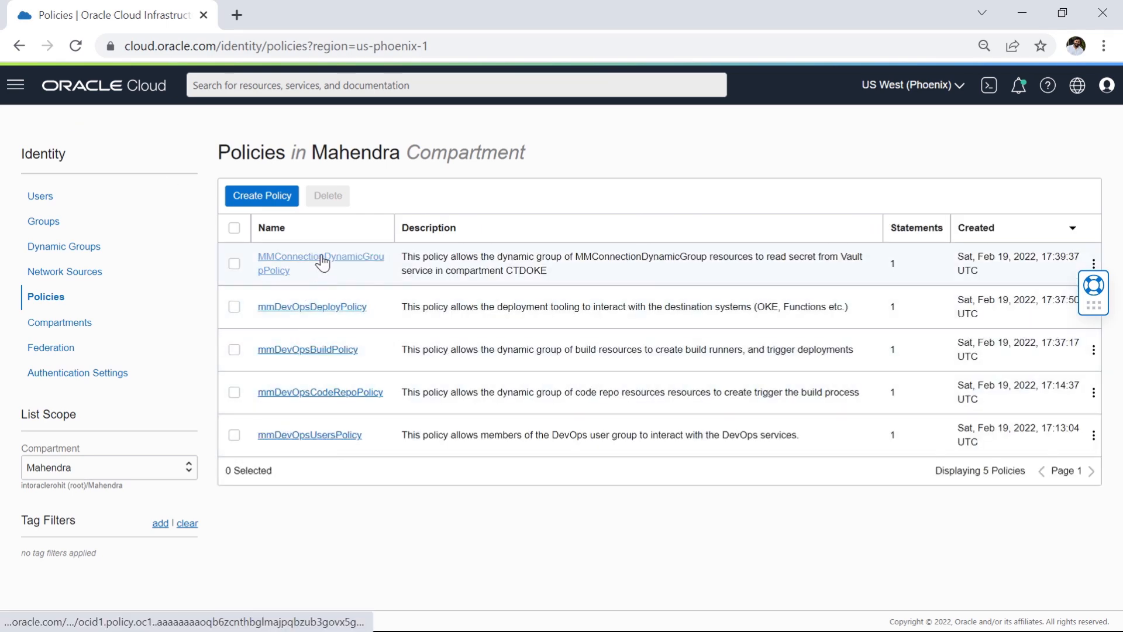
pyautogui.click(321, 261)
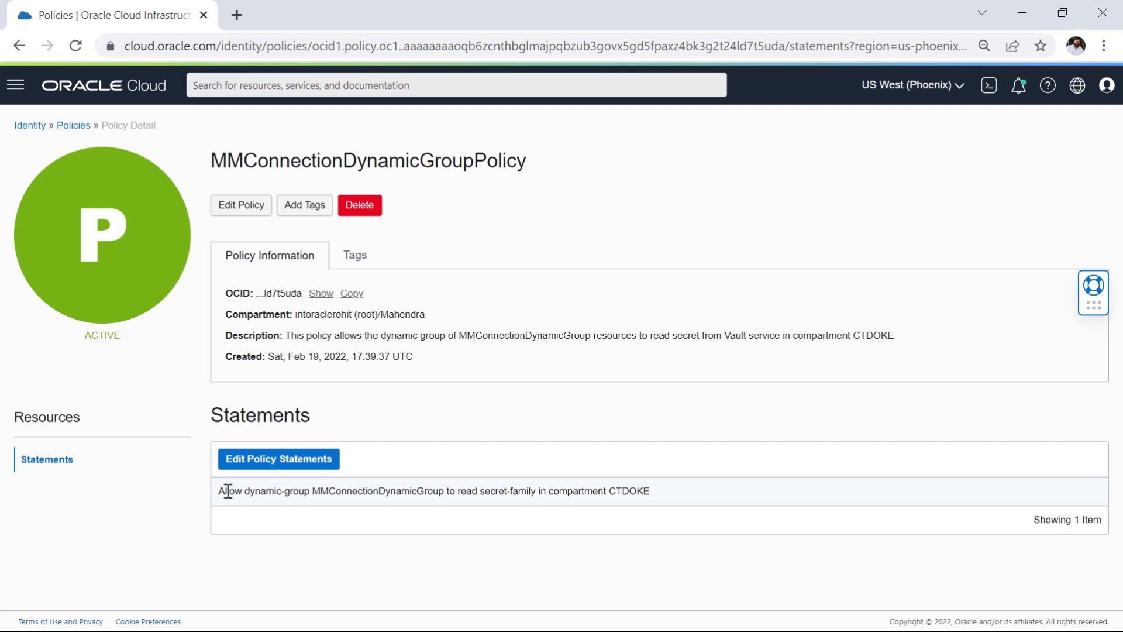
pyautogui.moveTo(224, 495); pyautogui.dragTo(642, 496)
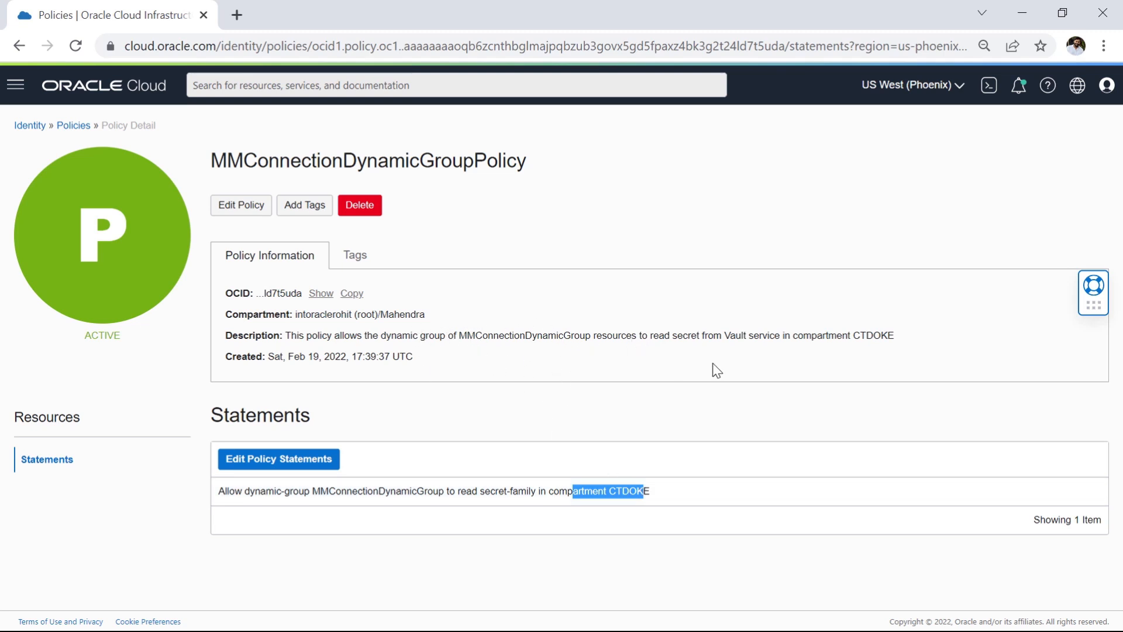
pyautogui.moveTo(679, 336); pyautogui.dragTo(783, 337)
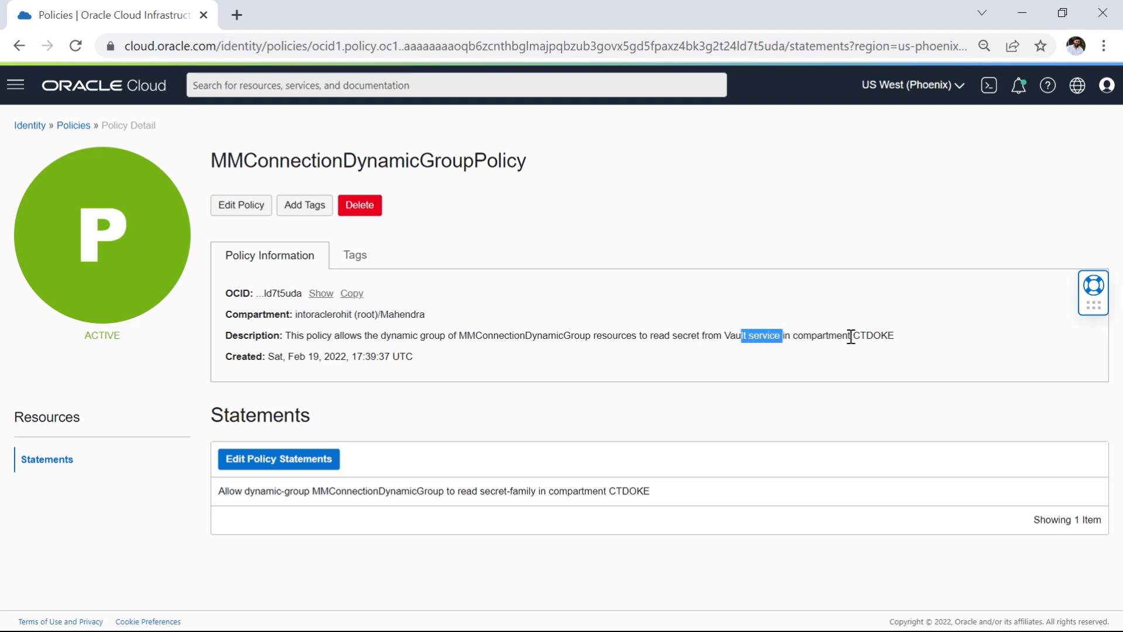
pyautogui.moveTo(852, 335); pyautogui.dragTo(895, 337)
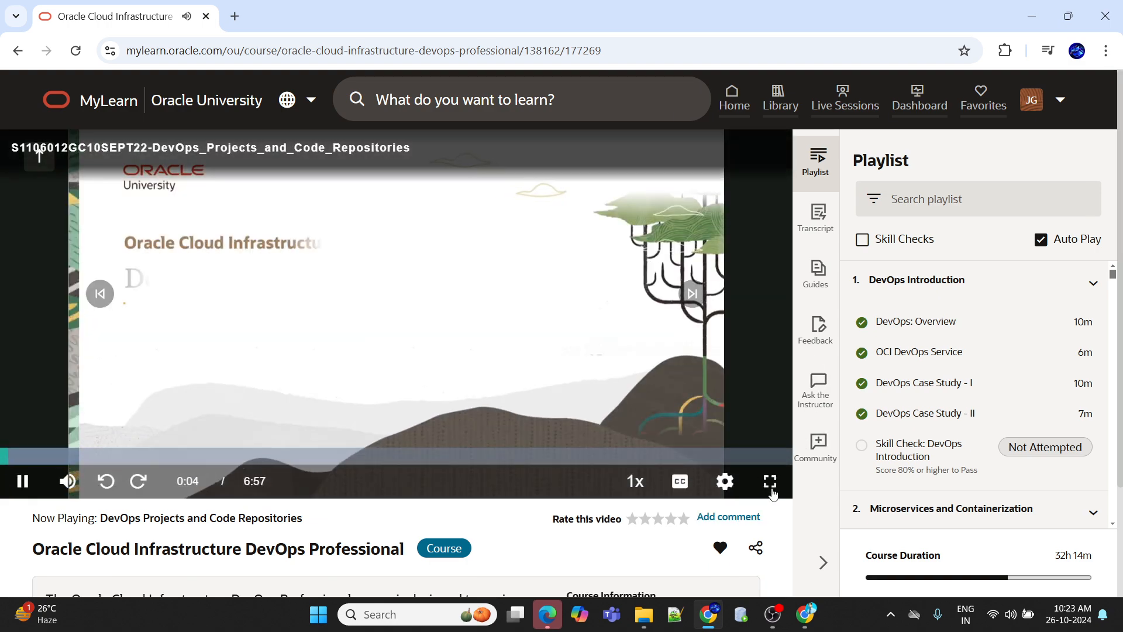
# Step: Show the DevOps Projects and Code Repositories lesson video full screen in Oracle MyLearn and adjust its playback settings
pyautogui.click(770, 481)
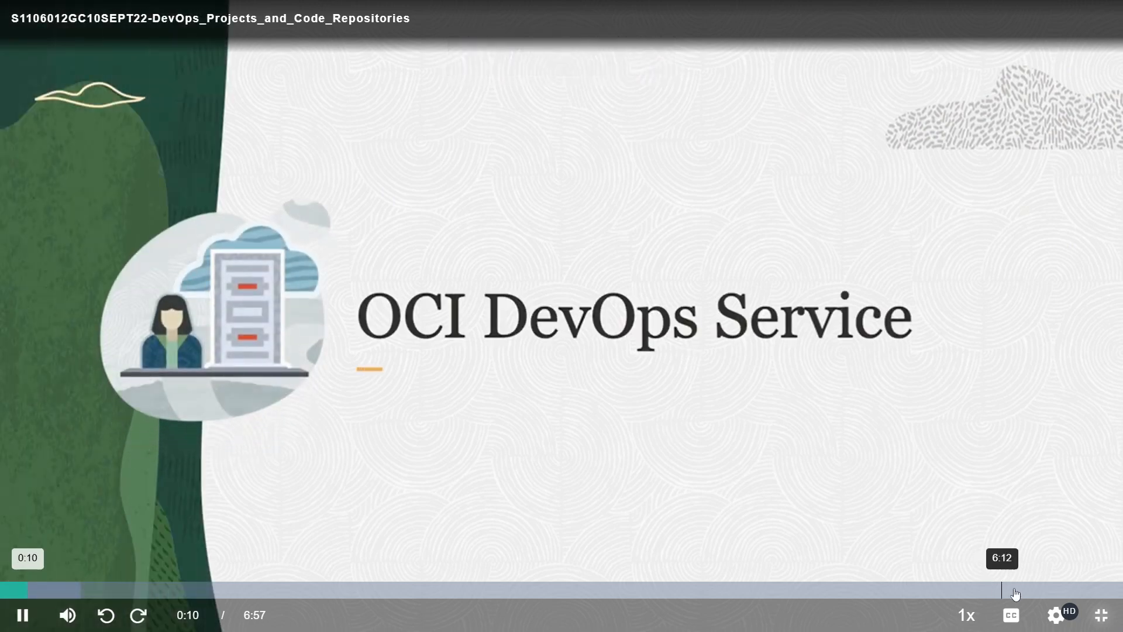
pyautogui.click(1056, 614)
pyautogui.click(1051, 429)
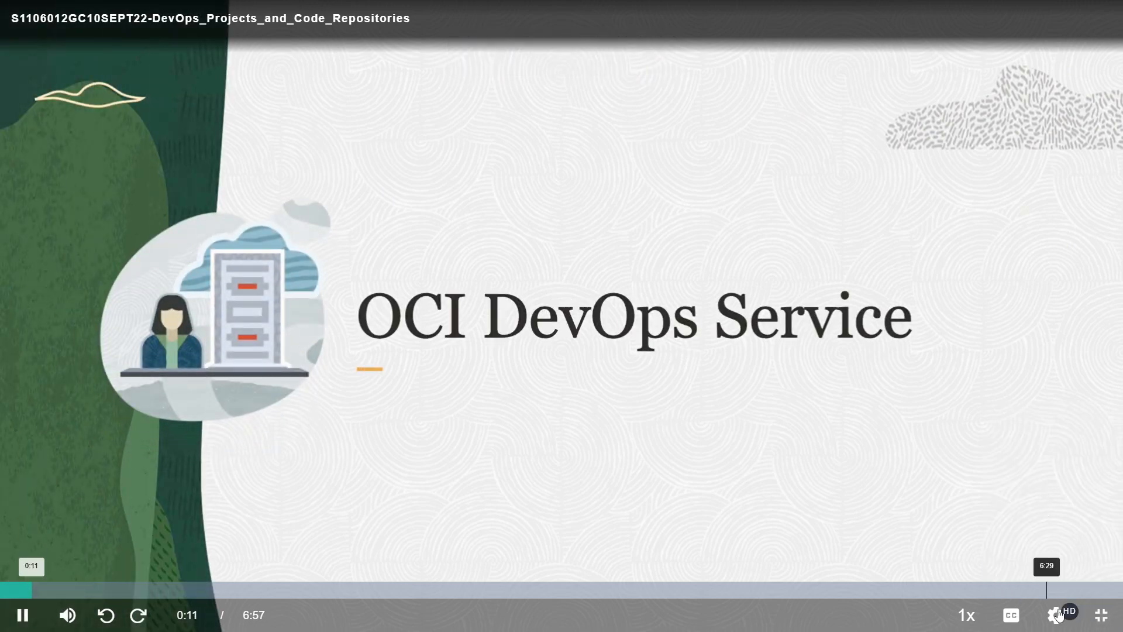
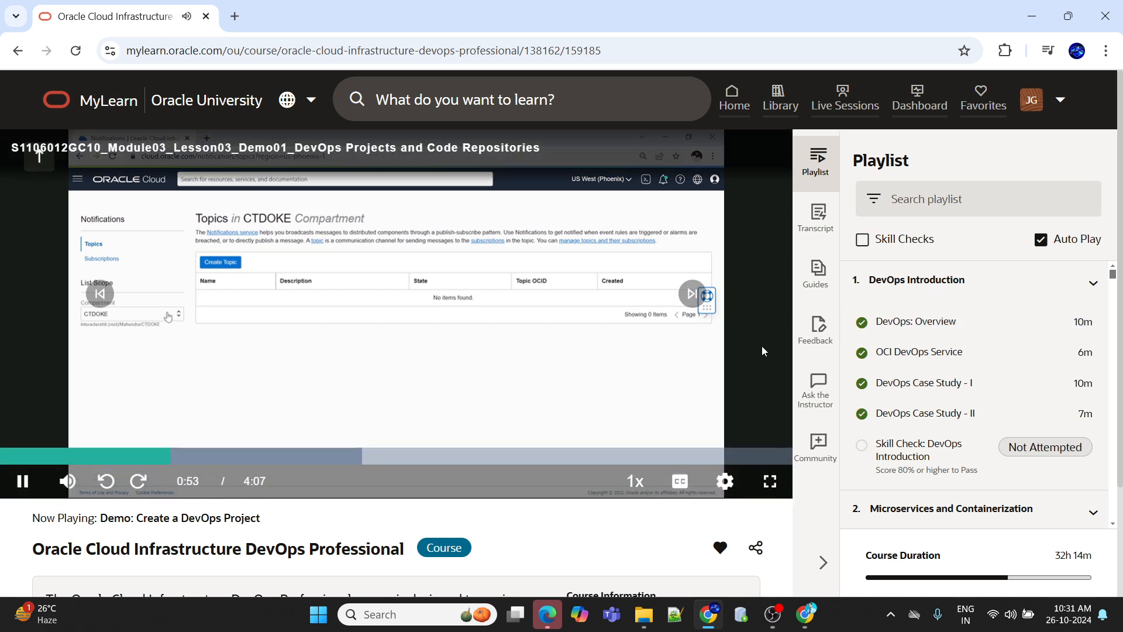
# Step: Show the DevOps Projects and Code Repositories demo video full screen and set its playback quality to 1080p
pyautogui.click(767, 481)
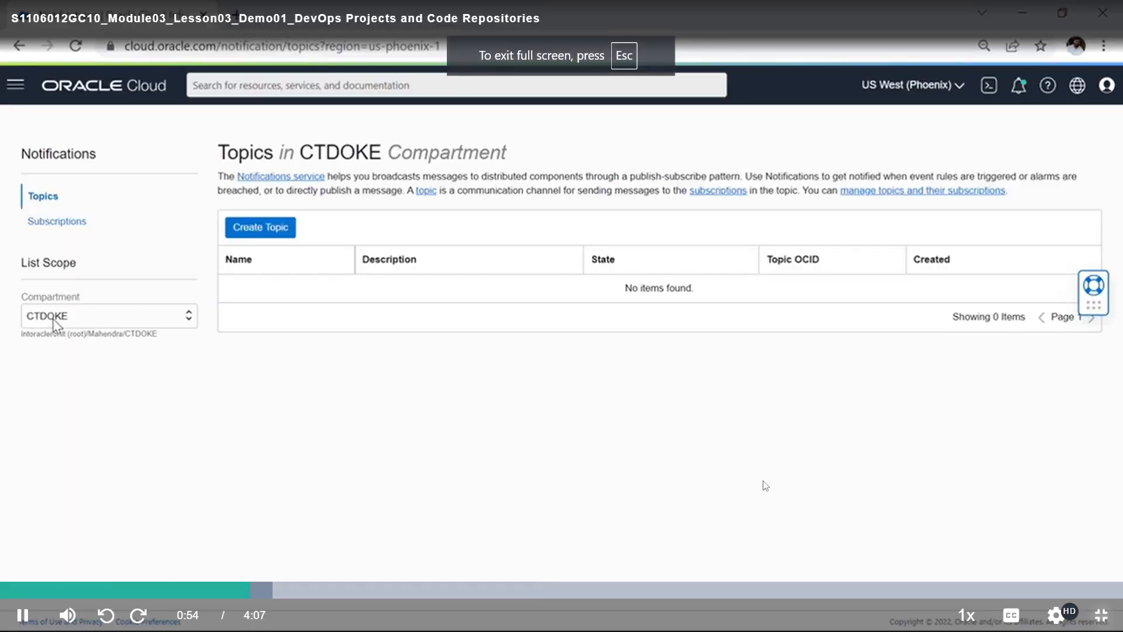
pyautogui.click(1069, 613)
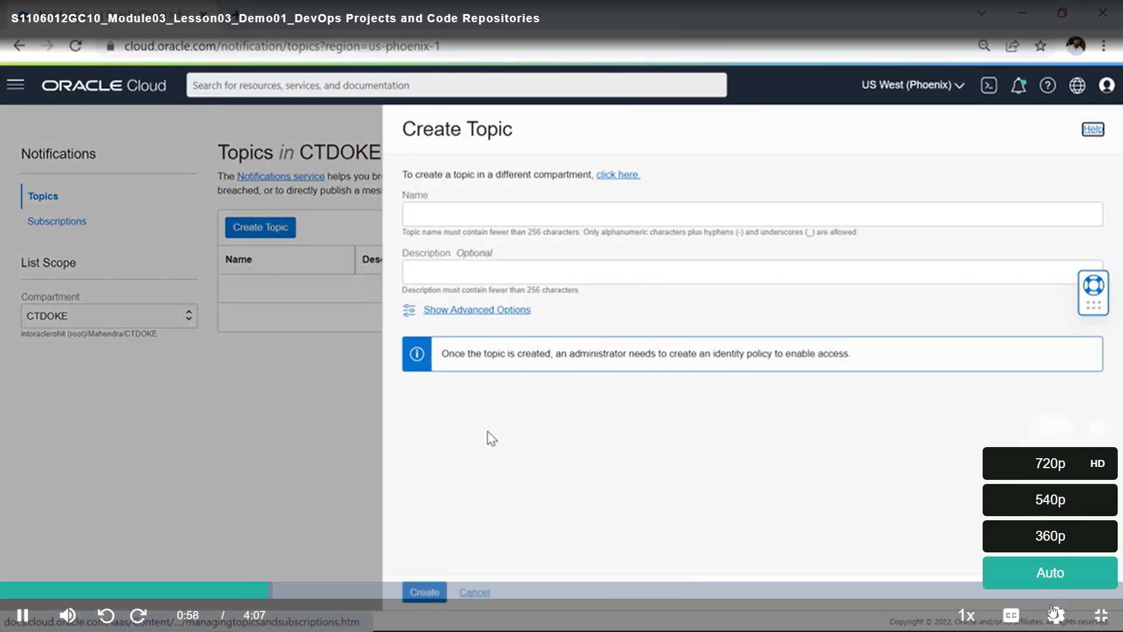
pyautogui.click(1064, 620)
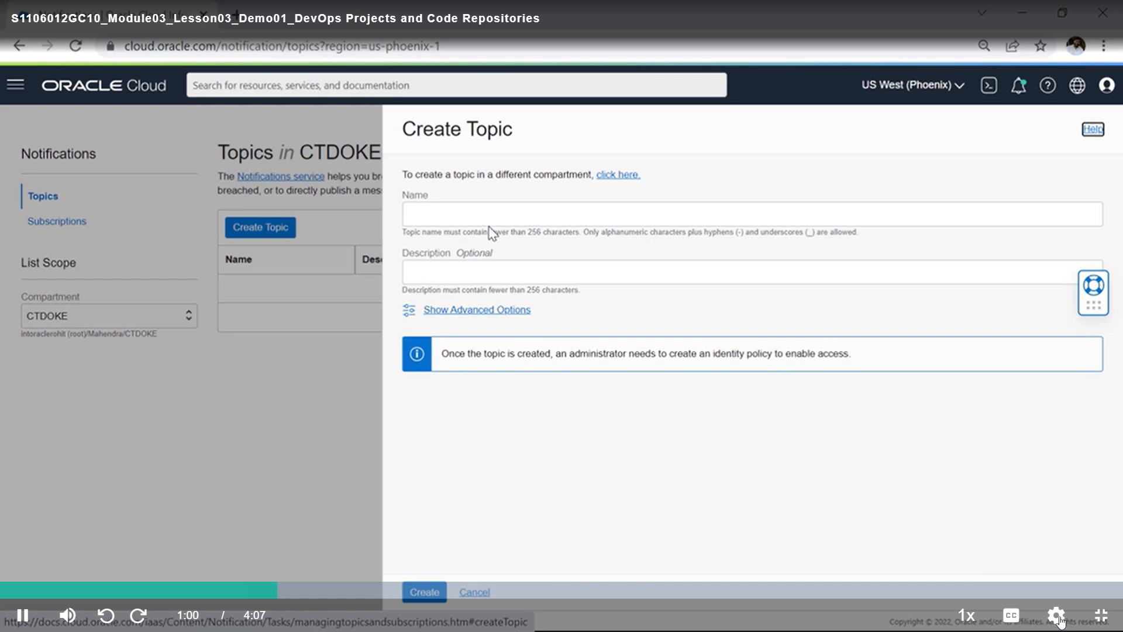
pyautogui.click(1060, 620)
pyautogui.click(1071, 477)
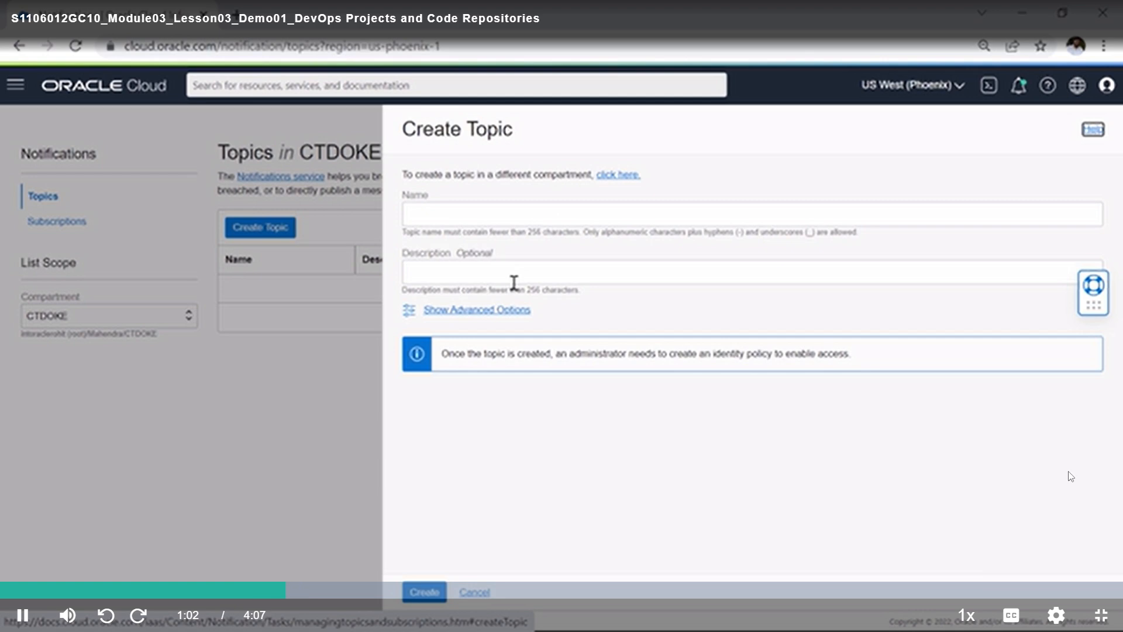
pyautogui.click(1058, 615)
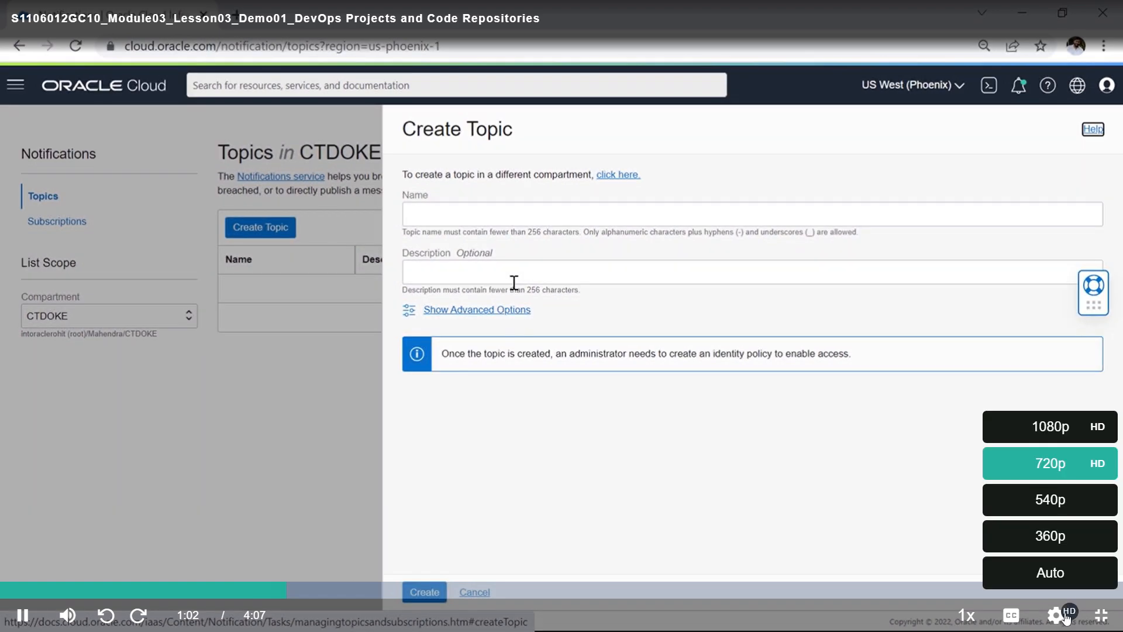
pyautogui.click(1062, 428)
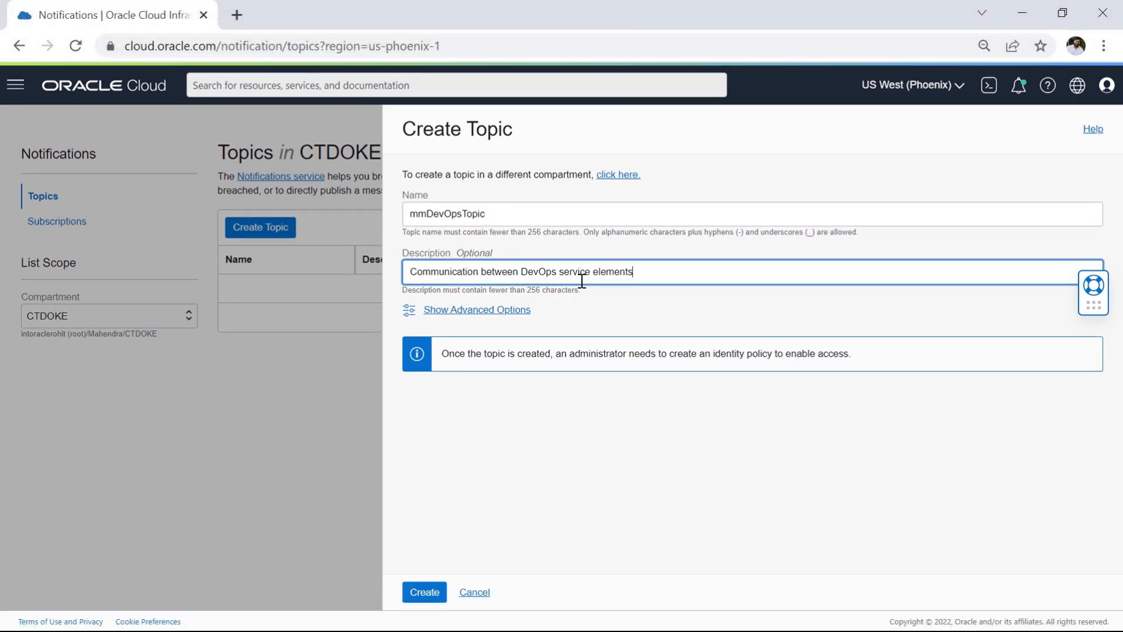
# Step: Create the notification topic mmDevOpsTopic with the description "Communication between DevOps service elements" in compartment CTDOKE, and check its state
pyautogui.click(427, 593)
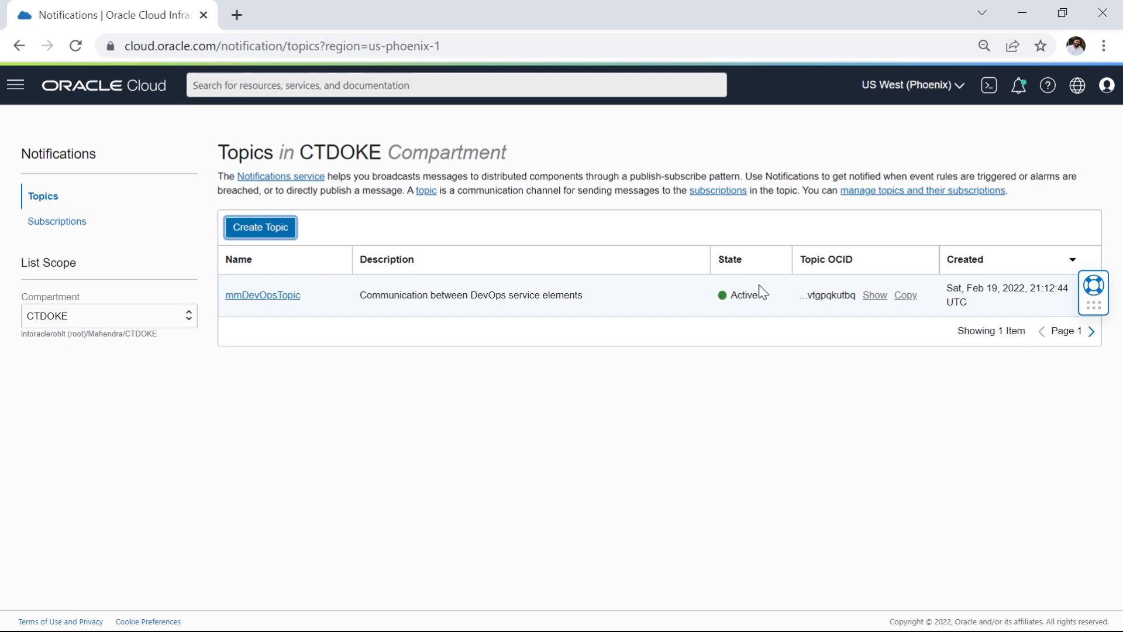
pyautogui.moveTo(726, 297); pyautogui.dragTo(770, 296)
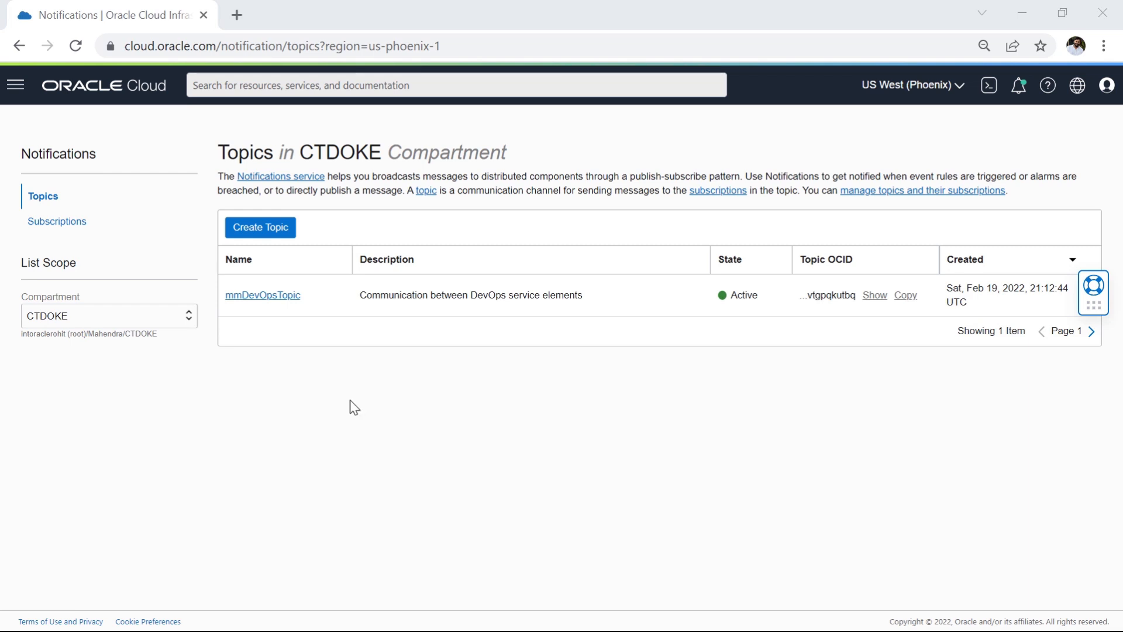
# Step: Start a new DevOps project in compartment CTDOKE, name it mmDevOpsProject and enter a project description
pyautogui.click(15, 85)
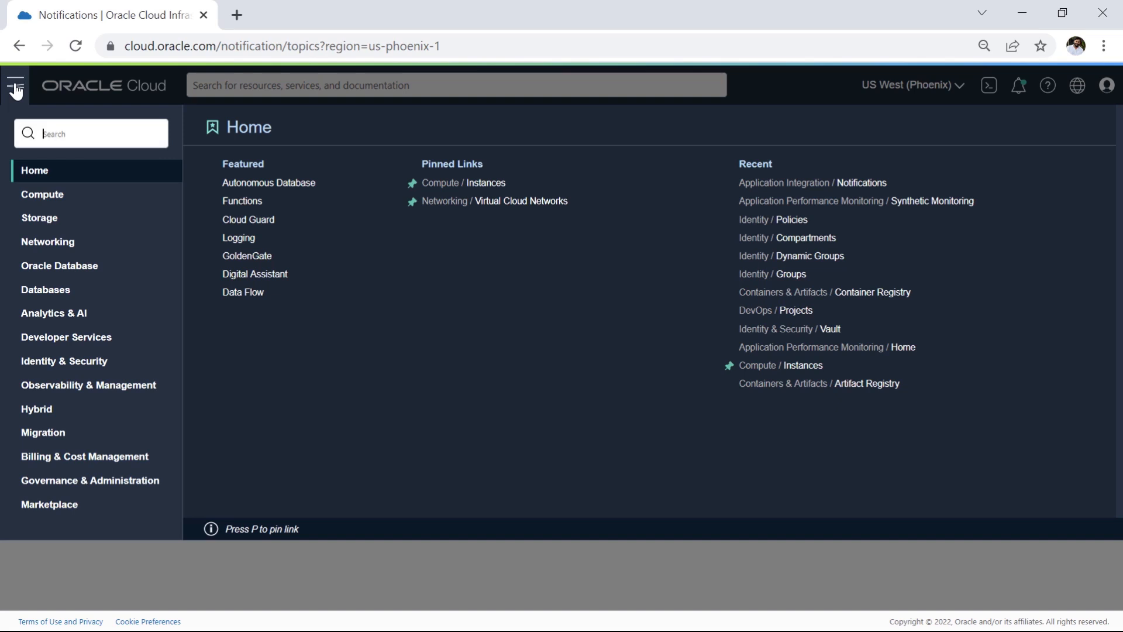
pyautogui.click(88, 337)
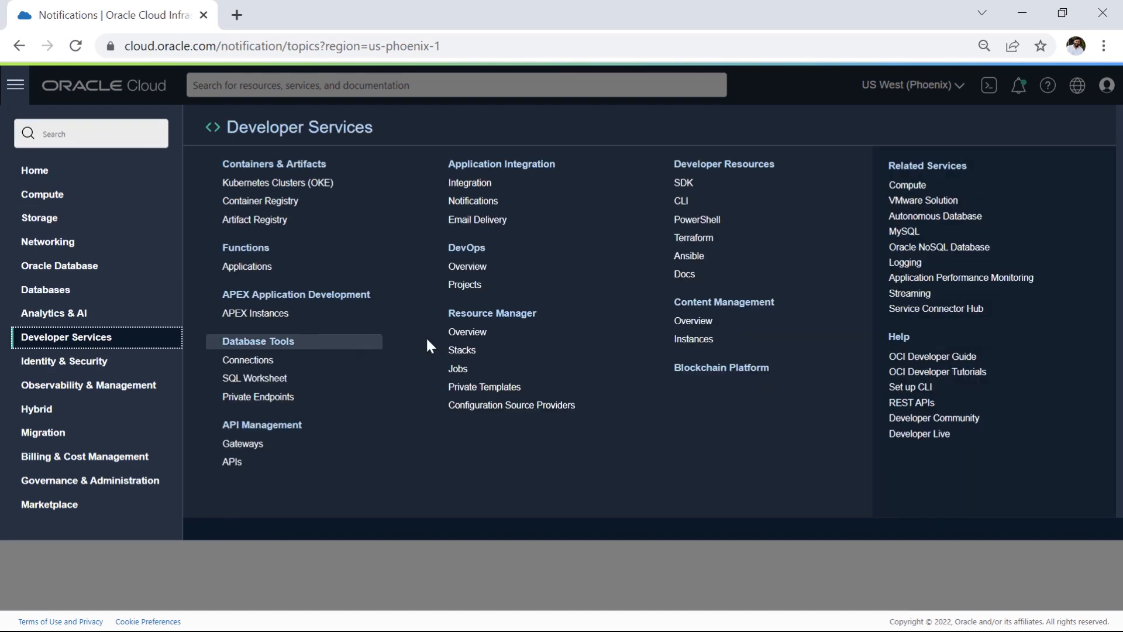
pyautogui.click(471, 266)
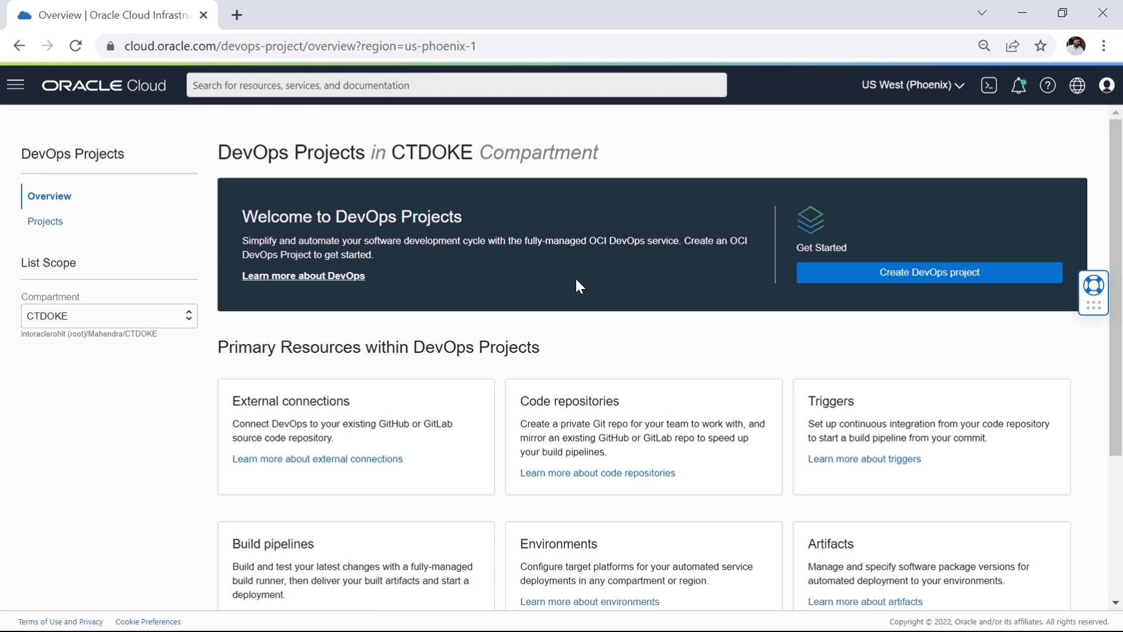
pyautogui.click(938, 275)
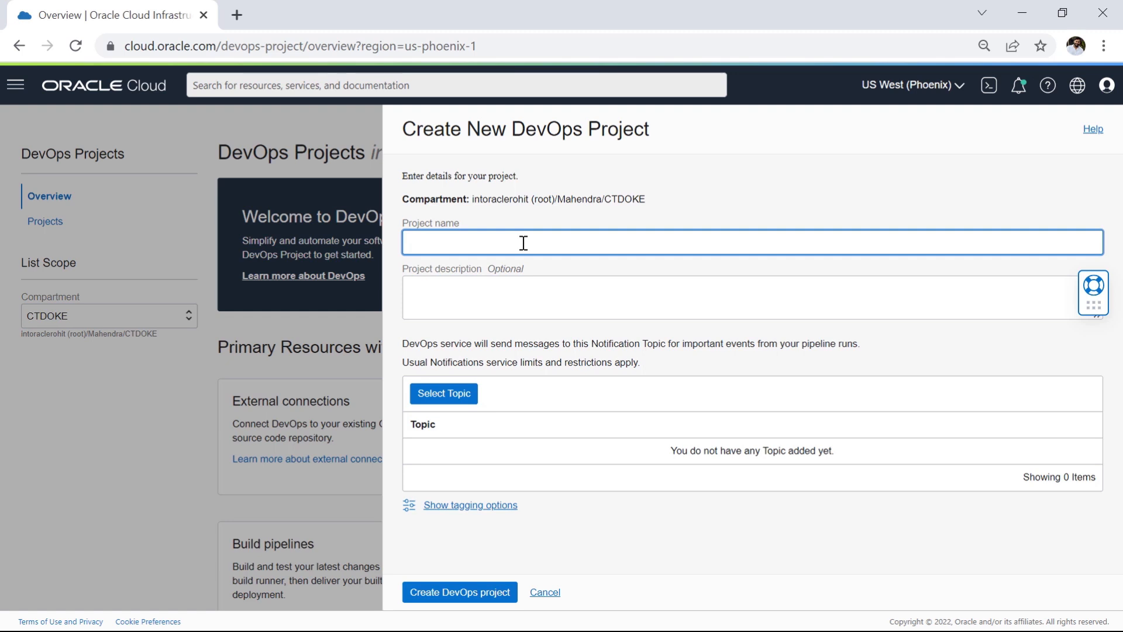
pyautogui.hotkey('alt', 'Tab')
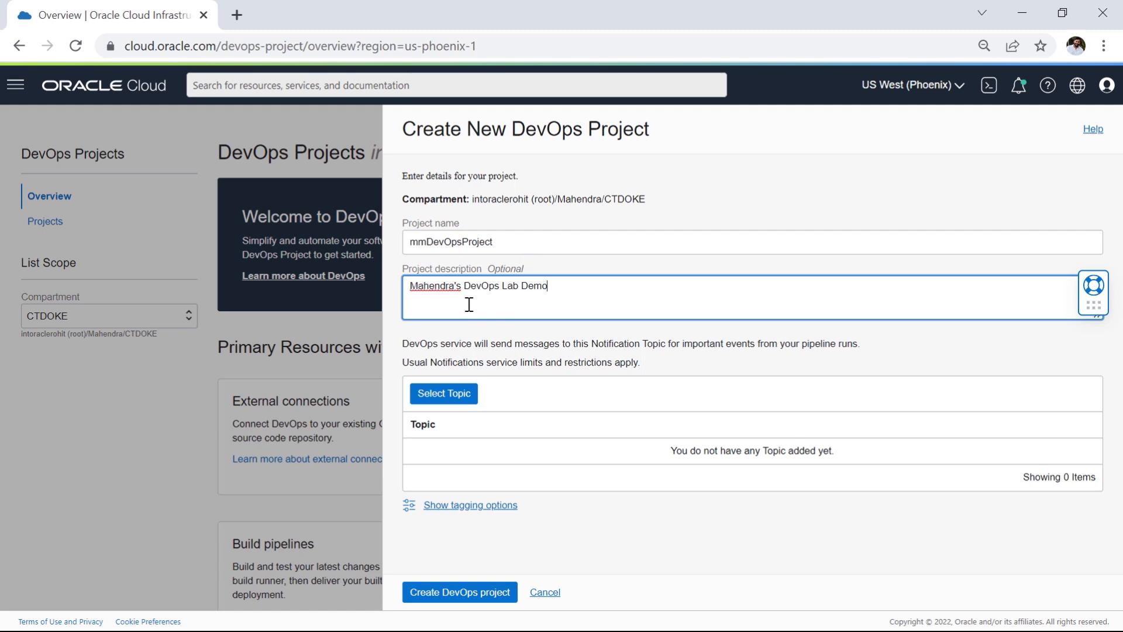
pyautogui.moveTo(429, 286); pyautogui.dragTo(584, 291)
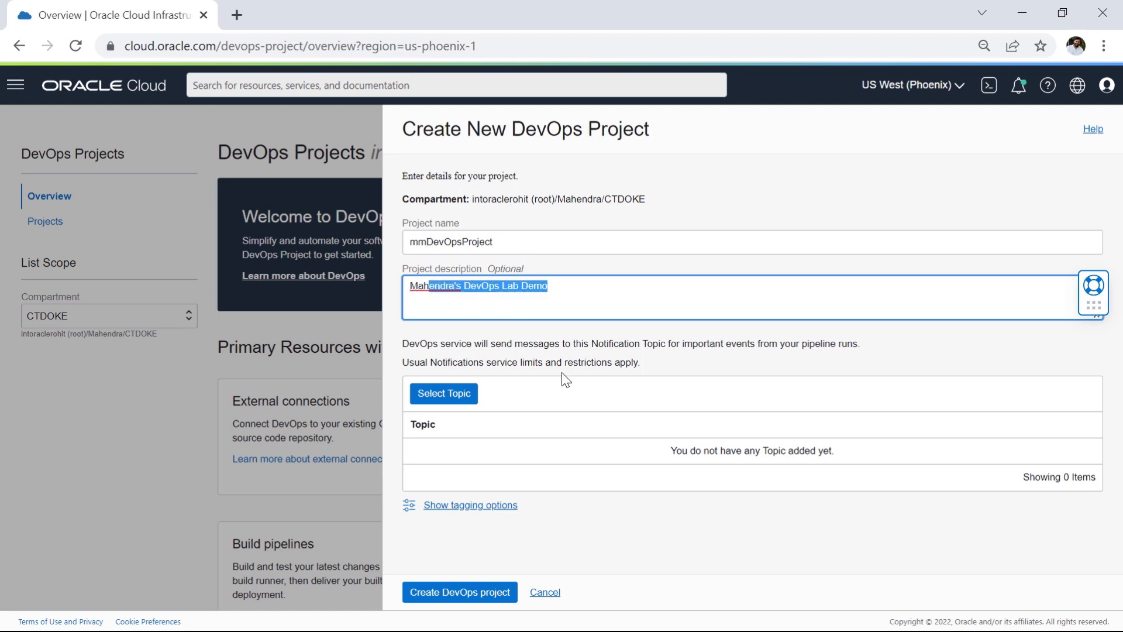
pyautogui.press('Tab')
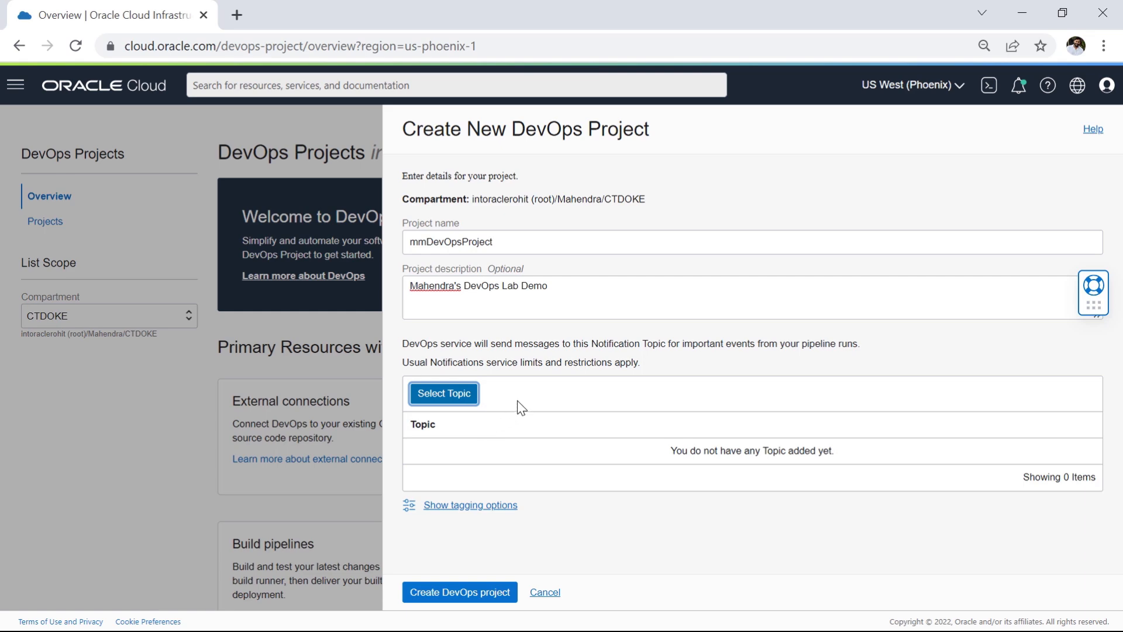
# Step: Assign mmDevOpsTopic from compartment CTDOKE as the project's notification topic and create the DevOps project
pyautogui.click(456, 391)
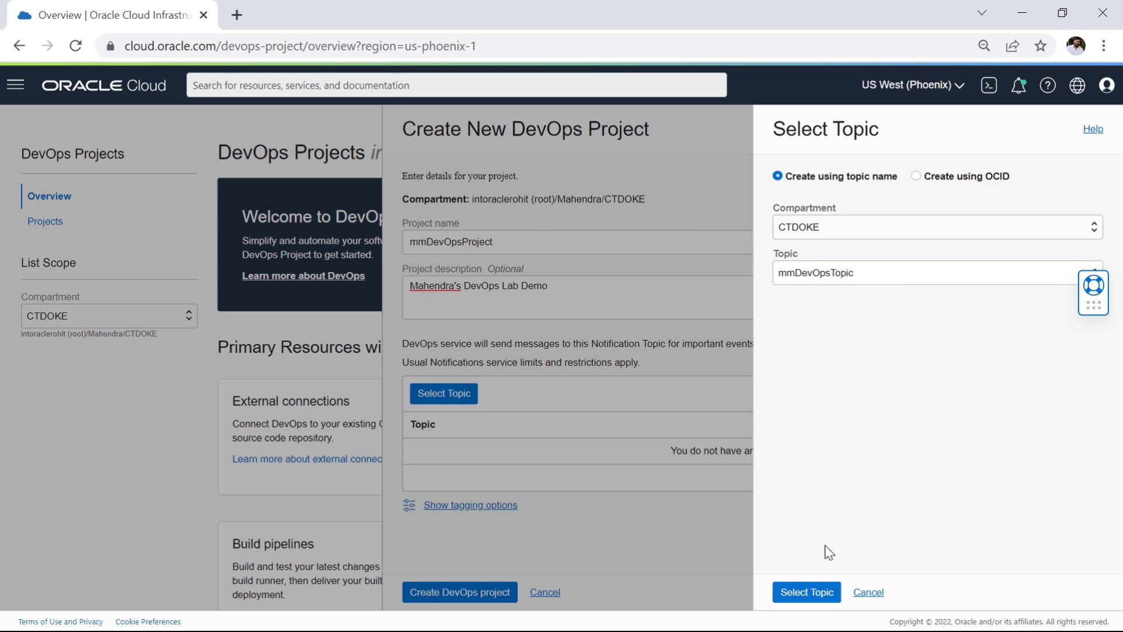
pyautogui.click(807, 592)
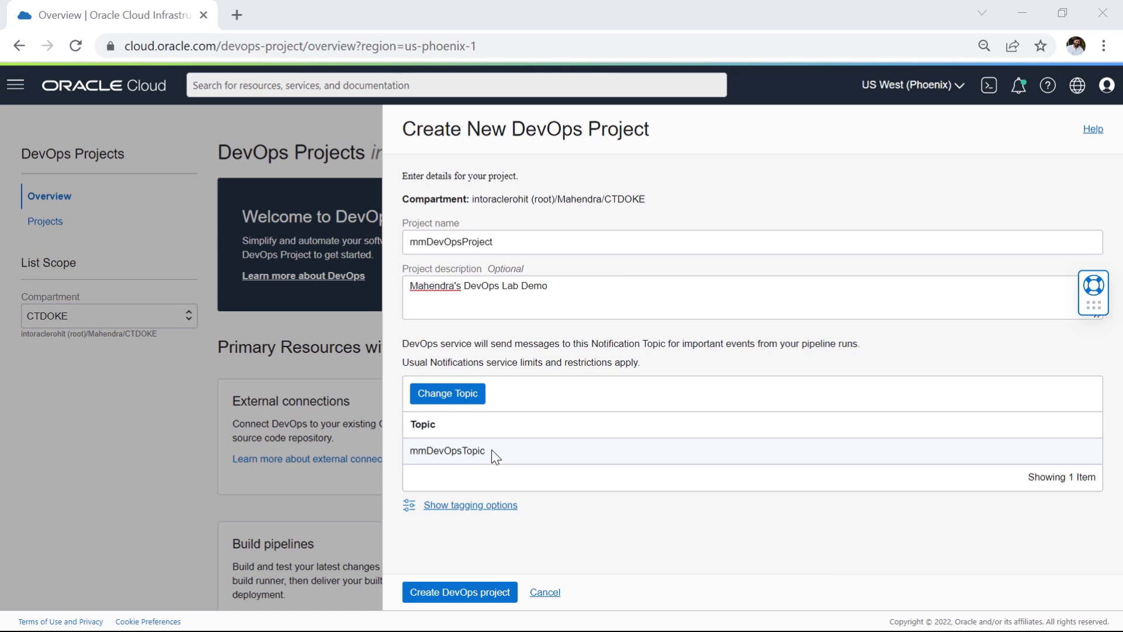
pyautogui.click(471, 593)
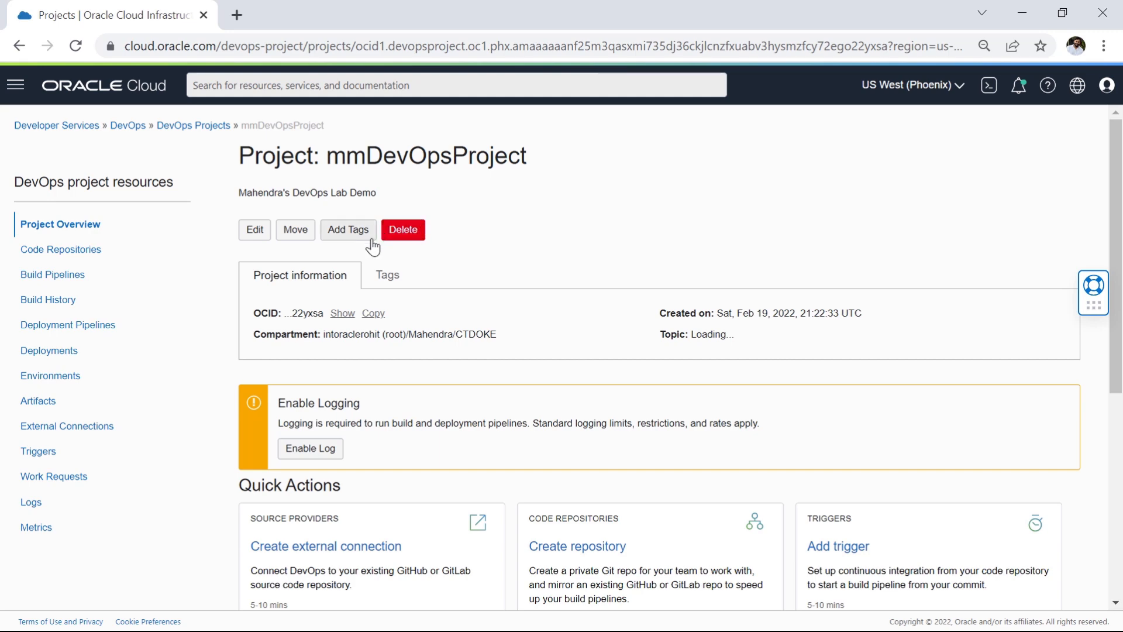
# Step: Enable the project's DevOps log in Default_Group with the log name mmDevOpsProject_all_demo, and check its status
pyautogui.moveTo(280, 404); pyautogui.dragTo(360, 405)
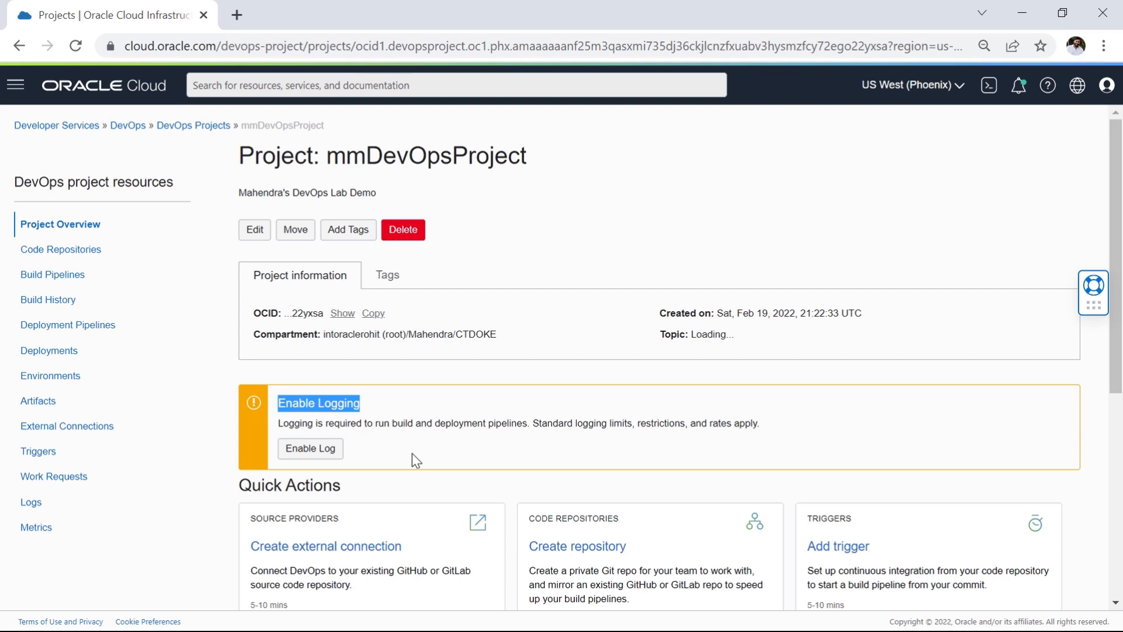
pyautogui.click(319, 450)
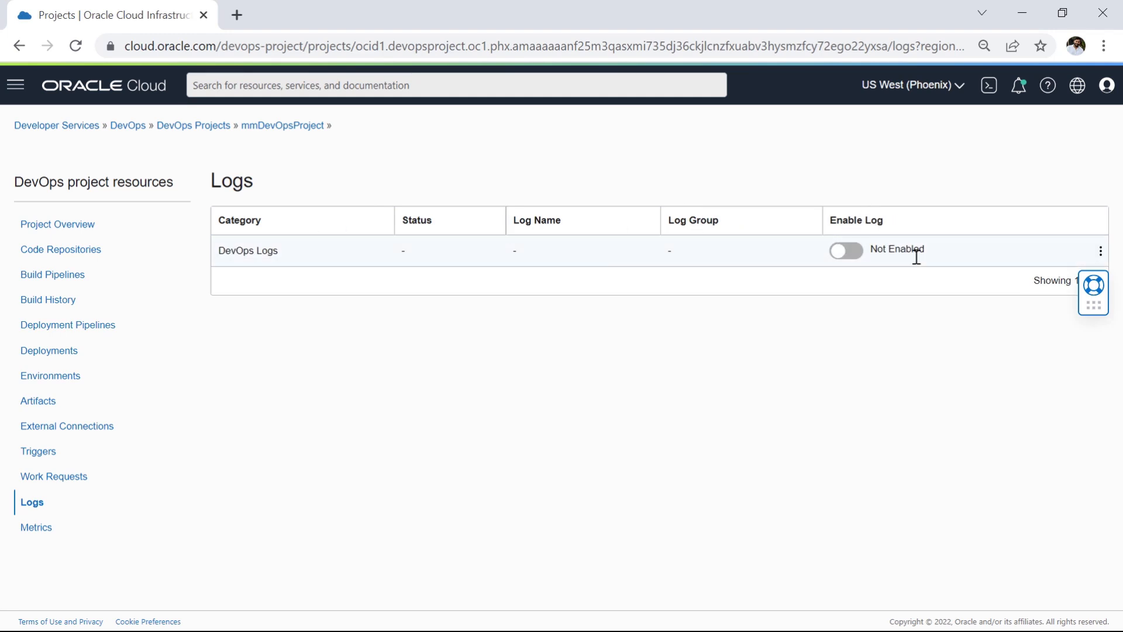
pyautogui.click(846, 251)
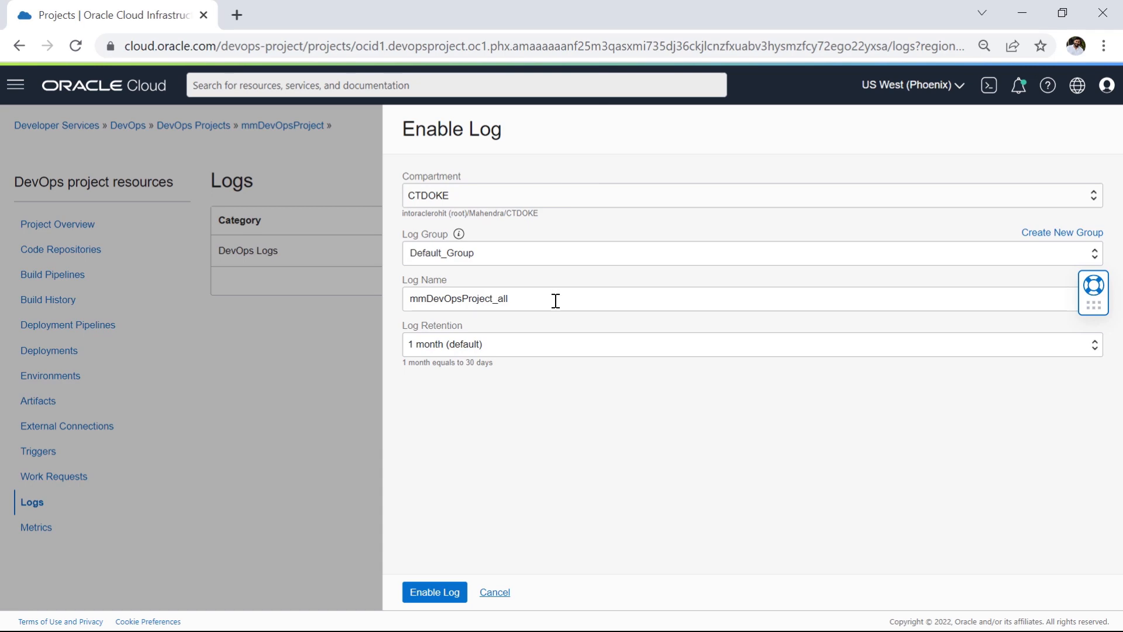
pyautogui.click(538, 300)
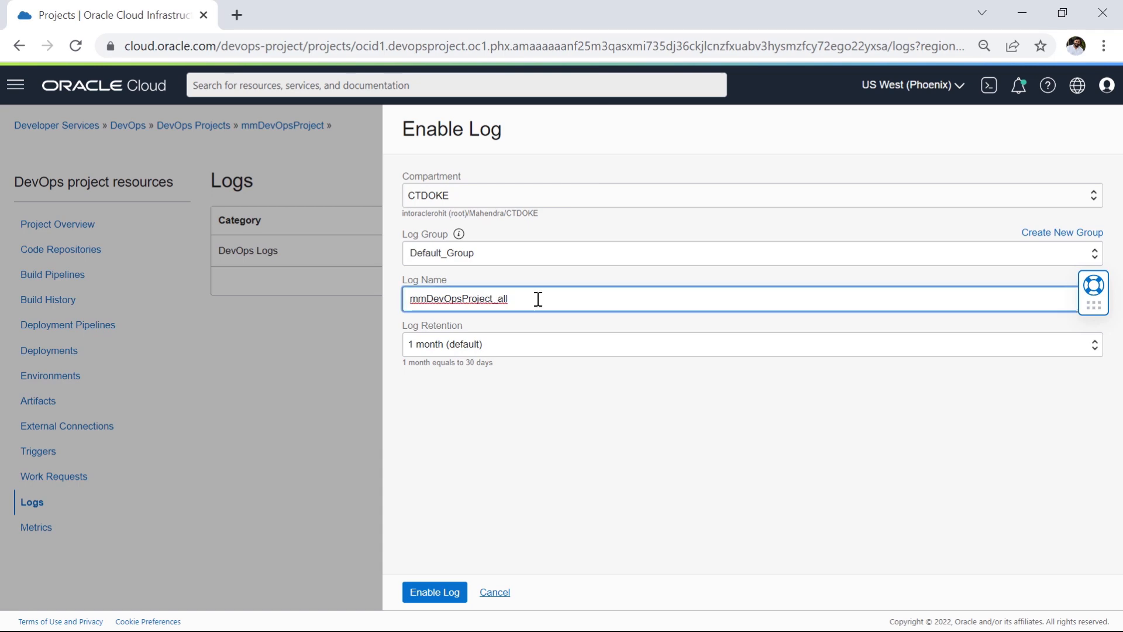
pyautogui.write('_demo')
pyautogui.click(435, 593)
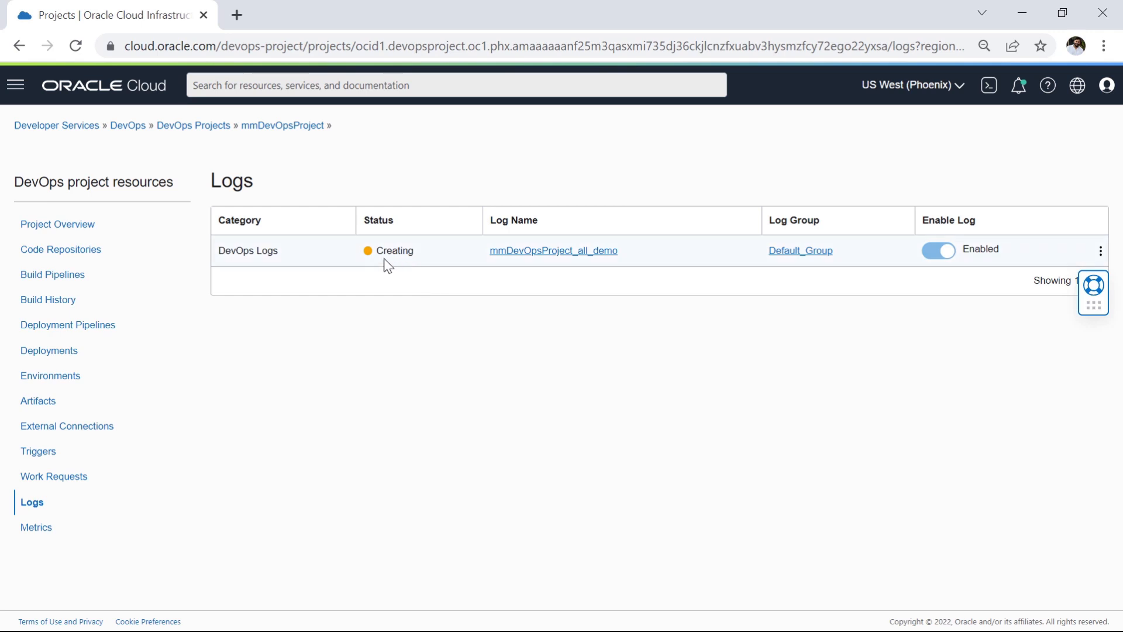
pyautogui.moveTo(425, 252); pyautogui.dragTo(364, 251)
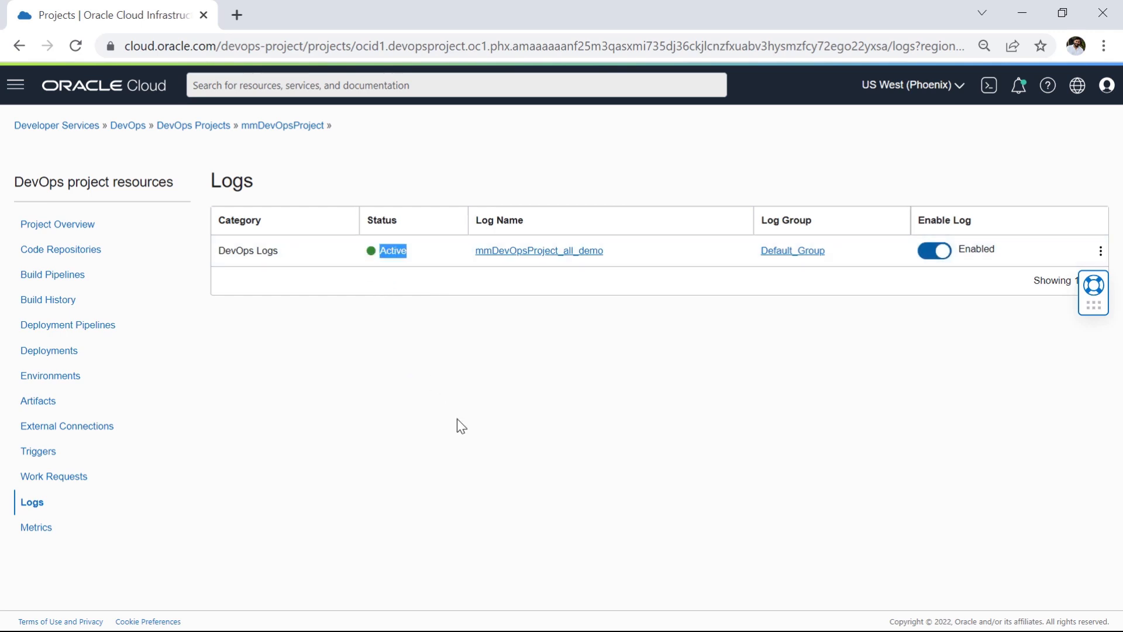
pyautogui.moveTo(400, 252); pyautogui.dragTo(359, 256)
# Step: Return to the DevOps projects list, open mmDevOpsProject and look through its overview page
pyautogui.click(183, 127)
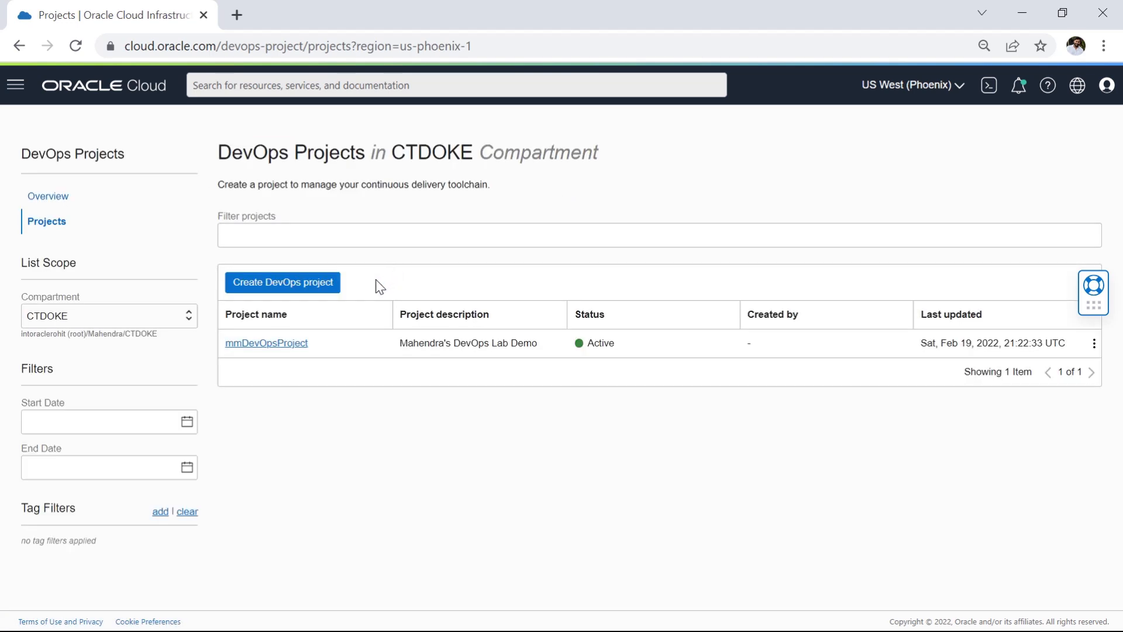
pyautogui.click(283, 350)
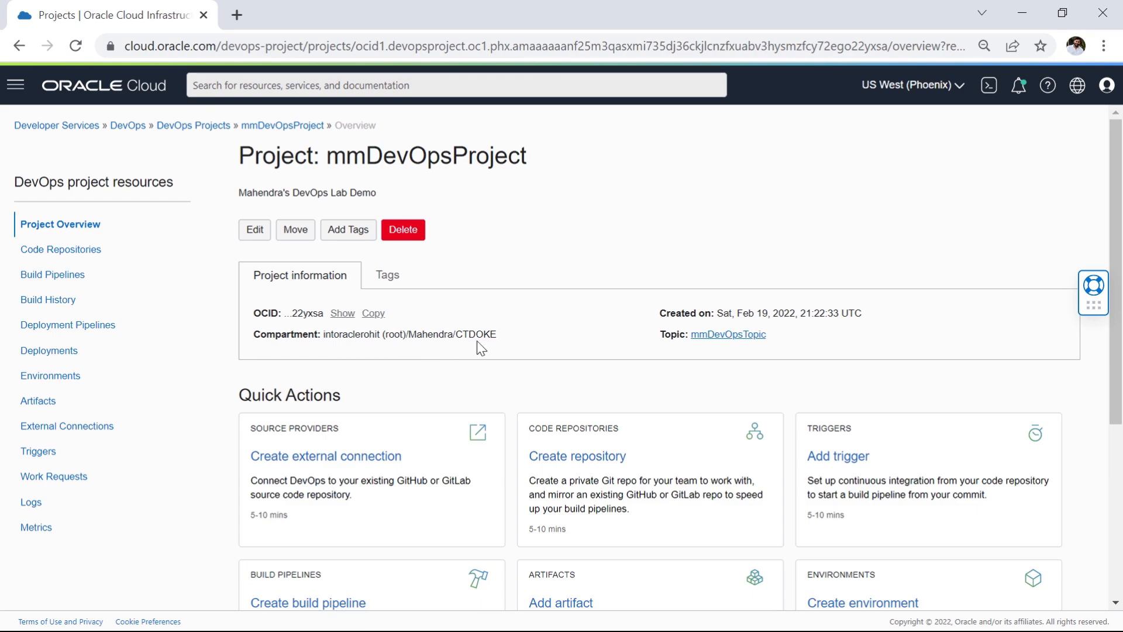
pyautogui.scroll(-2, 458, 362)
pyautogui.scroll(-2, 458, 362)
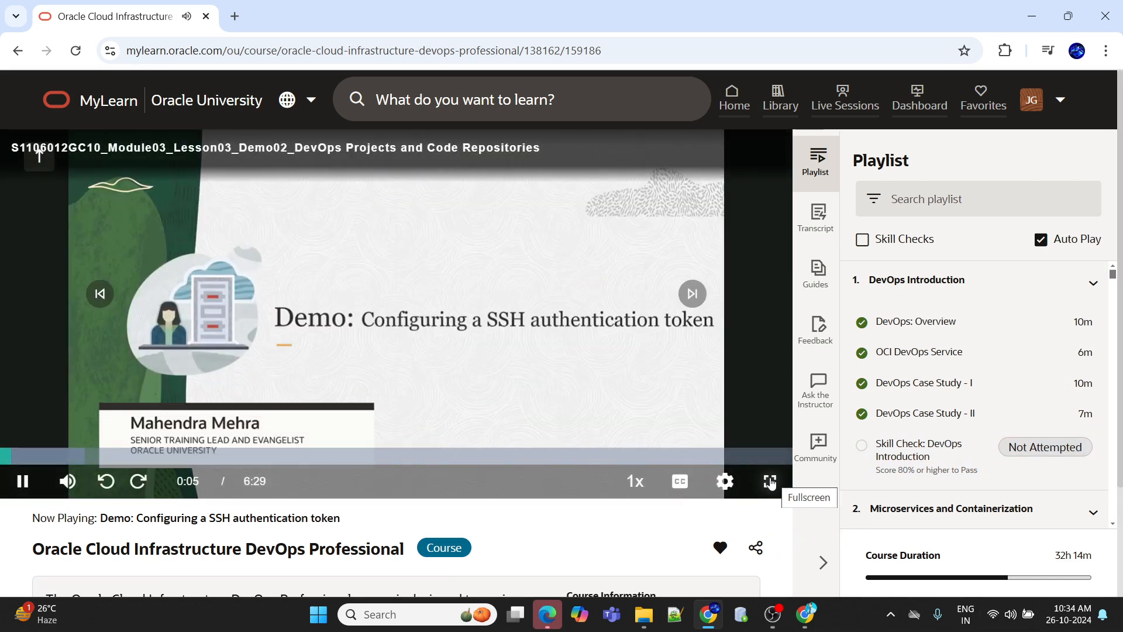
# Step: Show the "Configuring a SSH authentication token" demo video full screen in Oracle MyLearn at 1080p quality
pyautogui.click(770, 481)
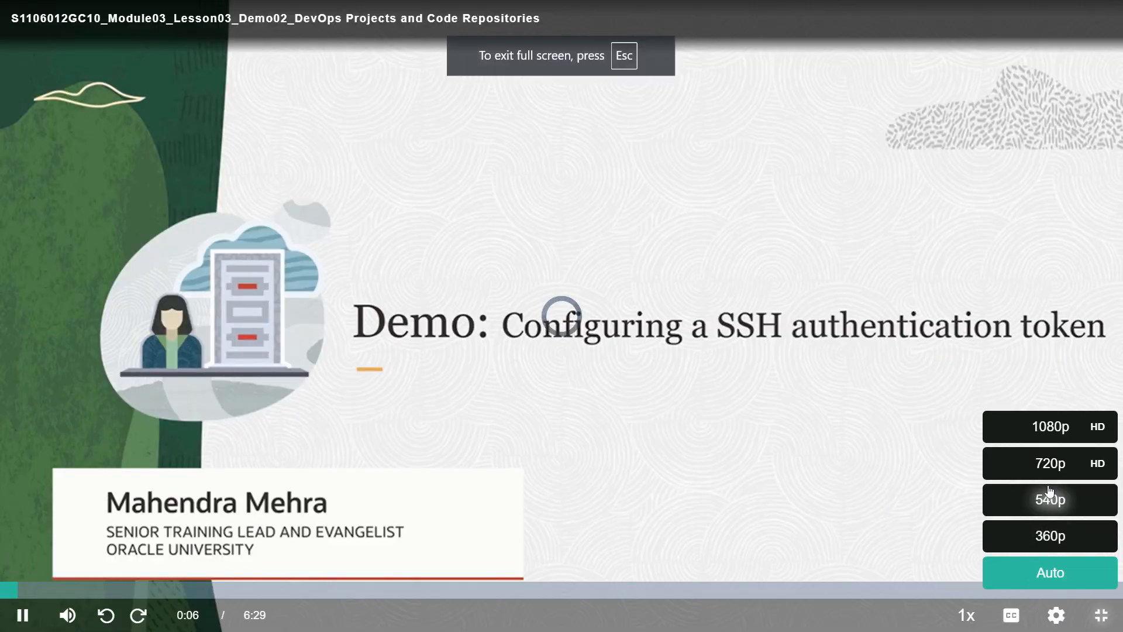
pyautogui.click(1043, 429)
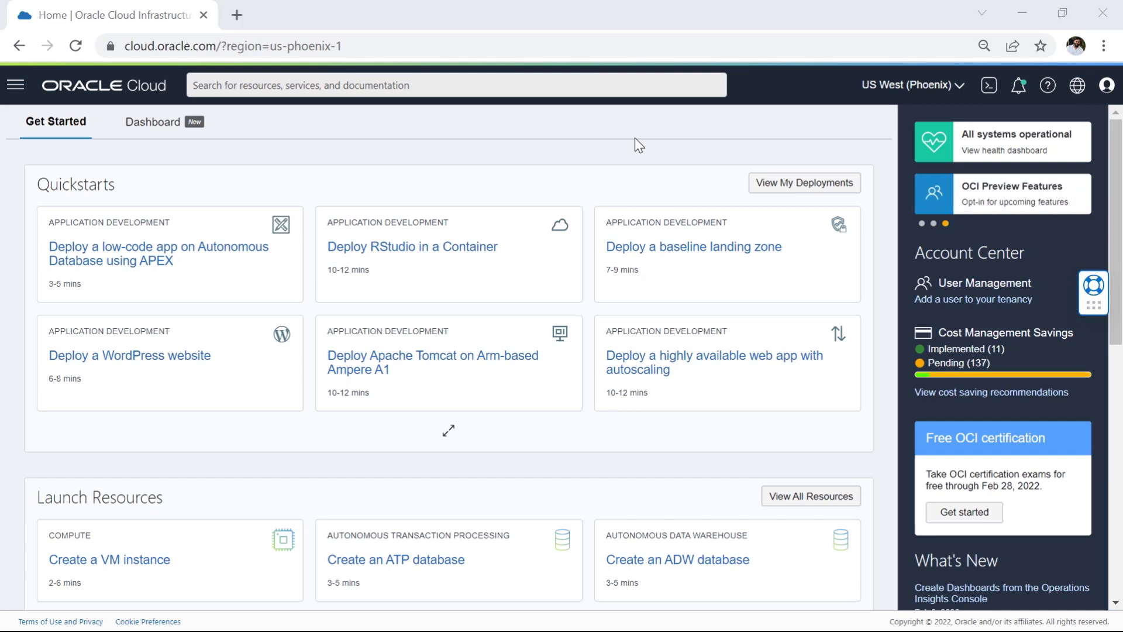
# Step: Open Cloud Shell from the Oracle Cloud home page and maximize it
pyautogui.click(637, 137)
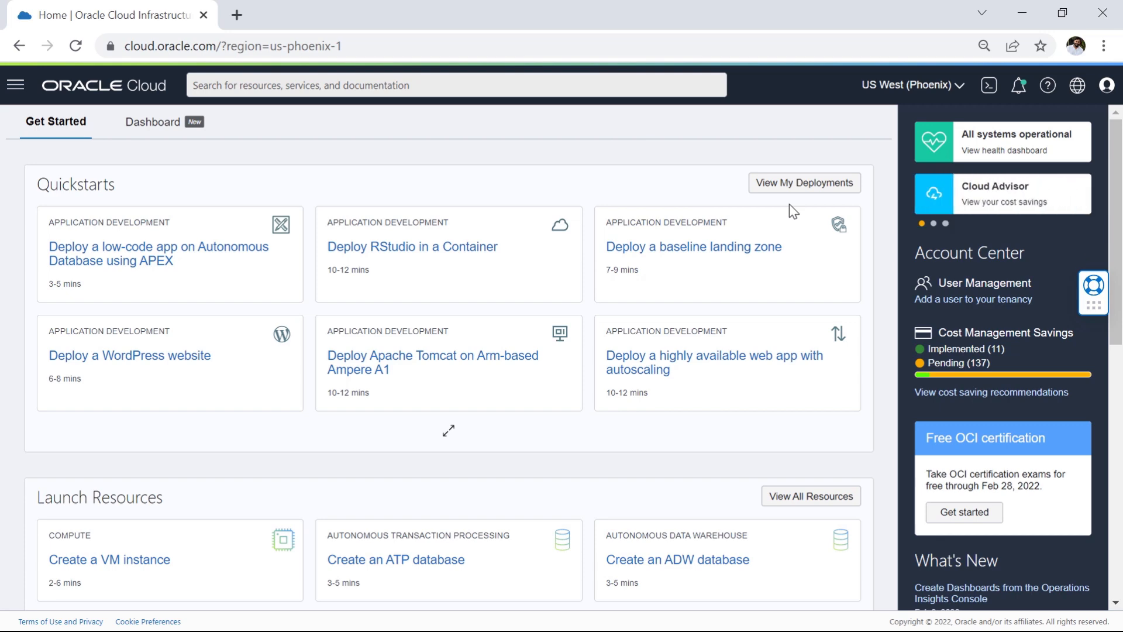
pyautogui.click(989, 86)
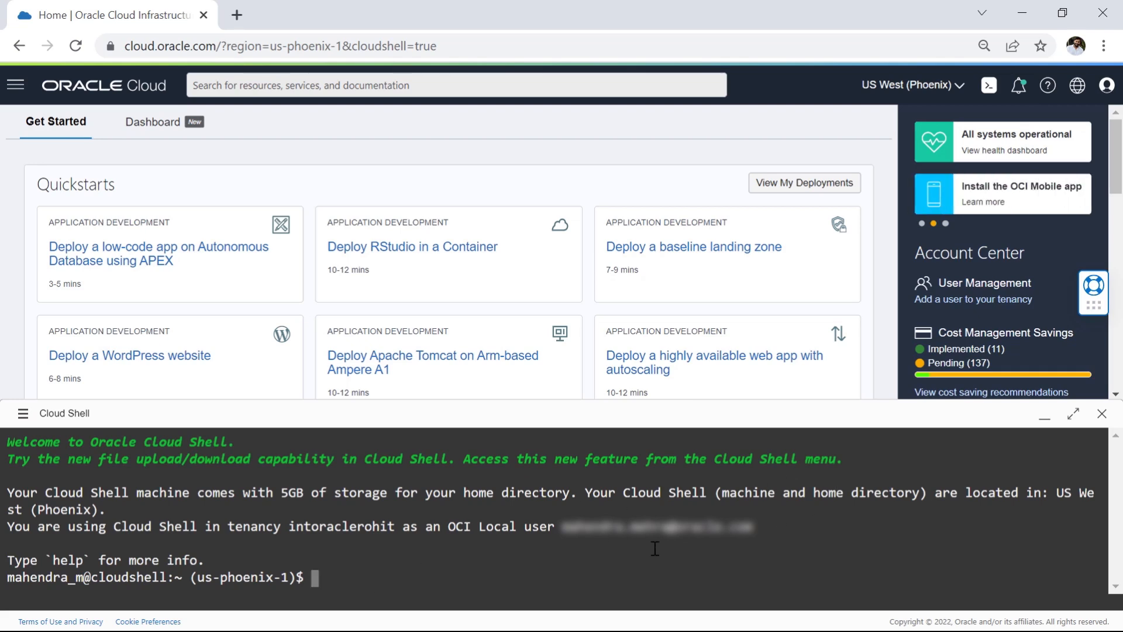
pyautogui.click(1075, 417)
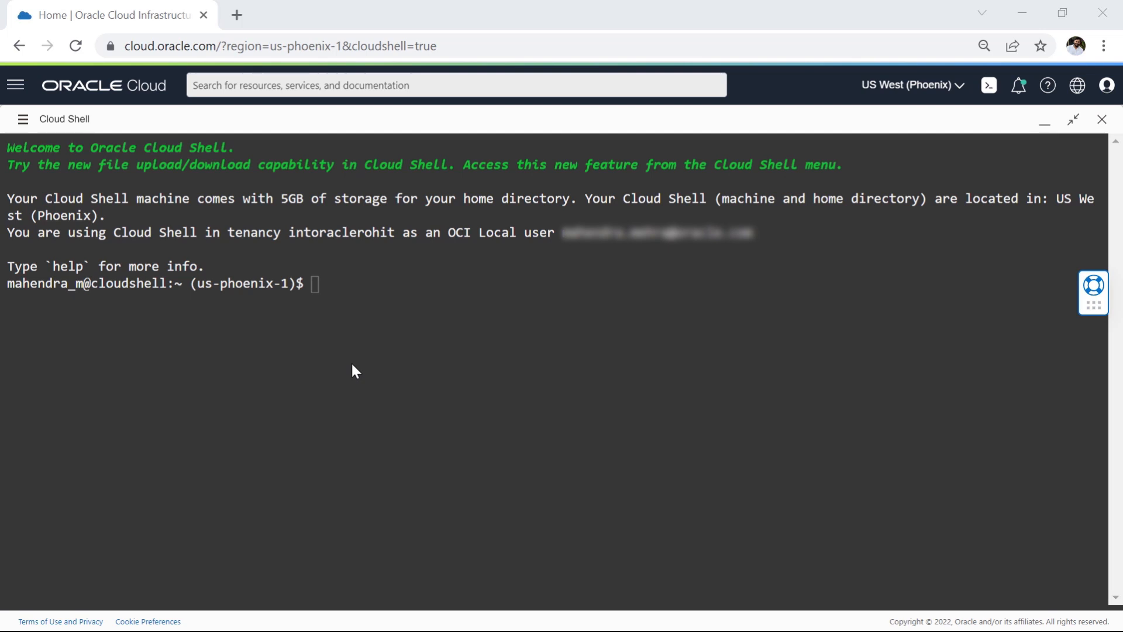
# Step: Check the home directory for an SSH folder by running "ls -al | grep .ssh" in Cloud Shell
pyautogui.click(384, 305)
pyautogui.write('ls -al')
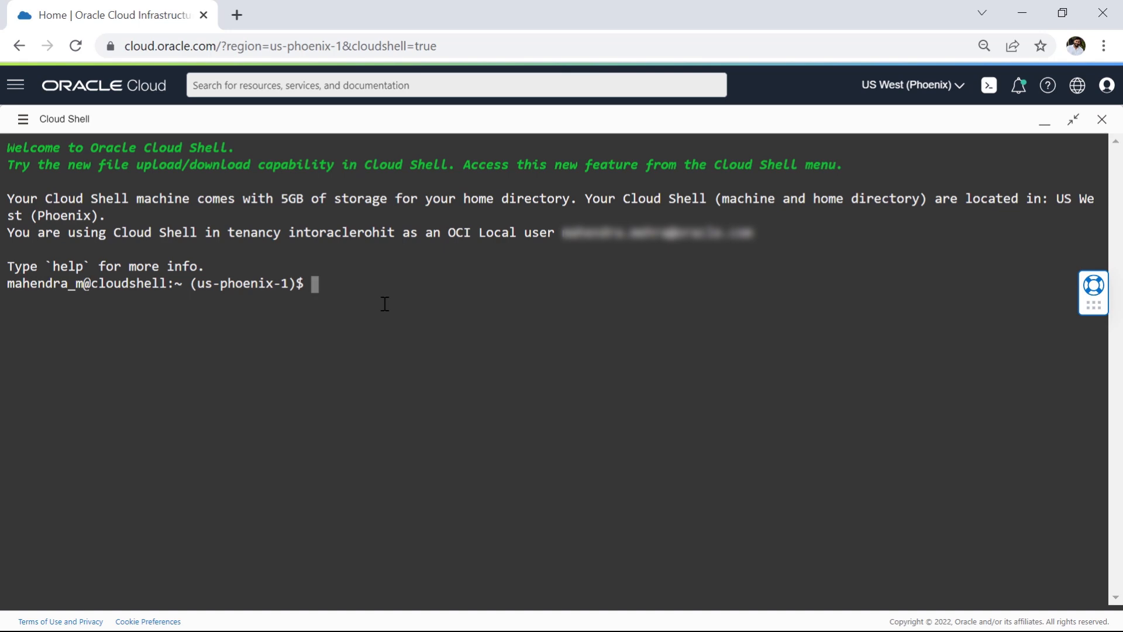
pyautogui.write(' | grep .ssg')
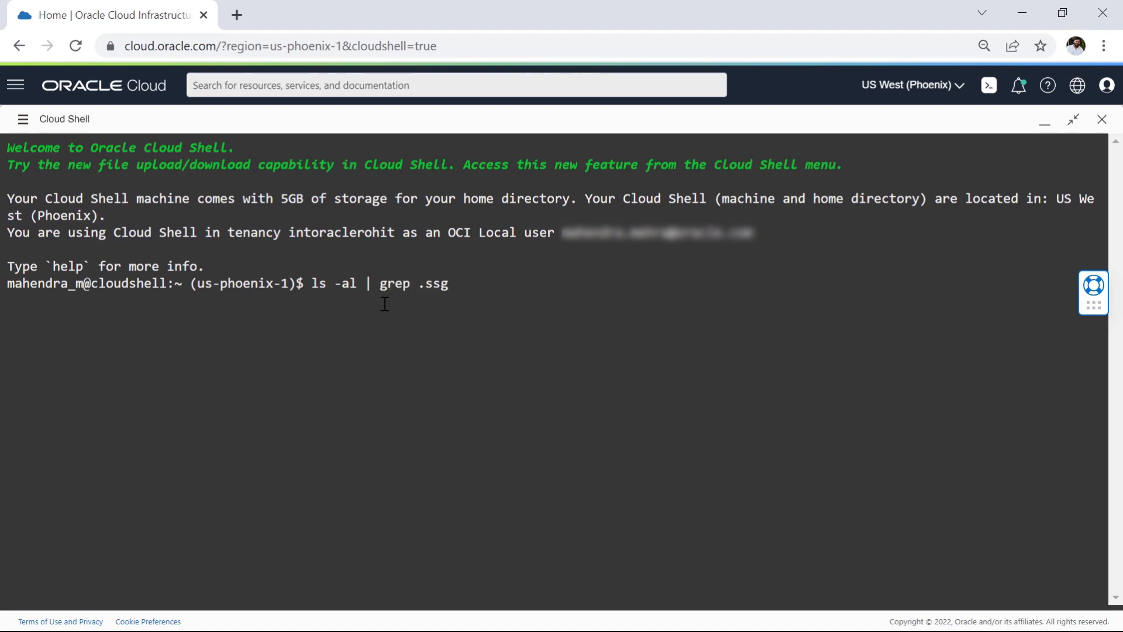
pyautogui.press('BackSpace')
pyautogui.write('h')
pyautogui.press('Return')
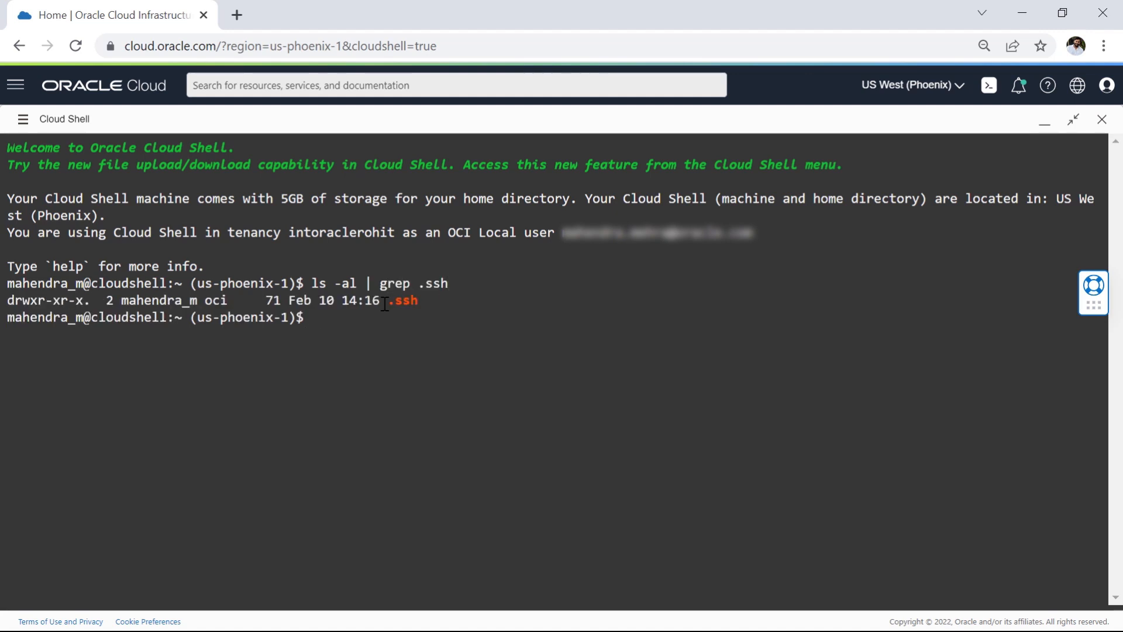
# Step: Clear the terminal, change into the .ssh folder and list its files
pyautogui.moveTo(319, 301); pyautogui.dragTo(451, 324)
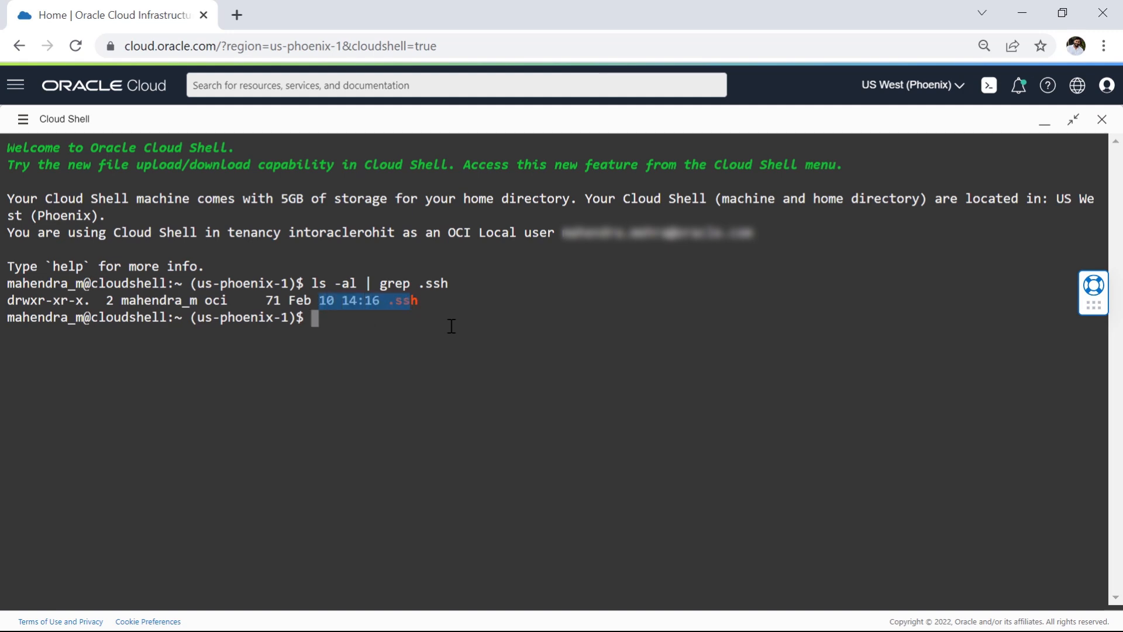
pyautogui.hotkey('ctrl', 'l')
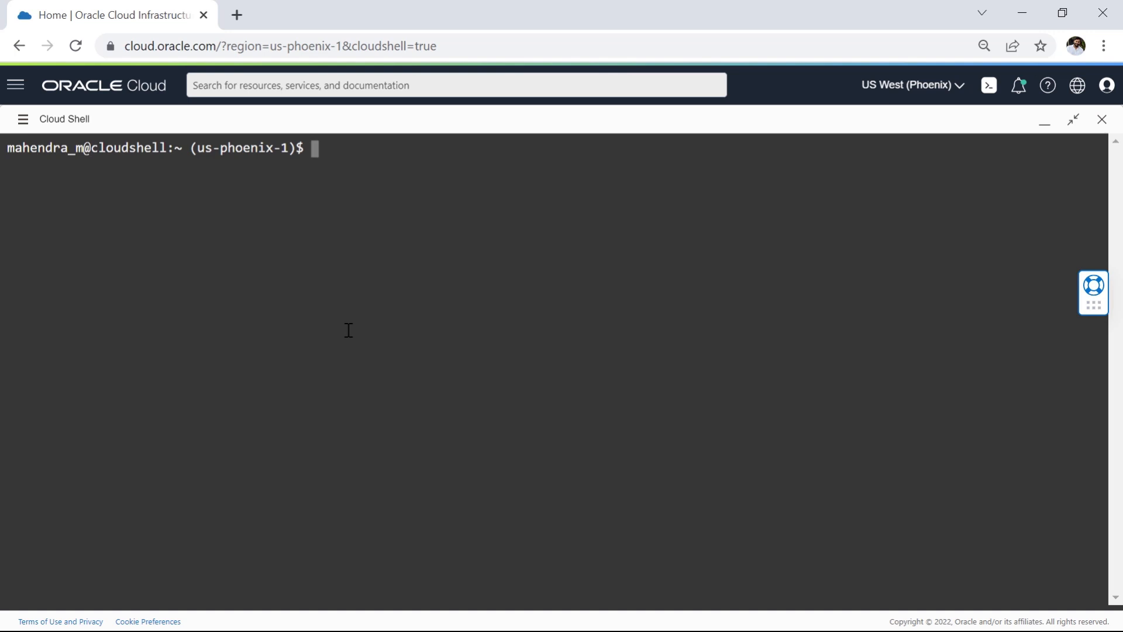
pyautogui.write('cd .ss')
pyautogui.press('Tab')
pyautogui.press('Return')
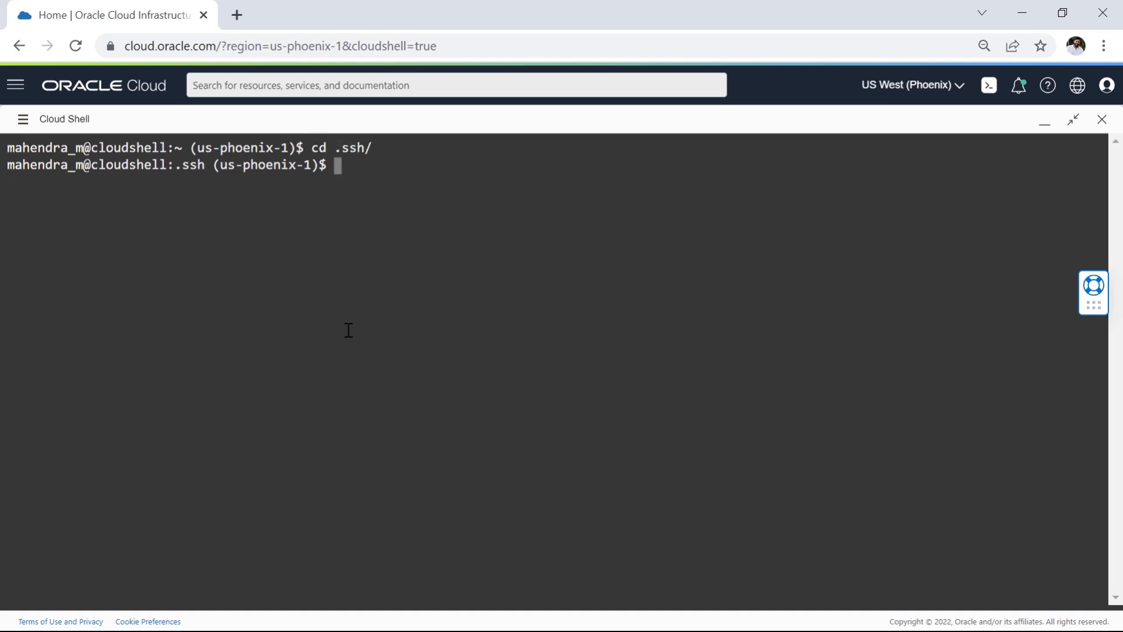
pyautogui.write('ls')
pyautogui.press('Return')
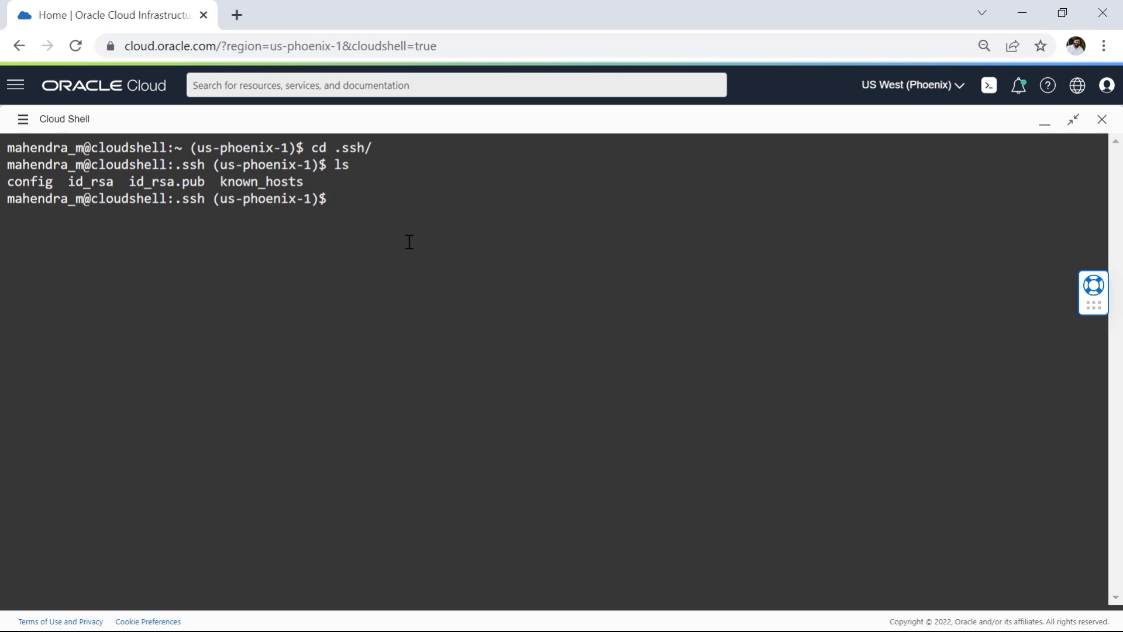
# Step: Generate an RSA key pair with ssh-keygen at $HOME/.ssh/id_rsa using the user's e-mail as comment, overwriting the existing key and leaving the passphrase empty
pyautogui.hotkey('ctrl', 'v')
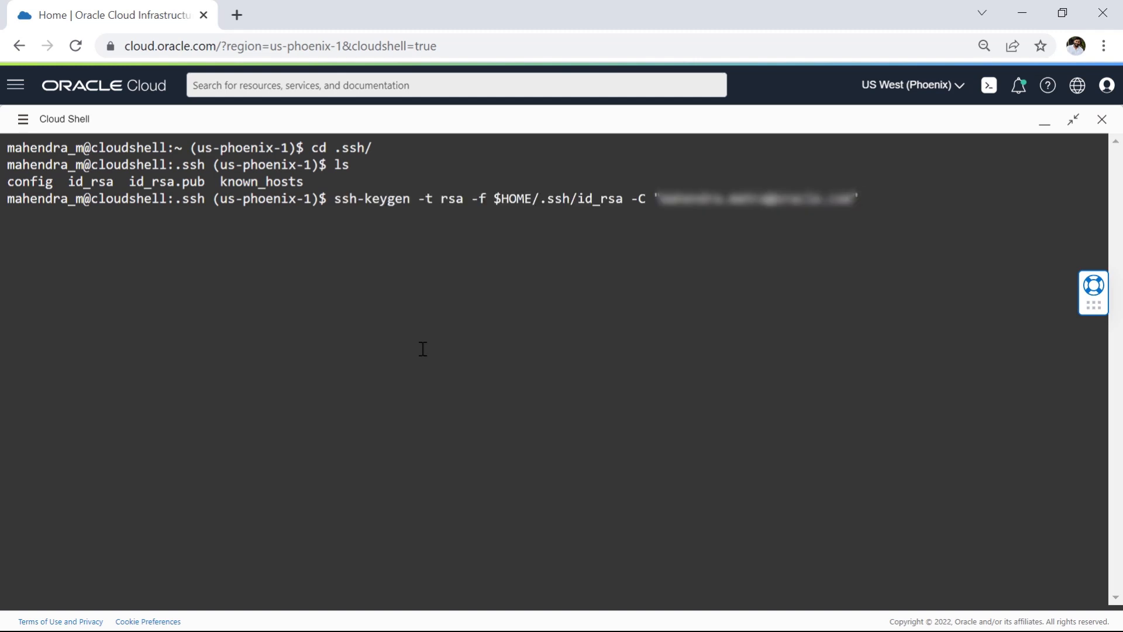
pyautogui.press('Return')
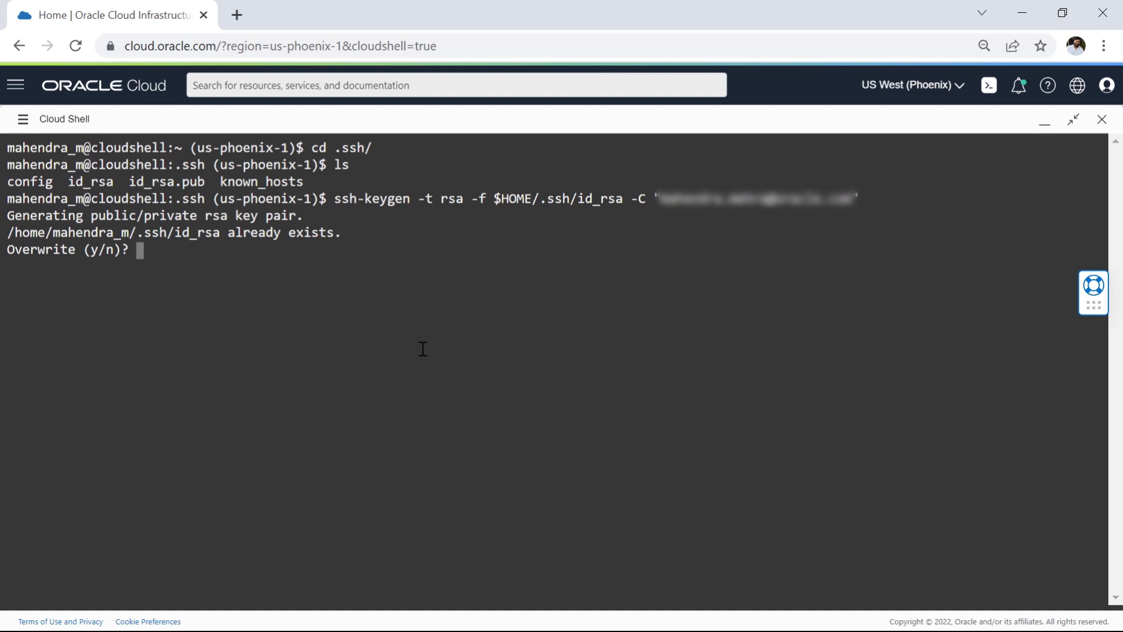
pyautogui.write('y')
pyautogui.press('Return')
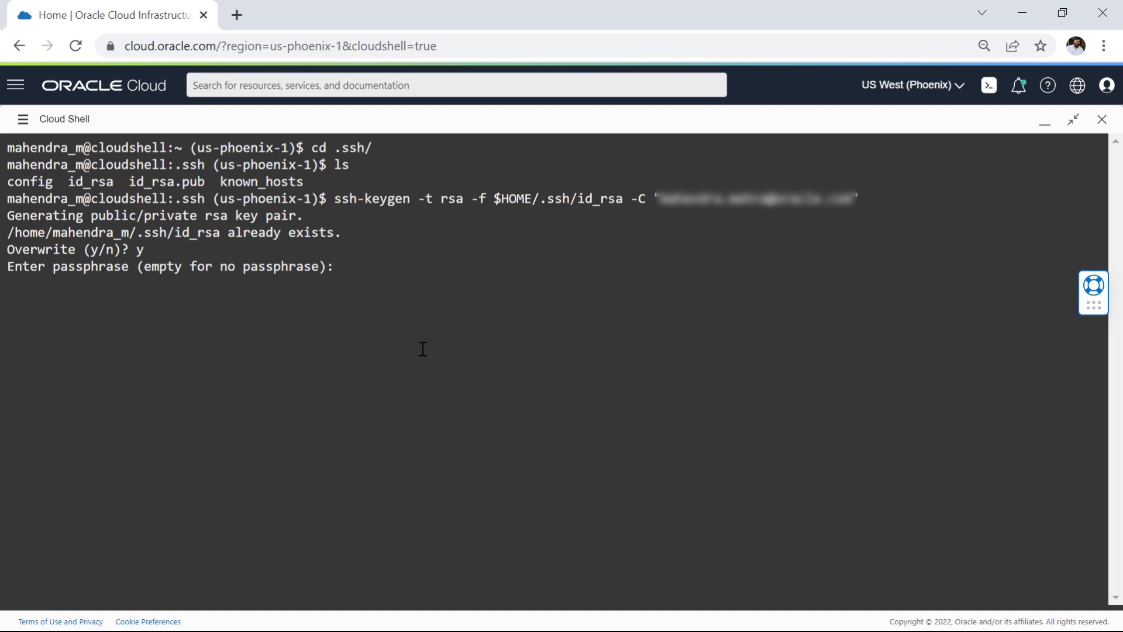
pyautogui.press('Return')
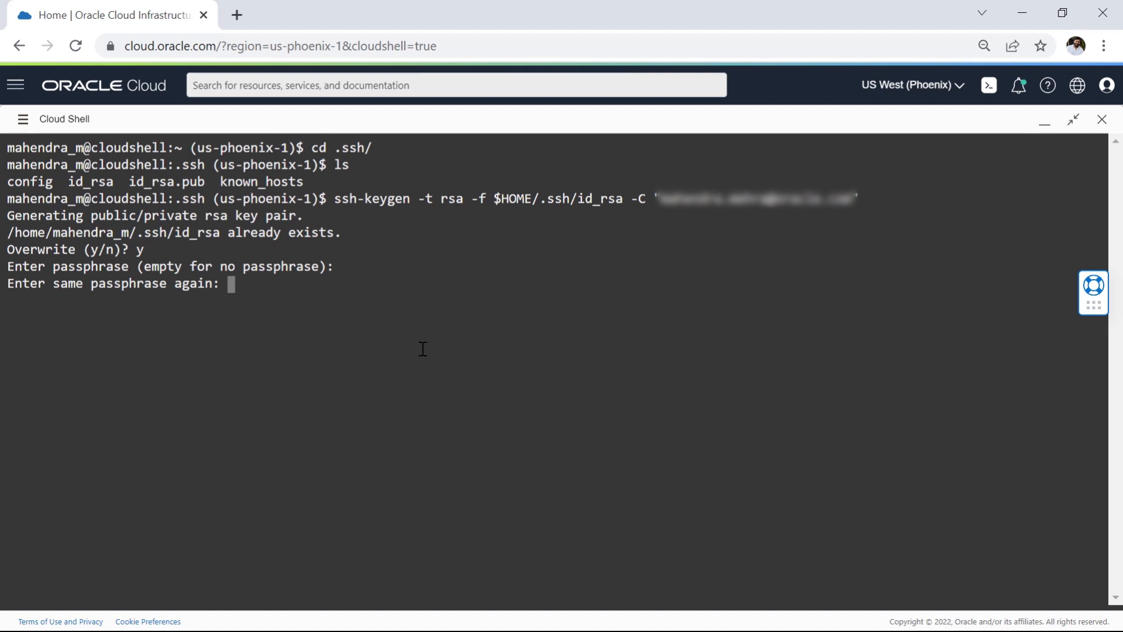
pyautogui.press('Return')
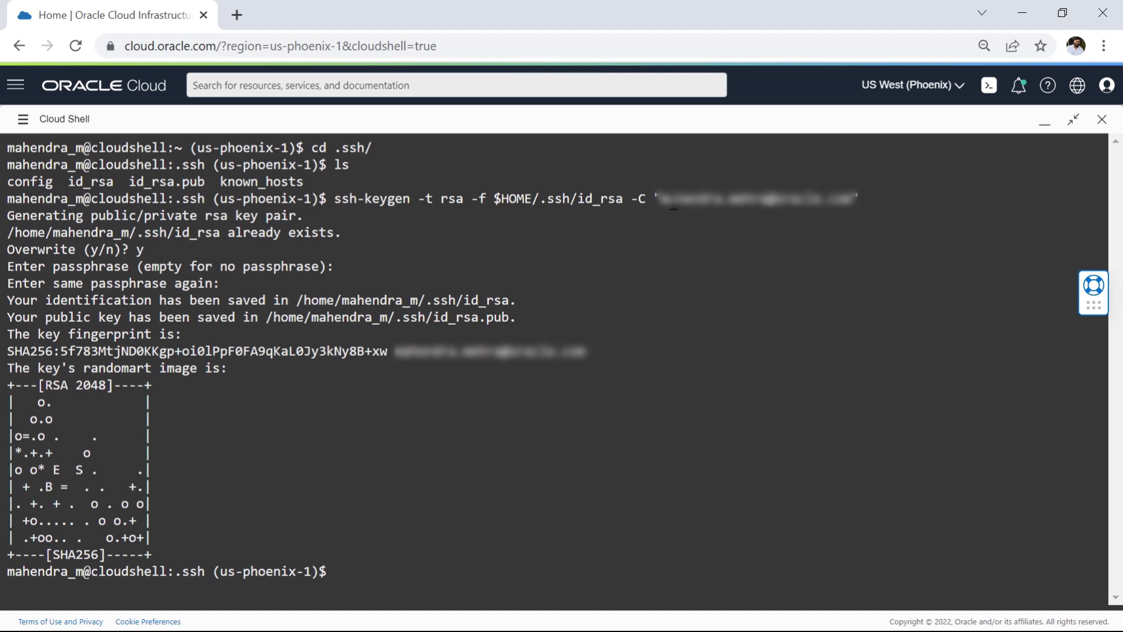
pyautogui.moveTo(660, 199); pyautogui.dragTo(852, 199)
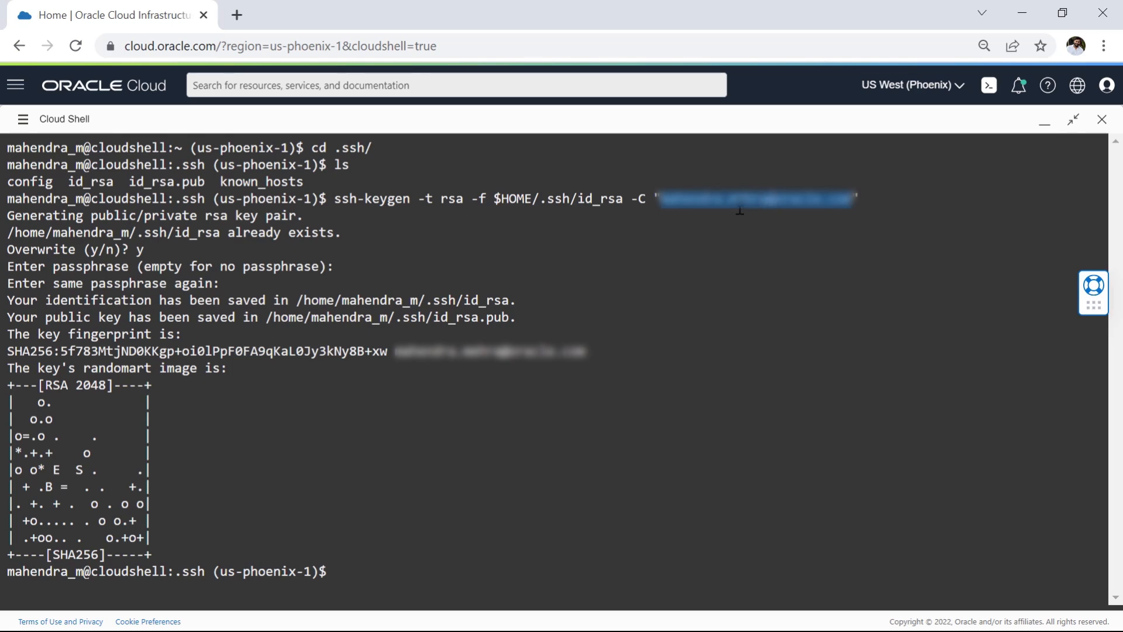
pyautogui.click(425, 542)
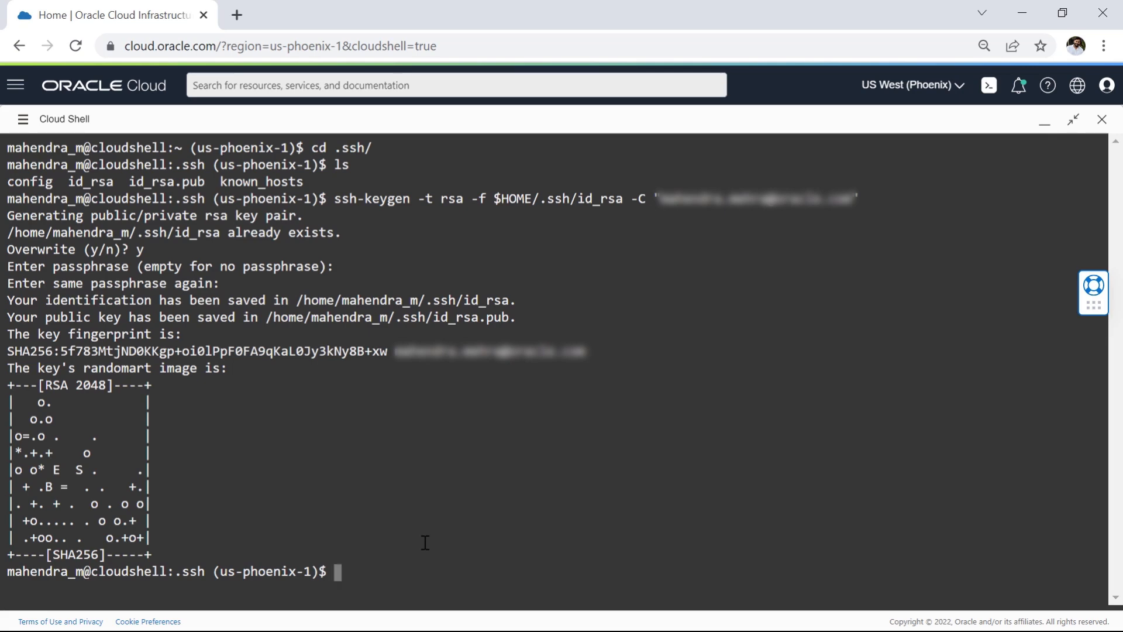
# Step: Clear the terminal, run "ssh-keygen -f ~/.ssh/id_rsa.pub -e -m pkcs8" and copy the whole public key block
pyautogui.hotkey('ctrl', 'l')
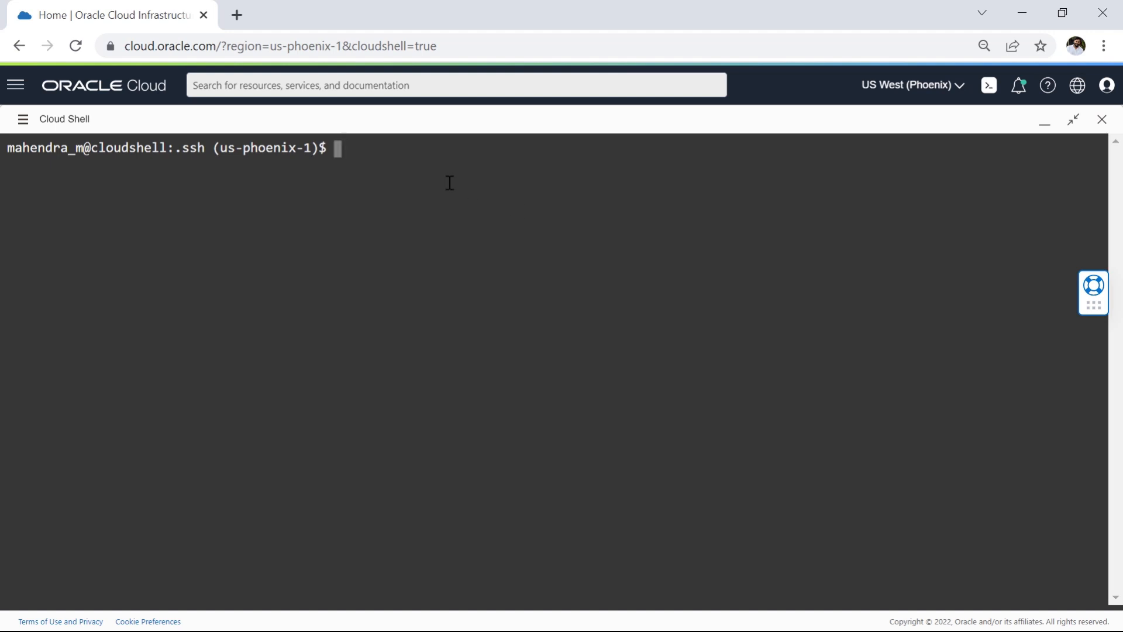
pyautogui.hotkey('ctrl', 'v')
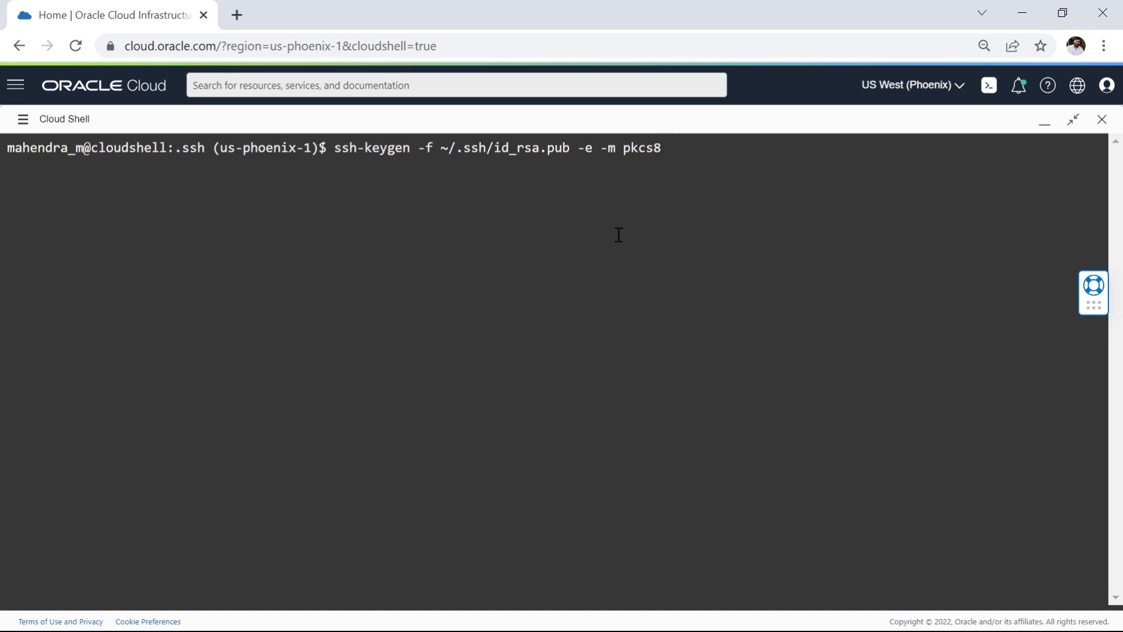
pyautogui.press('Return')
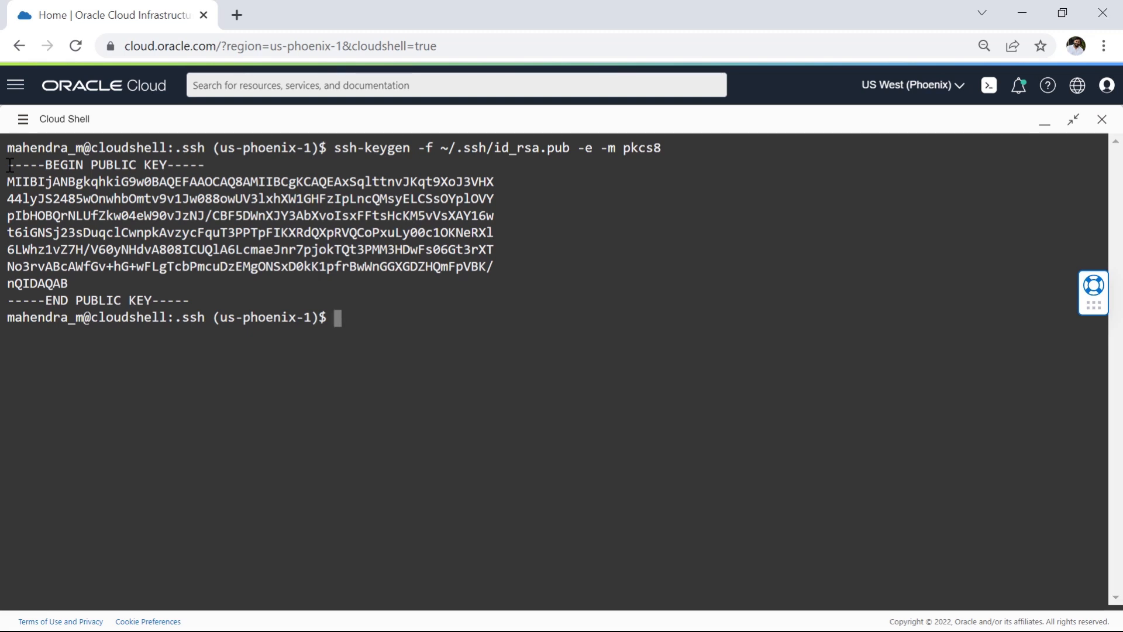
pyautogui.moveTo(10, 165); pyautogui.dragTo(193, 304)
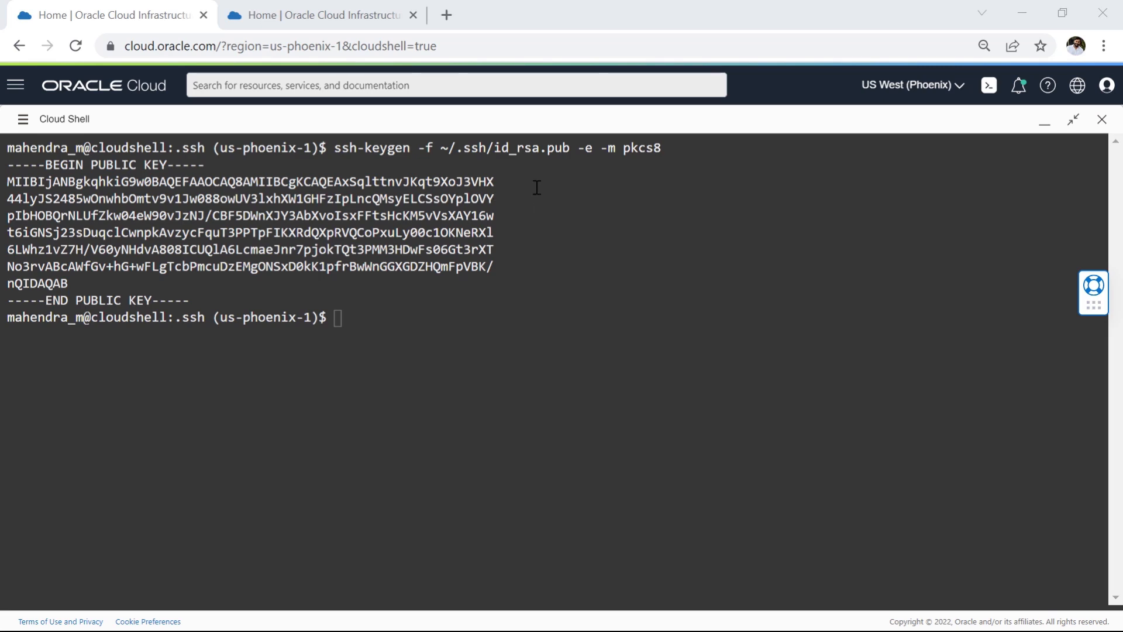
# Step: Open the signed-in user's details page in the second browser tab and show its API Keys list
pyautogui.hotkey('ctrl', 'Tab')
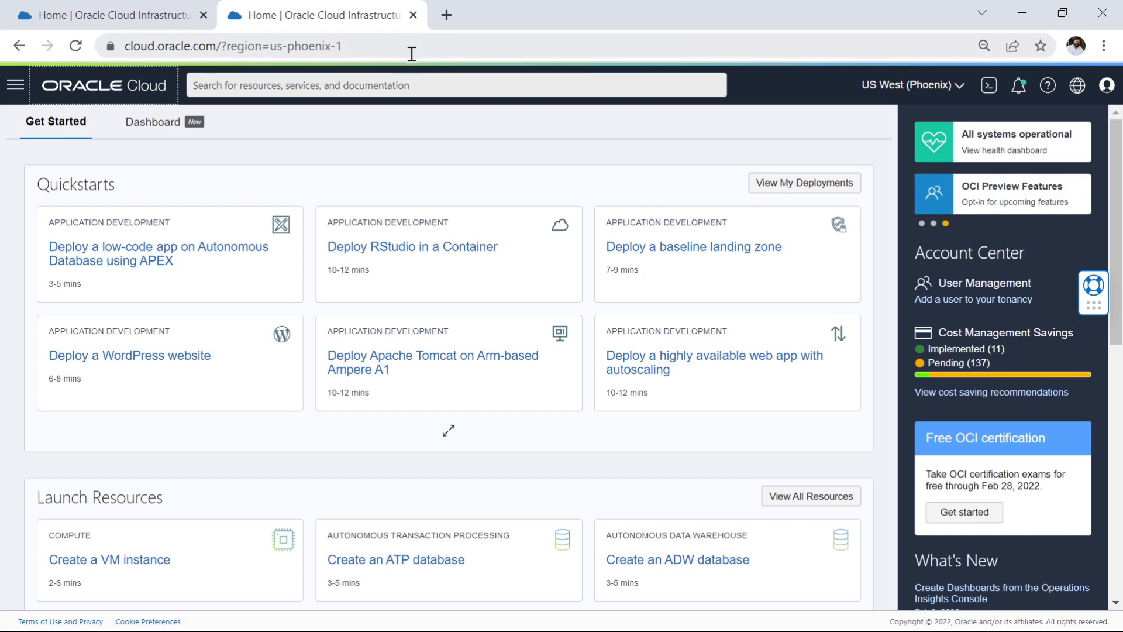
pyautogui.click(1108, 87)
pyautogui.click(1040, 147)
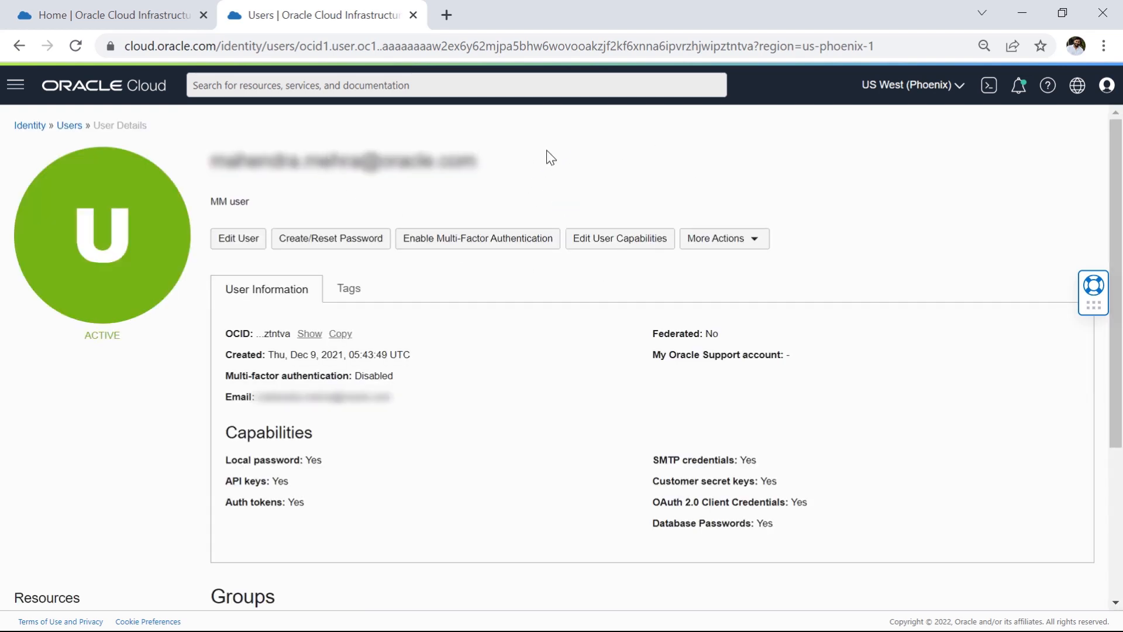
pyautogui.moveTo(211, 161); pyautogui.dragTo(516, 166)
pyautogui.click(214, 170)
pyautogui.moveTo(214, 167); pyautogui.dragTo(497, 159)
pyautogui.scroll(-1, 265, 257)
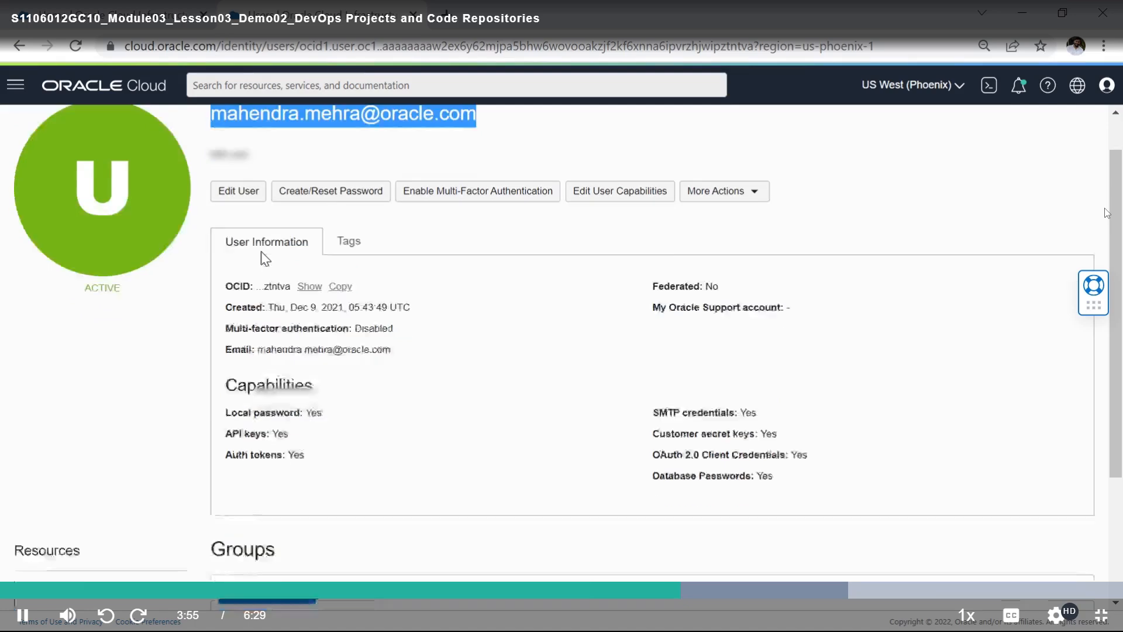
pyautogui.scroll(-3, 196, 301)
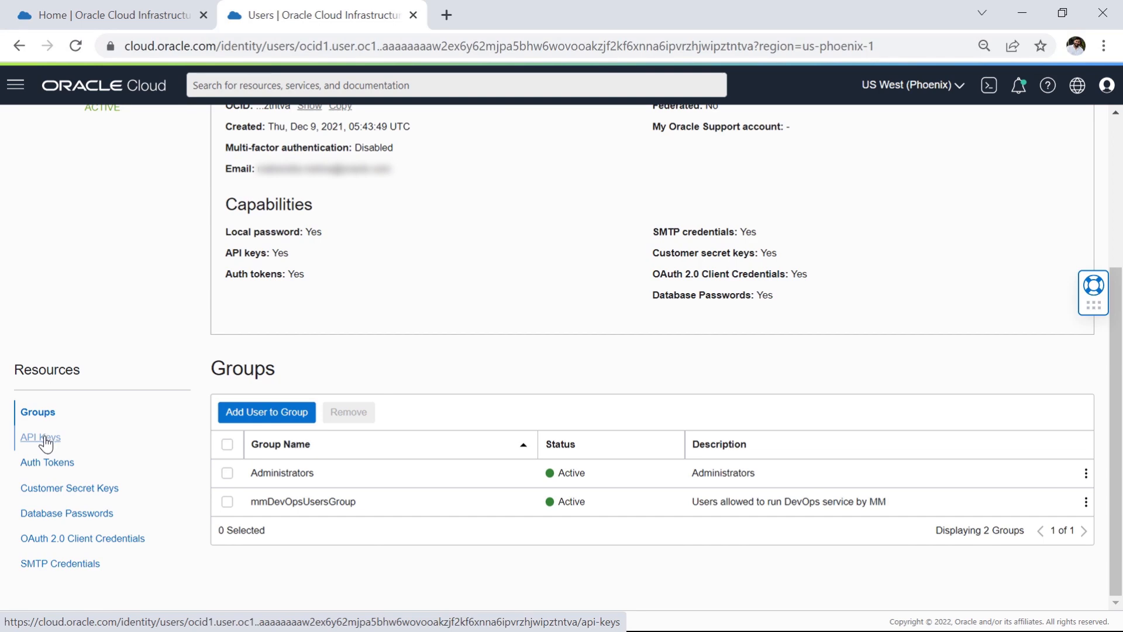
pyautogui.click(45, 440)
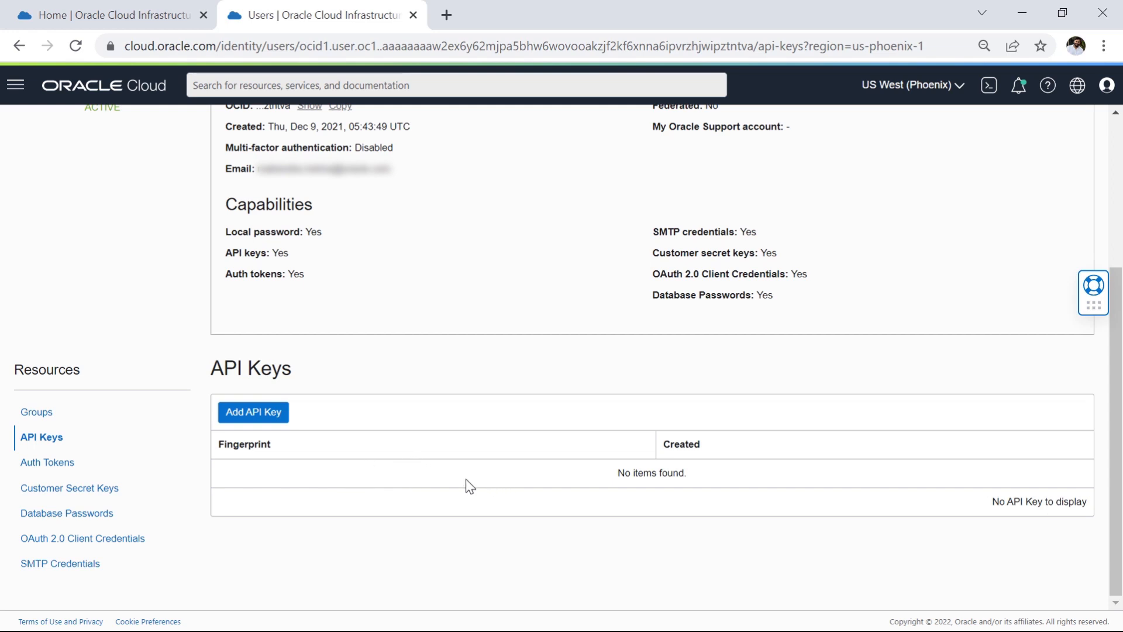
# Step: Add an API key to the user with the Paste Public Key option and the copied public key, and close the configuration file preview
pyautogui.click(259, 414)
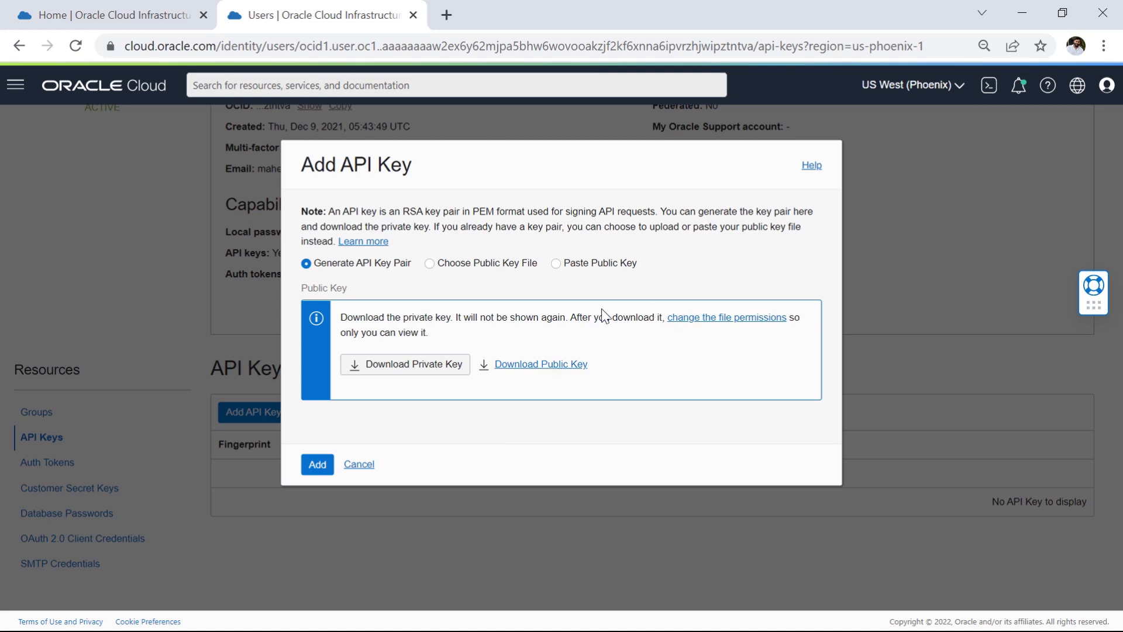
pyautogui.click(587, 270)
pyautogui.click(462, 356)
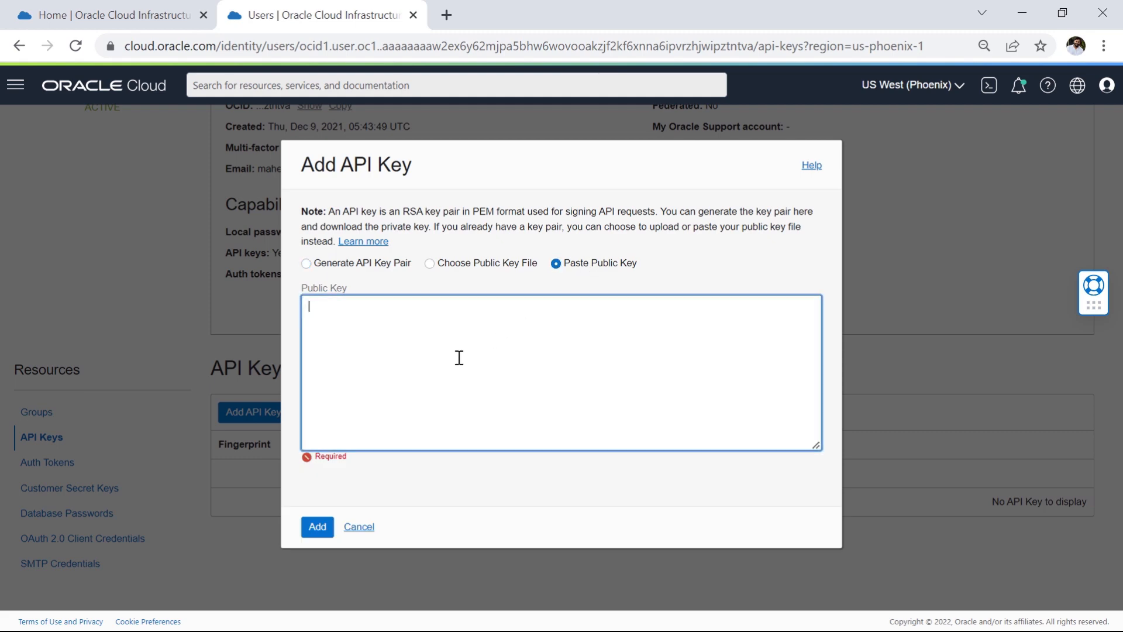
pyautogui.write('-----BEGIN PUBLIC KEY----- MIIBIjANBgkqhkiG9w0BAQEFAAOCAQ8AMIIBCgKCAQEAxSqlttnvJKqt9XoJ3VHX 44lyJS2485wOnwhbOmtv9v1Jw088owUV3lxhXW1GHFzlpLncQMsyELCSsOYplOVY plbHOBQrNLUfZkw04eW90vJzNJ/CBF5DWnXJY3AbXvolsxFFtsHcKM5vVsXAY16w t6iGNSj23sDuqclCwnpkAvzycFquT3PPTpFIKXRdQXpRVQCoPxuLy00c1OKNeRXl 6LWhz1vZ7H/V60yNHdvA808ICUQIA6LcmaeJnr7pjokTQt3PMM3HDwFs06Gt3rXT No3rvABcAWfGv+hG+wFLgTcbPmcuDzEMgONSxD0kK1pfrBwWnGGXGDZHQmFpVBK/ nQIDAQAB -----END PUBLIC KEY-----')
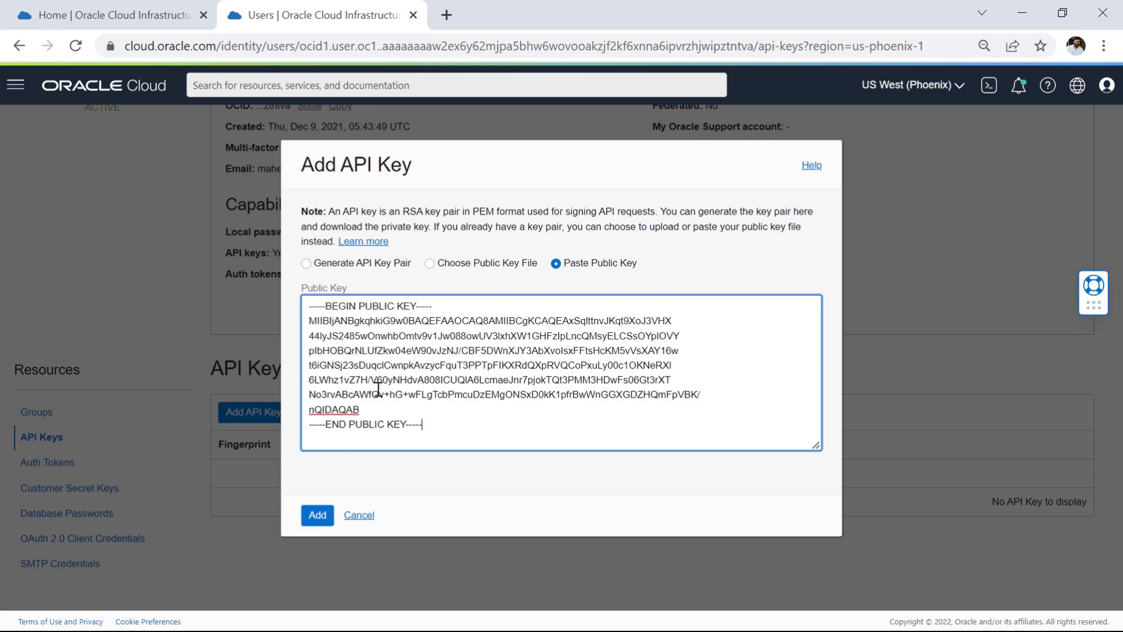
pyautogui.click(320, 517)
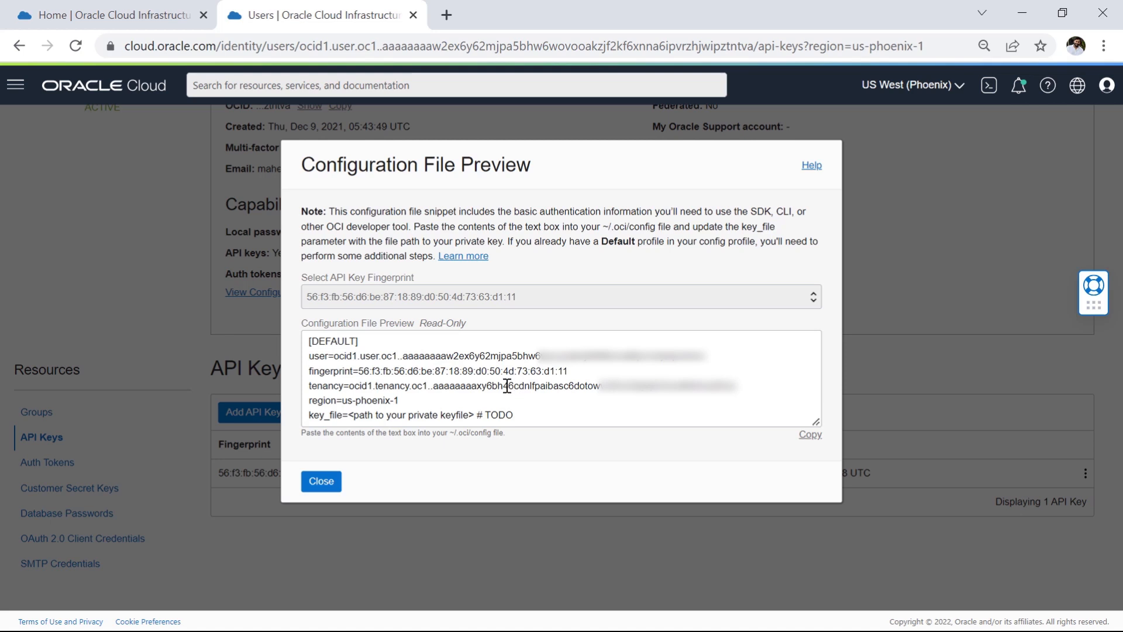
pyautogui.click(323, 481)
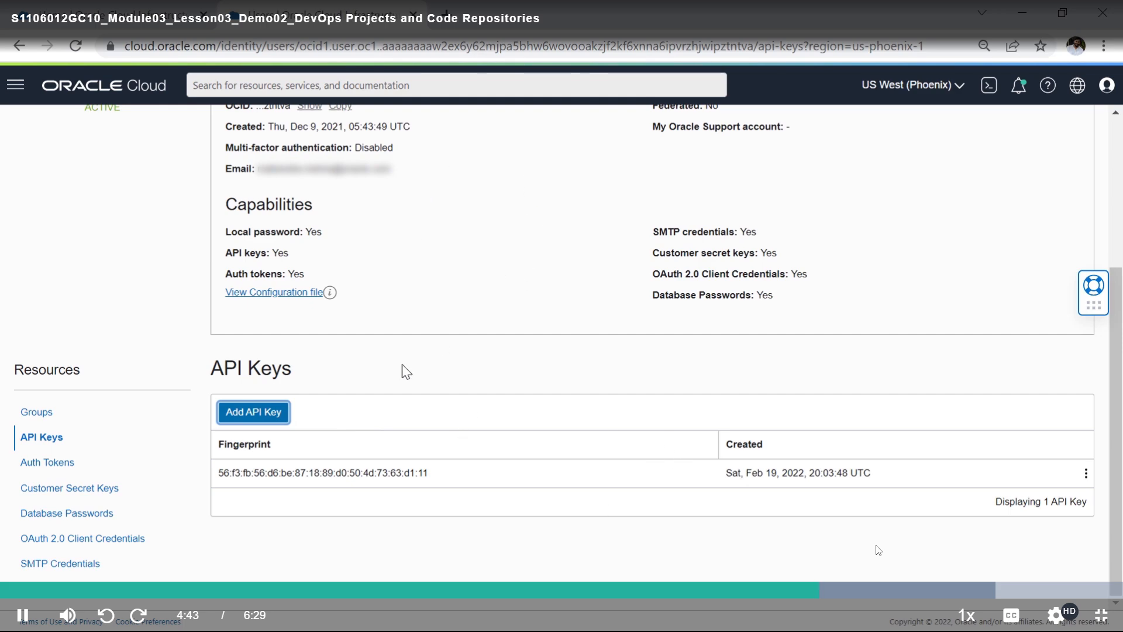
# Step: Look up the user name and tenancy name in the profile details from the Cloud Shell tab
pyautogui.click(1057, 614)
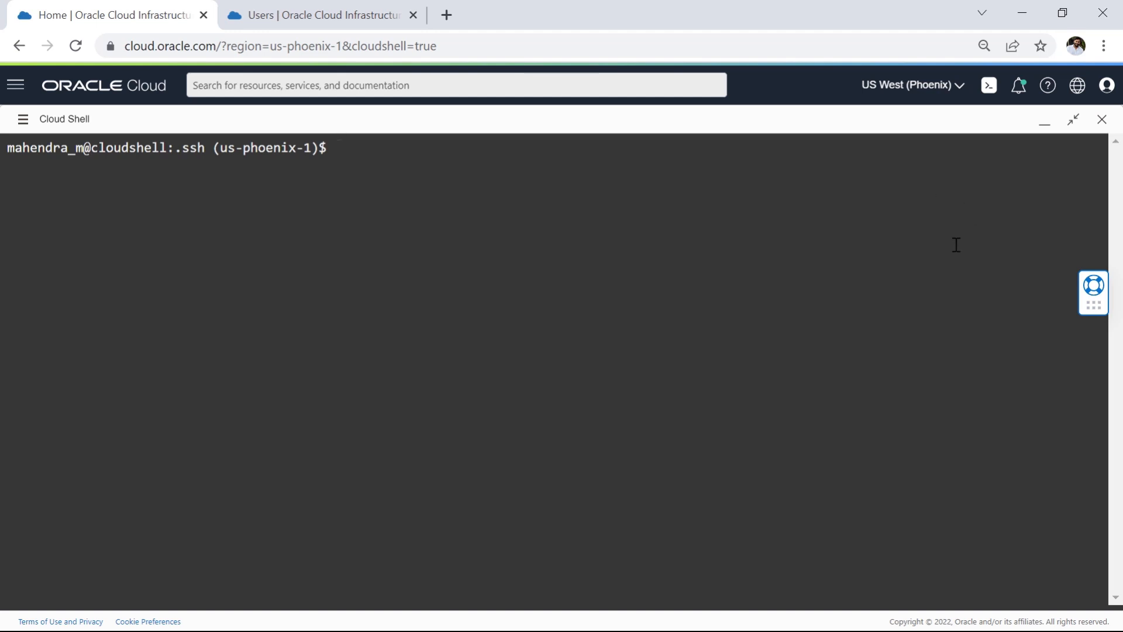
pyautogui.click(1108, 87)
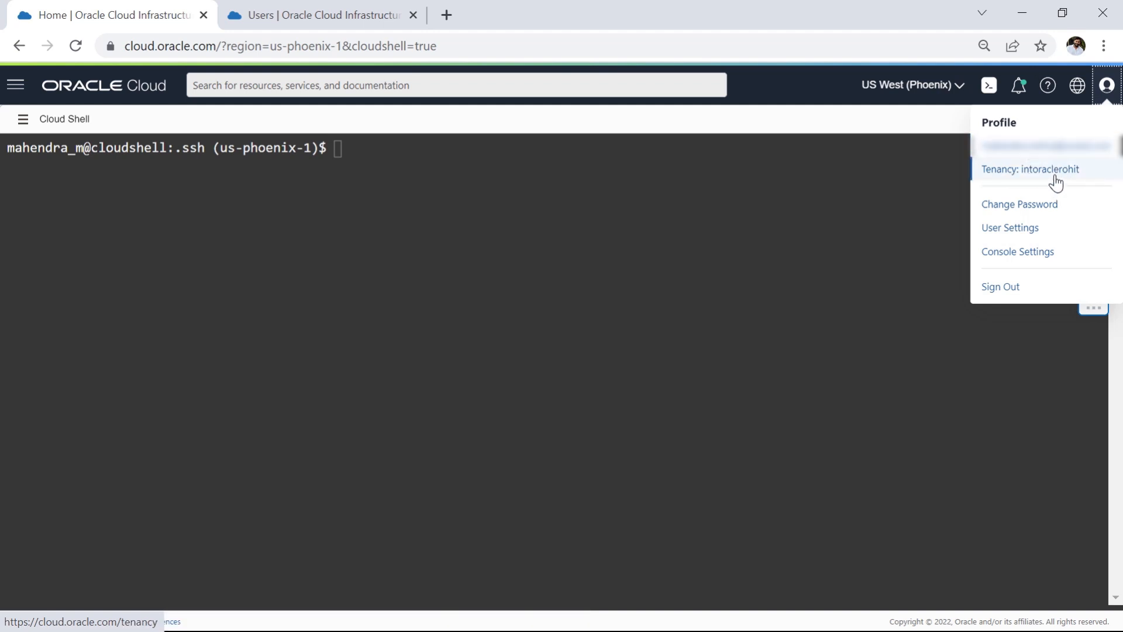
pyautogui.click(429, 186)
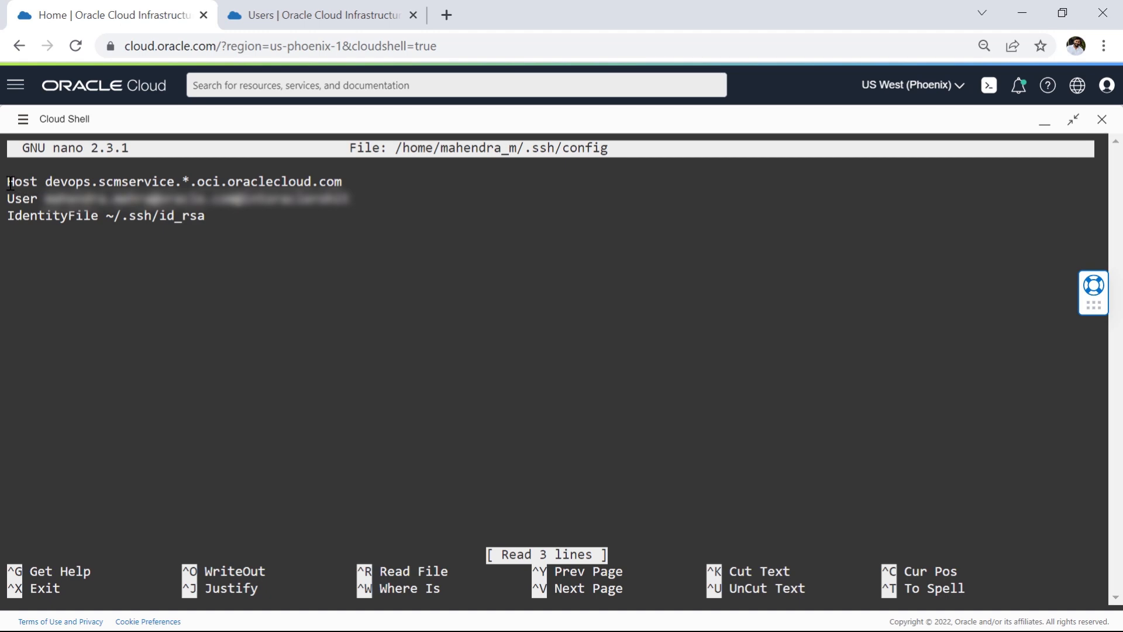
# Step: Review the Host, User and IdentityFile entries in the .ssh/config file in nano, and exit the editor
pyautogui.moveTo(10, 182)
pyautogui.mouseDown()
pyautogui.moveTo(238, 231)
pyautogui.moveTo(13, 180)
pyautogui.mouseUp()
pyautogui.click(238, 234)
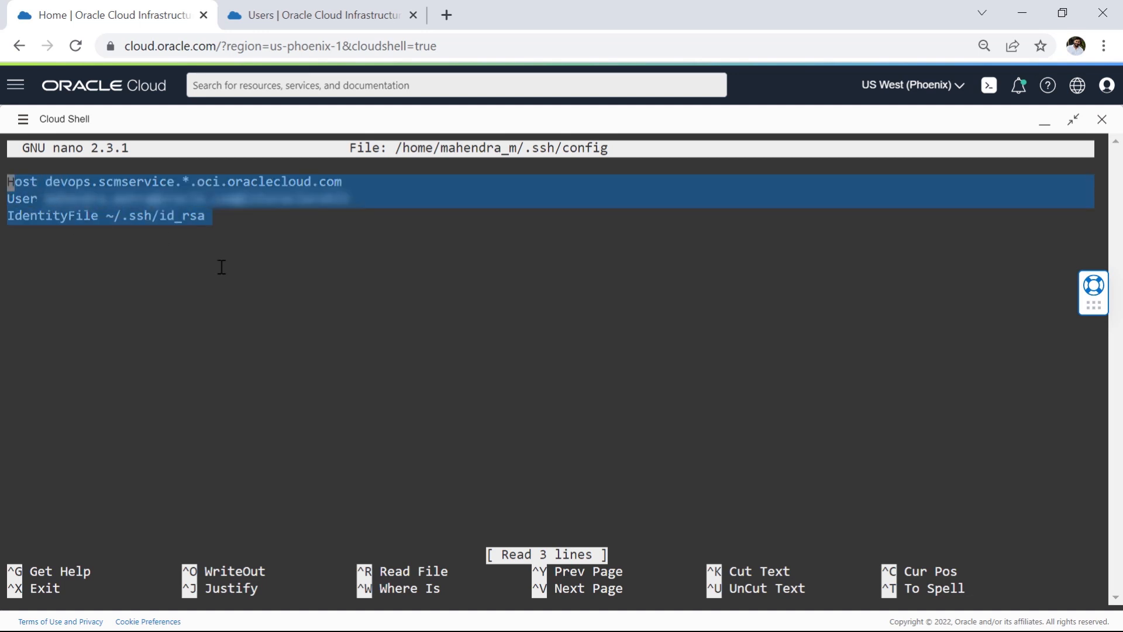
pyautogui.click(111, 197)
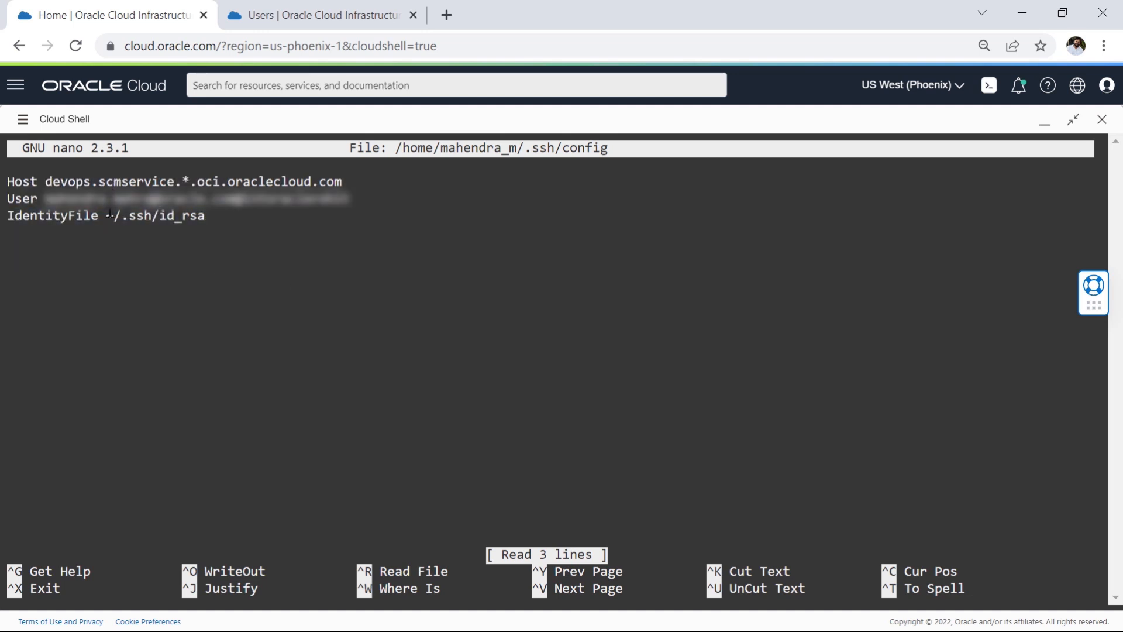
pyautogui.moveTo(47, 200); pyautogui.dragTo(370, 200)
pyautogui.click(372, 199)
pyautogui.moveTo(109, 199); pyautogui.dragTo(223, 199)
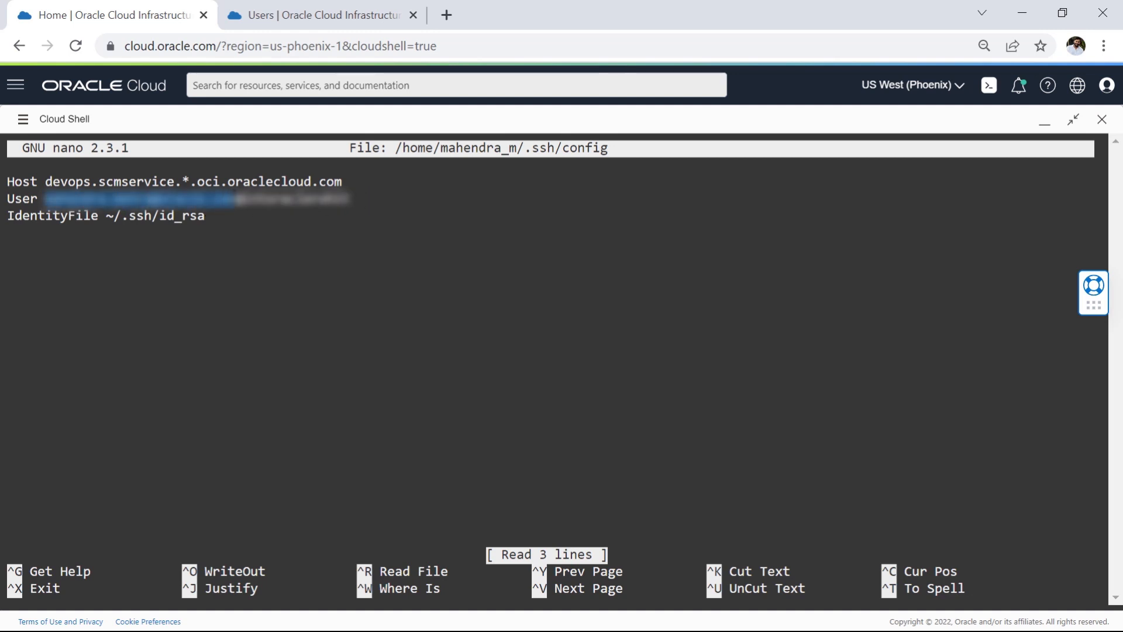
pyautogui.click(252, 204)
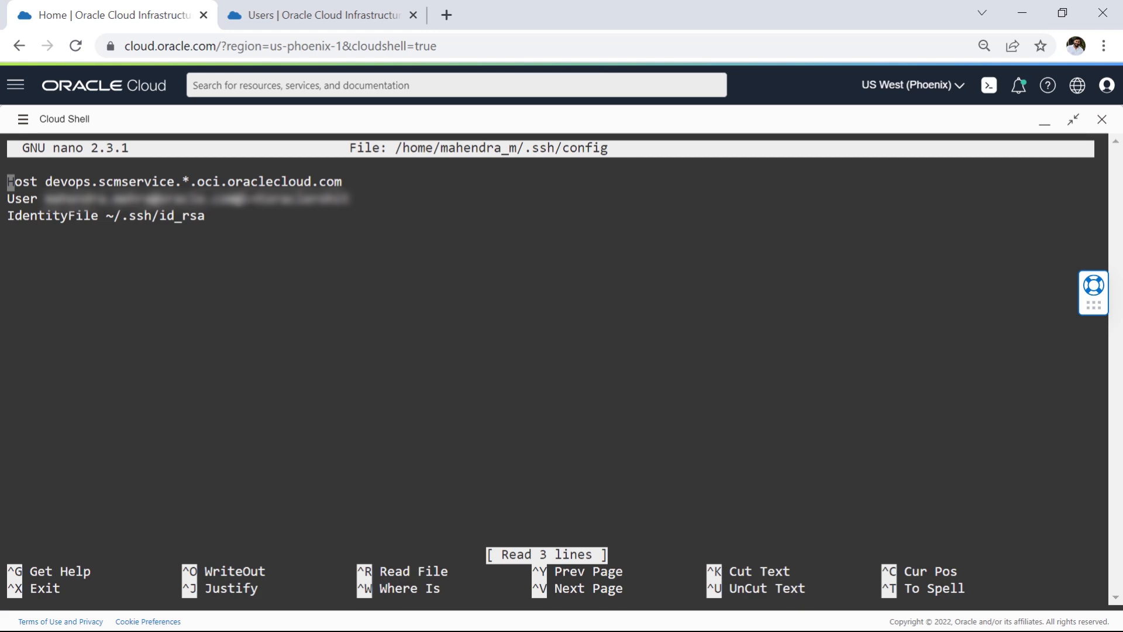
pyautogui.moveTo(245, 200); pyautogui.dragTo(356, 200)
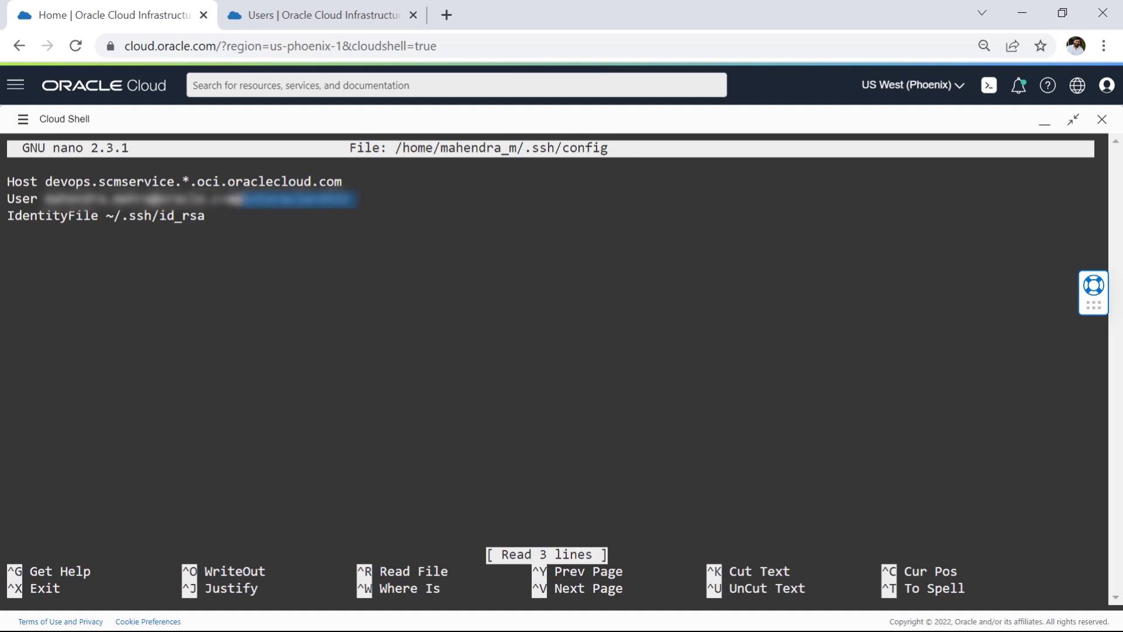
pyautogui.click(246, 200)
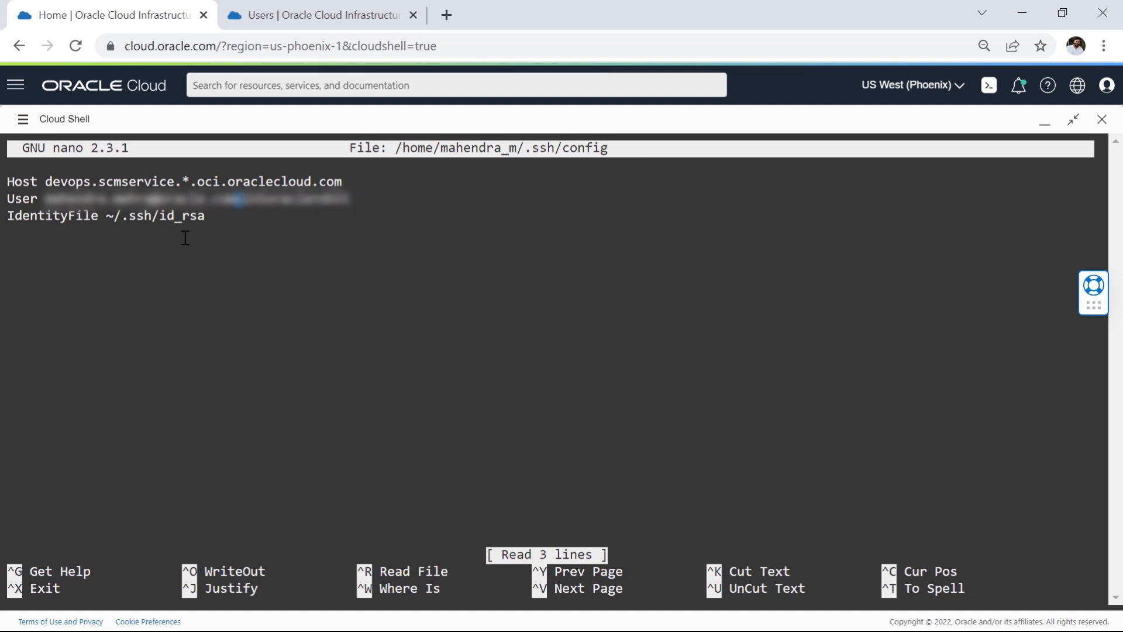
pyautogui.moveTo(217, 220); pyautogui.dragTo(9, 182)
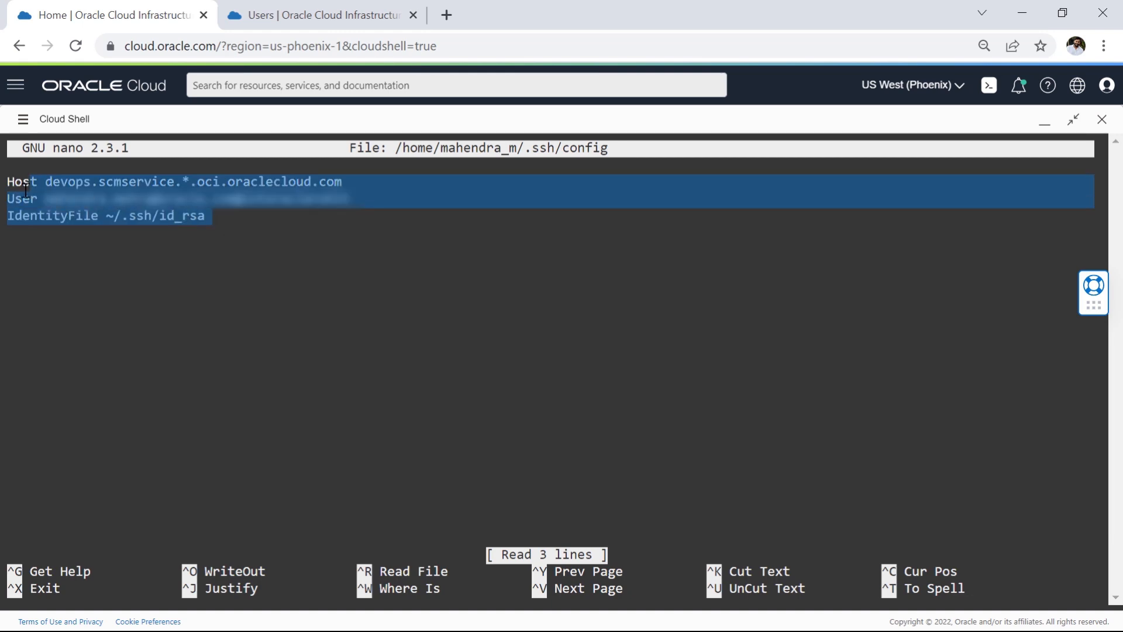
pyautogui.click(213, 251)
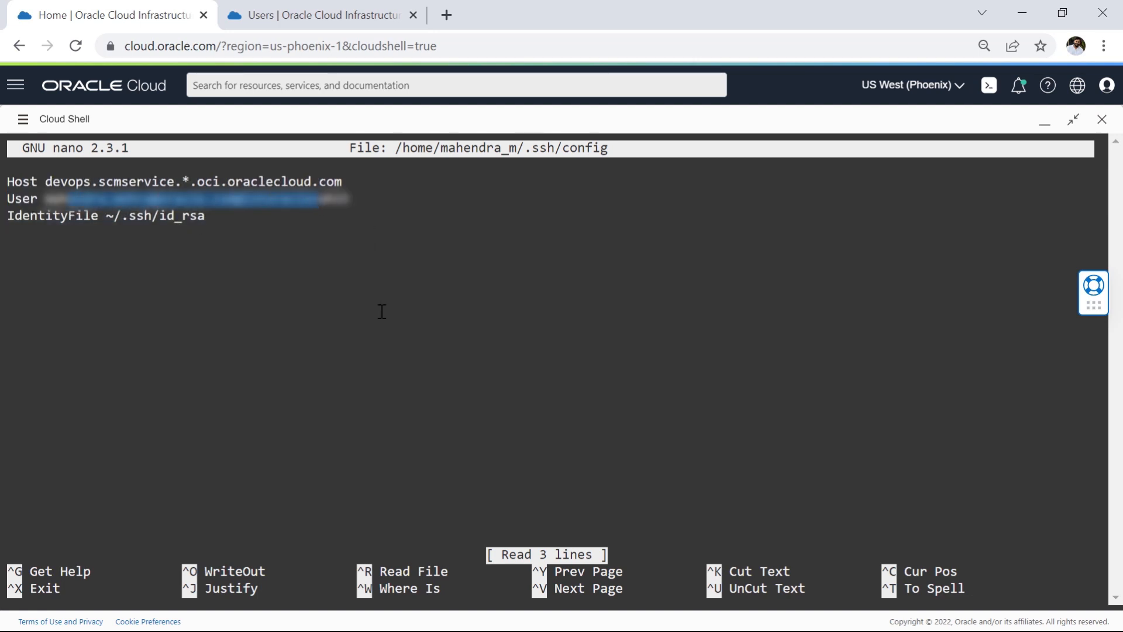
pyautogui.hotkey('ctrl', 'x')
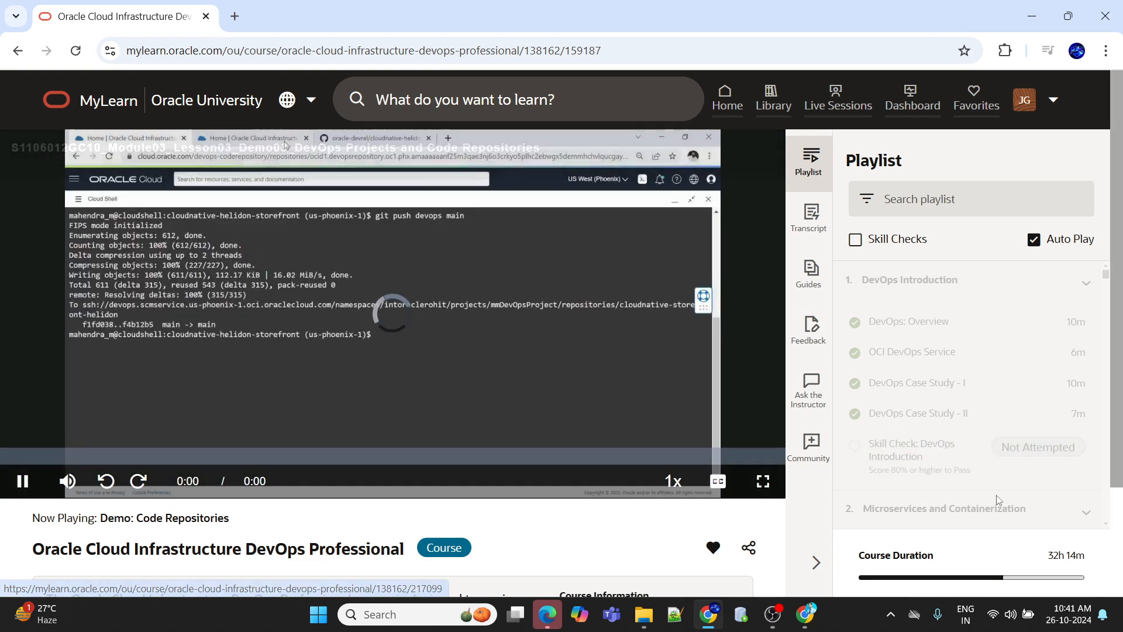
# Step: Show the "Demo: Code Repositories" video full screen in Oracle MyLearn at 1080p quality
pyautogui.click(770, 481)
pyautogui.moveTo(1055, 613)
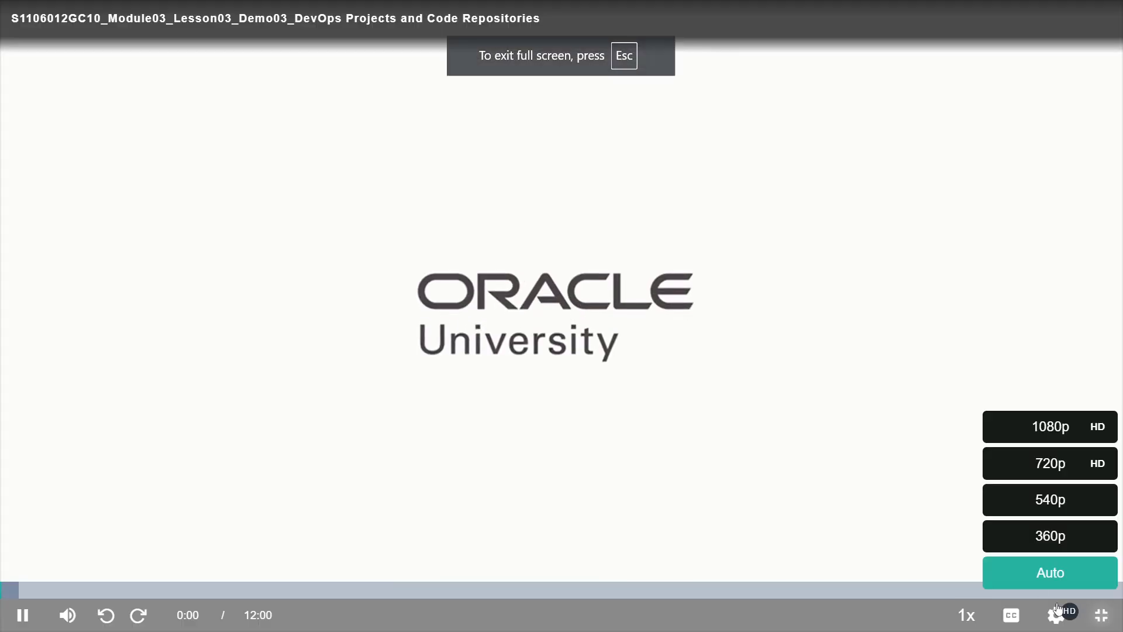
pyautogui.click(1051, 433)
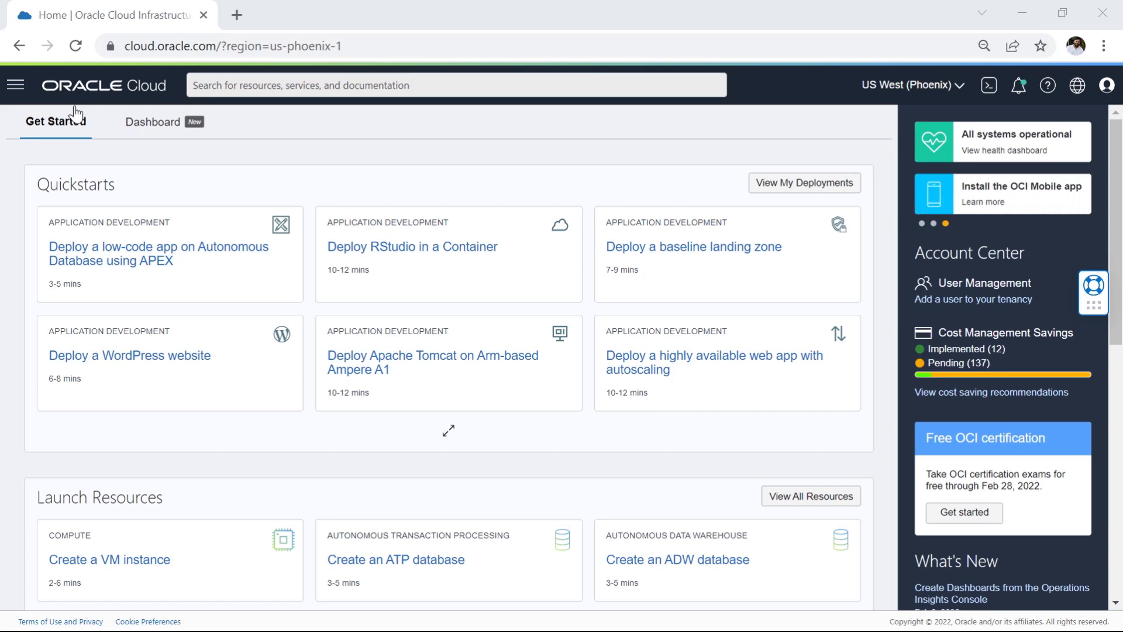
# Step: Open the DevOps Projects list under Developer Services in Oracle Cloud
pyautogui.click(16, 91)
pyautogui.click(101, 338)
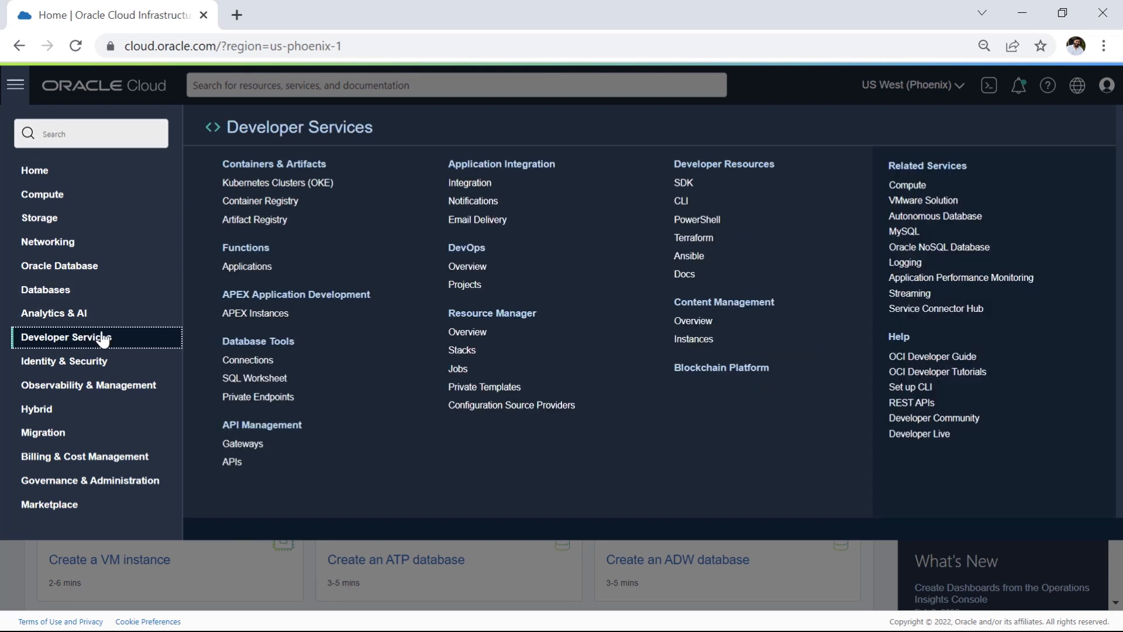
pyautogui.click(469, 285)
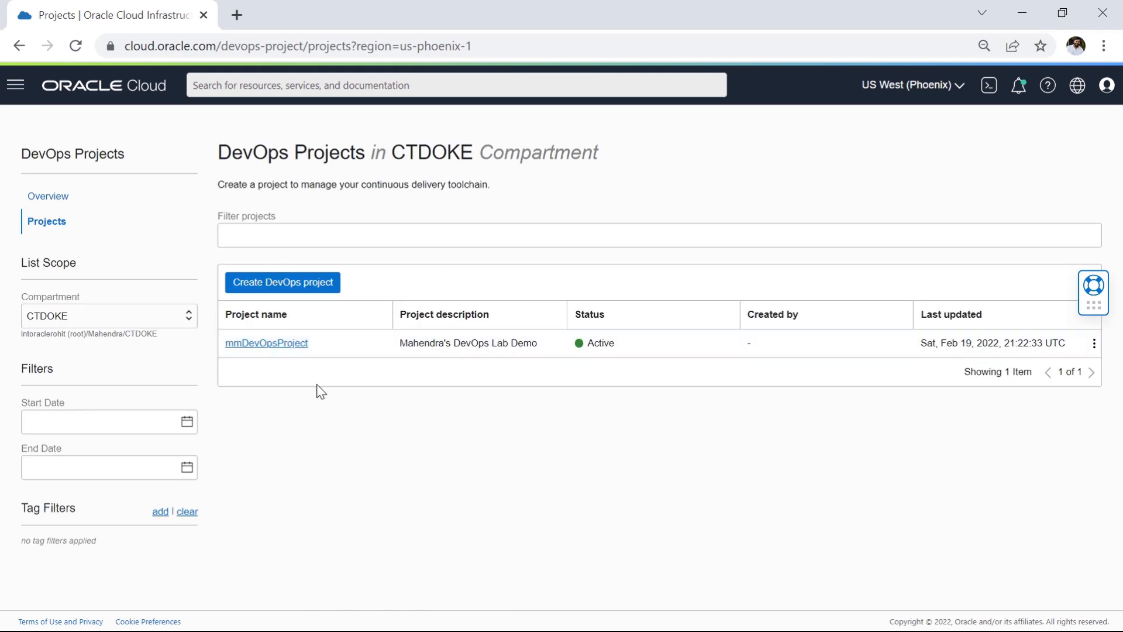
# Step: Create a code repository named cloudnative-storefront-helidon in mmDevOpsProject with a DevOps Lab repo description and no default branch entered
pyautogui.click(283, 345)
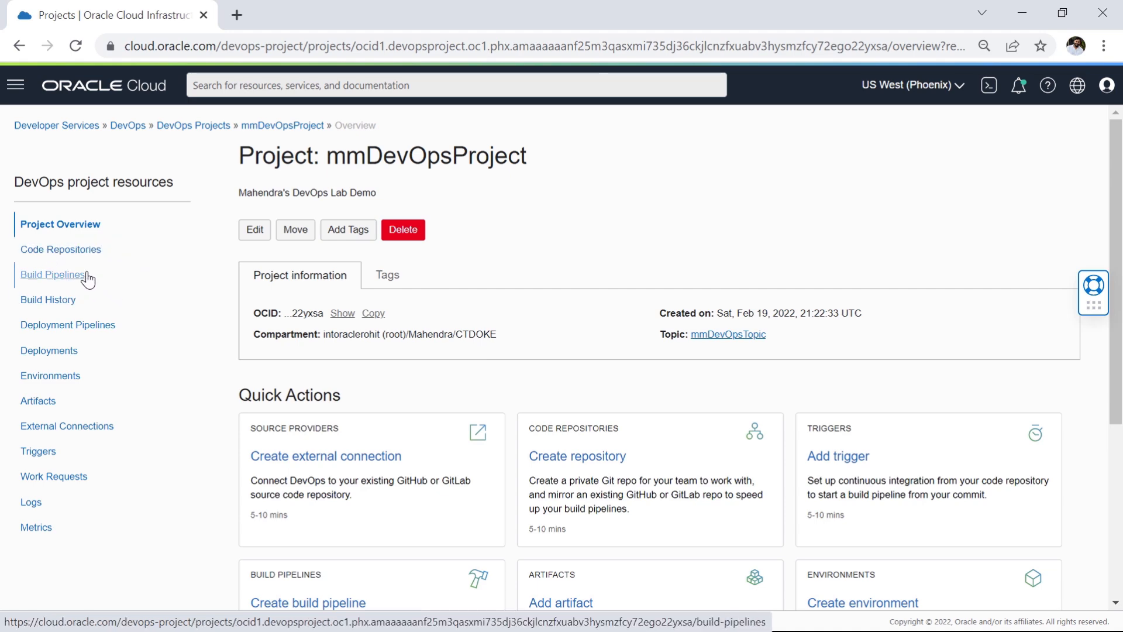
pyautogui.click(85, 250)
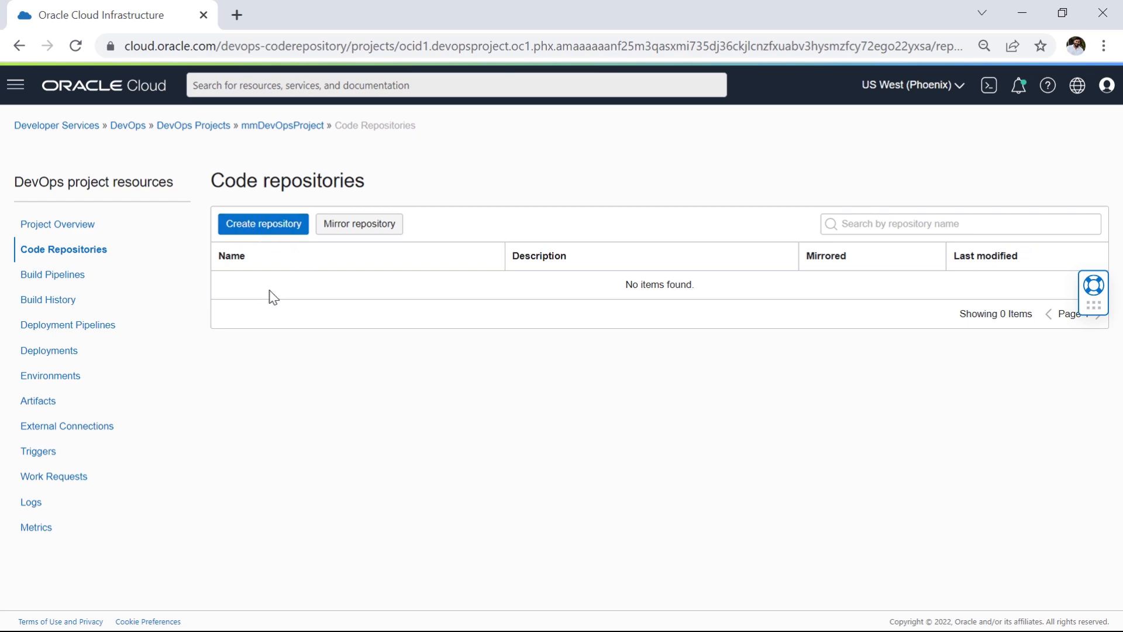
pyautogui.click(258, 233)
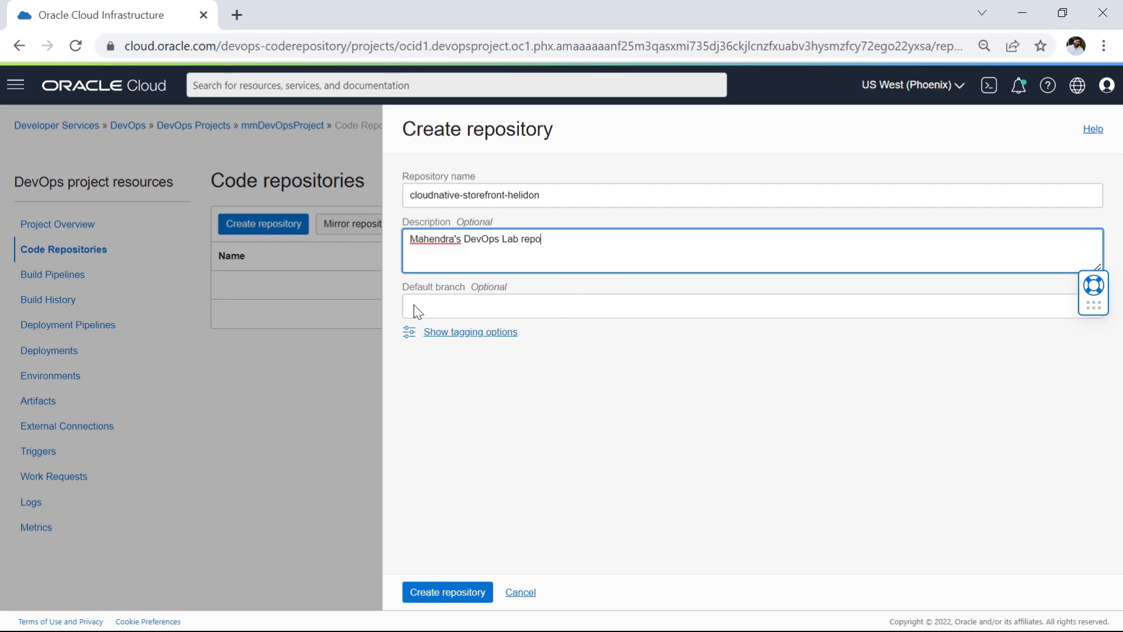
pyautogui.click(448, 594)
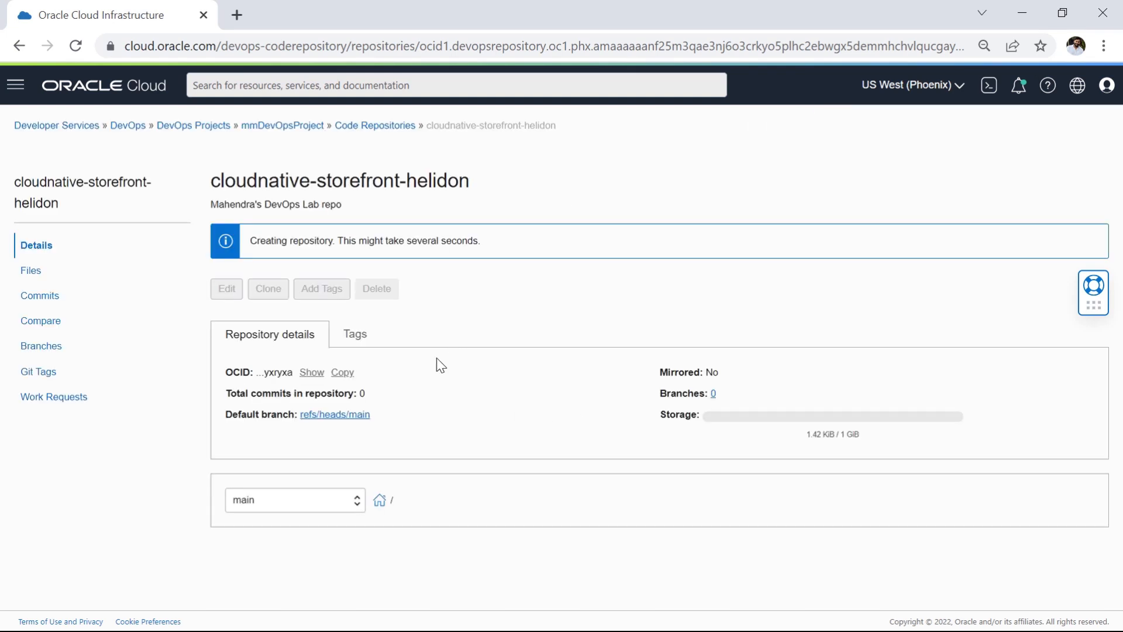
# Step: Review the new repository's OCID and mirroring details, the SSH configuration format and the git clone command for SSH
pyautogui.moveTo(221, 180); pyautogui.dragTo(478, 190)
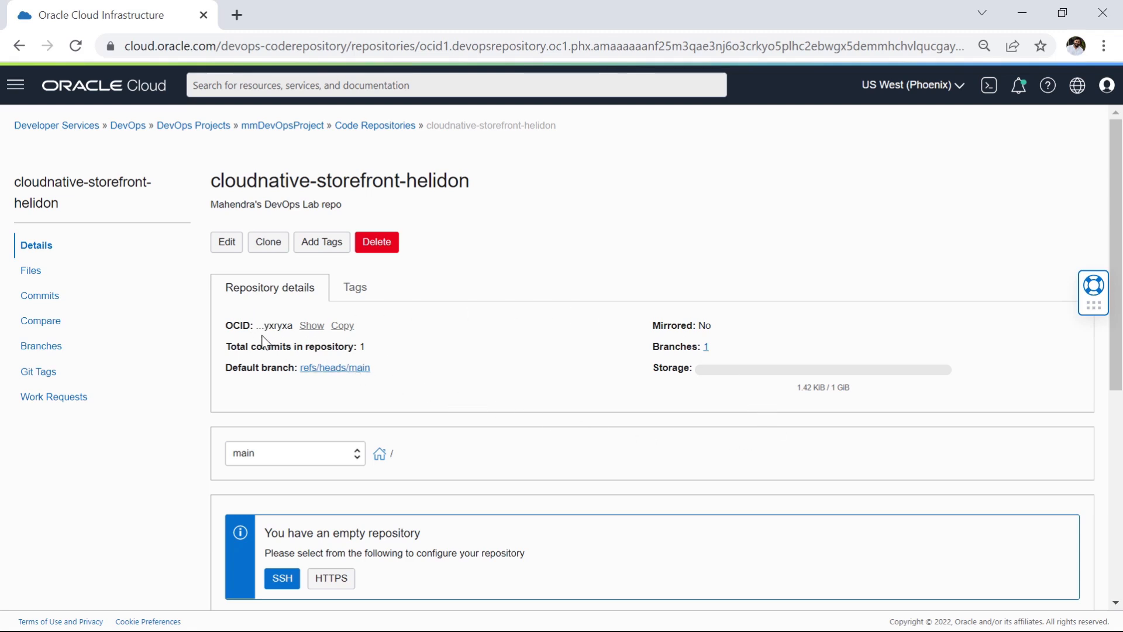
pyautogui.moveTo(224, 326); pyautogui.dragTo(255, 325)
pyautogui.moveTo(663, 325); pyautogui.dragTo(715, 329)
pyautogui.click(598, 343)
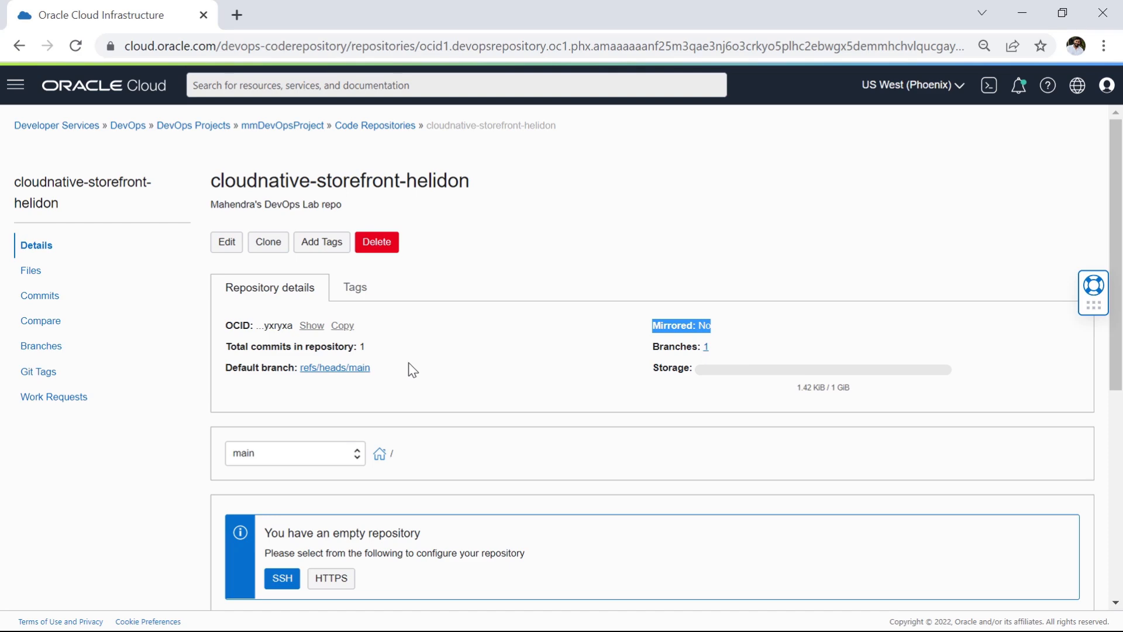
pyautogui.scroll(-6, 408, 369)
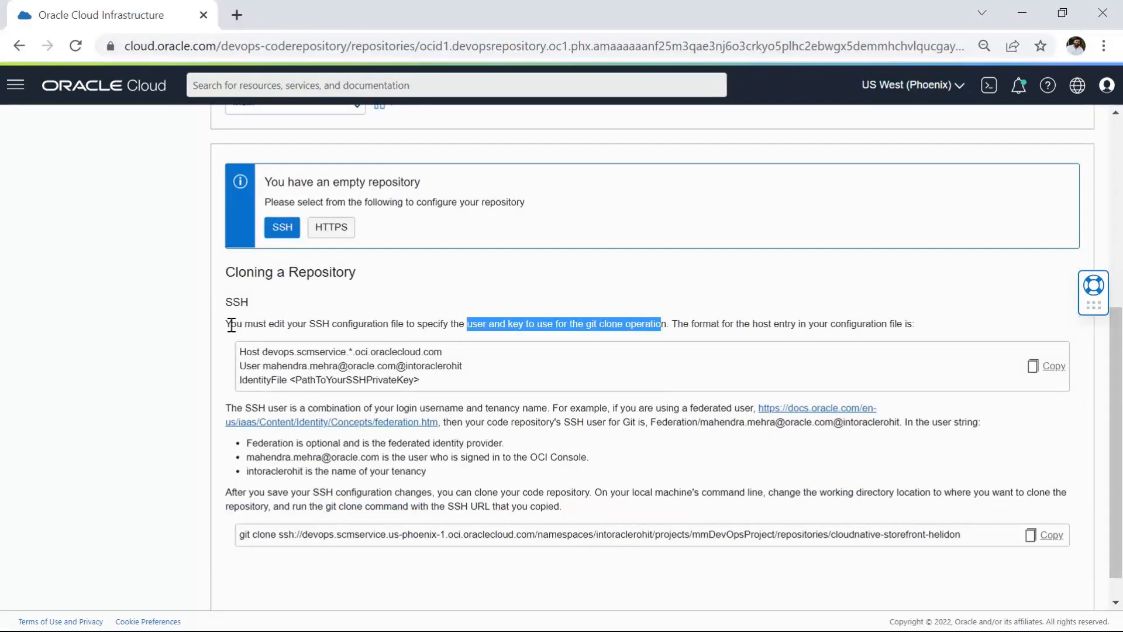
pyautogui.moveTo(227, 324)
pyautogui.mouseDown()
pyautogui.moveTo(586, 326)
pyautogui.moveTo(637, 341)
pyautogui.moveTo(671, 327)
pyautogui.mouseUp()
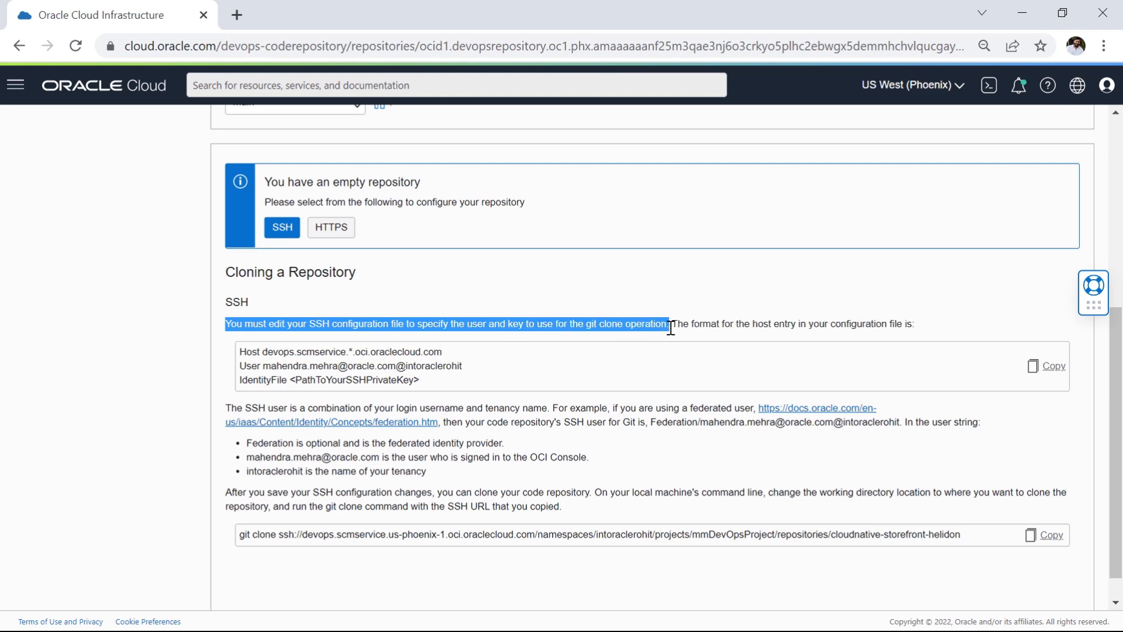
pyautogui.moveTo(422, 383); pyautogui.dragTo(234, 354)
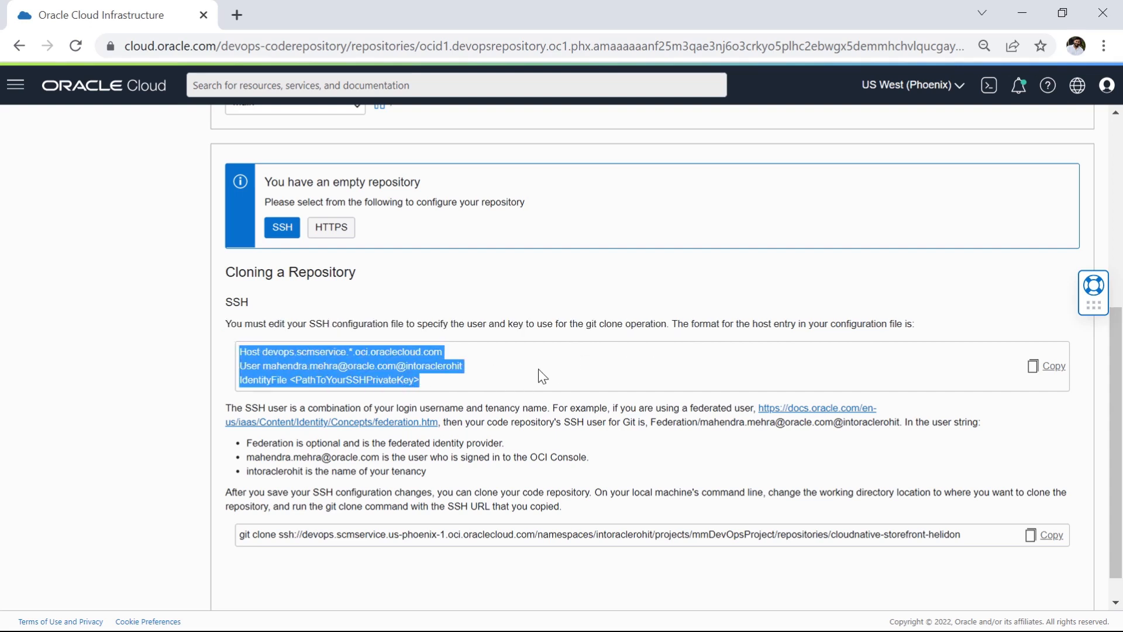
pyautogui.scroll(-1, 466, 368)
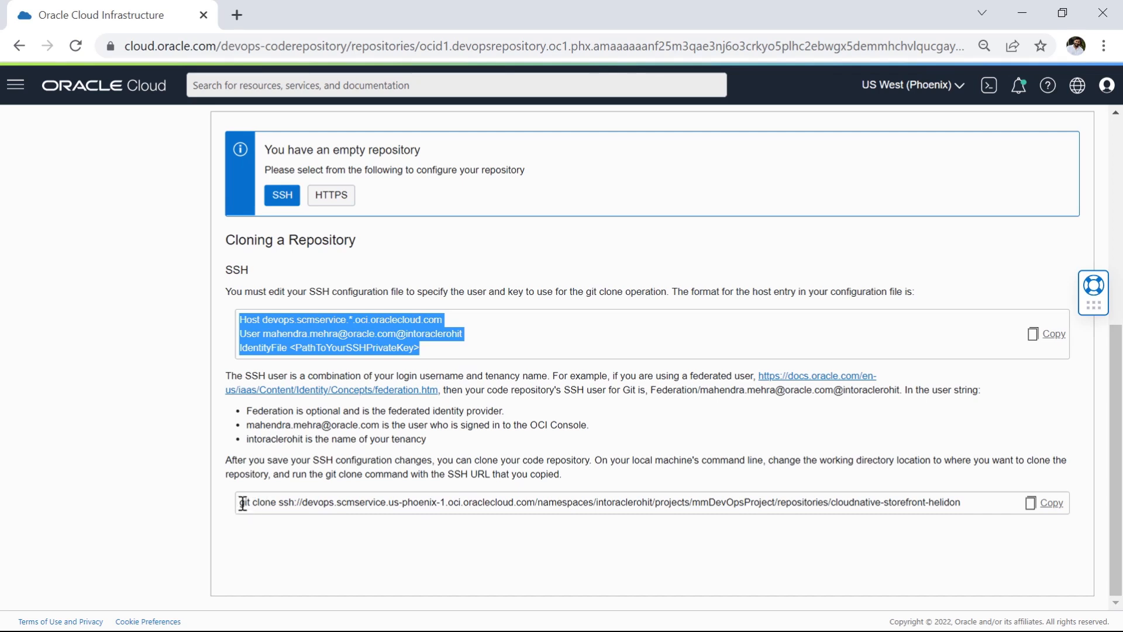
pyautogui.moveTo(243, 503); pyautogui.dragTo(878, 502)
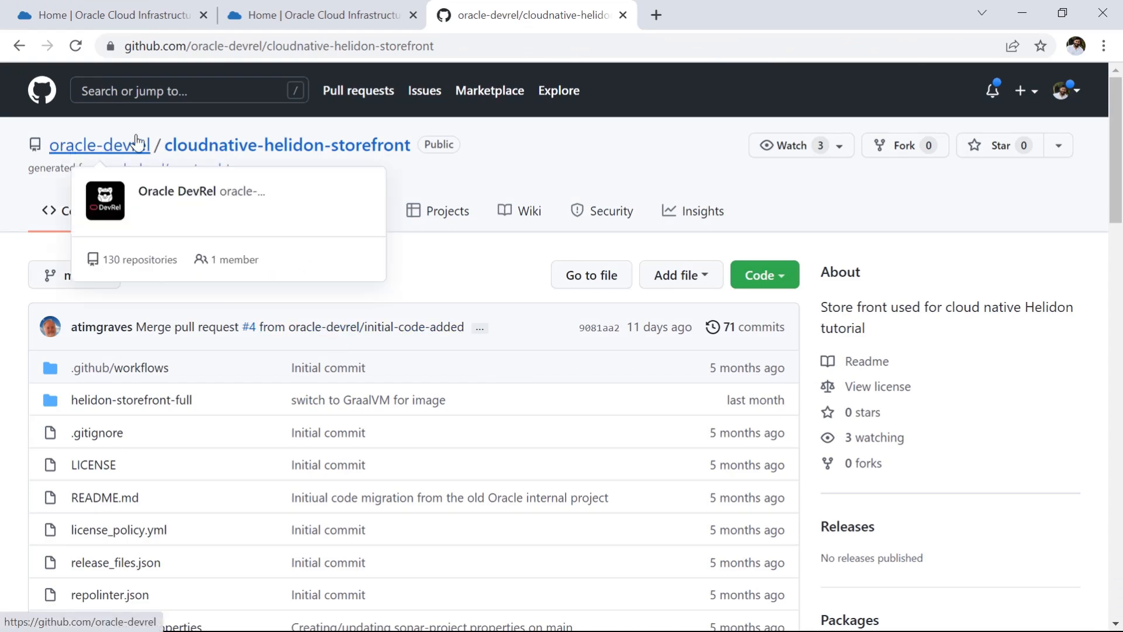
# Step: Review the file list and README introduction of the oracle-devrel/cloudnative-helidon-storefront repository on GitHub
pyautogui.scroll(-5, 373, 368)
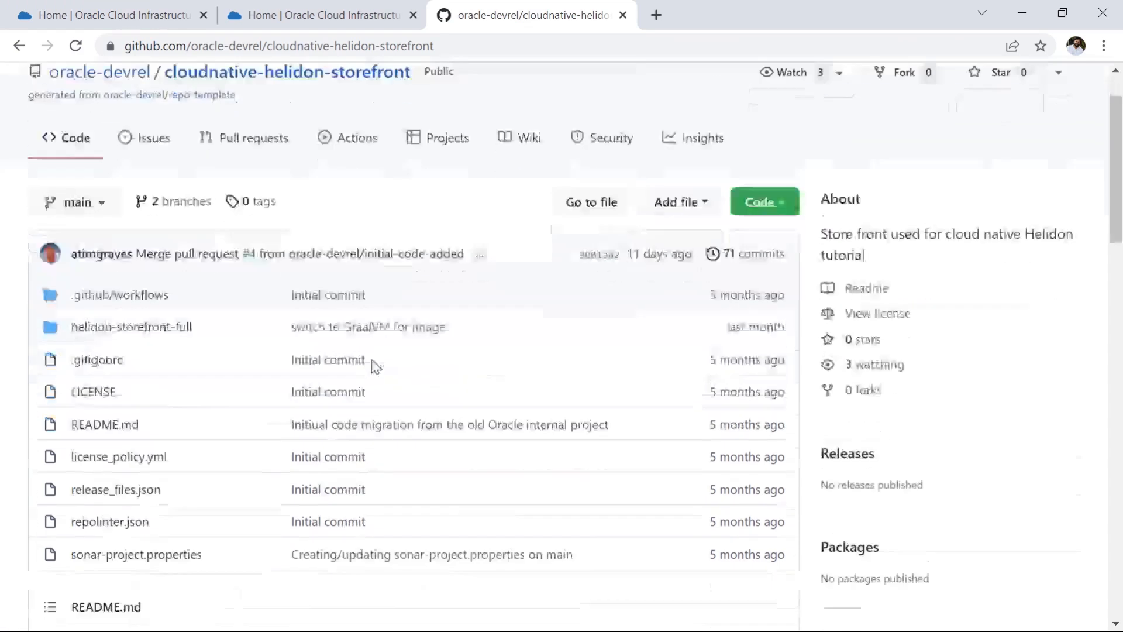
pyautogui.doubleClick(513, 385)
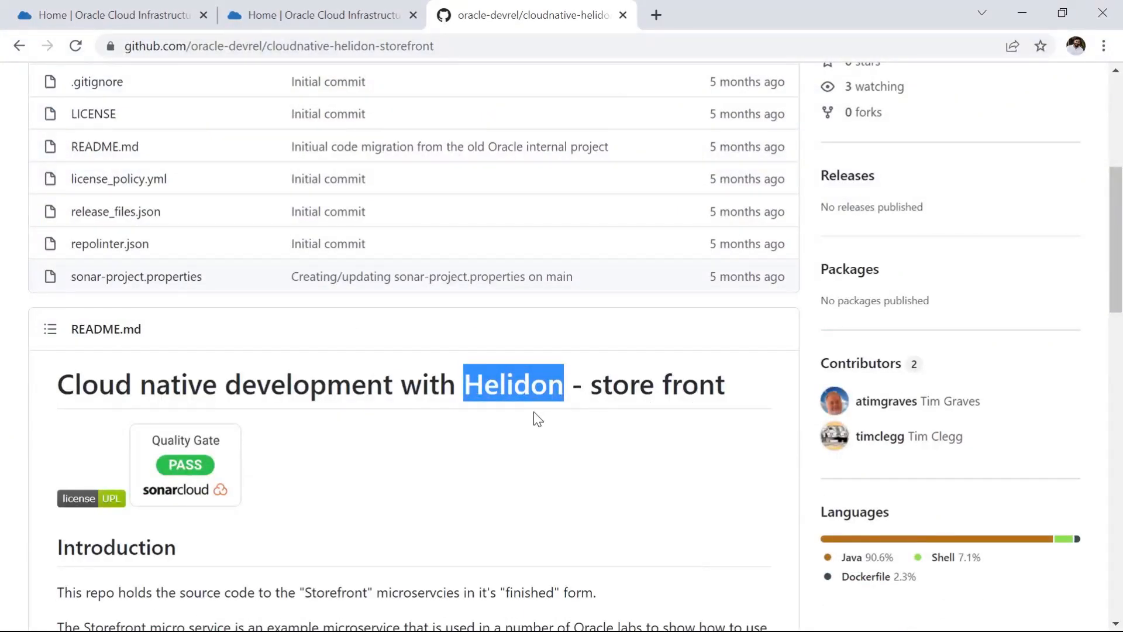
pyautogui.scroll(-4, 389, 399)
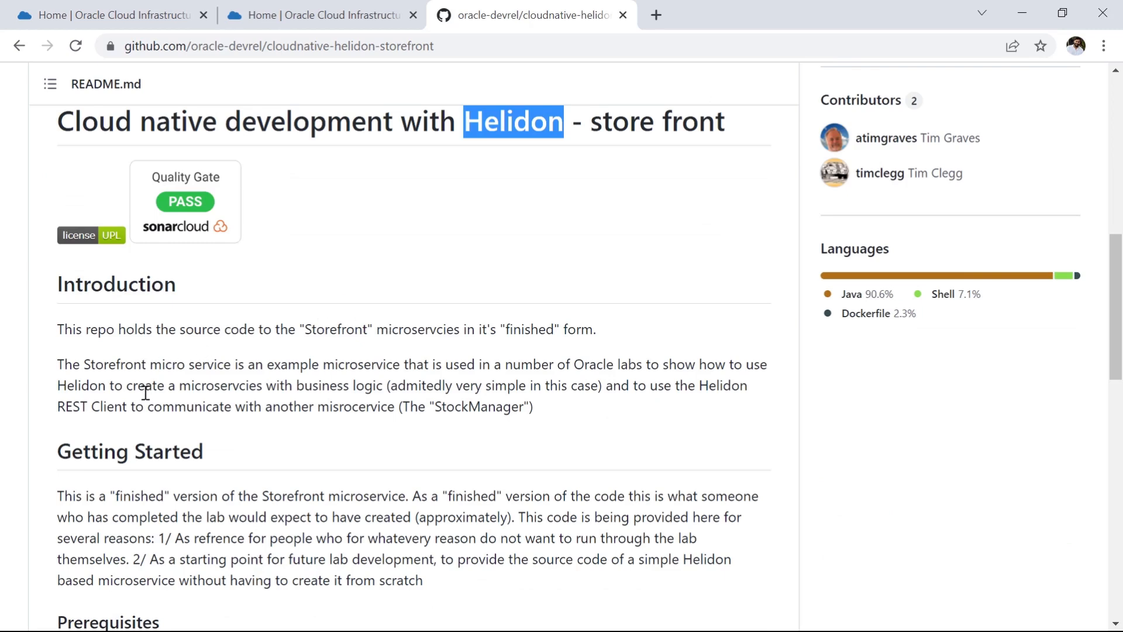
pyautogui.moveTo(254, 369); pyautogui.dragTo(458, 367)
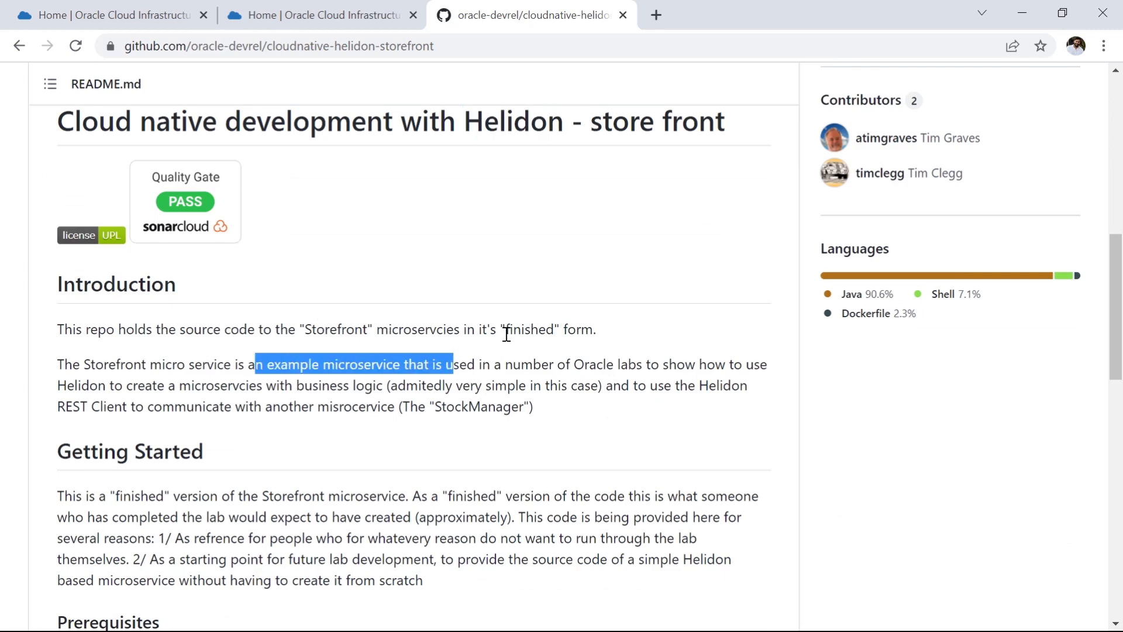
pyautogui.scroll(10, 506, 334)
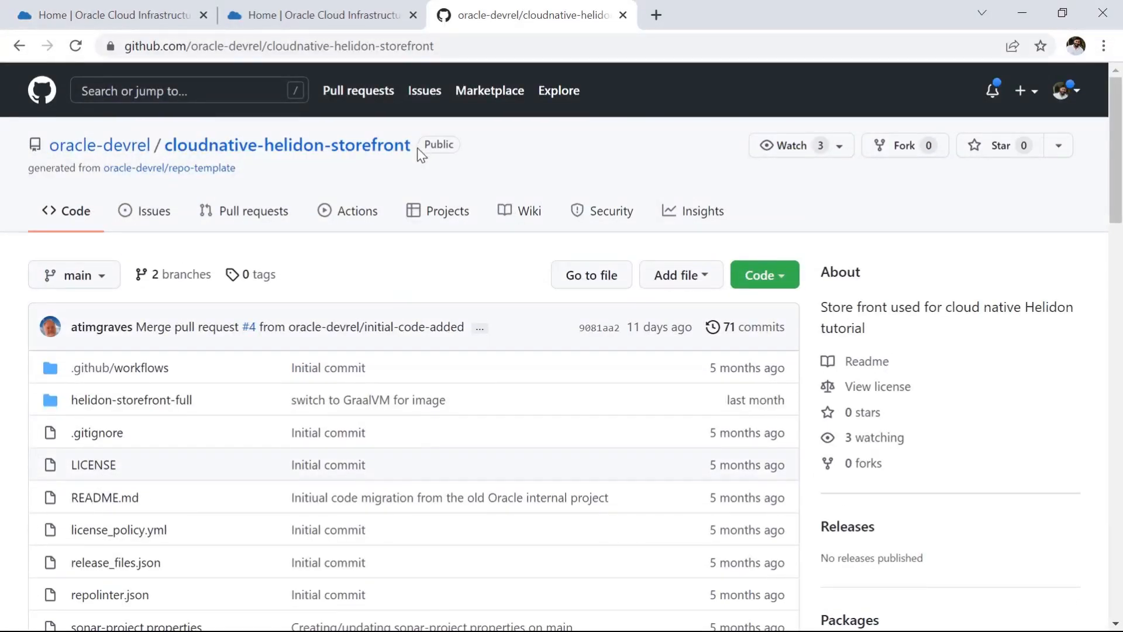
pyautogui.click(788, 285)
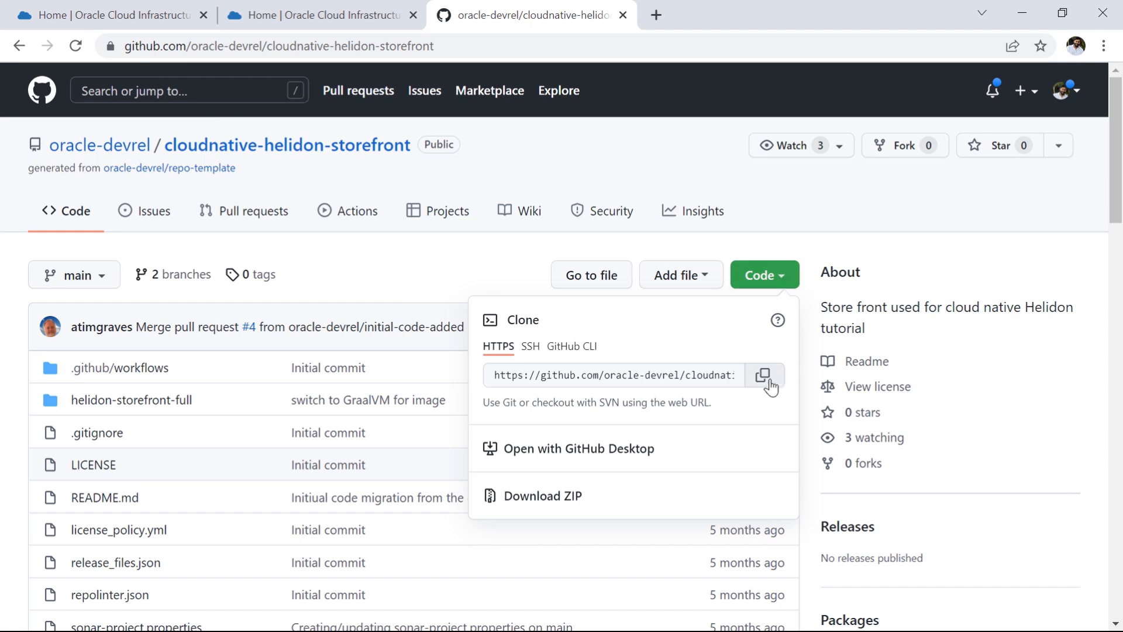
pyautogui.click(765, 378)
pyautogui.click(132, 19)
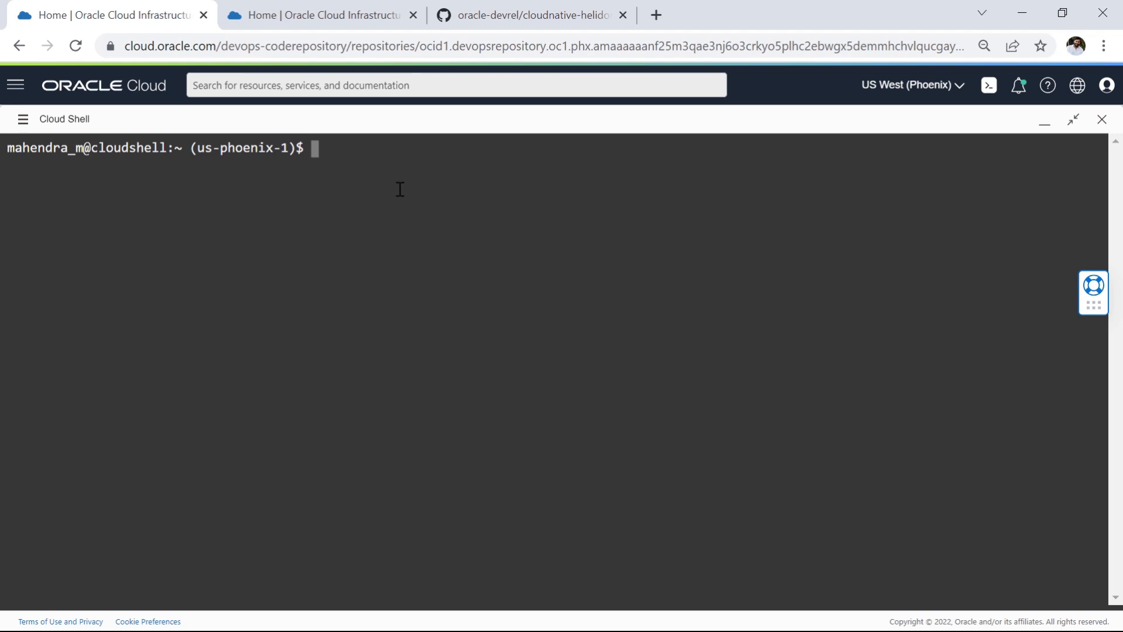
pyautogui.write('git clone')
pyautogui.rightClick(429, 159)
pyautogui.click(472, 294)
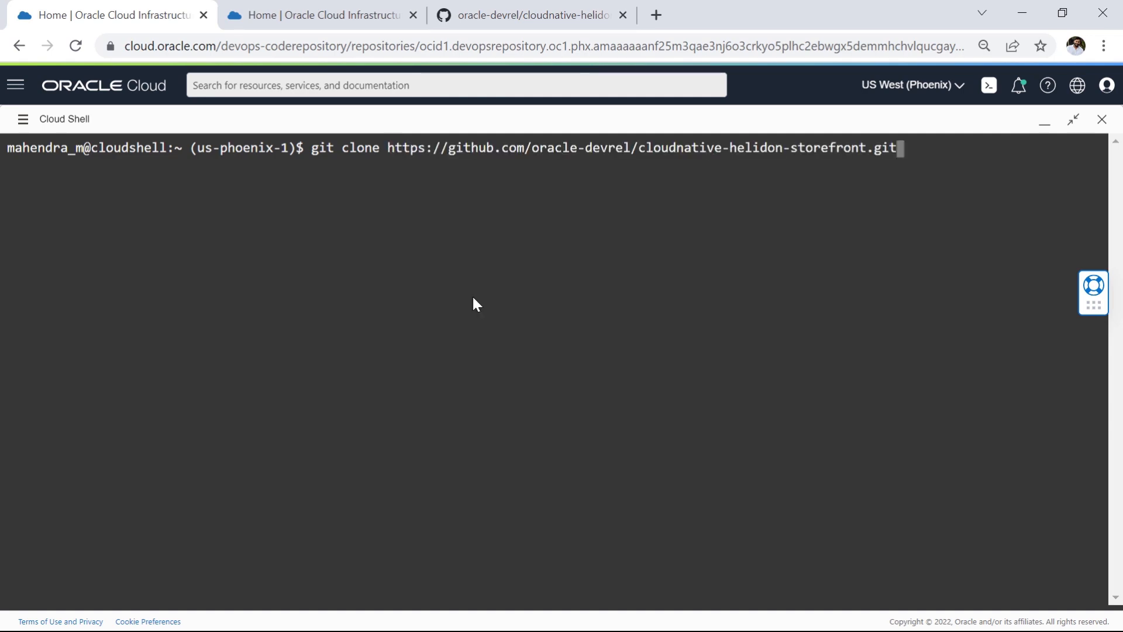
pyautogui.press('Return')
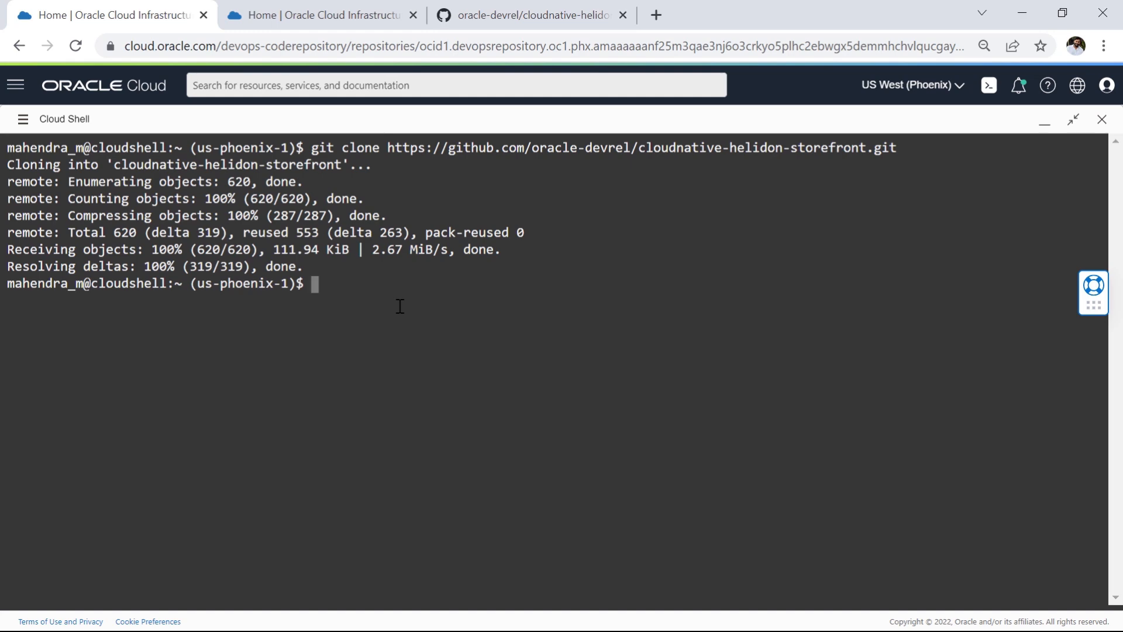
# Step: List the home directory in Cloud Shell, change into cloudnative-helidon-storefront, and list its files
pyautogui.write('ls')
pyautogui.press('Return')
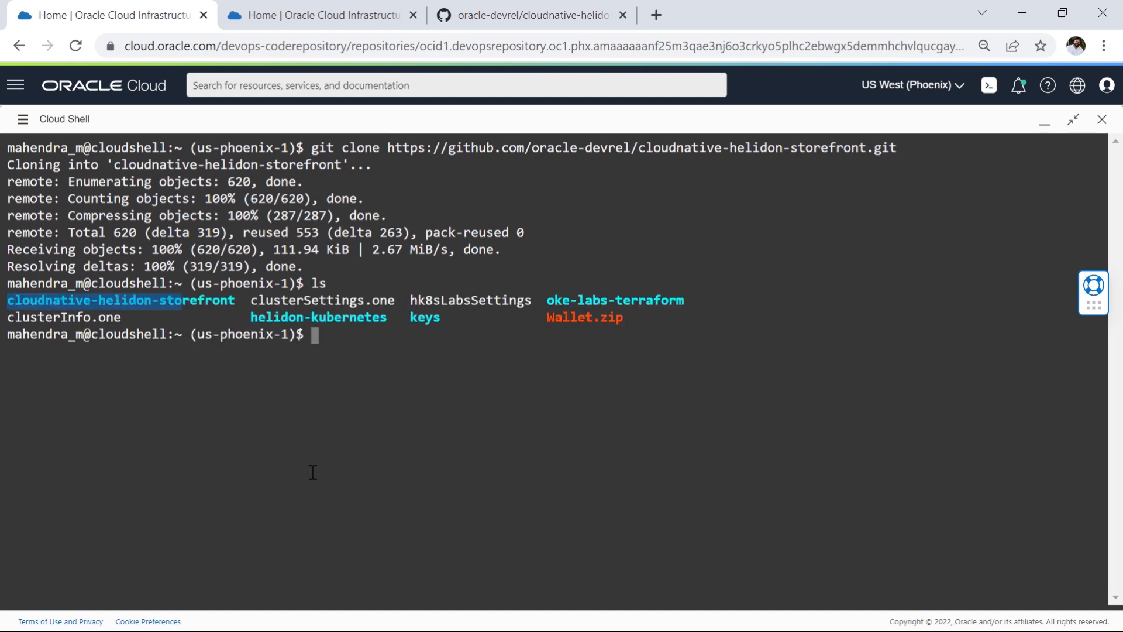
pyautogui.moveTo(11, 298); pyautogui.dragTo(236, 304)
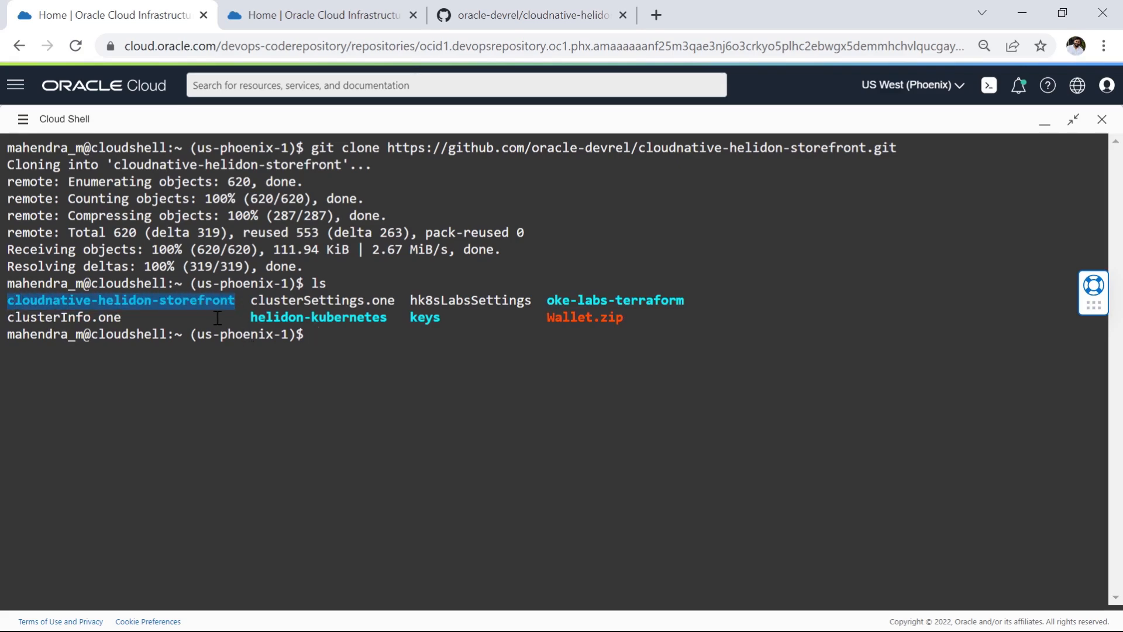
pyautogui.click(349, 344)
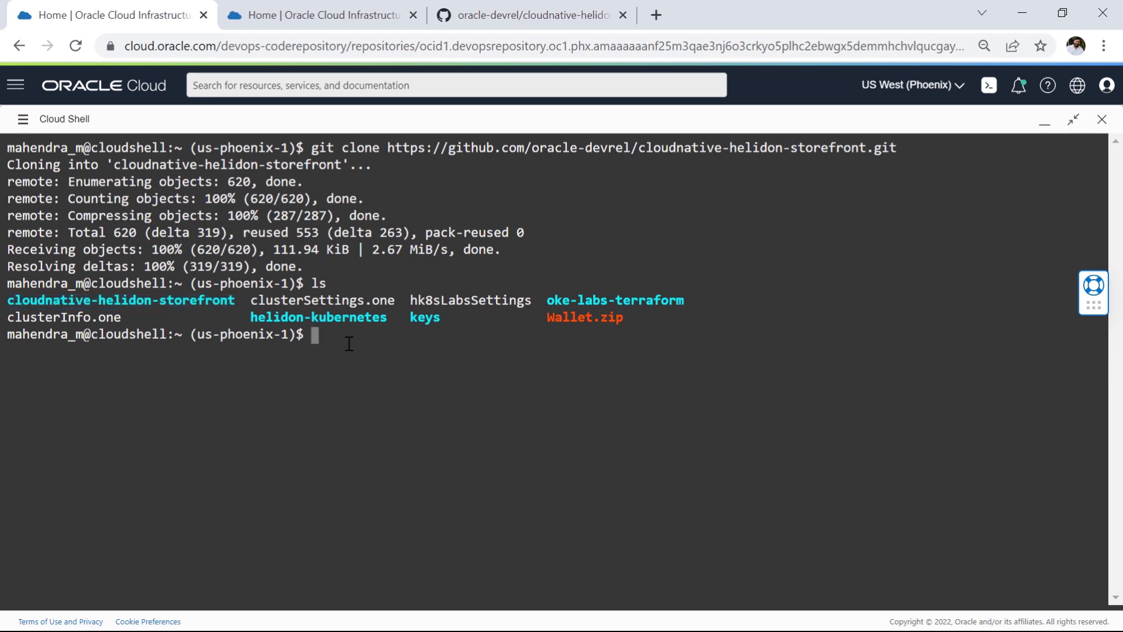
pyautogui.write('cd cloud')
pyautogui.press('Tab')
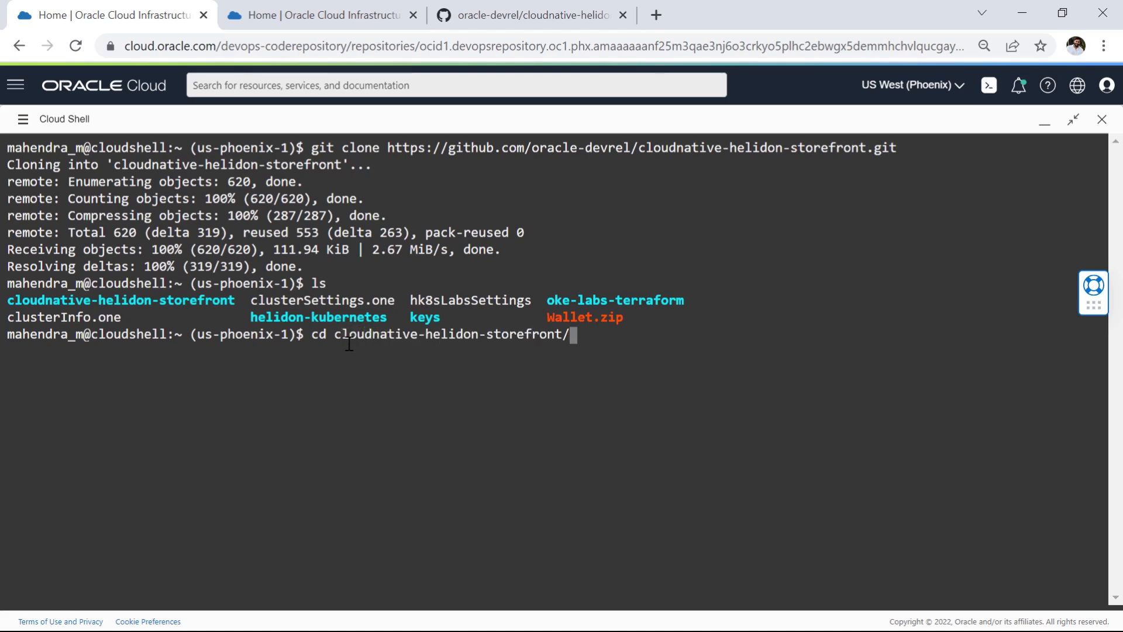
pyautogui.press('Return')
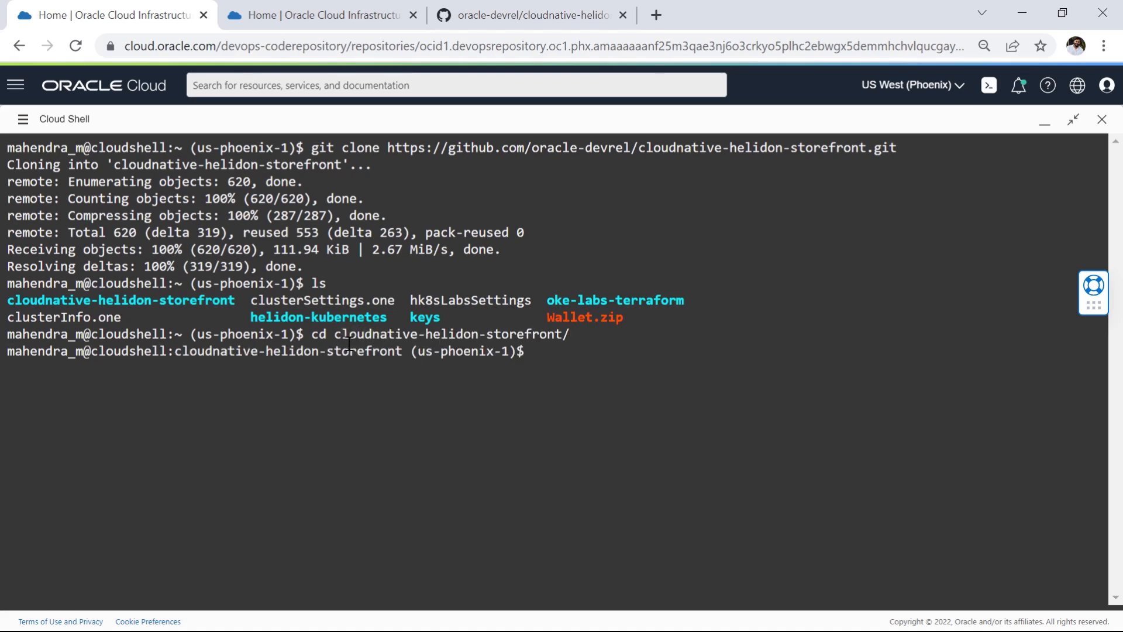
pyautogui.write('ls')
pyautogui.press('Return')
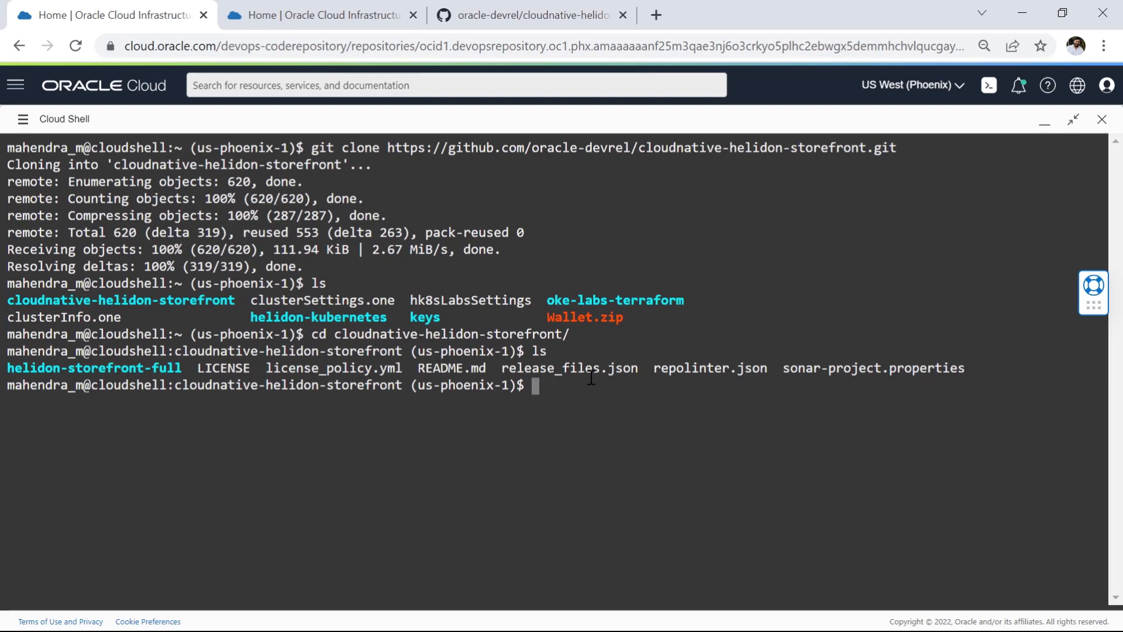
# Step: Configure the local repository's Git user.email and user.name with the user's e-mail address and full name
pyautogui.hotkey('ctrl', 'v')
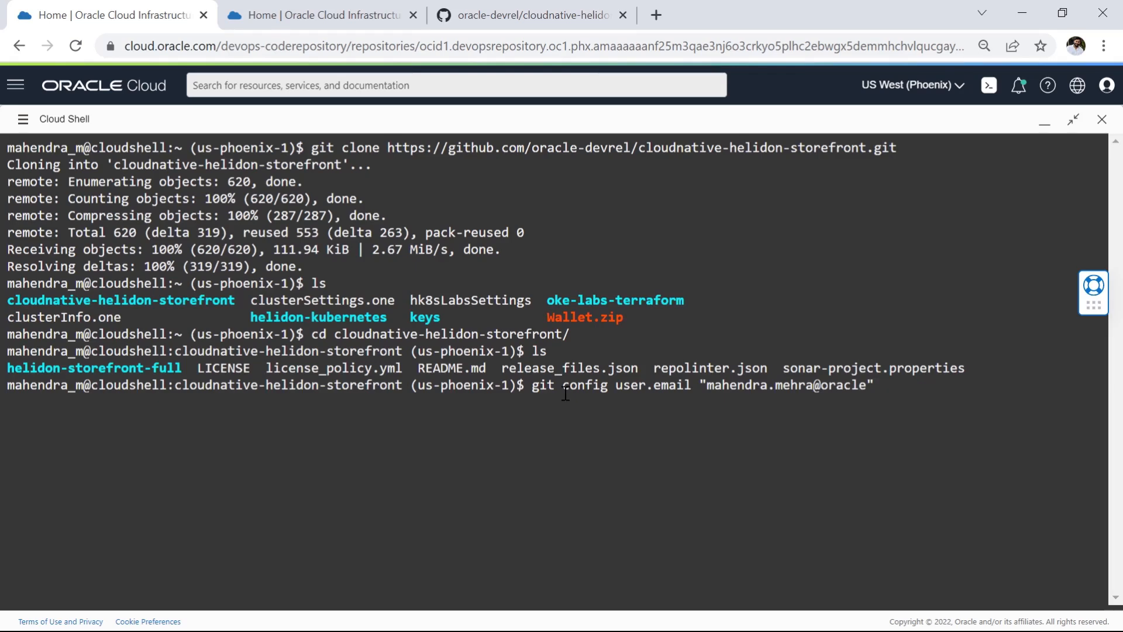
pyautogui.press('Return')
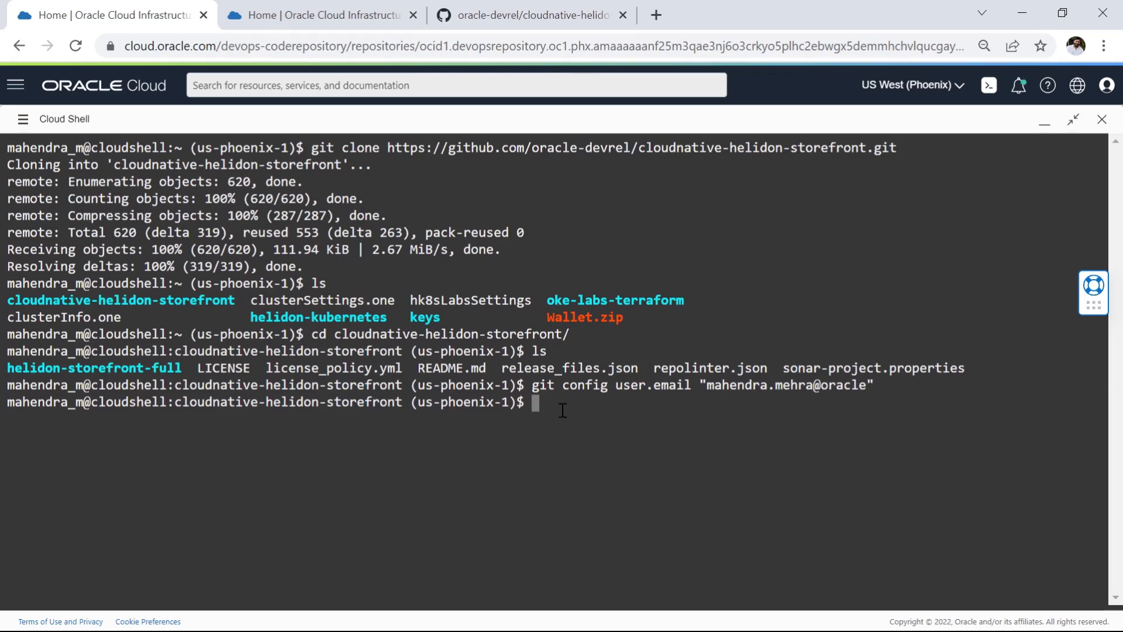
pyautogui.hotkey('ctrl', 'v')
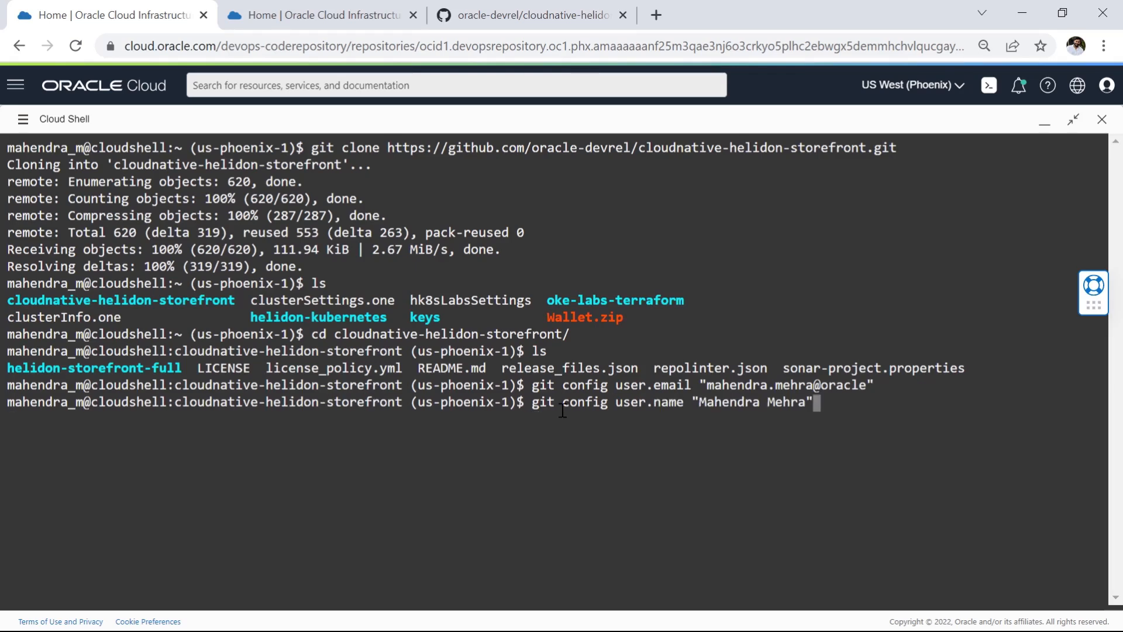
pyautogui.press('Return')
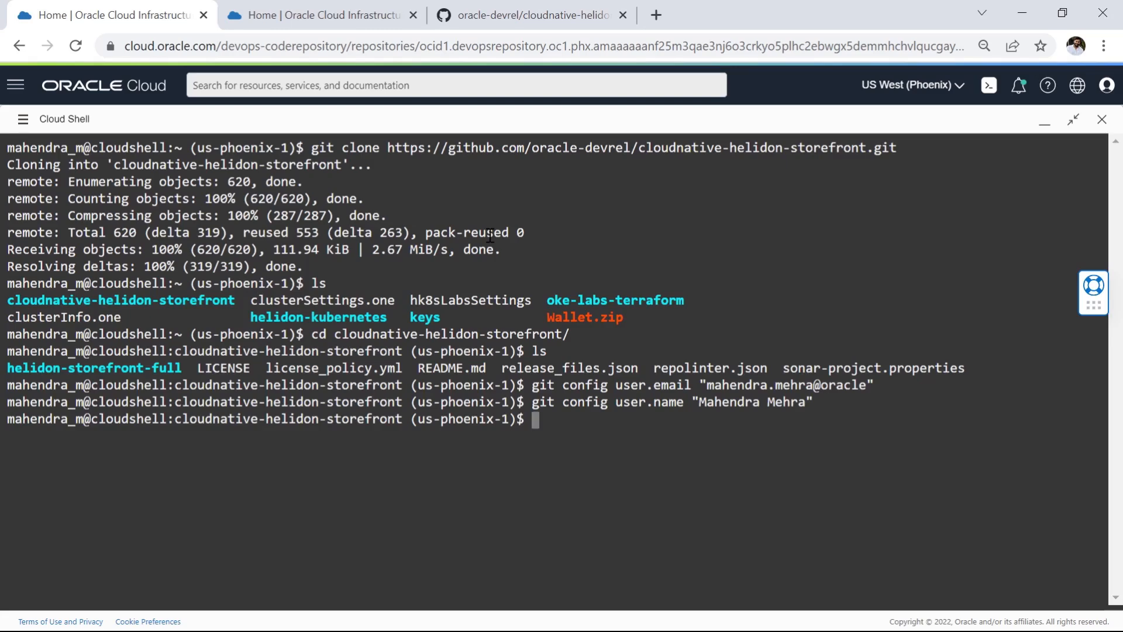
# Step: Copy the SSH clone URL of the cloudnative-storefront-helidon repository and add it as a Git remote named devops in Cloud Shell
pyautogui.click(309, 22)
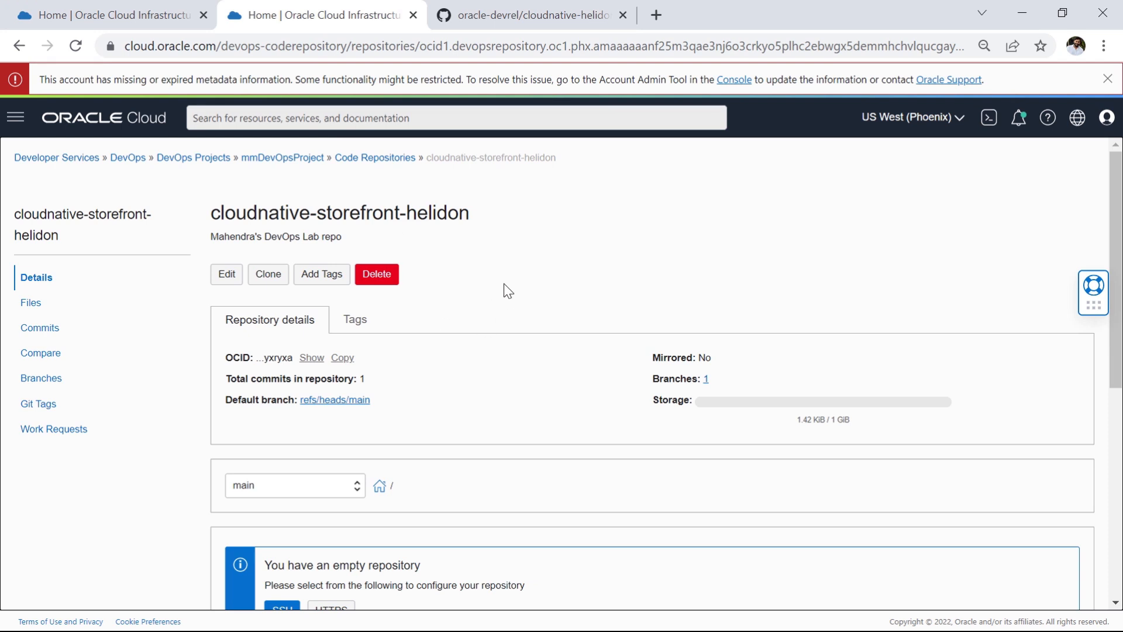
pyautogui.click(268, 277)
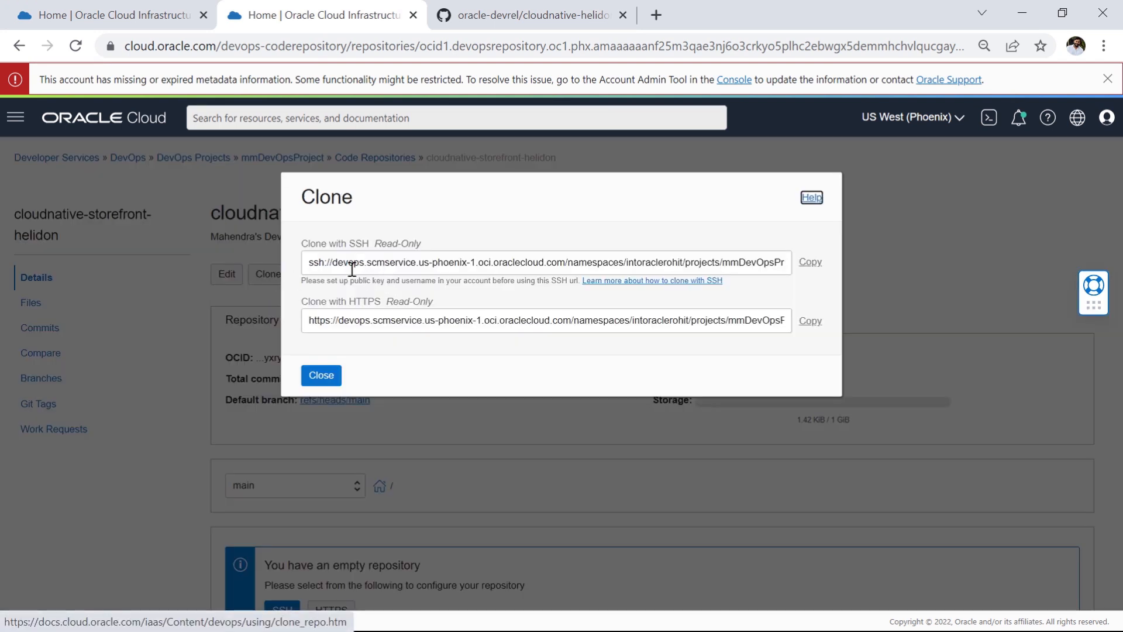
pyautogui.click(810, 261)
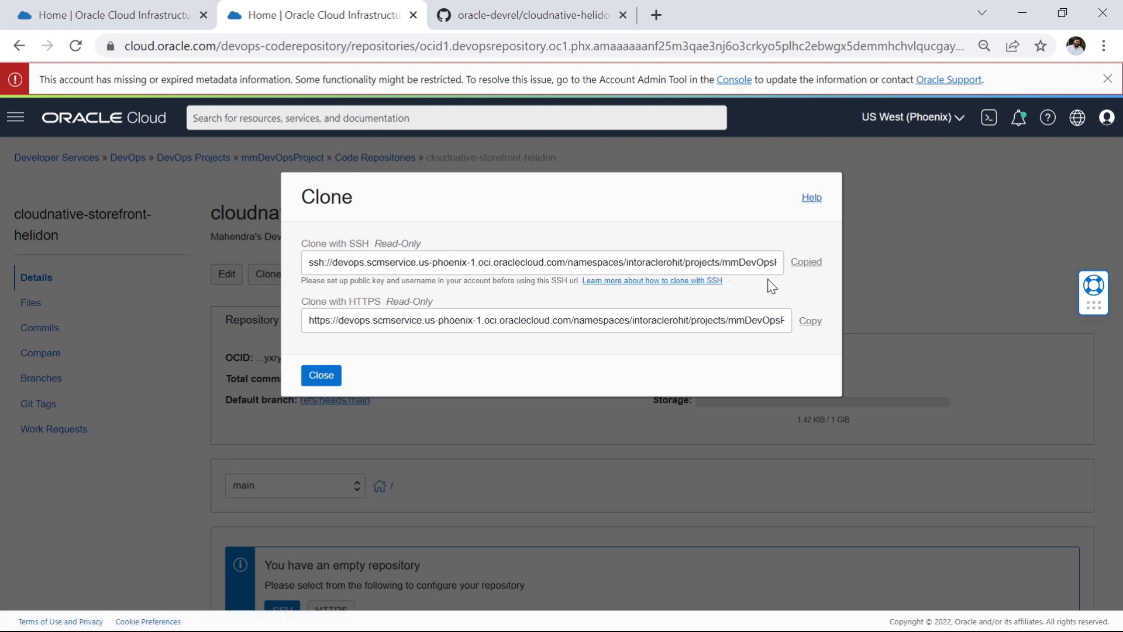
pyautogui.click(321, 378)
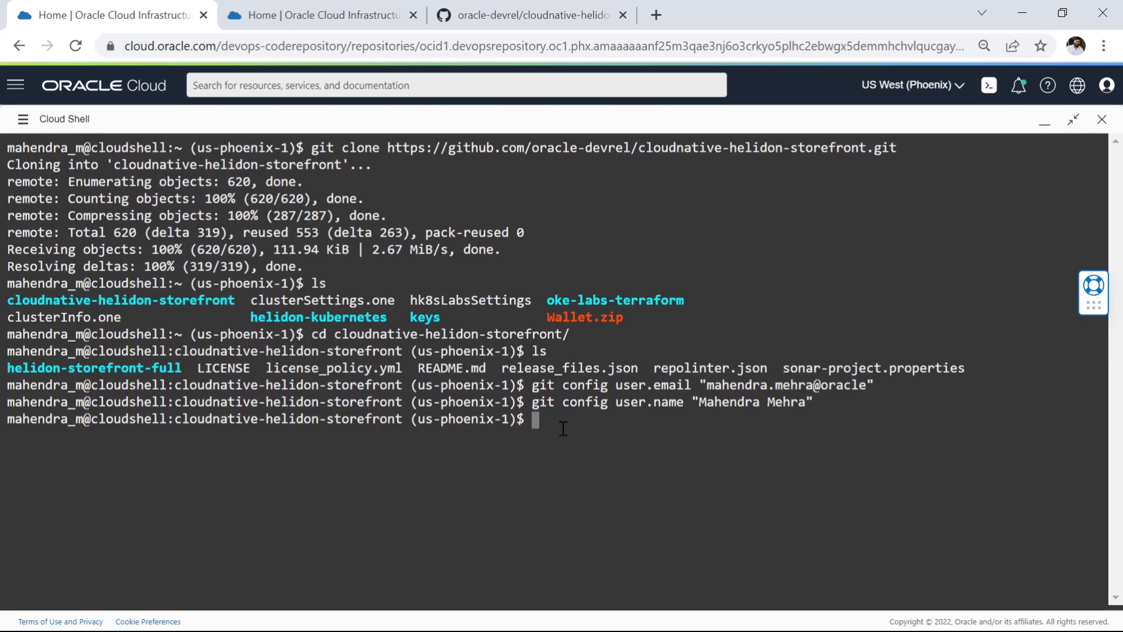
pyautogui.hotkey('ctrl', 'v')
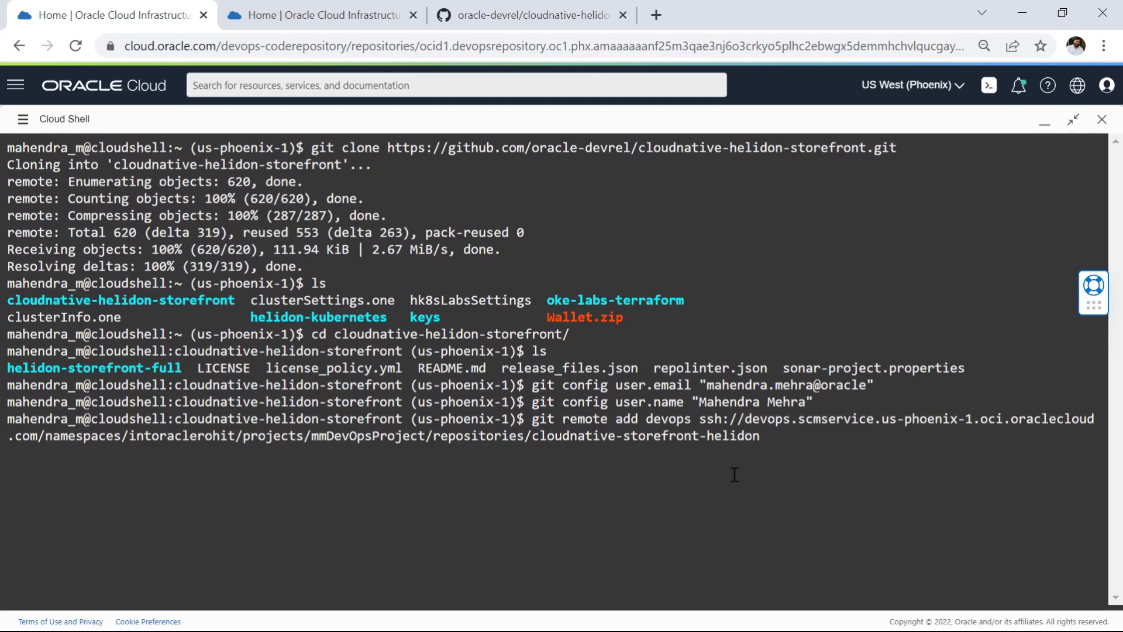
pyautogui.press('Return')
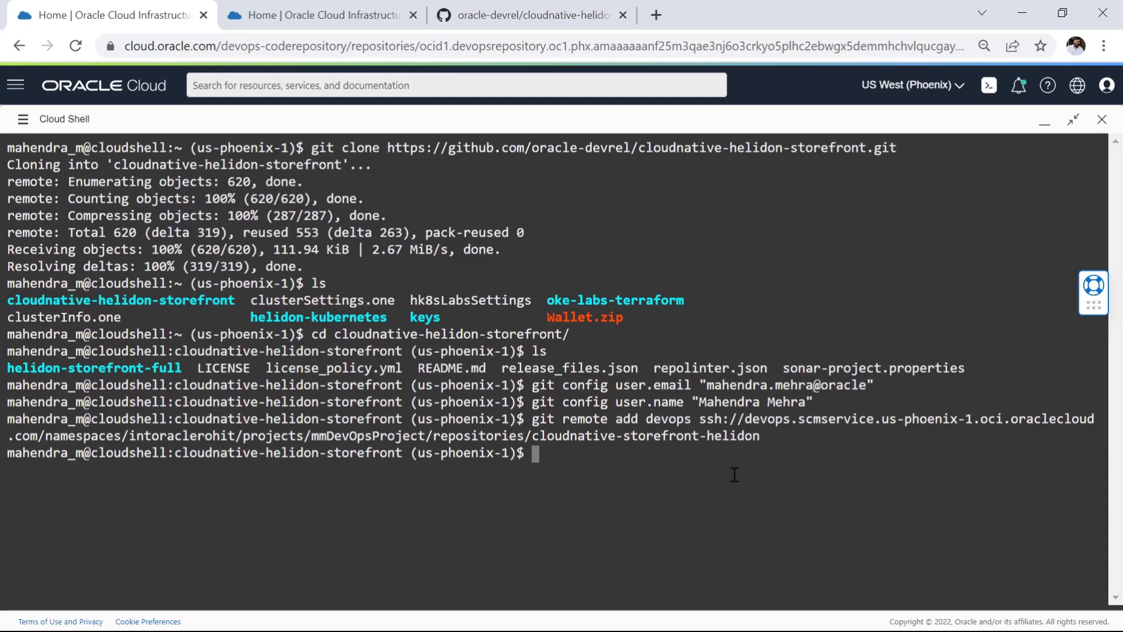
# Step: List the Git remotes of the local repository and highlight the devops entry
pyautogui.write('git remote')
pyautogui.press('Return')
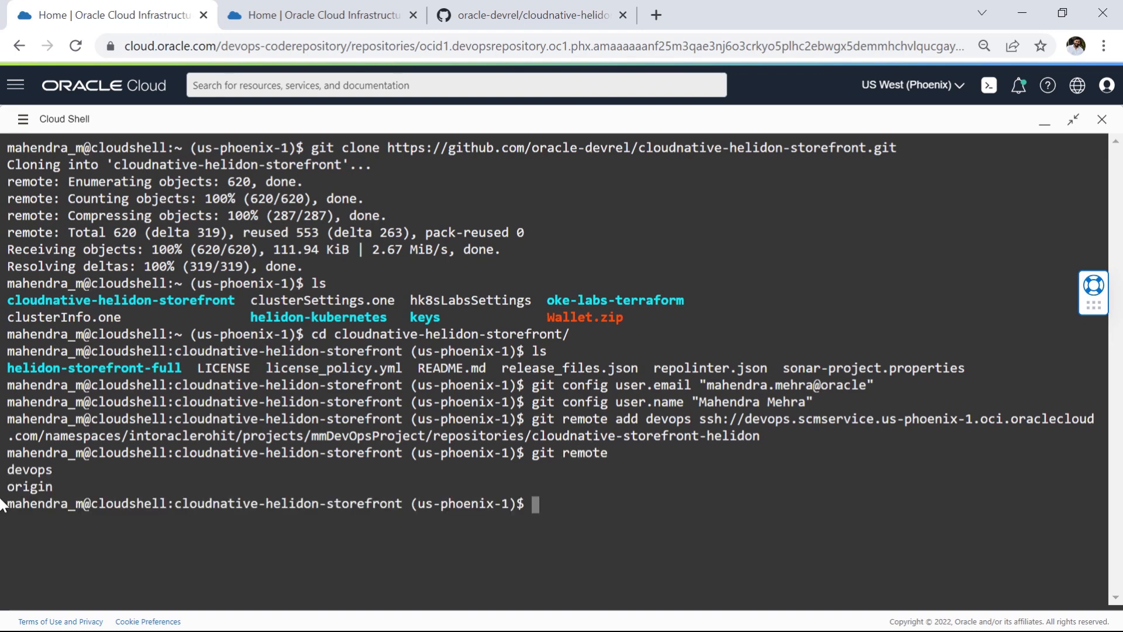
pyautogui.moveTo(8, 470); pyautogui.dragTo(52, 472)
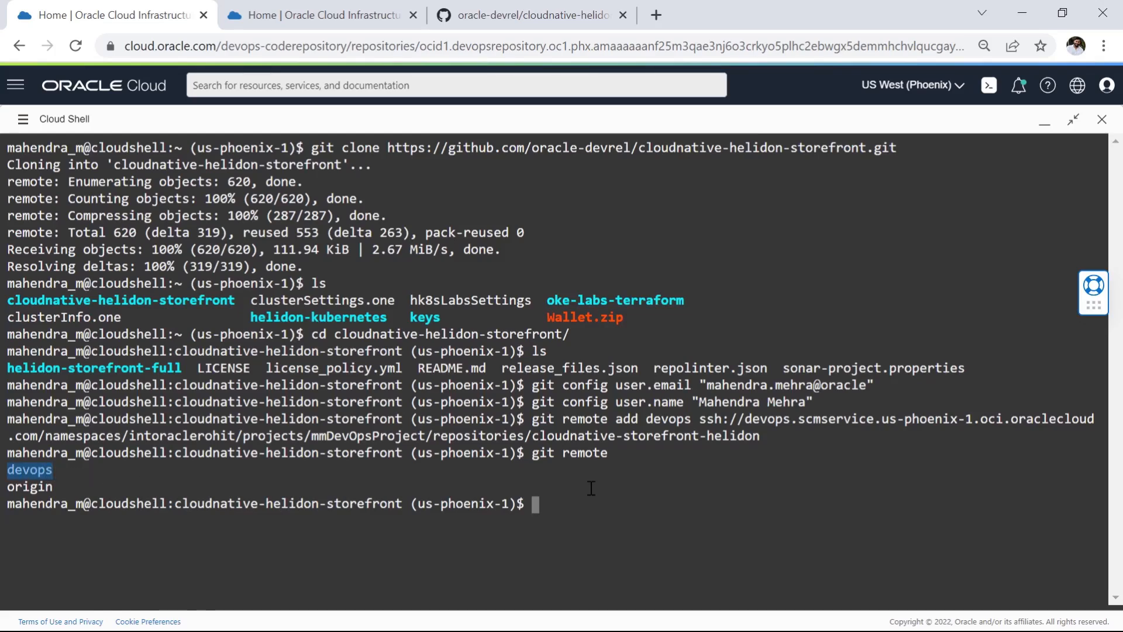
# Step: Clear the terminal and push the main branch to the devops remote
pyautogui.hotkey('ctrl', 'l')
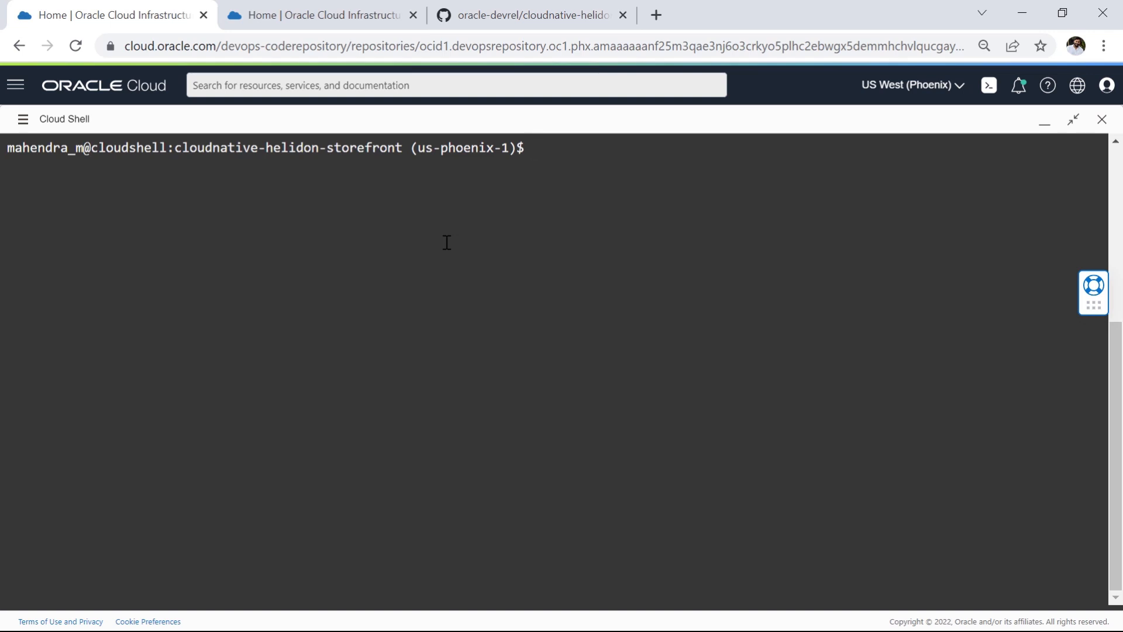
pyautogui.write('git push devops main')
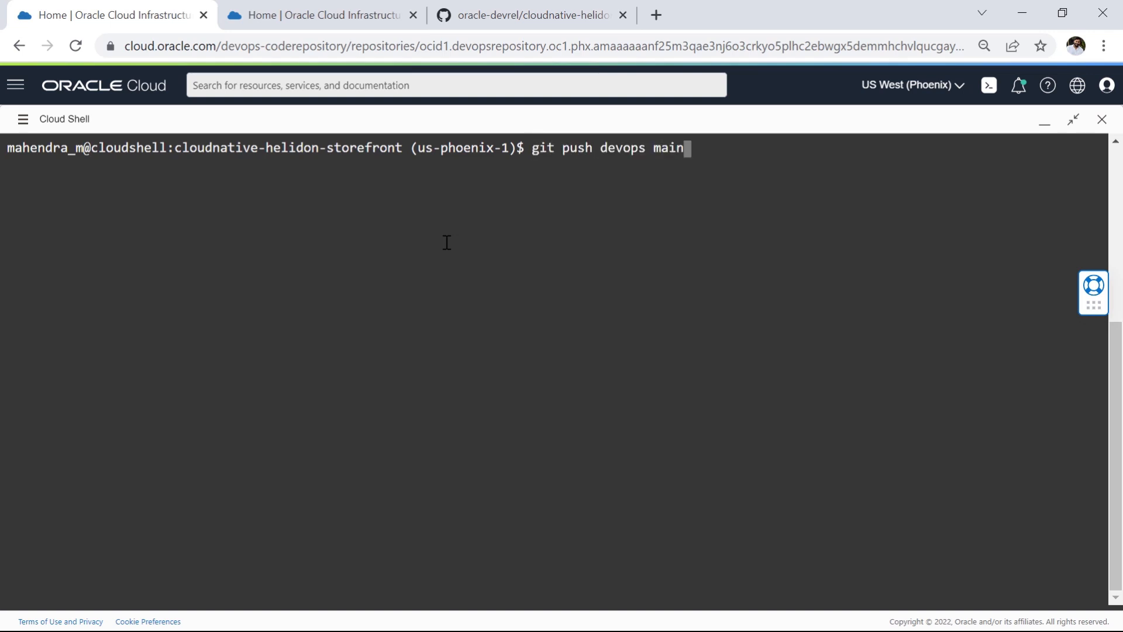
pyautogui.press('Return')
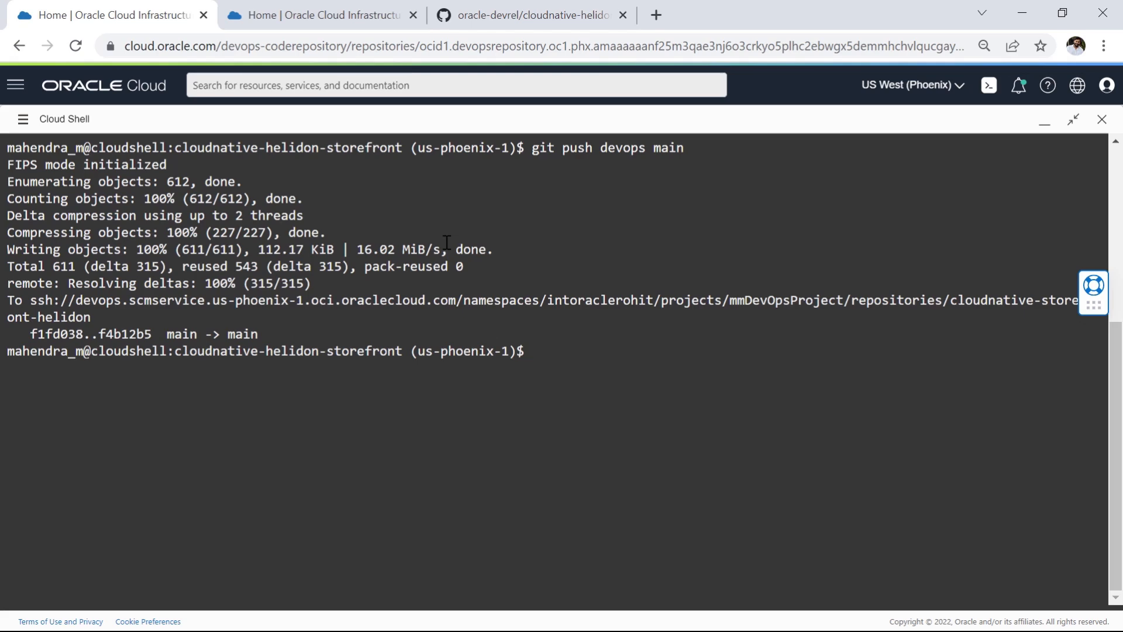
# Step: Examine the file listing and latest commit of the main branch in the OCI cloudnative-storefront-helidon repository
pyautogui.click(322, 15)
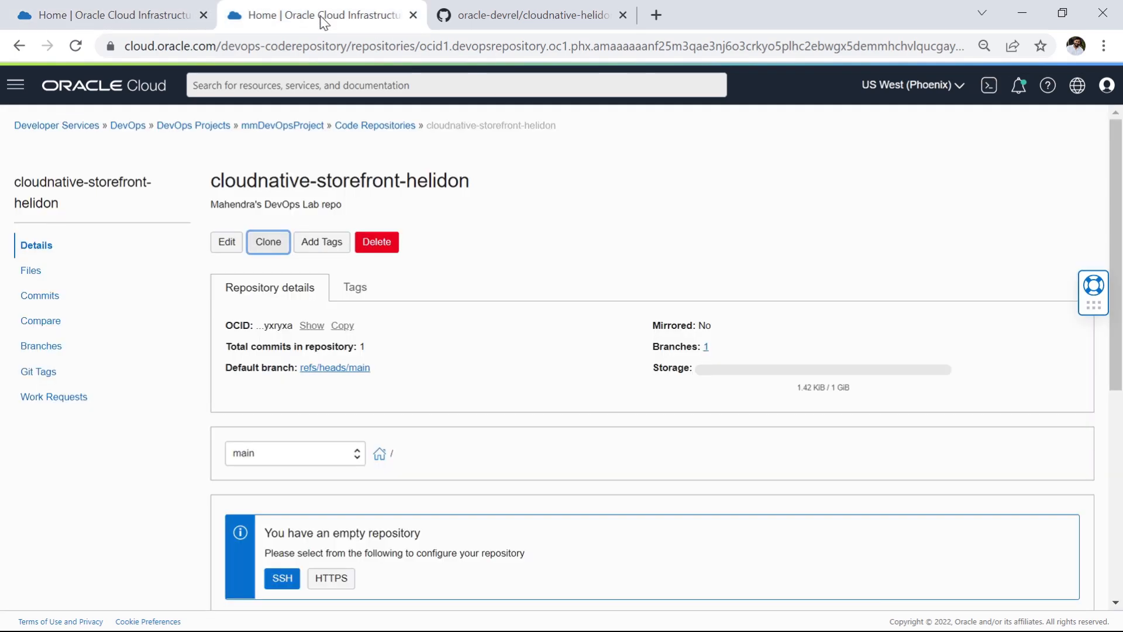
pyautogui.scroll(-5, 404, 408)
pyautogui.scroll(5, 404, 408)
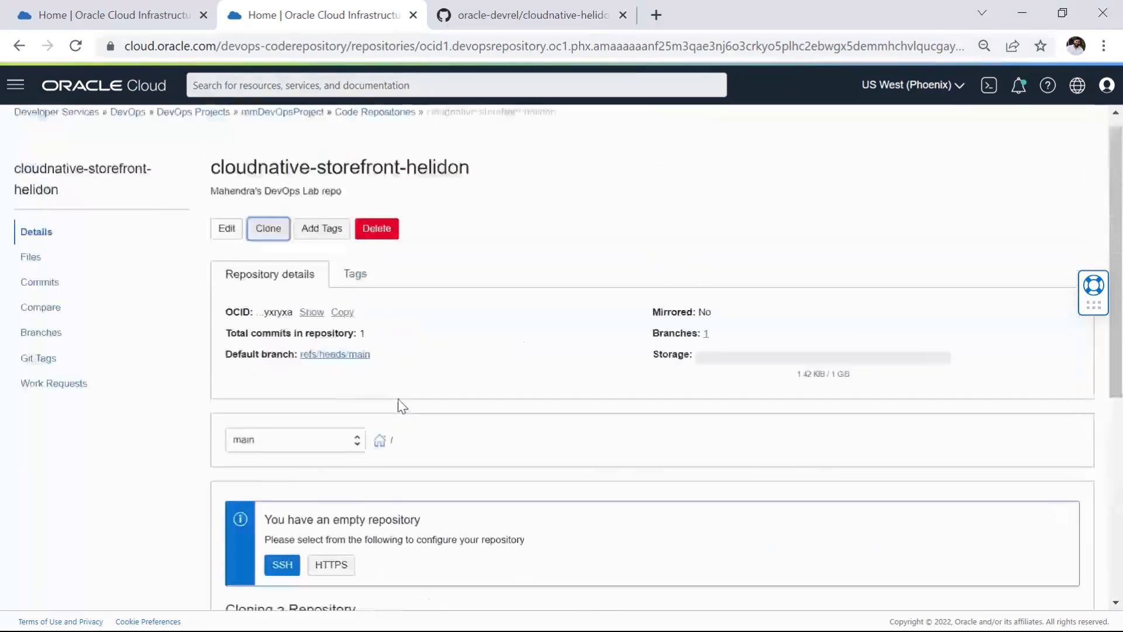
pyautogui.click(32, 271)
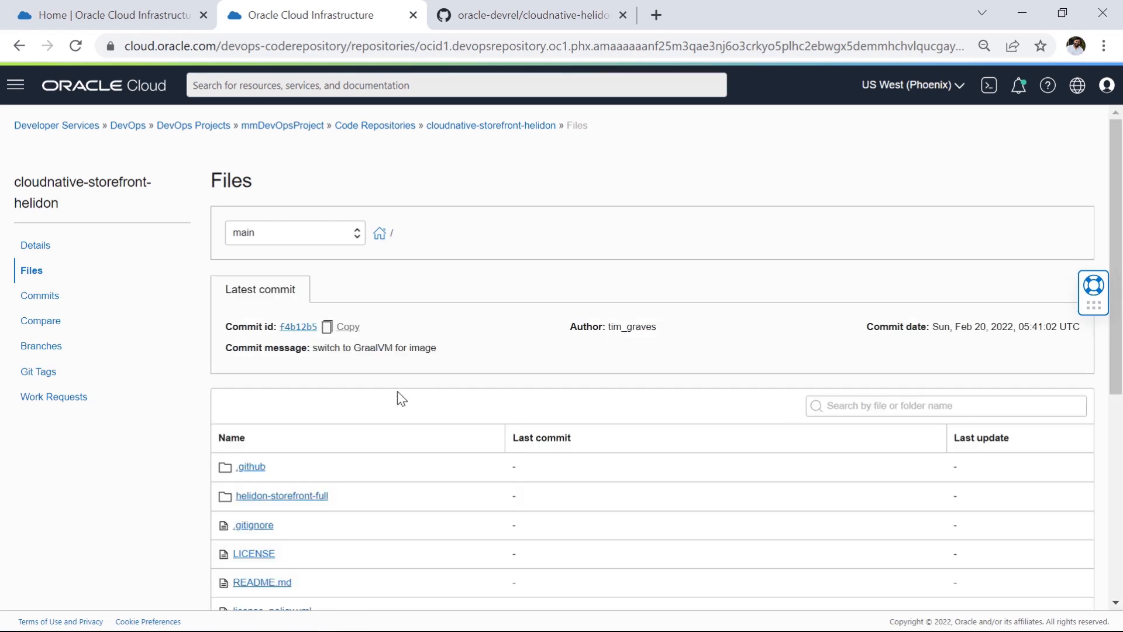
pyautogui.scroll(-3, 395, 399)
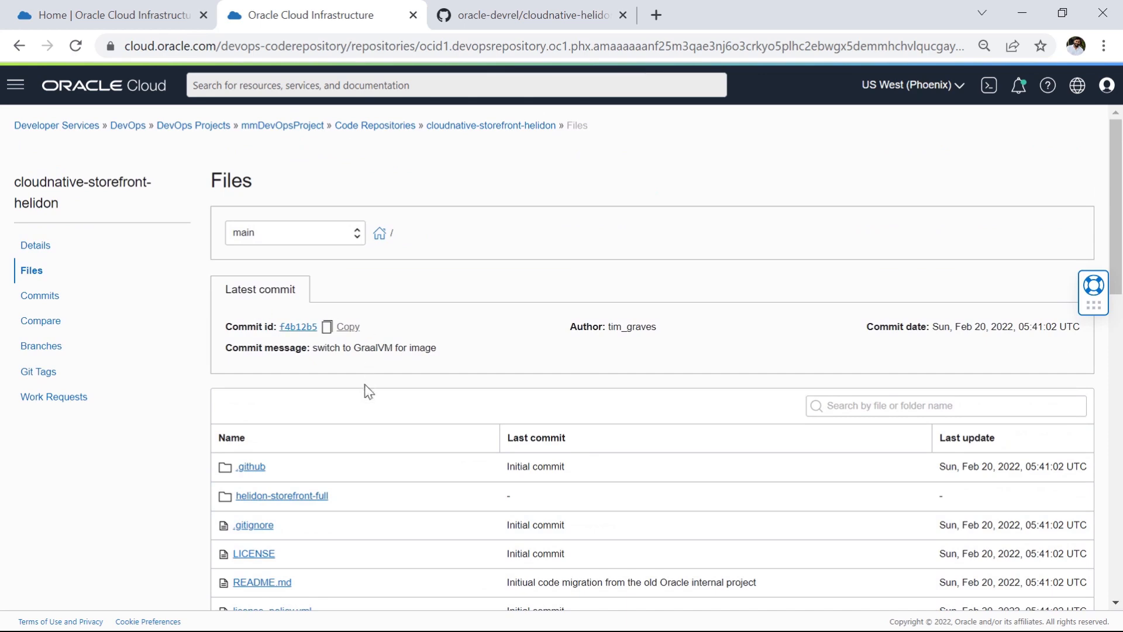
pyautogui.scroll(-3, 357, 410)
pyautogui.scroll(3, 258, 486)
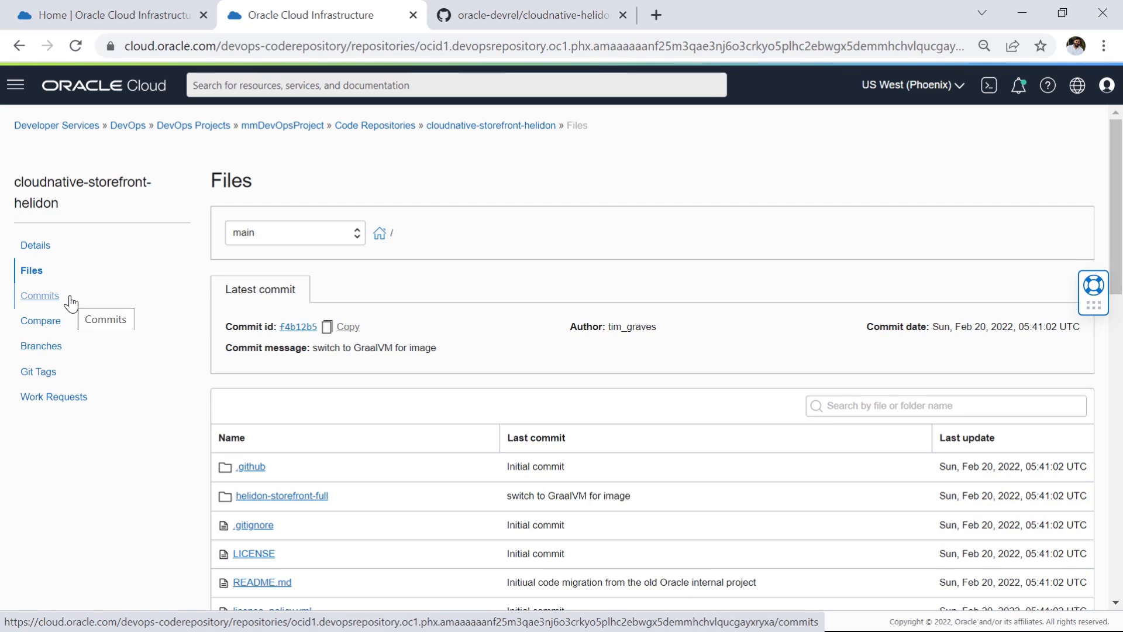
# Step: Review the commit history of the main branch in the OCI code repository
pyautogui.click(47, 298)
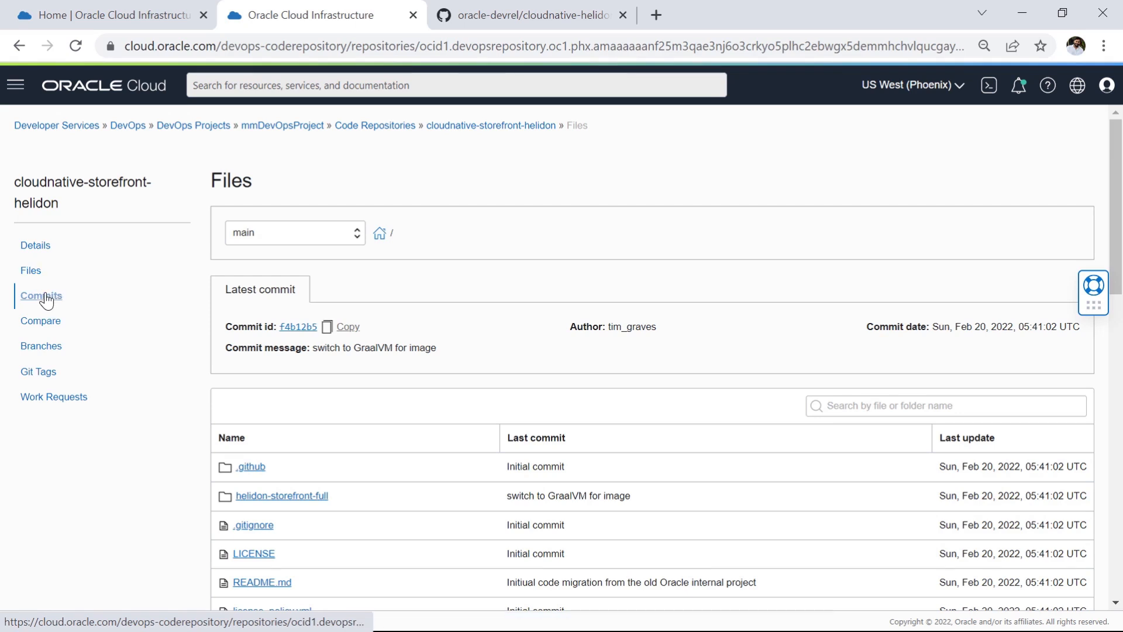
pyautogui.scroll(-3, 367, 398)
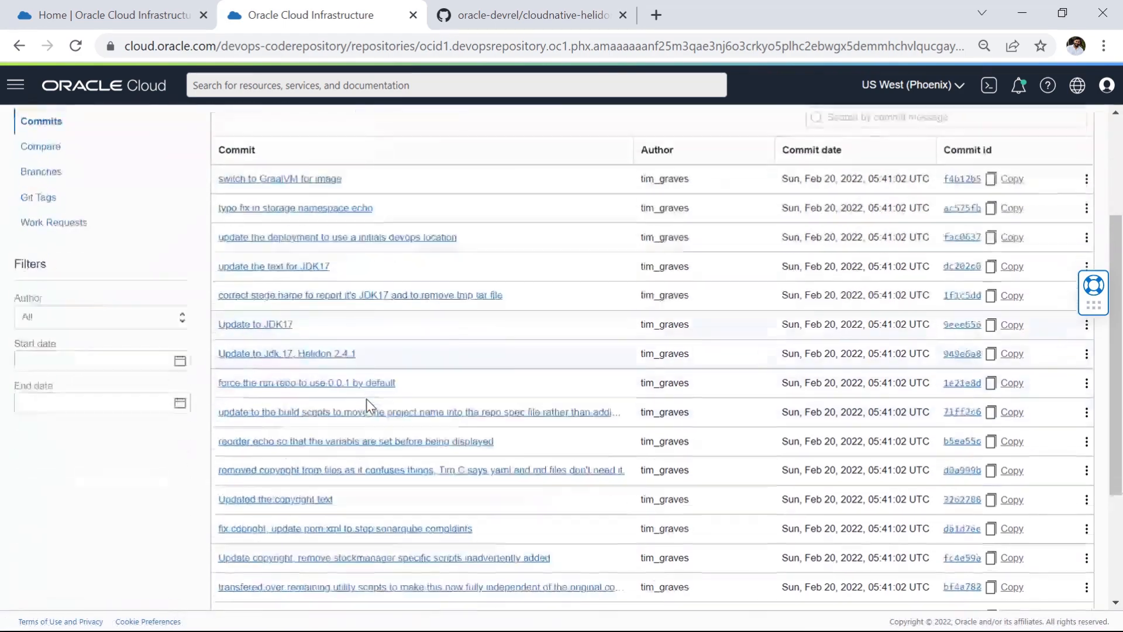
pyautogui.scroll(2, 359, 398)
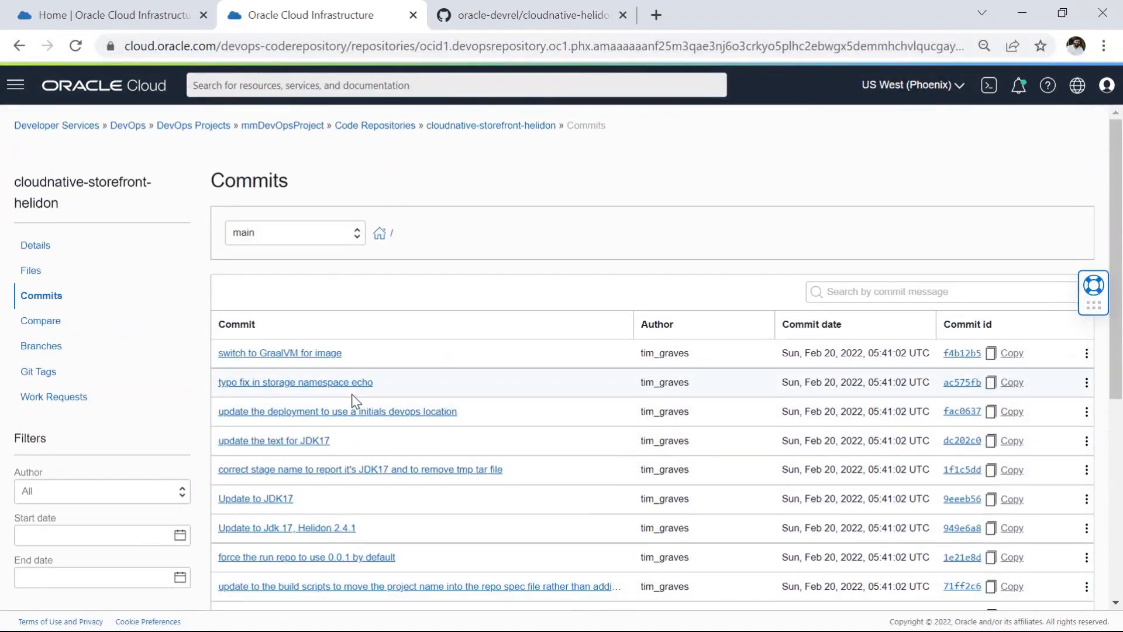
pyautogui.scroll(1, 351, 401)
# Step: View the repository's Compare, Branches and Git Tags pages
pyautogui.click(41, 321)
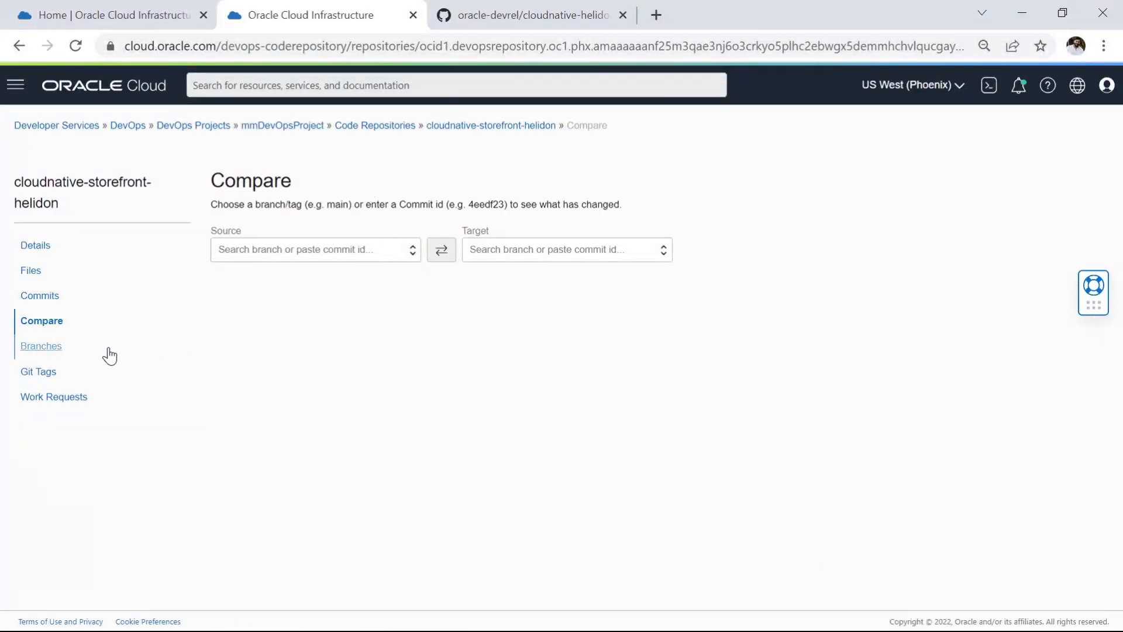
pyautogui.click(47, 347)
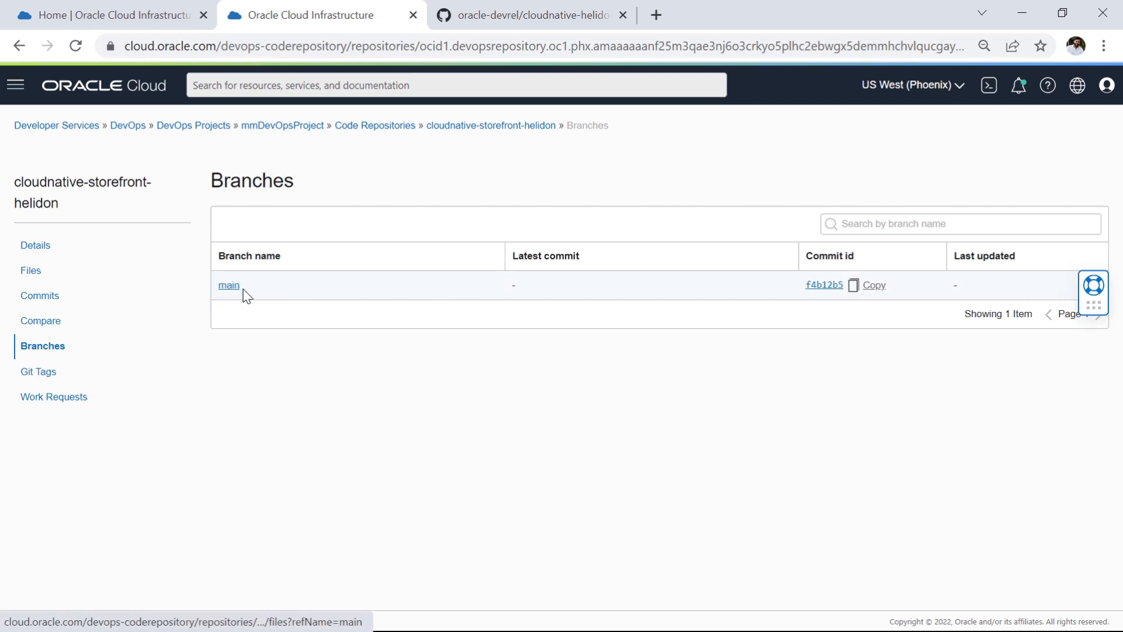
pyautogui.click(40, 374)
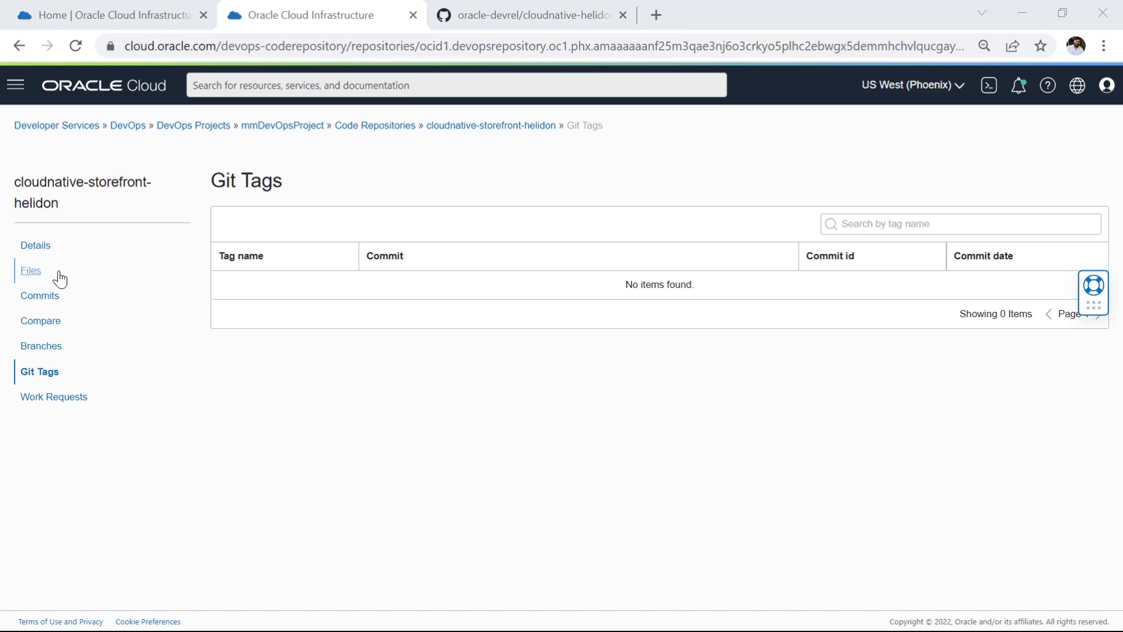
# Step: Browse the repository files to the folder helidon-storefront-full/src/main/java/com/oracle/labs/helidon/storefront
pyautogui.click(32, 273)
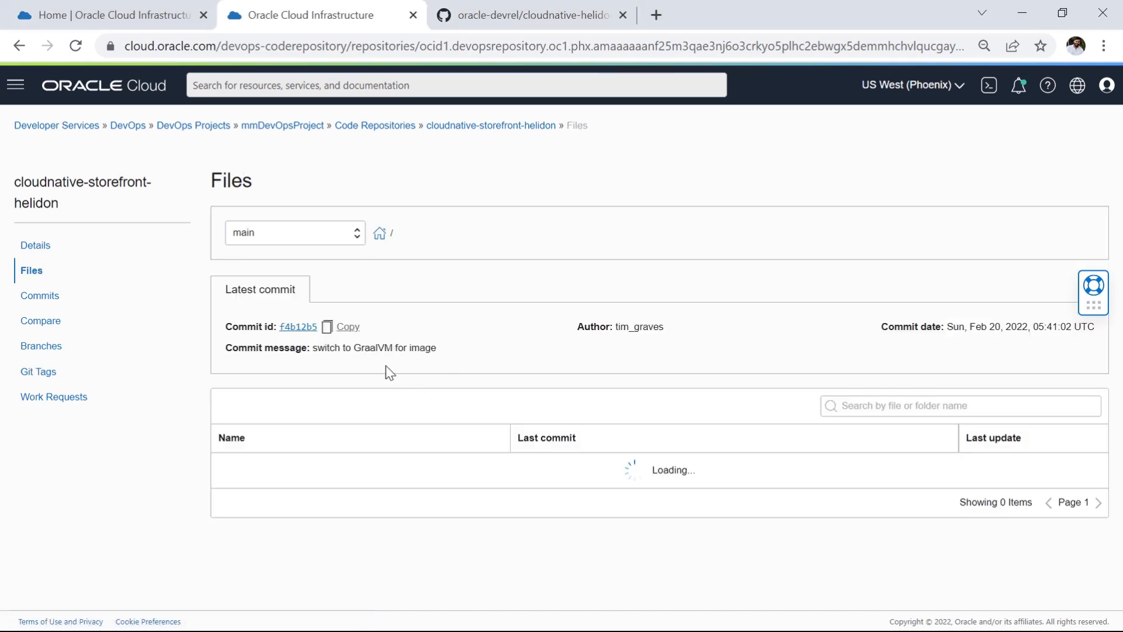
pyautogui.scroll(-3, 373, 351)
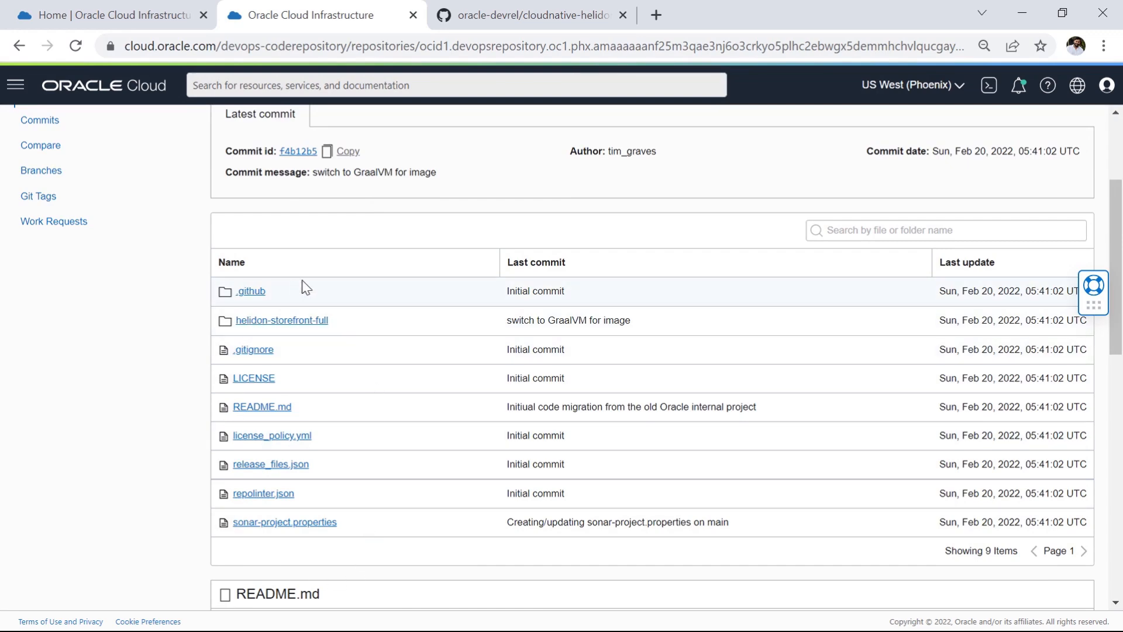
pyautogui.click(283, 322)
pyautogui.scroll(-3, 389, 401)
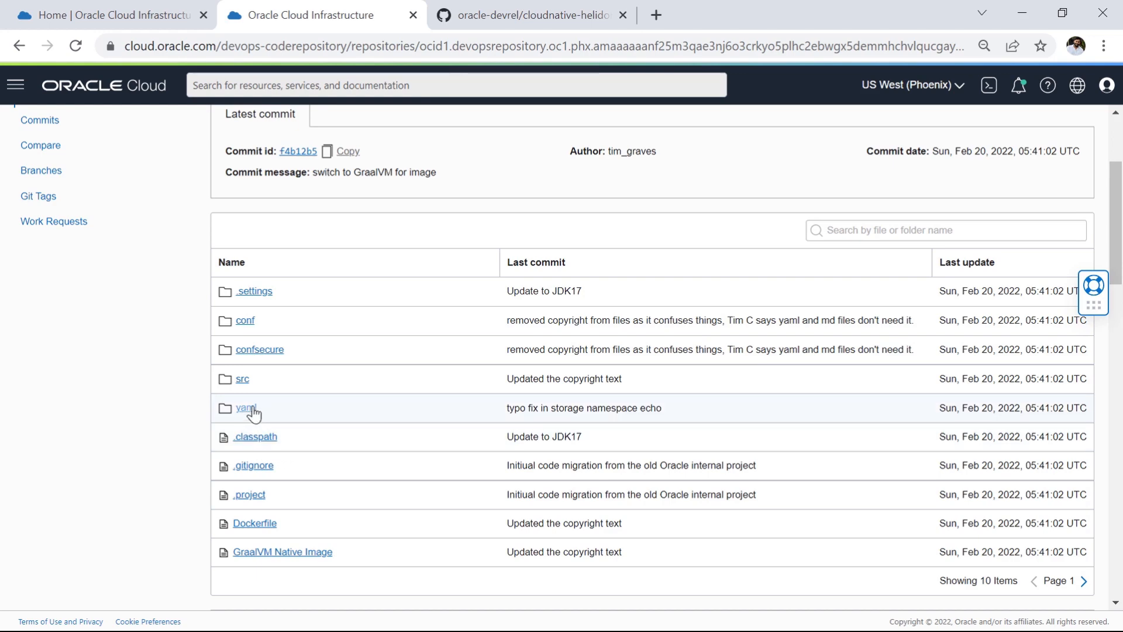
pyautogui.click(243, 382)
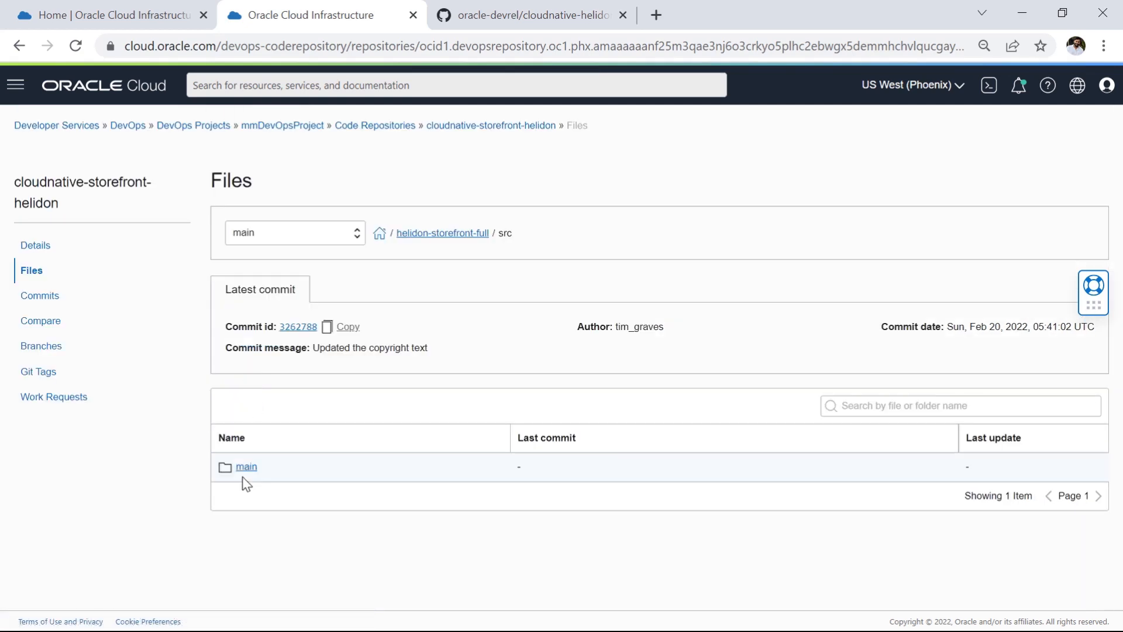
pyautogui.click(246, 468)
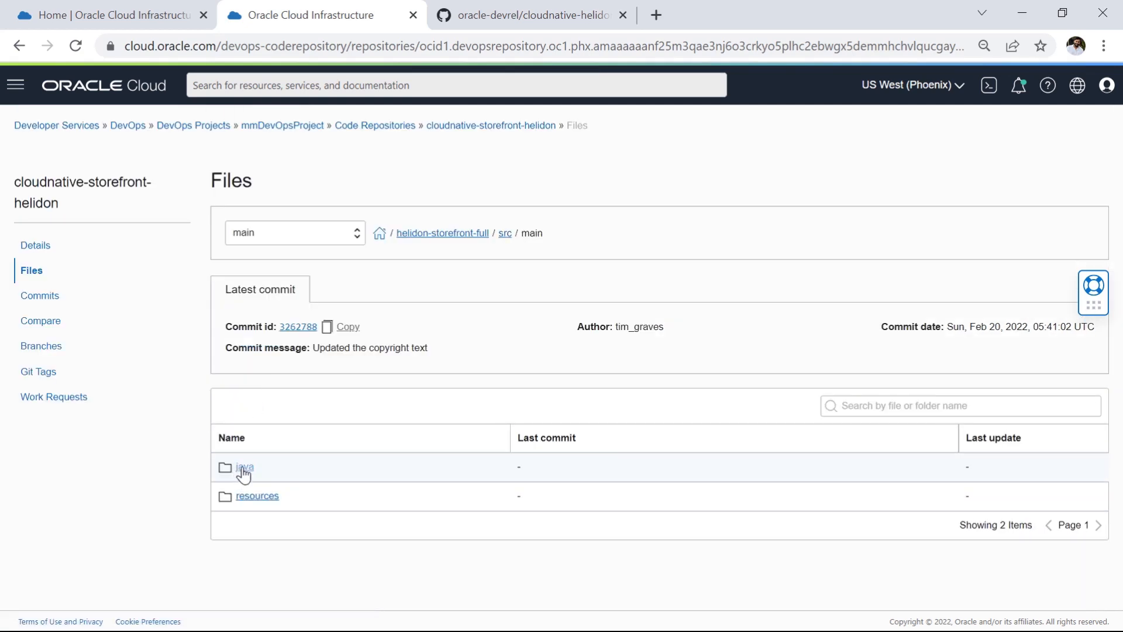
pyautogui.click(244, 467)
pyautogui.click(245, 467)
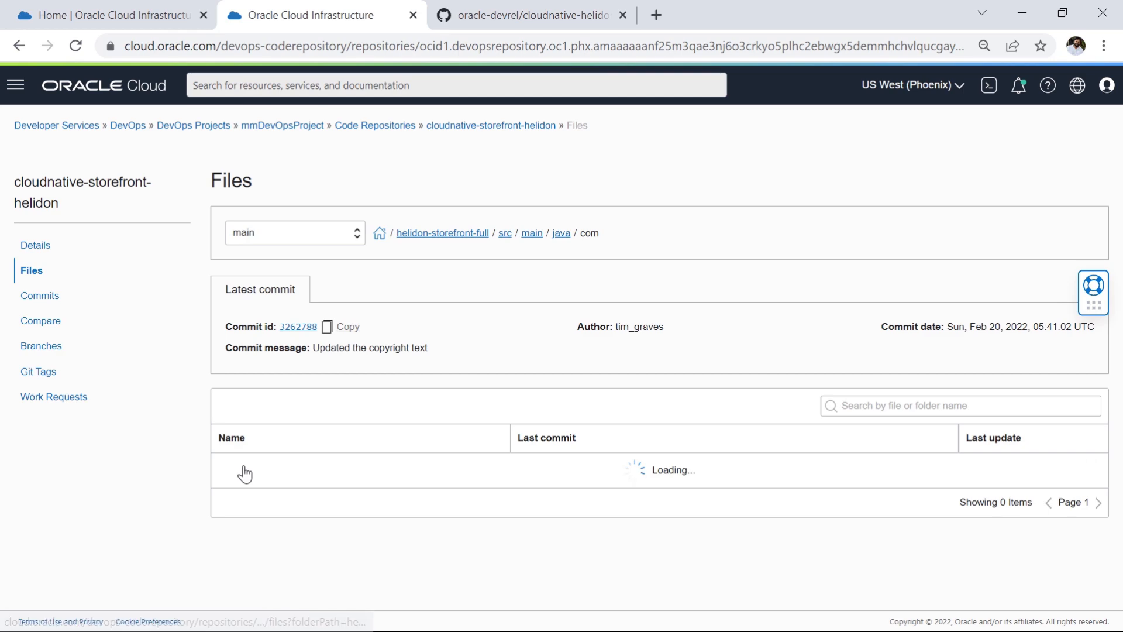
pyautogui.click(246, 468)
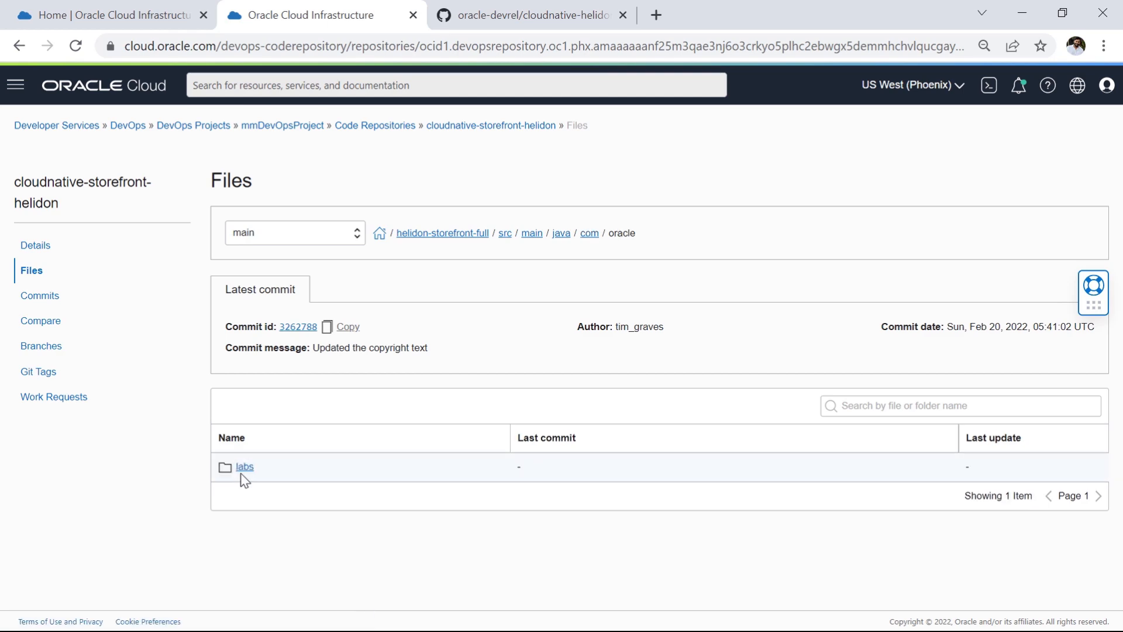
pyautogui.click(245, 468)
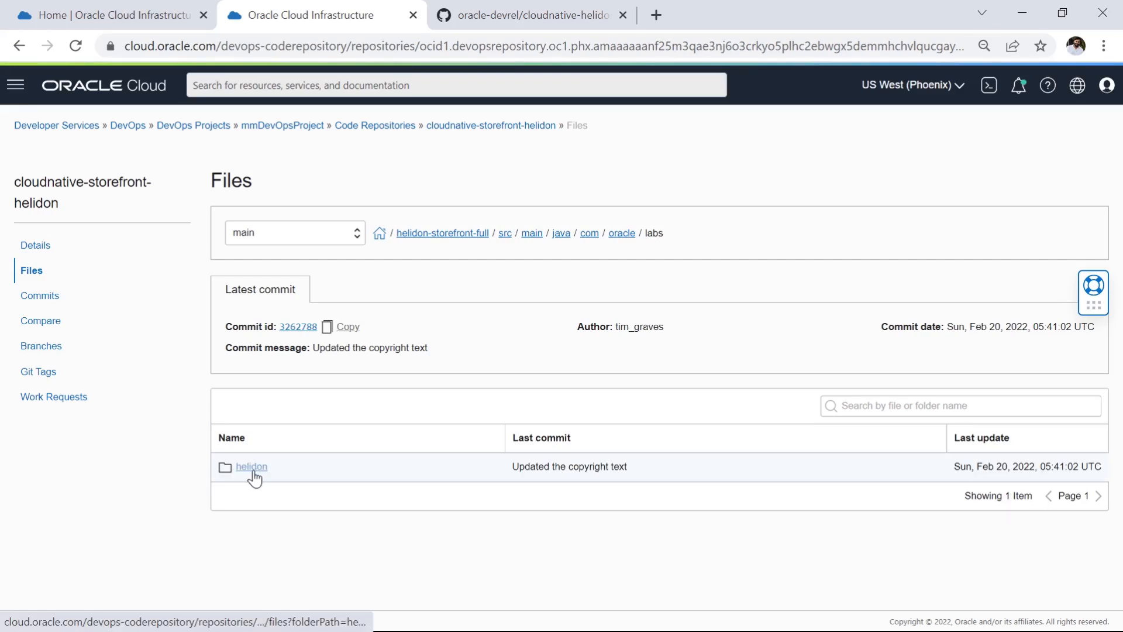
pyautogui.click(255, 468)
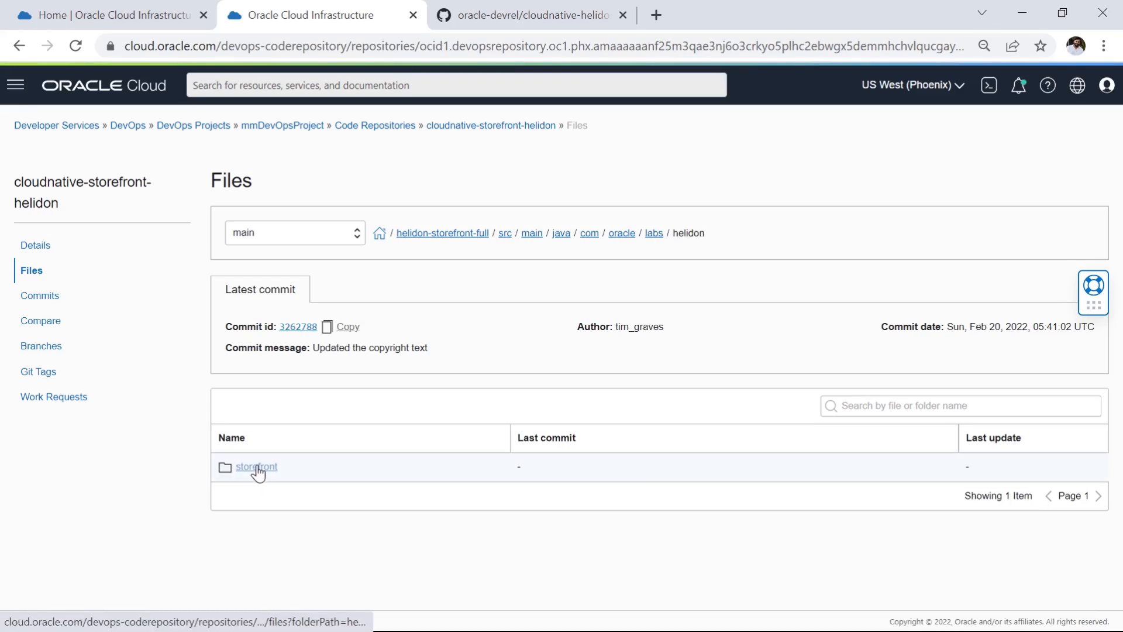
pyautogui.click(256, 468)
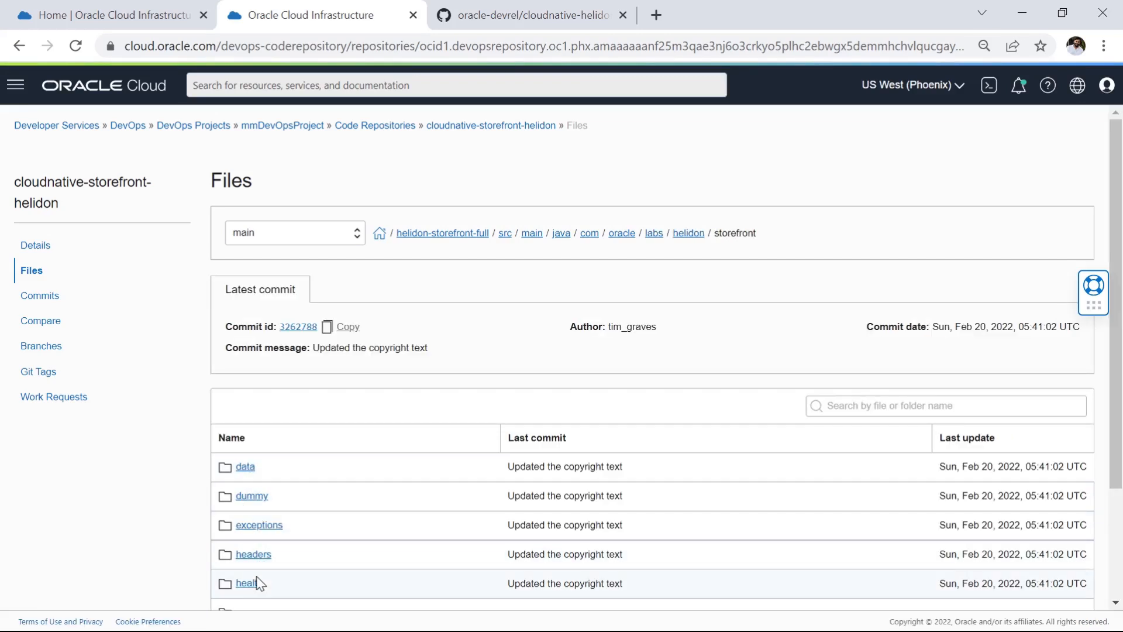
pyautogui.scroll(-3, 261, 565)
pyautogui.click(261, 466)
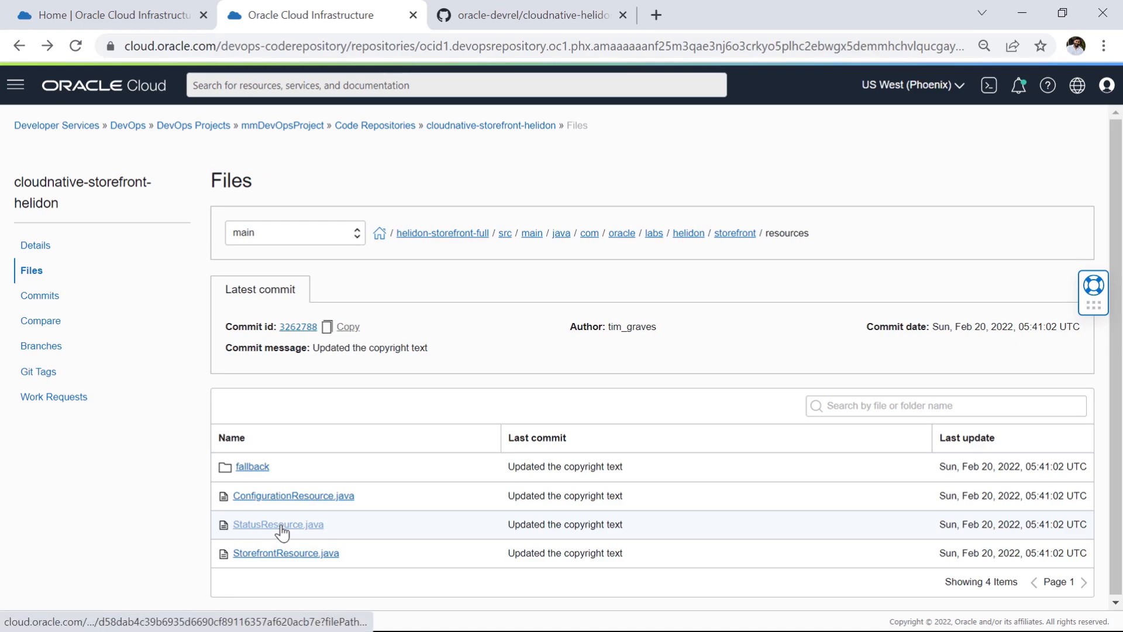
pyautogui.click(280, 525)
pyautogui.scroll(-1, 585, 443)
pyautogui.scroll(-15, 585, 444)
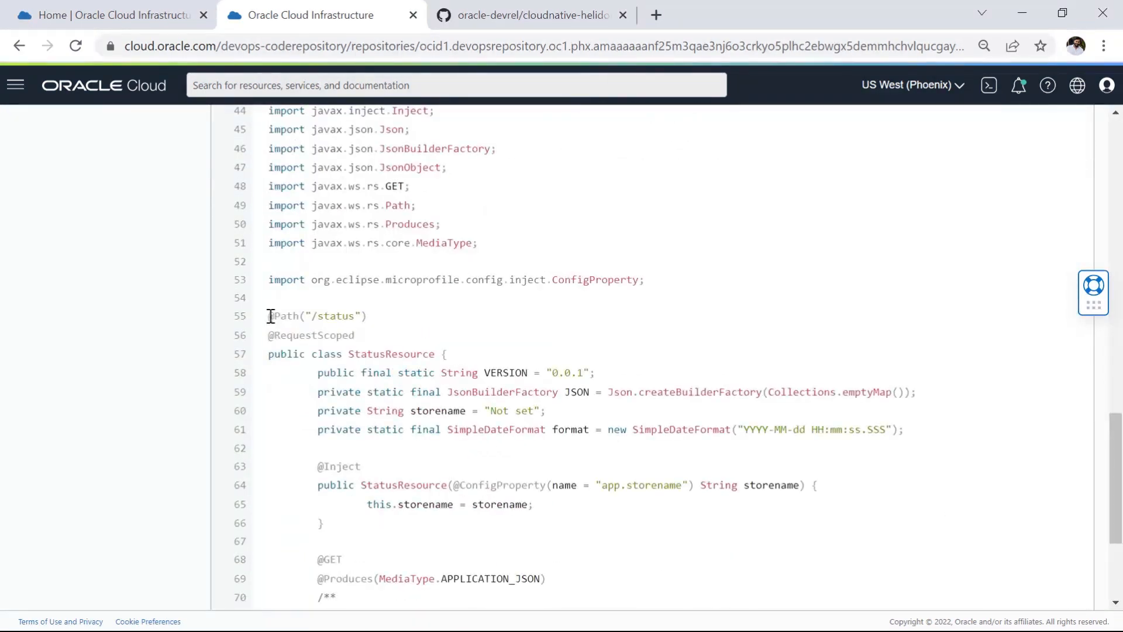
pyautogui.moveTo(271, 316)
pyautogui.mouseDown()
pyautogui.moveTo(451, 392)
pyautogui.moveTo(469, 451)
pyautogui.mouseUp()
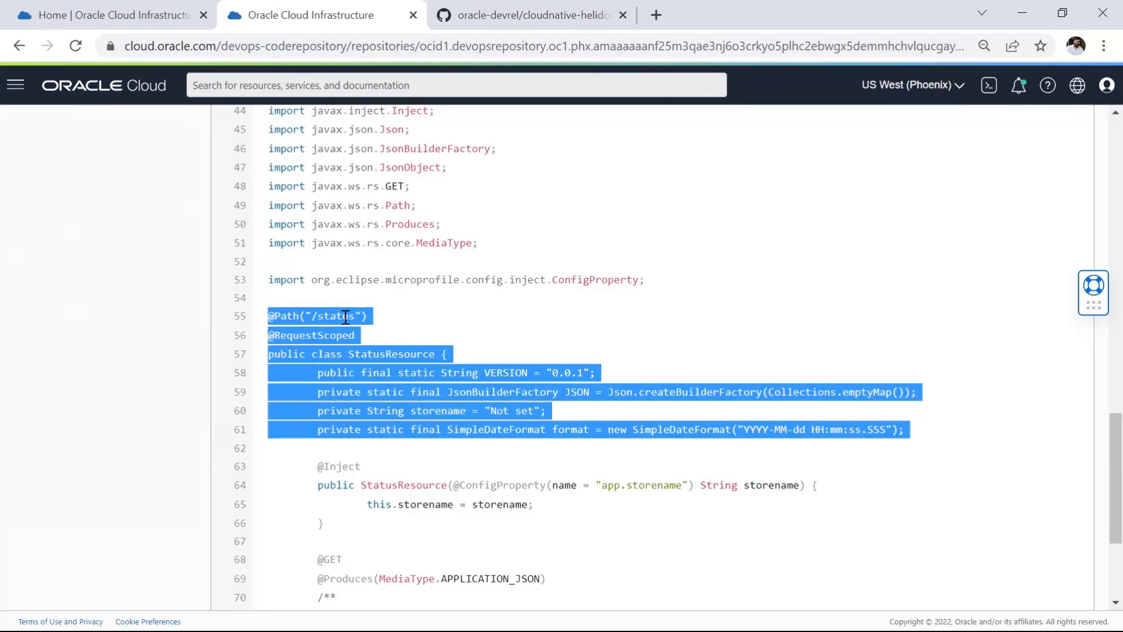
# Step: Highlight the VERSION constant declaration in the StatusResource class and its "0.0.1" value
pyautogui.click(525, 351)
pyautogui.moveTo(324, 372); pyautogui.dragTo(590, 377)
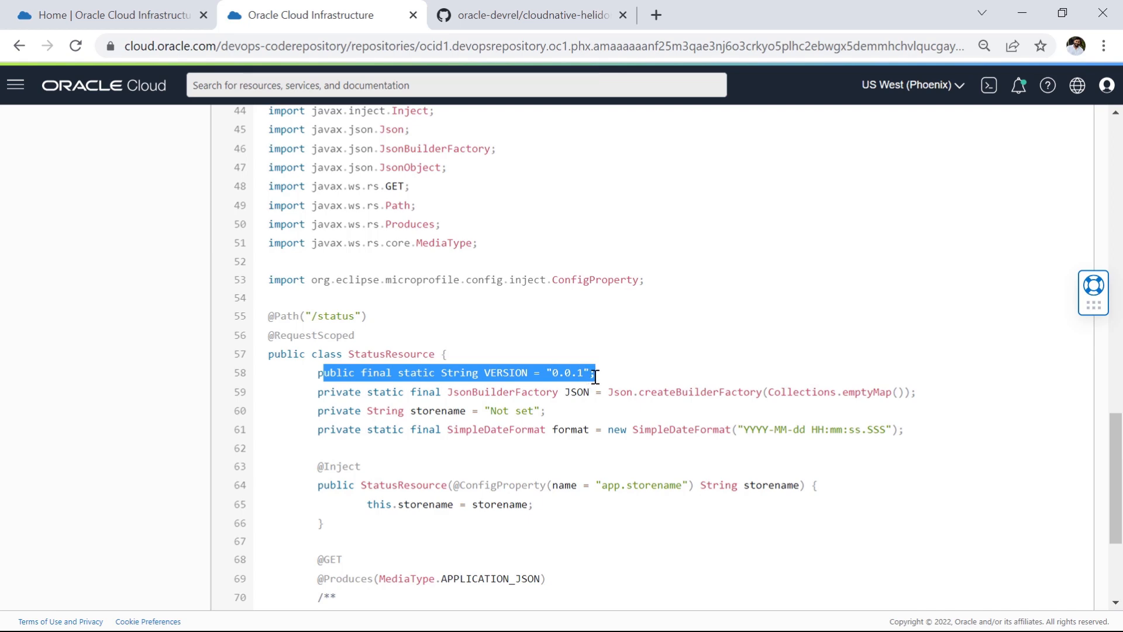
pyautogui.click(579, 391)
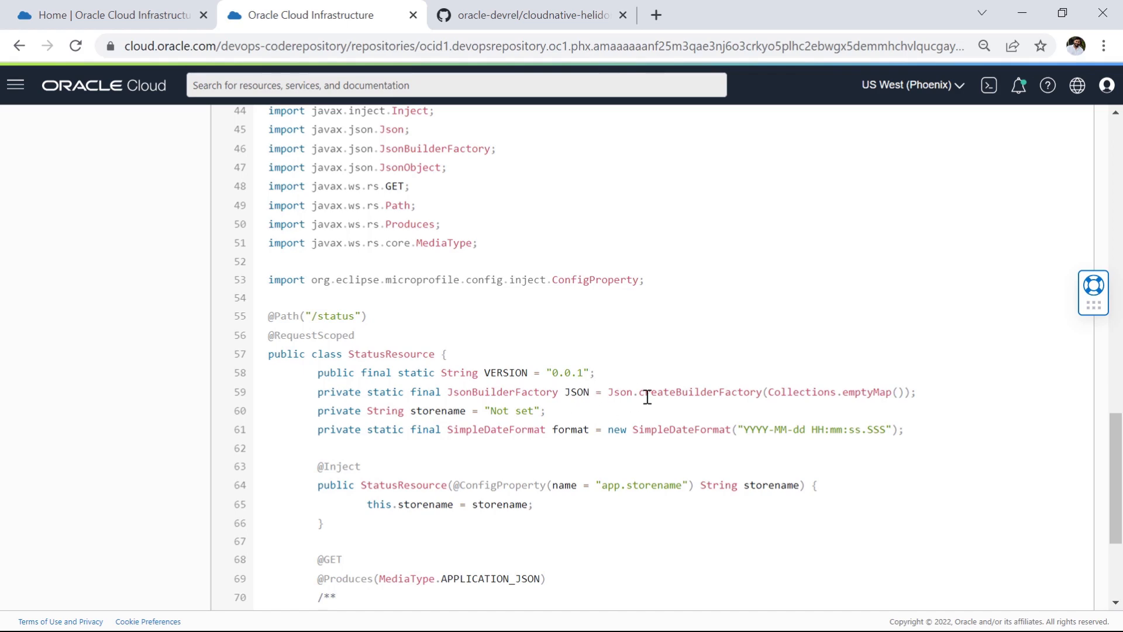
pyautogui.moveTo(546, 373); pyautogui.dragTo(609, 377)
pyautogui.click(552, 372)
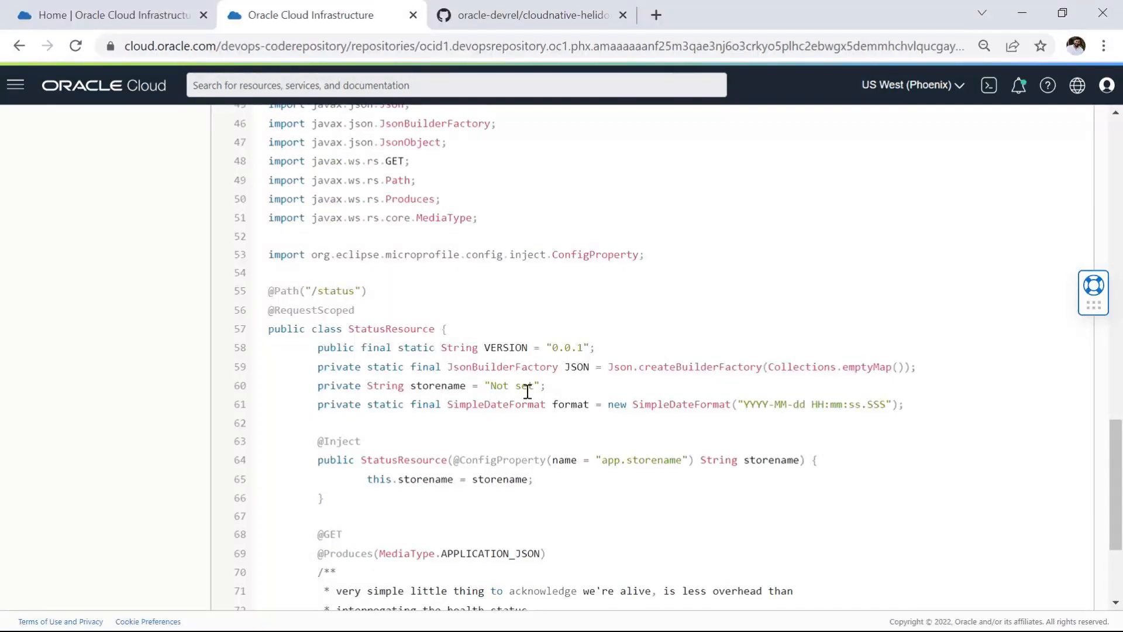
# Step: Browse the main branch to the helidon-storefront-full/yaml/build folder containing the build specification
pyautogui.scroll(15, 414, 384)
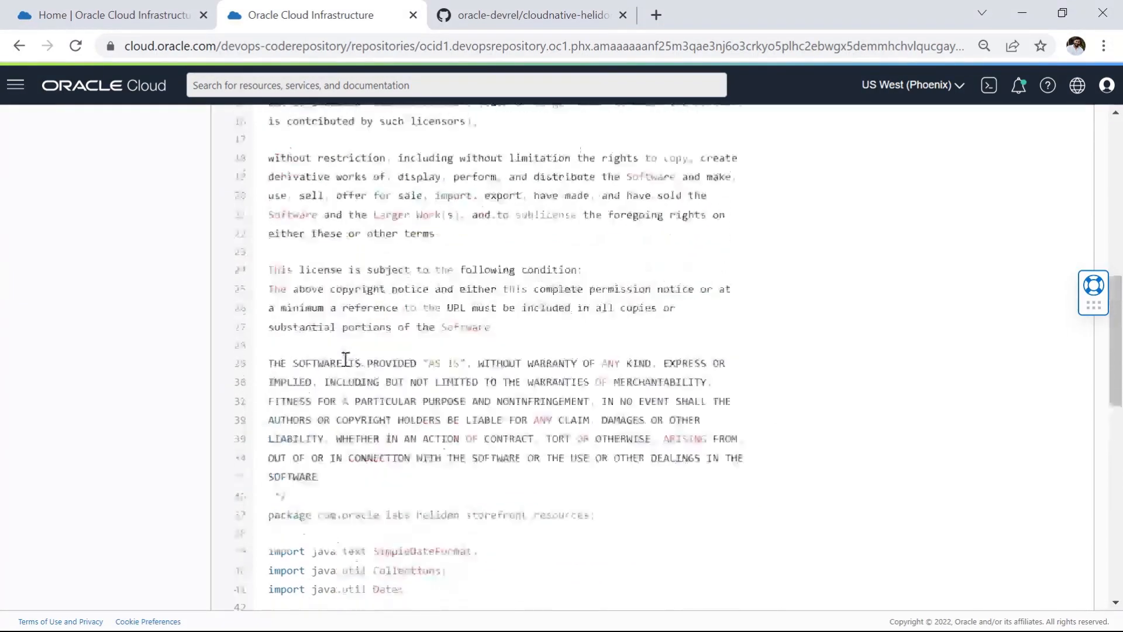
pyautogui.scroll(5, 343, 344)
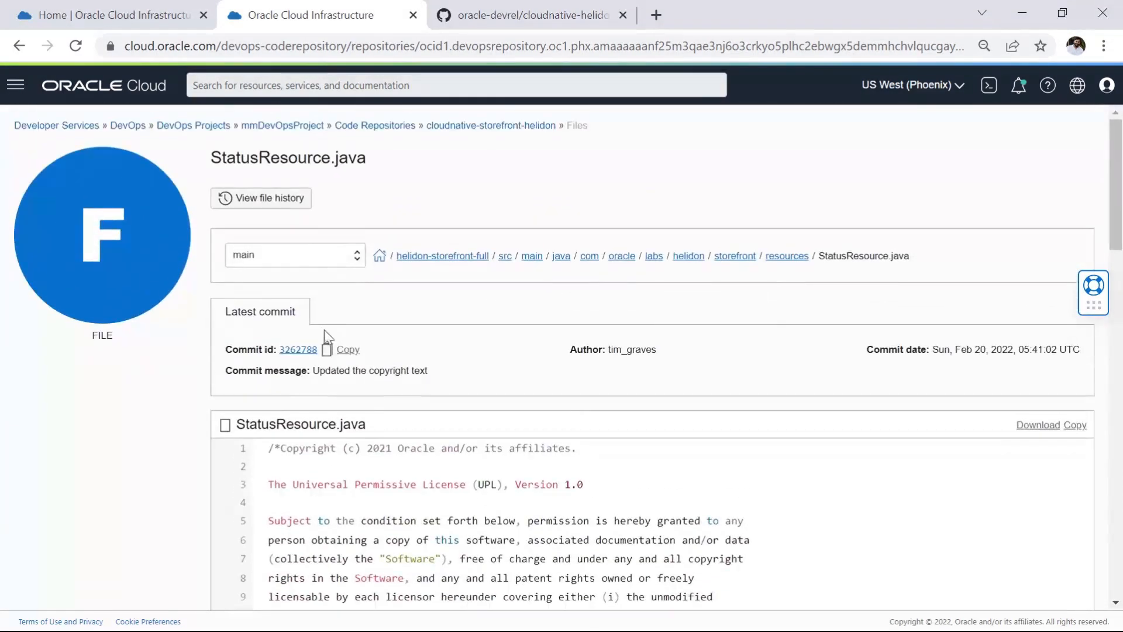
pyautogui.click(443, 257)
pyautogui.scroll(-3, 370, 377)
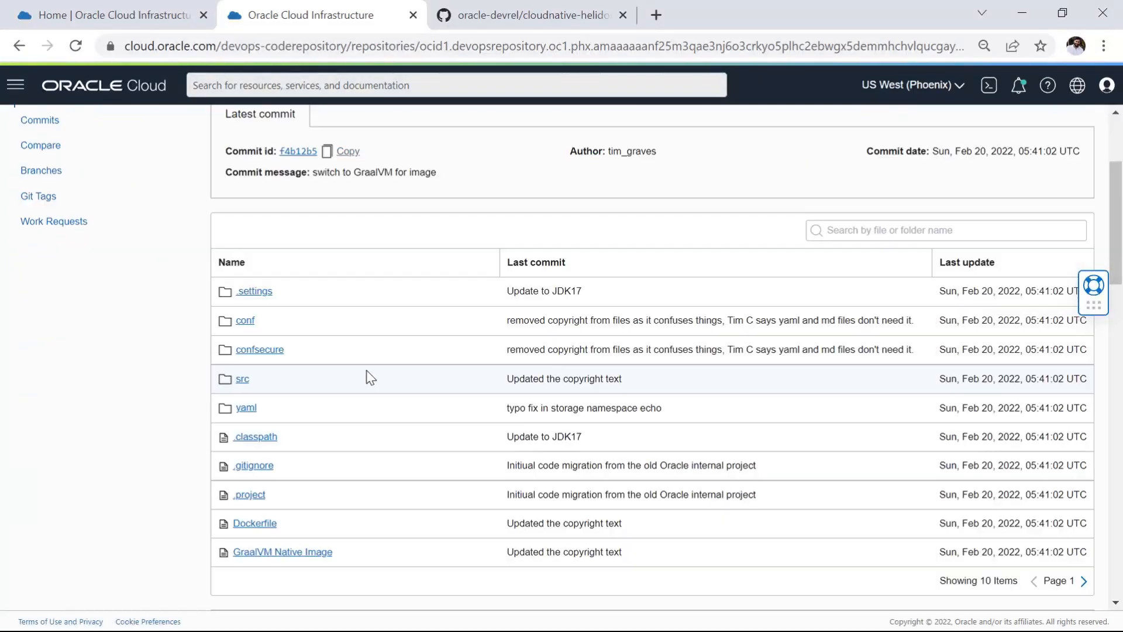
pyautogui.click(248, 409)
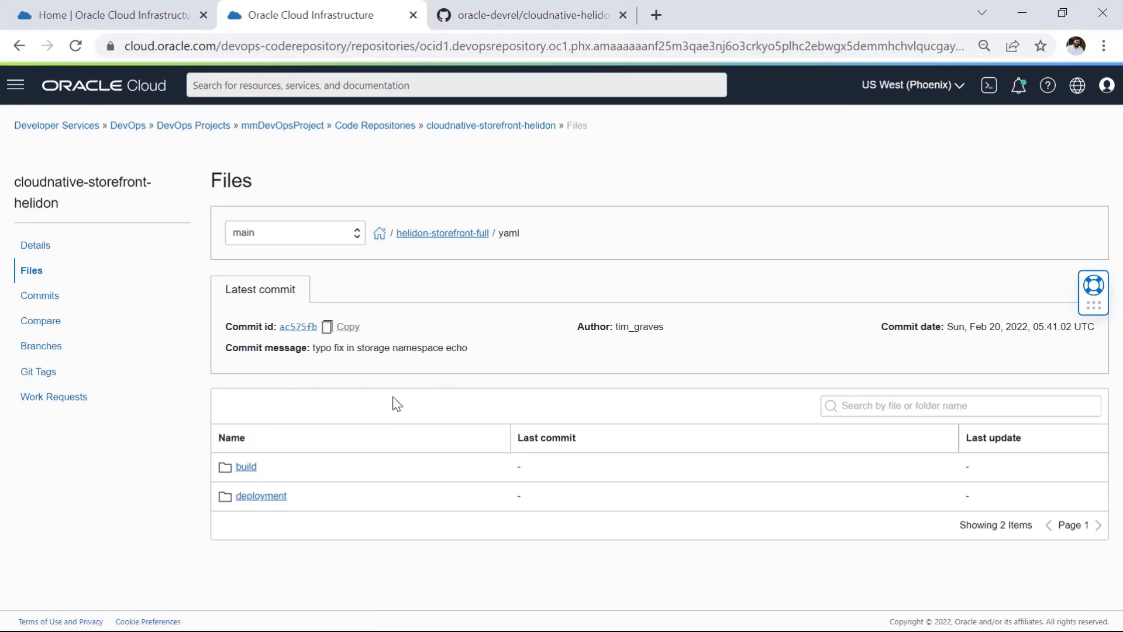
pyautogui.click(247, 468)
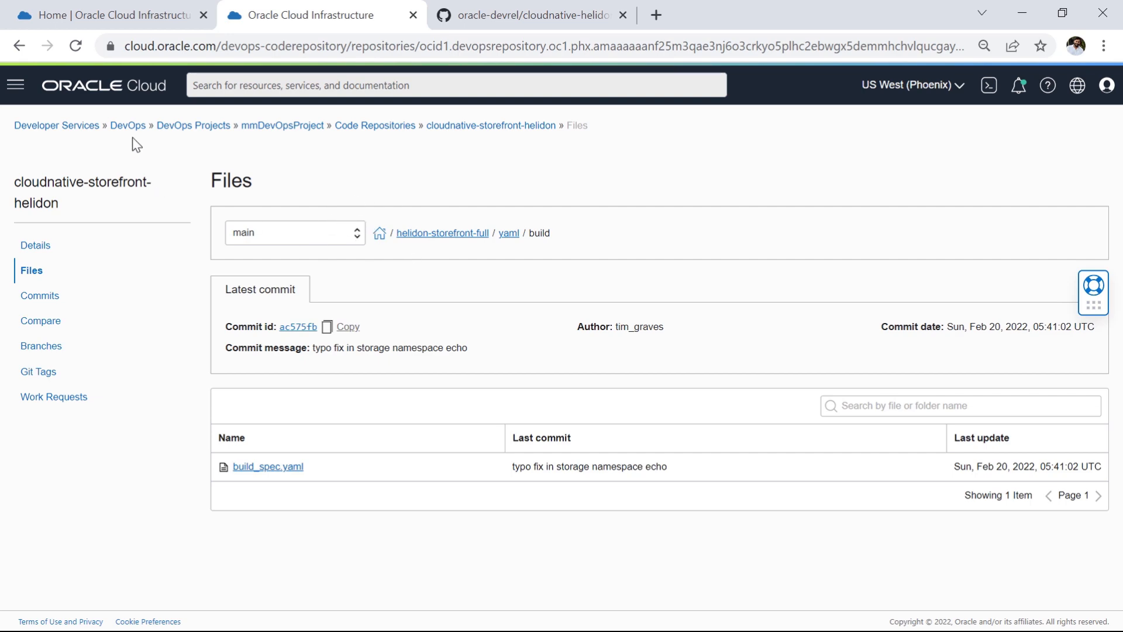
# Step: In Cloud Shell, print the working directory, then create and check out a new Git branch named my-lab-branch
pyautogui.click(161, 21)
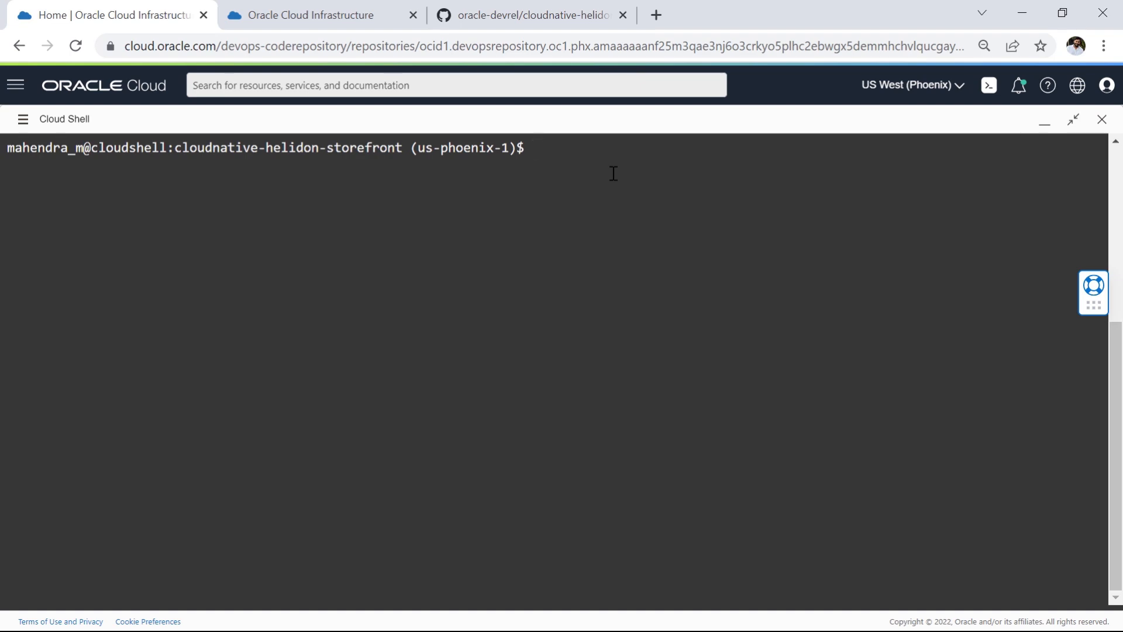
pyautogui.write('pwd')
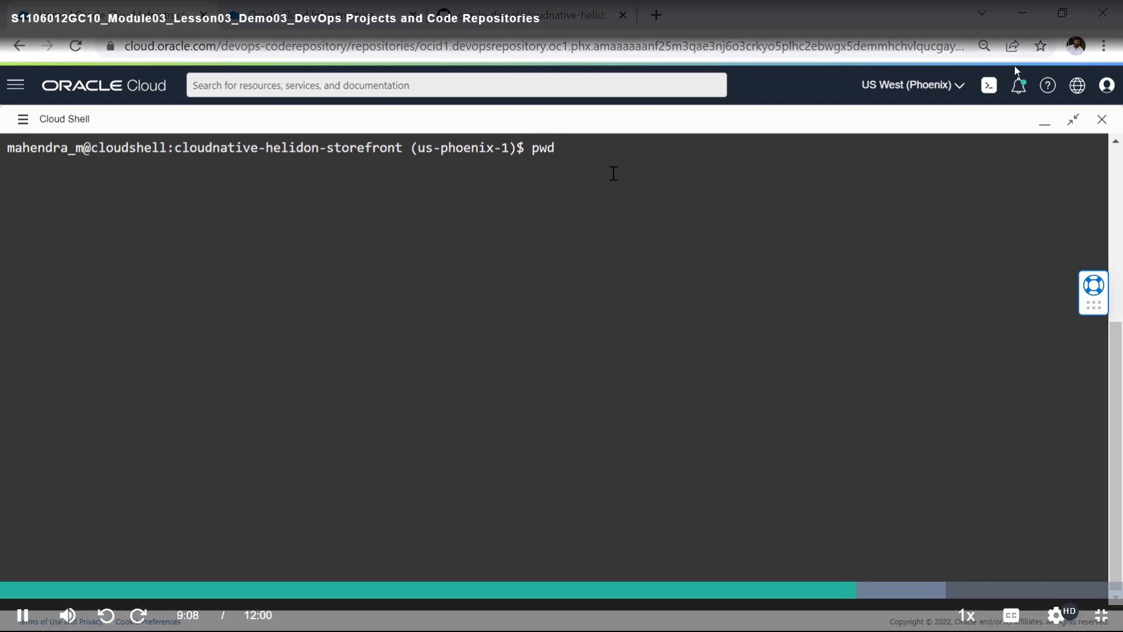
pyautogui.press('Return')
pyautogui.write('git checkout -b my-lab-branch')
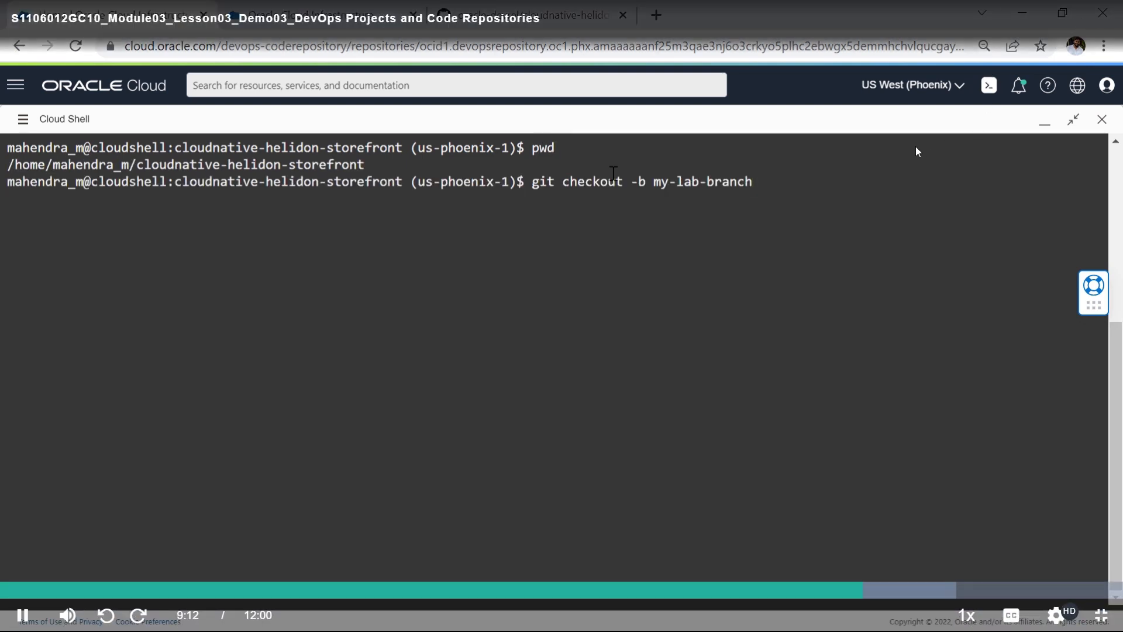
pyautogui.press('Return')
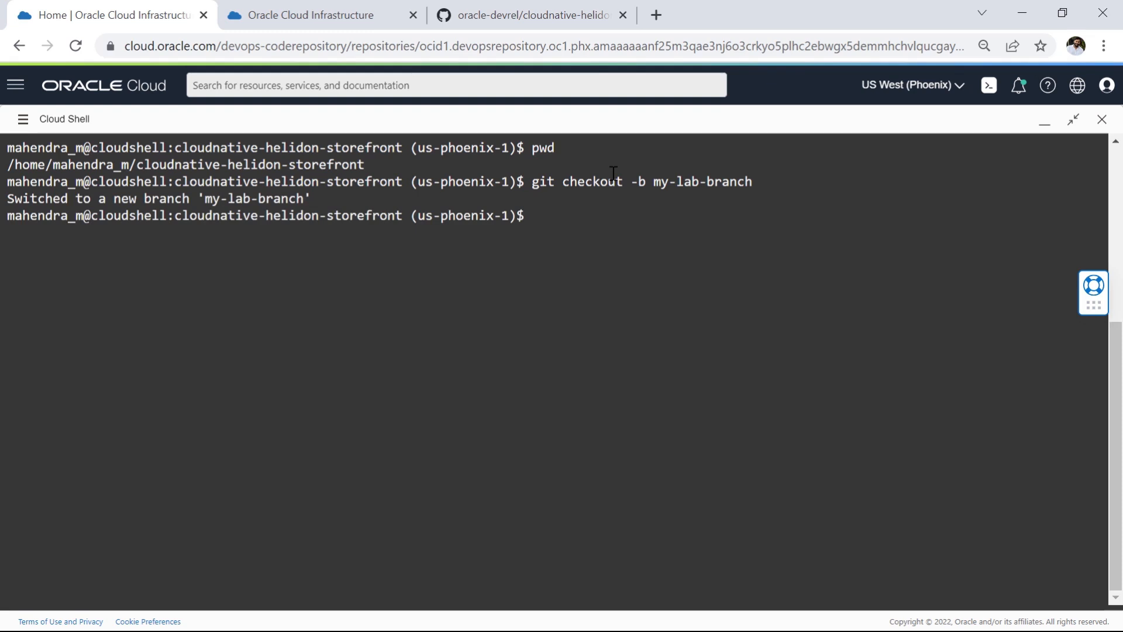
# Step: List the local Git branches and push my-lab-branch to the devops remote
pyautogui.write('git branch --list')
pyautogui.press('Return')
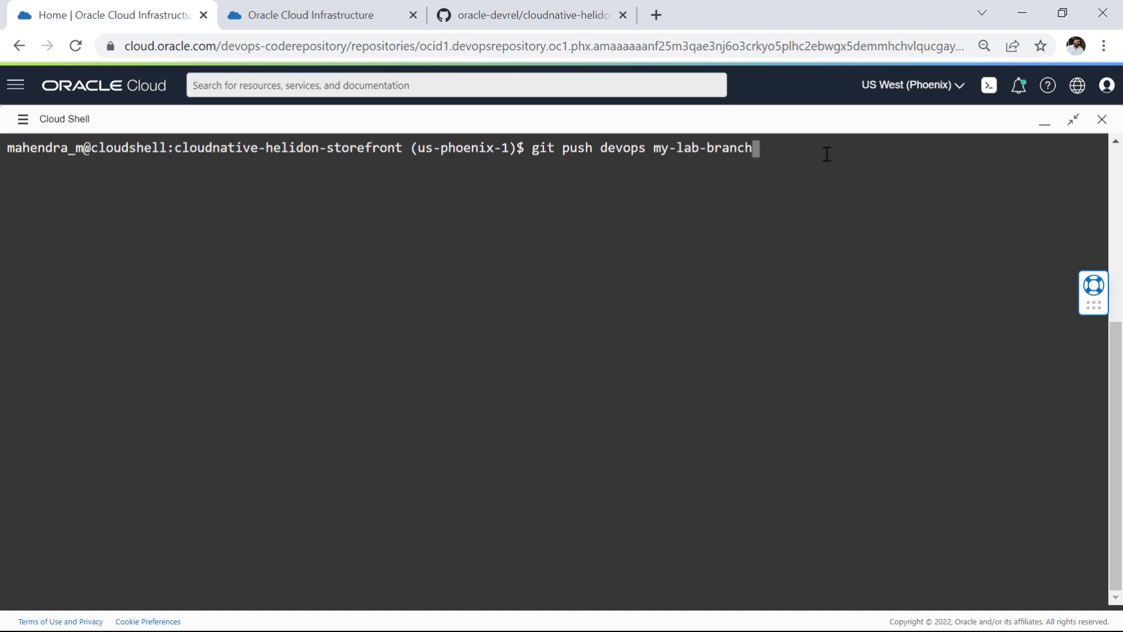
pyautogui.press('Return')
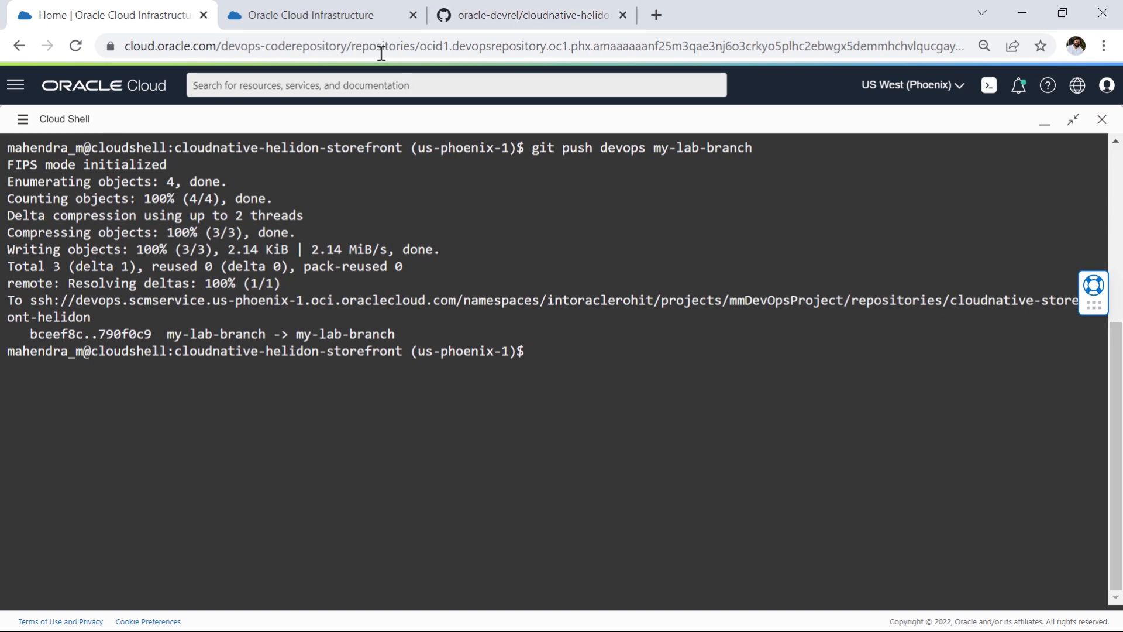
# Step: Show the files of my-lab-branch in the cloudnative-storefront-helidon code repository and look through the file list
pyautogui.click(344, 17)
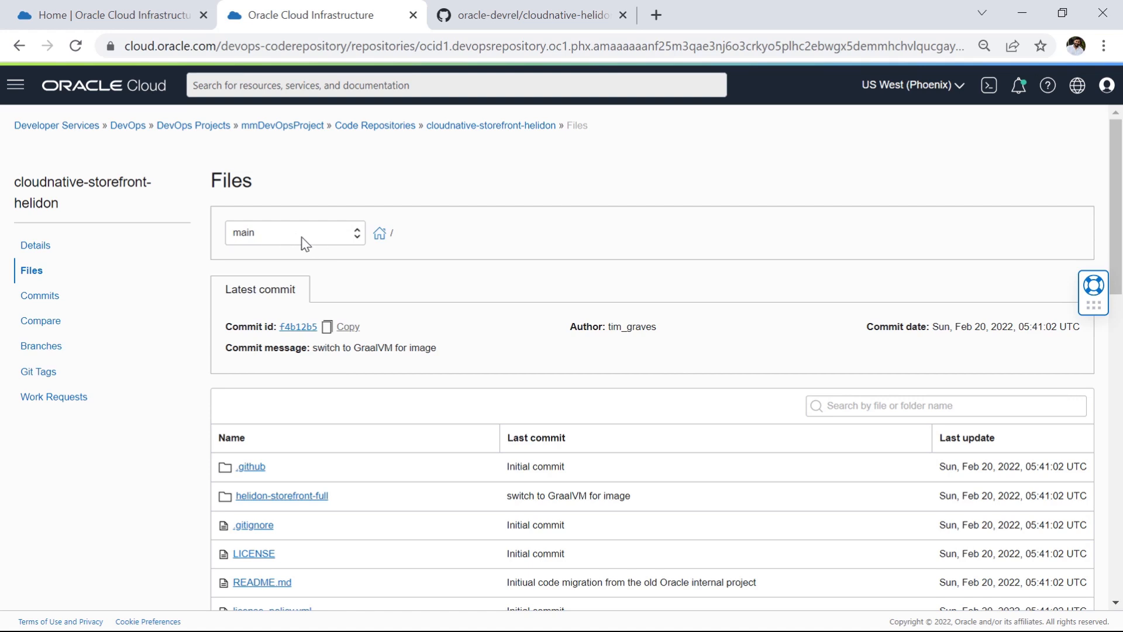
pyautogui.click(356, 236)
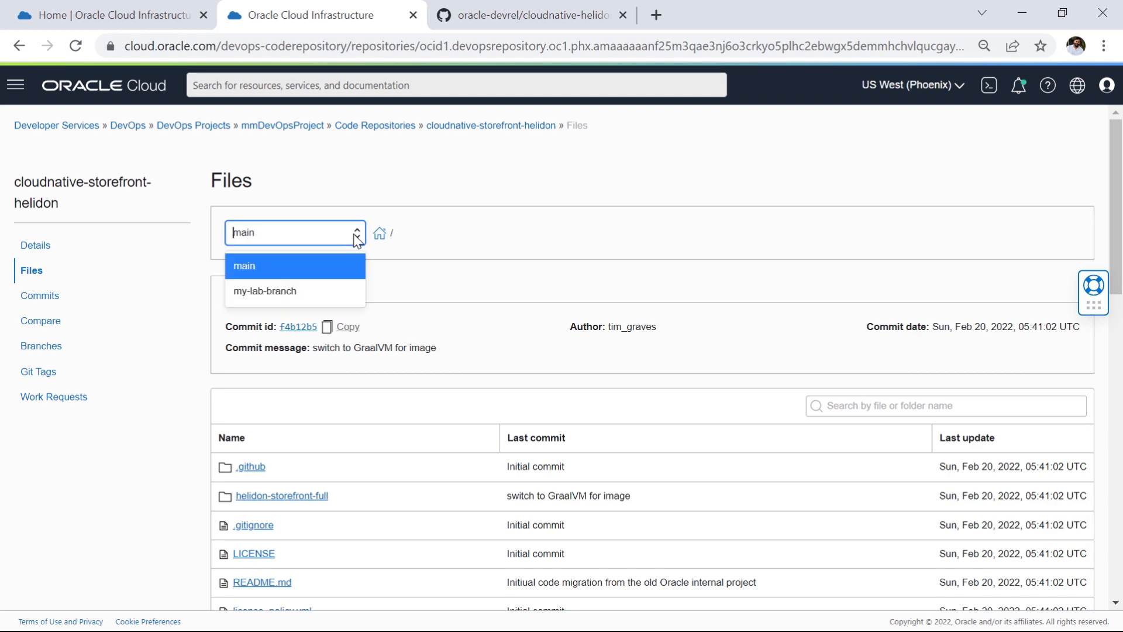
pyautogui.click(297, 295)
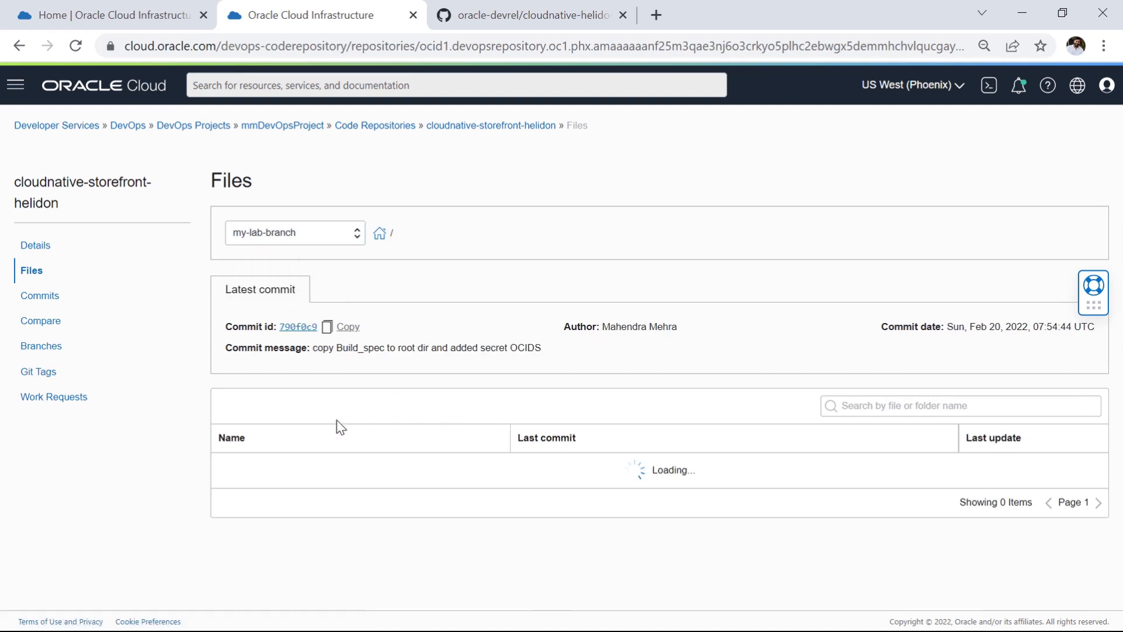
pyautogui.scroll(-5, 325, 486)
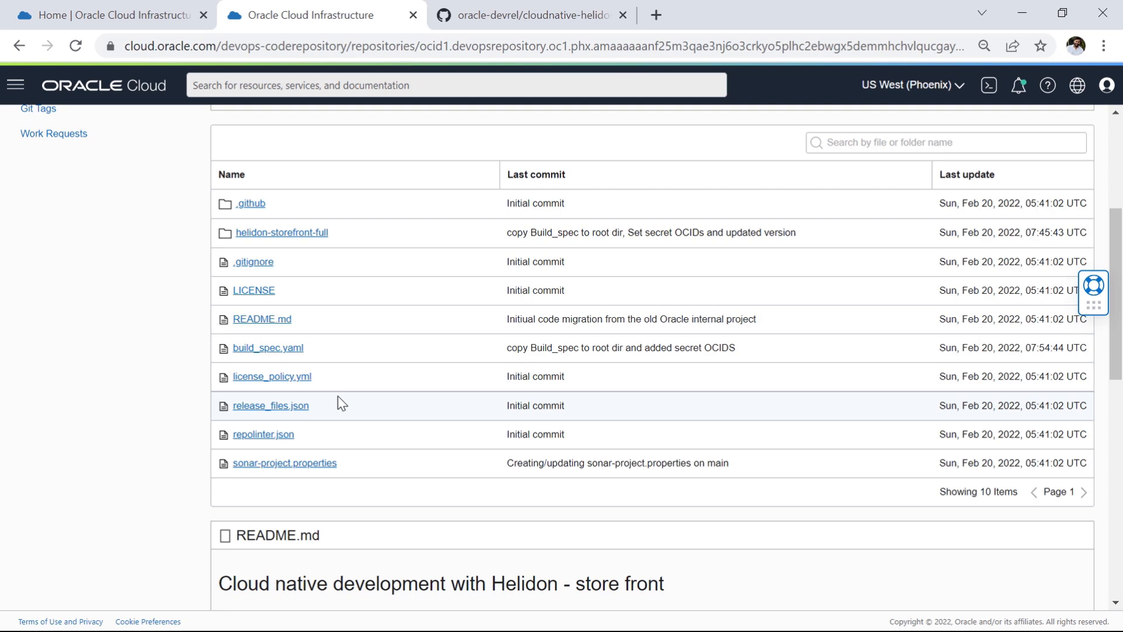
pyautogui.scroll(3, 343, 404)
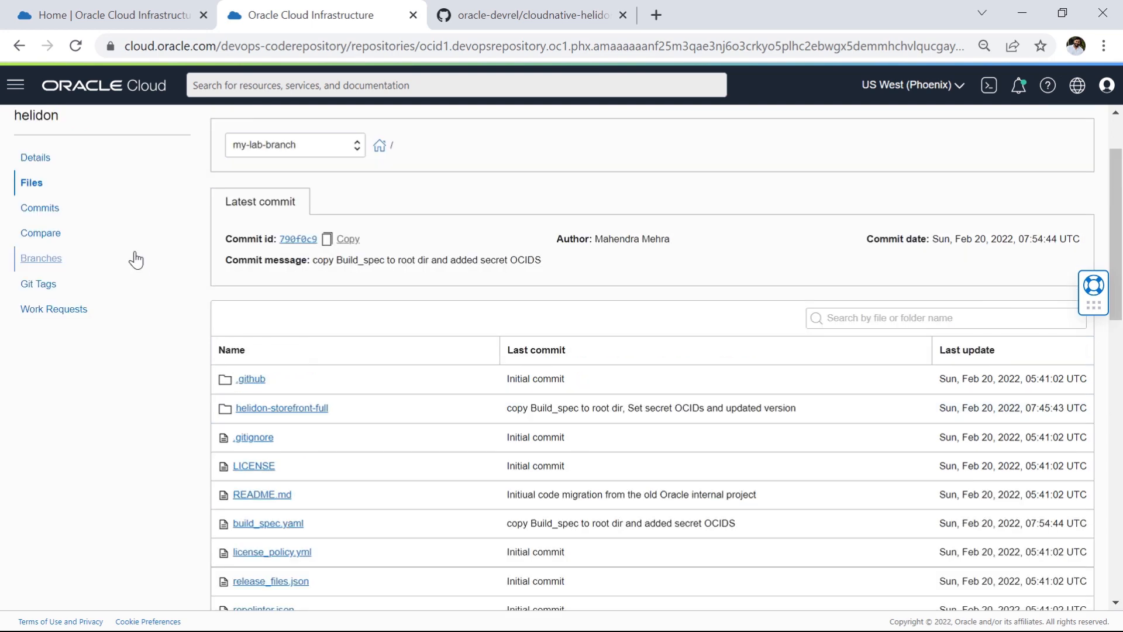
# Step: Display the repository's commit history for my-lab-branch
pyautogui.click(45, 209)
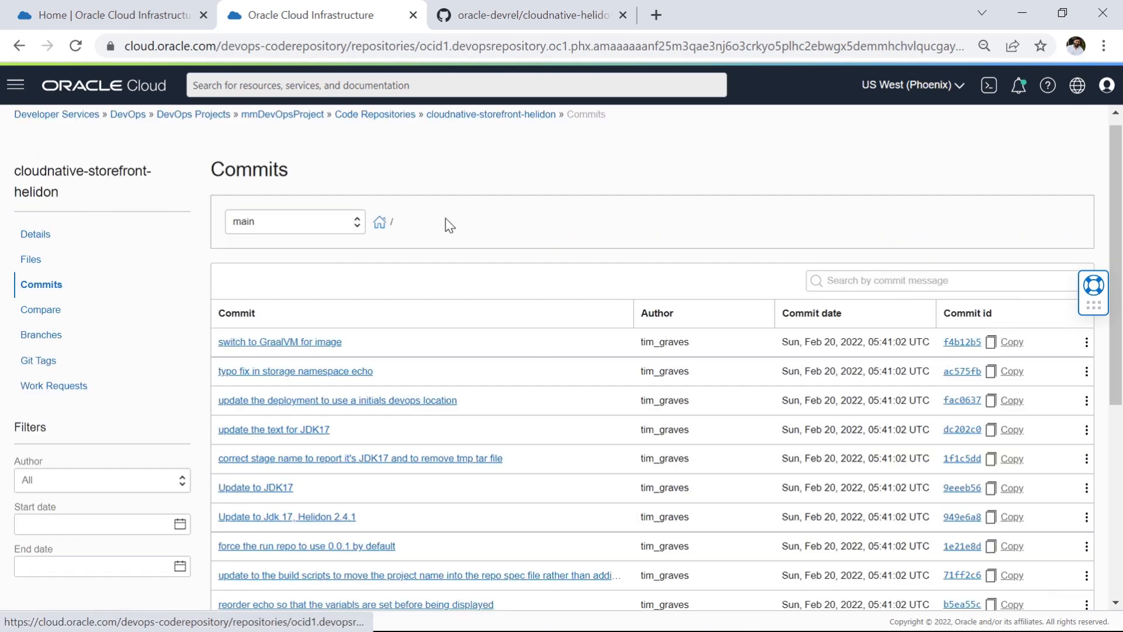
pyautogui.click(340, 228)
pyautogui.click(294, 282)
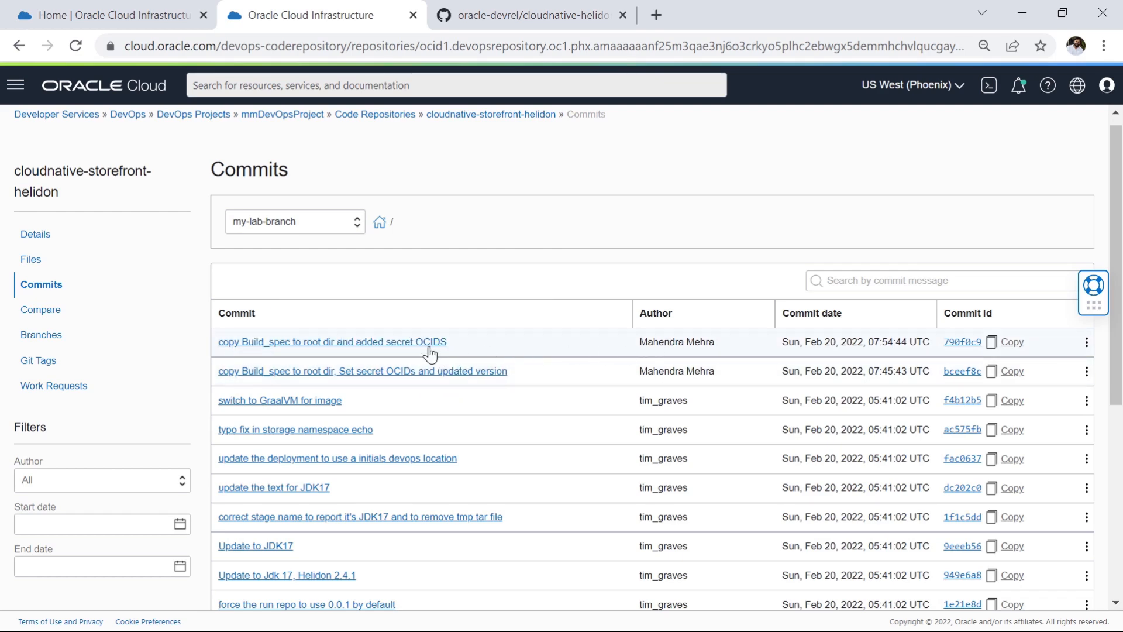
# Step: Open the commit "copy Build_spec to root dir and added secret OCIDS" and highlight OCIR_HOST_VAULT and OCIR_STORAGE_NAMESPACE_VAULT in the build_spec.yaml changes
pyautogui.click(397, 343)
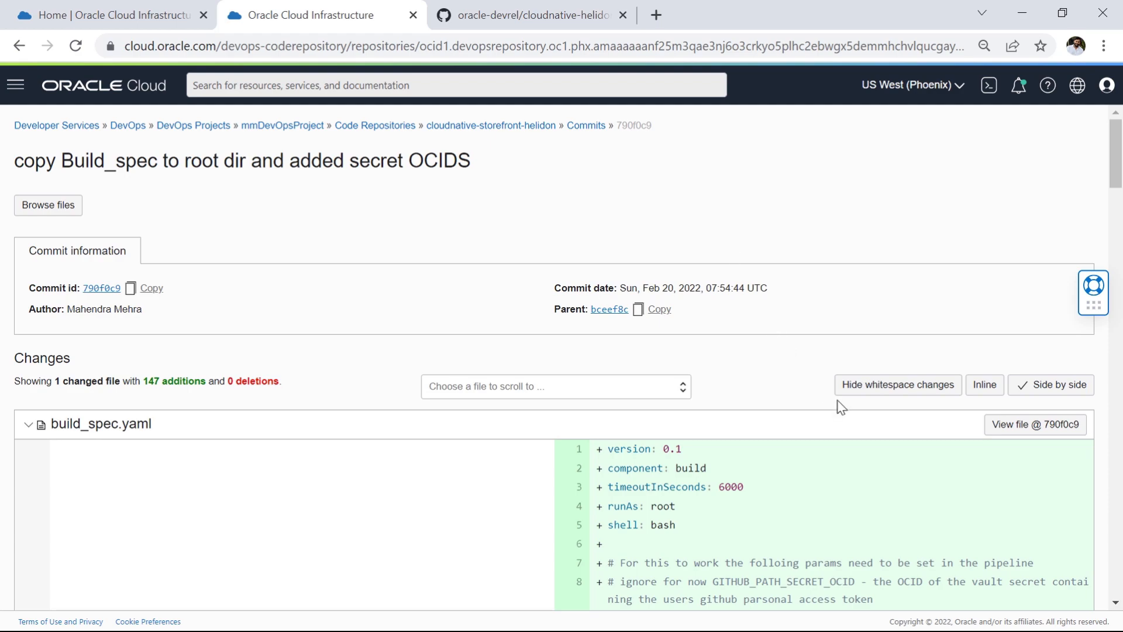
pyautogui.scroll(-12, 841, 408)
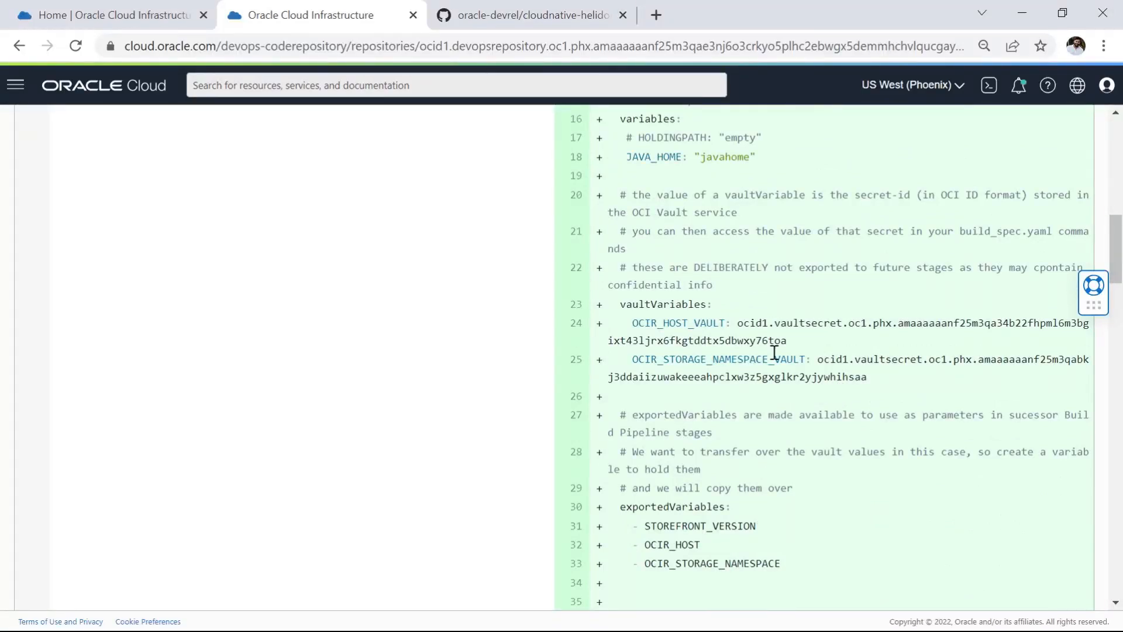
pyautogui.moveTo(636, 324); pyautogui.dragTo(719, 320)
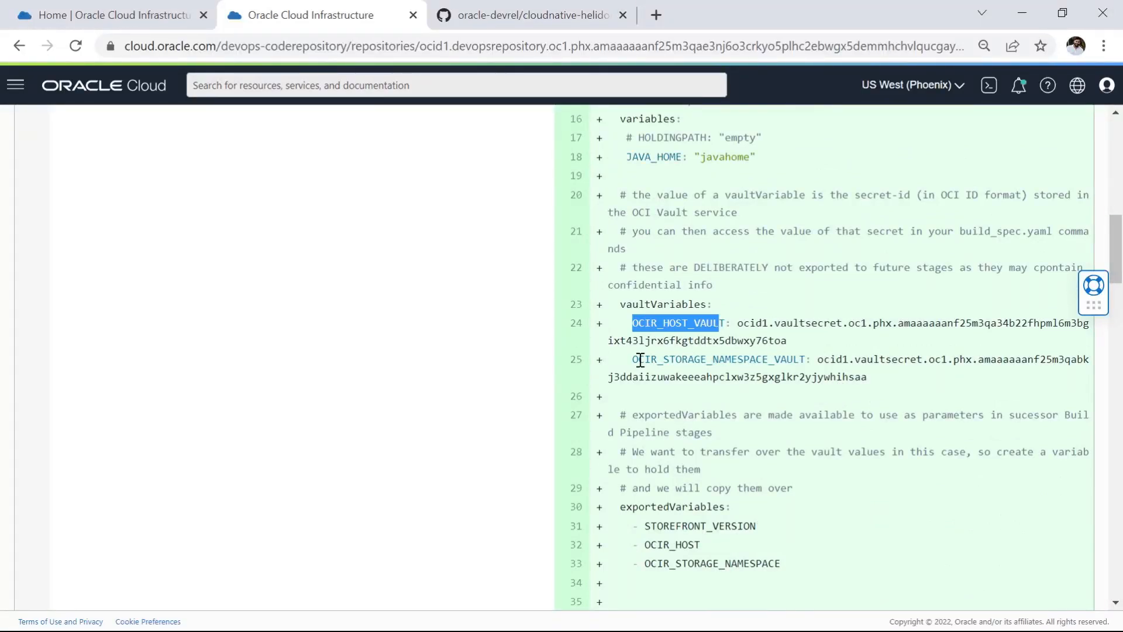
pyautogui.moveTo(641, 360); pyautogui.dragTo(797, 365)
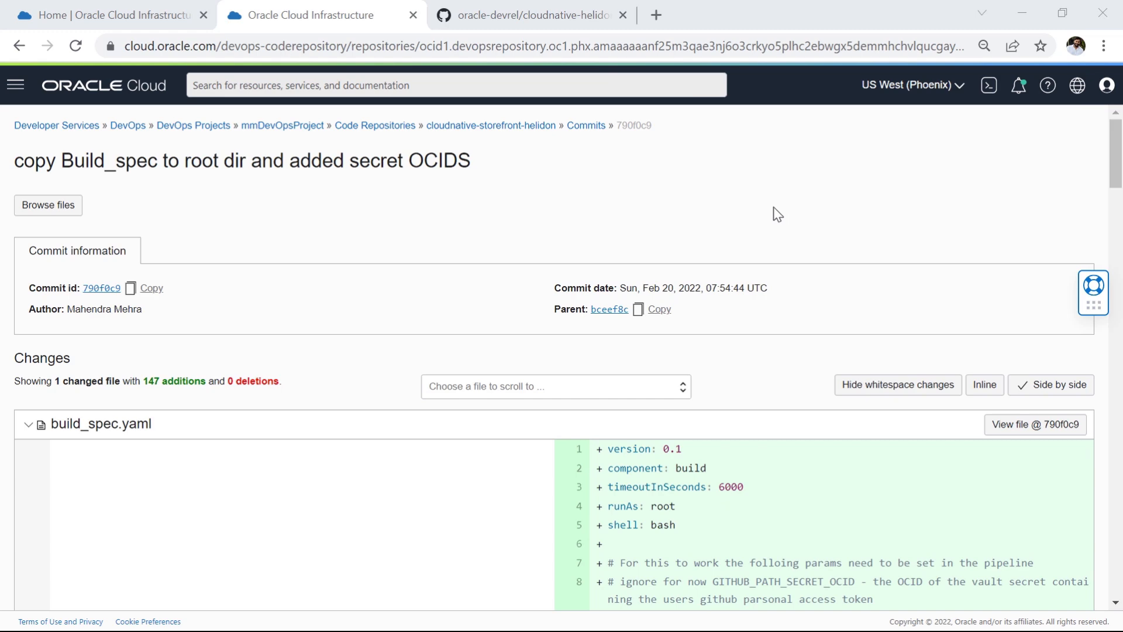
# Step: From my-lab-branch's commit history, open "copy Build_spec to root dir, Set secret OCIDs and updated version" and highlight the new VERSION value 1.0.0
pyautogui.click(590, 128)
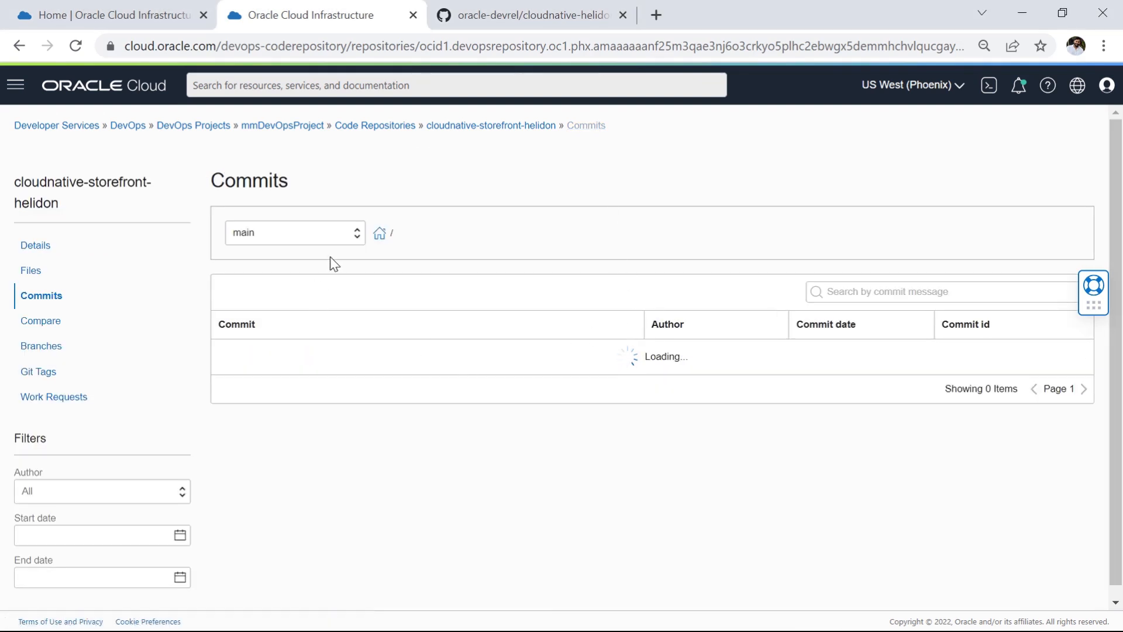
pyautogui.click(354, 234)
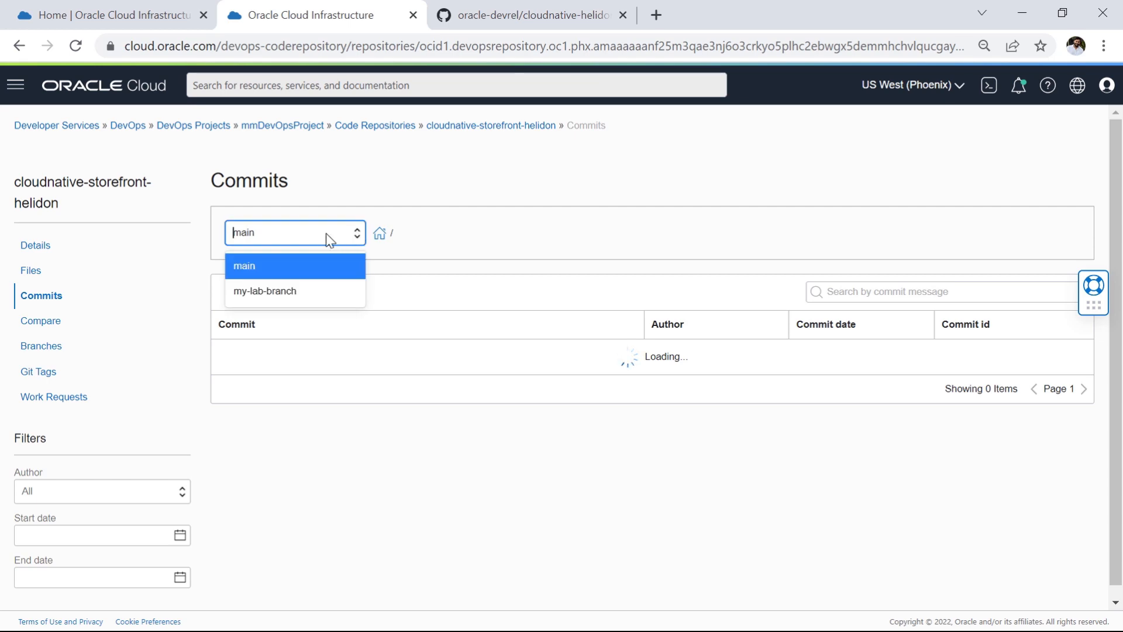
pyautogui.click(283, 295)
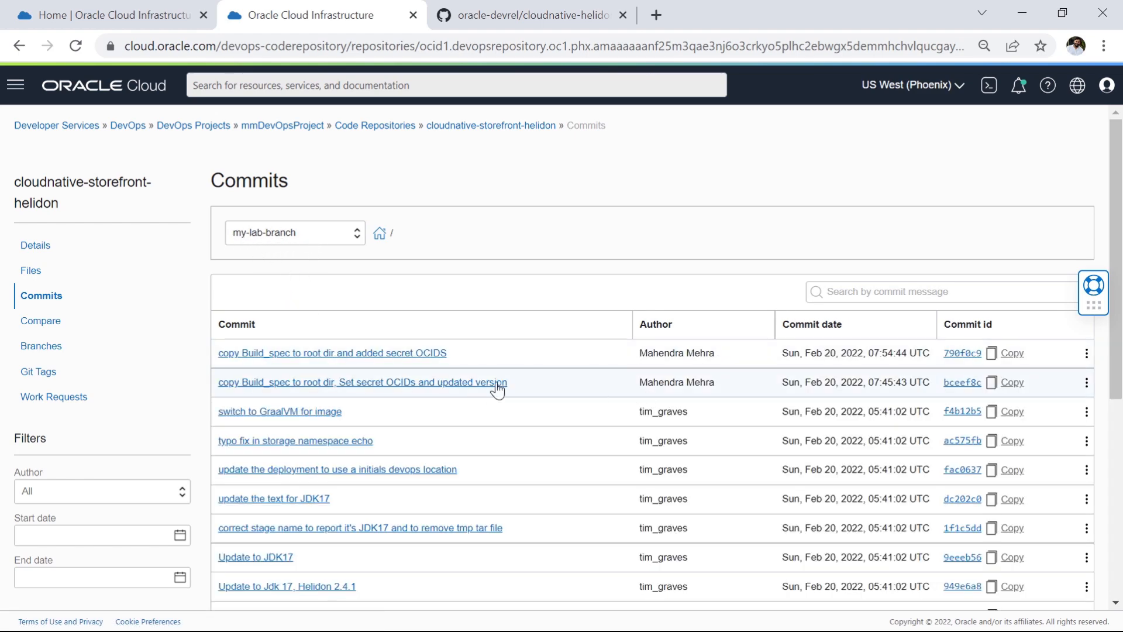
pyautogui.click(440, 386)
pyautogui.scroll(-1, 522, 444)
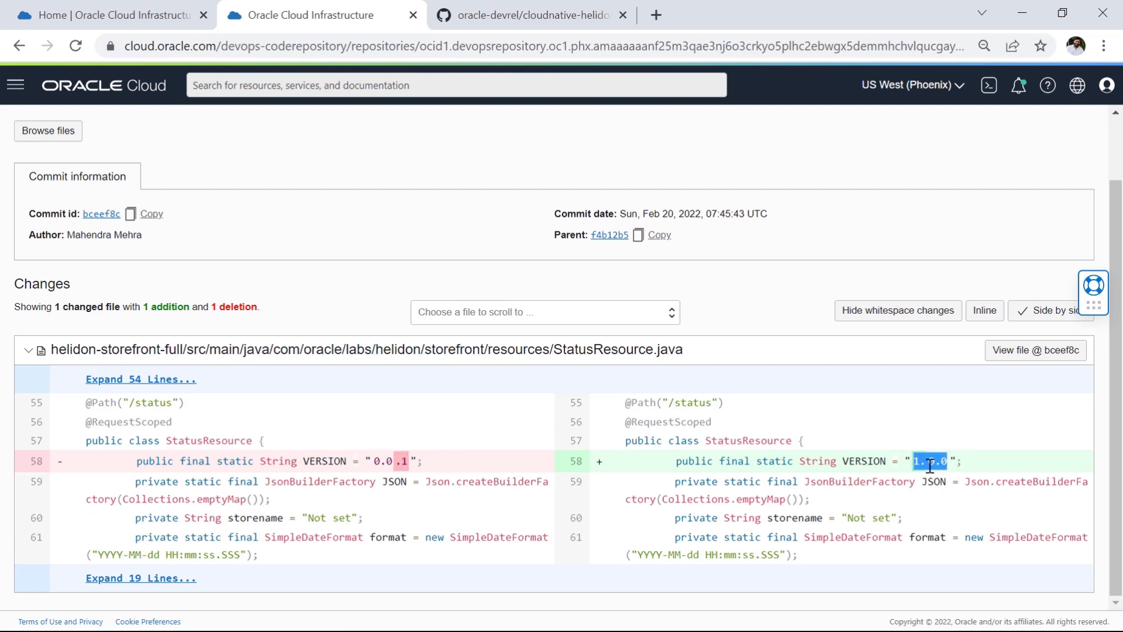
pyautogui.moveTo(915, 461); pyautogui.dragTo(948, 462)
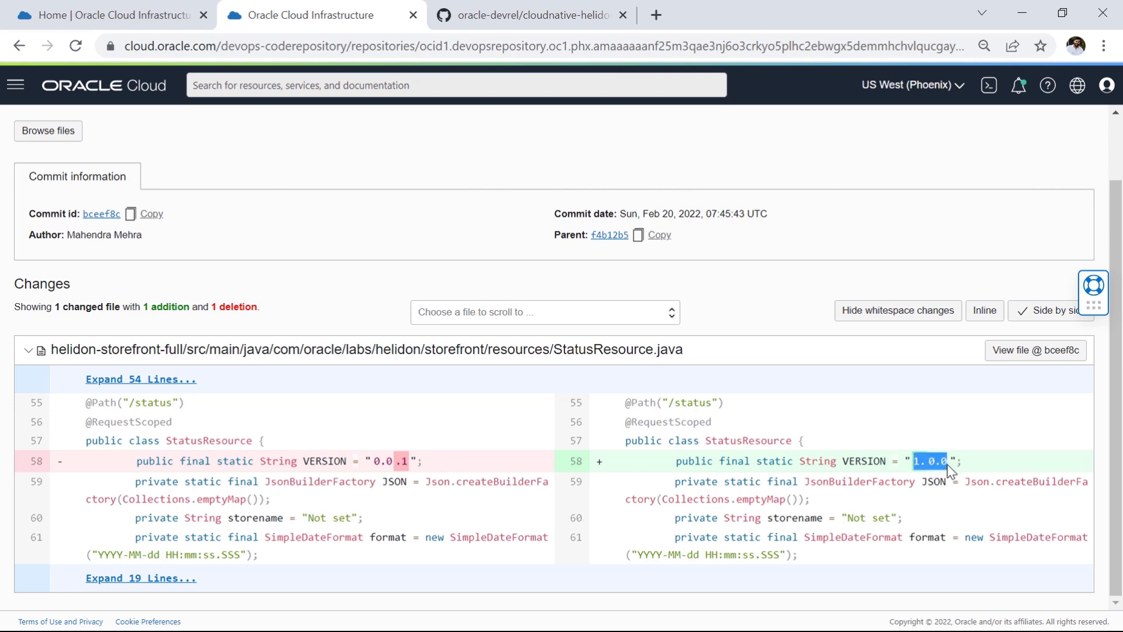
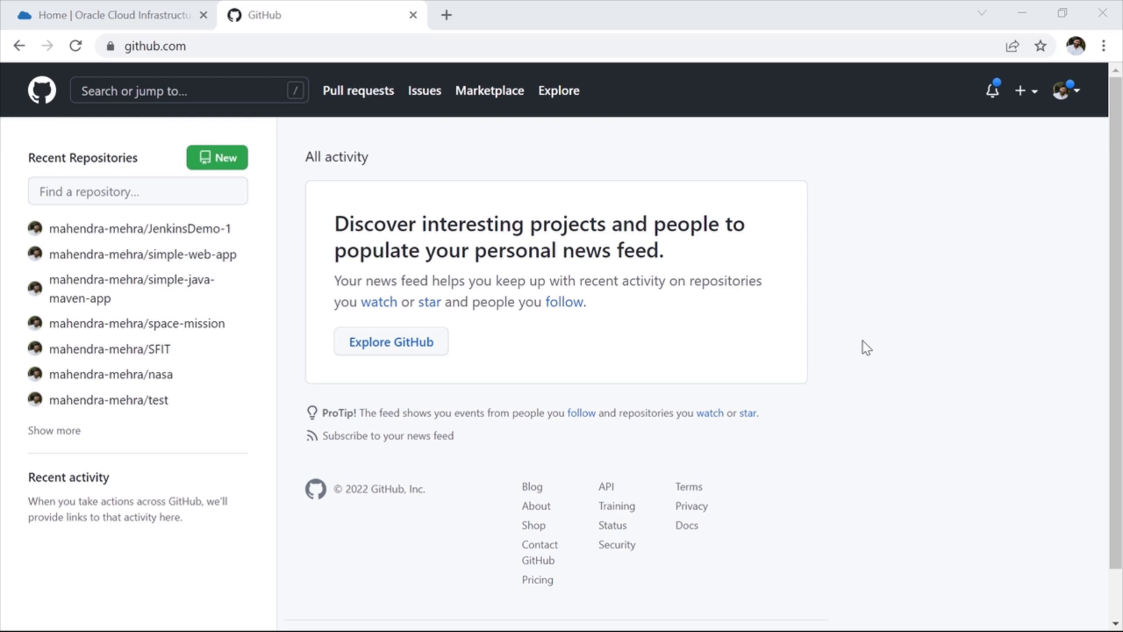
# Step: Open the personal access tokens page in GitHub's developer settings and start a new token
pyautogui.click(1062, 96)
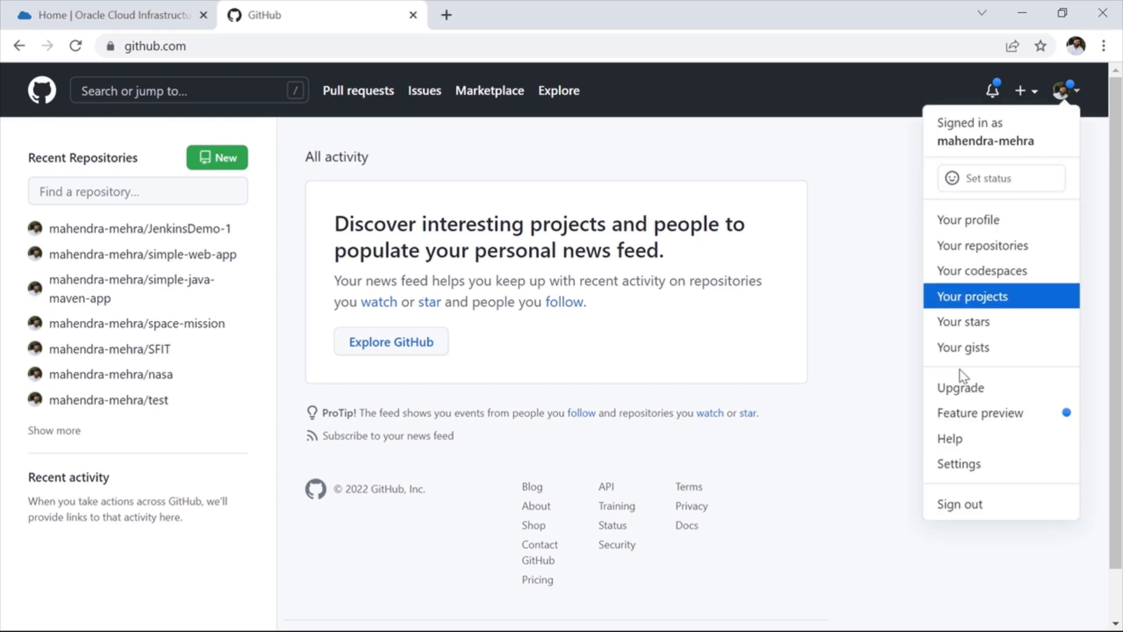
pyautogui.click(966, 465)
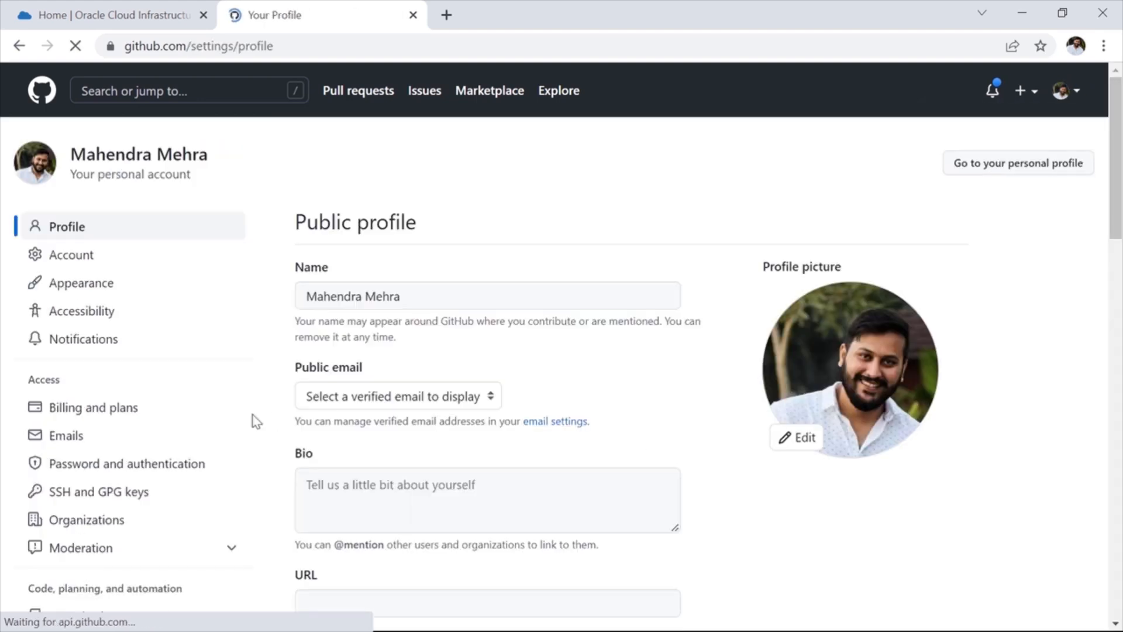
pyautogui.scroll(-1, 146, 397)
pyautogui.scroll(-9, 141, 409)
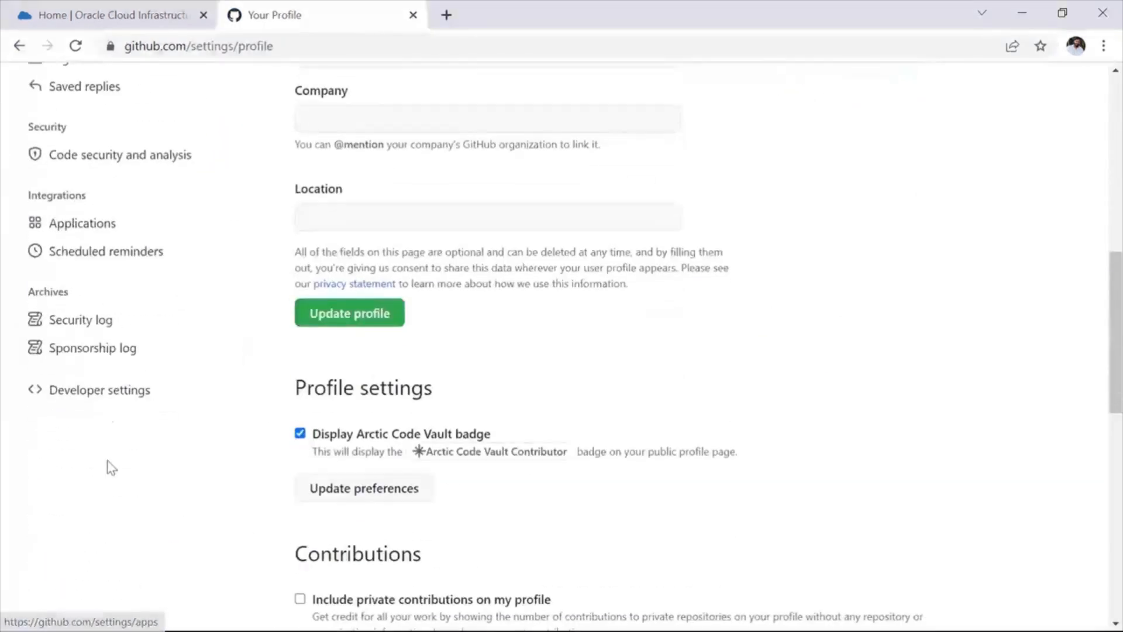
pyautogui.click(121, 396)
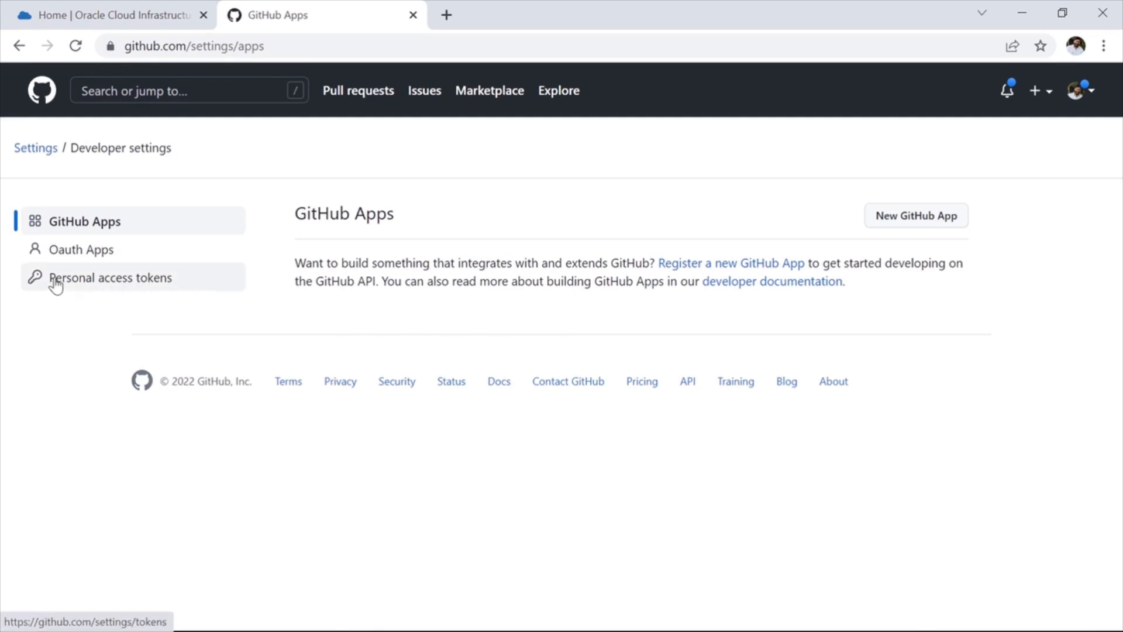
pyautogui.click(135, 284)
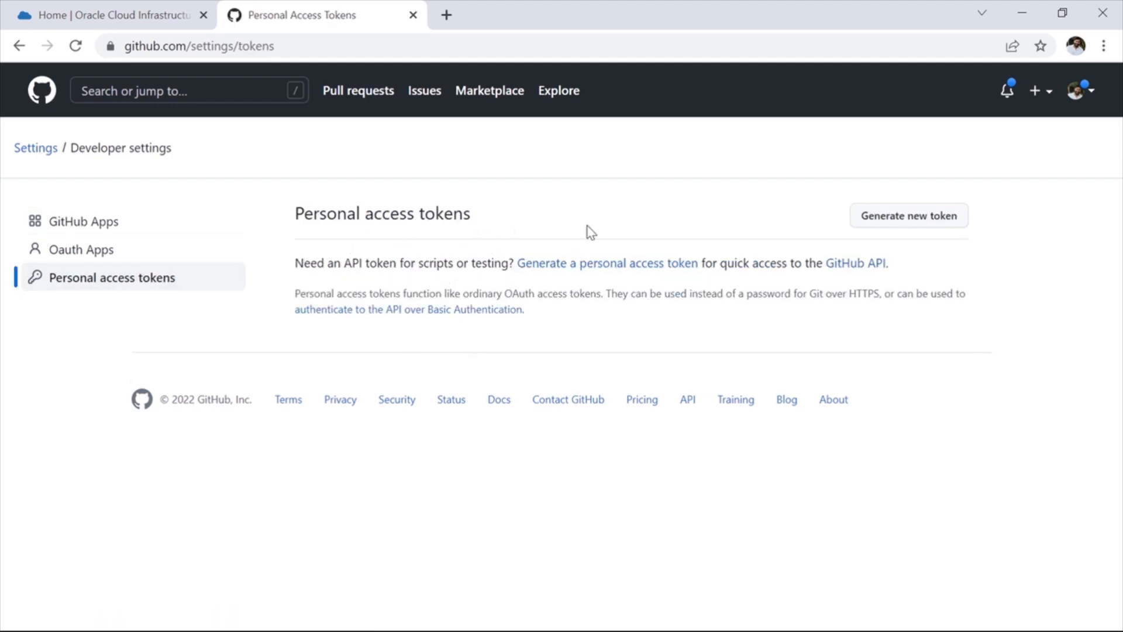
pyautogui.click(913, 223)
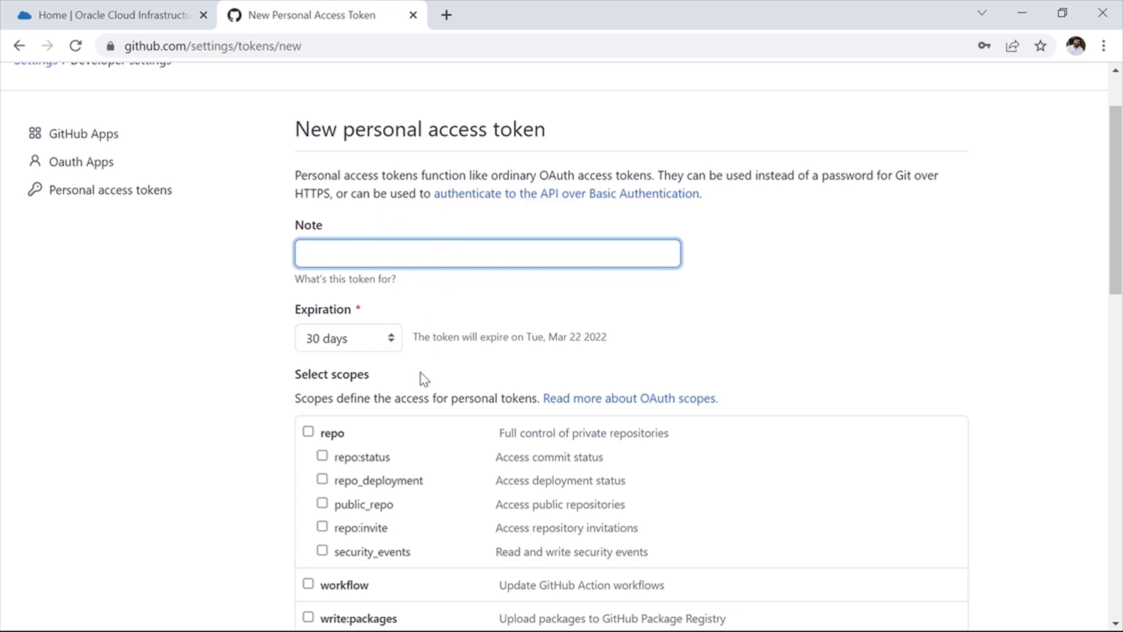
# Step: Enter "for OCI CODE REPO DEMO" as the token's note and keep the expiration at 30 days
pyautogui.write('for OCI CODE REPO DEMO')
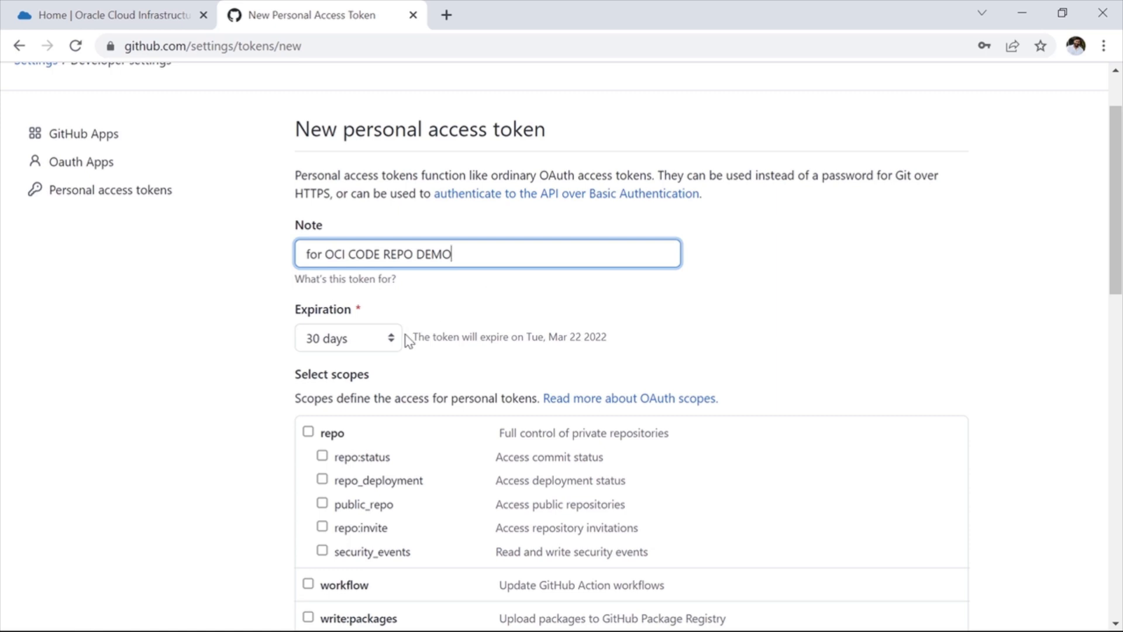
pyautogui.scroll(-1, 404, 351)
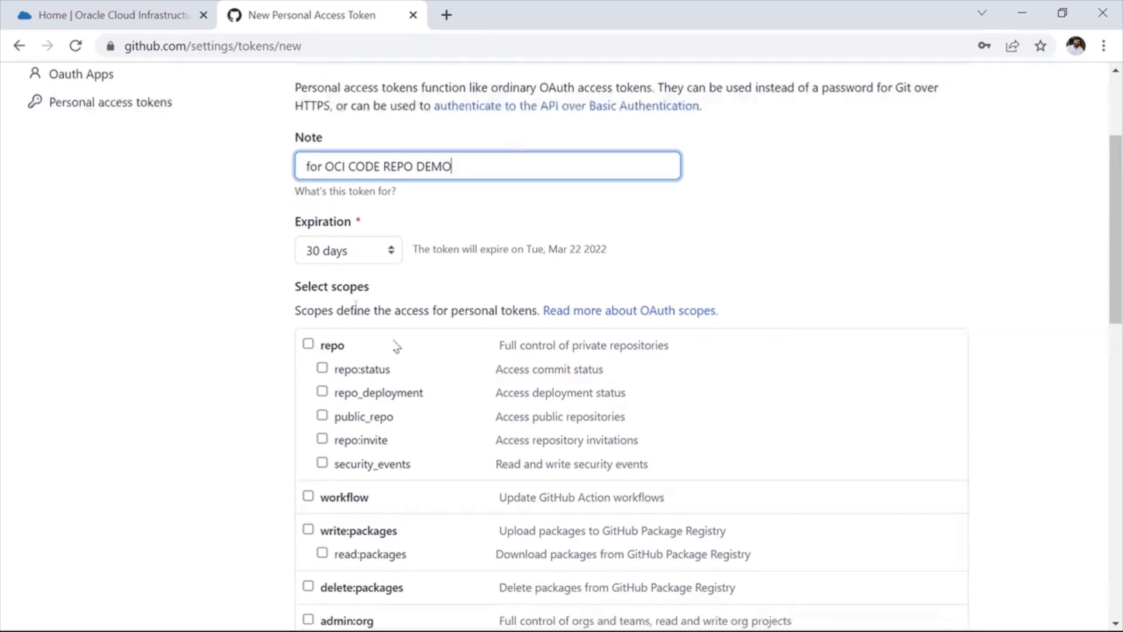
pyautogui.click(390, 256)
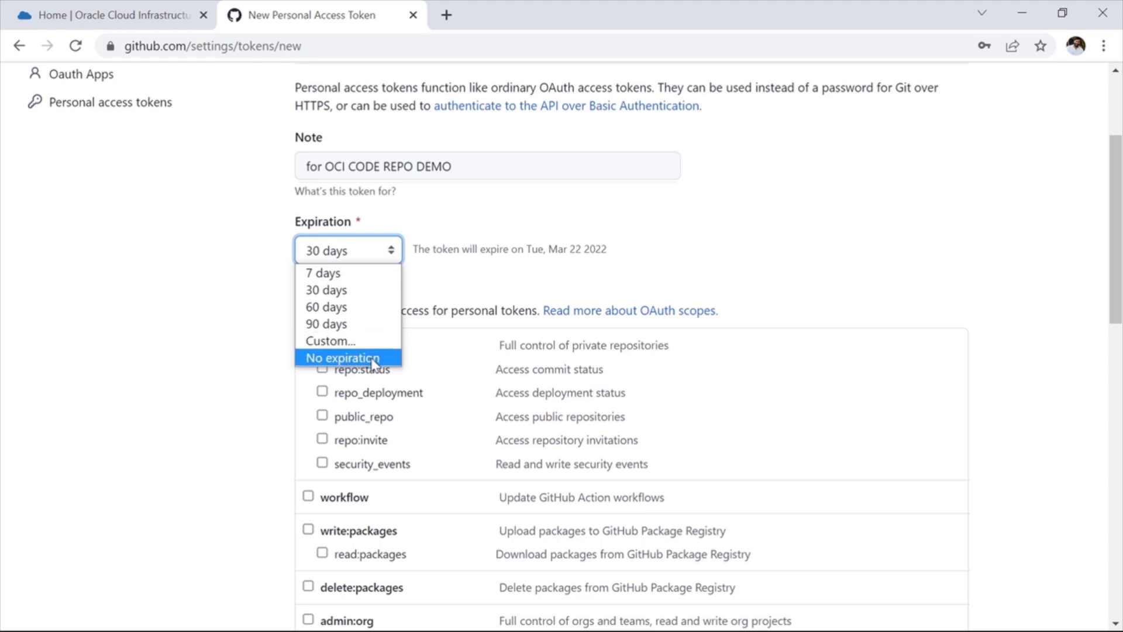
pyautogui.click(248, 309)
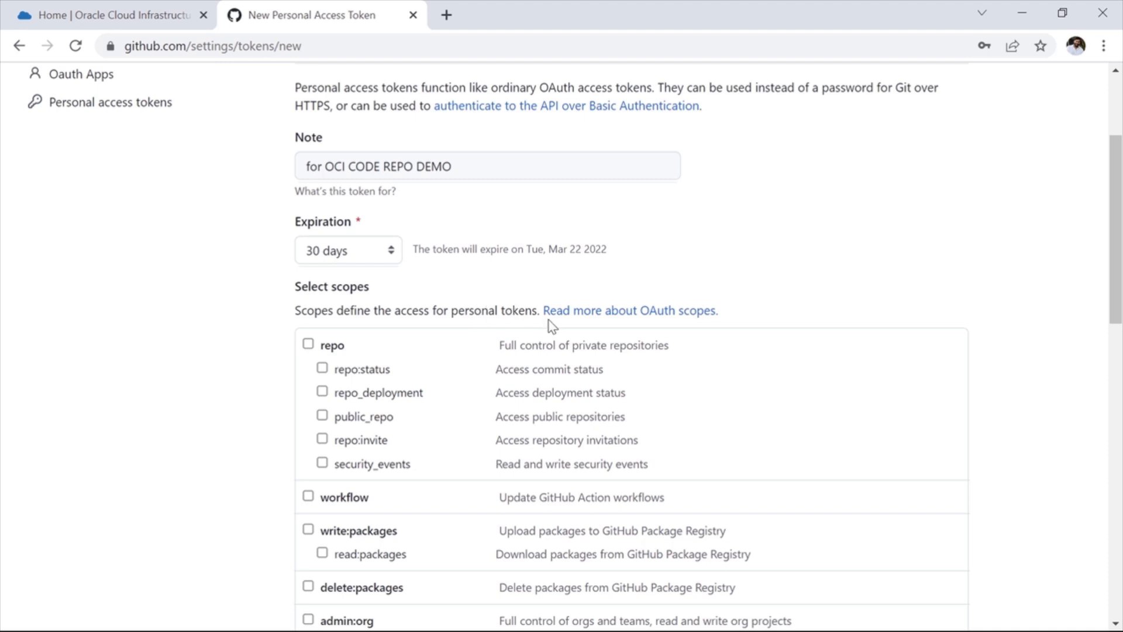
# Step: Grant the token the repo, workflow, write:packages, delete:packages, admin:org, admin:public_key and admin:repo_hook scopes
pyautogui.scroll(-2, 208, 343)
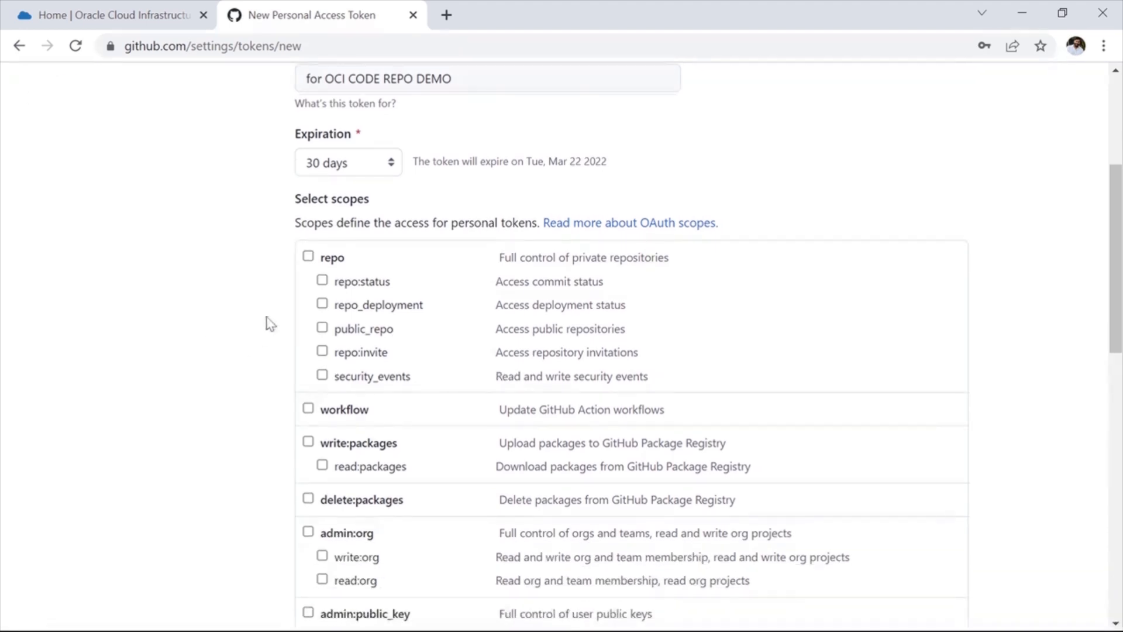
pyautogui.click(308, 256)
pyautogui.click(308, 409)
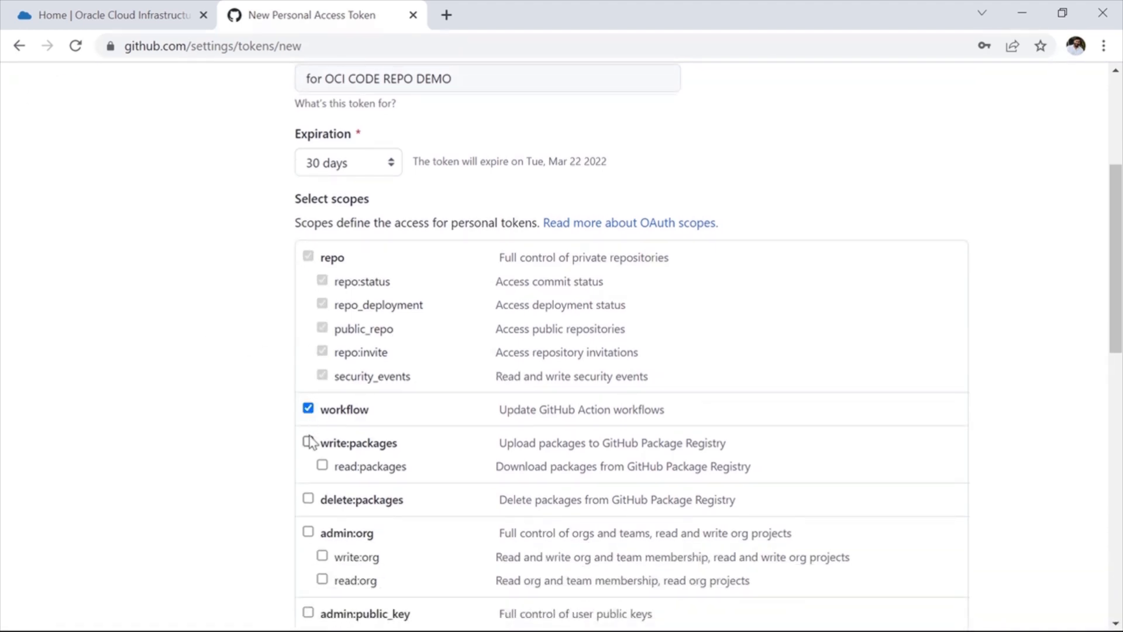
pyautogui.click(308, 442)
pyautogui.scroll(-4, 310, 448)
pyautogui.click(308, 235)
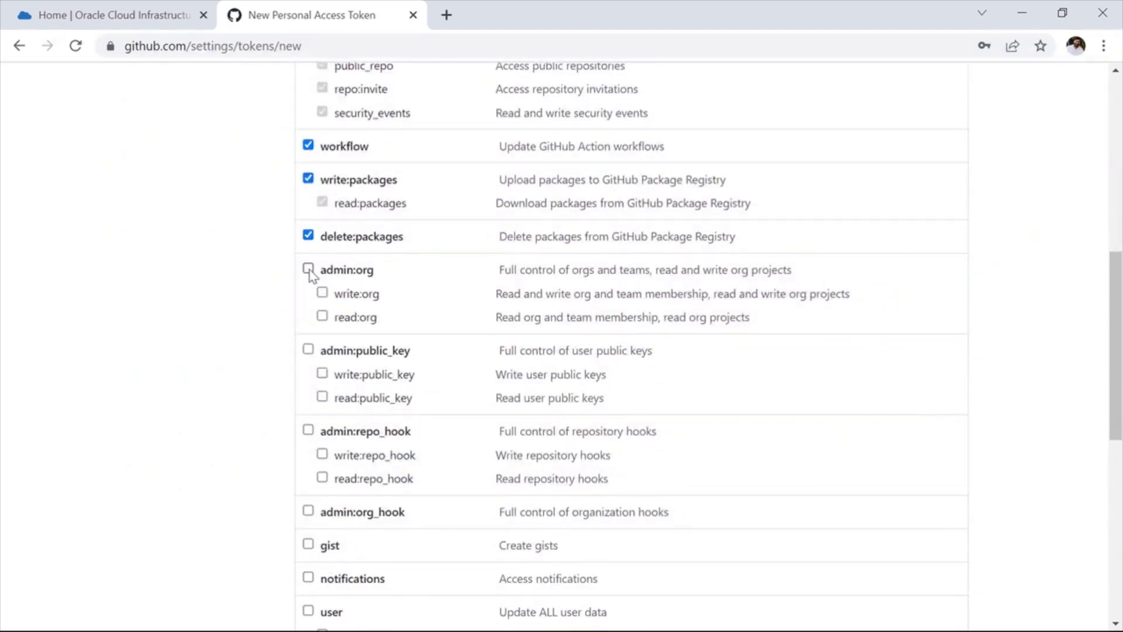
pyautogui.click(309, 270)
pyautogui.click(308, 350)
pyautogui.click(308, 430)
# Step: Add the admin:org_hook, gist, notifications, user, delete_repo, write:discussion, admin:enterprise and admin:gpg_key scopes and generate the token
pyautogui.scroll(-2, 310, 430)
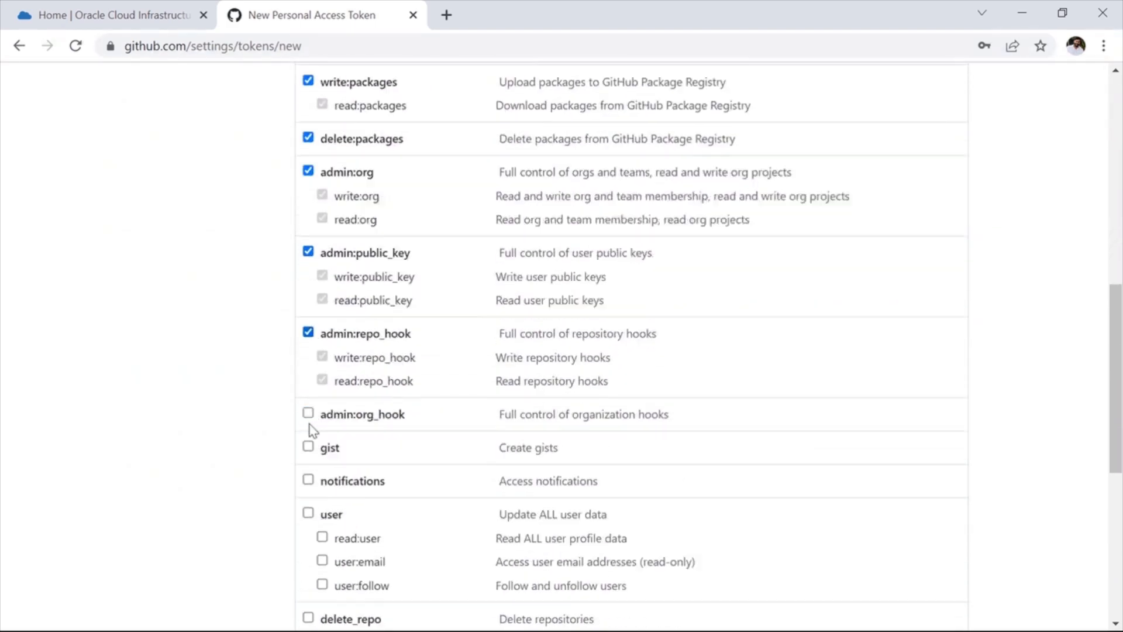
pyautogui.scroll(-3, 311, 430)
pyautogui.click(308, 247)
pyautogui.click(308, 281)
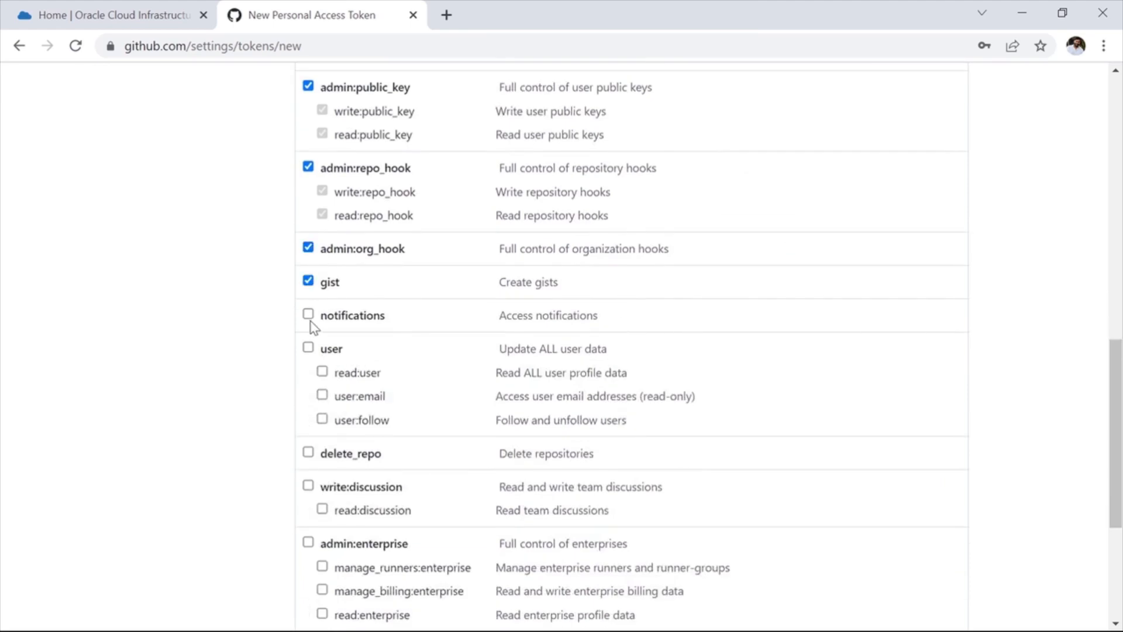
pyautogui.click(308, 316)
pyautogui.click(308, 348)
pyautogui.scroll(-5, 310, 351)
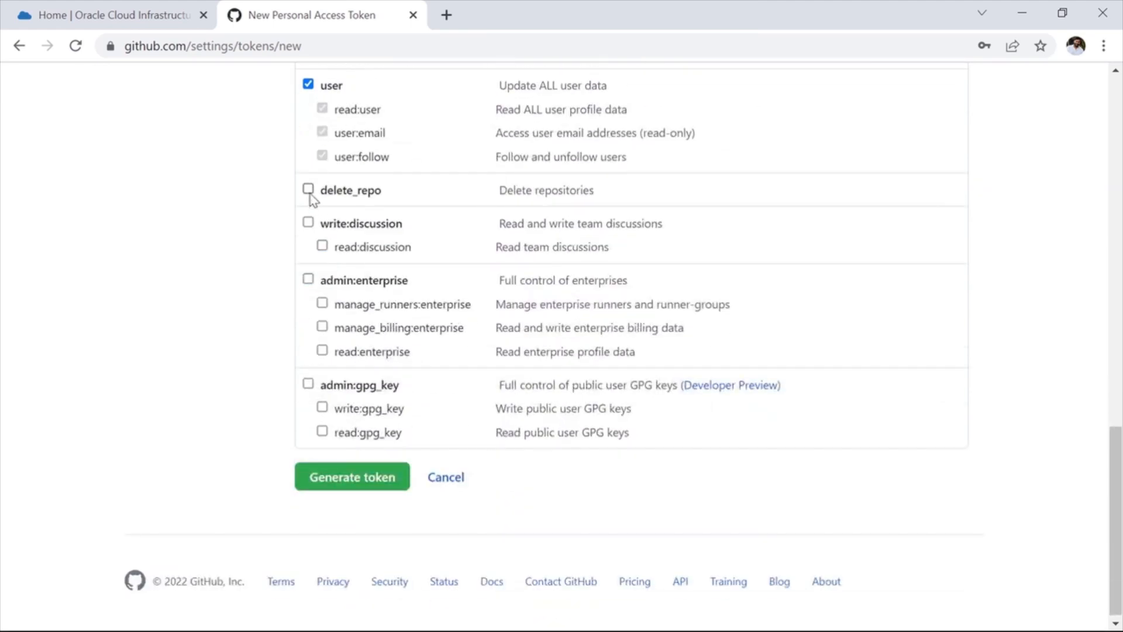
pyautogui.click(308, 189)
pyautogui.click(308, 222)
pyautogui.click(308, 279)
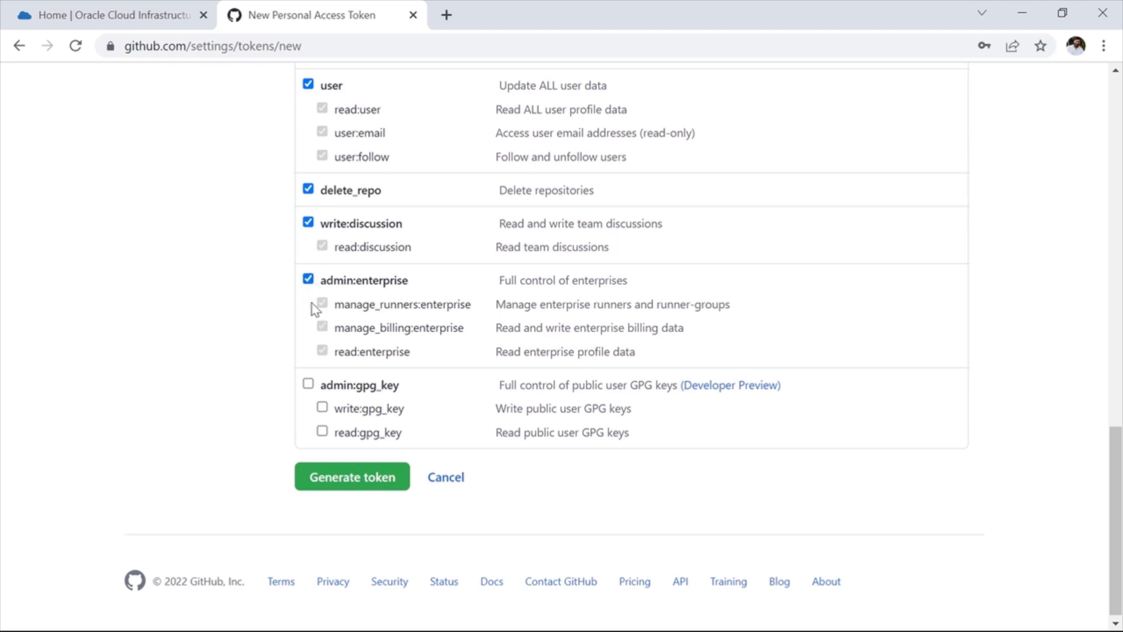
pyautogui.click(308, 385)
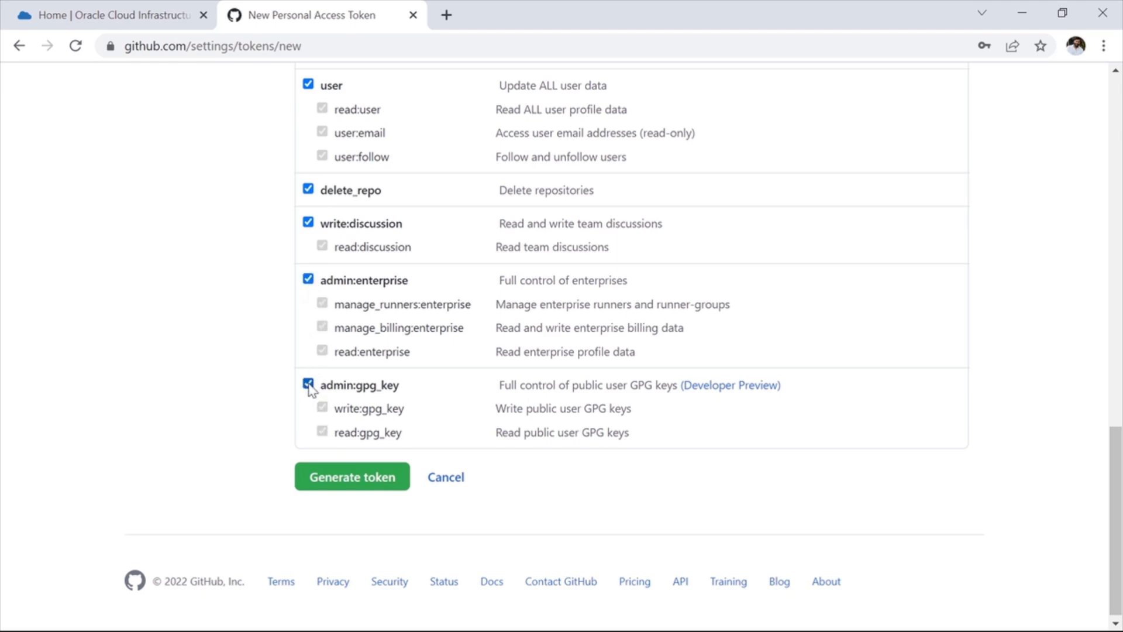
pyautogui.click(375, 490)
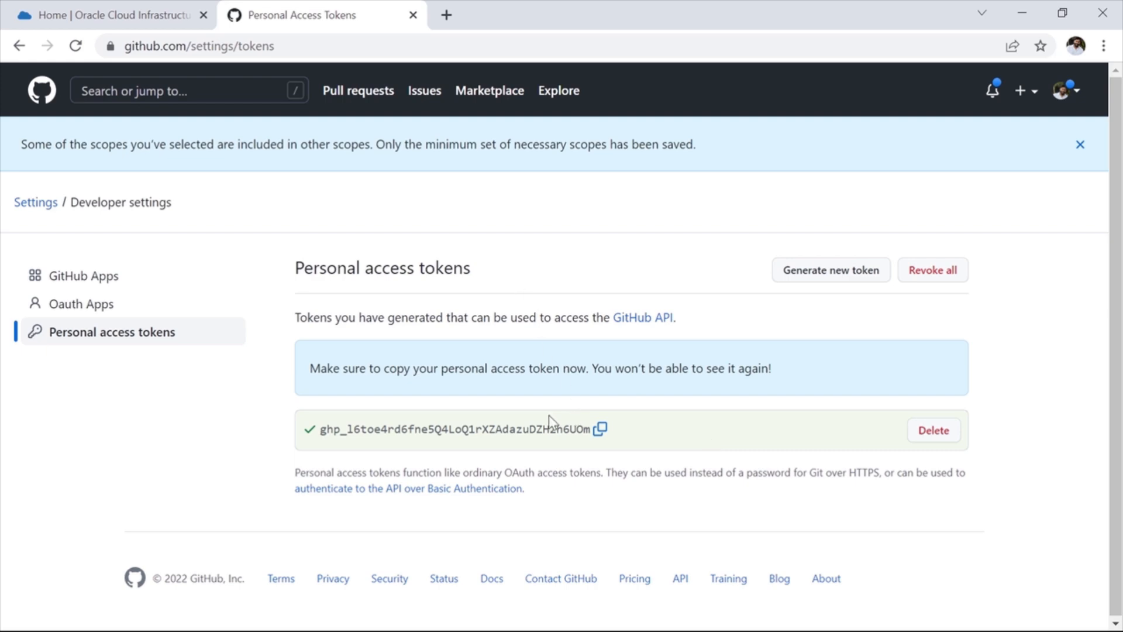
# Step: Switch to Oracle Cloud and show the secrets of the MMDevOps vault under Identity & Security
pyautogui.click(135, 18)
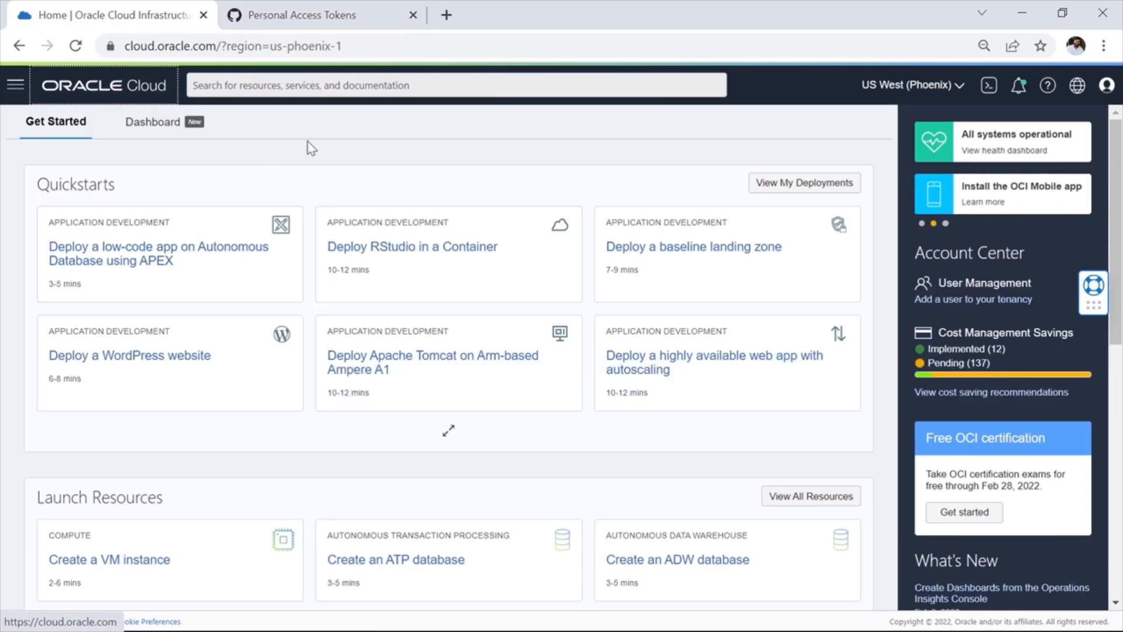
pyautogui.click(15, 87)
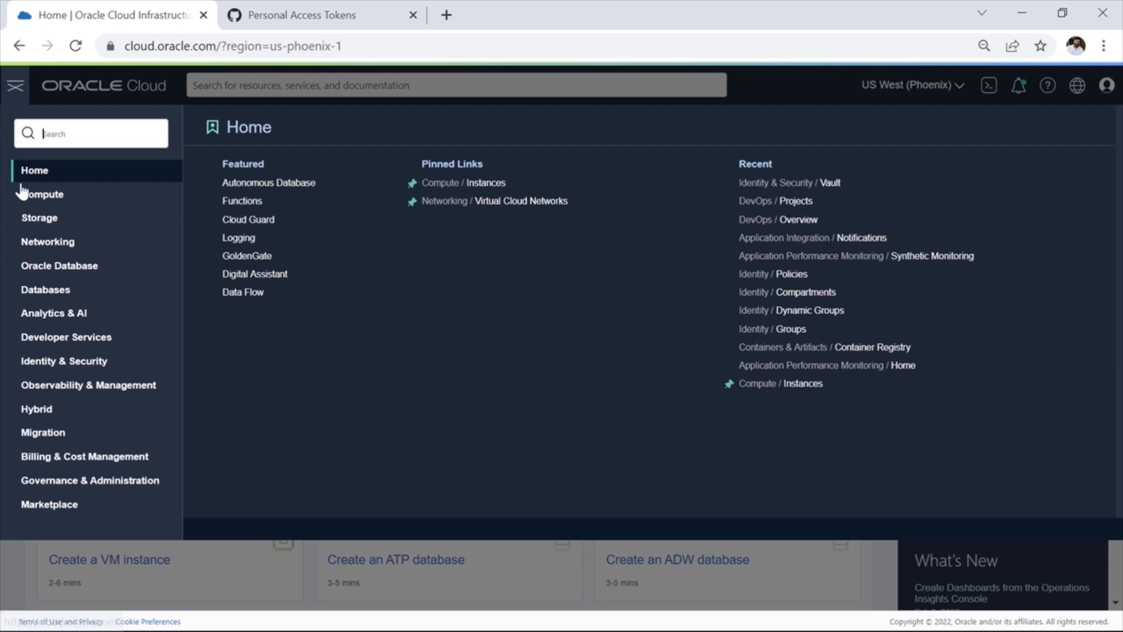
pyautogui.click(79, 365)
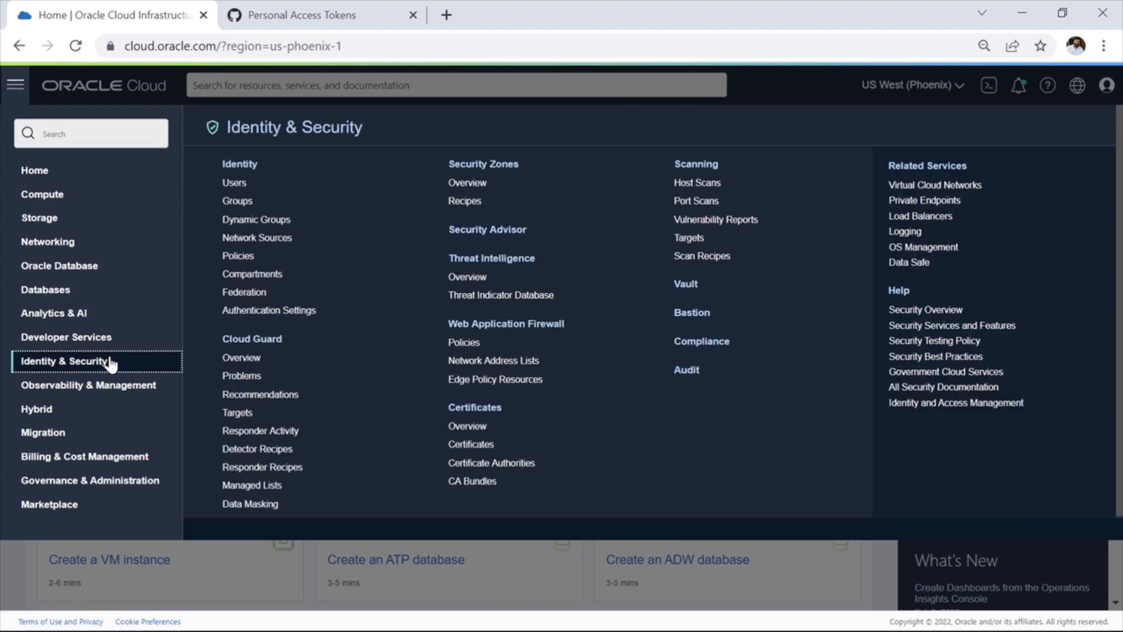
pyautogui.click(692, 291)
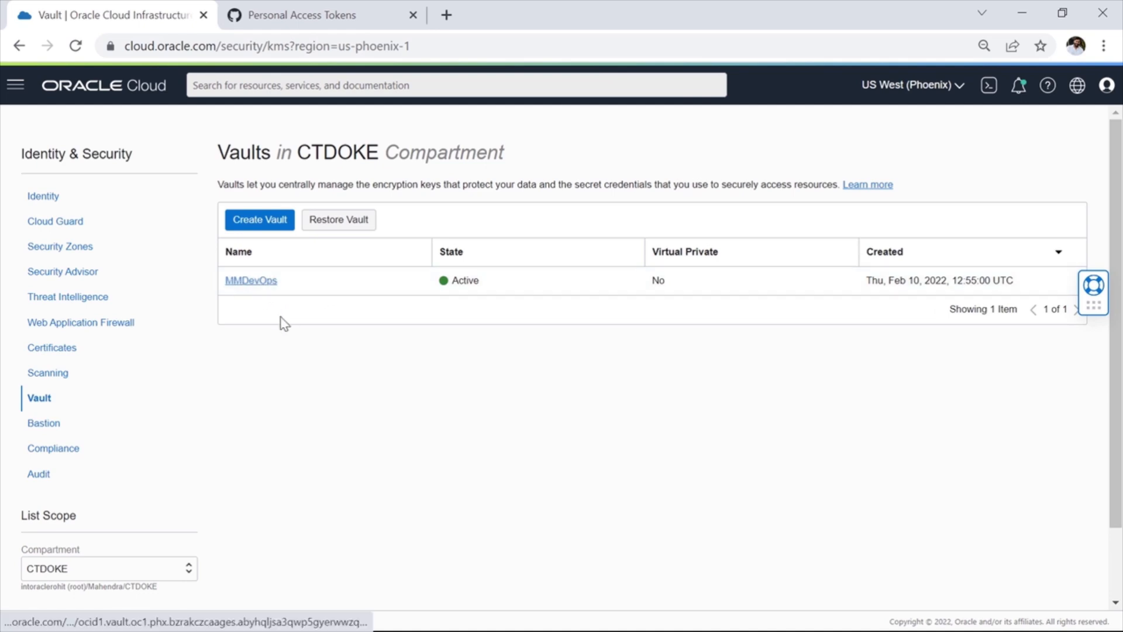
pyautogui.click(256, 286)
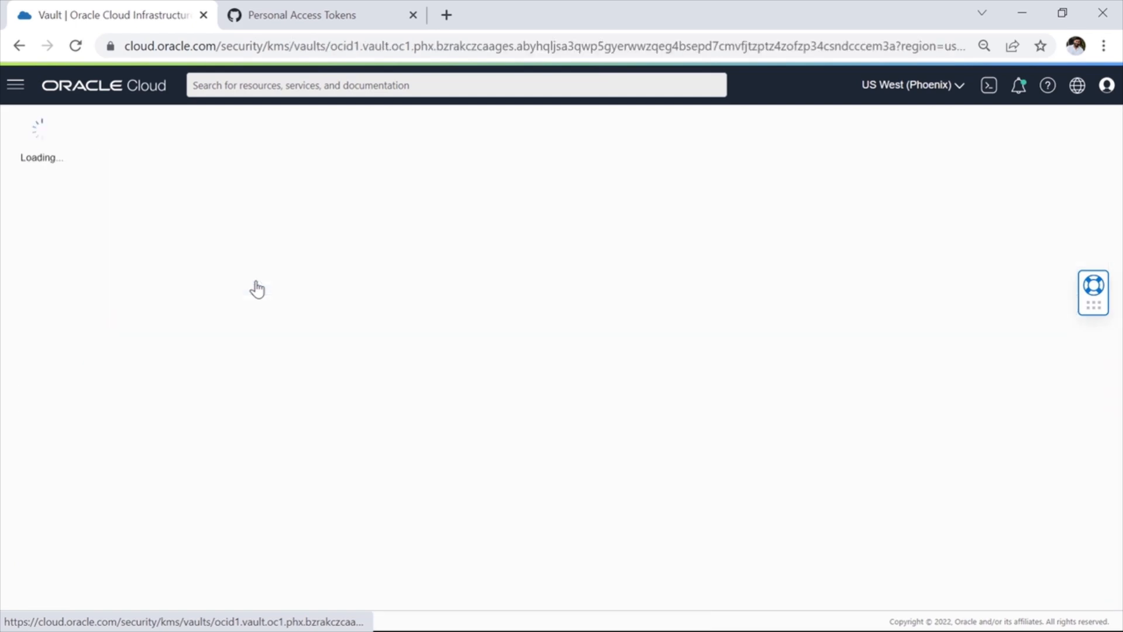
pyautogui.scroll(-3, 240, 413)
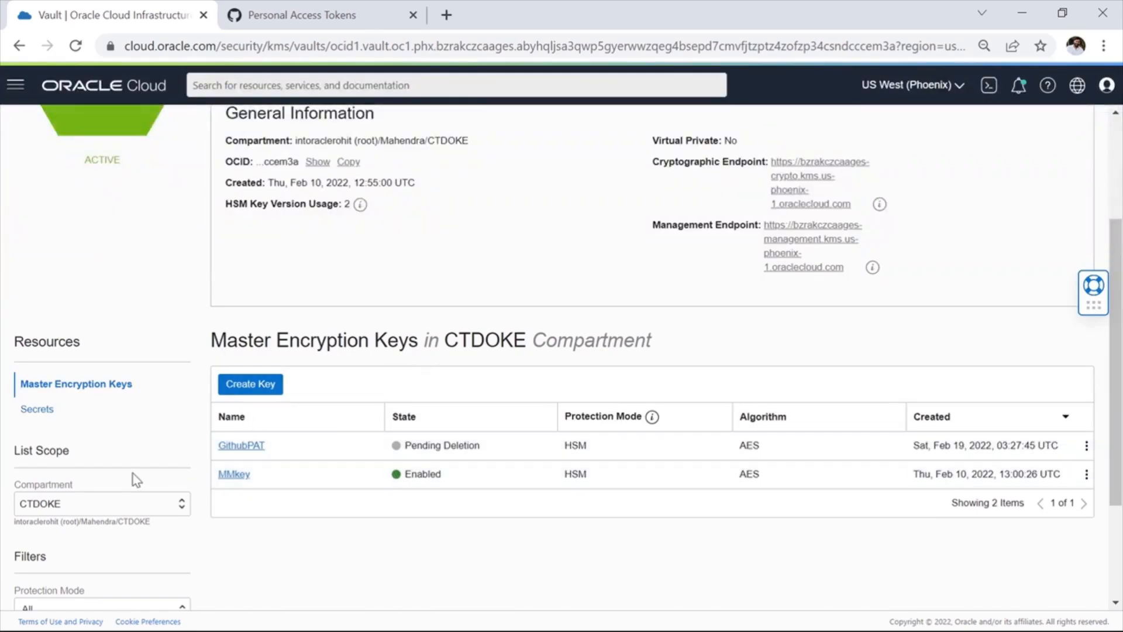
pyautogui.click(38, 410)
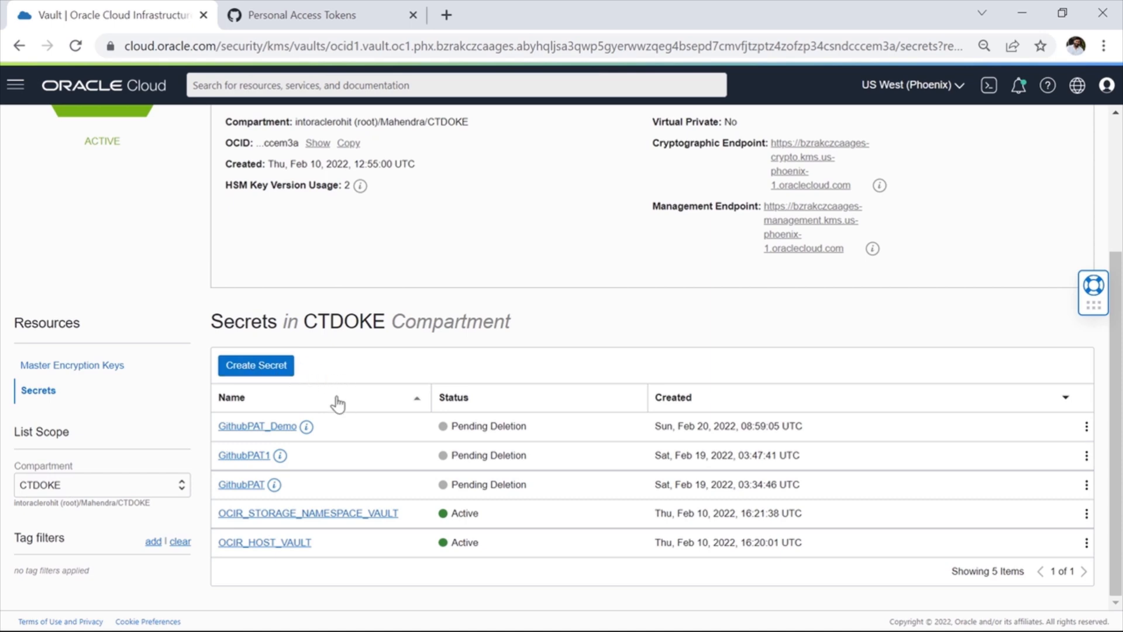
# Step: Start a new vault secret named GithubPAT_Demo_1 with description OCI_GITHUB_PAT and encryption key MMkey
pyautogui.click(263, 368)
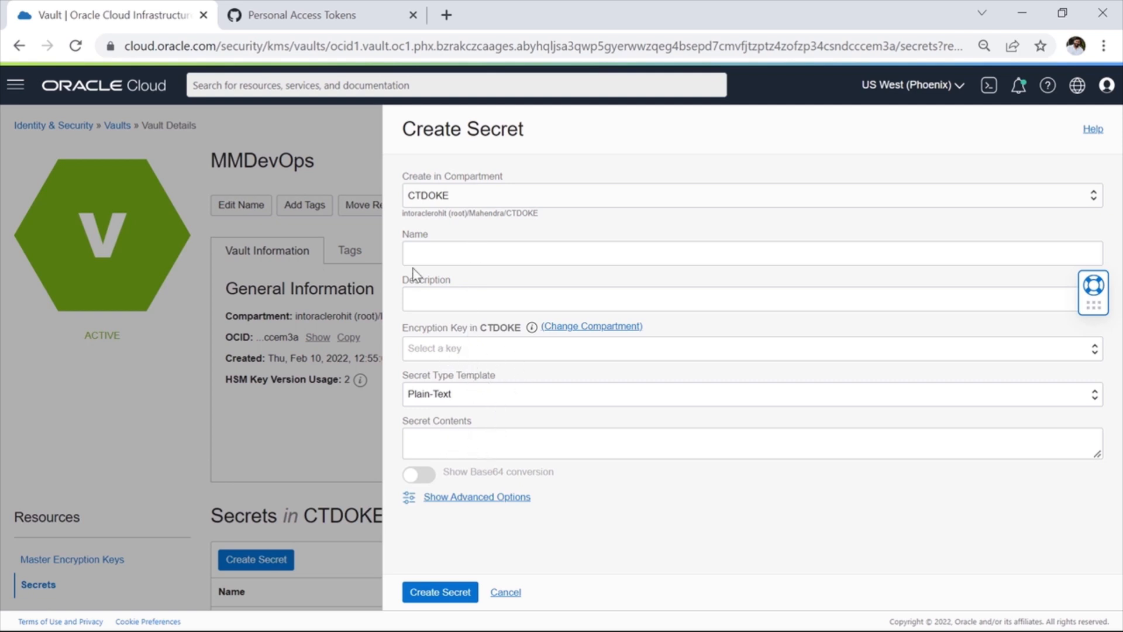
pyautogui.click(471, 257)
pyautogui.write('GithubPAT_Demo_1')
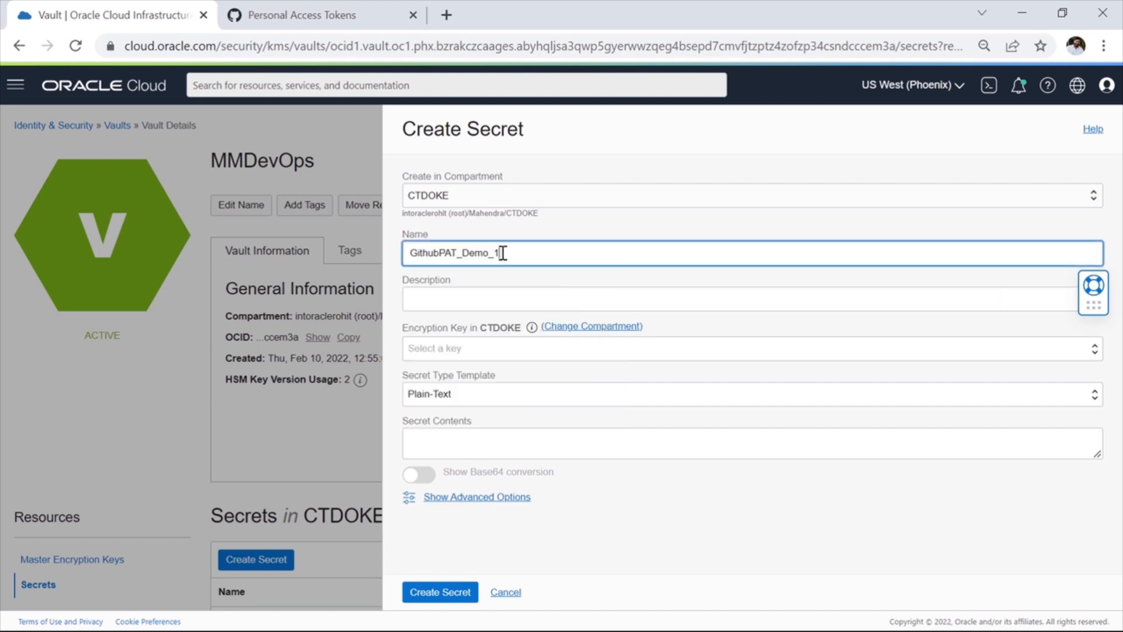
pyautogui.click(477, 299)
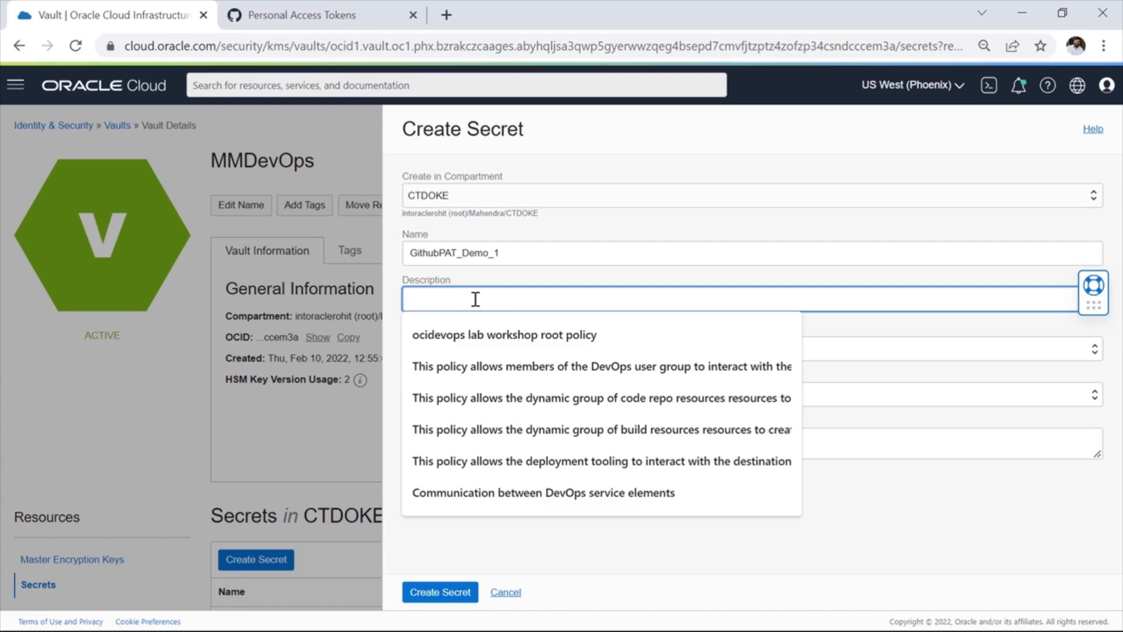
pyautogui.write('OCI_GITHUB_PAT')
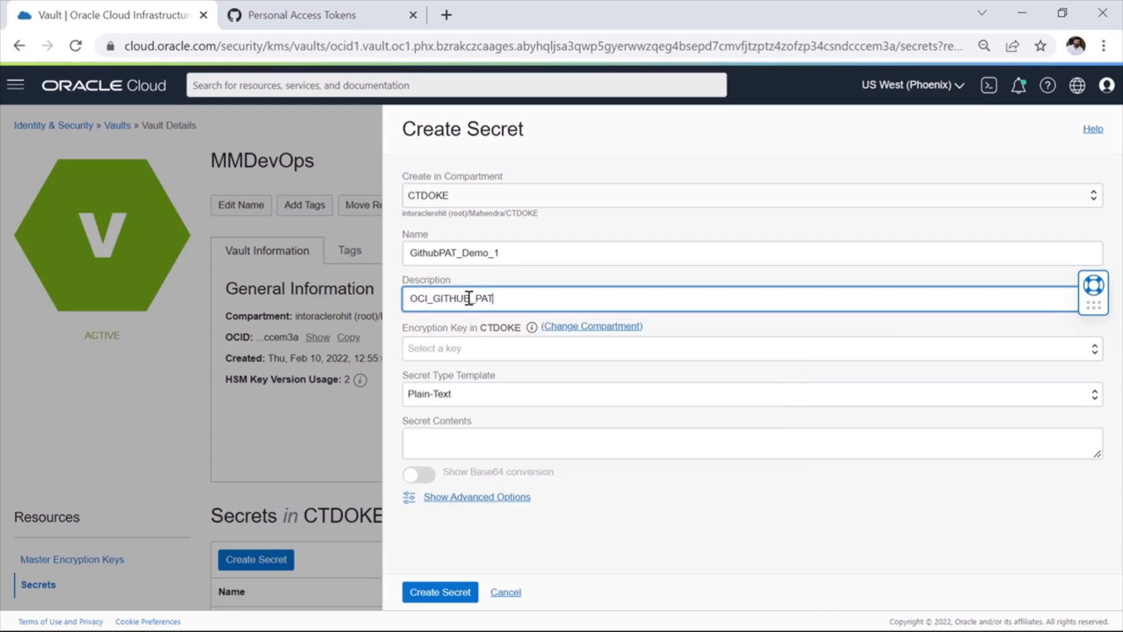
pyautogui.click(468, 351)
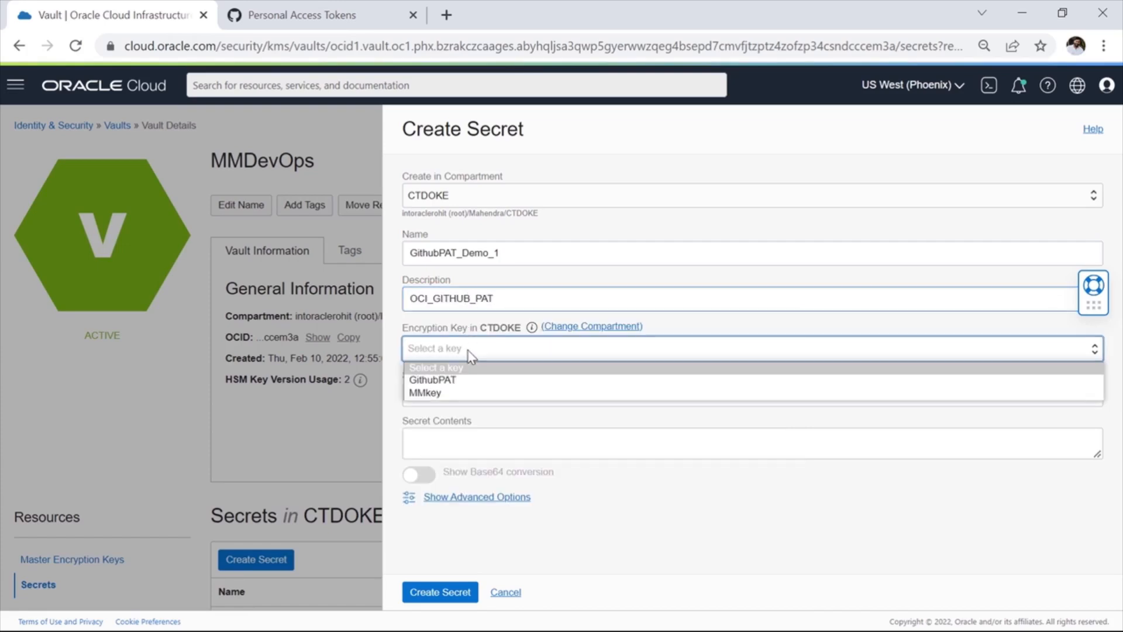
pyautogui.click(436, 393)
# Step: Paste the GitHub personal access token as the secret contents, create the secret and check the vault's secrets list
pyautogui.click(476, 445)
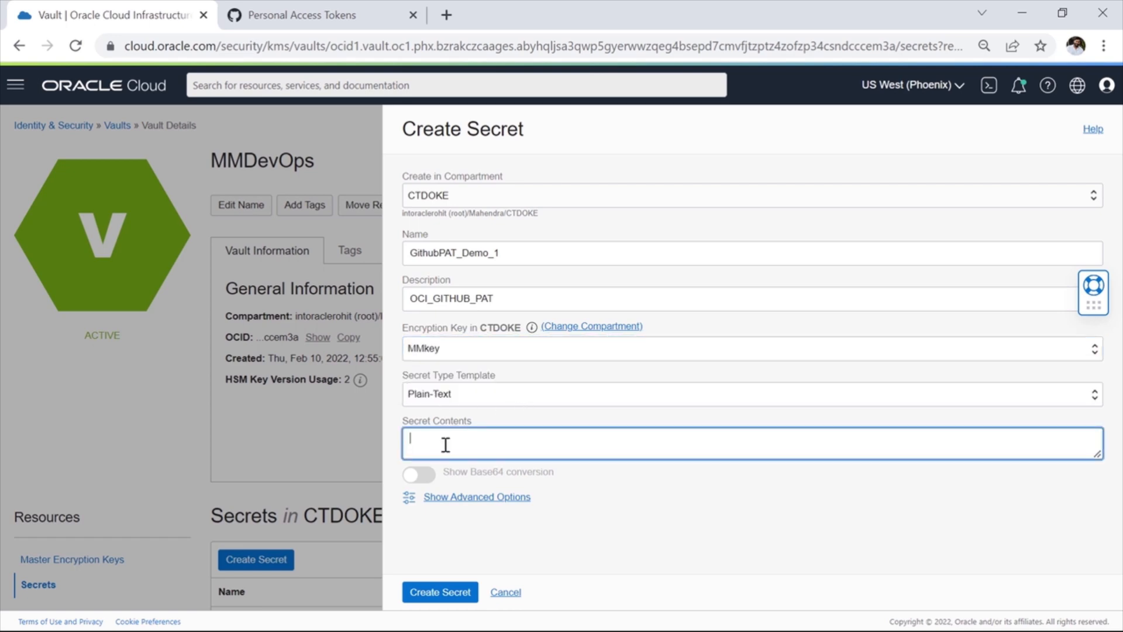
pyautogui.hotkey('ctrl', 'v')
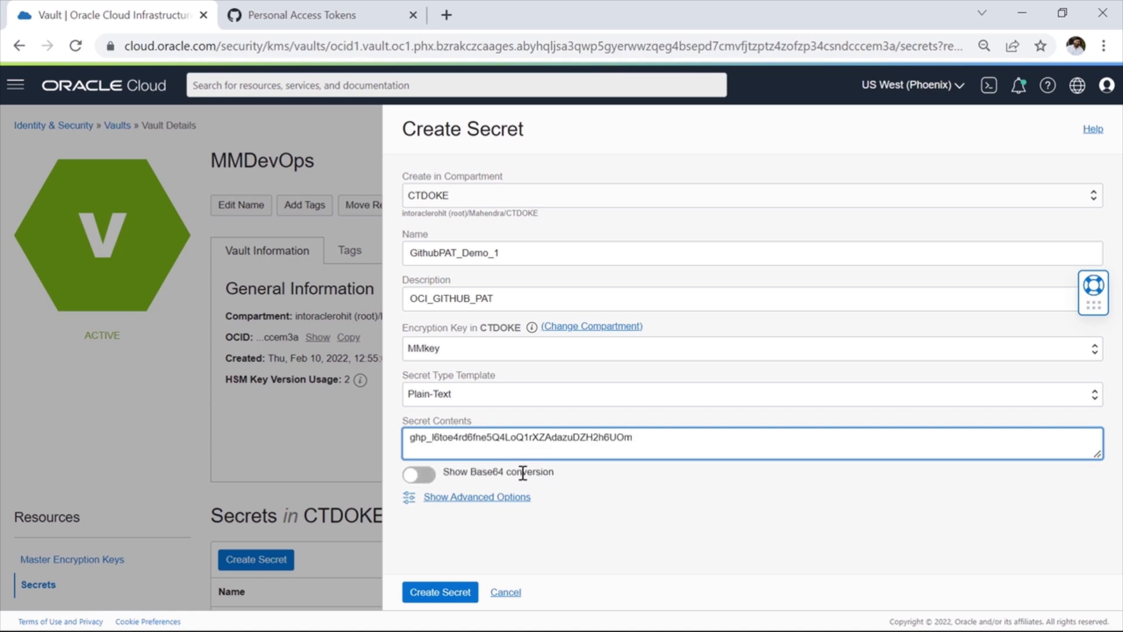
pyautogui.click(443, 593)
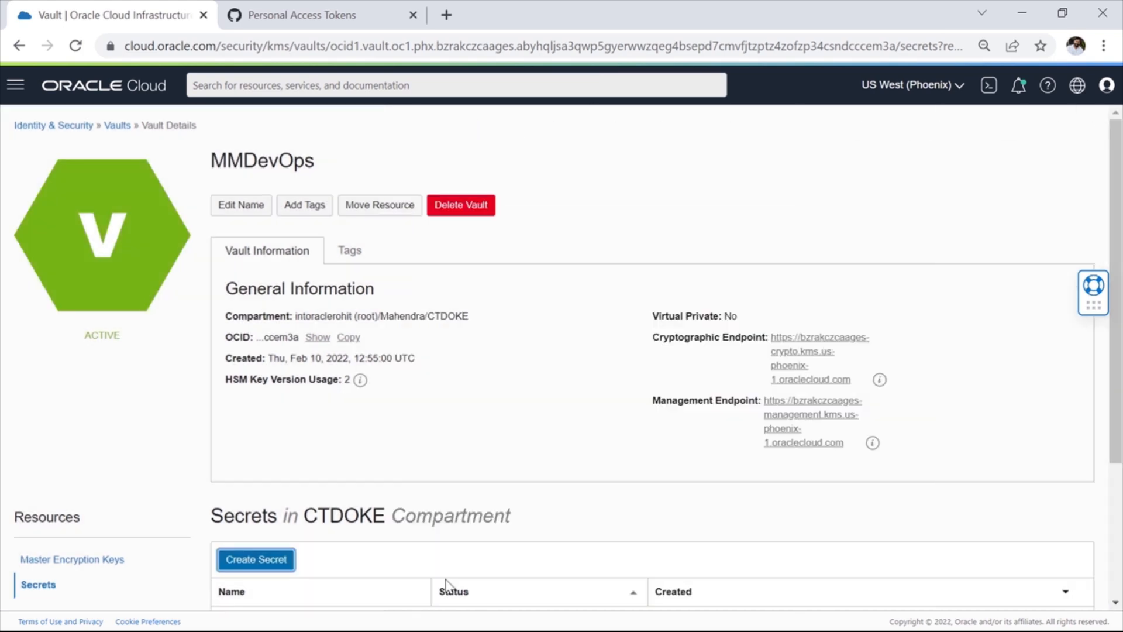
pyautogui.scroll(-4, 353, 401)
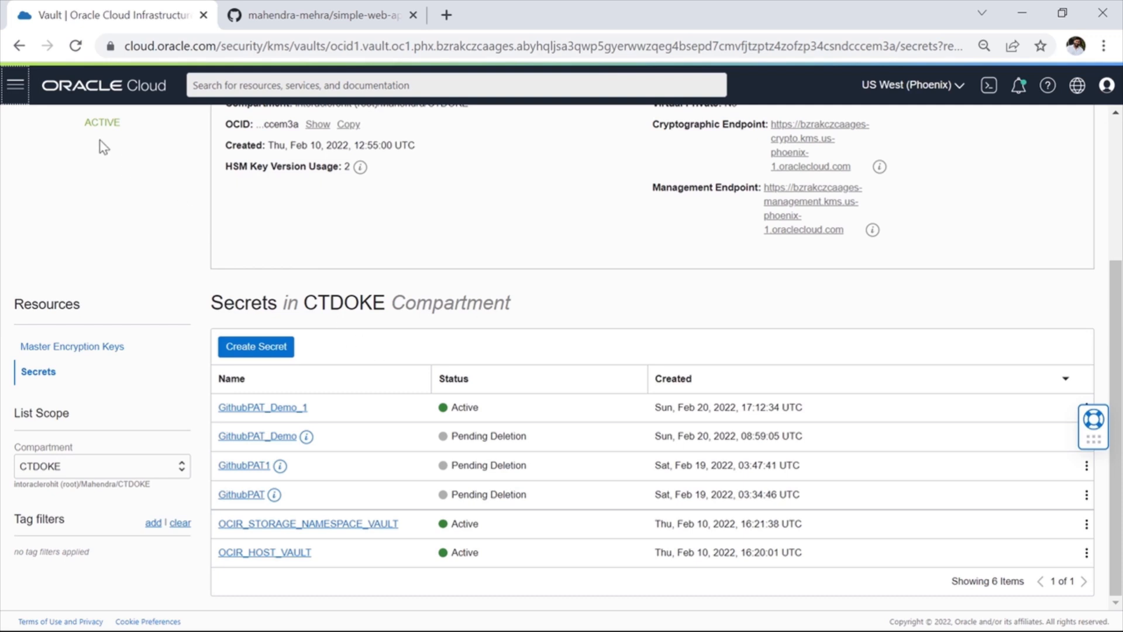
# Step: Open the MMConnectionDynamicGroup dynamic group under Identity & Security and examine the resource type in its matching rule
pyautogui.click(16, 91)
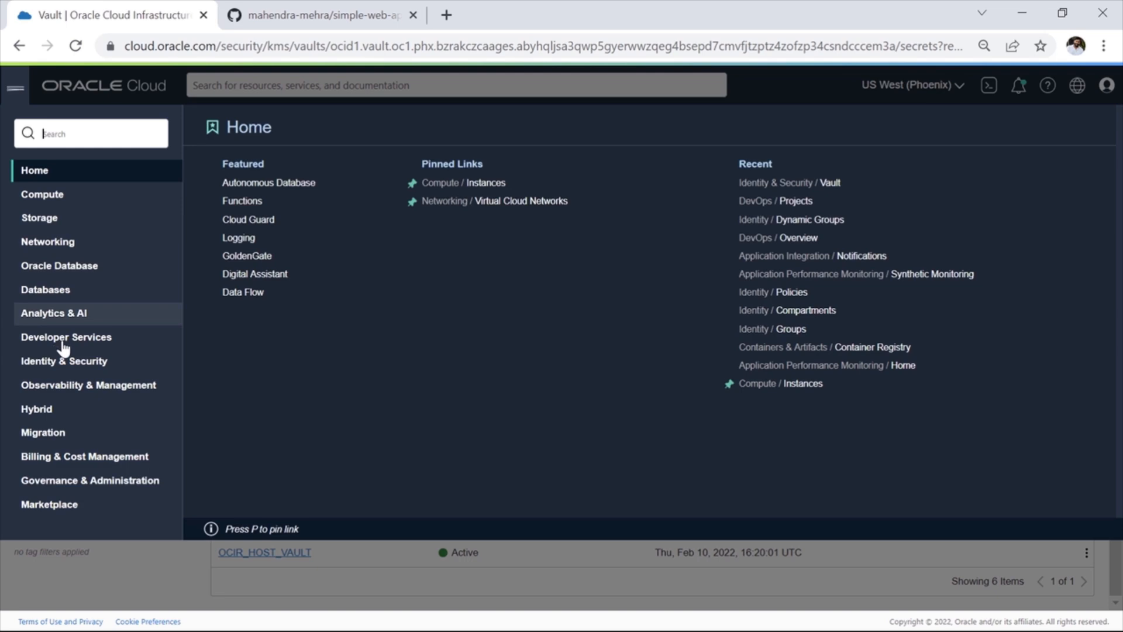
pyautogui.click(73, 363)
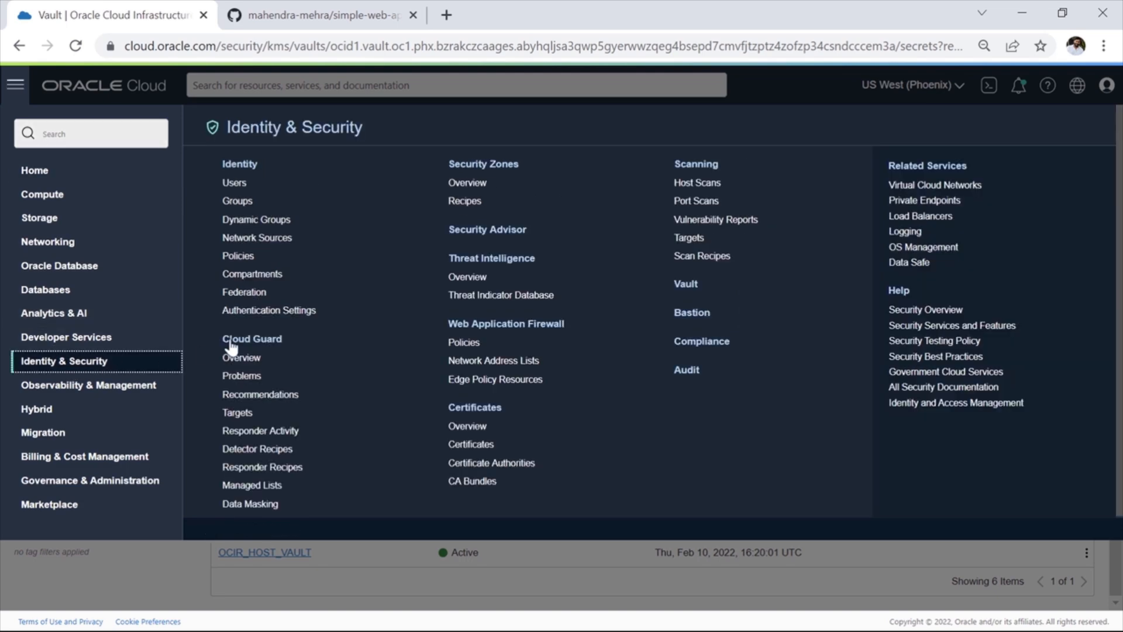
pyautogui.click(253, 223)
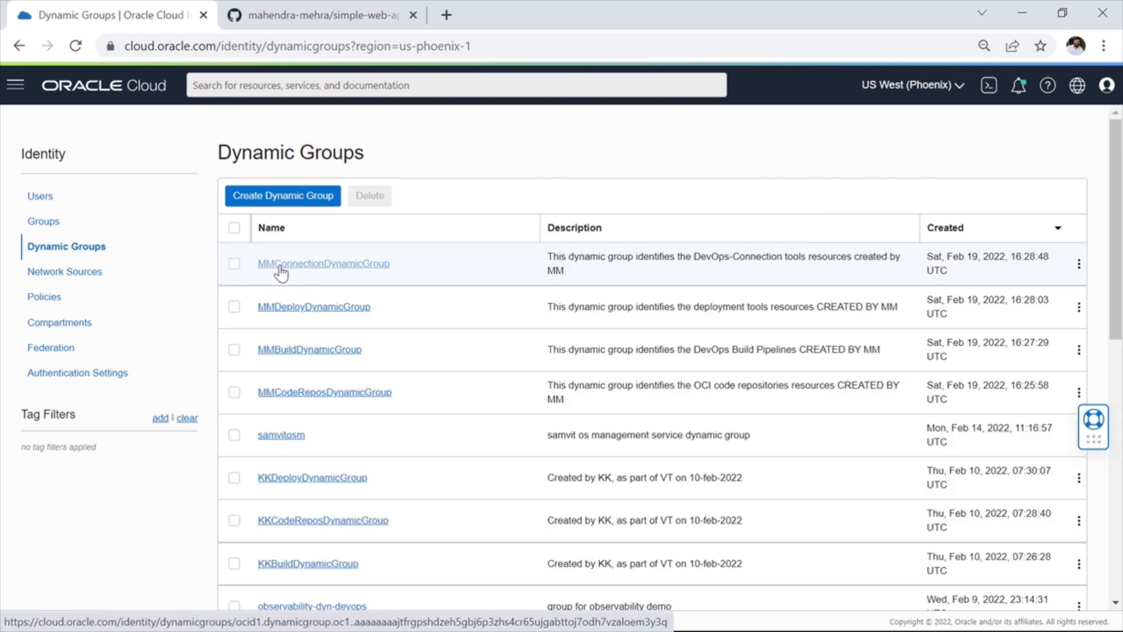
pyautogui.click(357, 270)
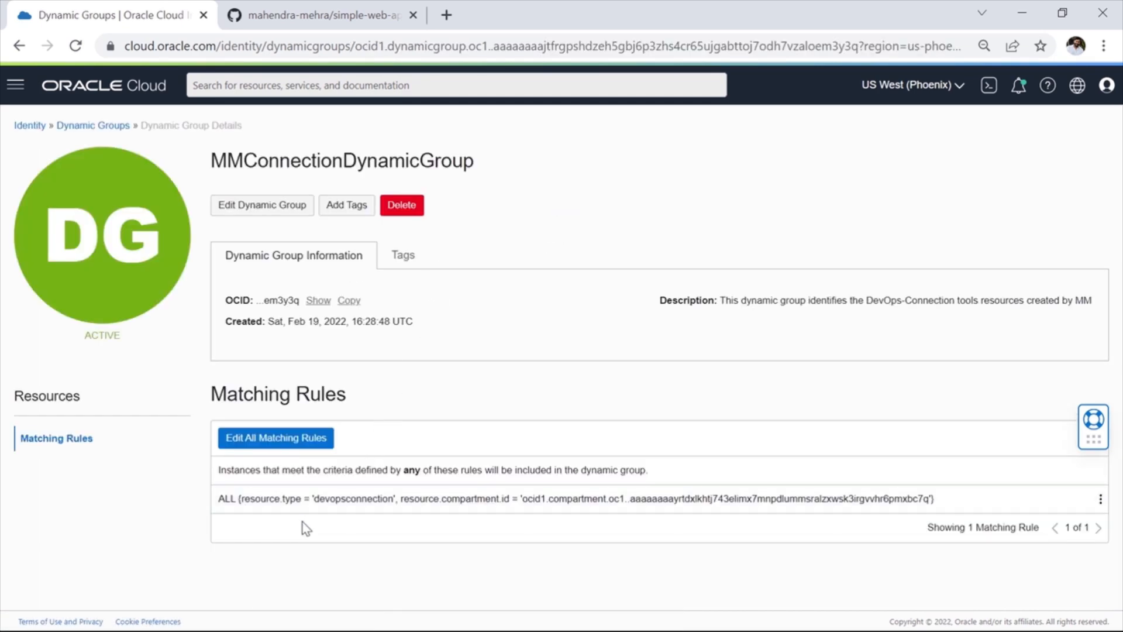
pyautogui.moveTo(316, 503); pyautogui.dragTo(400, 502)
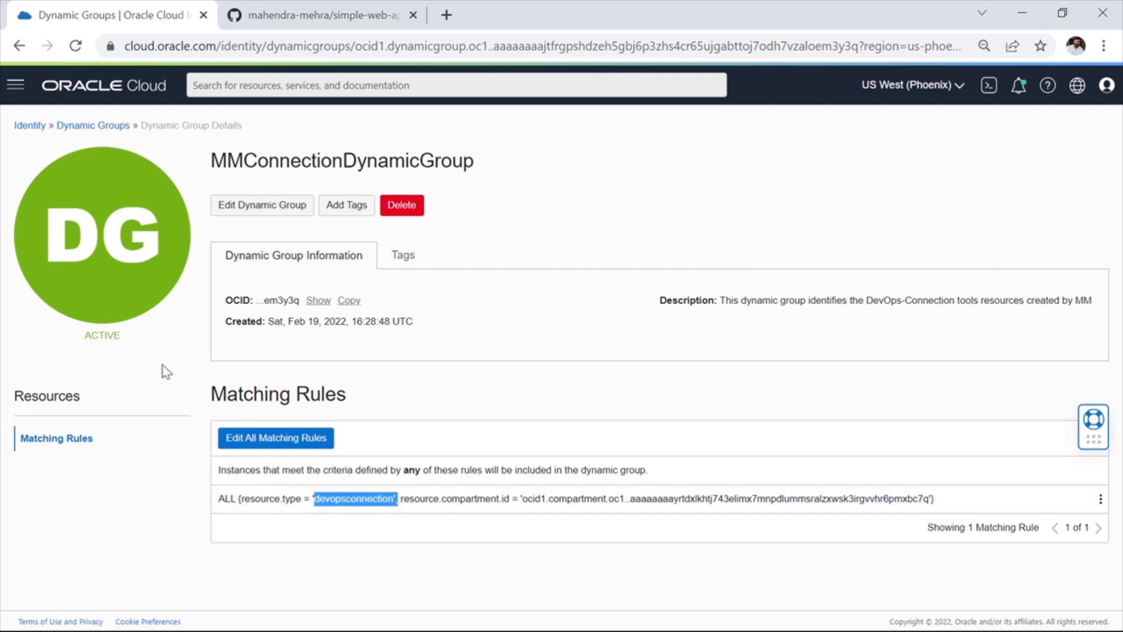
# Step: Show the identity policies of the parent compartment that contains CTDOKE
pyautogui.click(30, 125)
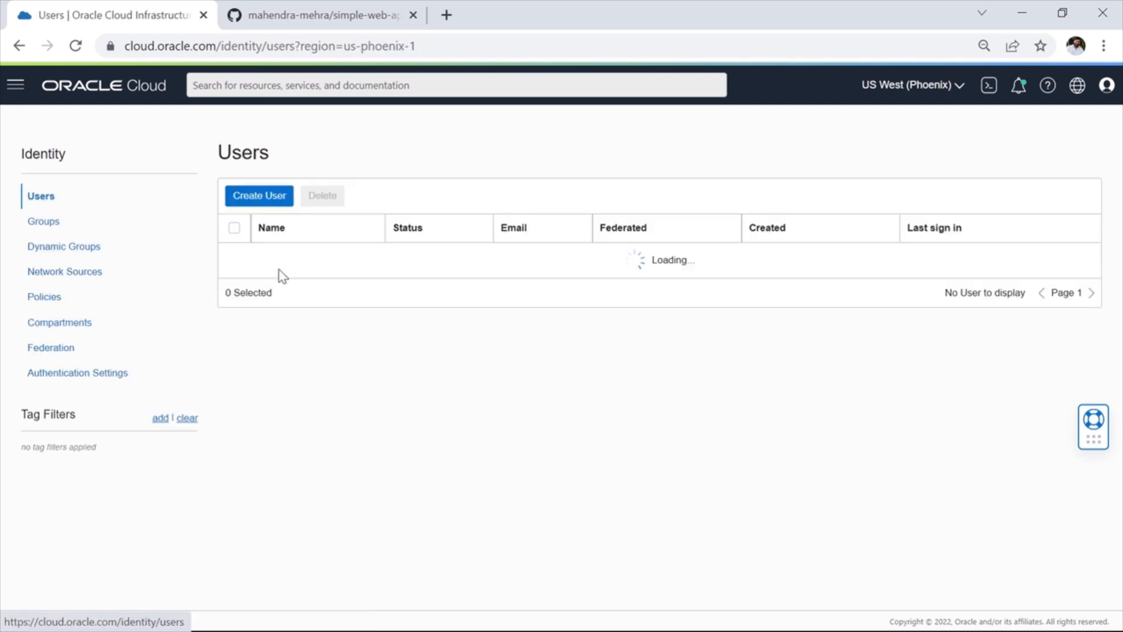
pyautogui.click(53, 296)
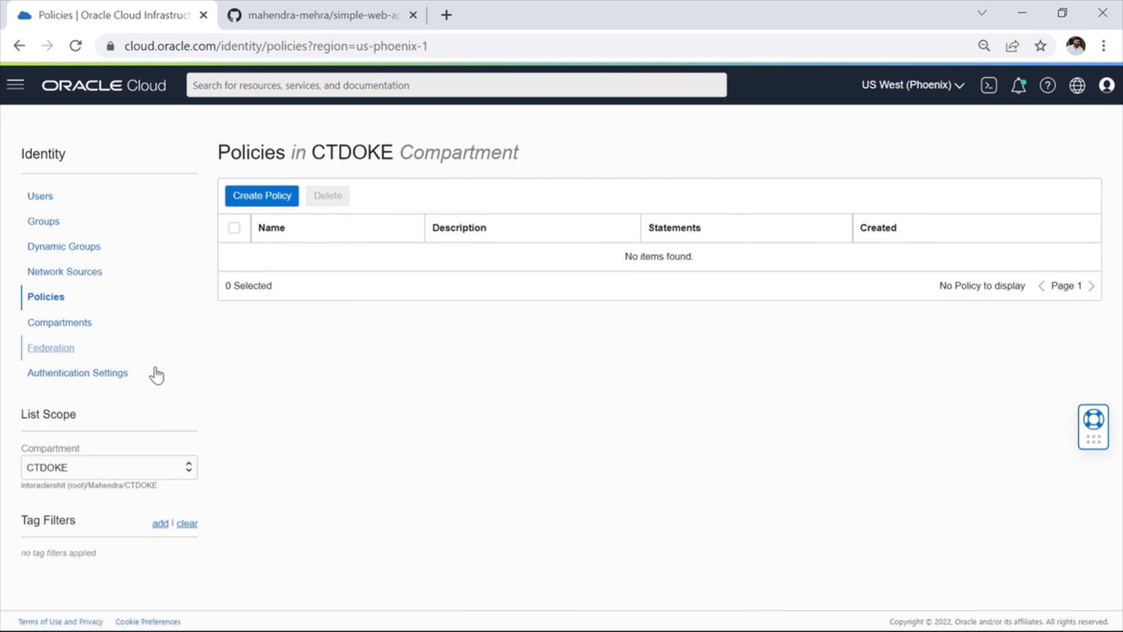
pyautogui.click(132, 467)
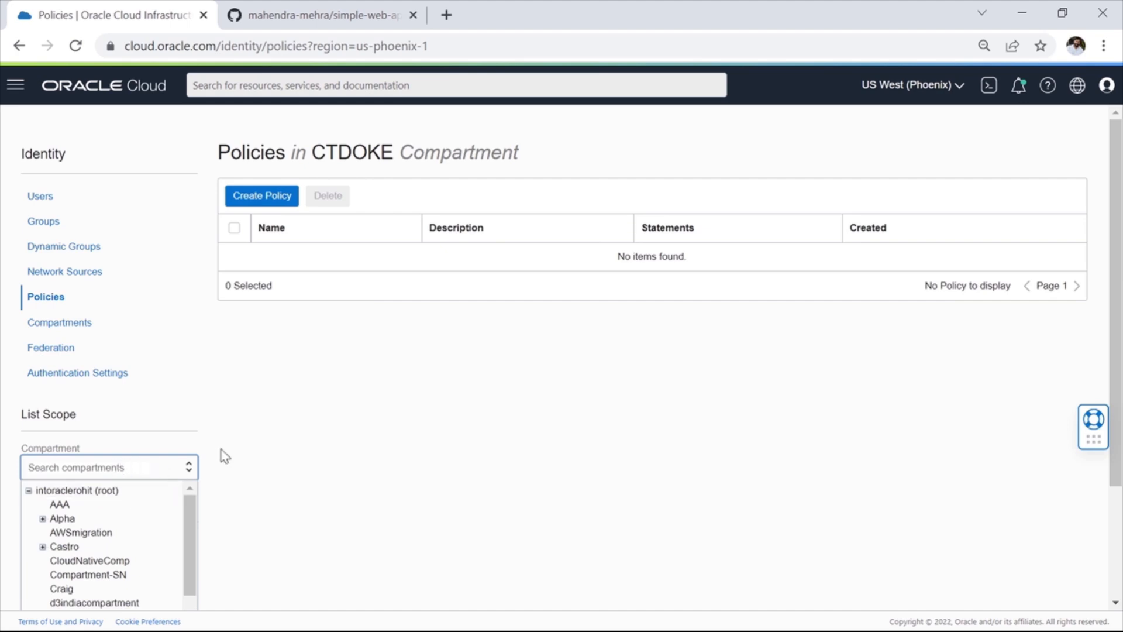
pyautogui.scroll(-3, 249, 462)
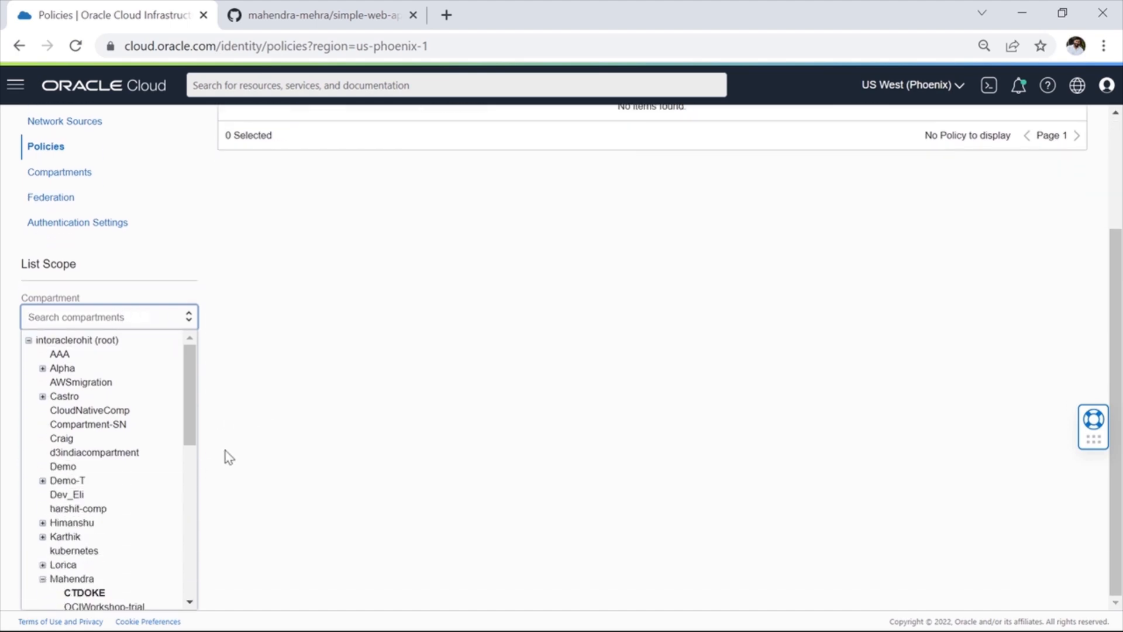
pyautogui.scroll(-3, 89, 497)
pyautogui.scroll(-3, 86, 503)
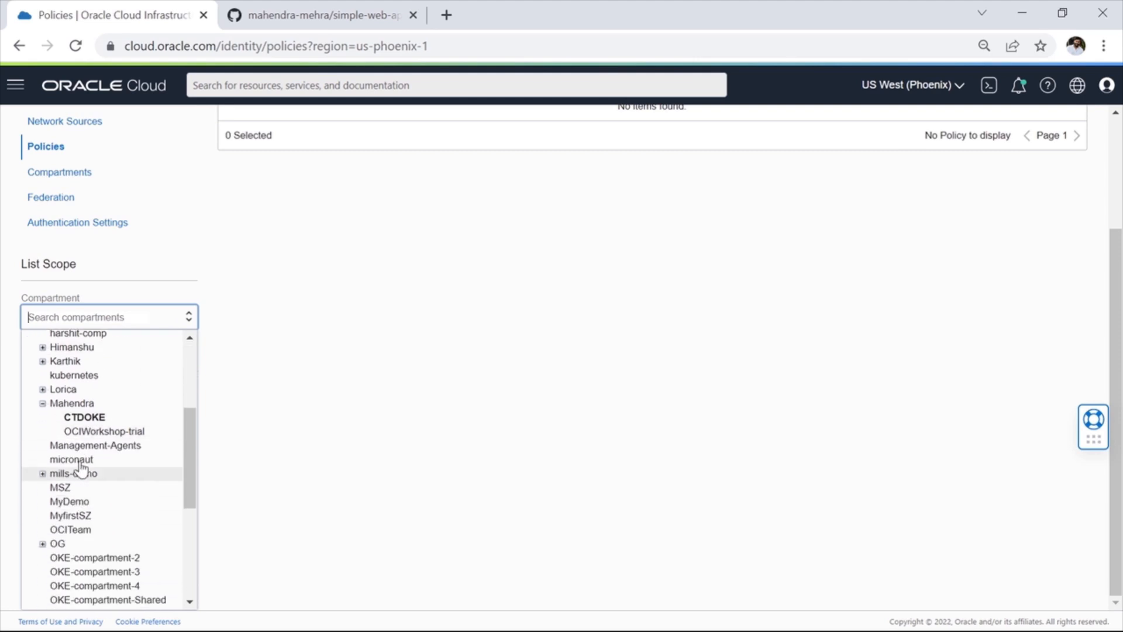
pyautogui.click(78, 405)
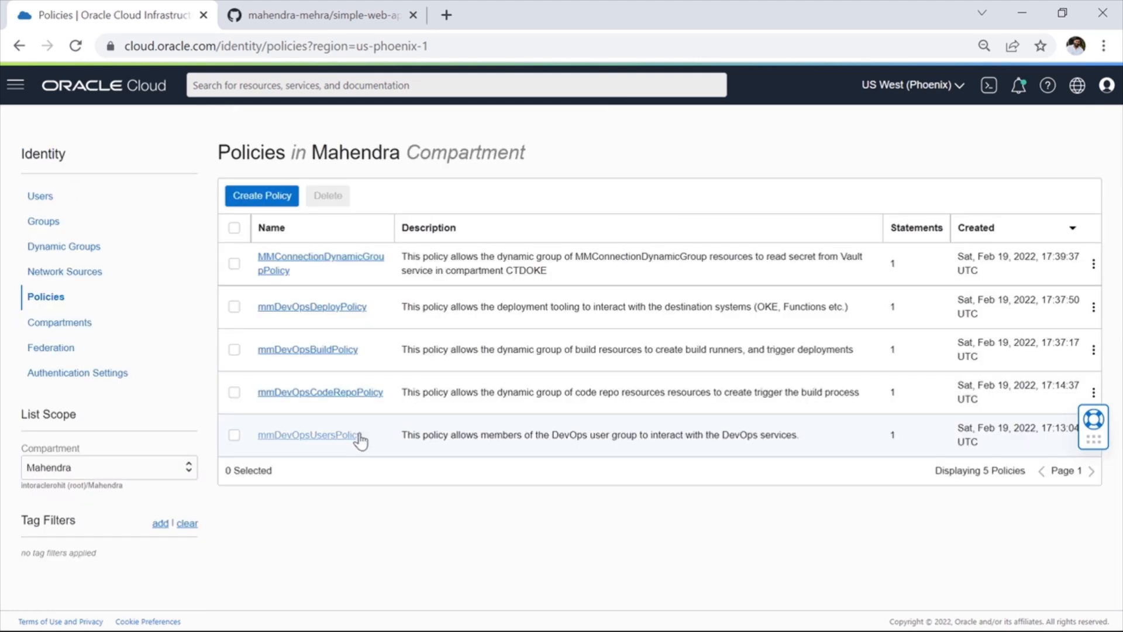
# Step: Open MMConnectionDynamicGroupPolicy and examine its statement for the dynamic group, the resource family and the compartment it covers
pyautogui.click(235, 265)
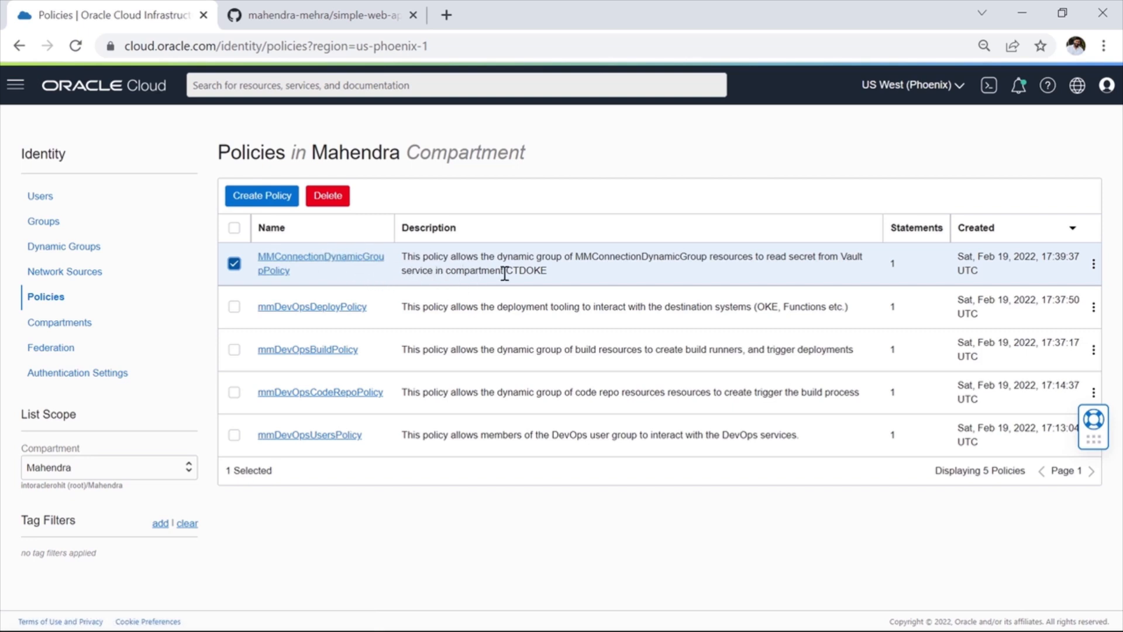
pyautogui.click(364, 265)
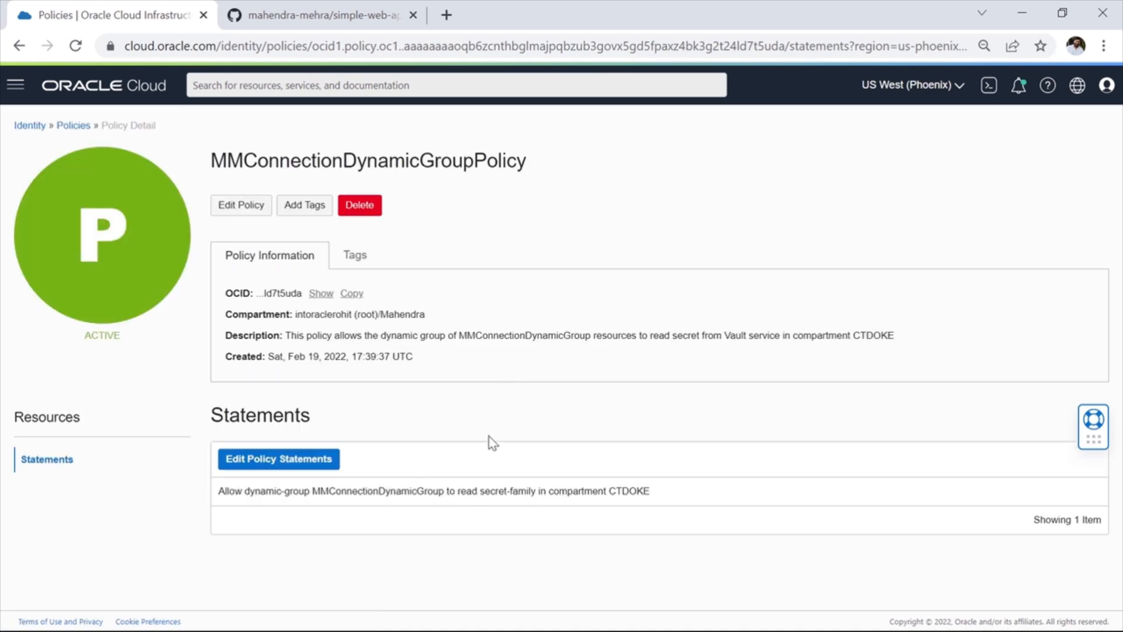
pyautogui.moveTo(321, 495); pyautogui.dragTo(539, 494)
pyautogui.moveTo(613, 493); pyautogui.dragTo(659, 495)
pyautogui.moveTo(531, 489)
pyautogui.mouseDown()
pyautogui.moveTo(483, 494)
pyautogui.moveTo(537, 494)
pyautogui.mouseUp()
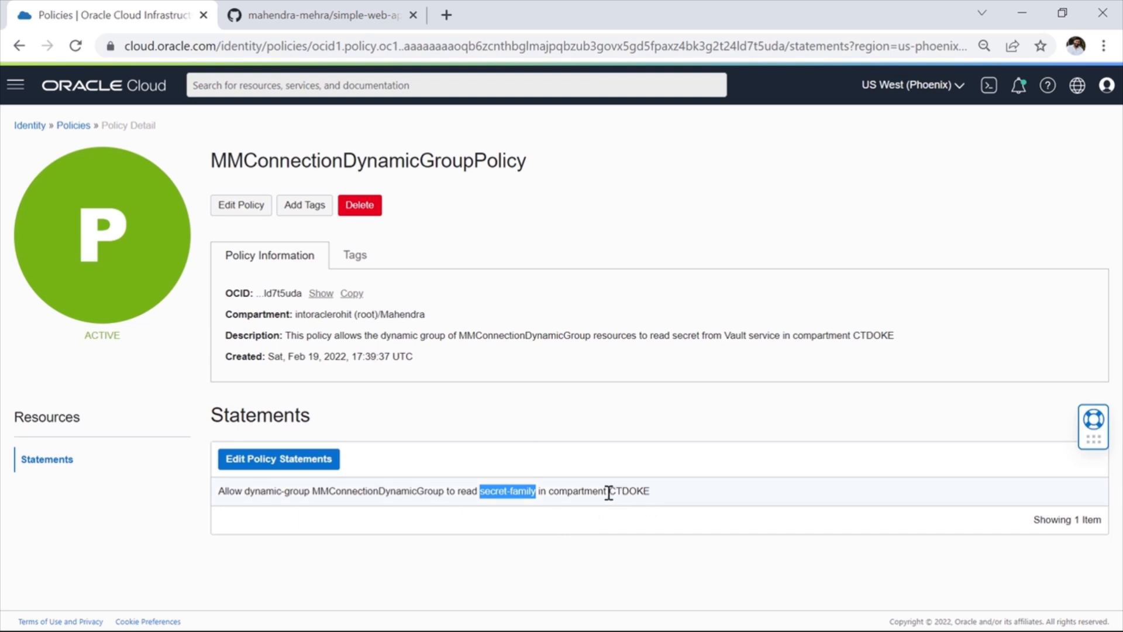
pyautogui.moveTo(608, 493); pyautogui.dragTo(660, 502)
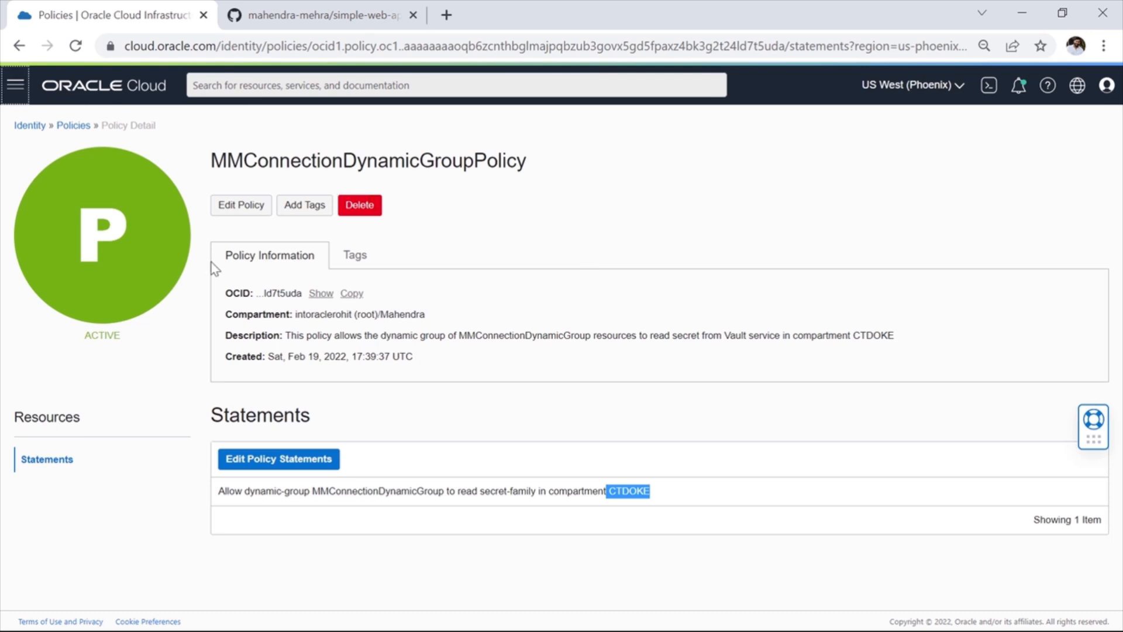
# Step: Open mmDevOpsProject from the DevOps projects under Developer Services and show its code repositories
pyautogui.click(16, 89)
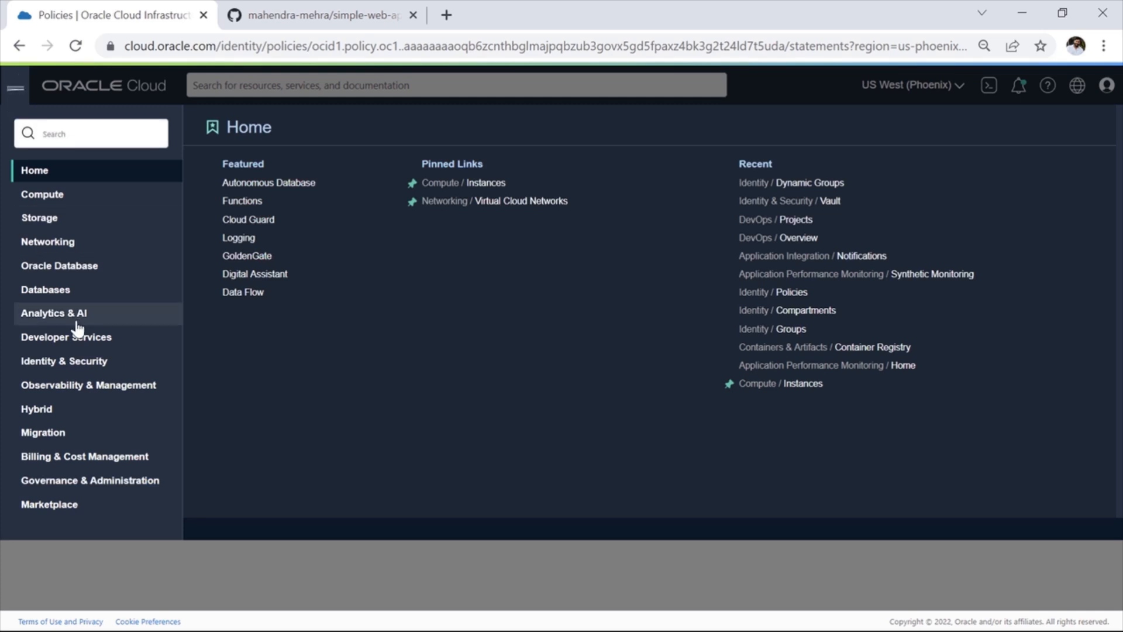
pyautogui.click(89, 345)
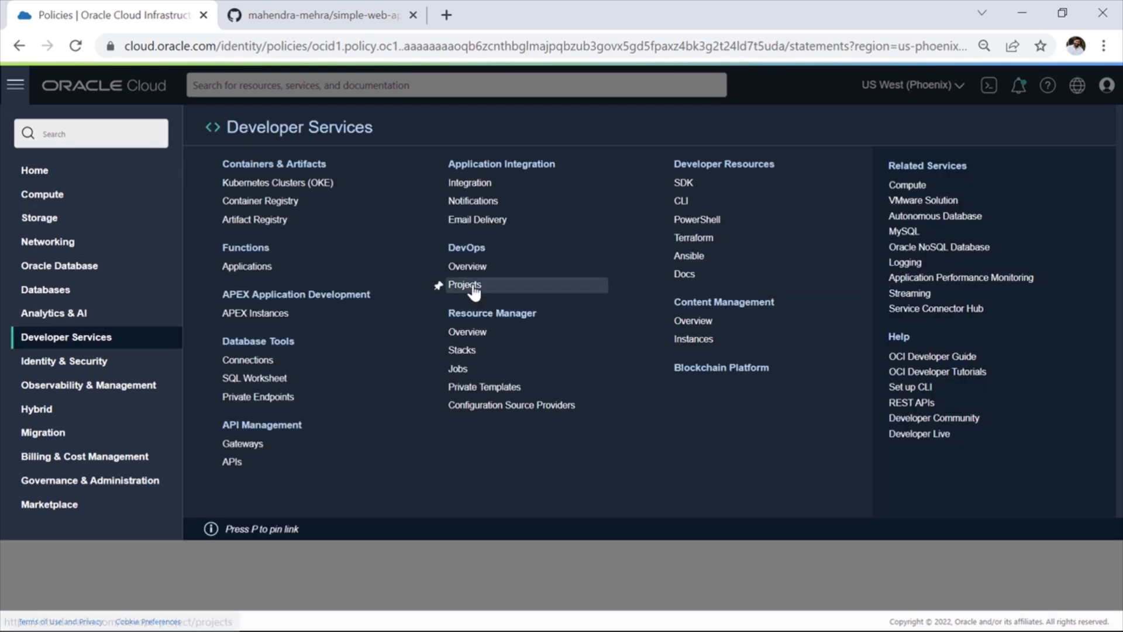
pyautogui.click(440, 284)
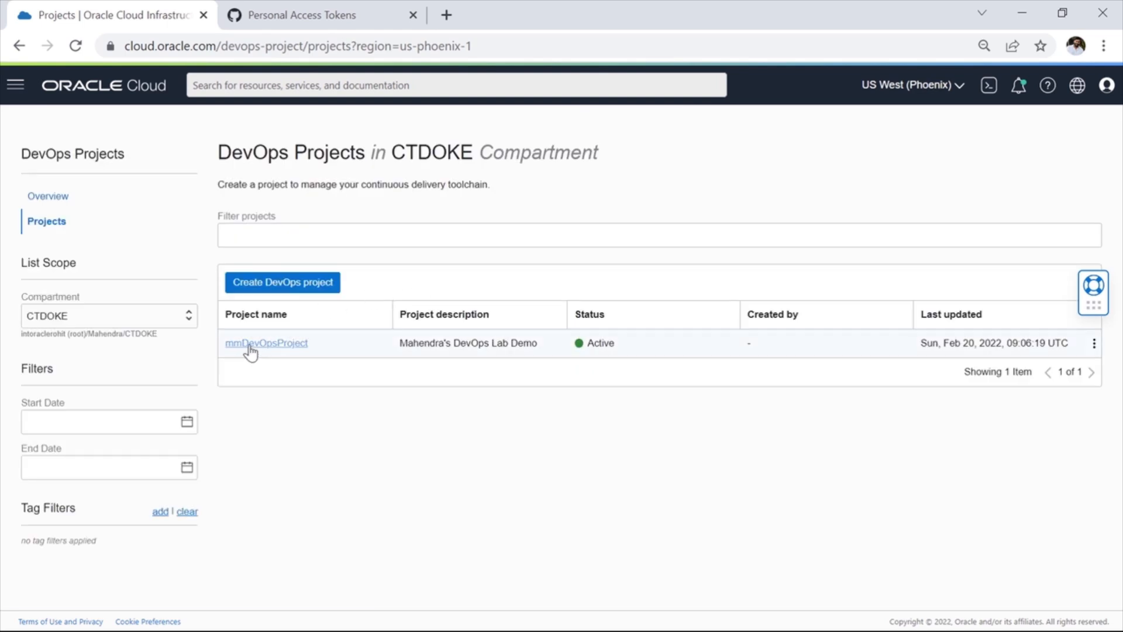
pyautogui.click(278, 347)
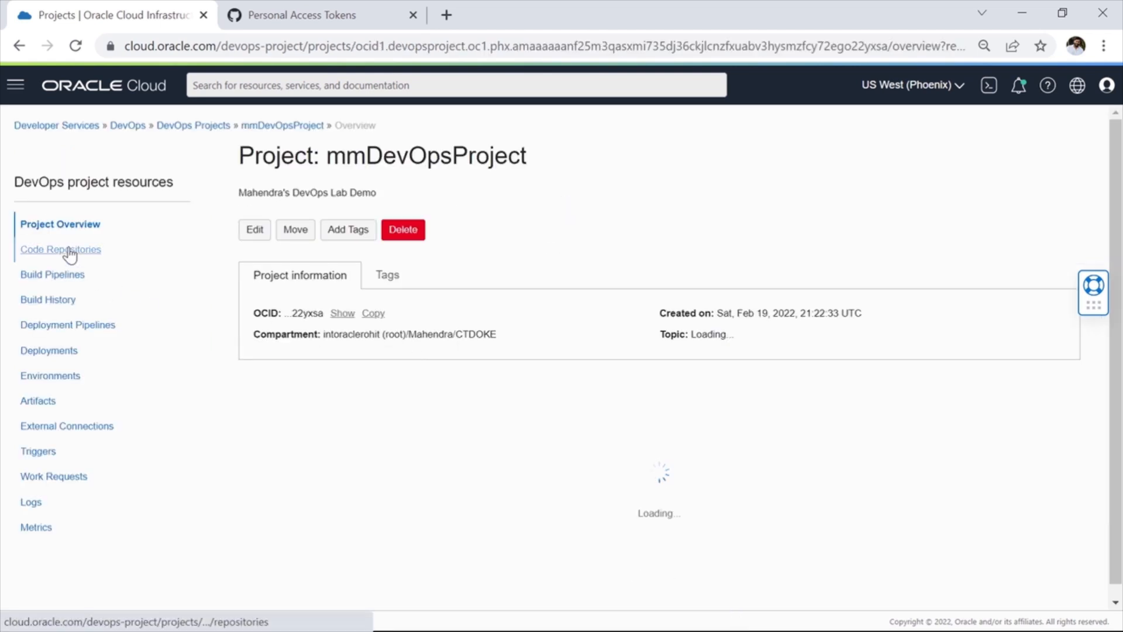
pyautogui.click(68, 252)
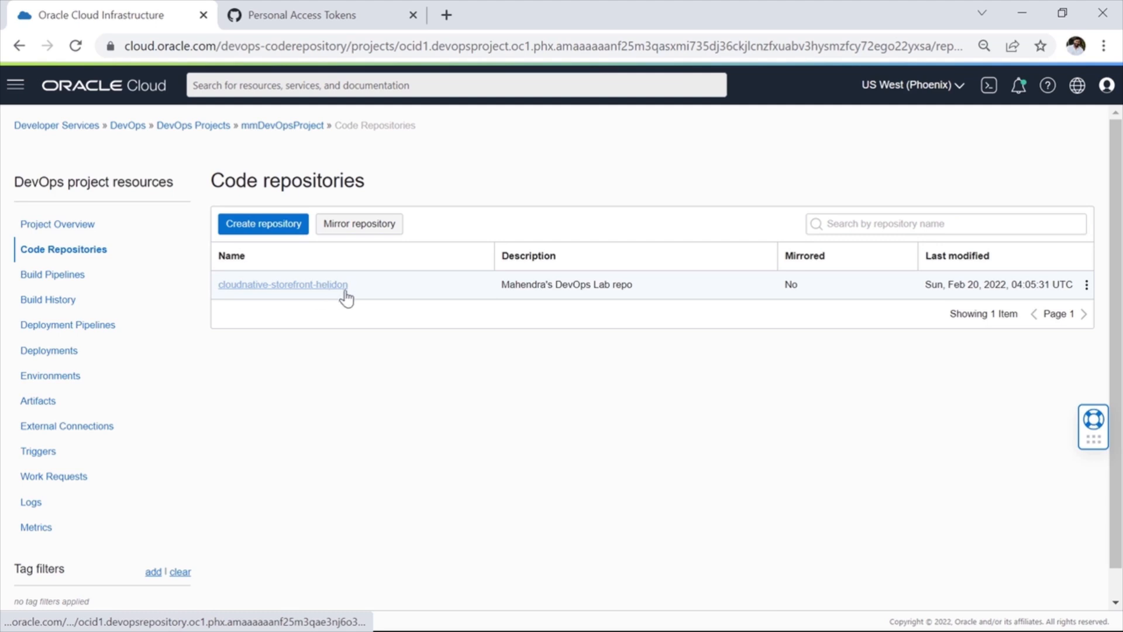
# Step: Start mirroring a repository with a new connection, using GITHUB_CODEREPO_DEMO as both the connection's name and description
pyautogui.click(372, 229)
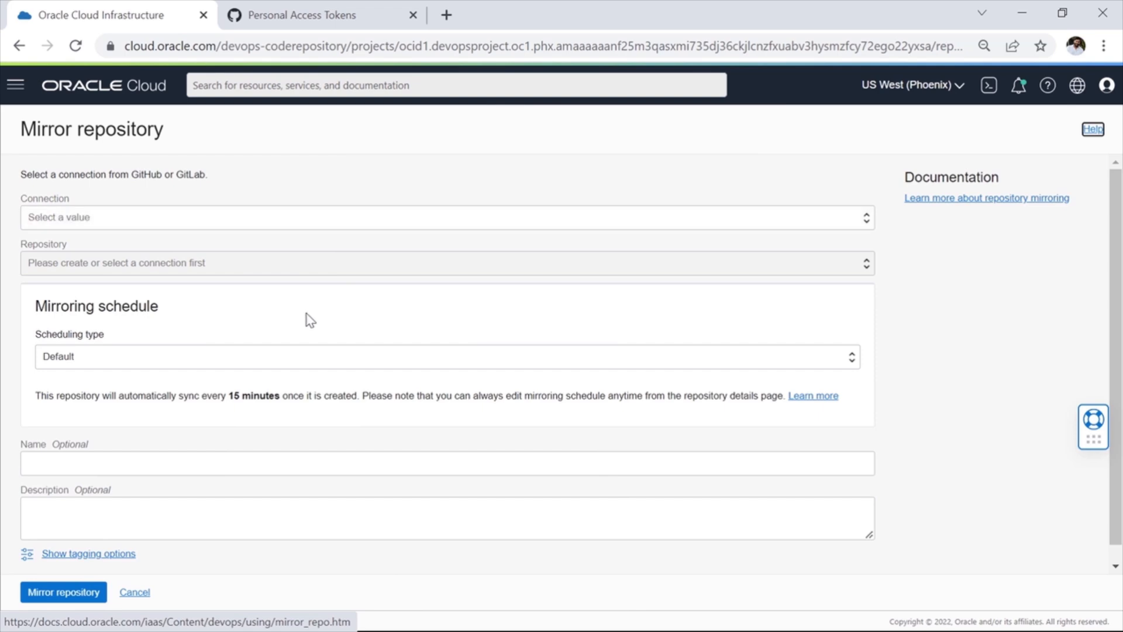
pyautogui.click(148, 219)
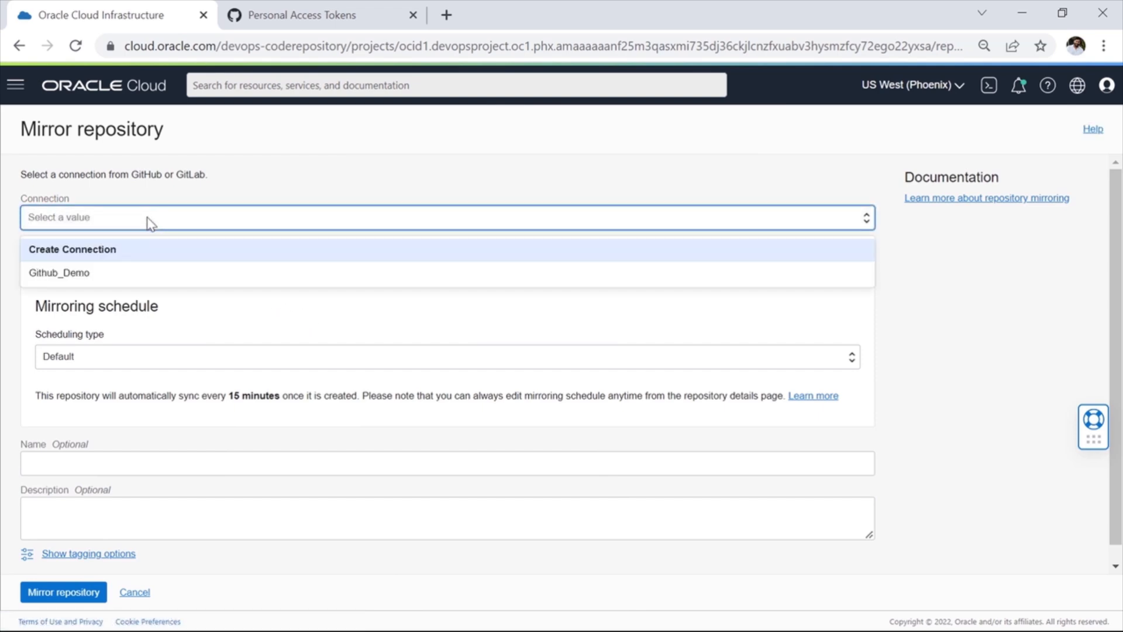
pyautogui.click(130, 254)
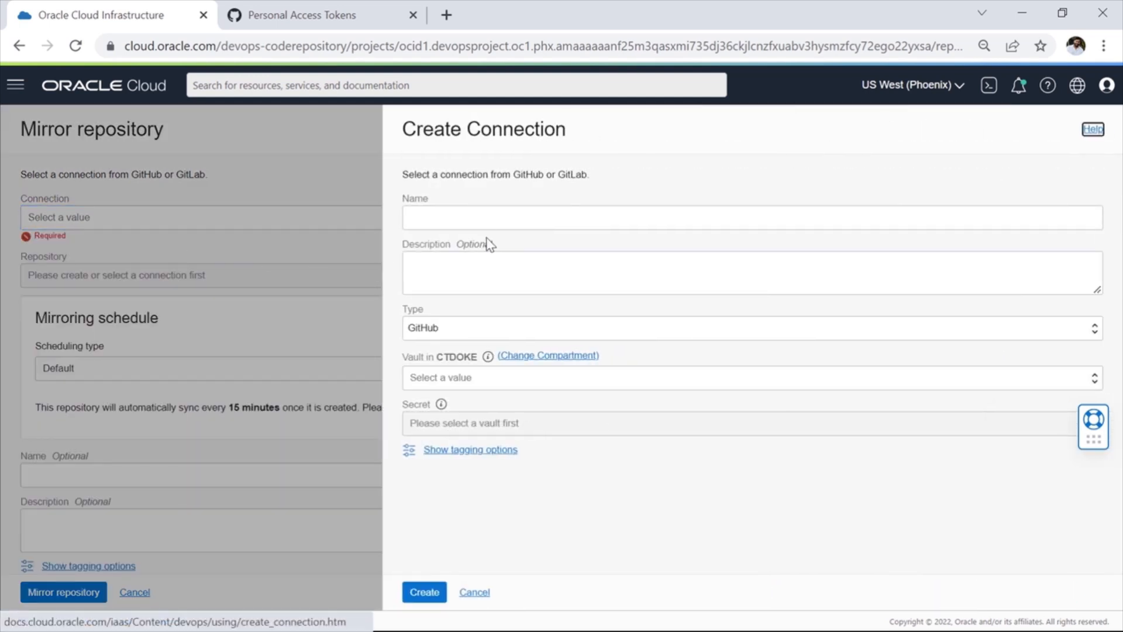
pyautogui.click(519, 218)
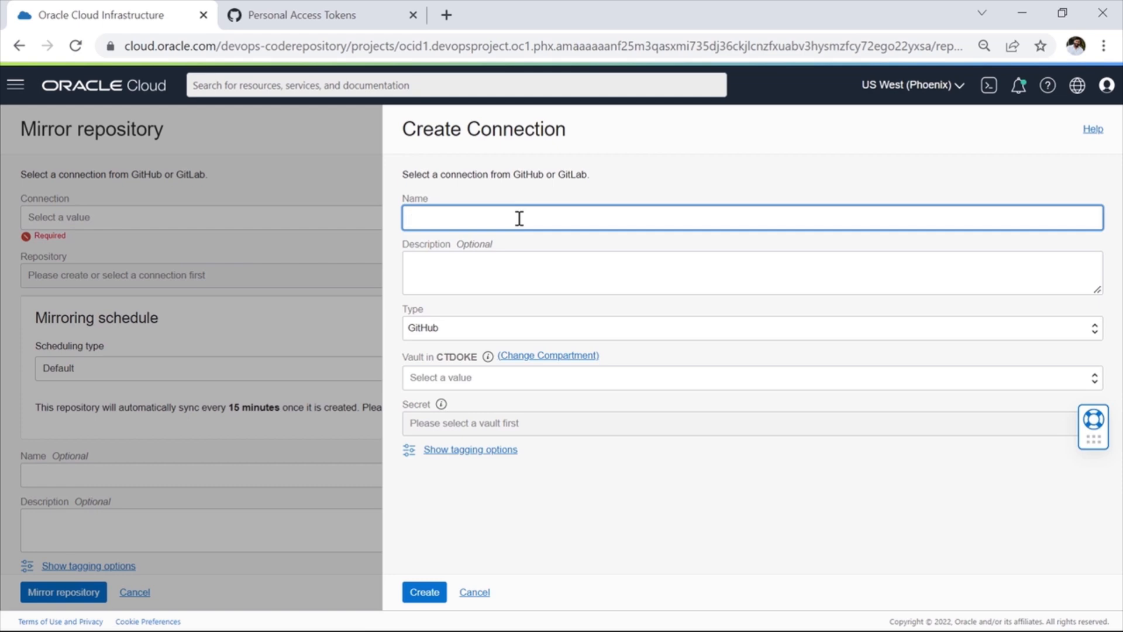
pyautogui.write('GITHUB_CODEREPO_DEMO')
pyautogui.press('Tab')
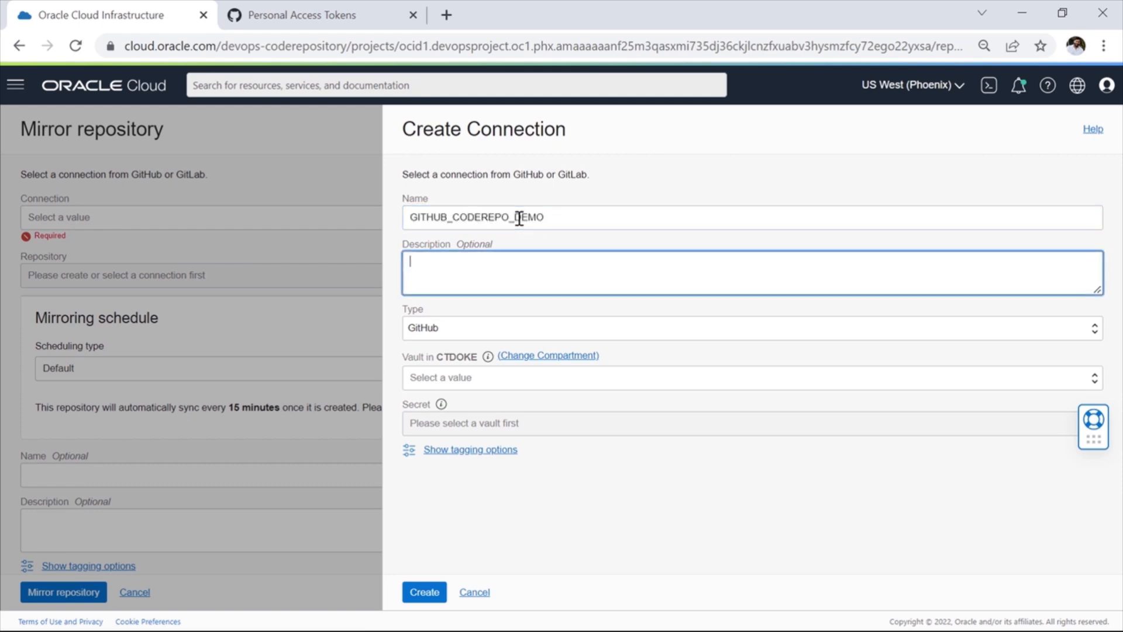
pyautogui.write('GITHUB_CODEREPO_DEMO')
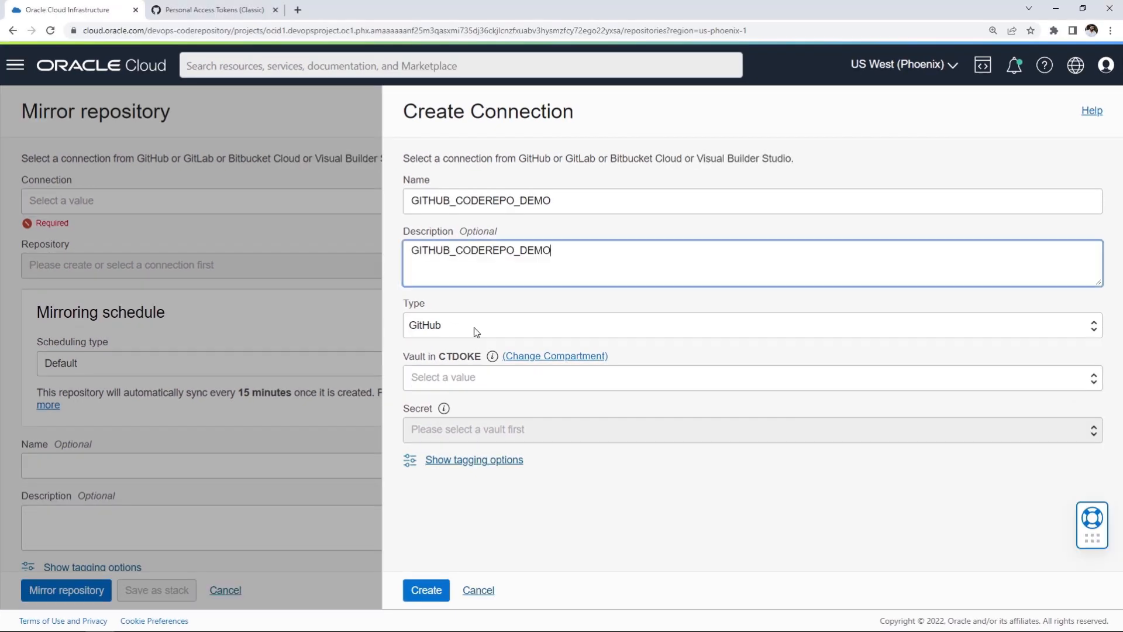
# Step: Set the connection type to GitHub, choose the MMDevOps vault and the GithubPAT_Demo_1 secret, and create the connection
pyautogui.click(473, 330)
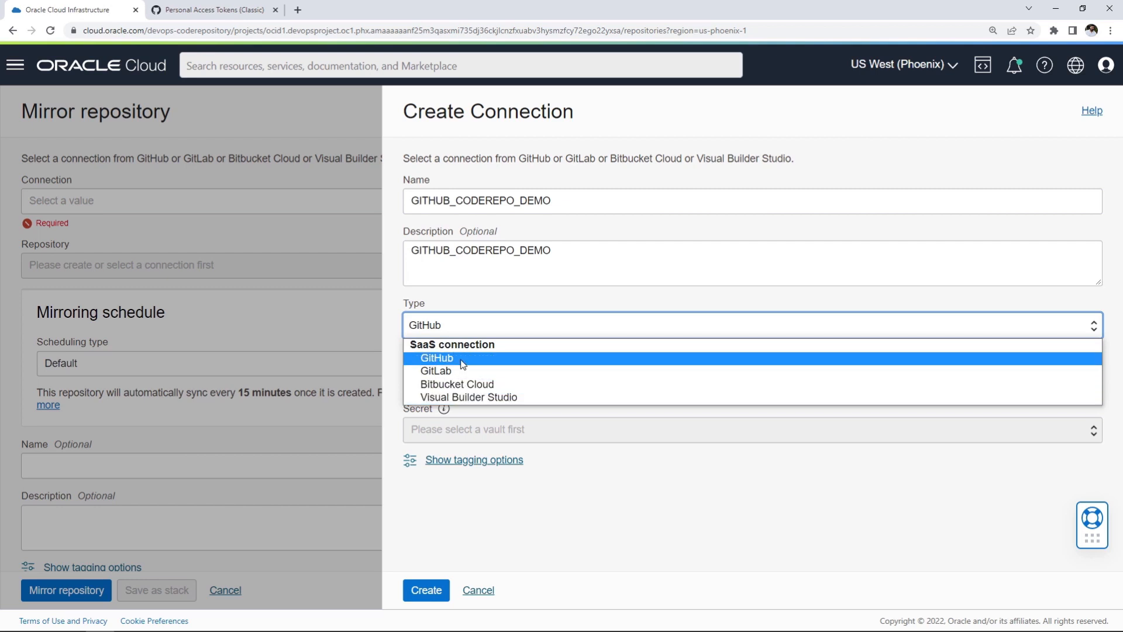
pyautogui.click(442, 359)
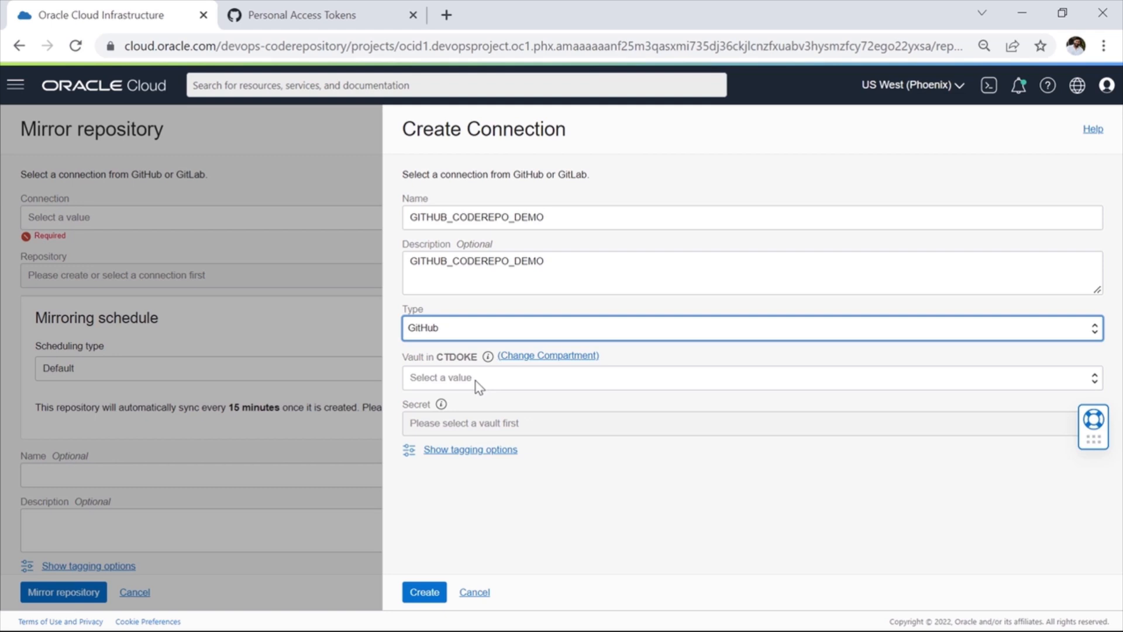
pyautogui.click(478, 383)
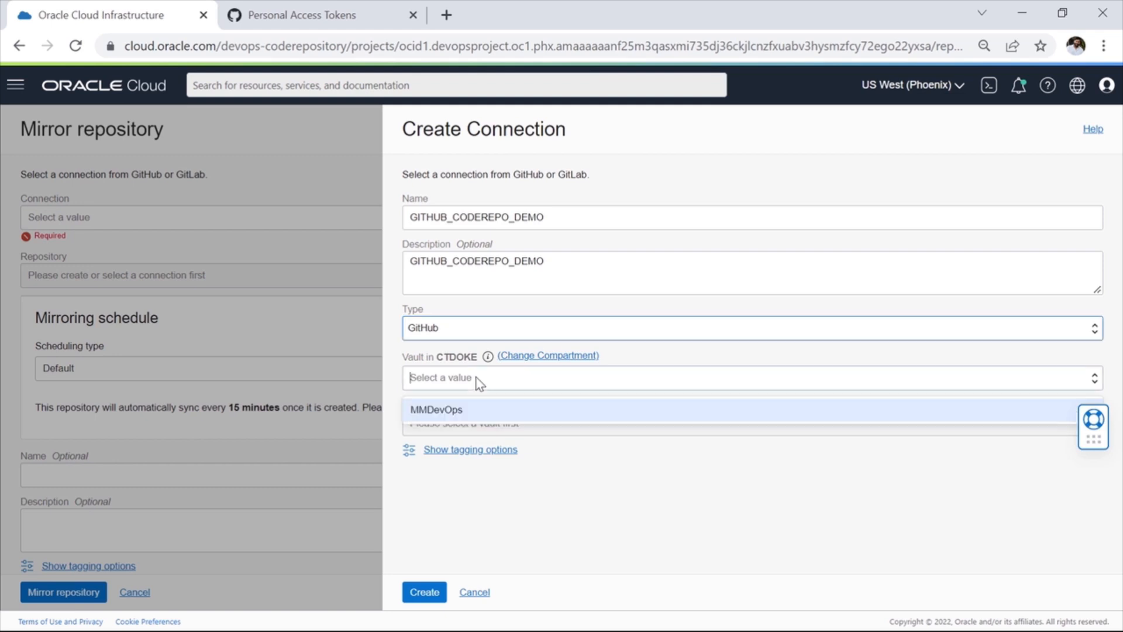
pyautogui.click(467, 411)
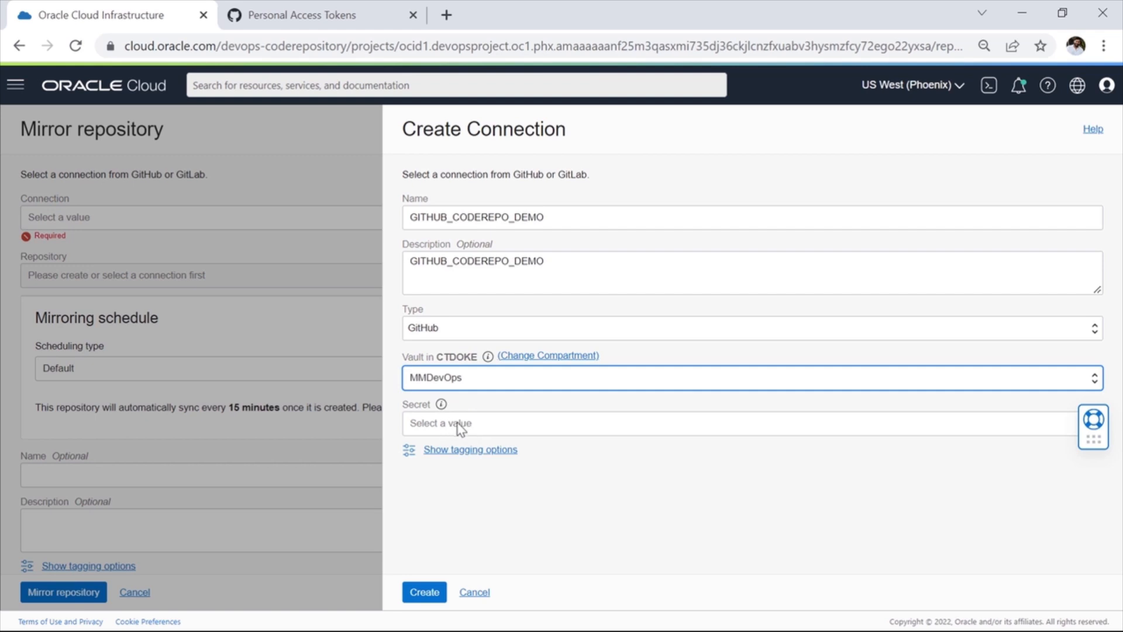
pyautogui.click(478, 433)
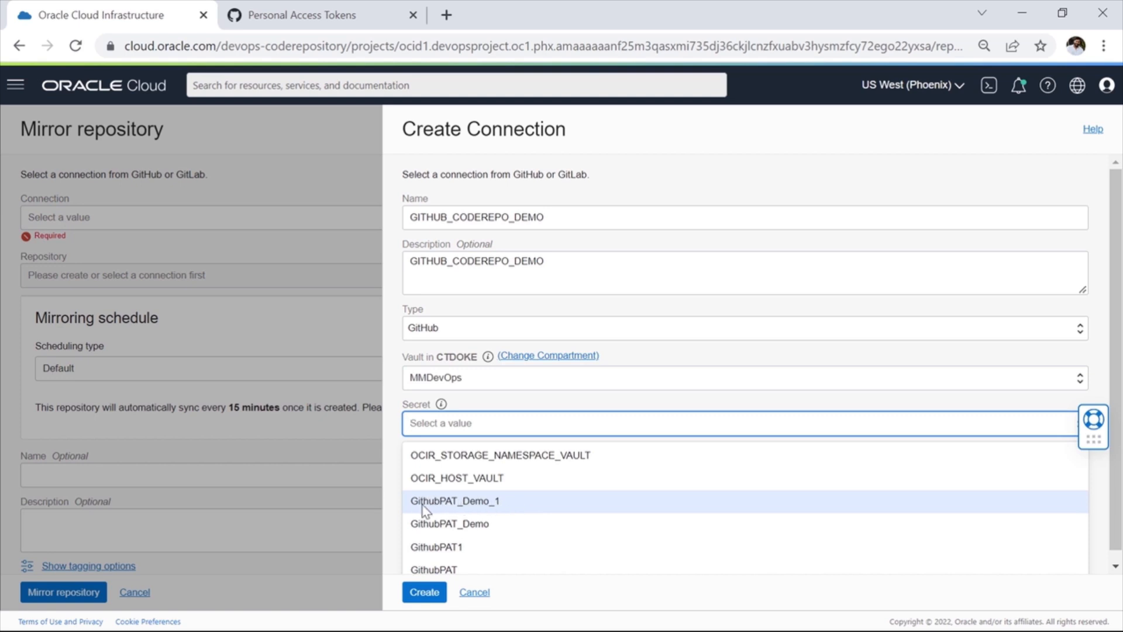
pyautogui.click(488, 507)
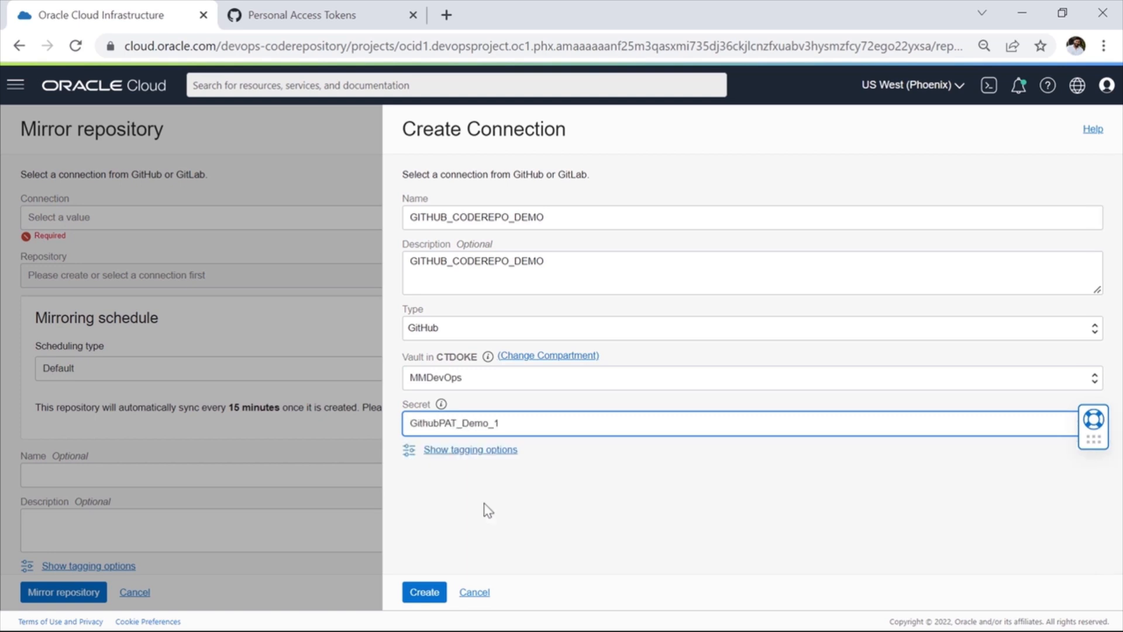
pyautogui.click(424, 593)
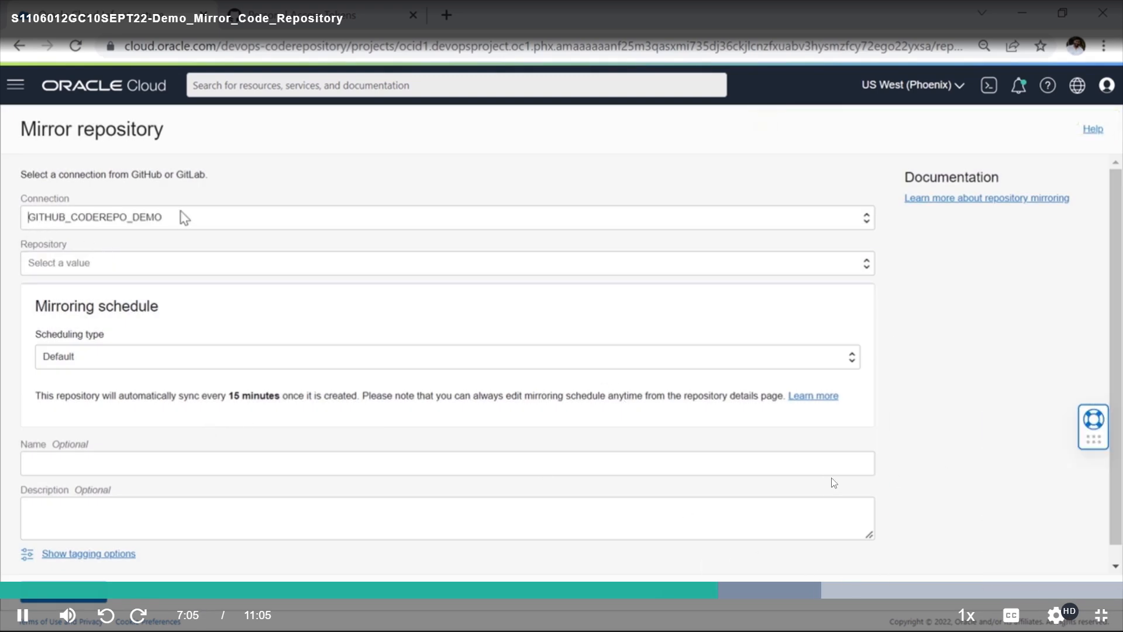
# Step: Select simple-web-app as the GitHub repository to mirror through the GITHUB_CODEREPO_DEMO connection
pyautogui.click(114, 268)
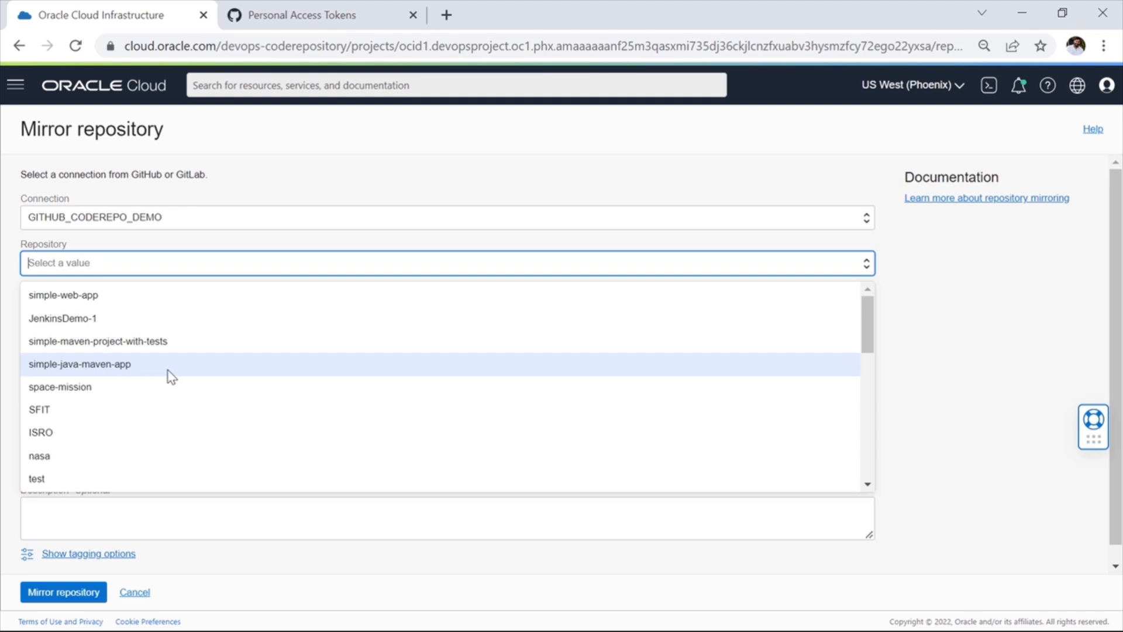
pyautogui.click(98, 299)
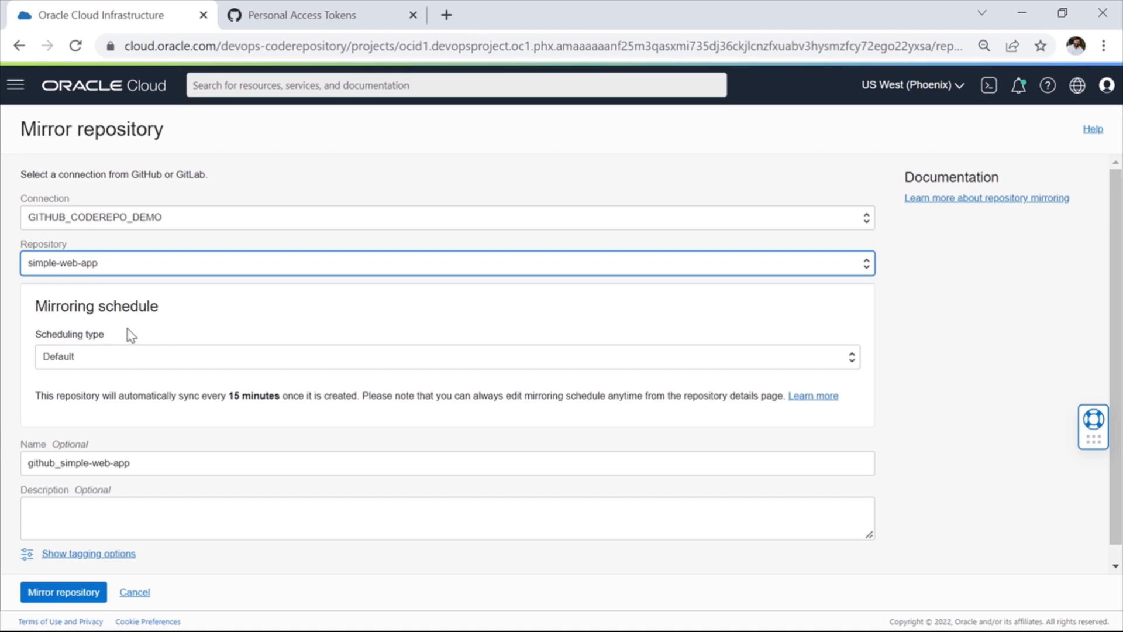
pyautogui.scroll(-1, 138, 367)
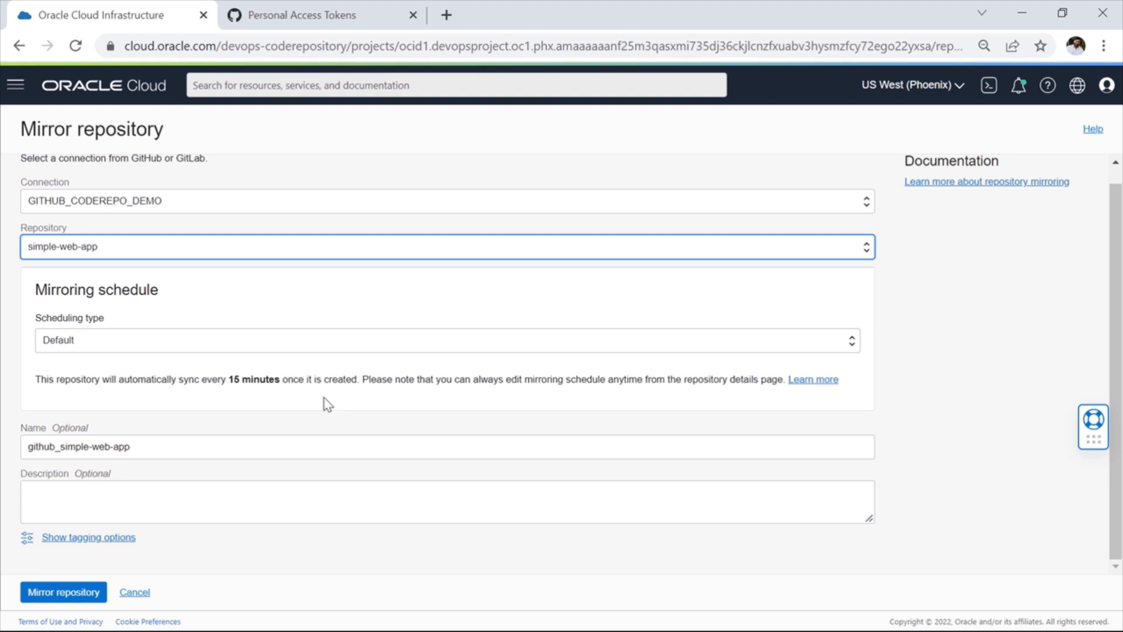
# Step: Set the mirroring schedule to Custom with an interval of 0 hours and 2 minutes
pyautogui.click(136, 346)
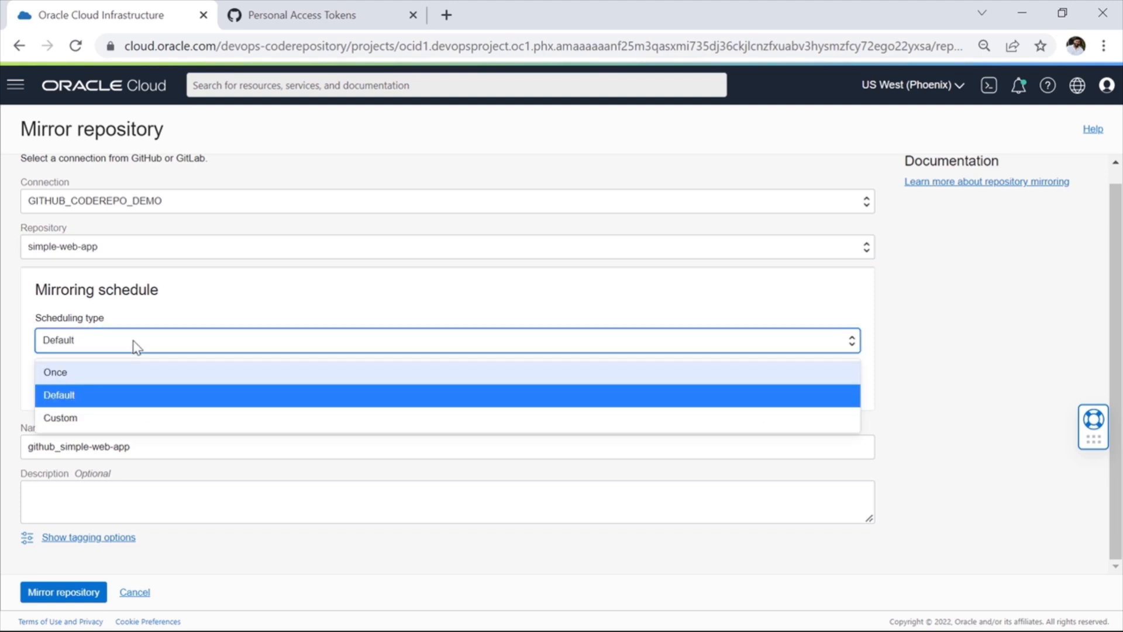
pyautogui.click(108, 374)
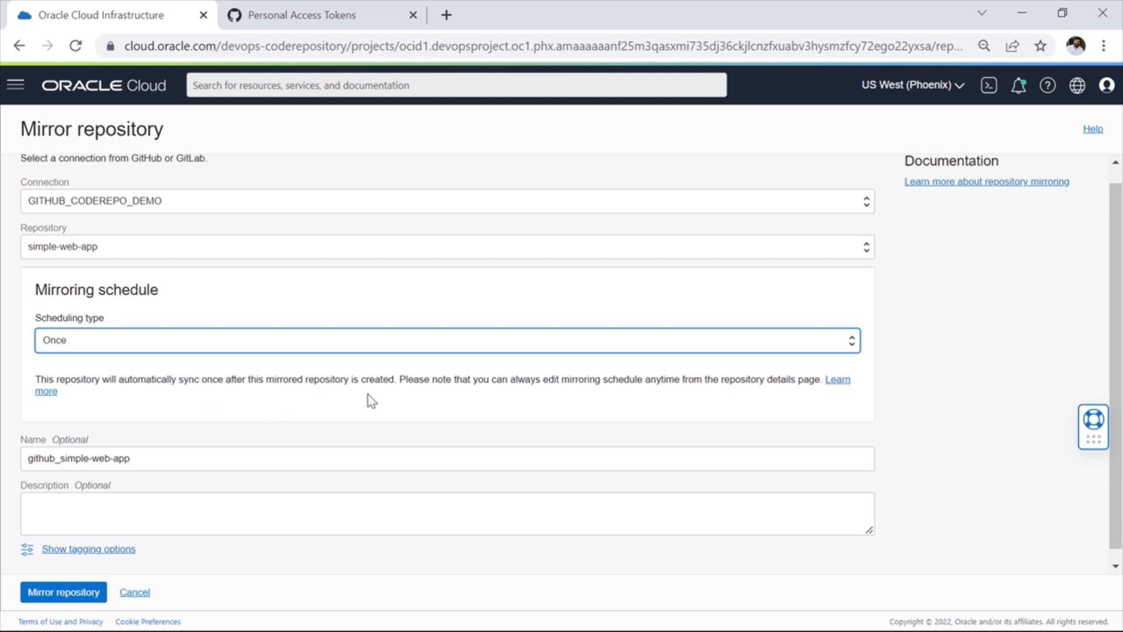
pyautogui.click(120, 346)
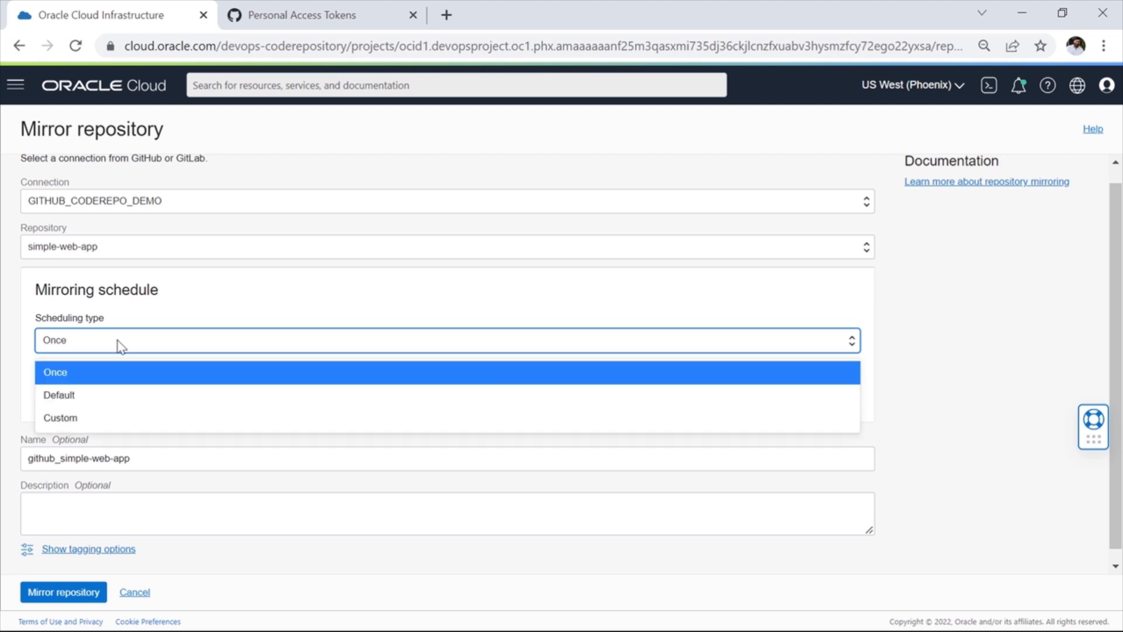
pyautogui.click(91, 421)
pyautogui.doubleClick(123, 421)
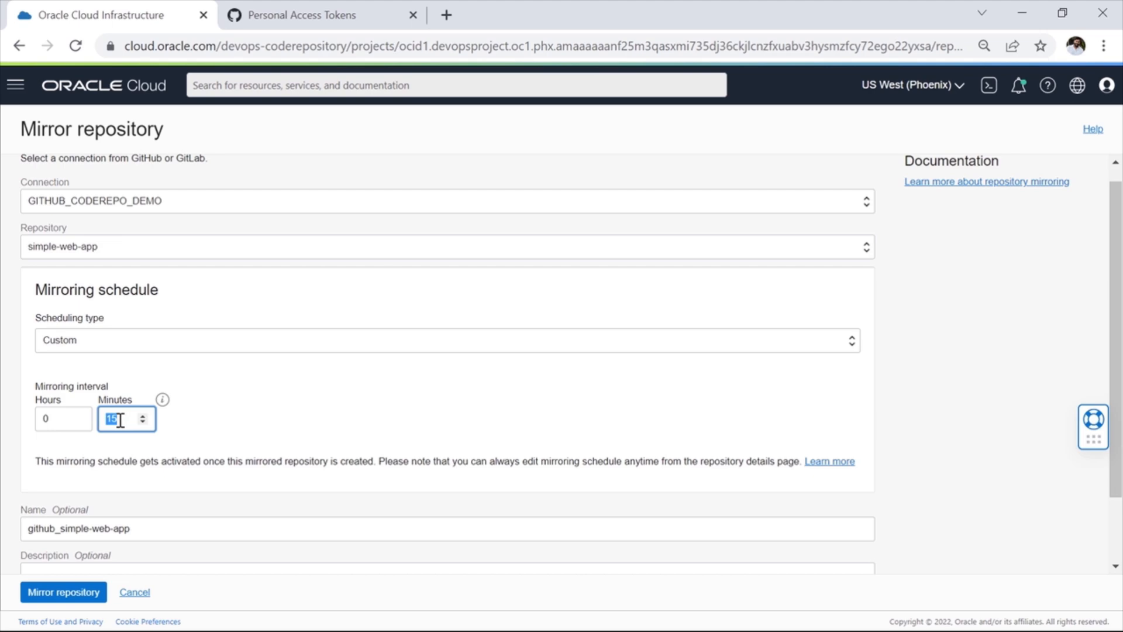
pyautogui.write('2')
# Step: Keep github_simple-web-app as the mirrored repository's name and submit the mirroring request
pyautogui.scroll(-2, 259, 428)
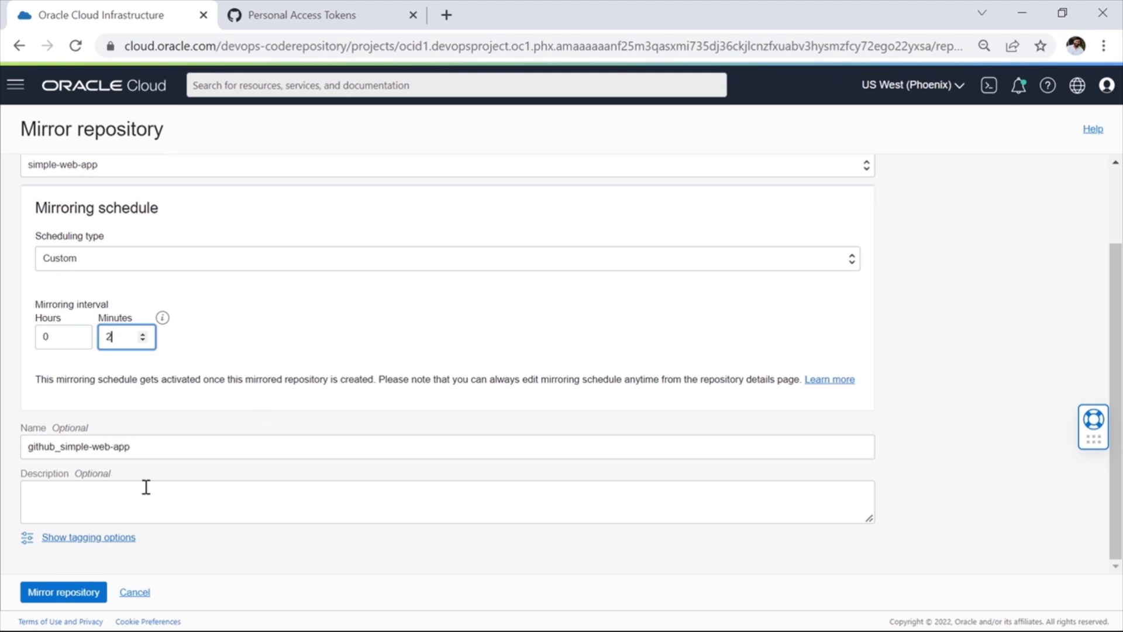
pyautogui.moveTo(34, 447); pyautogui.dragTo(168, 454)
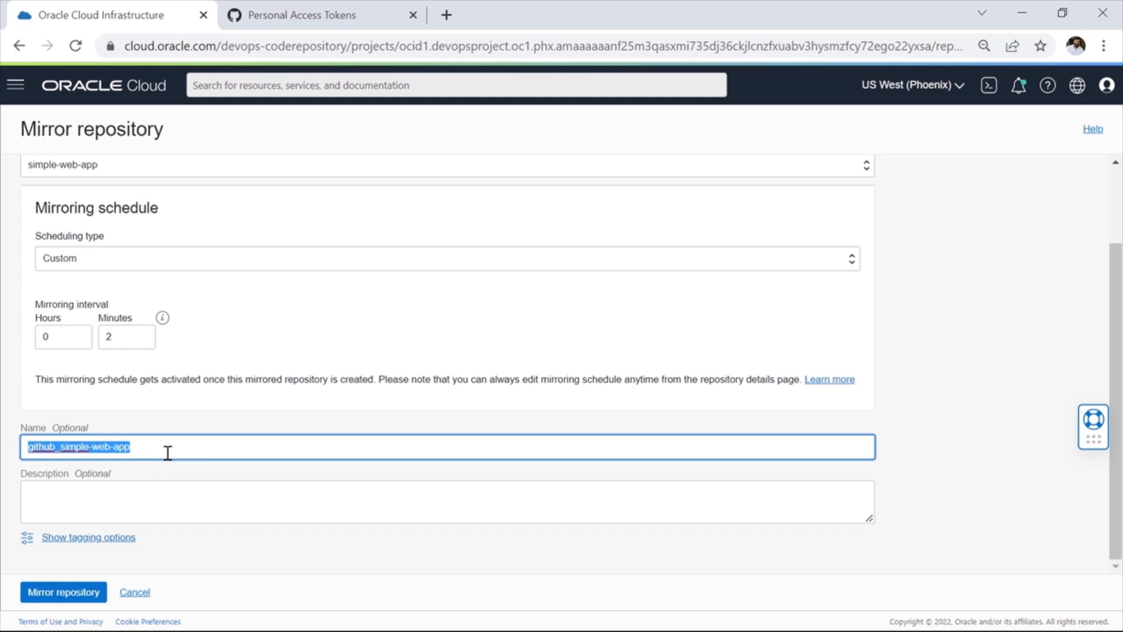
pyautogui.click(168, 453)
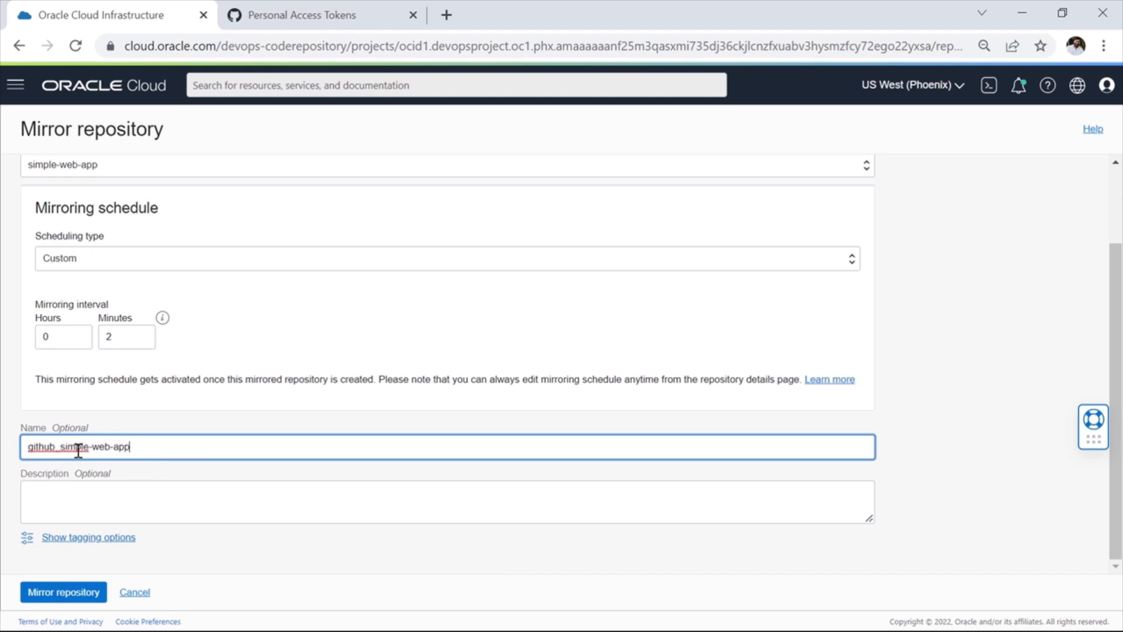
pyautogui.hotkey('ctrl', 'a')
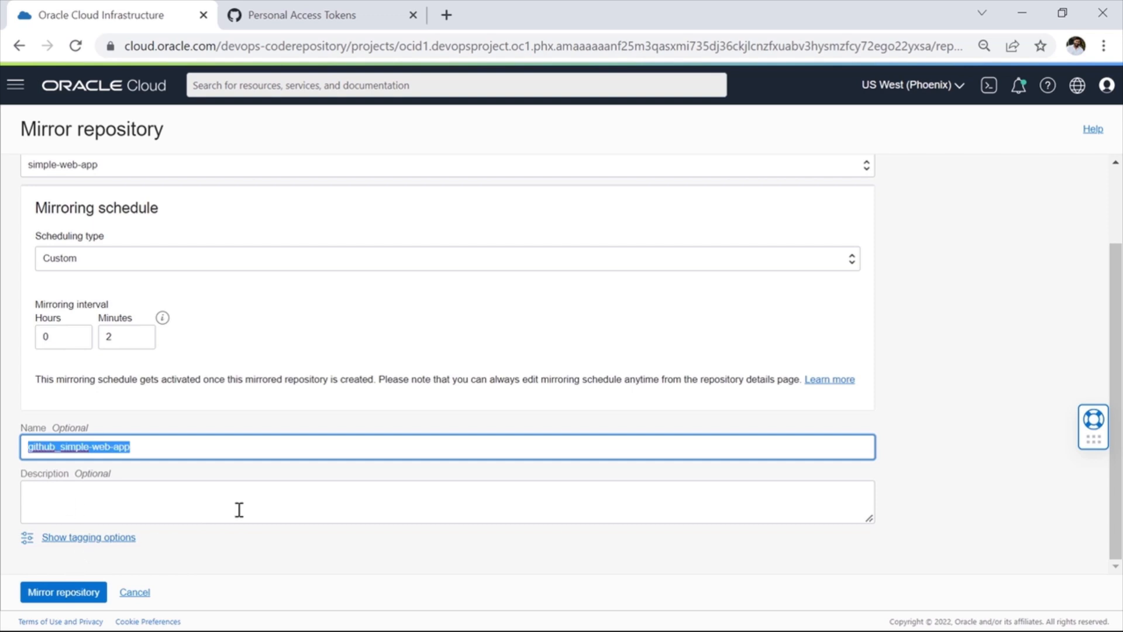
pyautogui.click(77, 592)
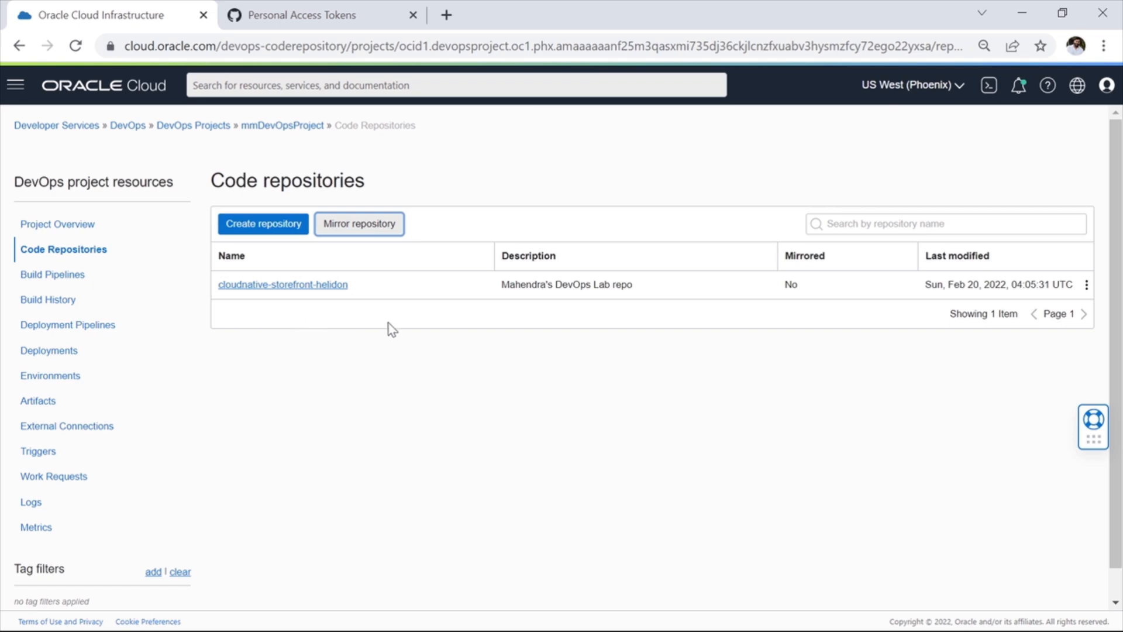
# Step: Reload the project's code repositories and open github_simple-web-app to examine its repository details and mirrored files
pyautogui.click(76, 46)
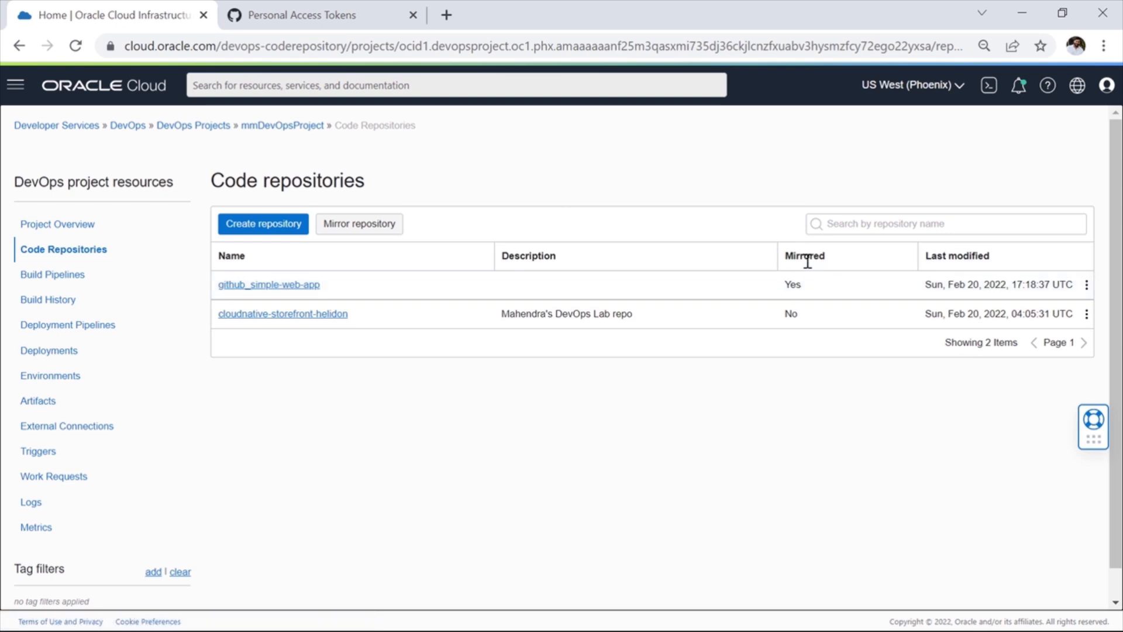
pyautogui.click(283, 288)
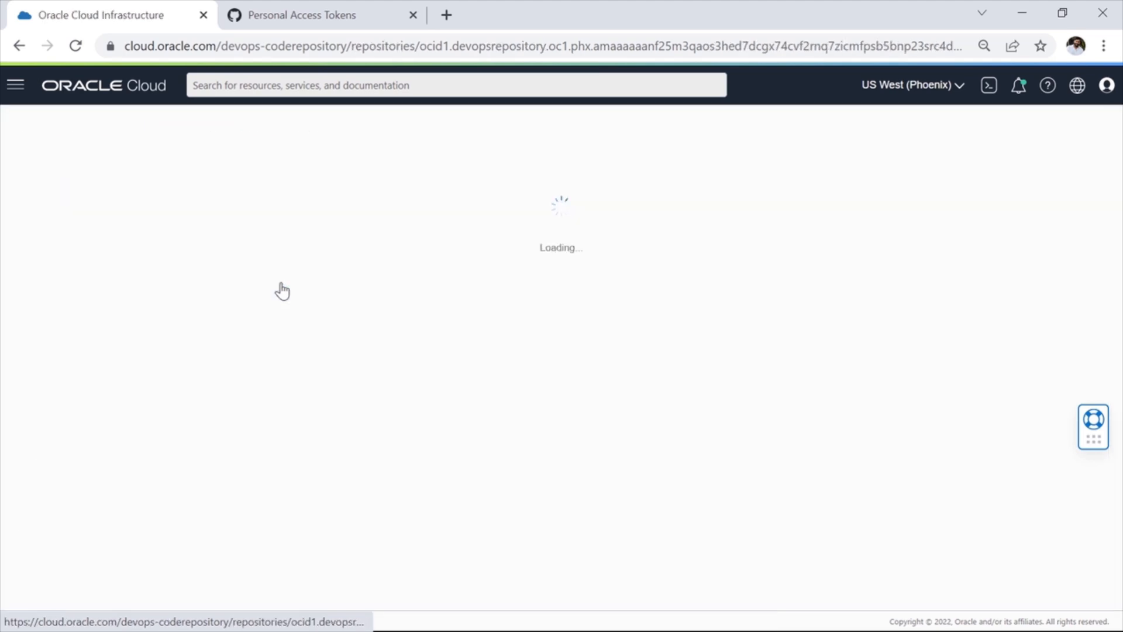
pyautogui.scroll(-2, 365, 314)
pyautogui.scroll(2, 363, 314)
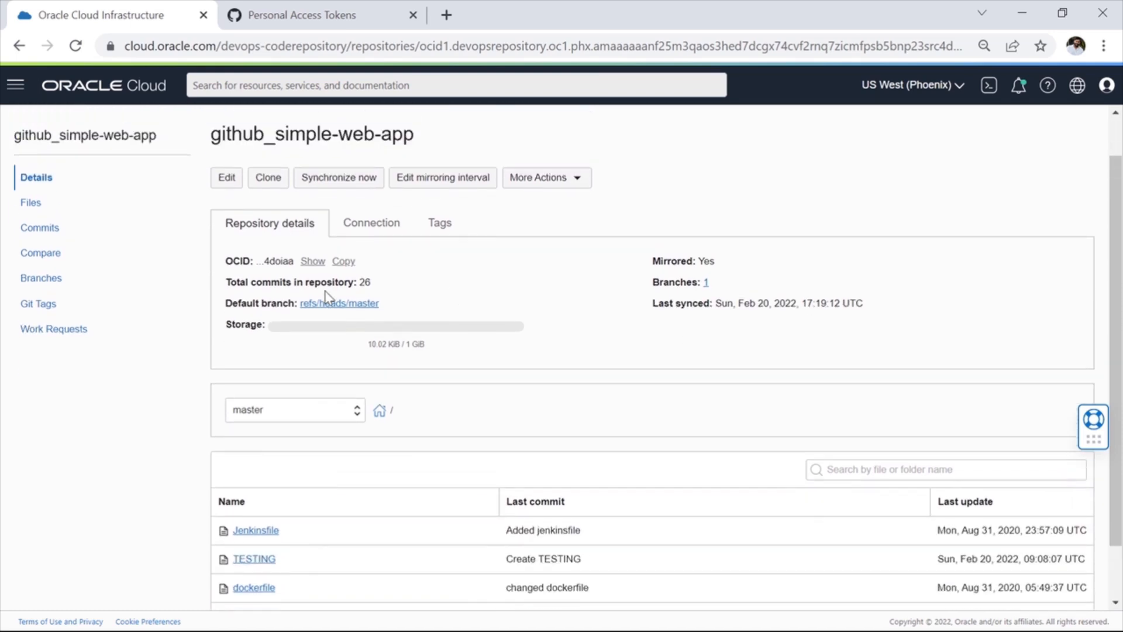
pyautogui.scroll(-2, 303, 422)
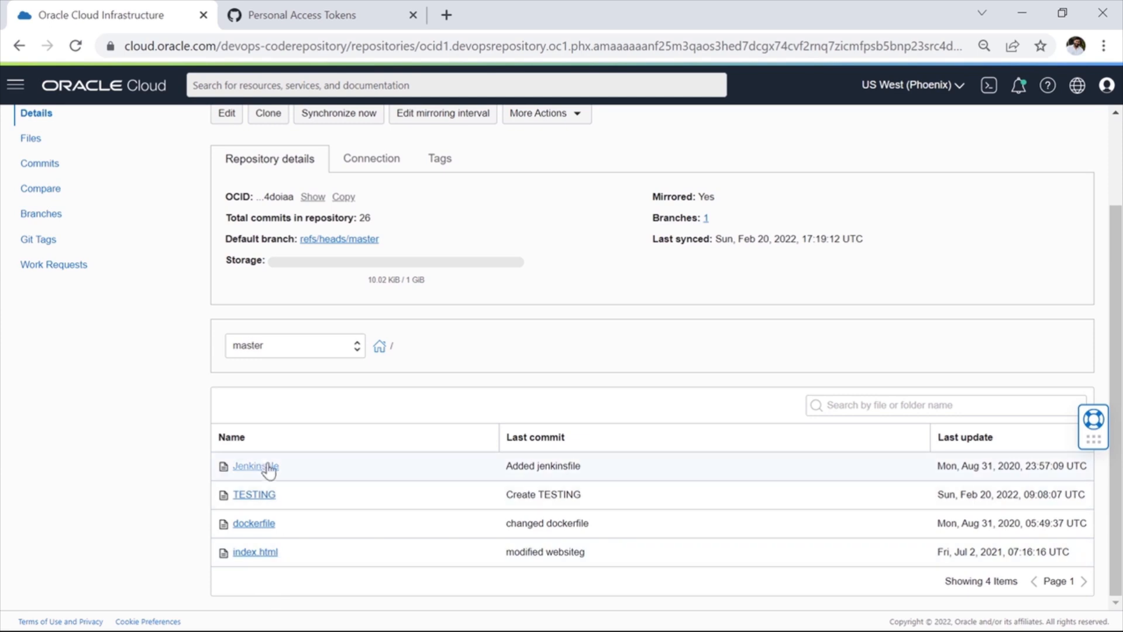
pyautogui.scroll(2, 333, 247)
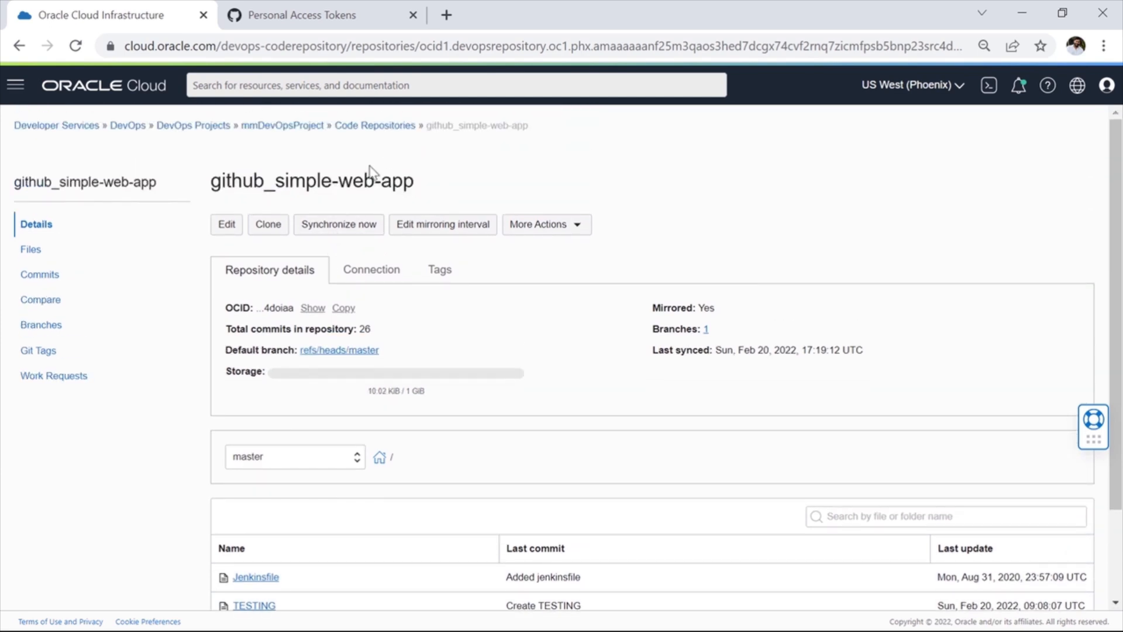
# Step: Switch to GitHub and open the source simple-web-app repository from the recent repositories to show its files
pyautogui.click(317, 17)
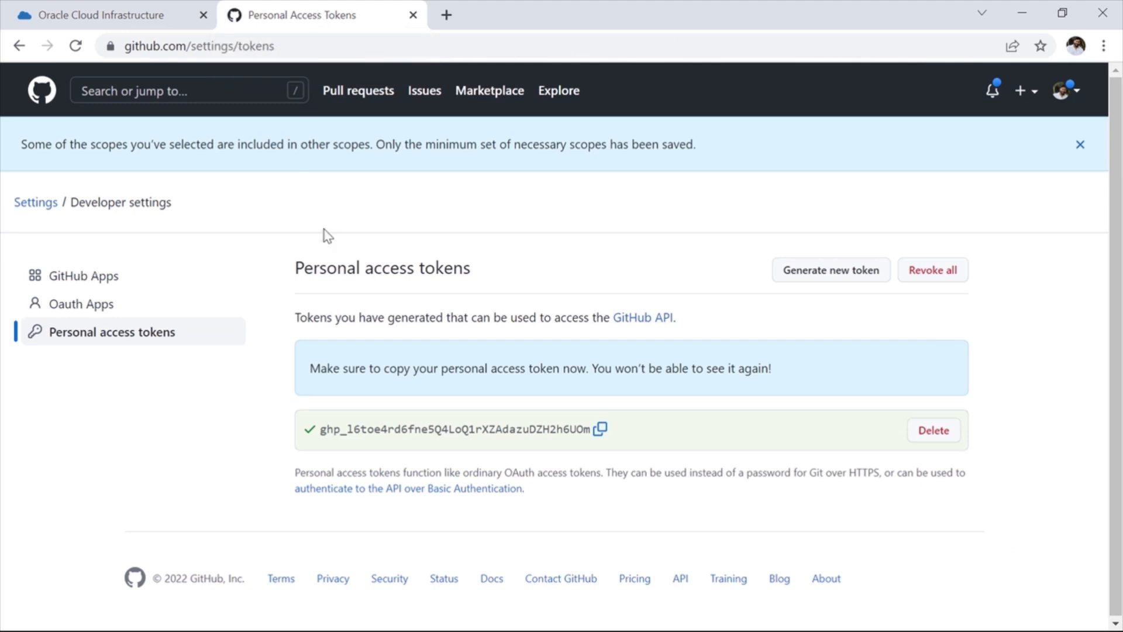
pyautogui.click(40, 95)
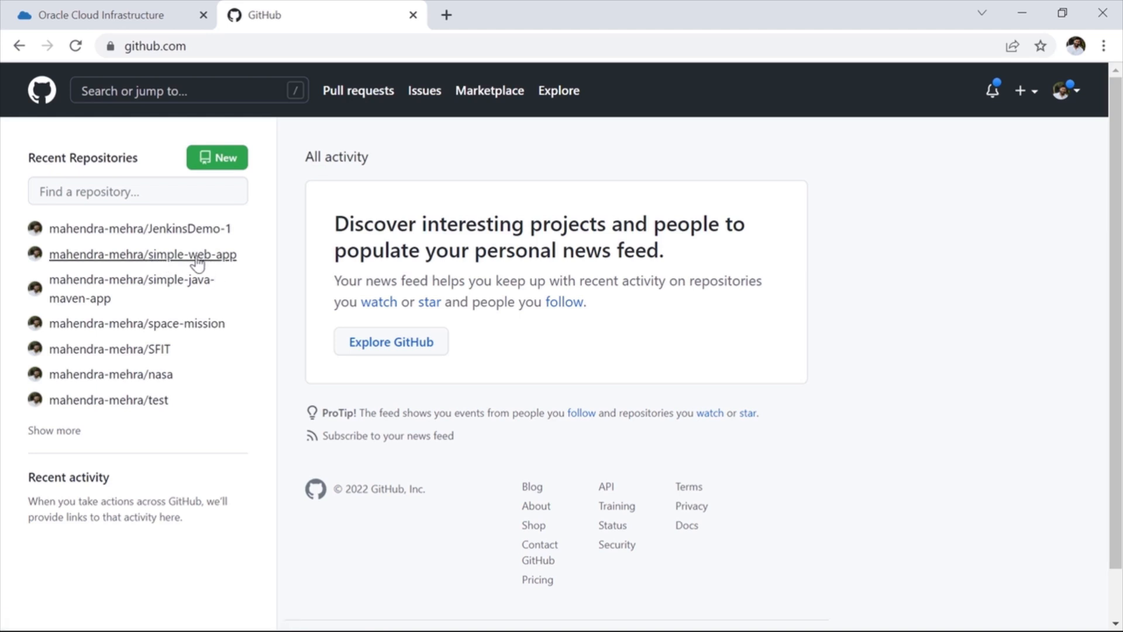
pyautogui.click(187, 258)
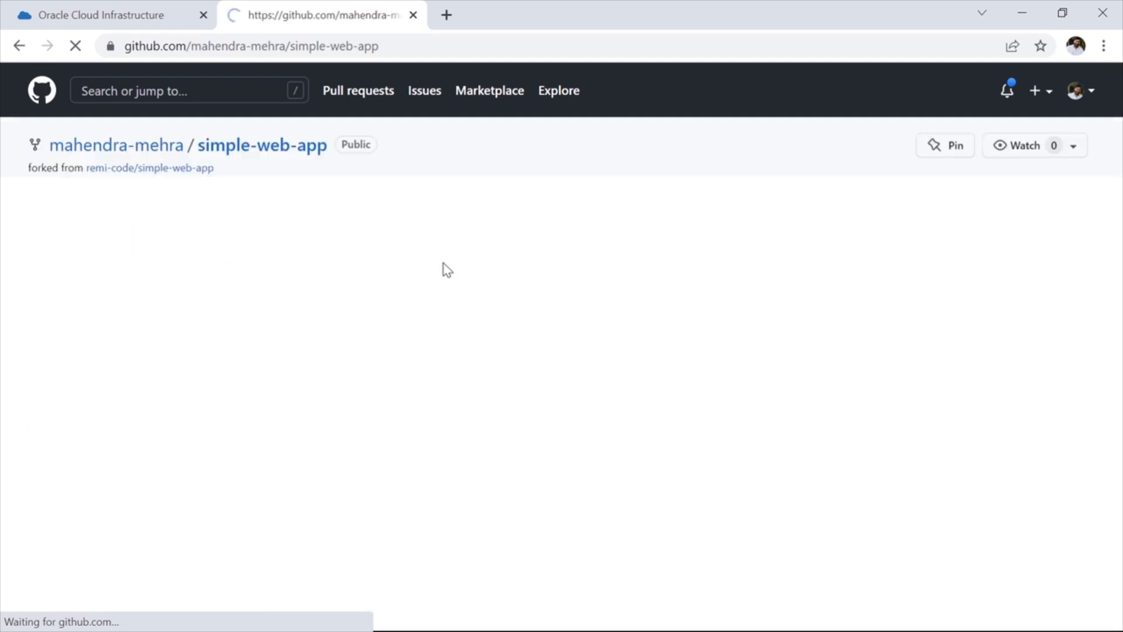
pyautogui.scroll(-1, 138, 413)
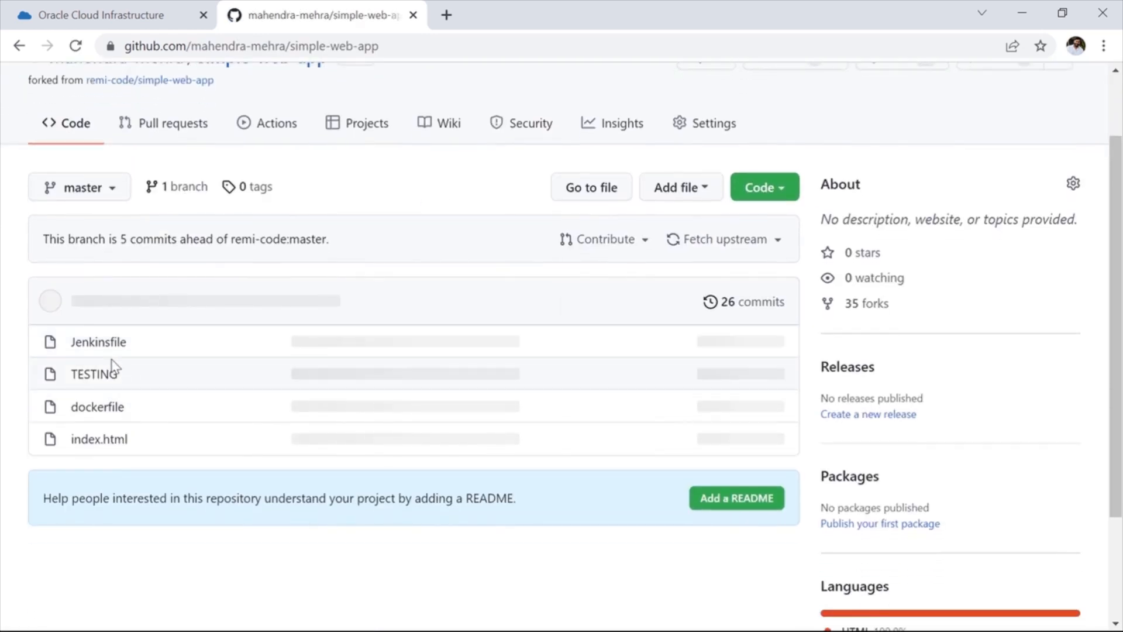
# Step: Compare the files and commits of the OCI mirror with those of the simple-web-app repository on GitHub
pyautogui.click(96, 17)
pyautogui.scroll(-2, 308, 410)
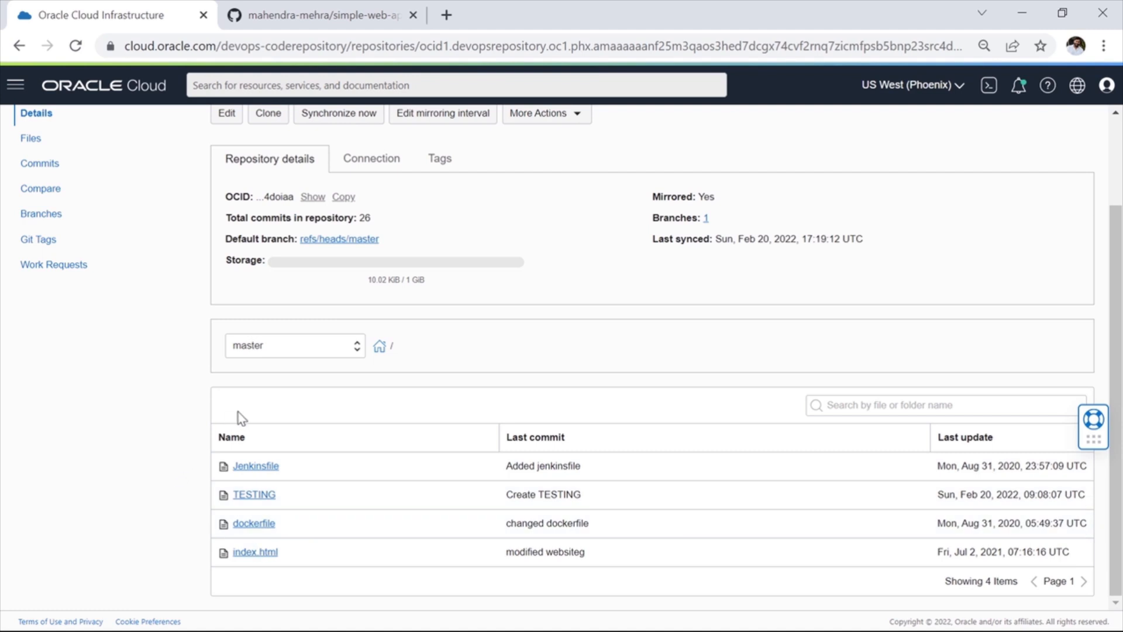
pyautogui.click(326, 17)
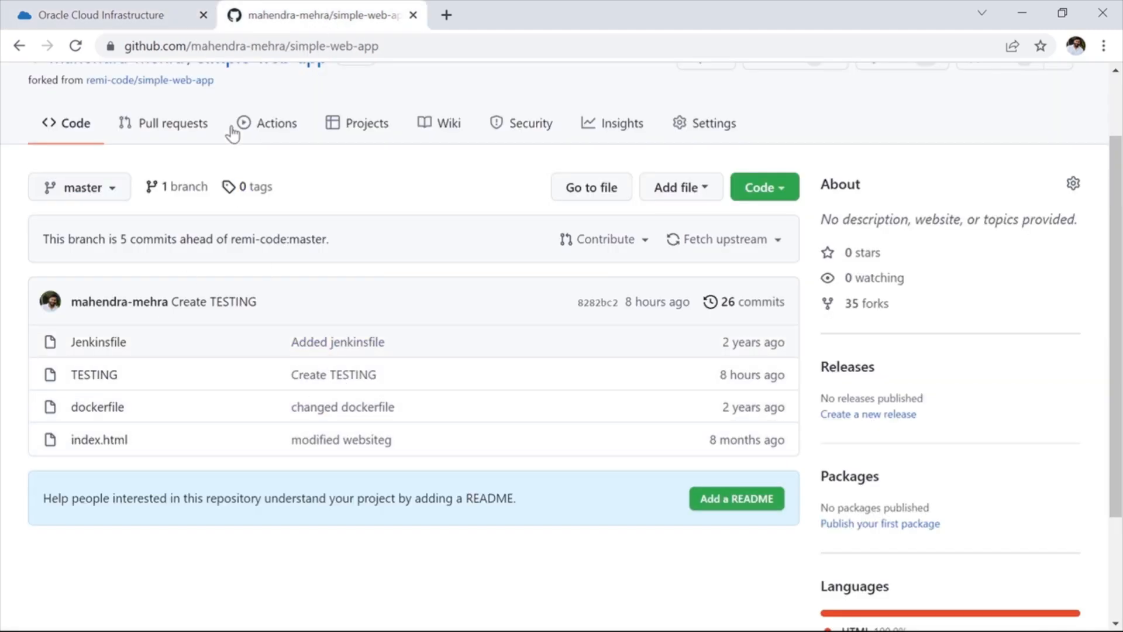
pyautogui.click(132, 22)
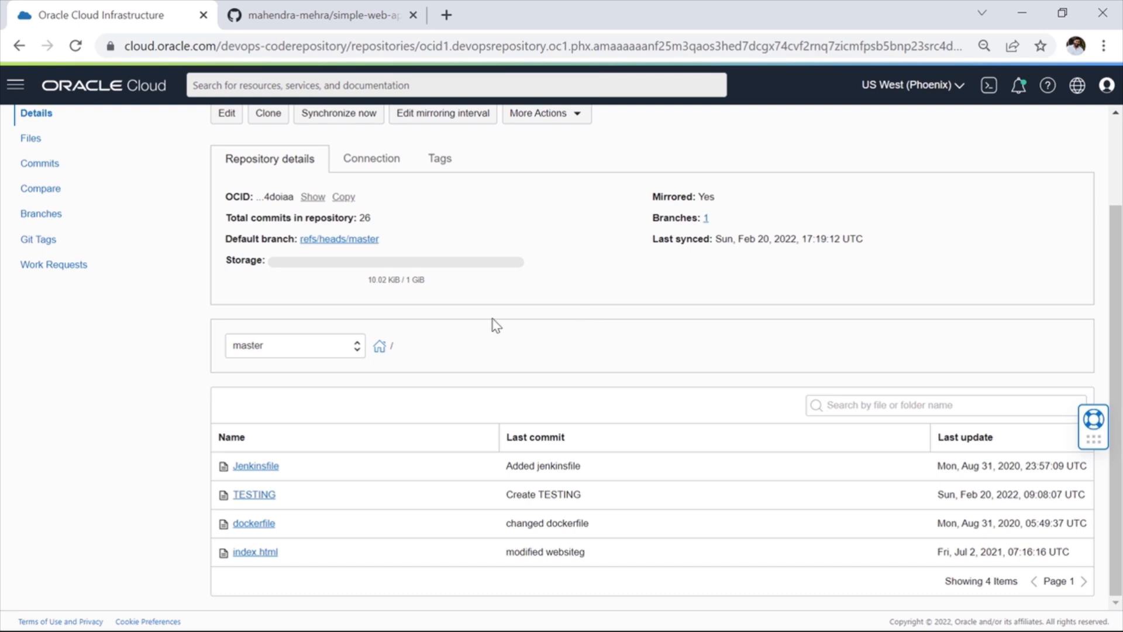
# Step: Create a new file TESTING_2 in GitHub's simple-web-app repository containing the text "Hi! testing the OCI CODE REPO mirror service"
pyautogui.click(326, 14)
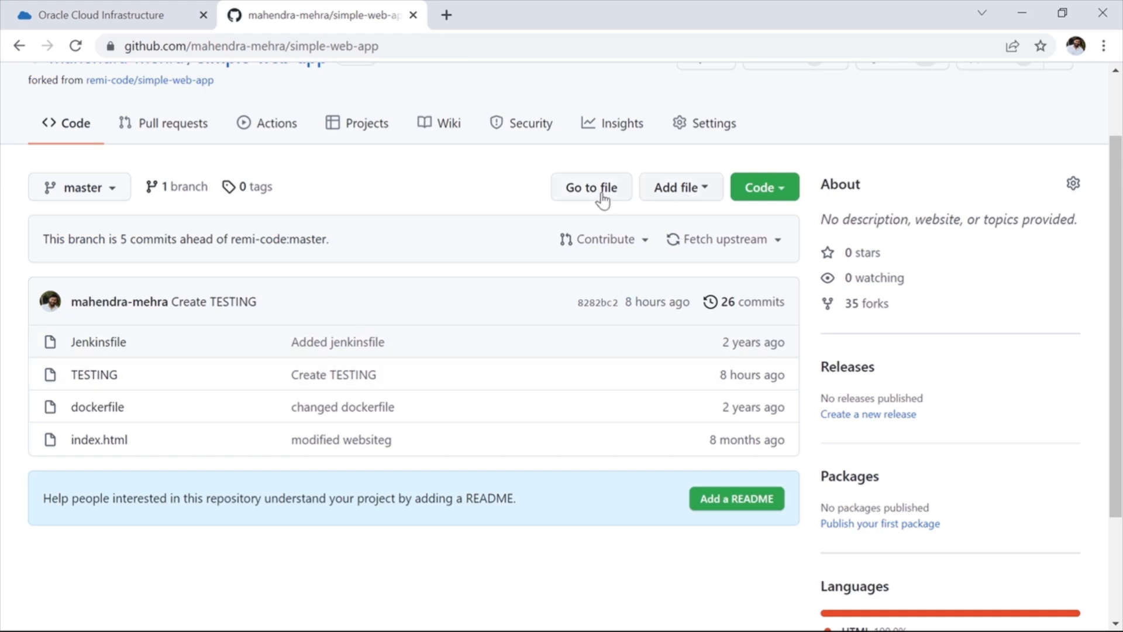
pyautogui.click(675, 195)
pyautogui.click(646, 231)
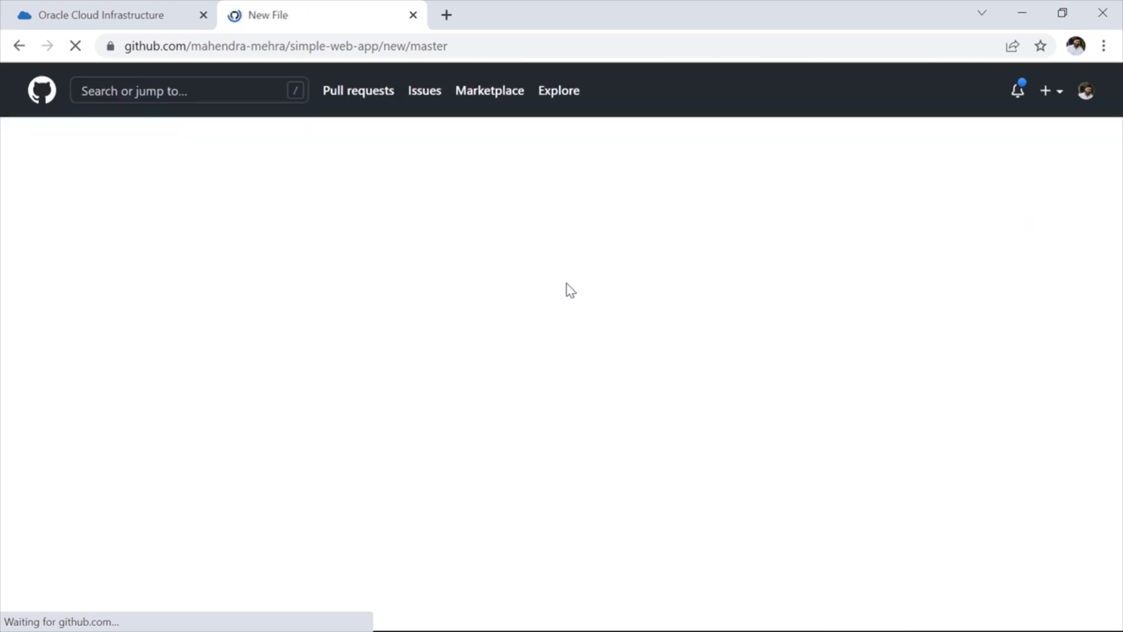
pyautogui.click(174, 278)
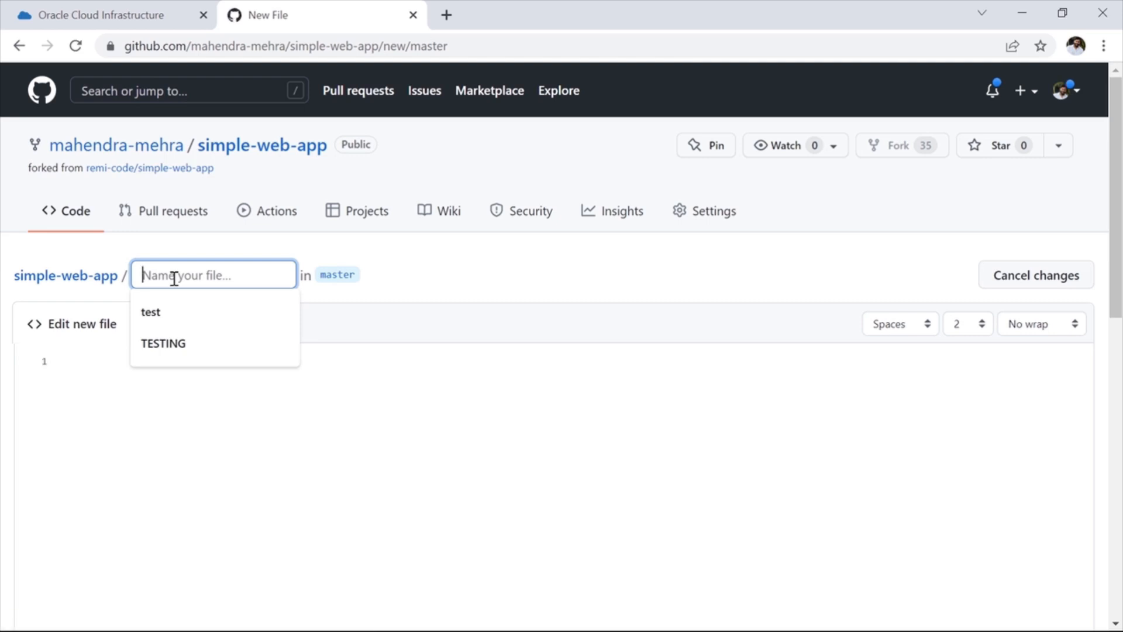
pyautogui.write('TESTING_2')
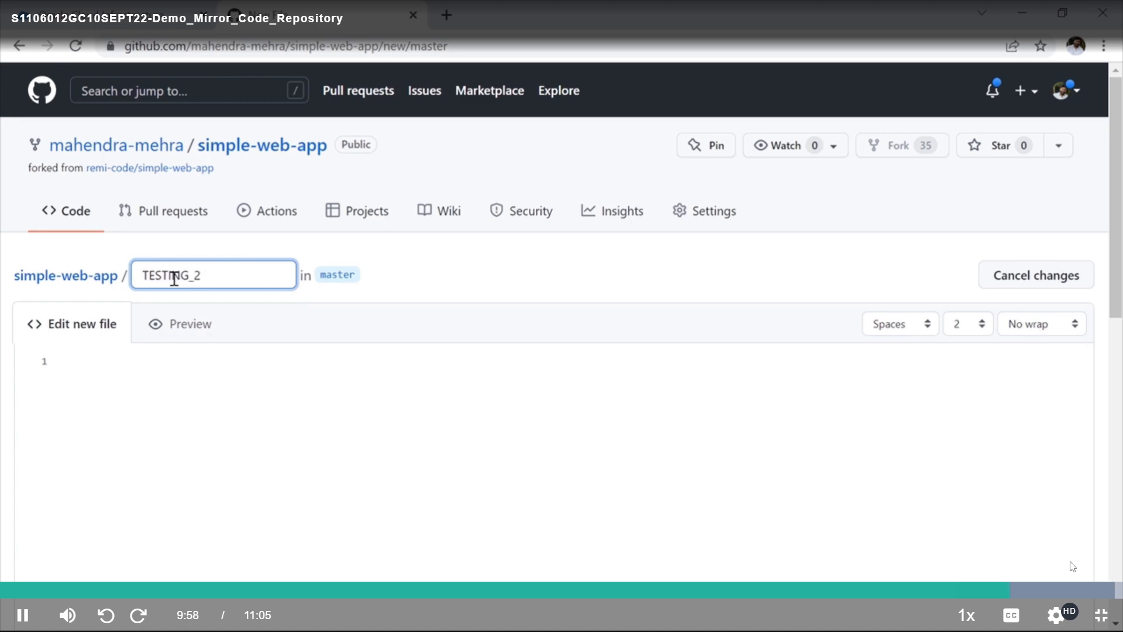
pyautogui.click(168, 406)
pyautogui.write('Hi! testing the OCI CODE REPO mirror service')
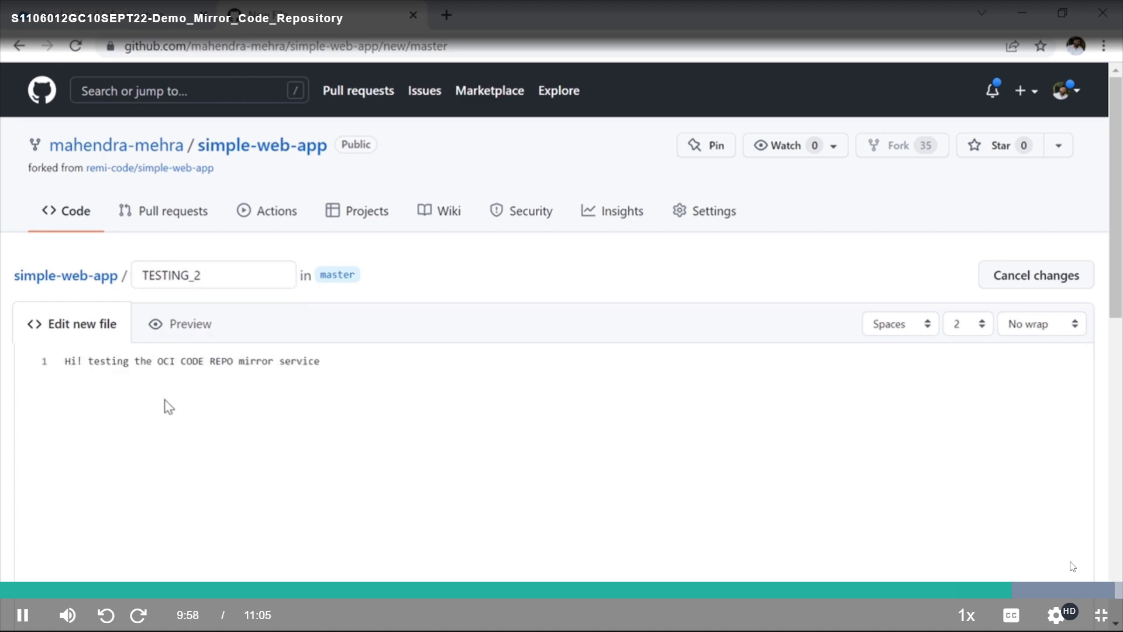
# Step: Commit the TESTING_2 file directly to the master branch and check the repository's file list
pyautogui.scroll(-10, 199, 410)
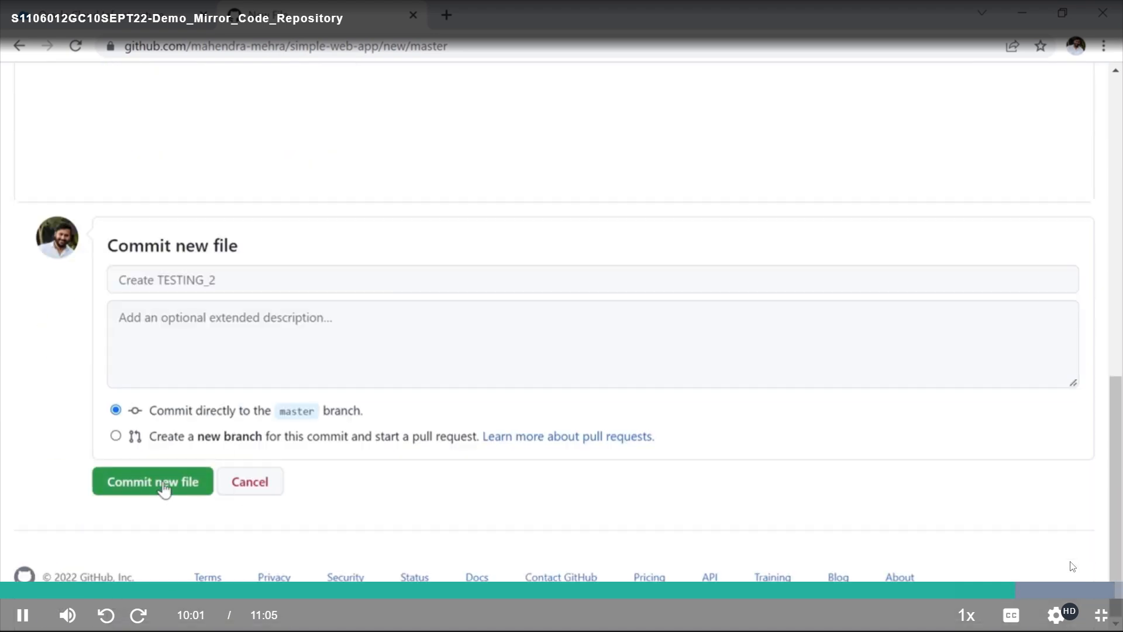
pyautogui.click(164, 488)
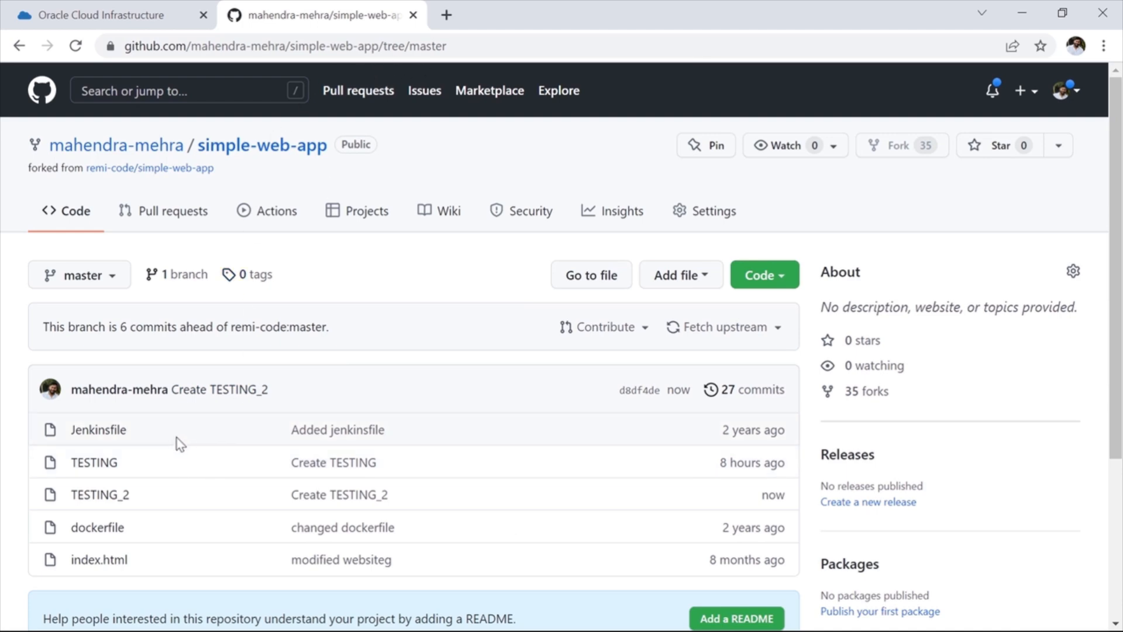
pyautogui.scroll(-1, 152, 450)
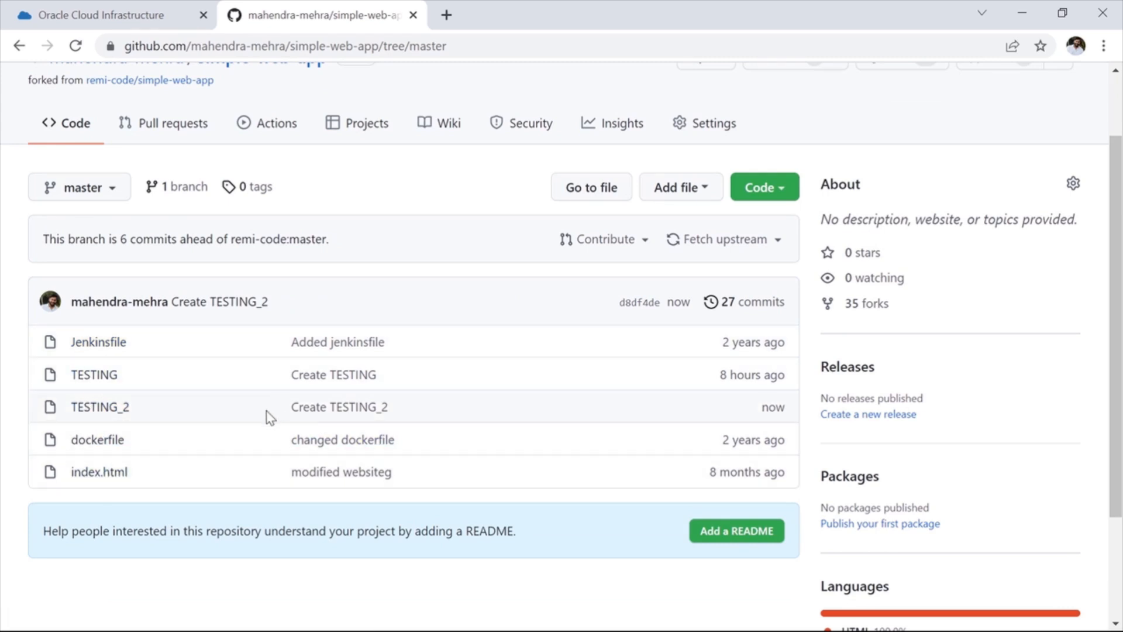
# Step: Switch back to Oracle Cloud, reload the github_simple-web-app details and open the mirrored TESTING_2 file
pyautogui.click(139, 23)
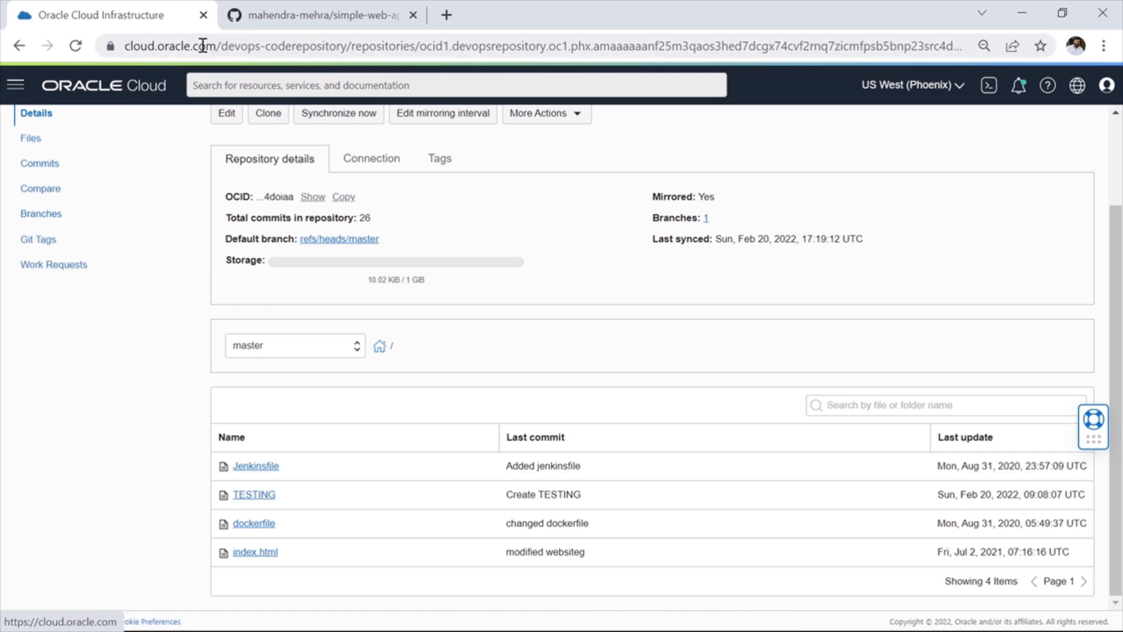
pyautogui.click(75, 48)
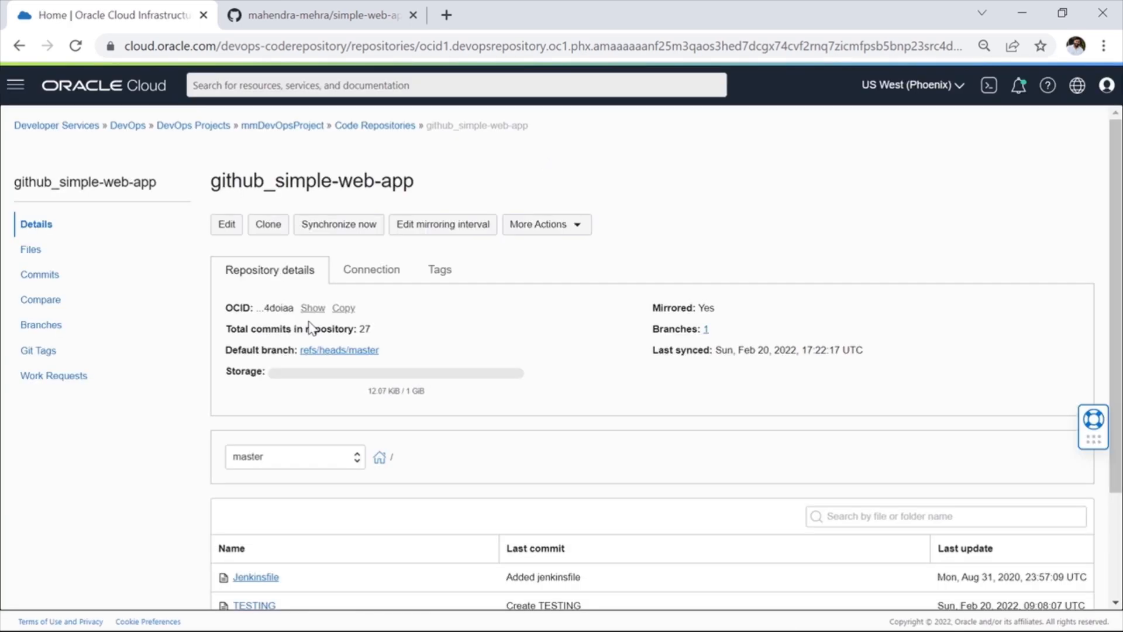
pyautogui.scroll(-3, 185, 391)
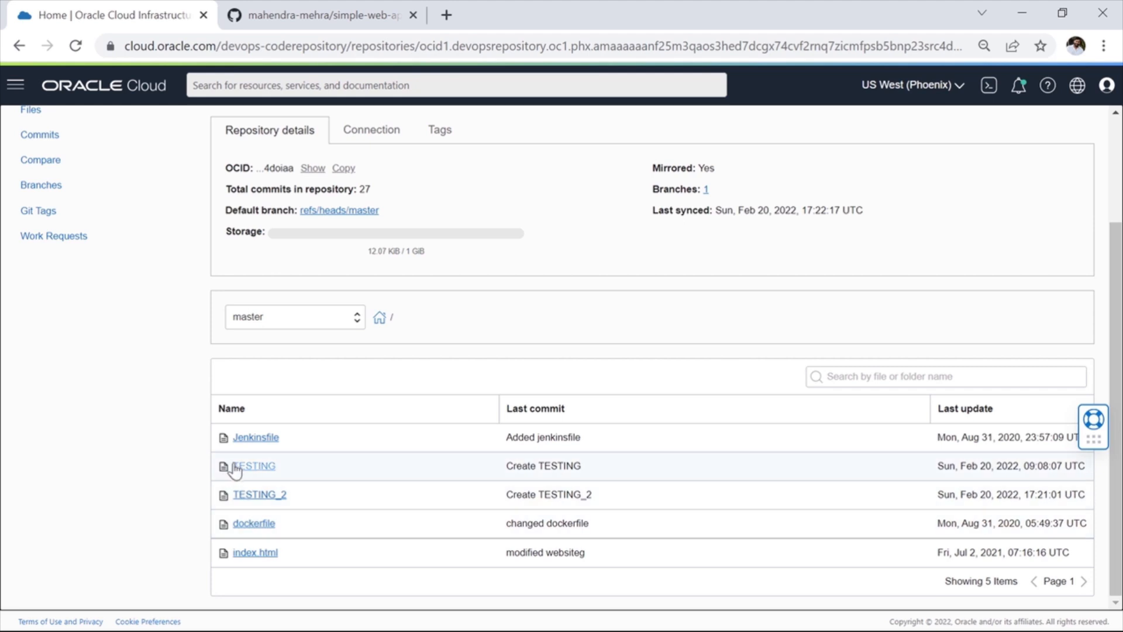
pyautogui.click(257, 496)
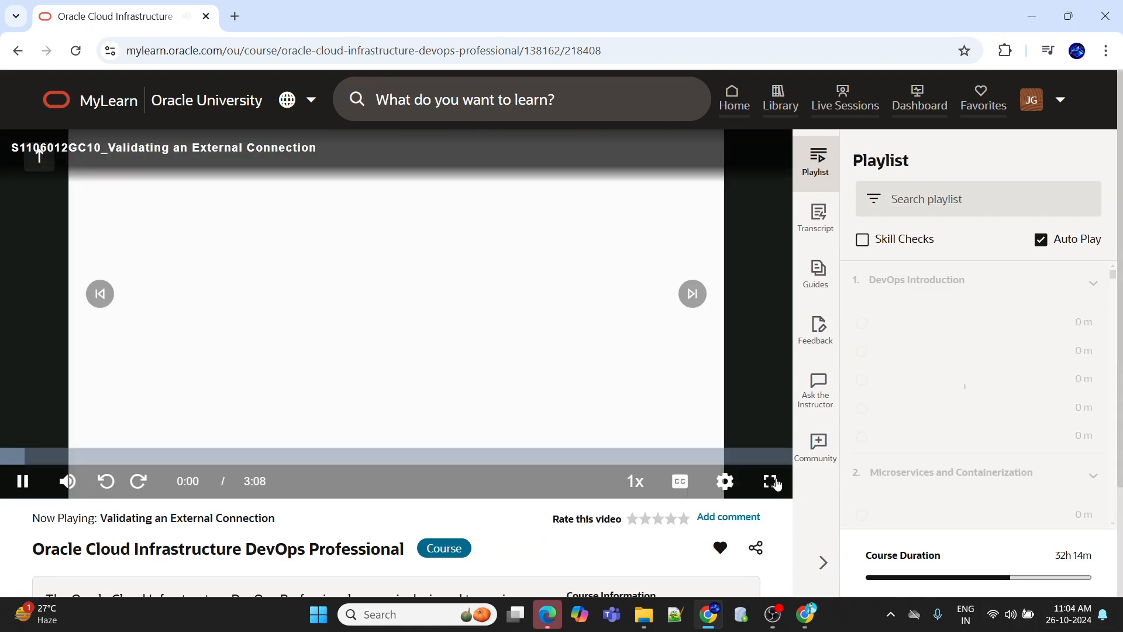
# Step: Switch to the MyLearn course video Validating an External Connection, show it full screen and set its quality to 1080p
pyautogui.click(770, 480)
pyautogui.click(1056, 614)
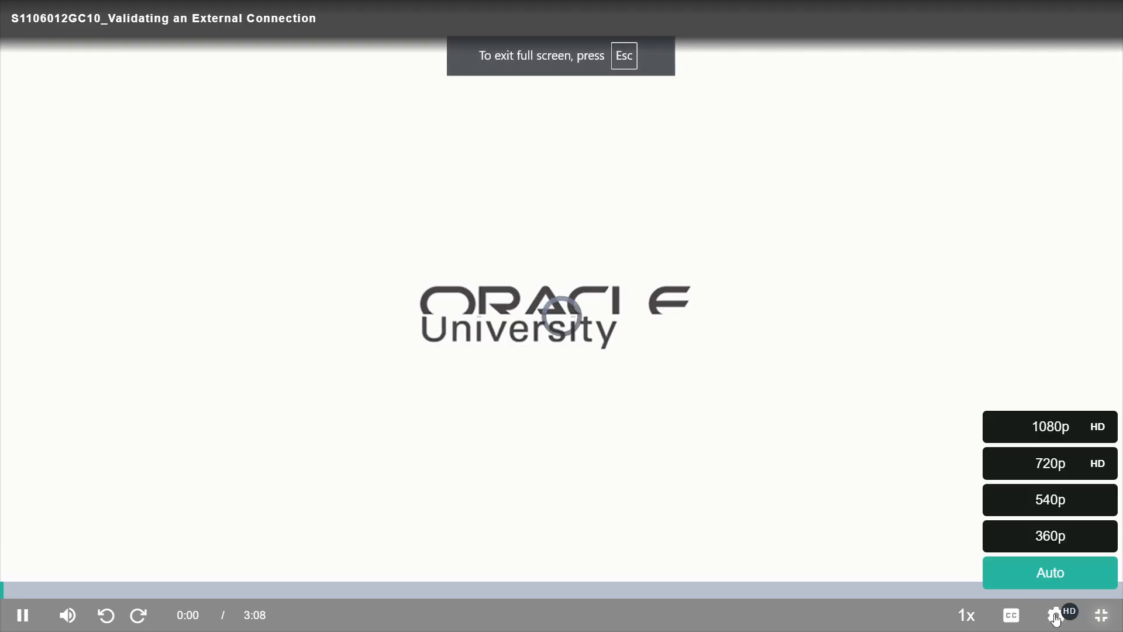
pyautogui.click(1051, 429)
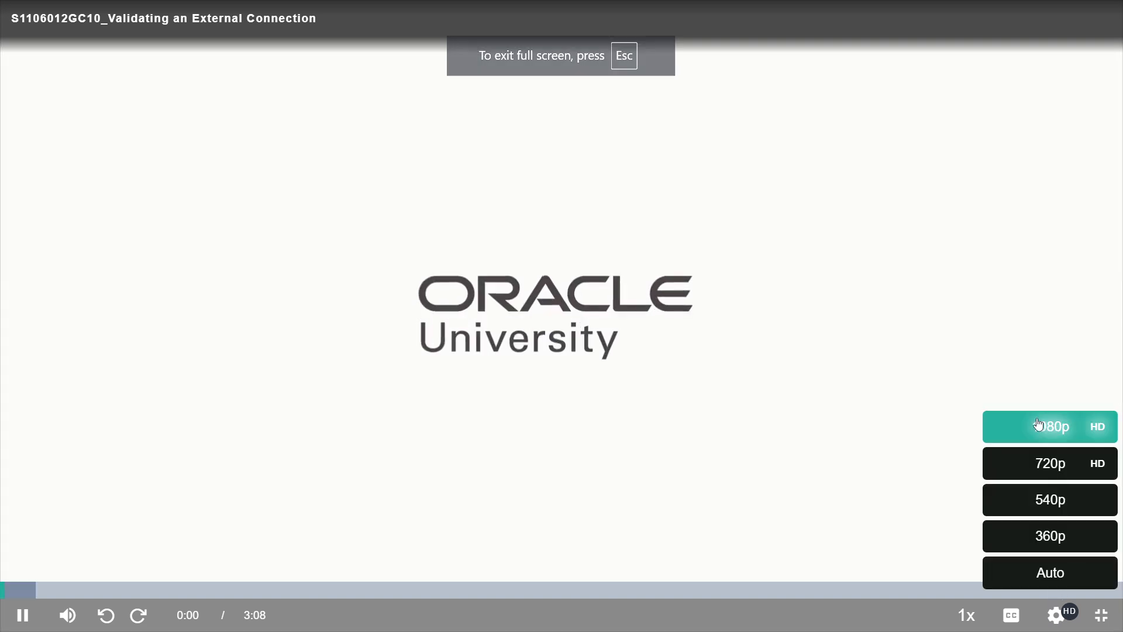
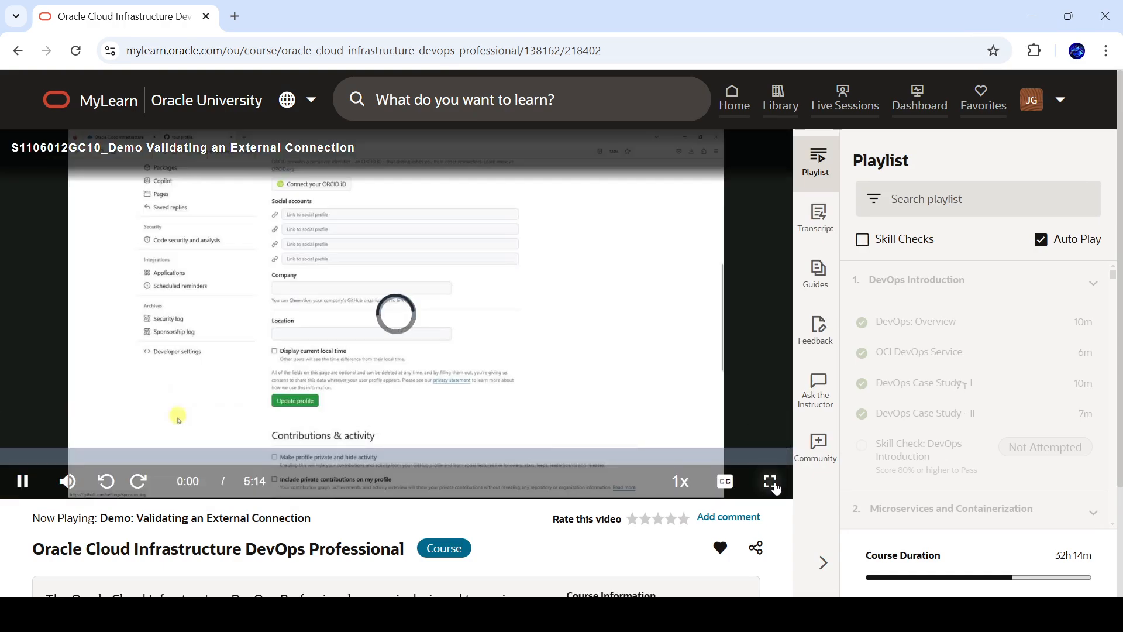
# Step: Play the course video Demo: Validating an External Connection full screen at 1080p quality
pyautogui.click(771, 480)
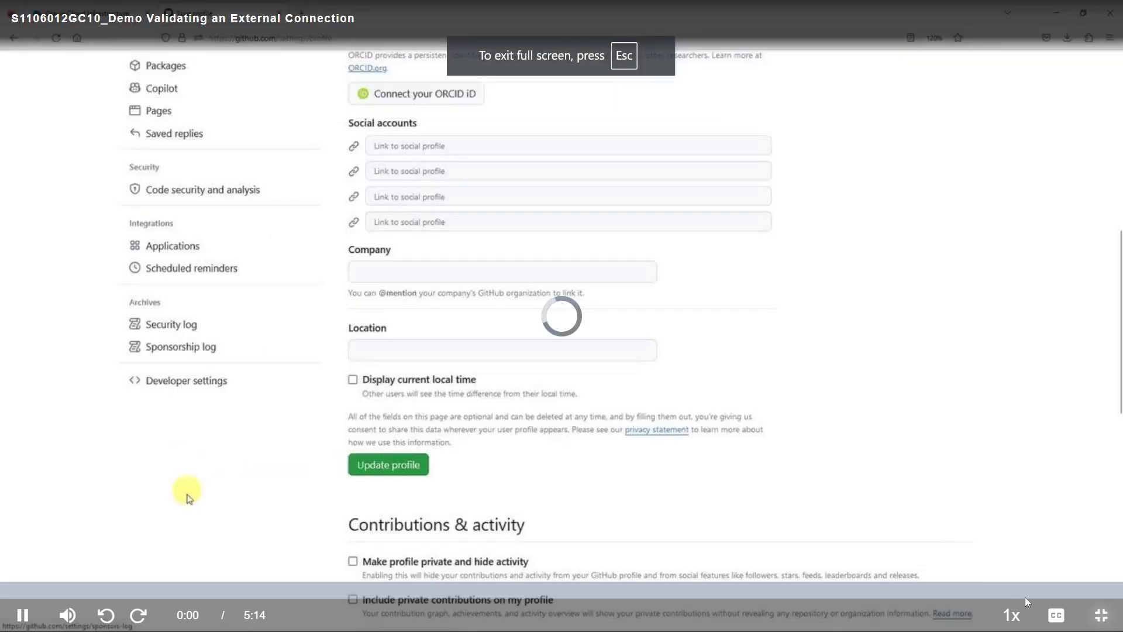
pyautogui.moveTo(1053, 617)
pyautogui.click(1051, 432)
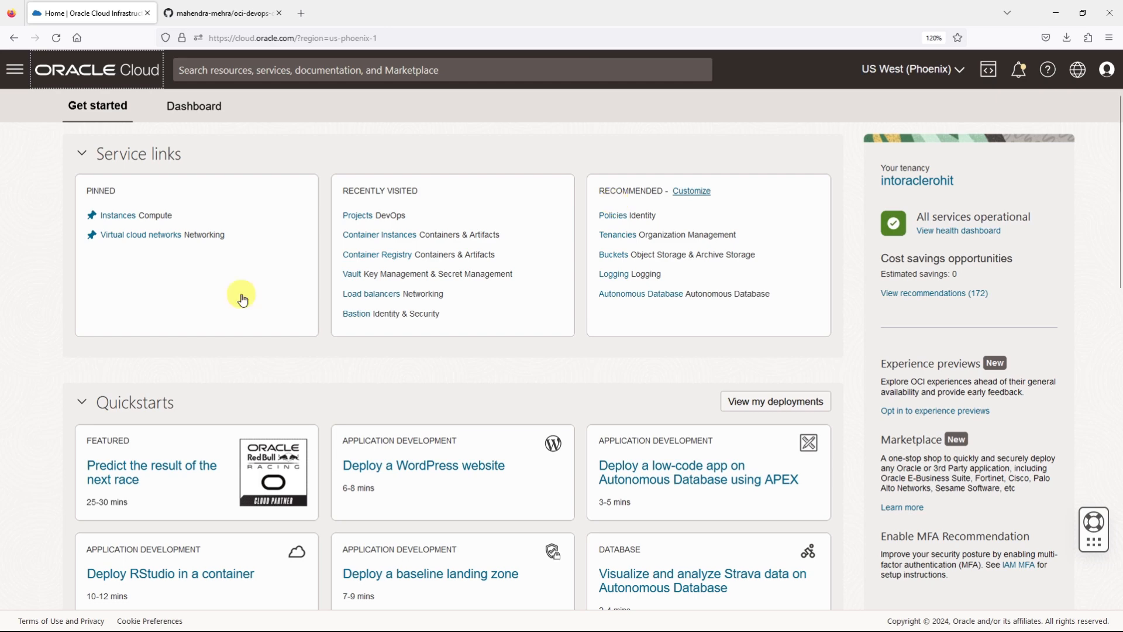
# Step: Go to the DevOps projects under Developer Services and open the project IAD-DOP-LAB22-1-DP-01
pyautogui.click(16, 71)
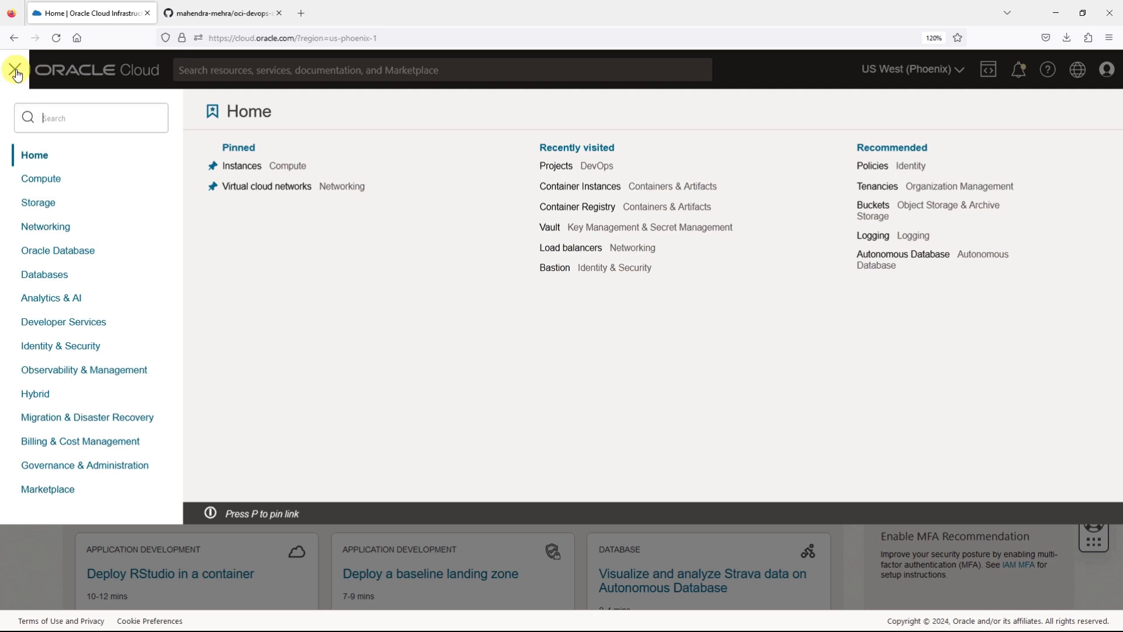
pyautogui.click(70, 325)
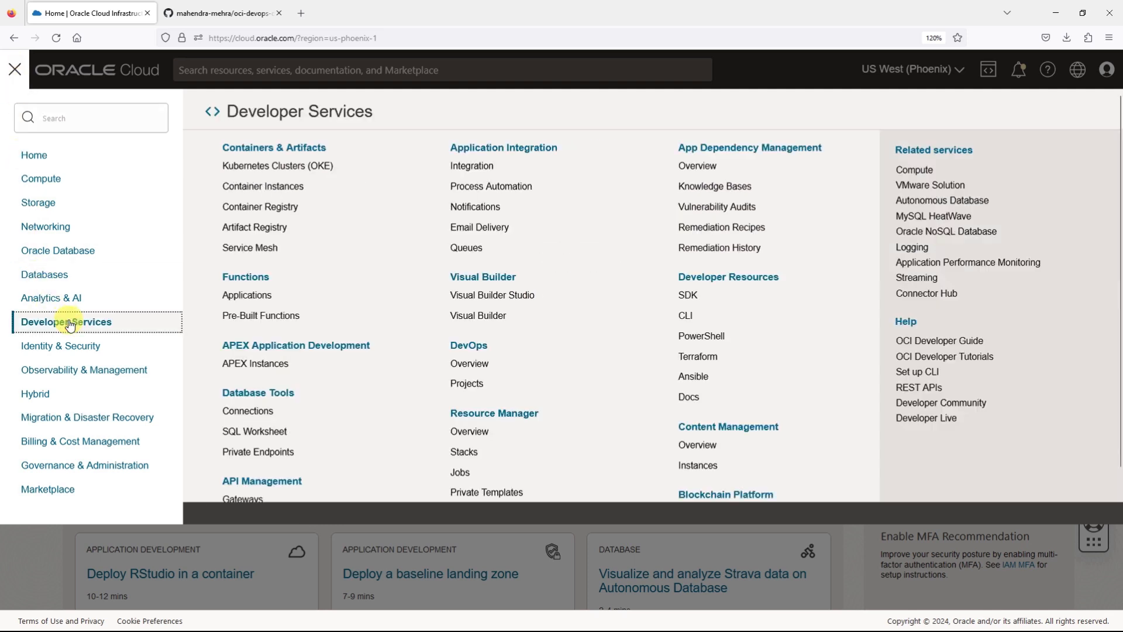
pyautogui.click(467, 384)
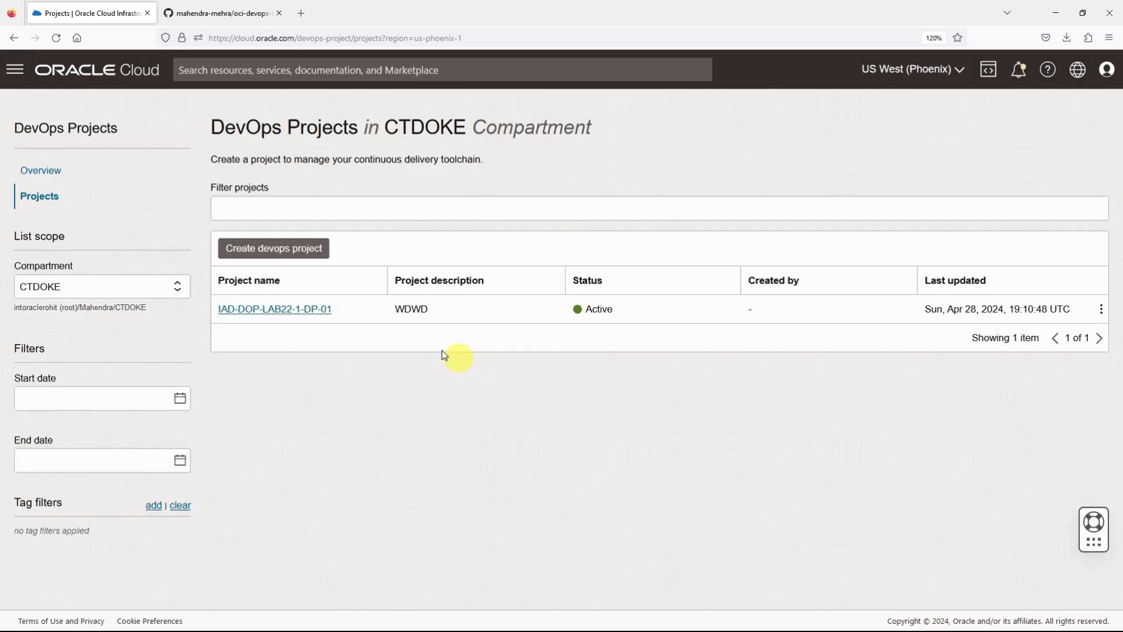
pyautogui.click(291, 310)
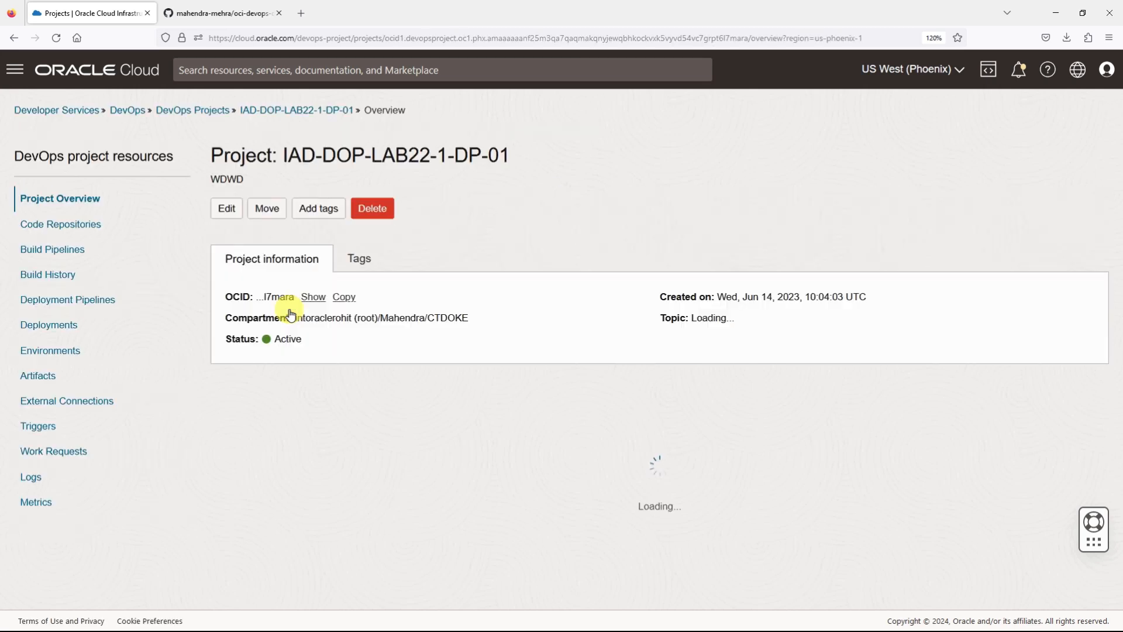
# Step: Review the project's resource lists from code repositories to external connections, and compare the mirrored repository with oci-devops-deploy-instancegrp on GitHub
pyautogui.scroll(-3, 284, 334)
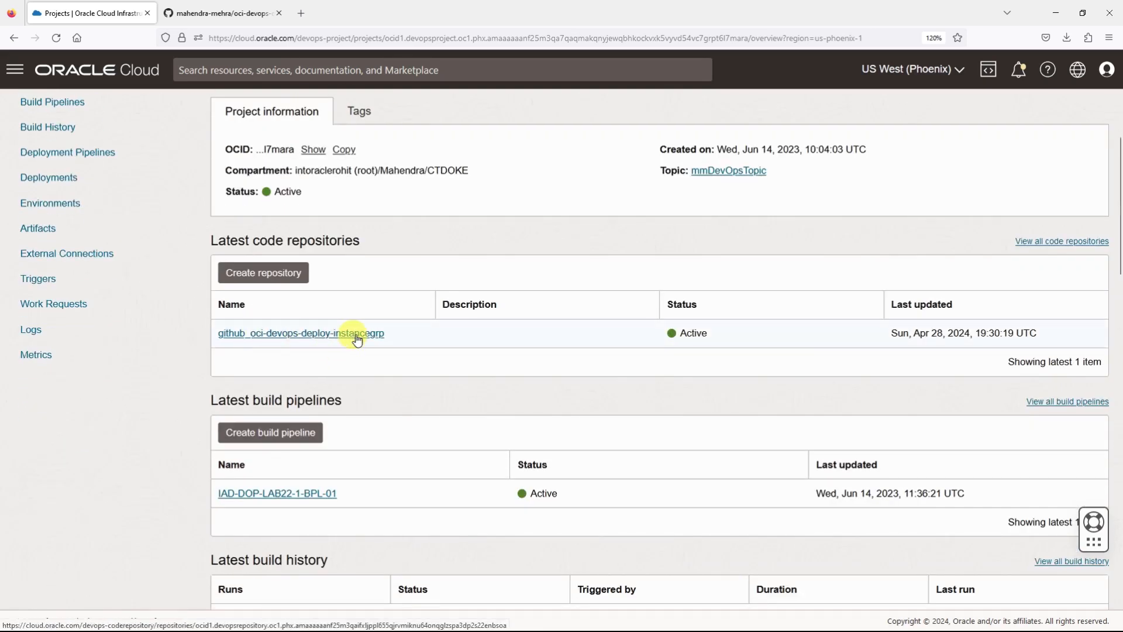
pyautogui.click(220, 13)
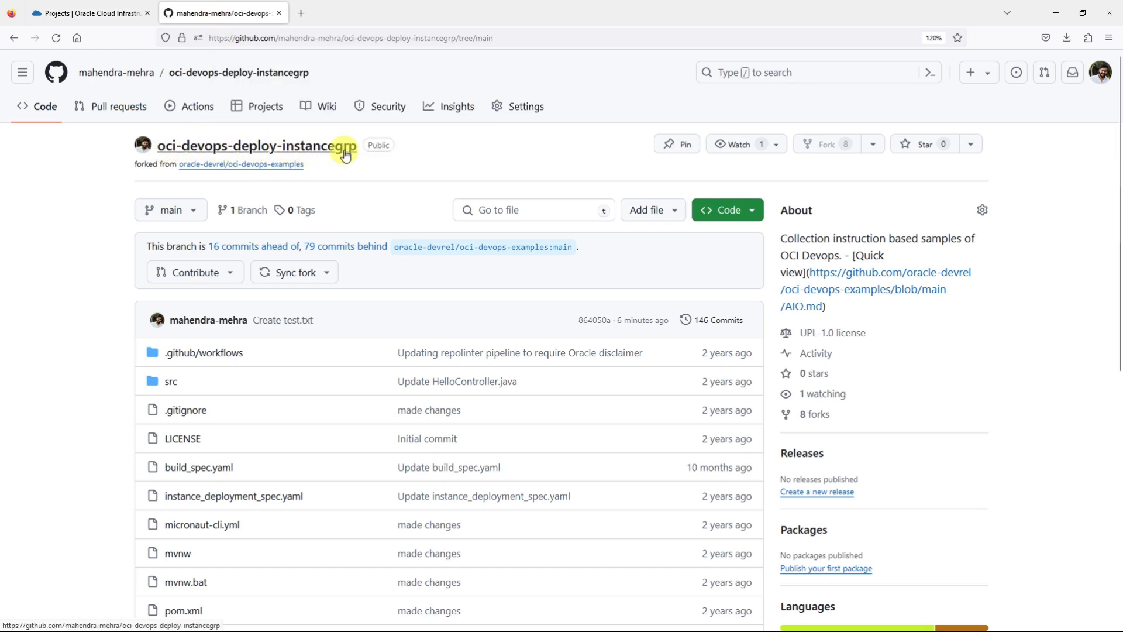
pyautogui.click(47, 13)
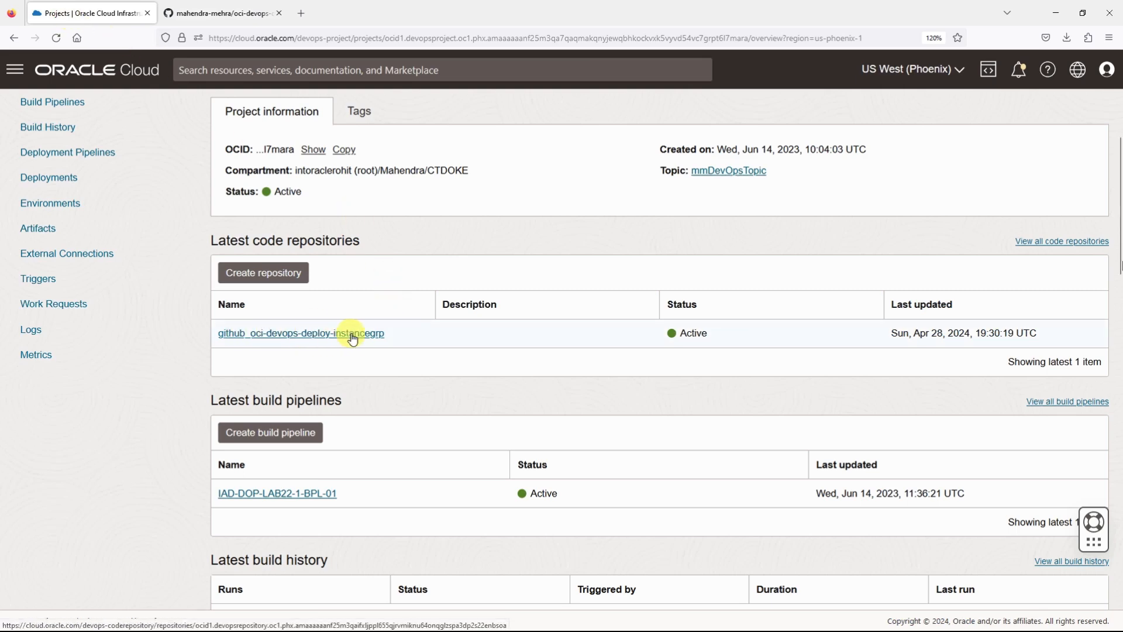
pyautogui.scroll(-4, 183, 388)
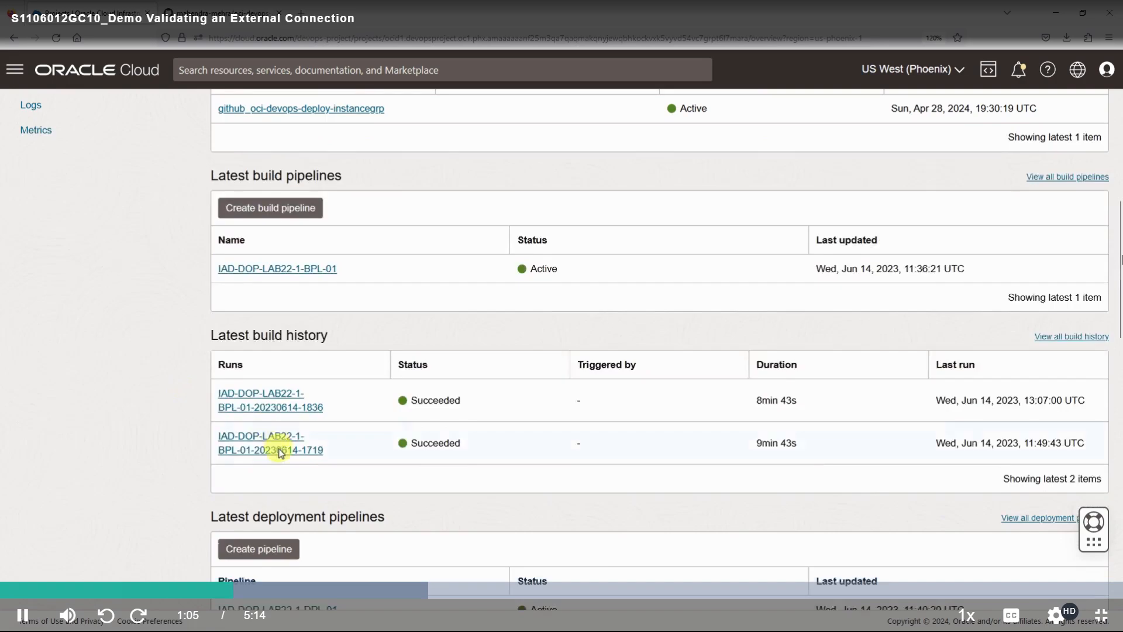
pyautogui.scroll(-10, 280, 453)
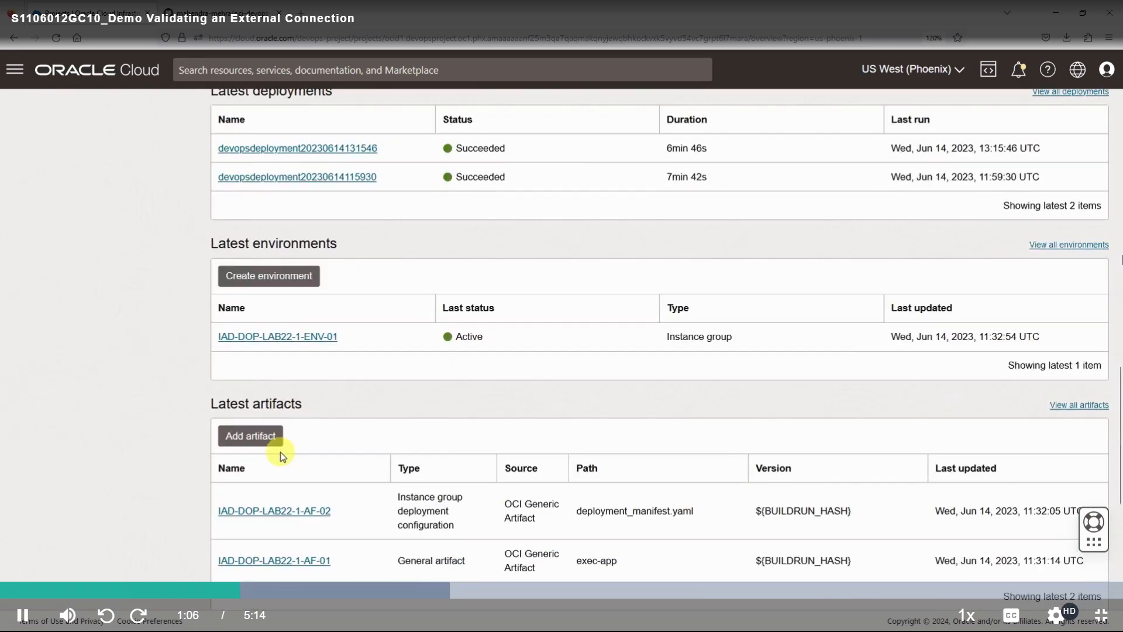
pyautogui.scroll(-6, 281, 454)
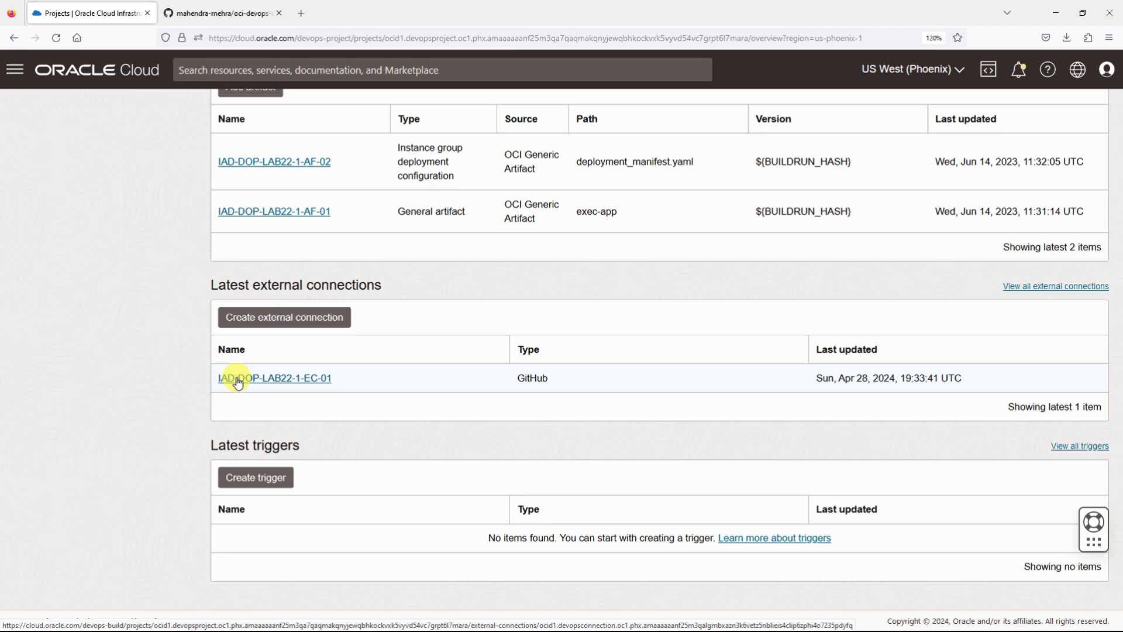
pyautogui.scroll(20, 237, 381)
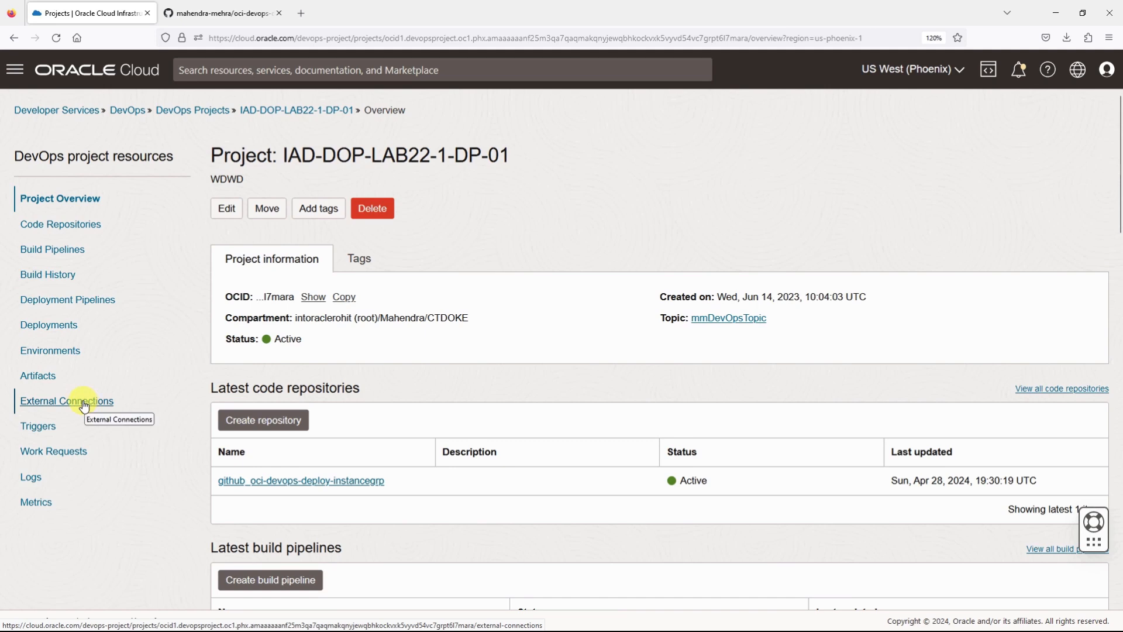
# Step: Open the project's external connection IAD-DOP-LAB22-1-EC-01, validate it and examine the validation result and message
pyautogui.click(94, 402)
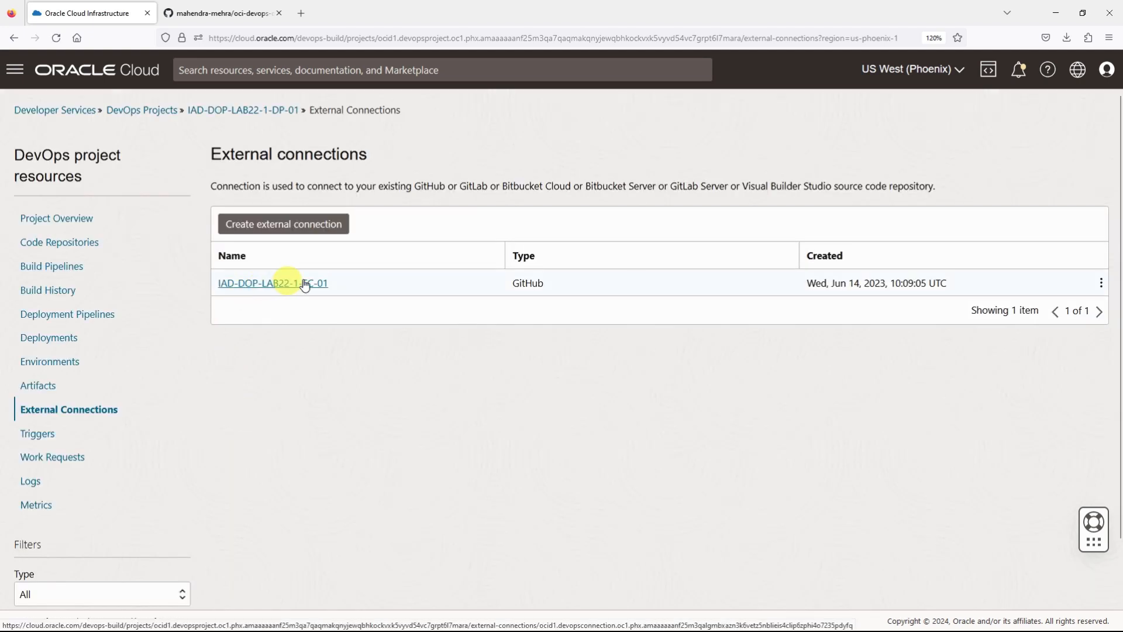
pyautogui.click(285, 285)
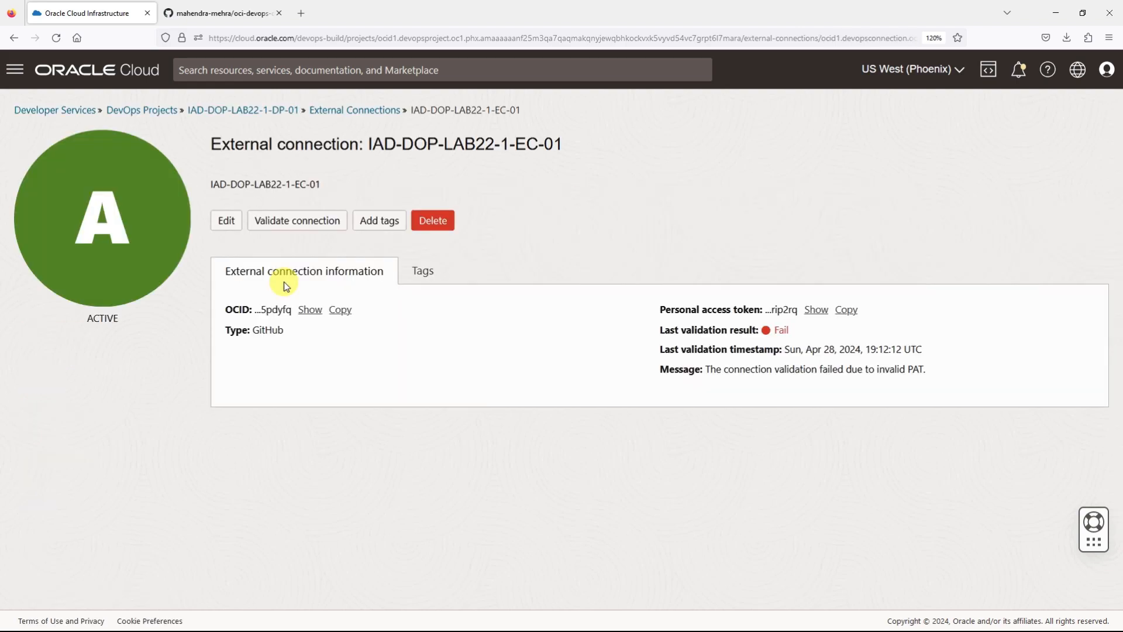
pyautogui.click(298, 227)
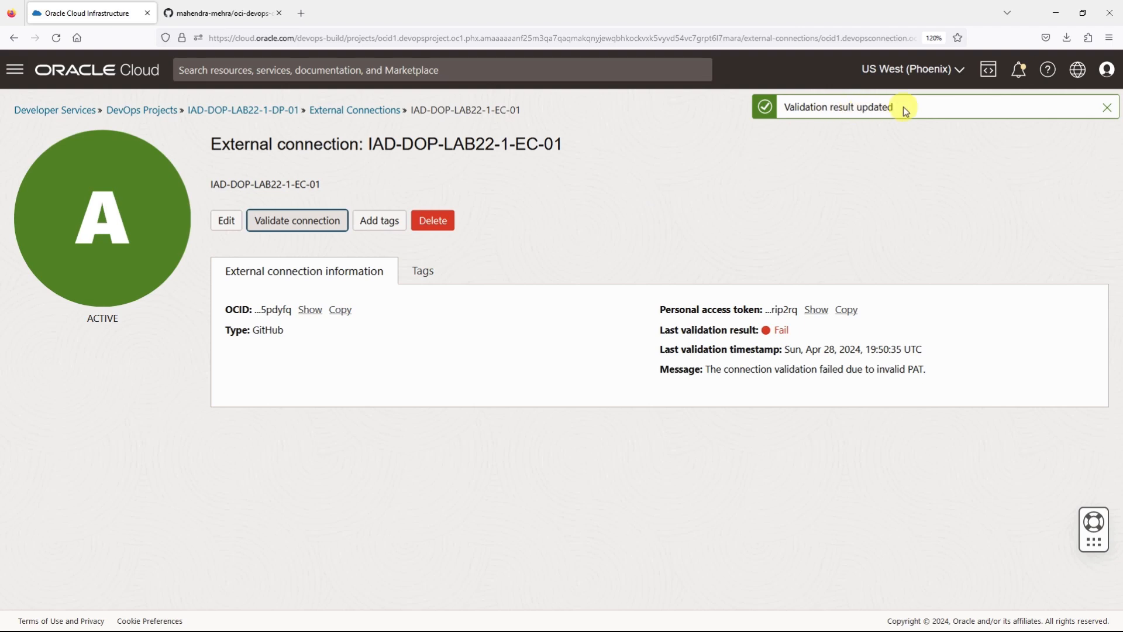
pyautogui.moveTo(680, 330); pyautogui.dragTo(806, 328)
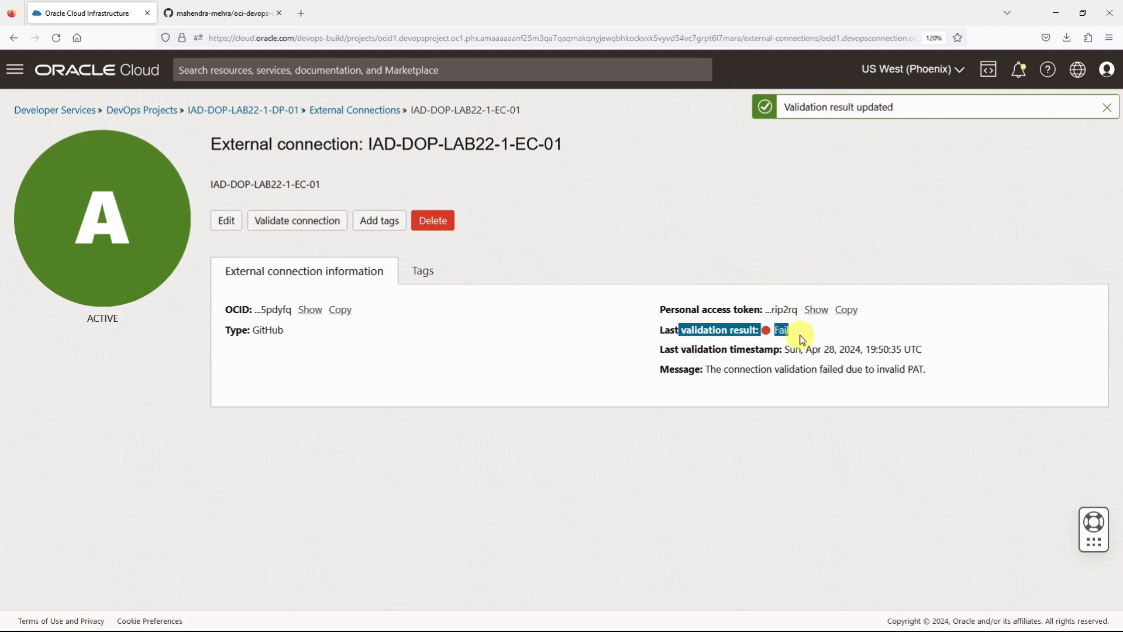
pyautogui.moveTo(707, 369); pyautogui.dragTo(930, 377)
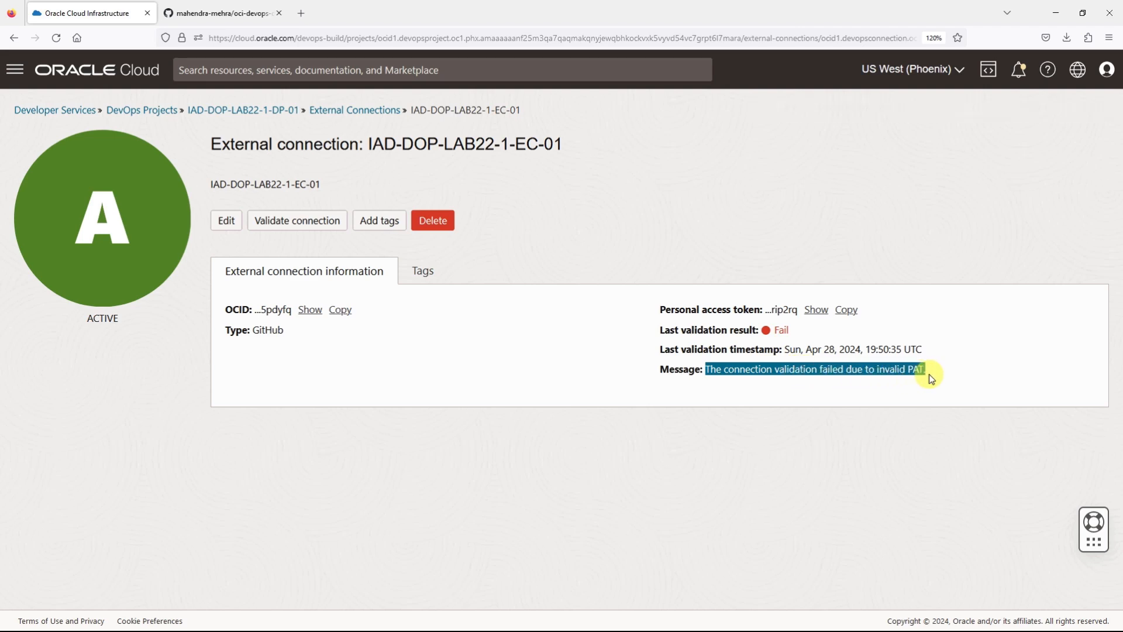
pyautogui.click(802, 378)
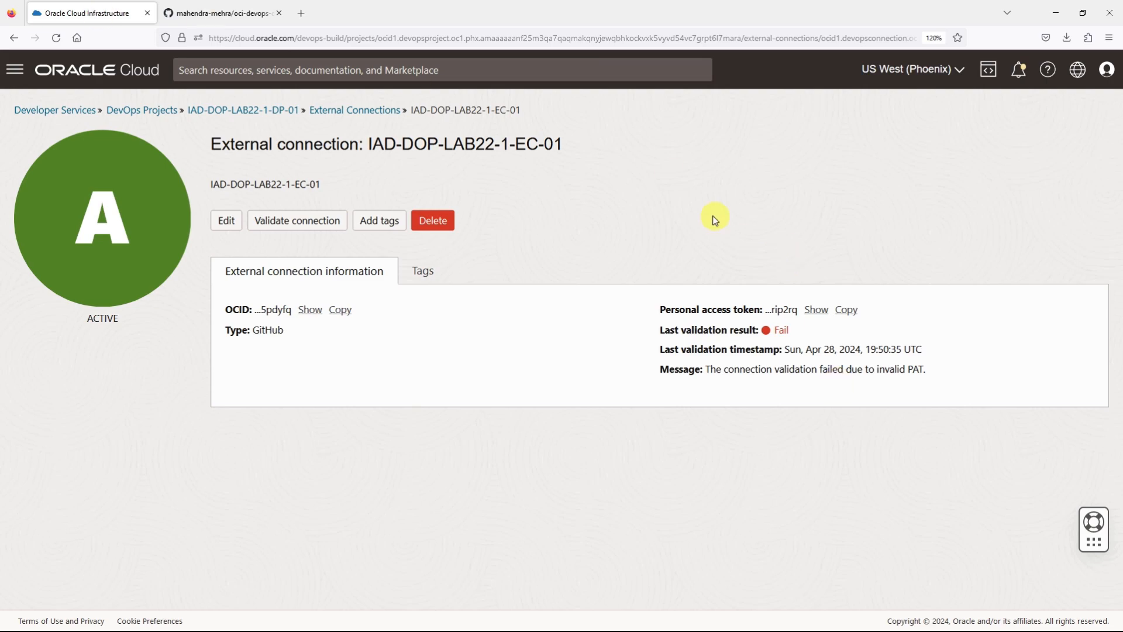
# Step: Switch to GitHub and open the classic personal access tokens in the account's developer settings to check their expiry
pyautogui.click(242, 14)
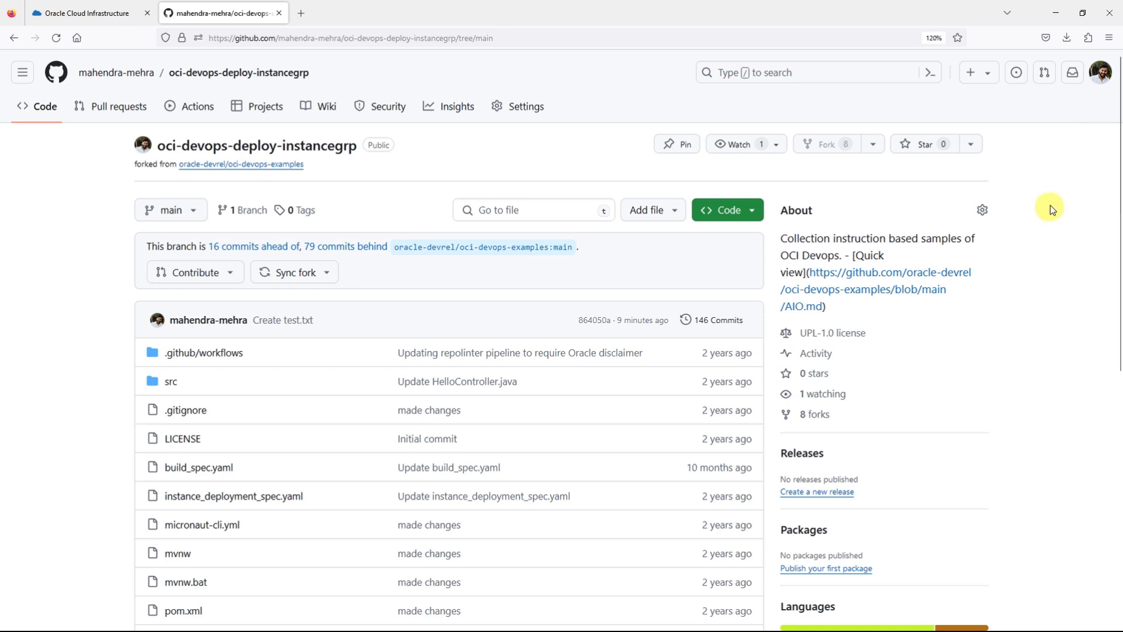
pyautogui.click(1102, 74)
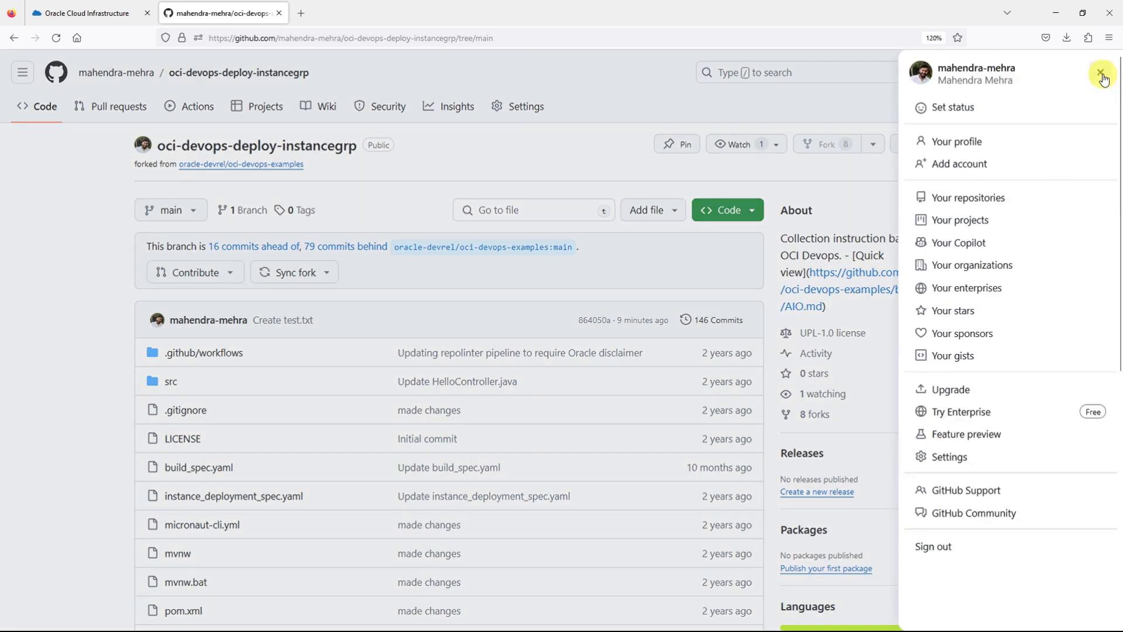
pyautogui.click(957, 461)
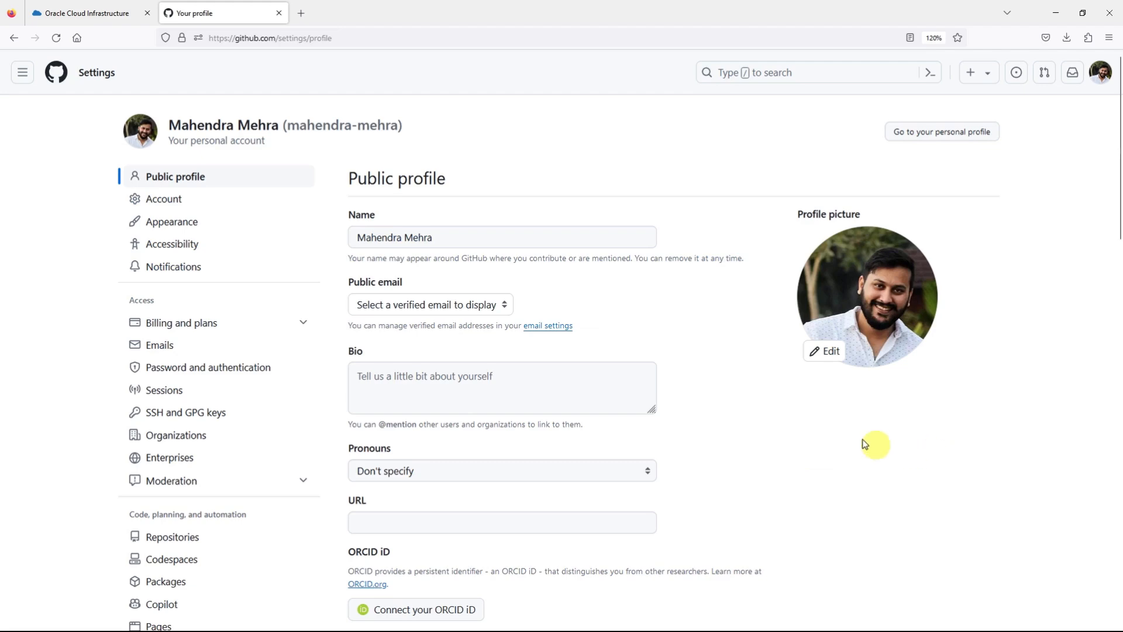
pyautogui.scroll(-8, 152, 424)
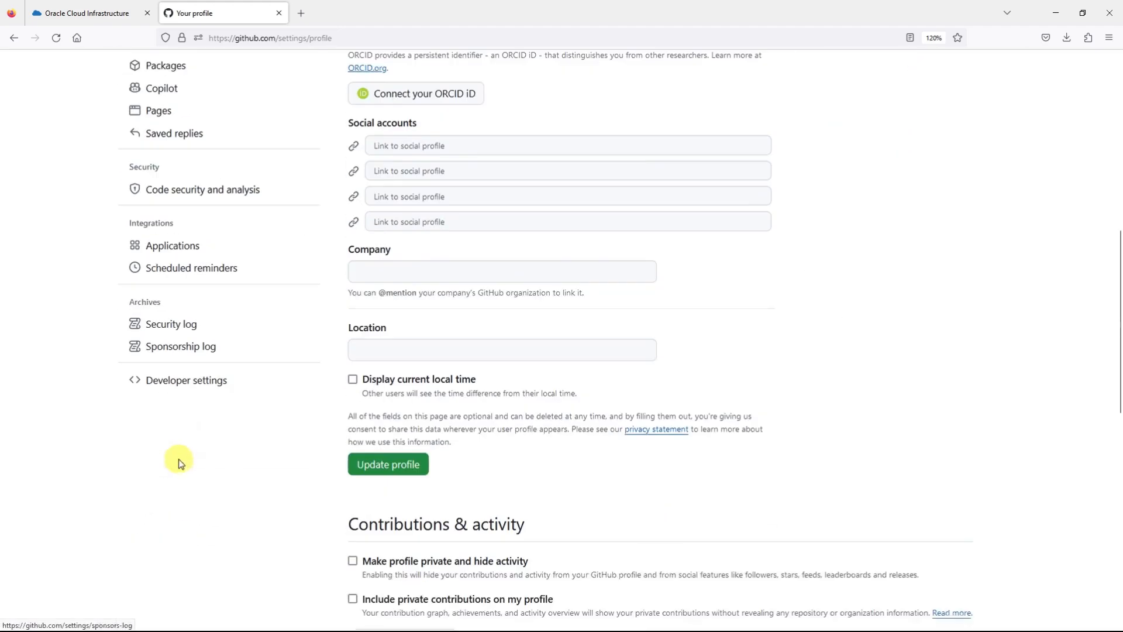
pyautogui.click(199, 385)
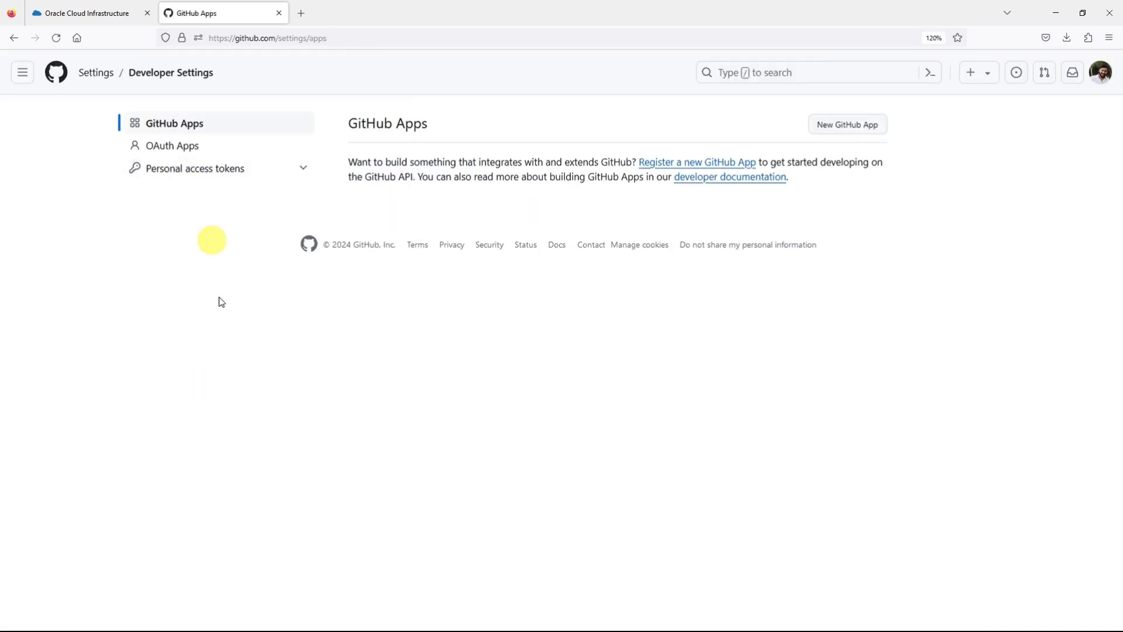
pyautogui.click(216, 171)
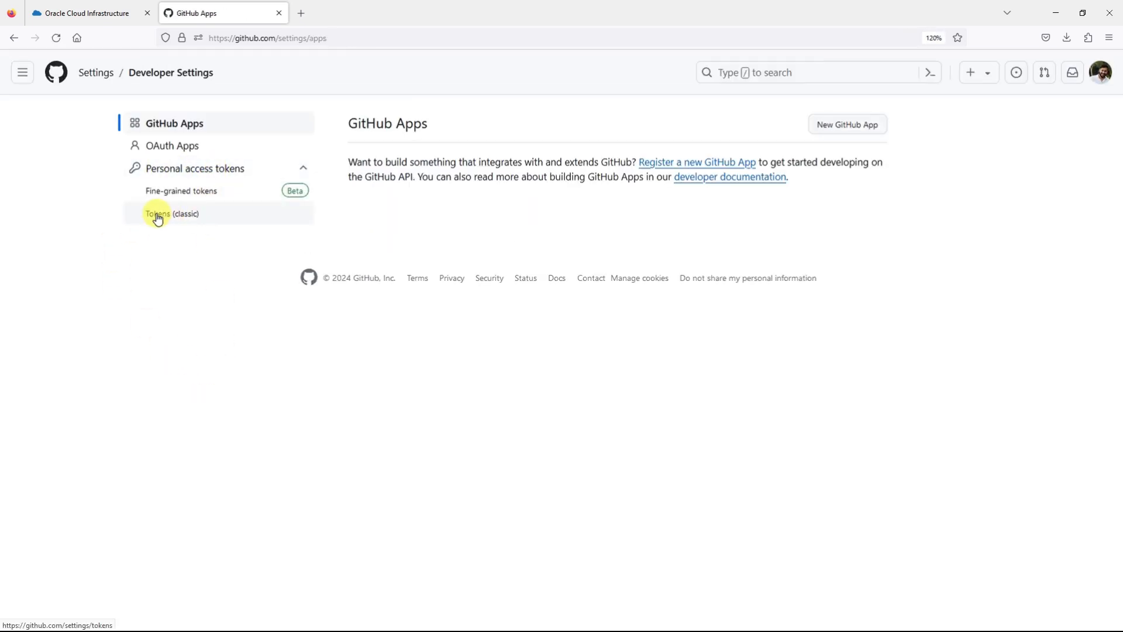
pyautogui.click(178, 218)
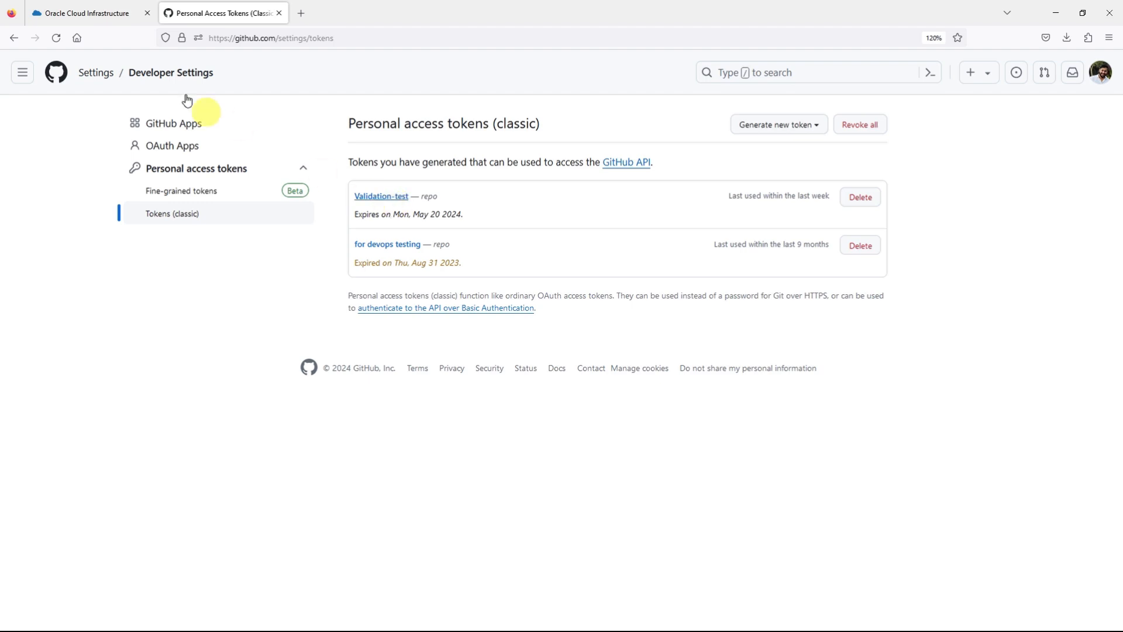
# Step: Switch back to Oracle Cloud, duplicate its browser tab and open the vault's secrets in the CTDOKE compartment there
pyautogui.click(103, 17)
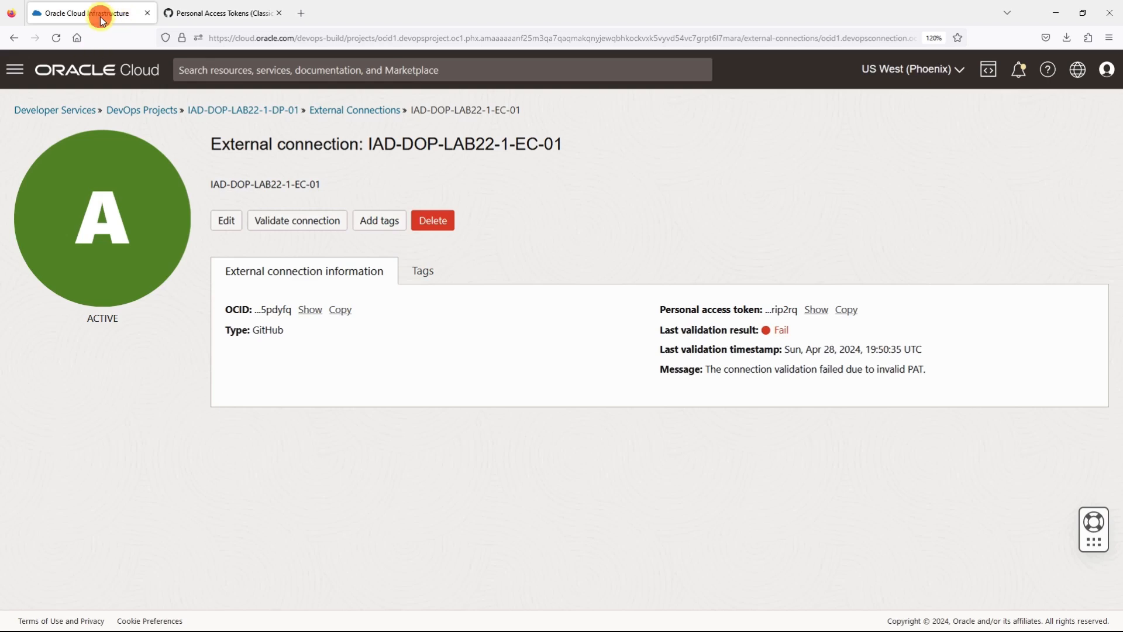
pyautogui.rightClick(102, 19)
pyautogui.click(143, 103)
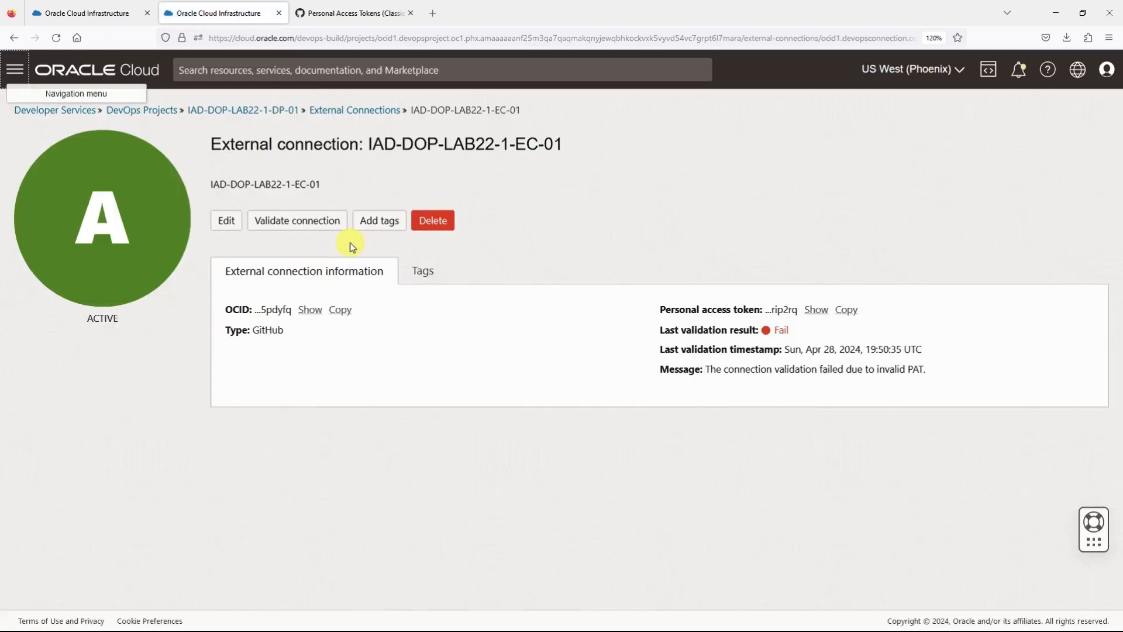
pyautogui.click(14, 70)
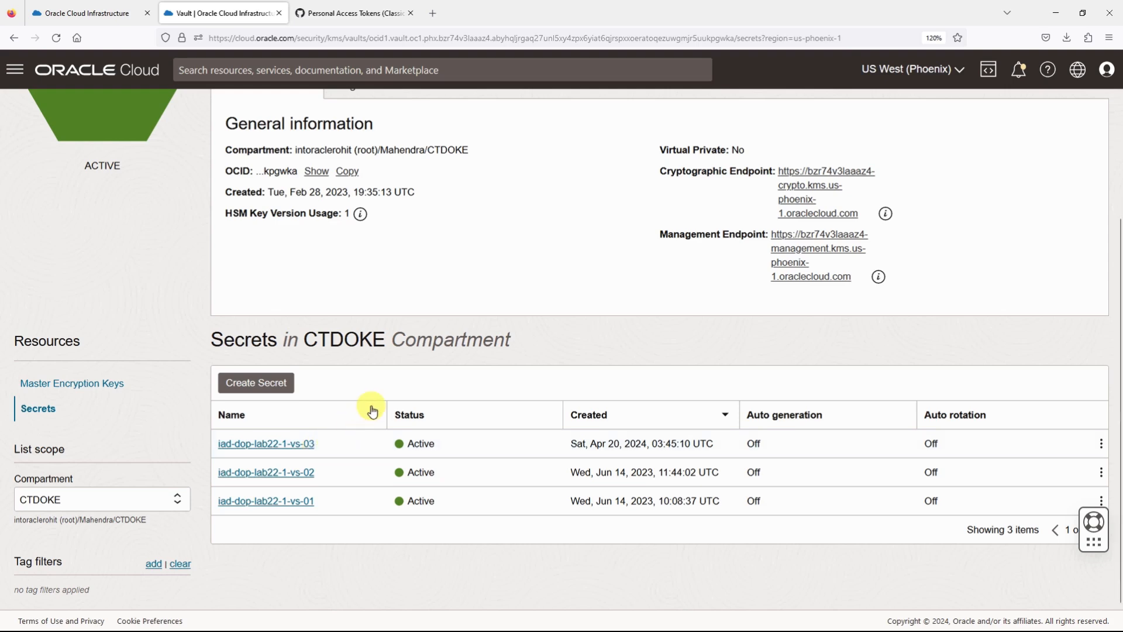
# Step: Change the external connection's vault secret to iad-dop-lab22-1-vs-03, save the changes and validate the connection again
pyautogui.click(91, 15)
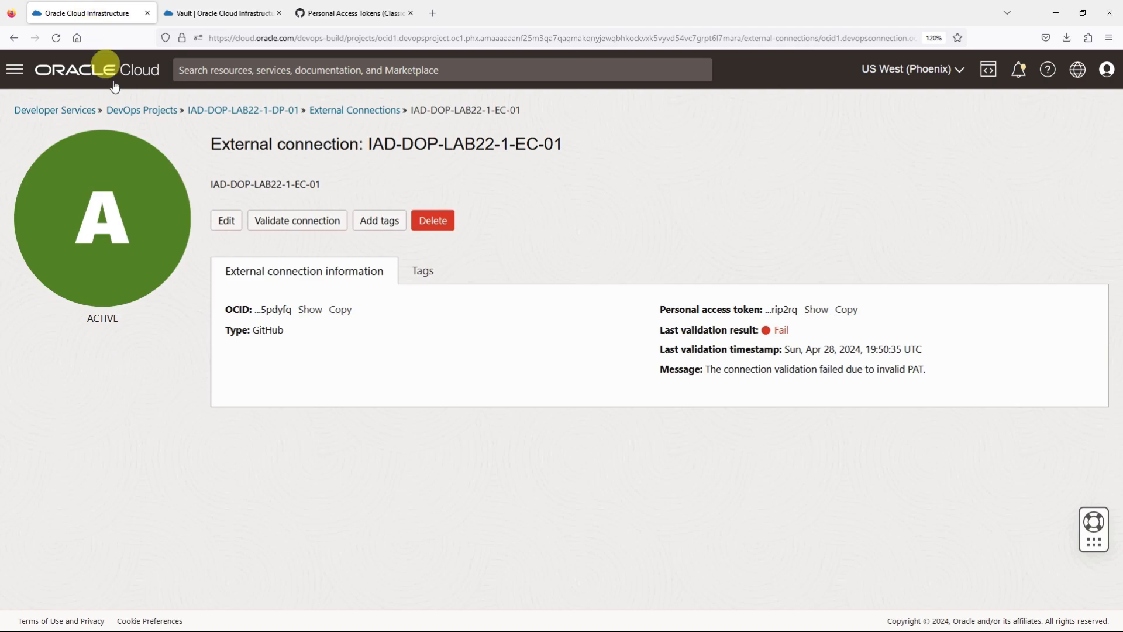
pyautogui.click(229, 228)
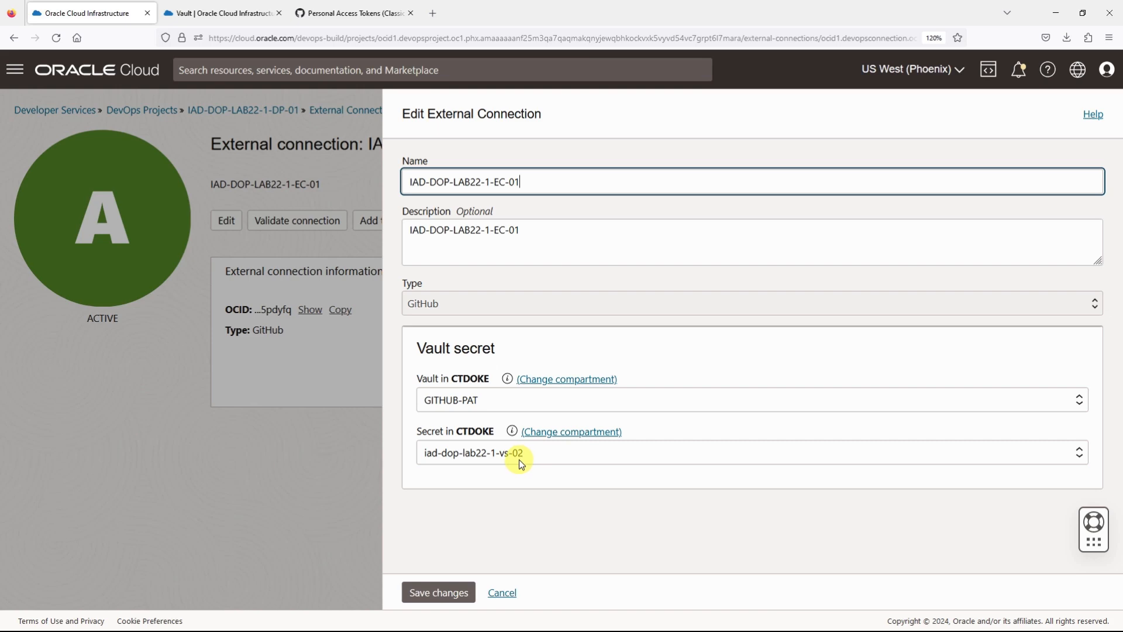
pyautogui.click(492, 455)
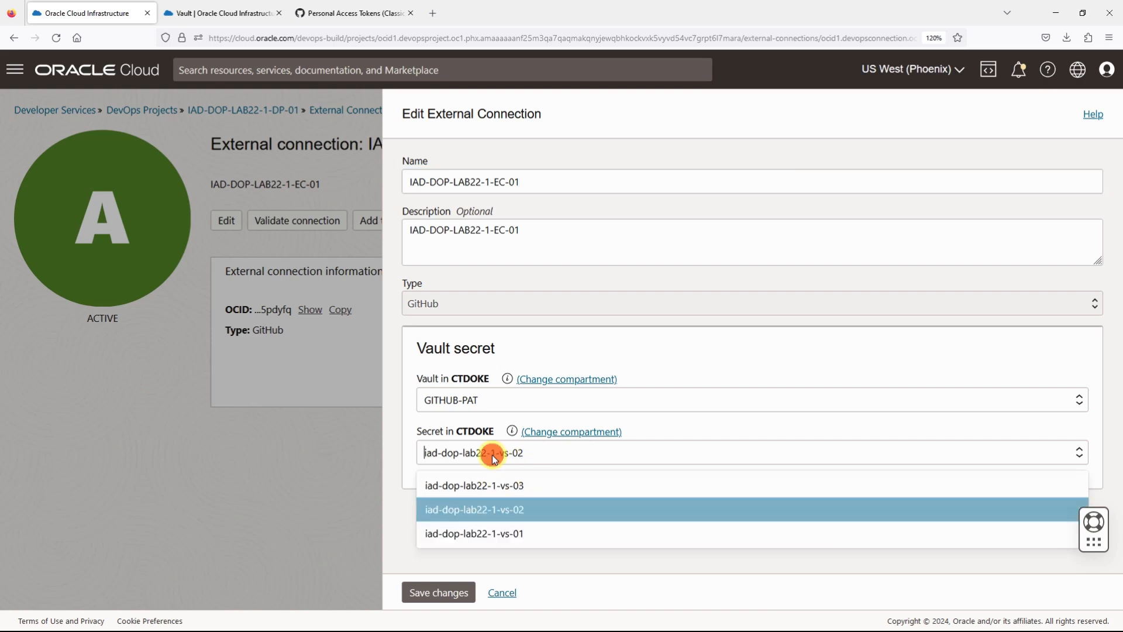
pyautogui.click(514, 490)
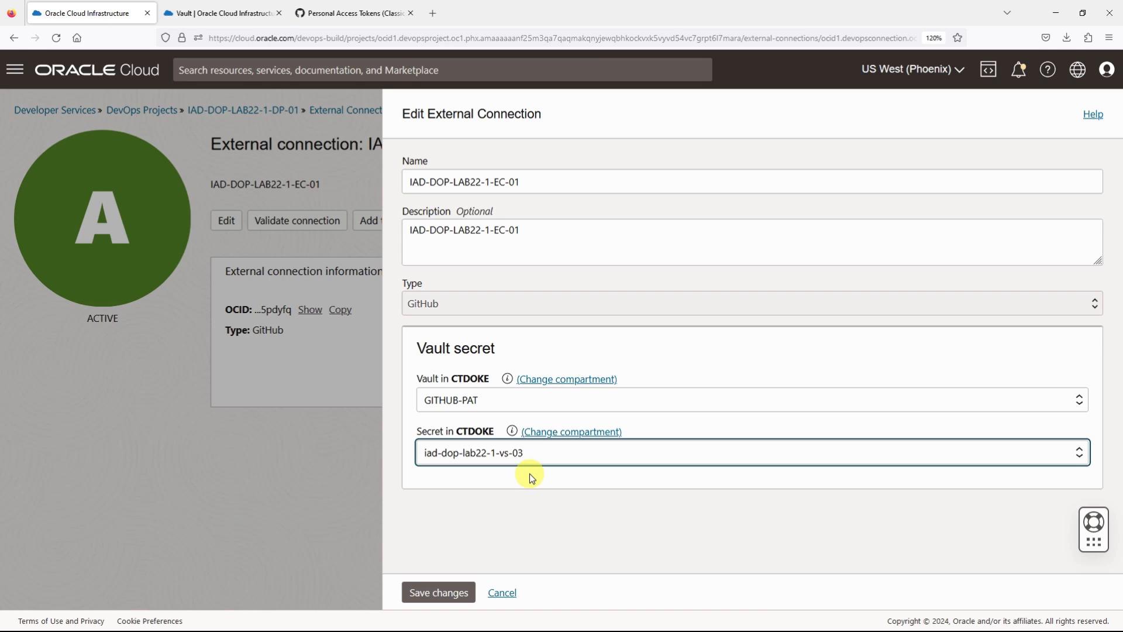
pyautogui.click(455, 594)
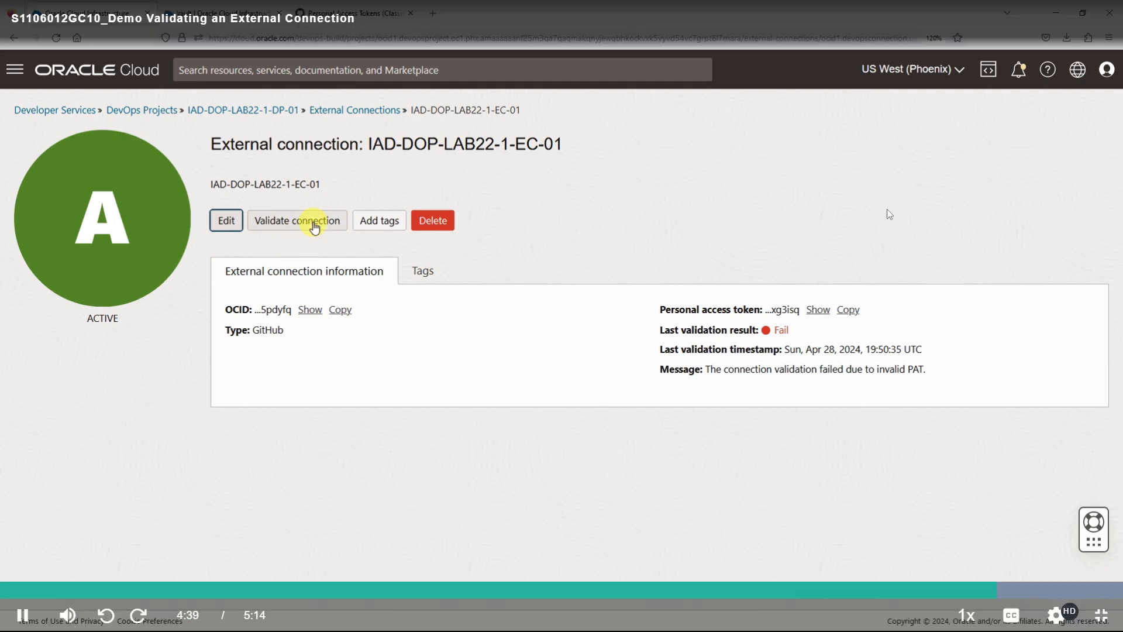
pyautogui.click(314, 227)
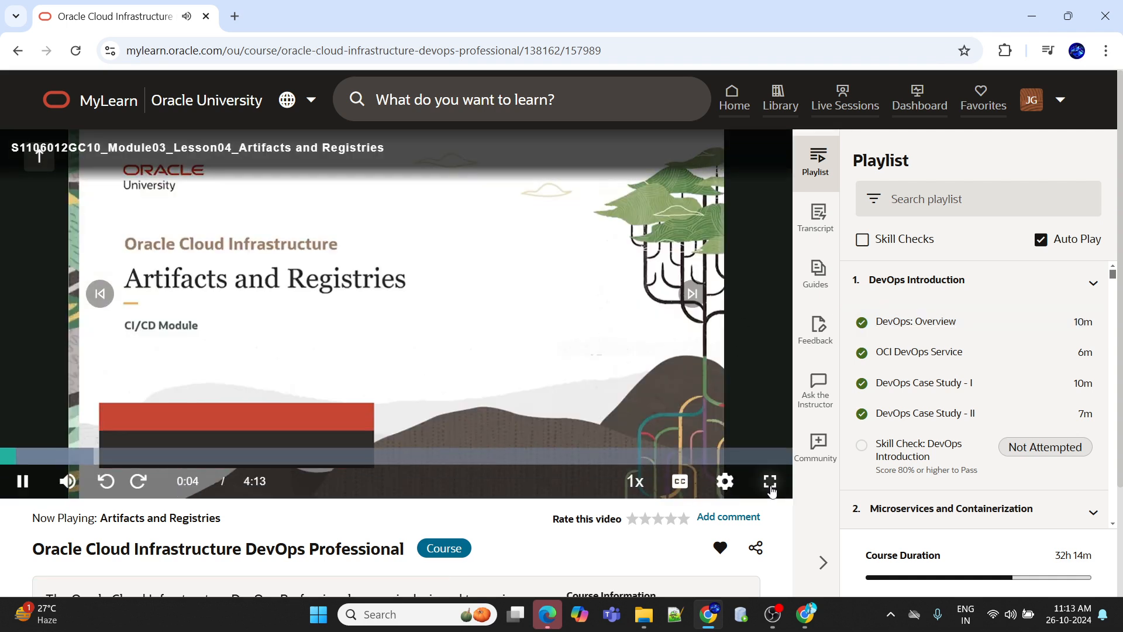
# Step: Show the MyLearn course video Artifacts and Registries full screen and set its quality to 1080p
pyautogui.click(770, 483)
pyautogui.click(1065, 613)
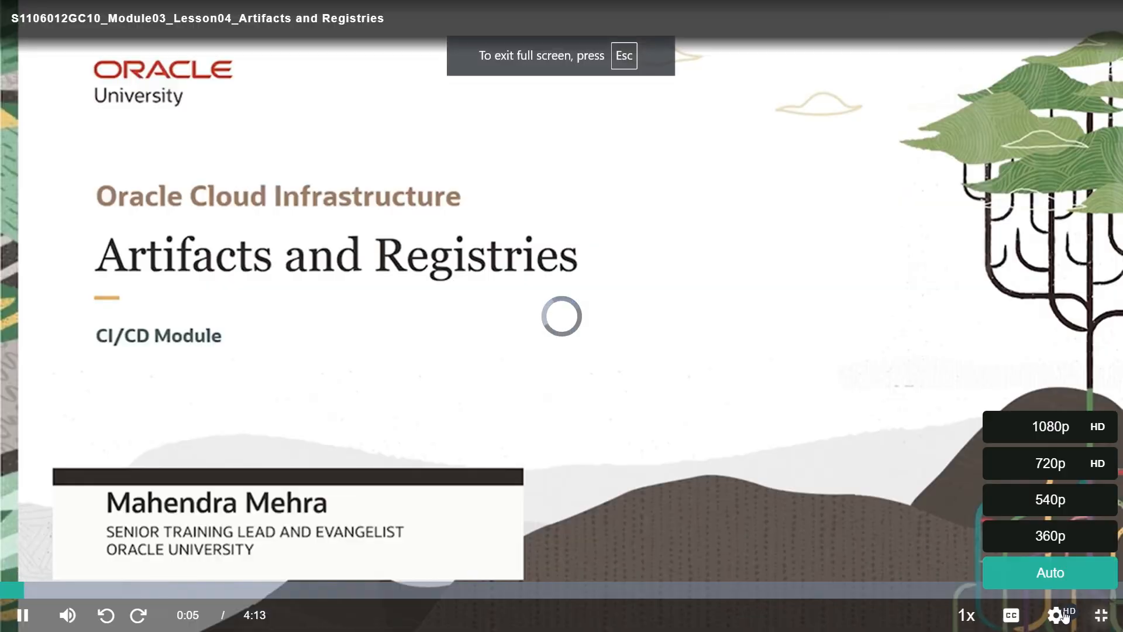
pyautogui.click(1052, 438)
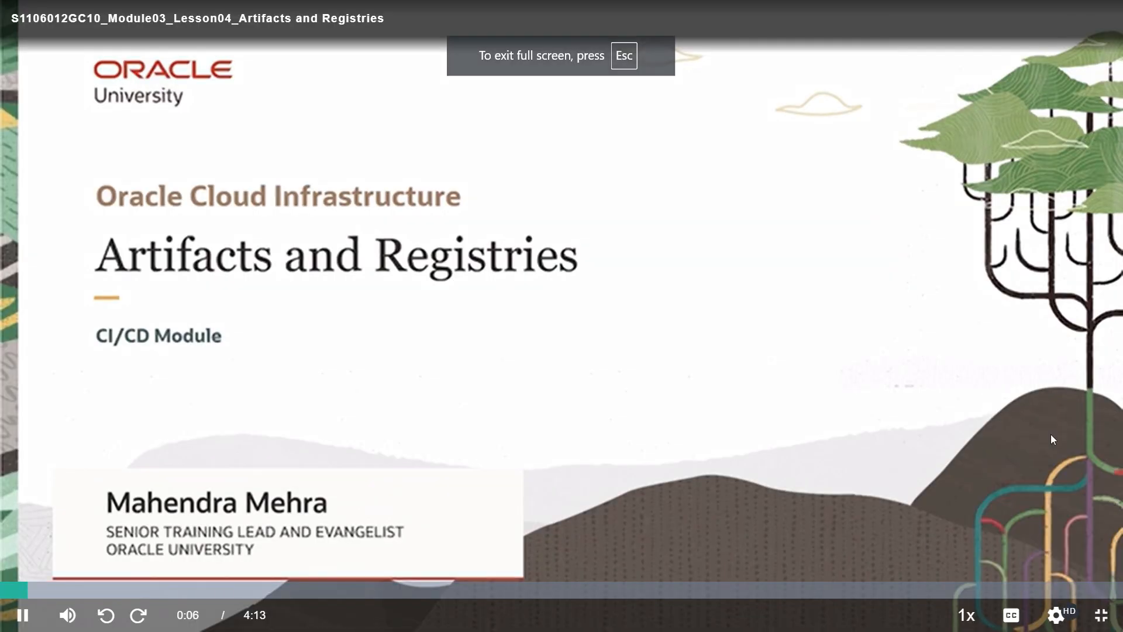
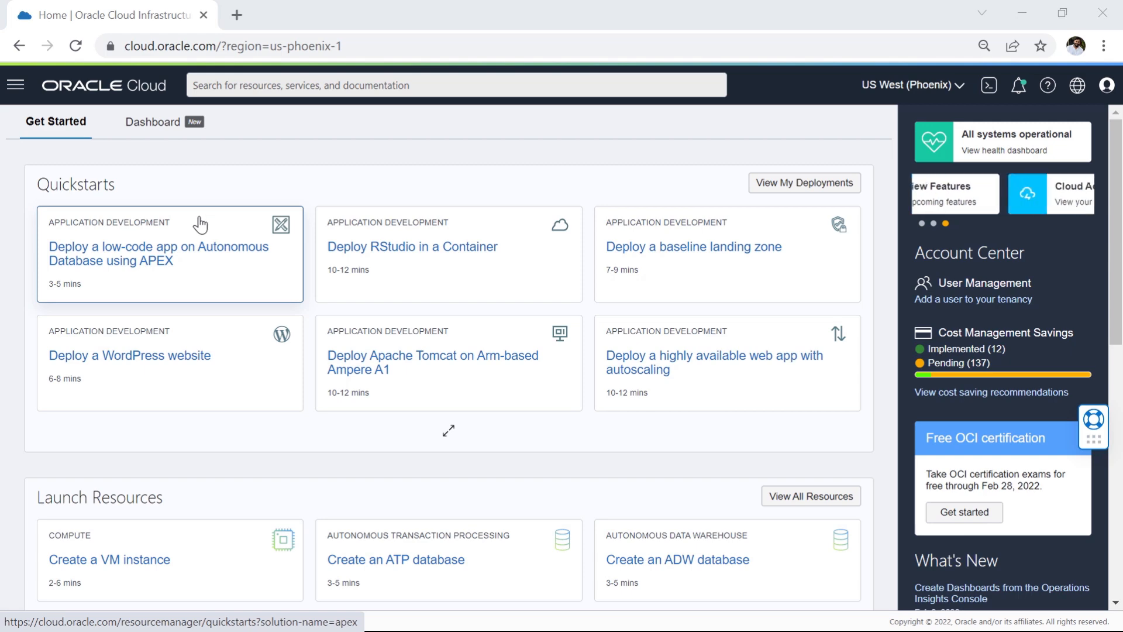
# Step: Open Container Registry in Developer Services and look through the compartments available in its list scope
pyautogui.click(14, 85)
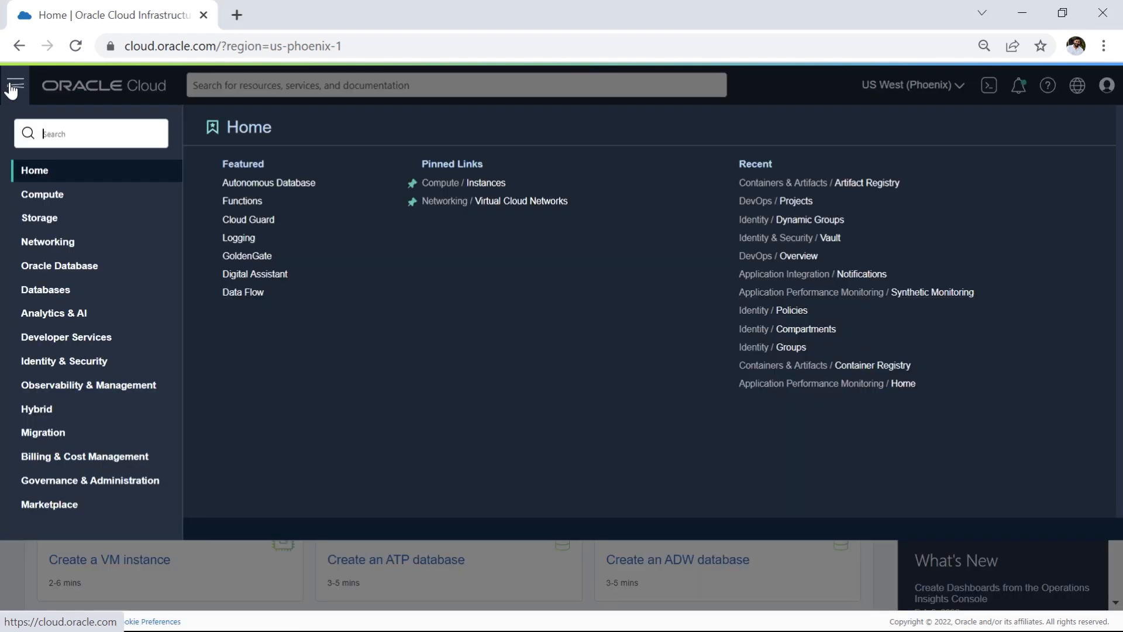
pyautogui.click(73, 337)
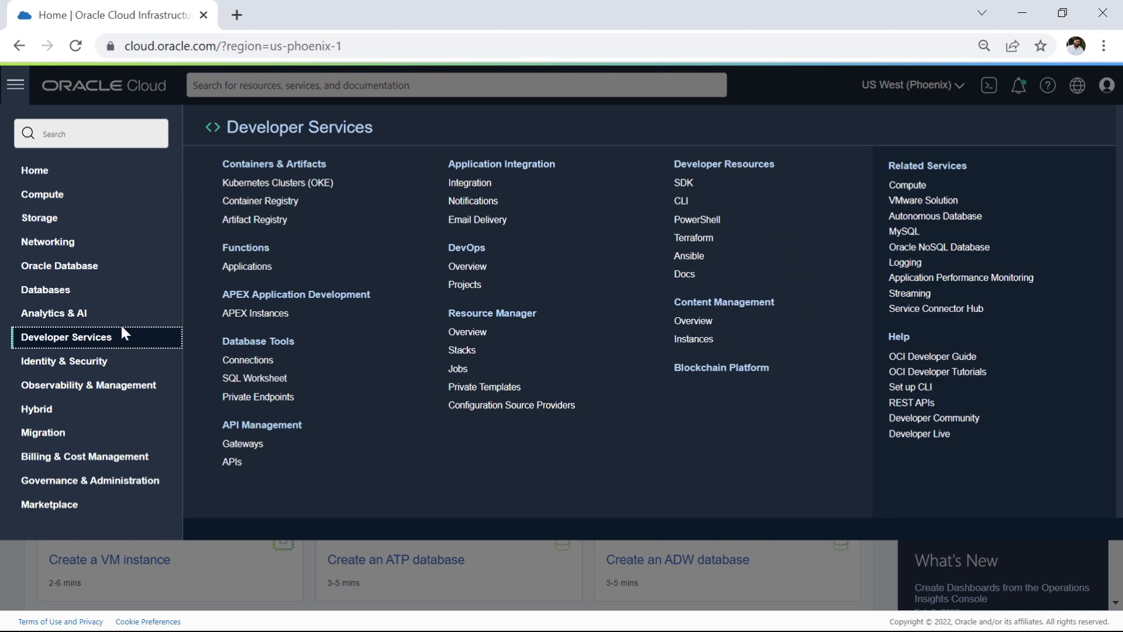
pyautogui.click(268, 202)
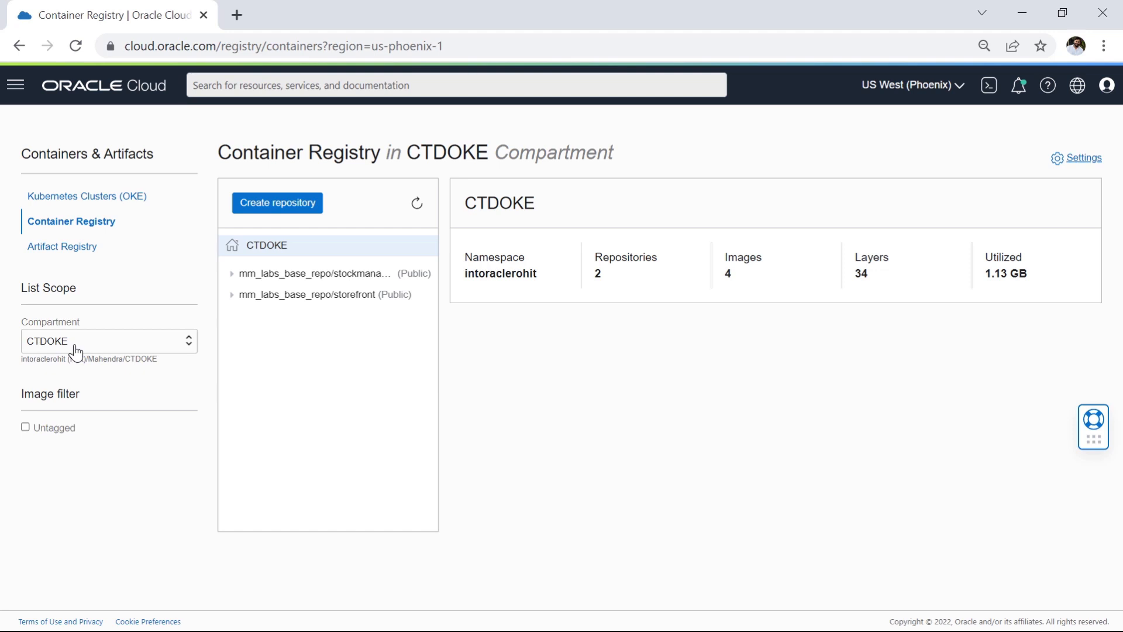
pyautogui.click(176, 345)
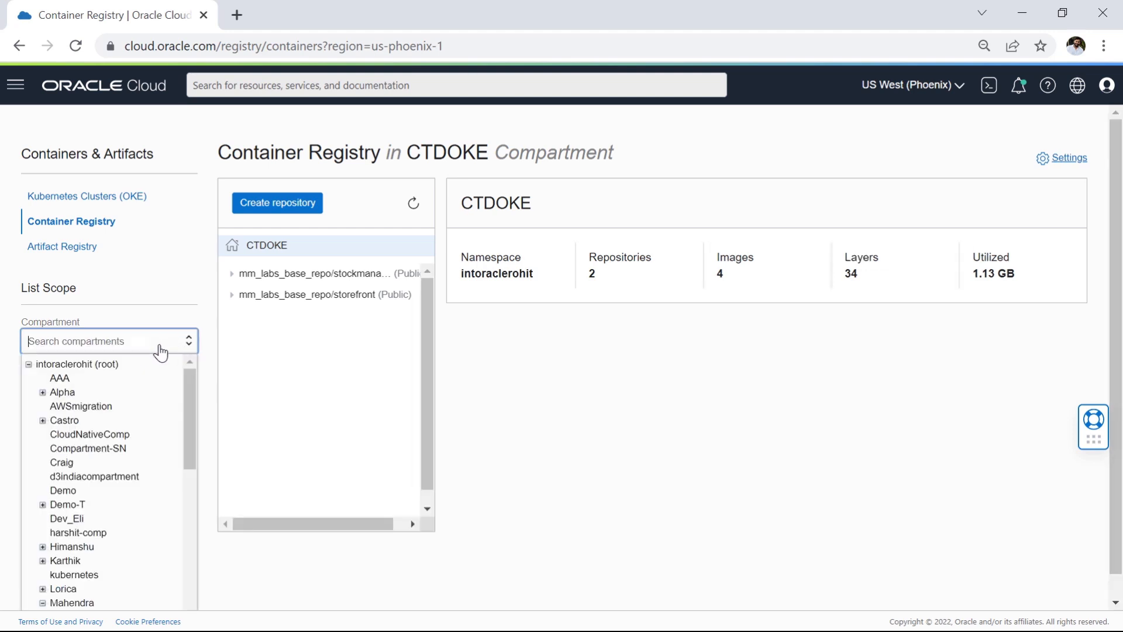
pyautogui.scroll(-3, 88, 531)
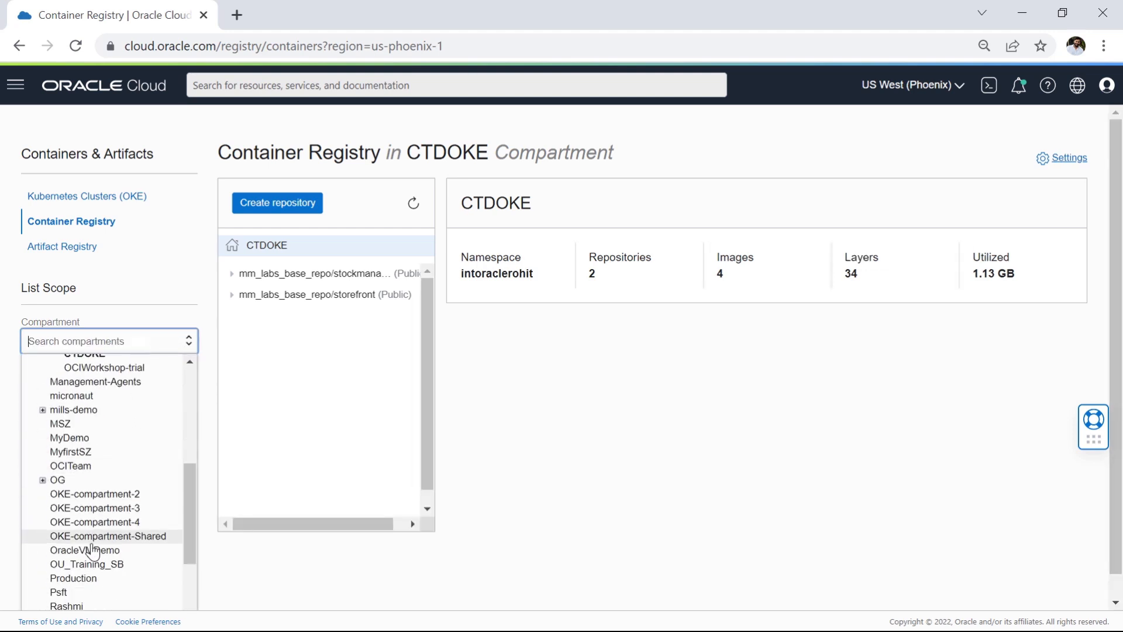
pyautogui.click(341, 354)
# Step: Create a public container repository named mmdevops/storefront in the CTDOKE compartment
pyautogui.click(282, 206)
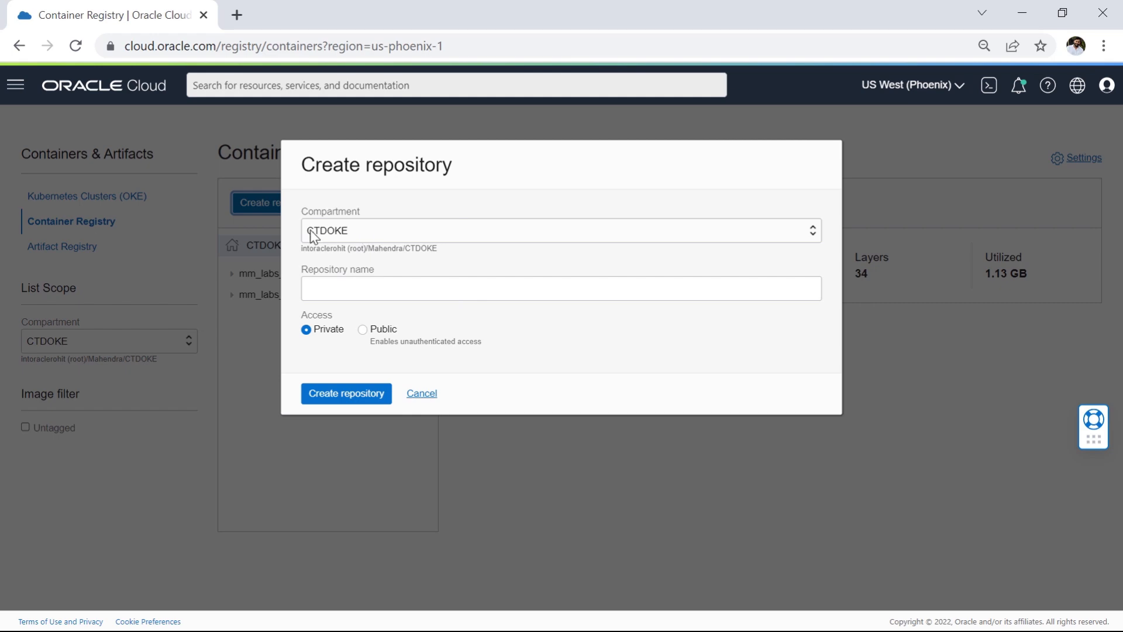
pyautogui.click(387, 291)
pyautogui.write('mmdevops/storefront')
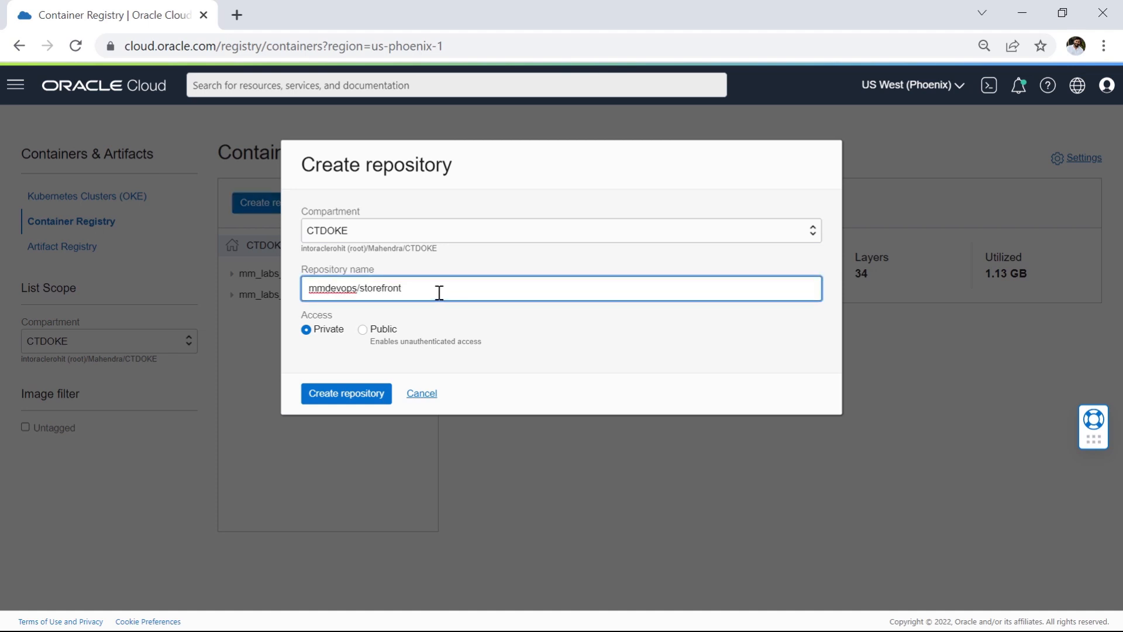
pyautogui.moveTo(444, 291); pyautogui.dragTo(306, 286)
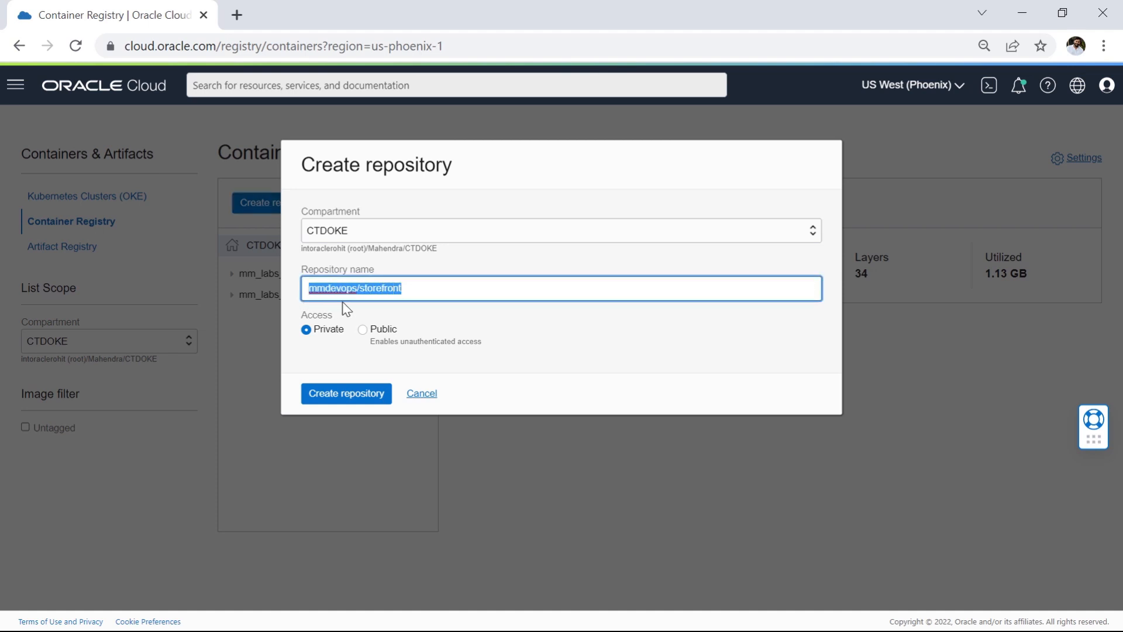
pyautogui.click(358, 289)
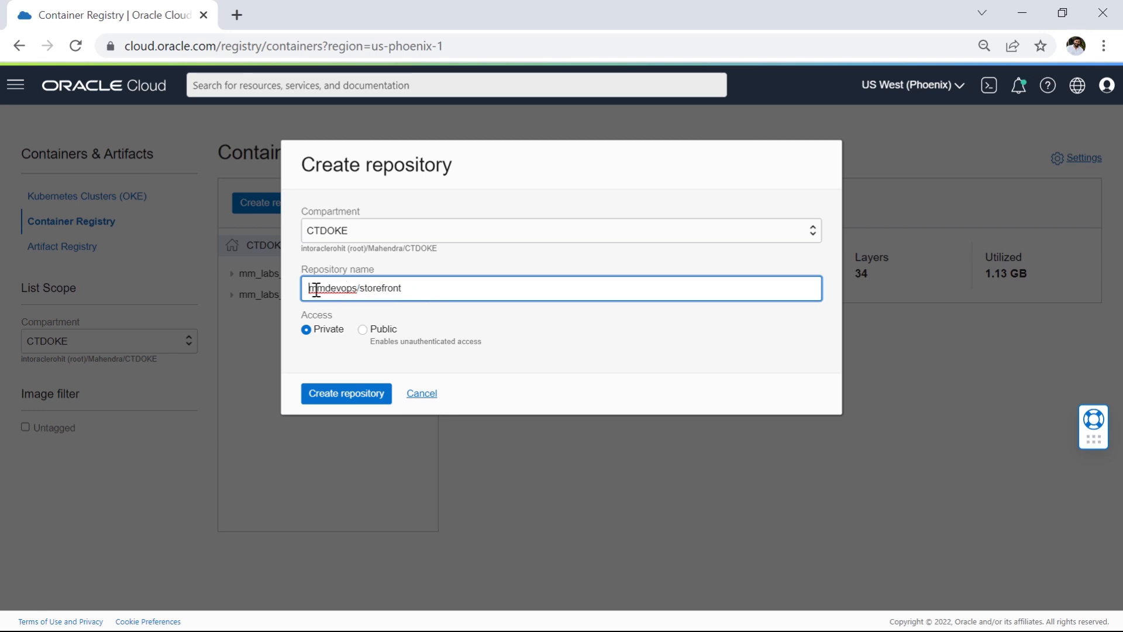
pyautogui.moveTo(309, 287); pyautogui.dragTo(424, 286)
pyautogui.click(444, 287)
pyautogui.click(372, 331)
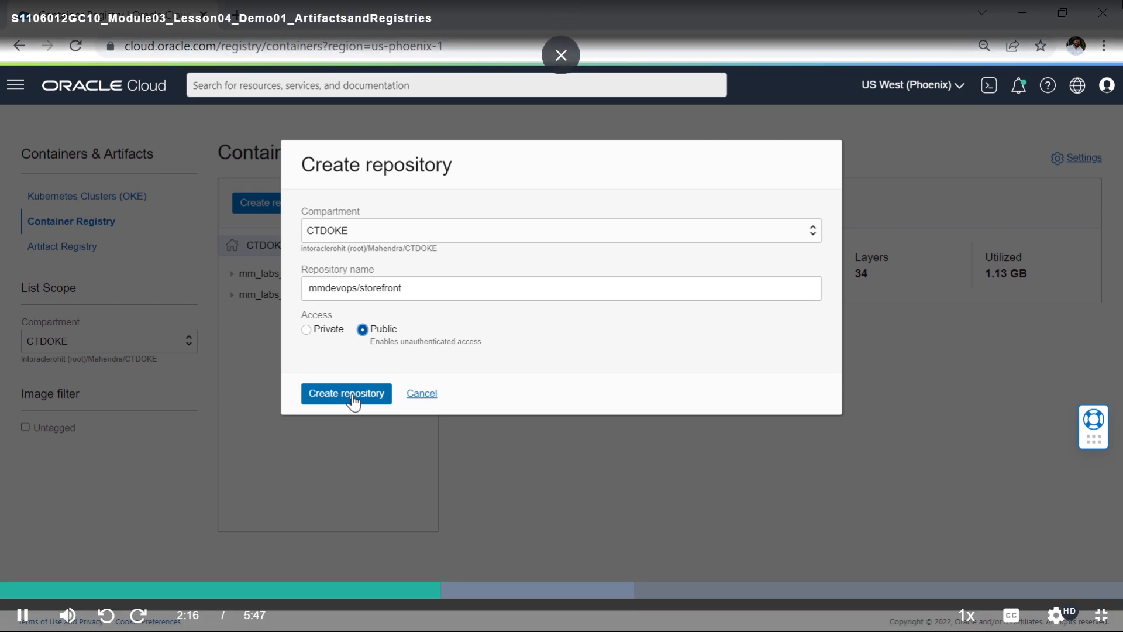
pyautogui.click(354, 400)
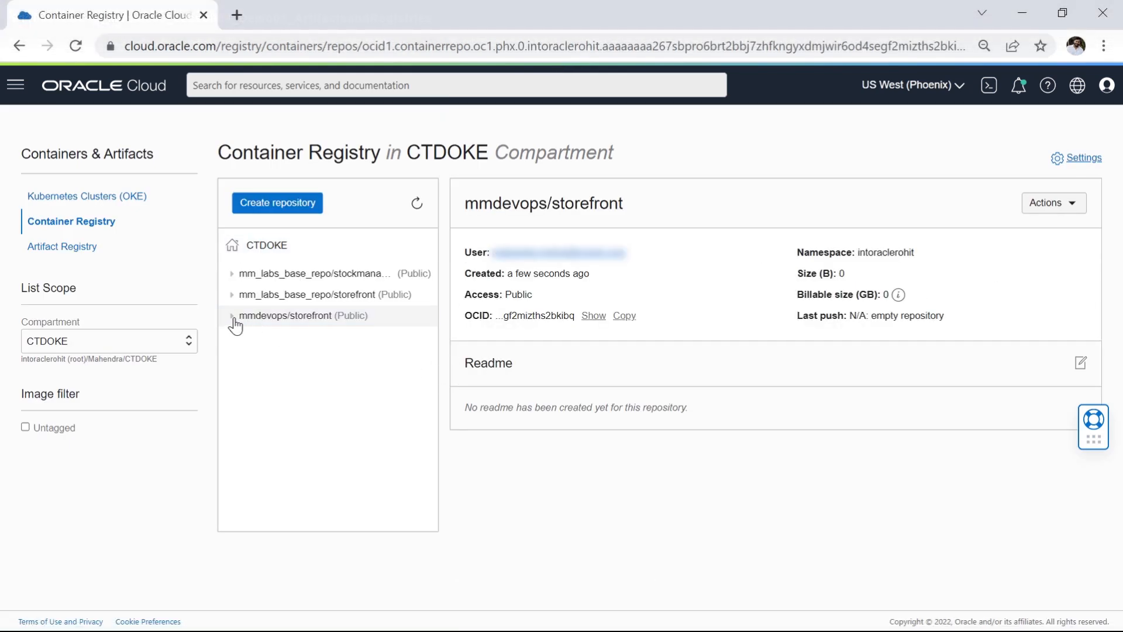
# Step: Check the mmdevops/storefront repository for images and view the actions available for it
pyautogui.click(231, 318)
pyautogui.click(288, 318)
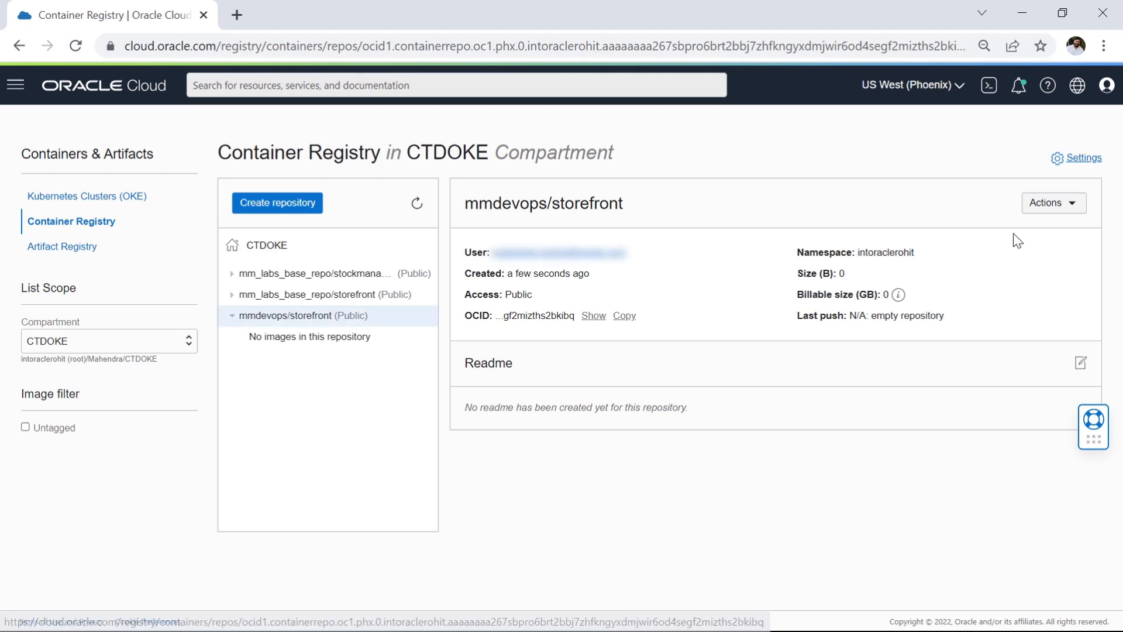
pyautogui.click(1074, 211)
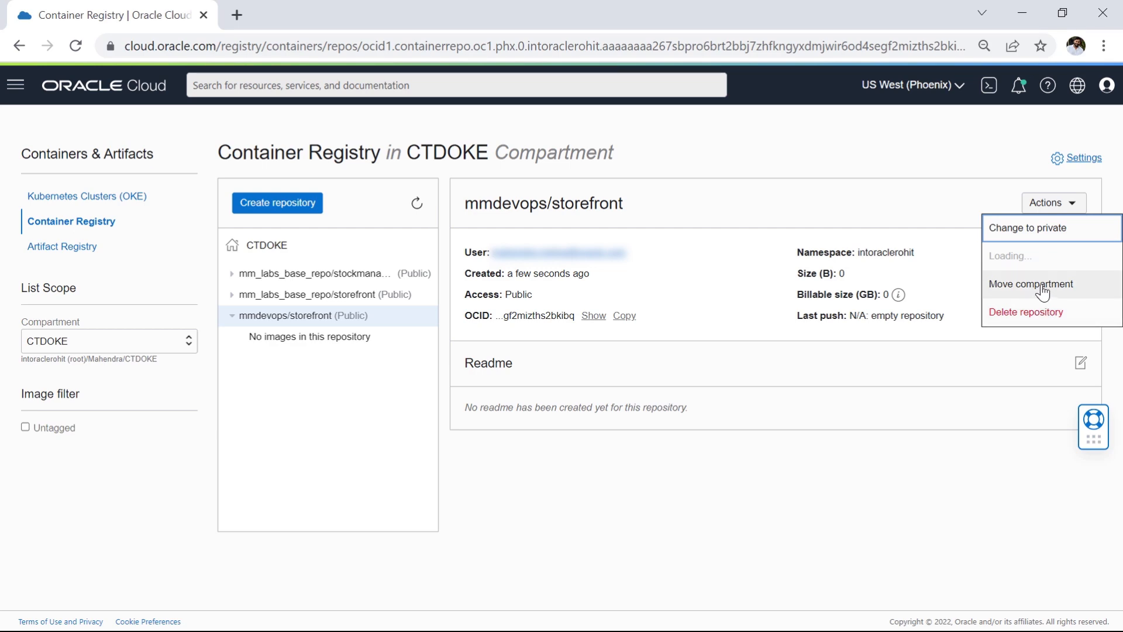
pyautogui.click(646, 469)
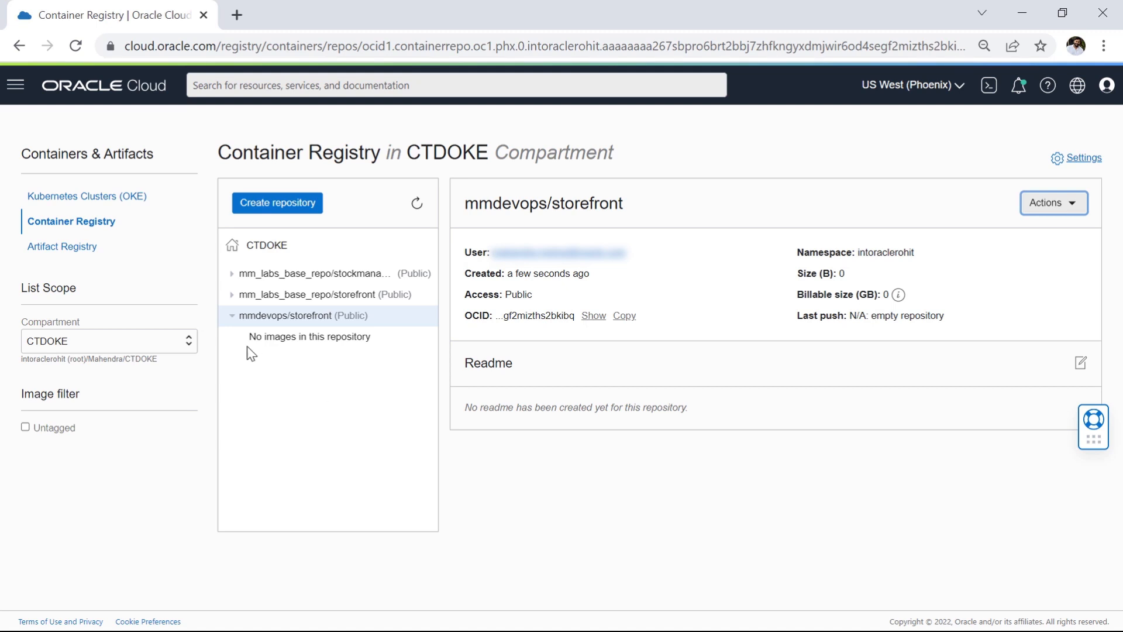
# Step: Open Artifact Registry in Developer Services and check its compartment selection for CTDOKE
pyautogui.click(69, 250)
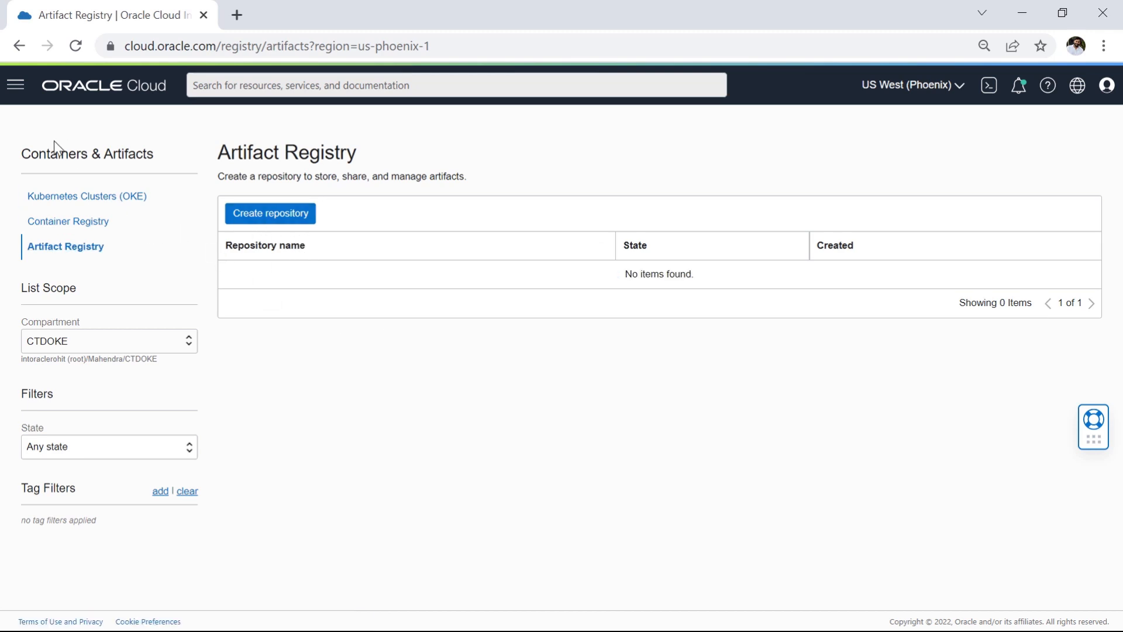
pyautogui.click(16, 86)
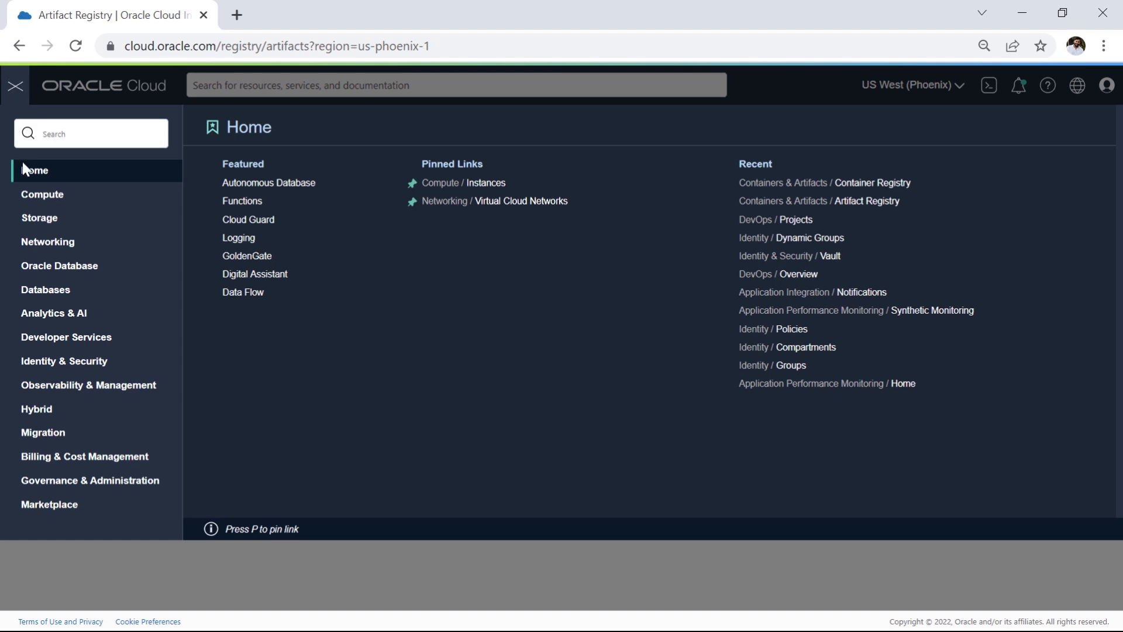
pyautogui.click(73, 337)
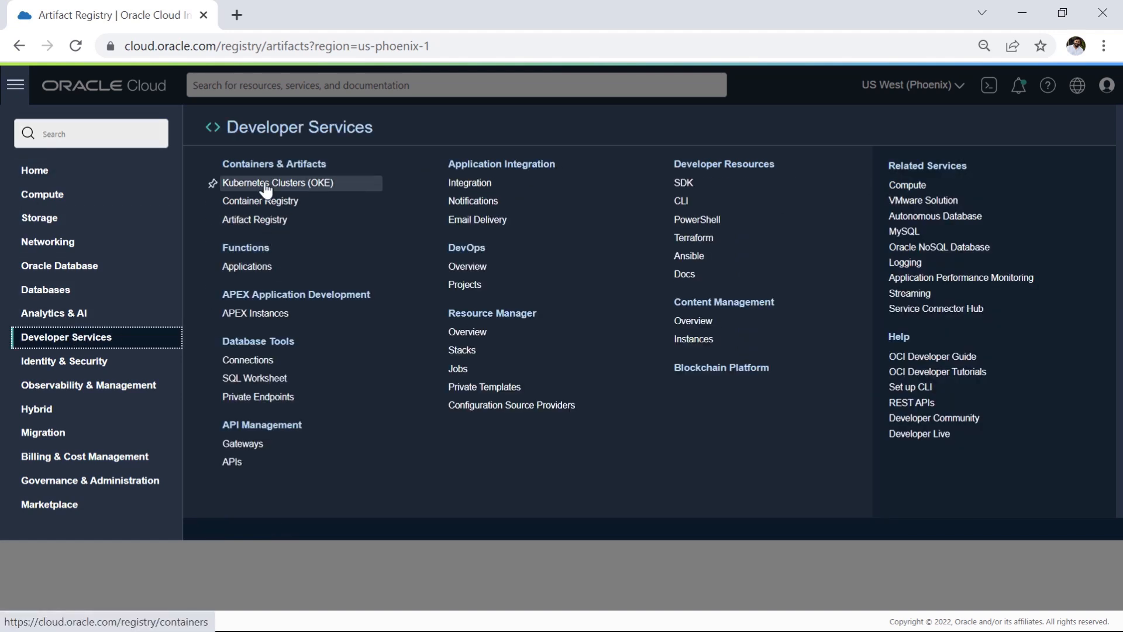
pyautogui.click(270, 221)
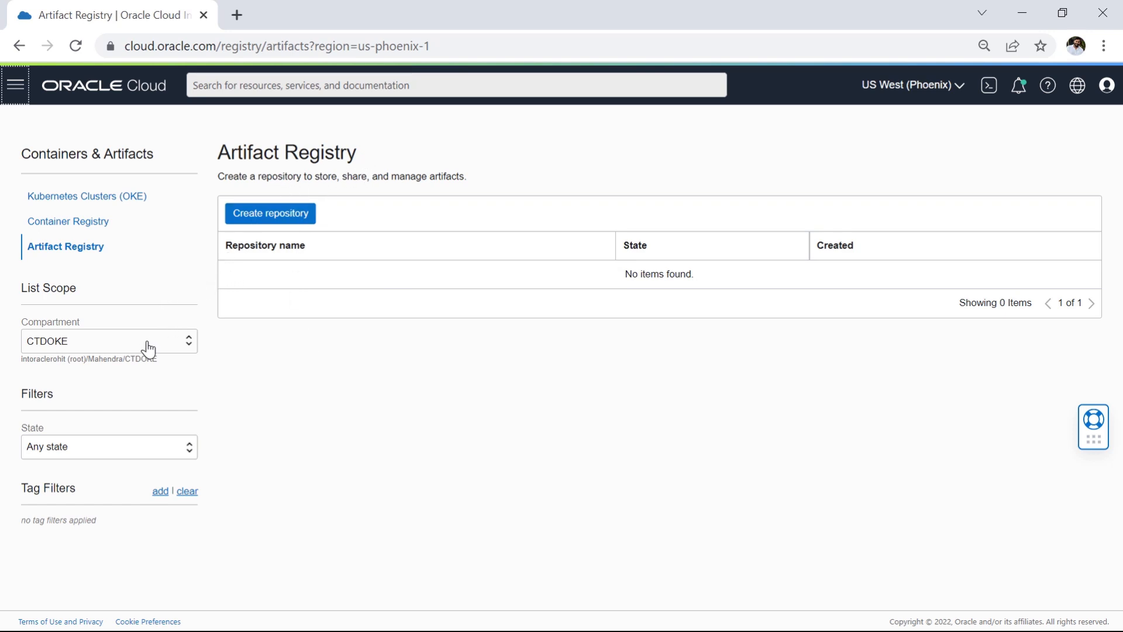
pyautogui.click(165, 345)
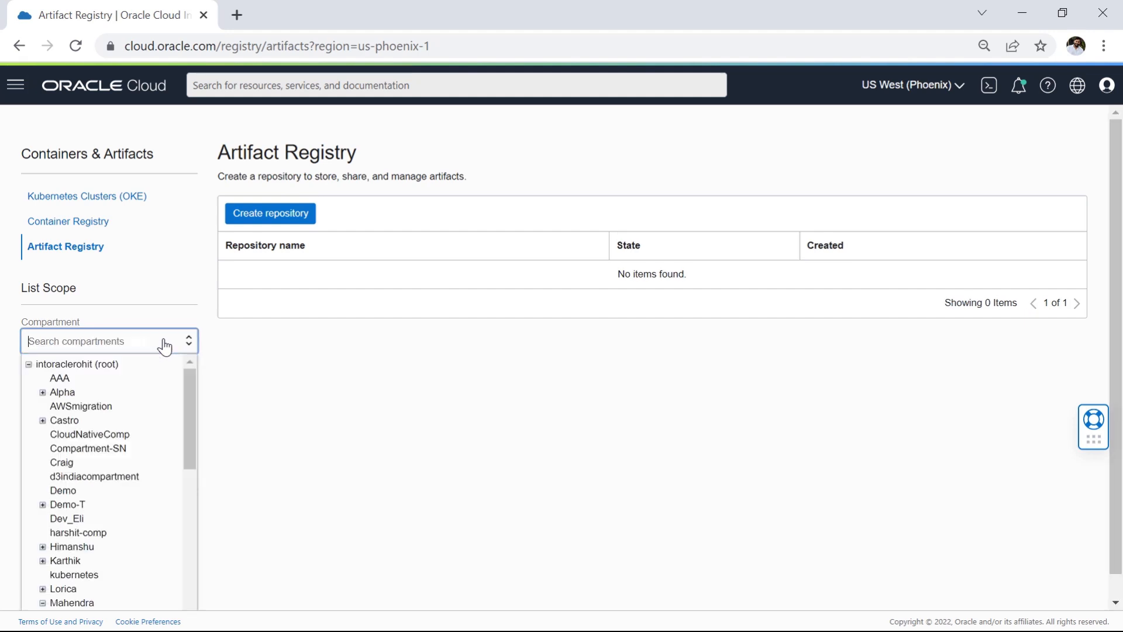
pyautogui.click(165, 345)
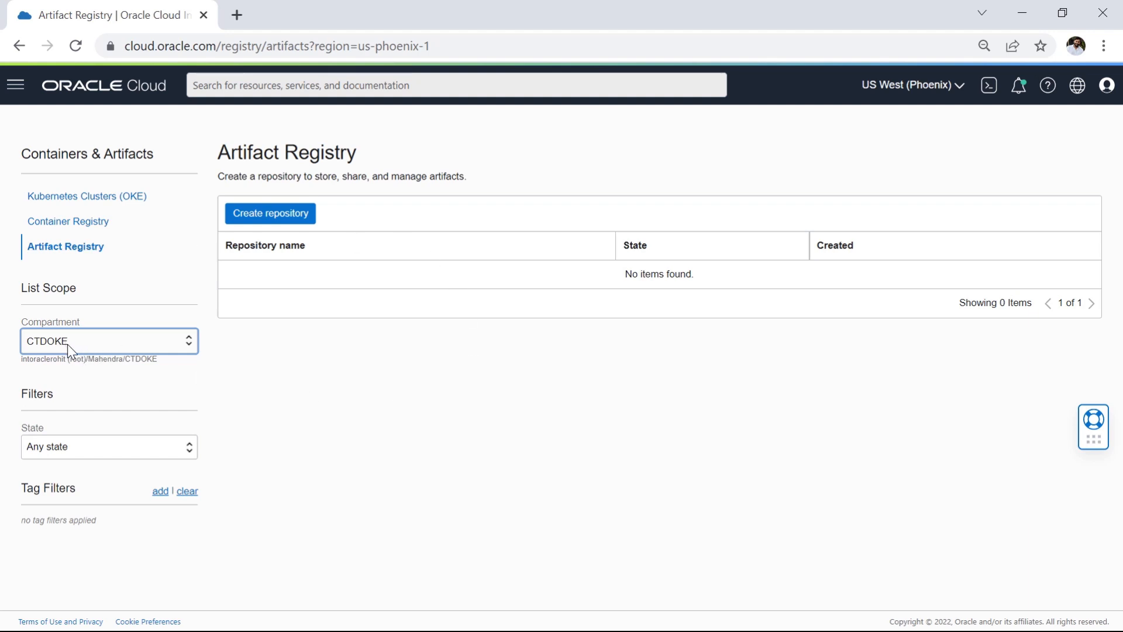
# Step: Create an artifact repository named mmDevOps in CTDOKE with immutable artifacts turned off and the description "Artifact registry for demo"
pyautogui.click(278, 220)
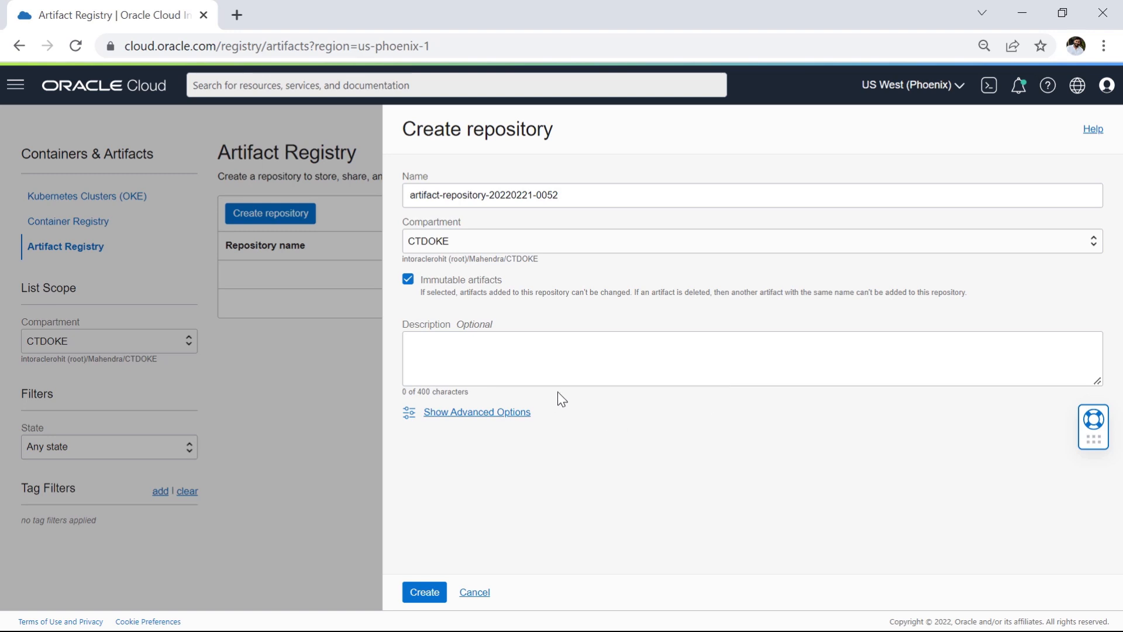
pyautogui.moveTo(596, 199); pyautogui.dragTo(403, 200)
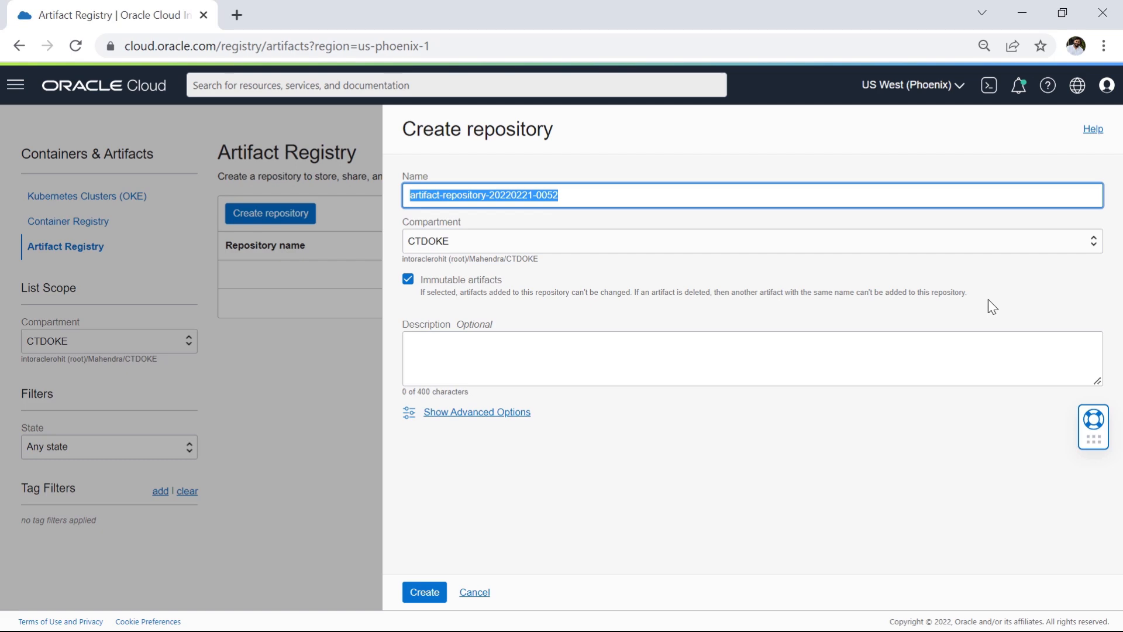
pyautogui.click(408, 280)
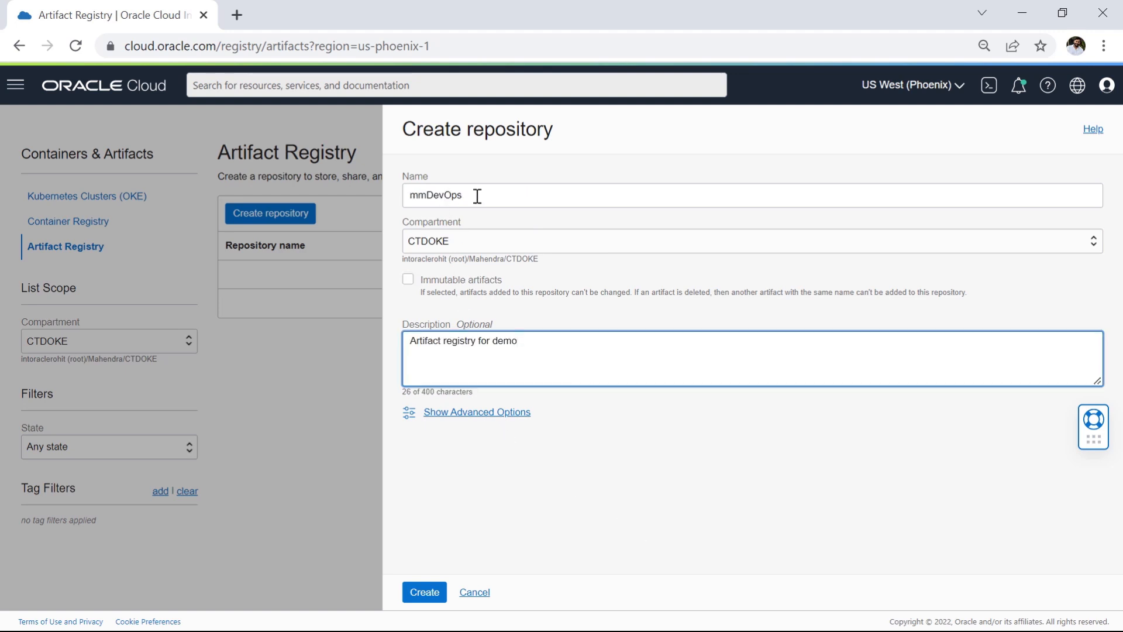
pyautogui.moveTo(479, 195); pyautogui.dragTo(424, 193)
pyautogui.click(585, 168)
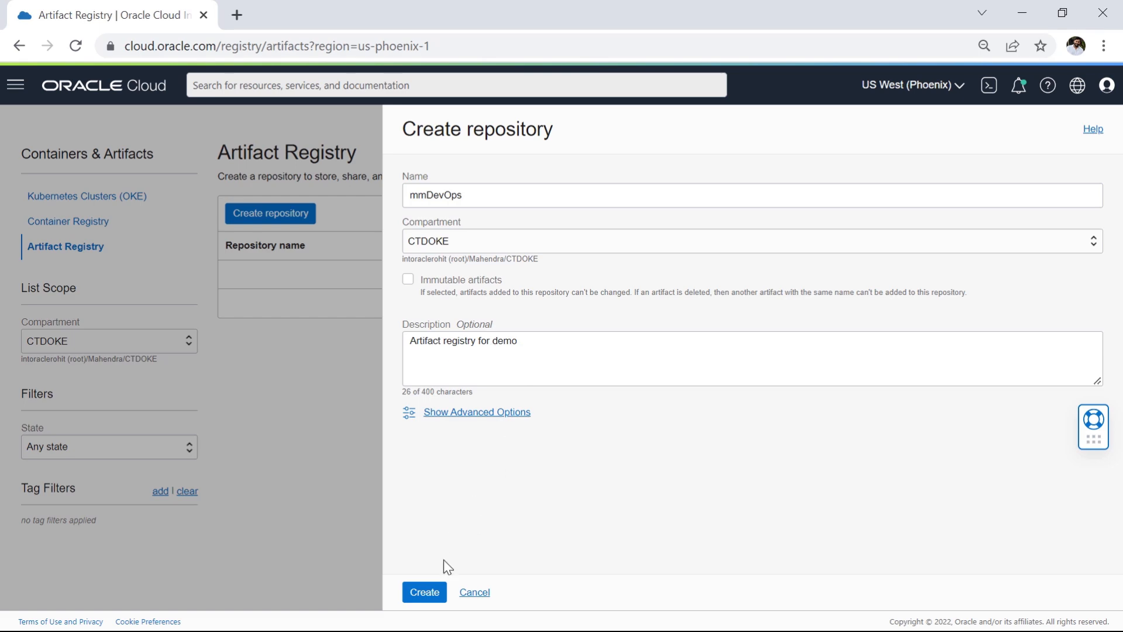
pyautogui.click(427, 593)
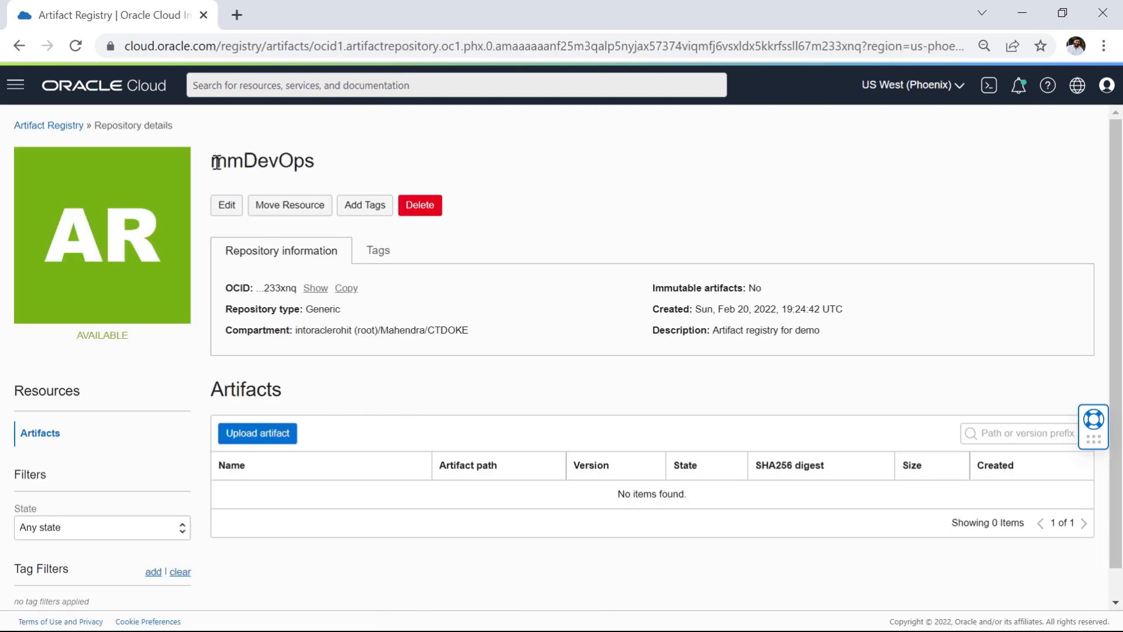
# Step: Examine the mmDevOps repository's name, availability status and artifact list on its details page
pyautogui.moveTo(217, 162); pyautogui.dragTo(334, 158)
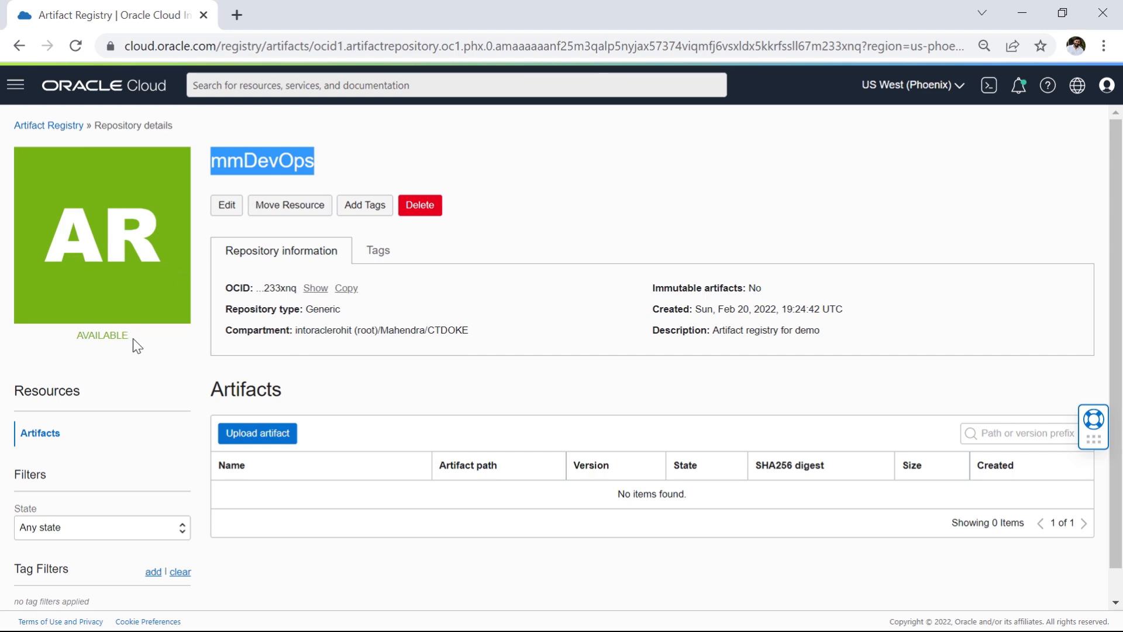
pyautogui.moveTo(130, 336); pyautogui.dragTo(70, 335)
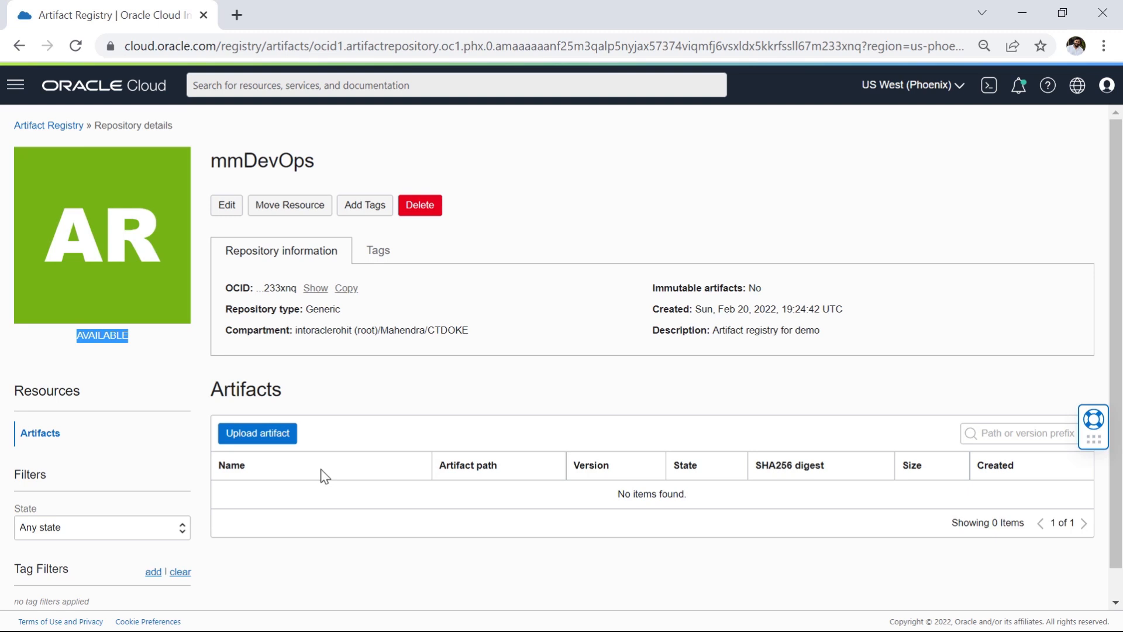
pyautogui.scroll(-1, 338, 494)
pyautogui.moveTo(256, 466); pyautogui.dragTo(312, 499)
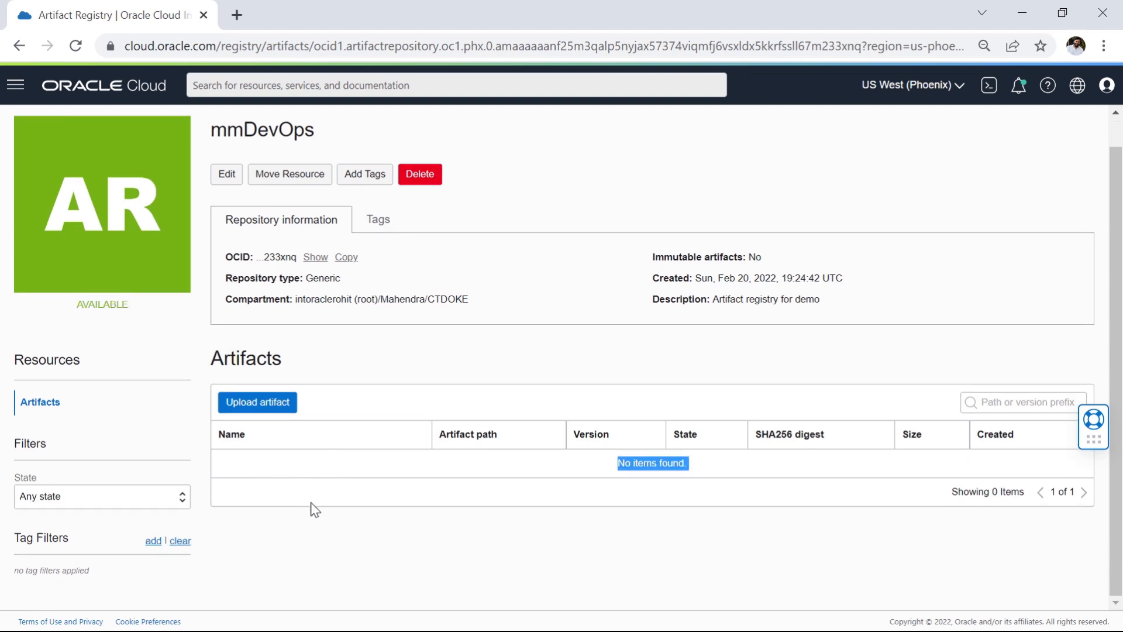
pyautogui.click(419, 559)
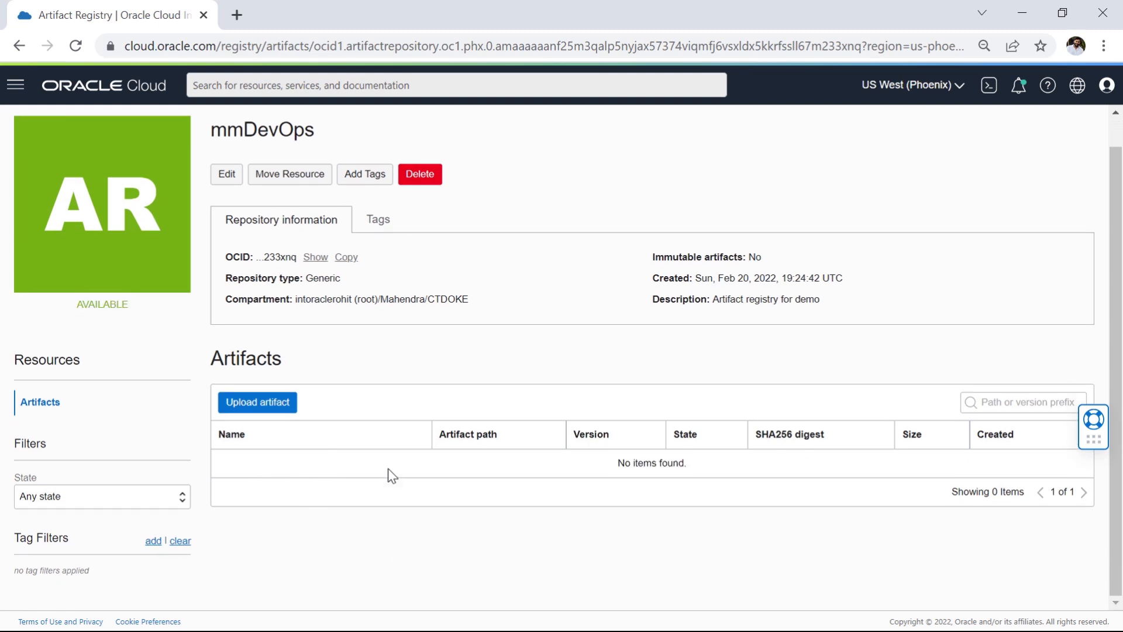
# Step: Show the full OCID of the mmDevOps repository and review its repository information
pyautogui.click(317, 257)
pyautogui.moveTo(258, 257); pyautogui.dragTo(316, 272)
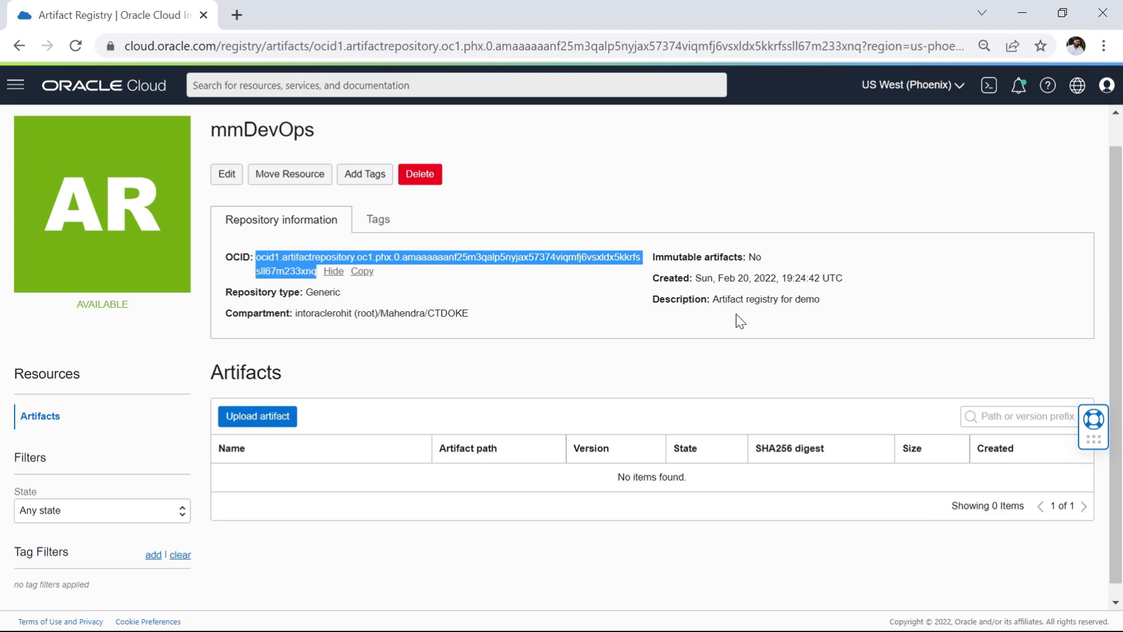
pyautogui.click(724, 336)
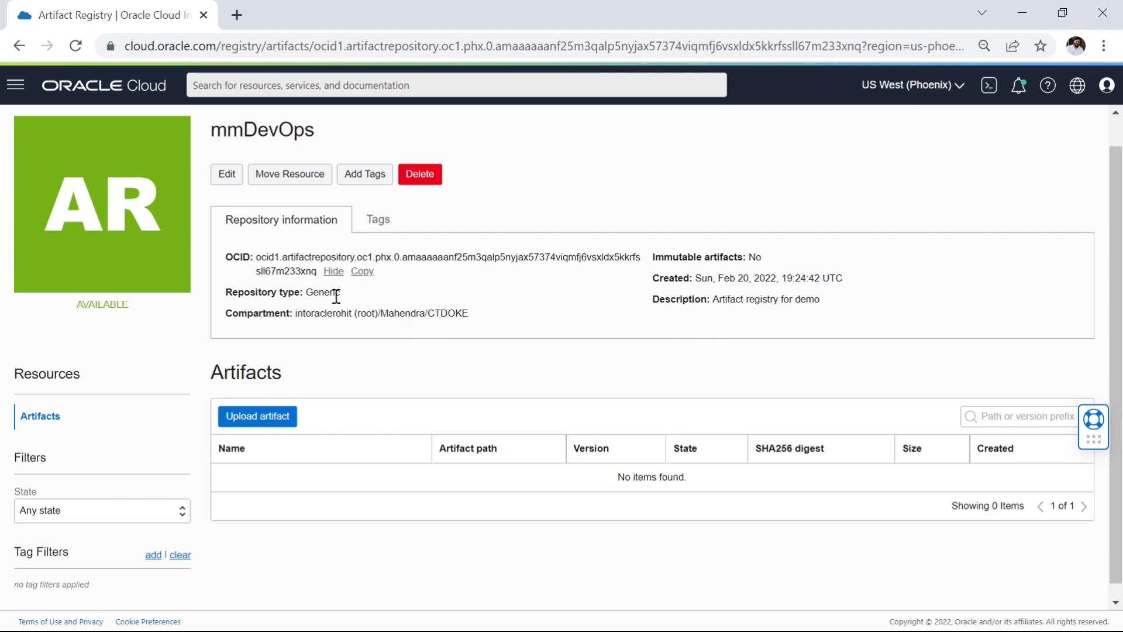
pyautogui.moveTo(819, 300); pyautogui.dragTo(228, 261)
pyautogui.click(611, 191)
# Step: View the editable name and description of the mmDevOps repository and cancel the edit
pyautogui.click(225, 176)
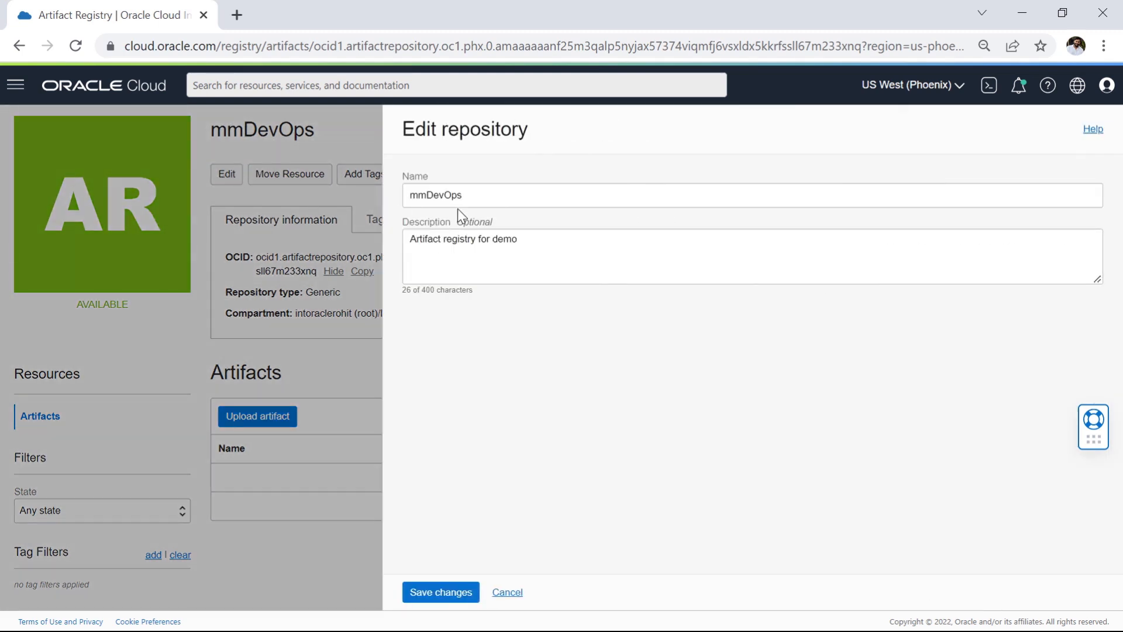
pyautogui.click(448, 202)
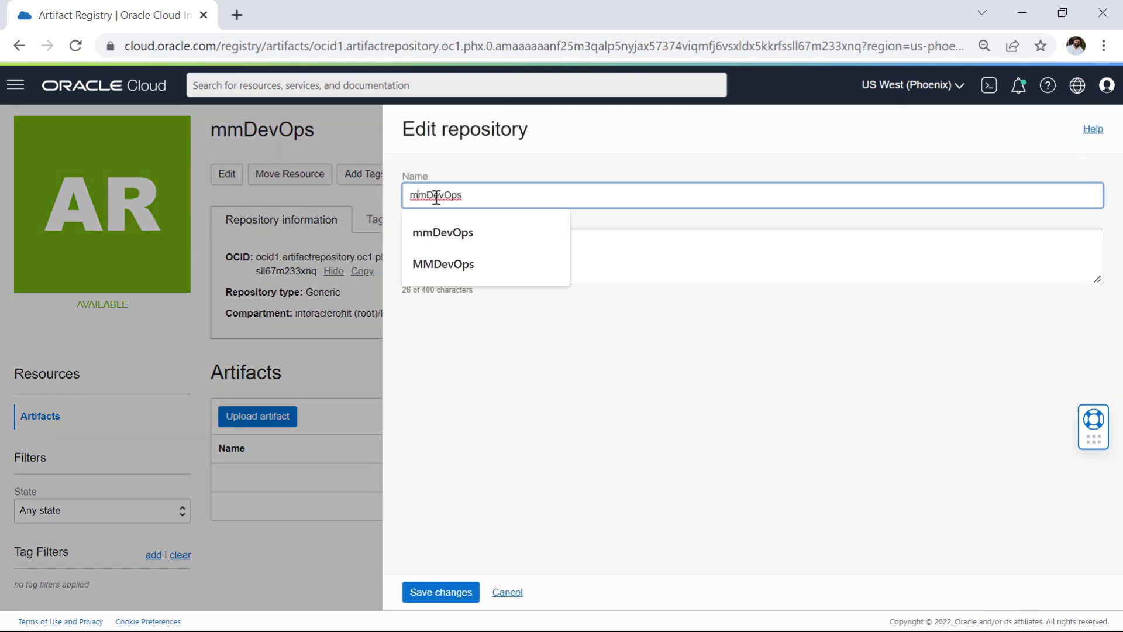
pyautogui.click(503, 365)
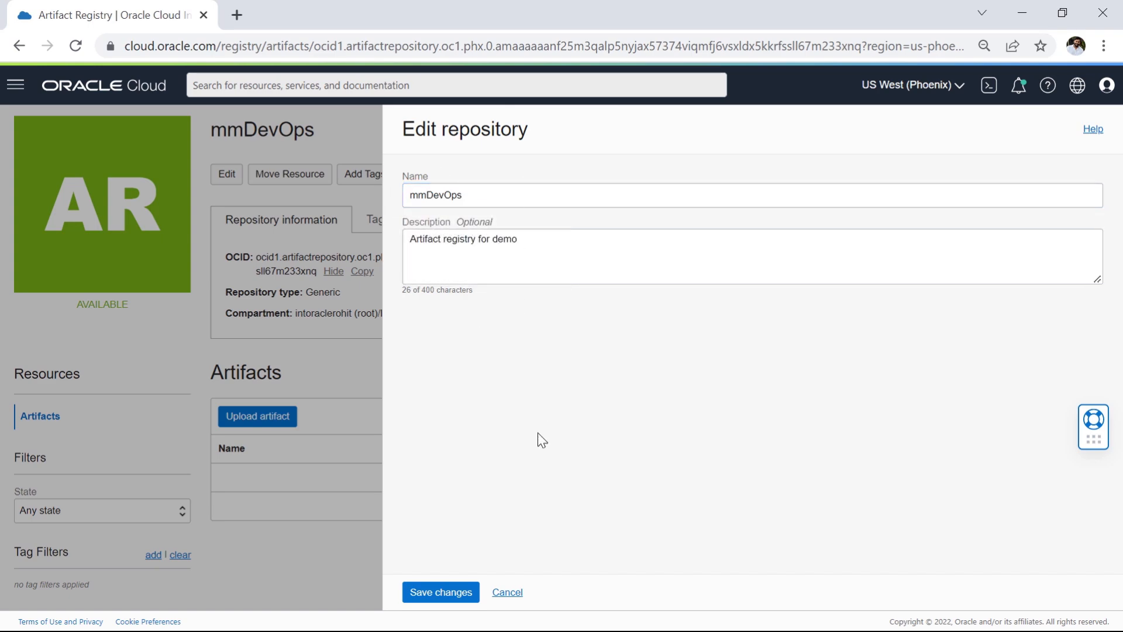
pyautogui.click(504, 593)
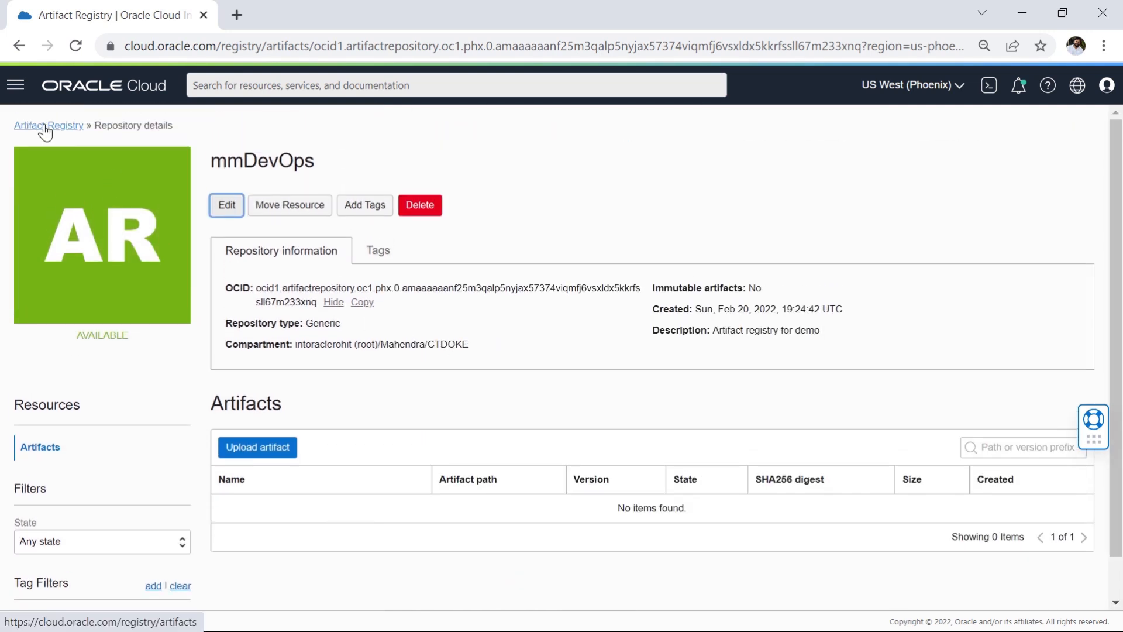
# Step: Return to the Artifact Registry list and check the mmDevOps repository's state and creation date
pyautogui.click(45, 128)
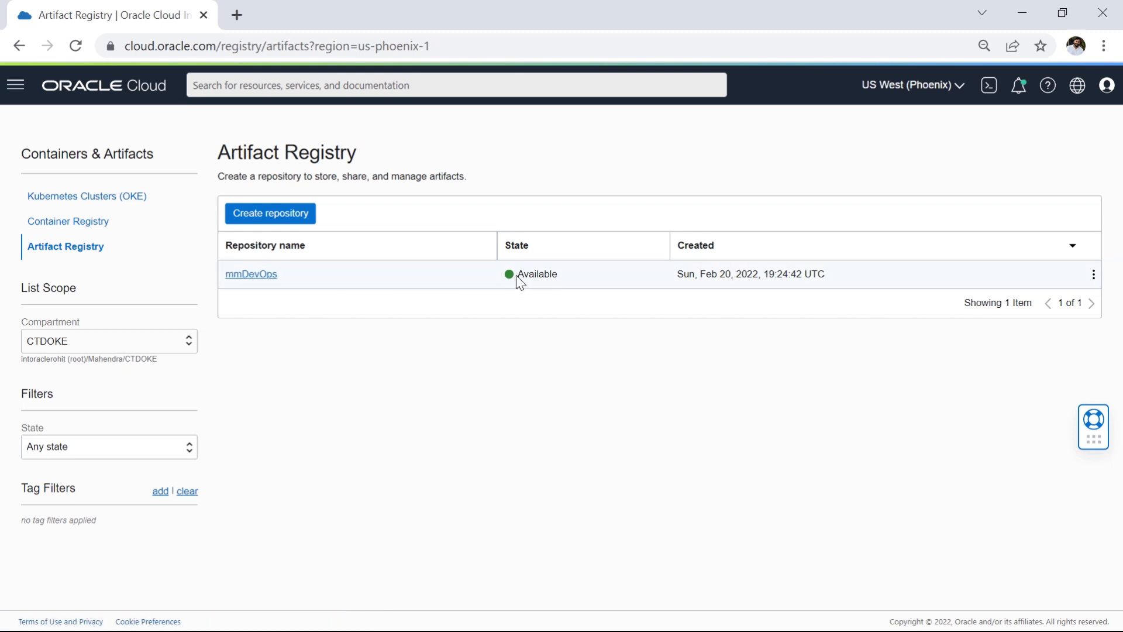
pyautogui.moveTo(517, 276); pyautogui.dragTo(579, 283)
pyautogui.moveTo(678, 274); pyautogui.dragTo(843, 281)
pyautogui.click(763, 357)
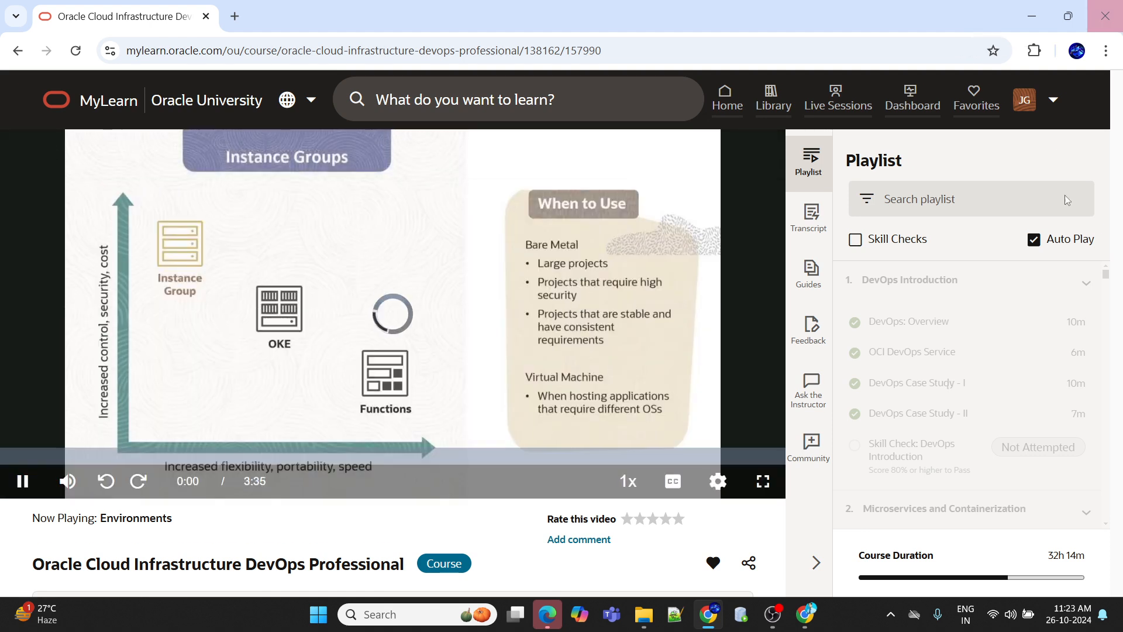
# Step: Show the MyLearn course video Environments full screen and set its quality to 1080p
pyautogui.click(772, 487)
pyautogui.click(1057, 614)
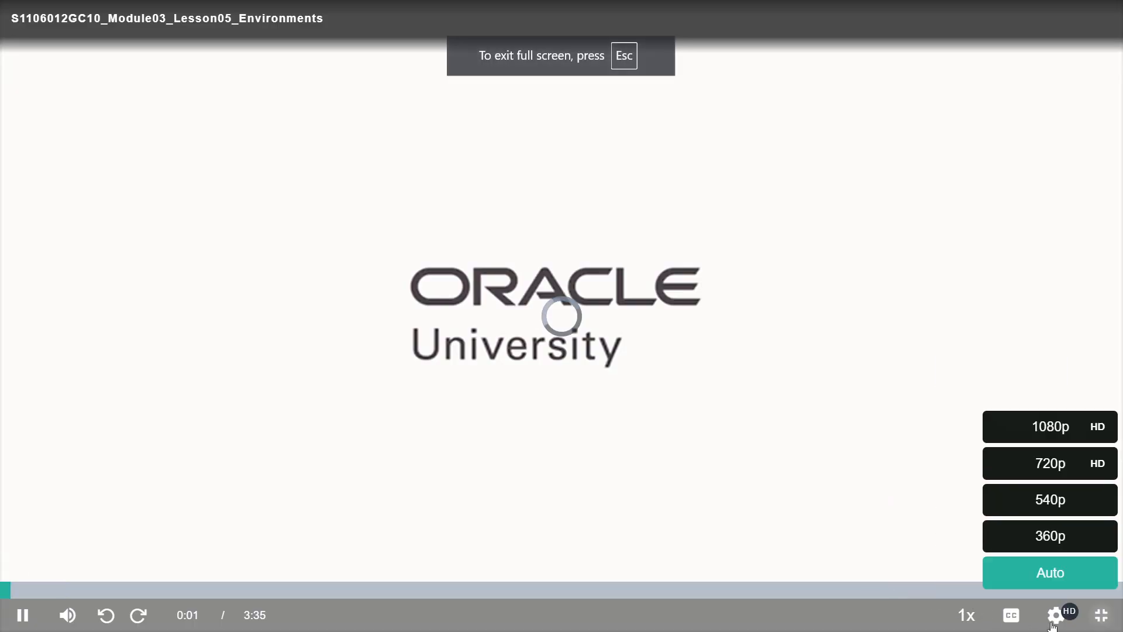
pyautogui.click(1051, 438)
pyautogui.click(1050, 617)
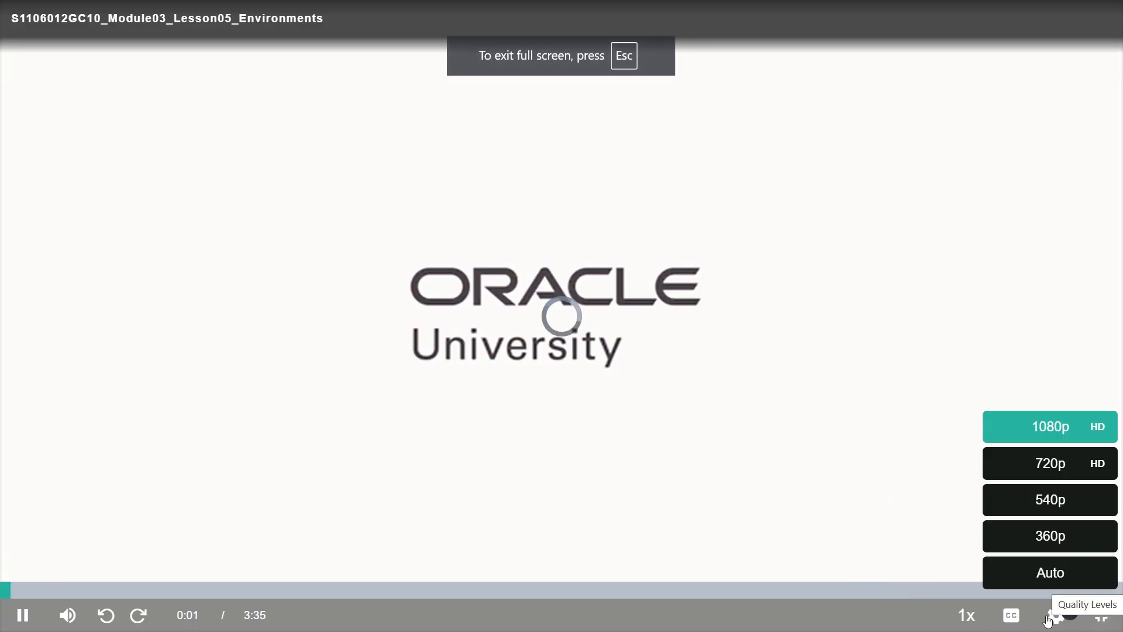
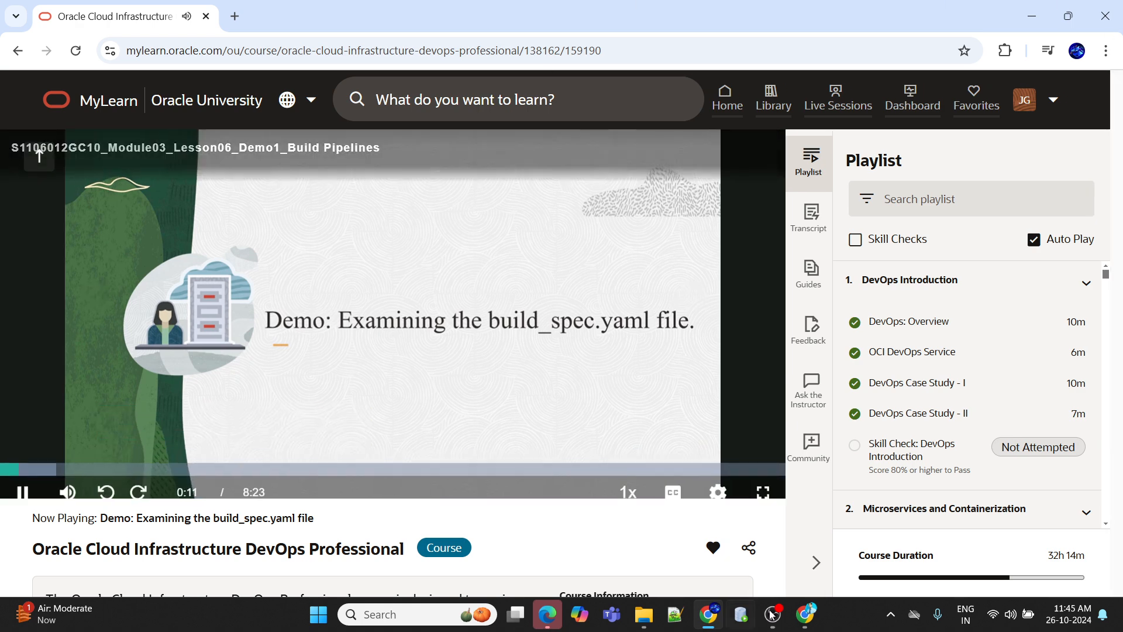
# Step: Show the course video Demo: Examining the build_spec.yaml file full screen and choose its playback quality
pyautogui.click(771, 491)
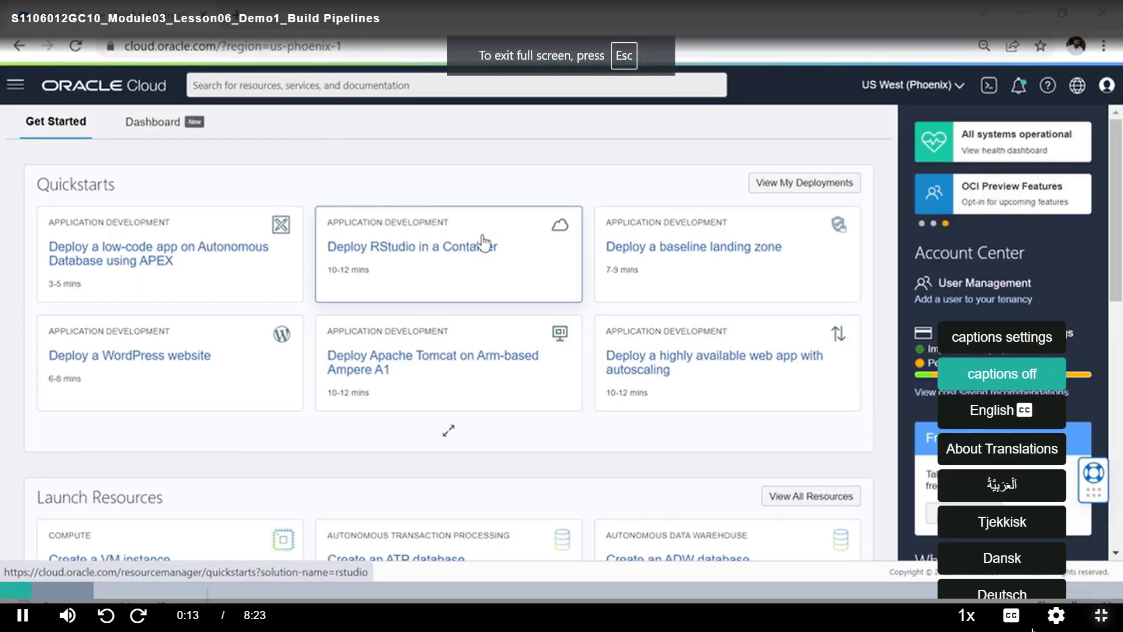
pyautogui.moveTo(1059, 618)
pyautogui.click(1051, 440)
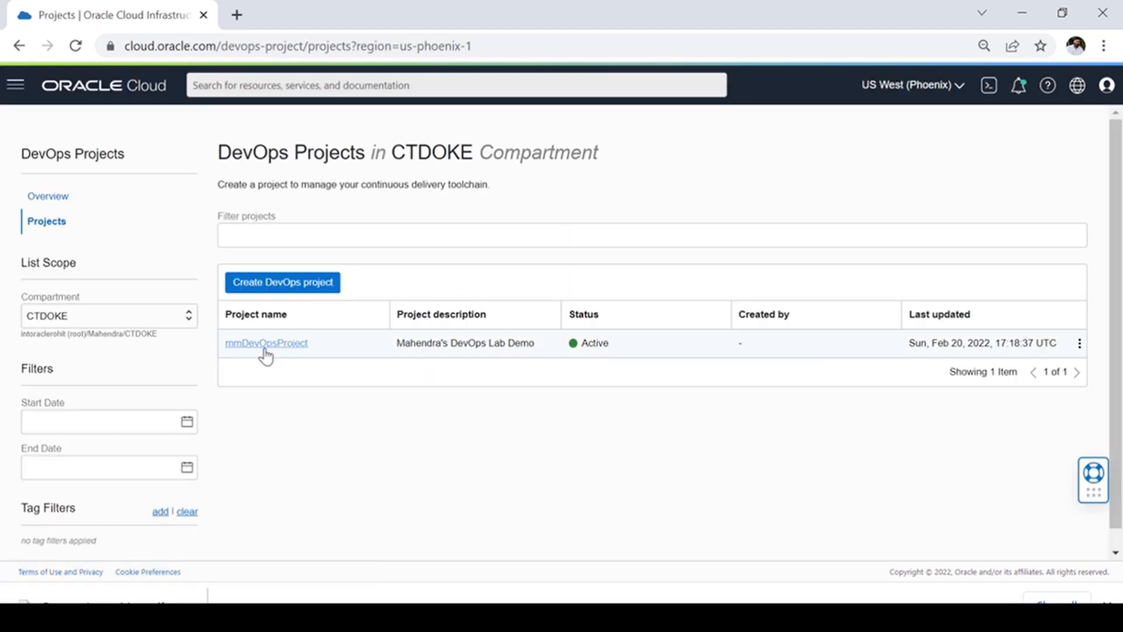
# Step: Open the cloudnative-storefront-helidon code repository in the mmDevOpsProject project
pyautogui.click(279, 345)
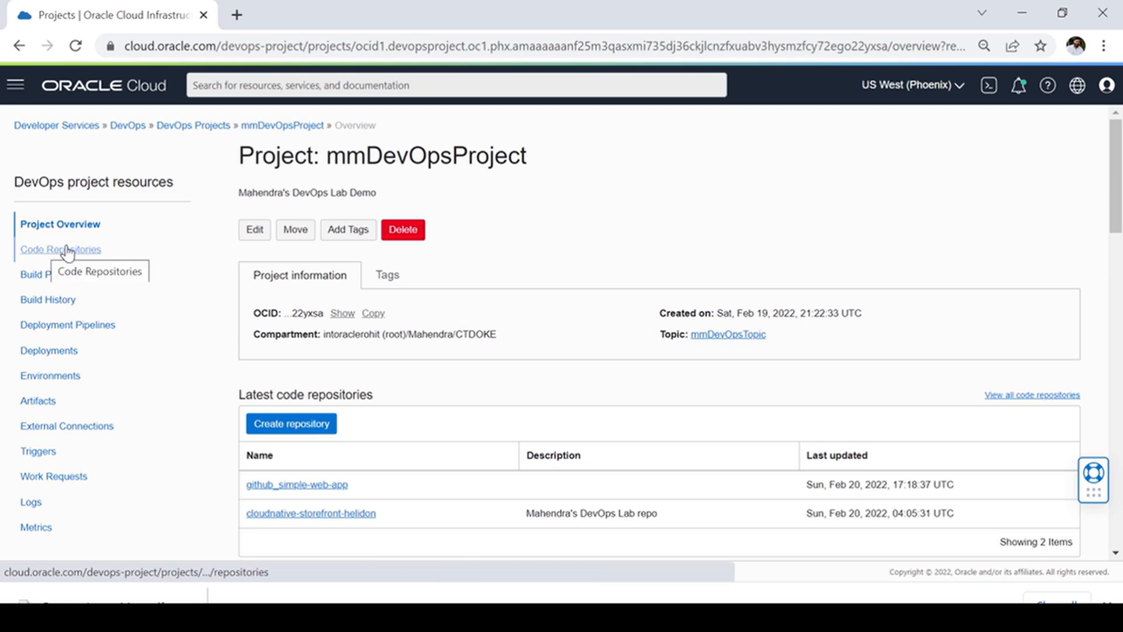
pyautogui.click(65, 250)
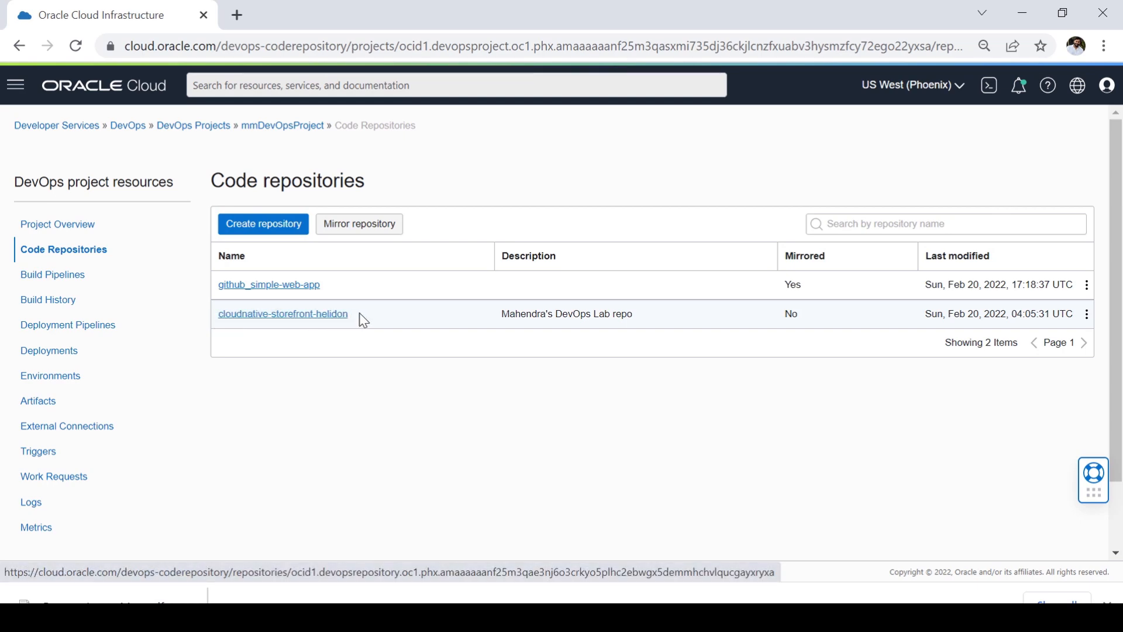
pyautogui.click(310, 316)
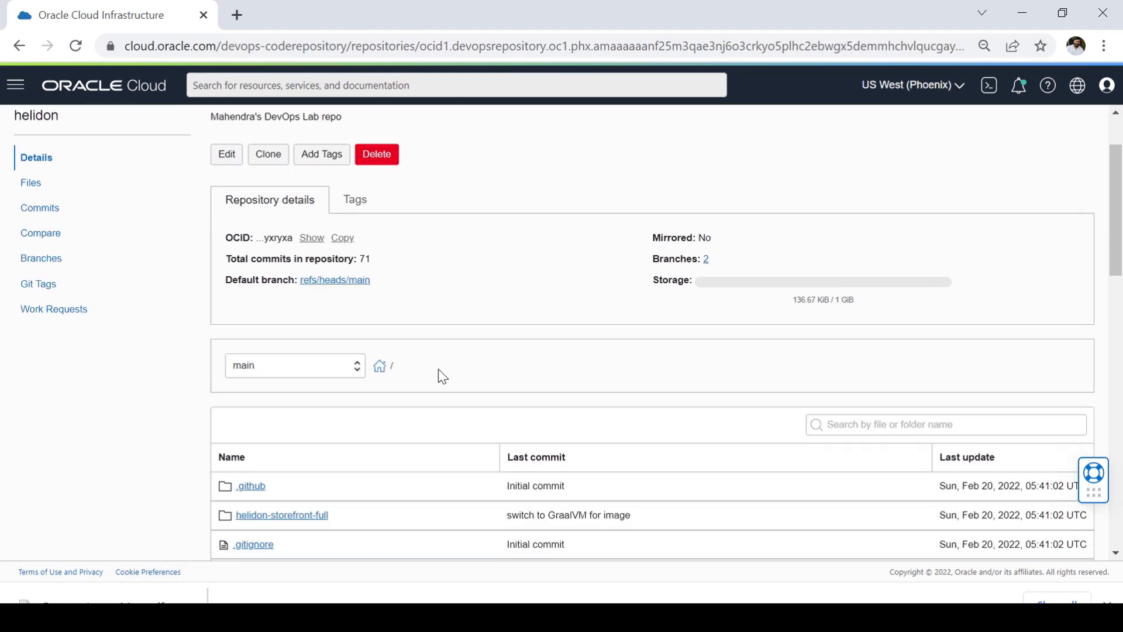
# Step: Switch the repository's file list to my-lab-branch and open build_spec.yaml
pyautogui.click(356, 369)
pyautogui.click(311, 423)
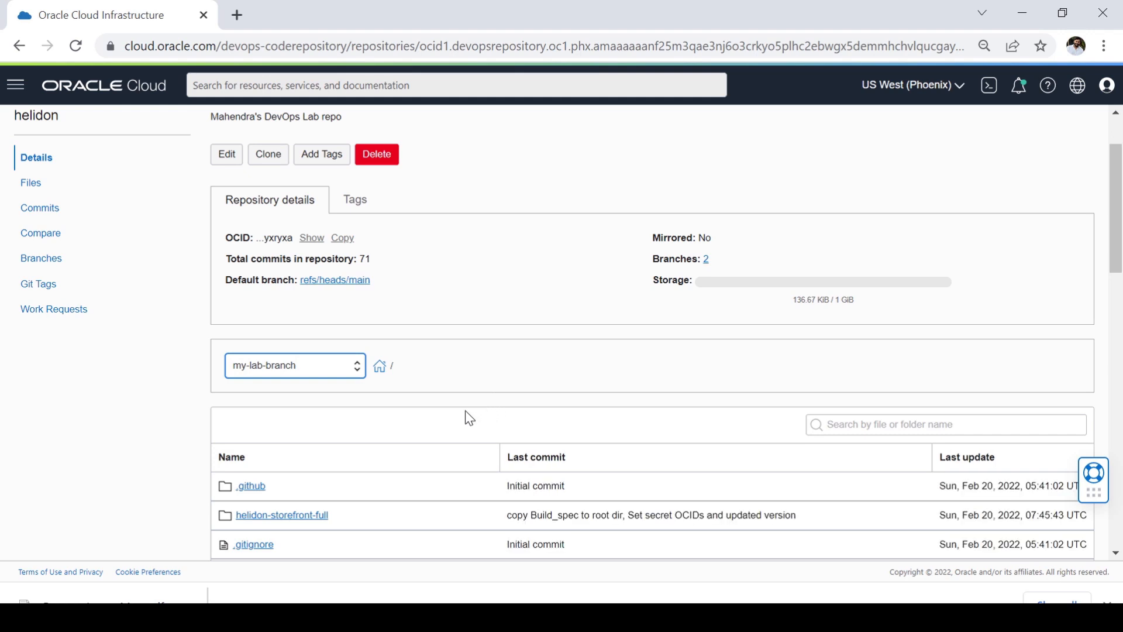
pyautogui.scroll(-1, 479, 401)
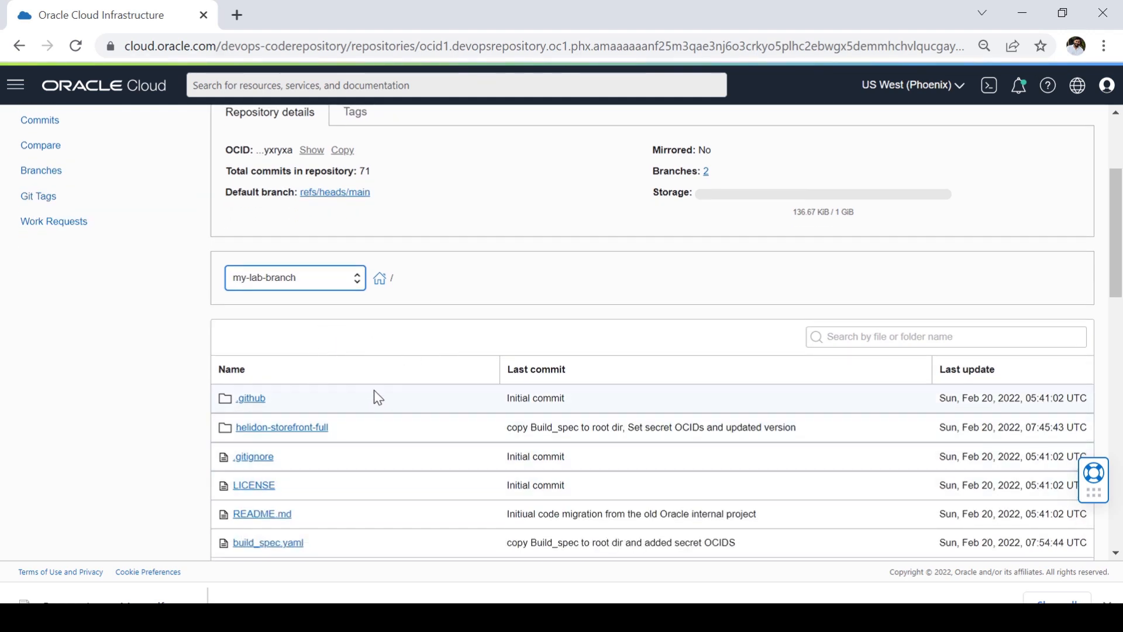
pyautogui.scroll(-2, 334, 414)
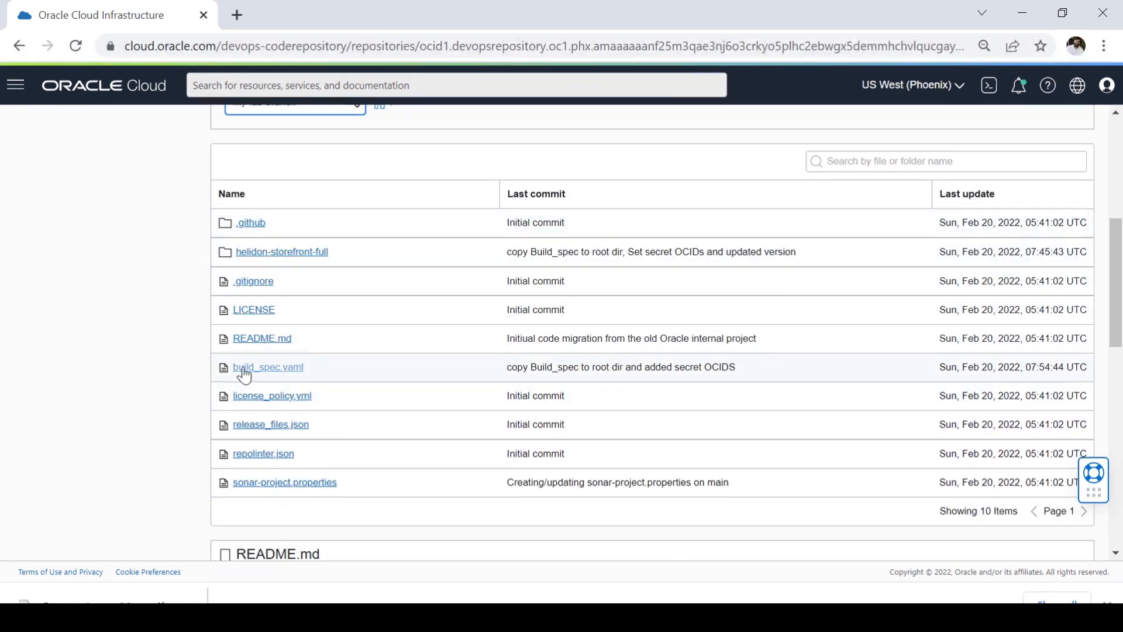
pyautogui.click(282, 372)
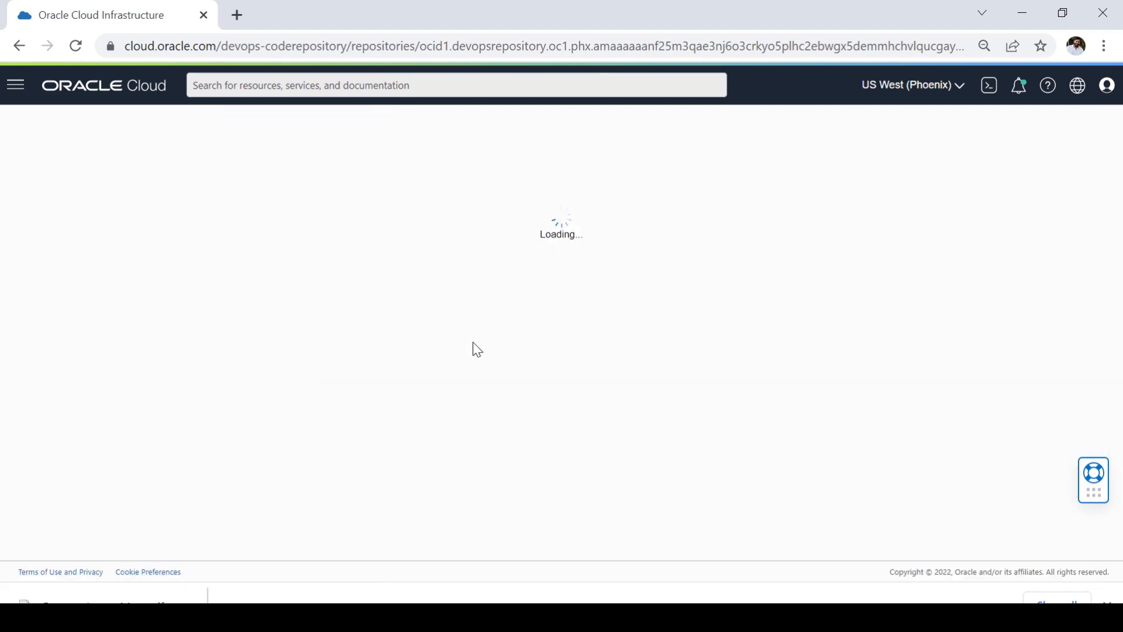
# Step: Examine the opening settings of build_spec.yaml, highlighting the version-to-shell lines and the component, runAs, shell and timeoutInSeconds values
pyautogui.scroll(-4, 391, 241)
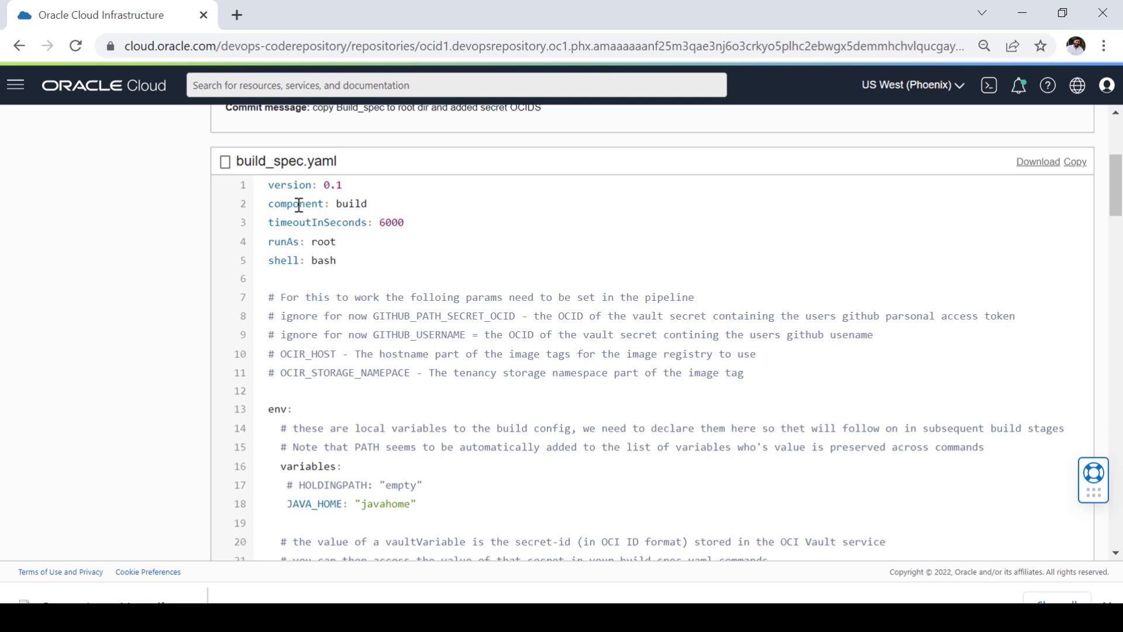
pyautogui.moveTo(268, 185); pyautogui.dragTo(370, 267)
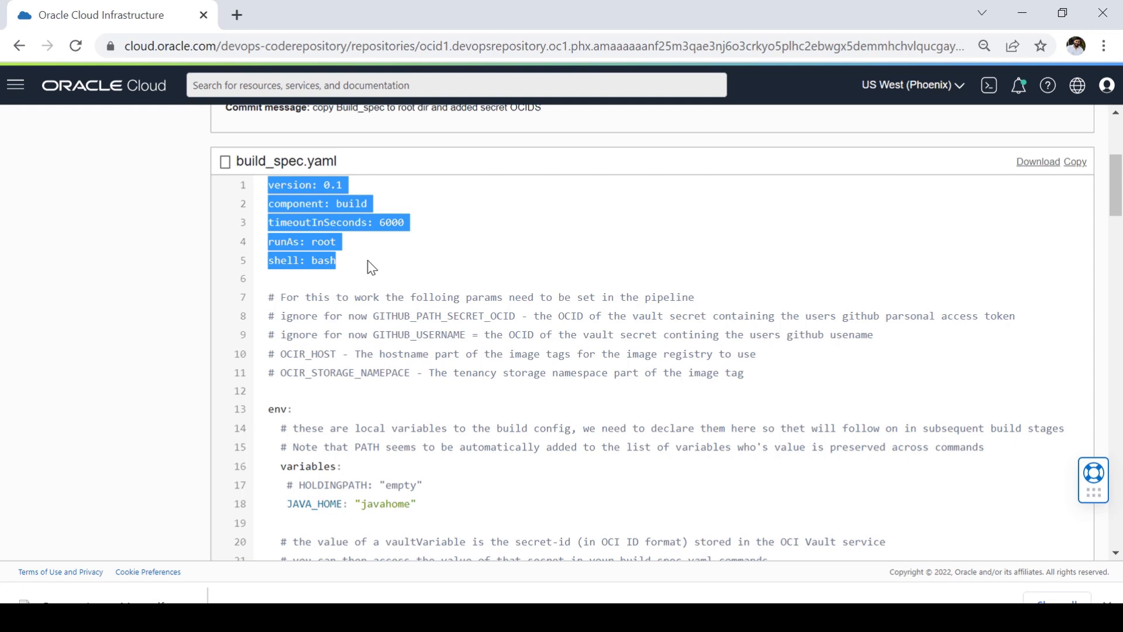
pyautogui.click(352, 203)
pyautogui.moveTo(337, 203); pyautogui.dragTo(378, 205)
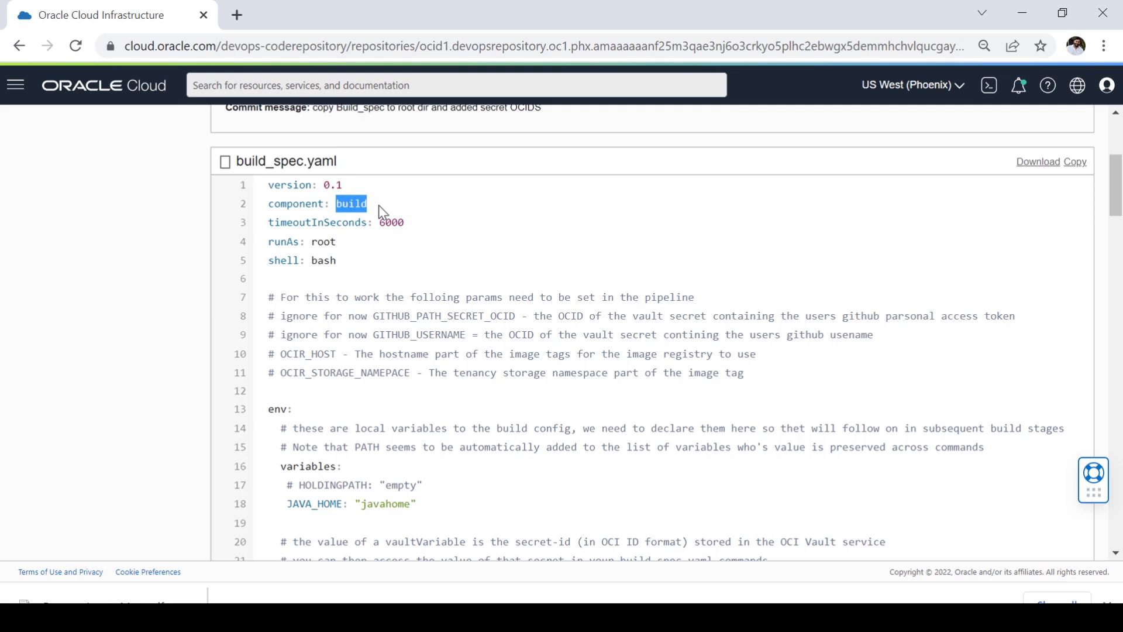
pyautogui.click(312, 242)
pyautogui.moveTo(312, 242); pyautogui.dragTo(343, 265)
pyautogui.click(315, 262)
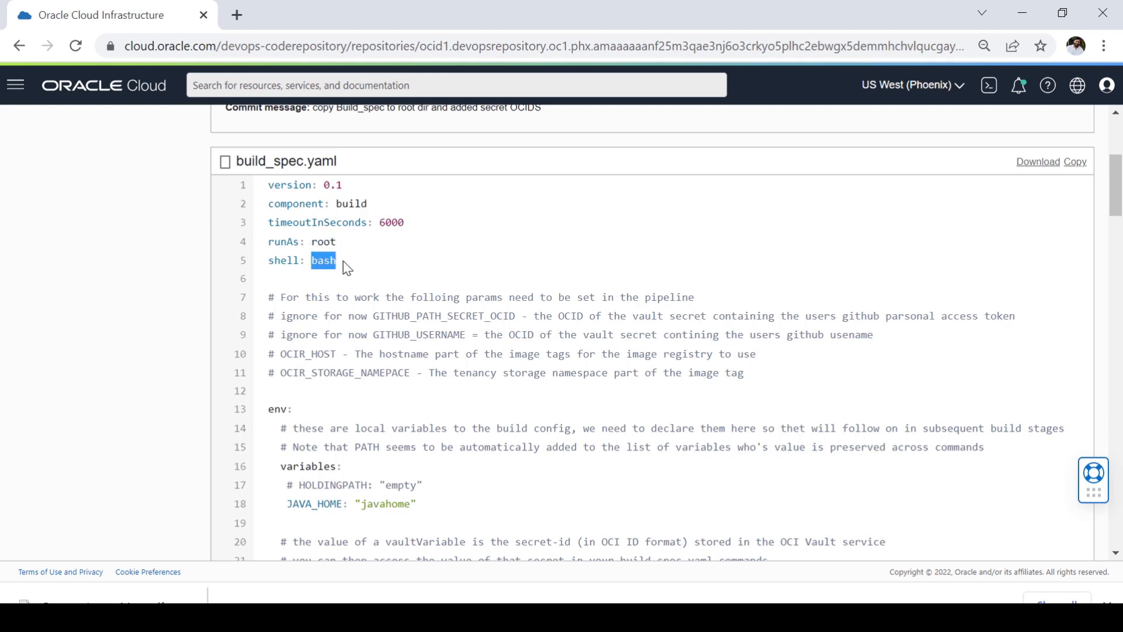
pyautogui.moveTo(405, 224)
pyautogui.mouseDown()
pyautogui.moveTo(379, 228)
pyautogui.moveTo(419, 230)
pyautogui.mouseUp()
pyautogui.click(395, 251)
pyautogui.click(467, 248)
# Step: Highlight the variables, vaultVariables and exportedVariables headings in turn within the env section
pyautogui.scroll(-5, 447, 334)
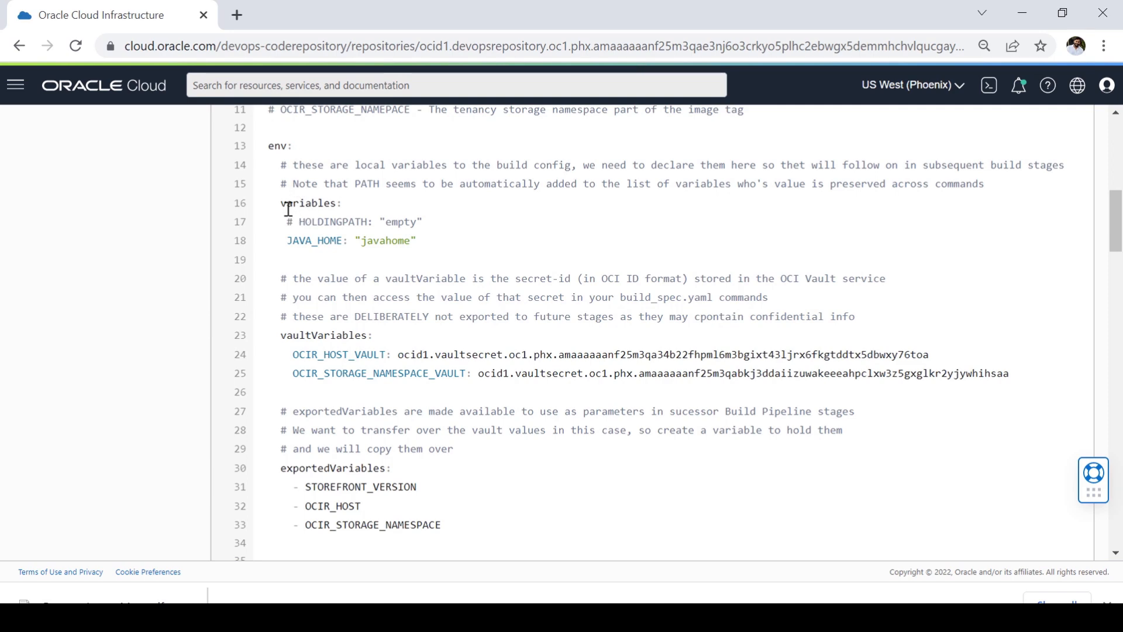
pyautogui.moveTo(280, 203); pyautogui.dragTo(351, 208)
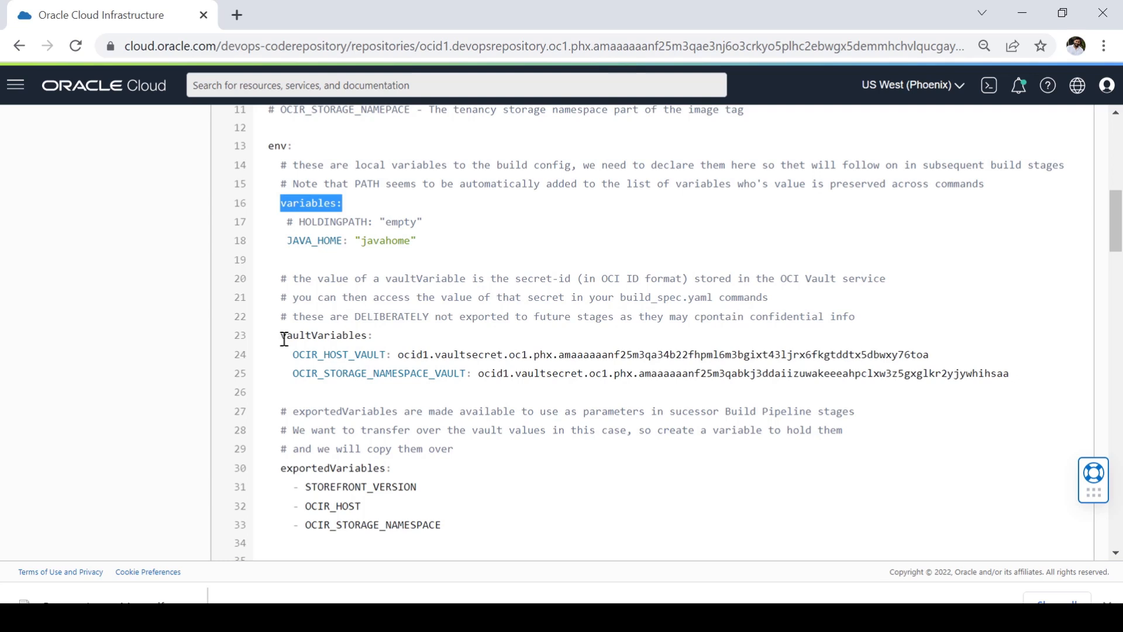
pyautogui.moveTo(285, 340); pyautogui.dragTo(390, 344)
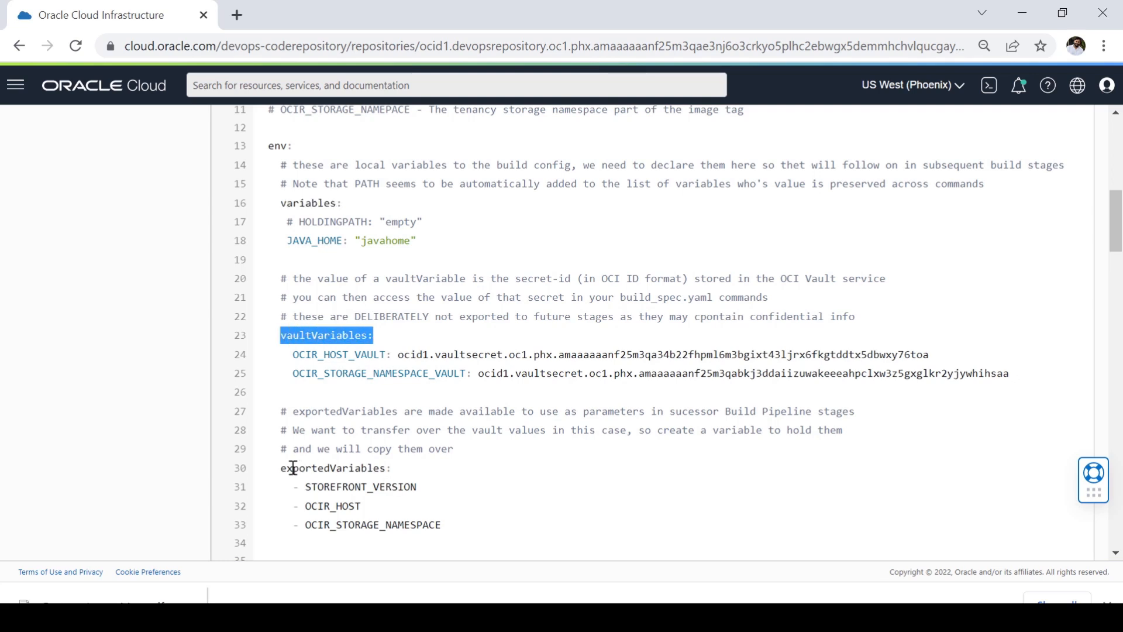
pyautogui.moveTo(281, 468); pyautogui.dragTo(423, 480)
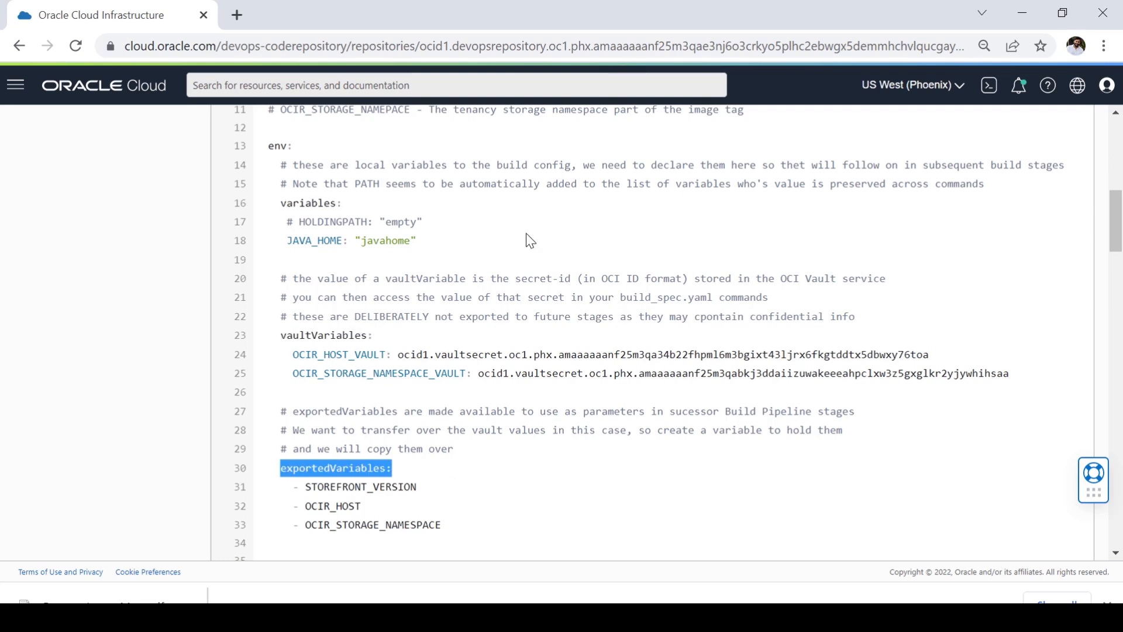
# Step: Highlight the local variables block with its JAVA_HOME line, followed by the exportedVariables heading
pyautogui.click(289, 220)
pyautogui.moveTo(279, 203); pyautogui.dragTo(428, 245)
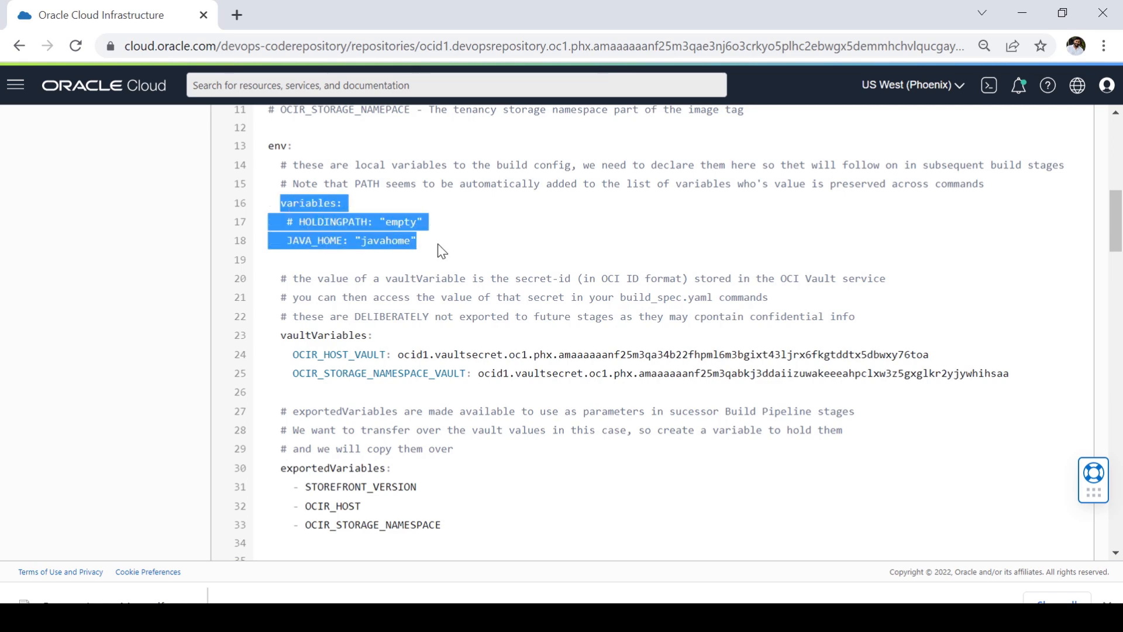
pyautogui.click(403, 242)
pyautogui.moveTo(280, 241); pyautogui.dragTo(434, 252)
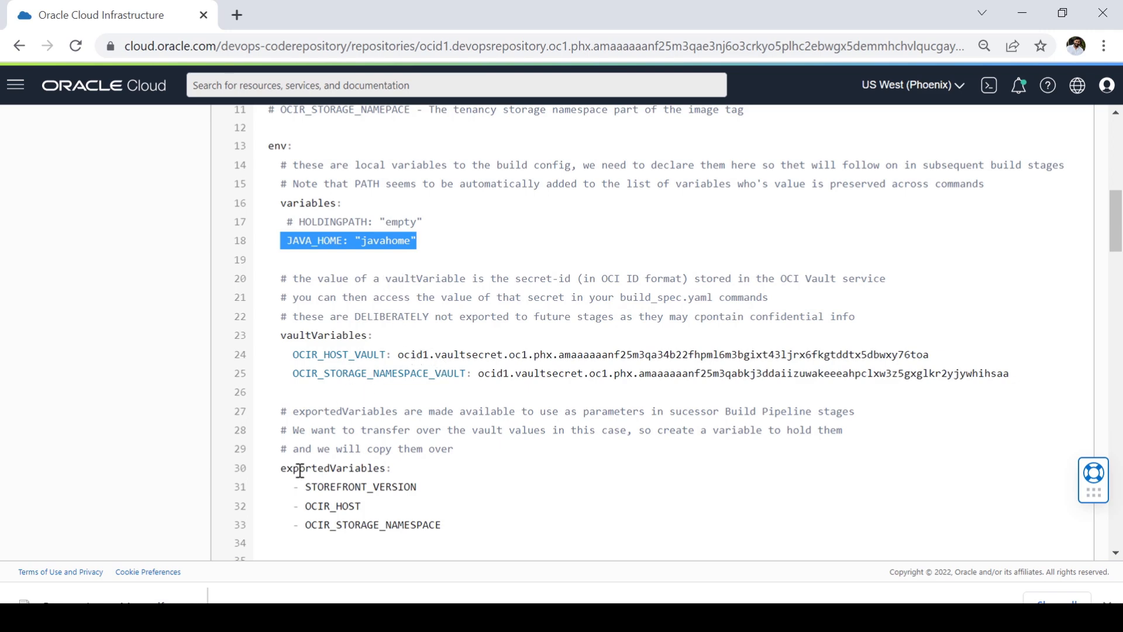
pyautogui.moveTo(279, 472); pyautogui.dragTo(403, 475)
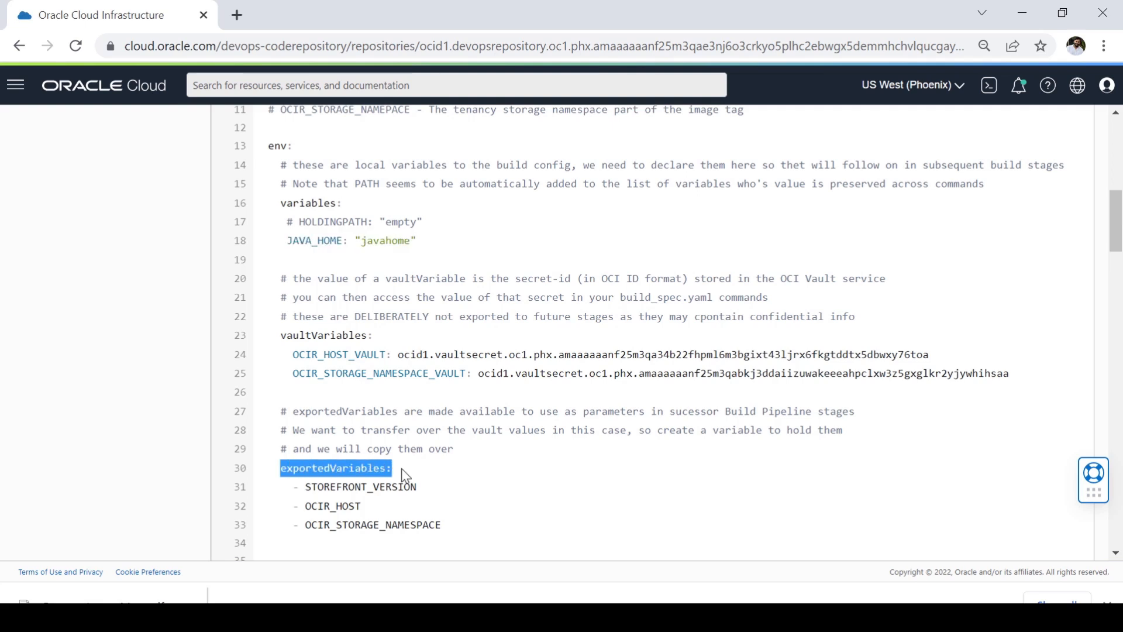
# Step: Examine the vaultVariables section, highlighting the OCIR_HOST_VAULT secret OCID and the names of both vault variables
pyautogui.click(283, 340)
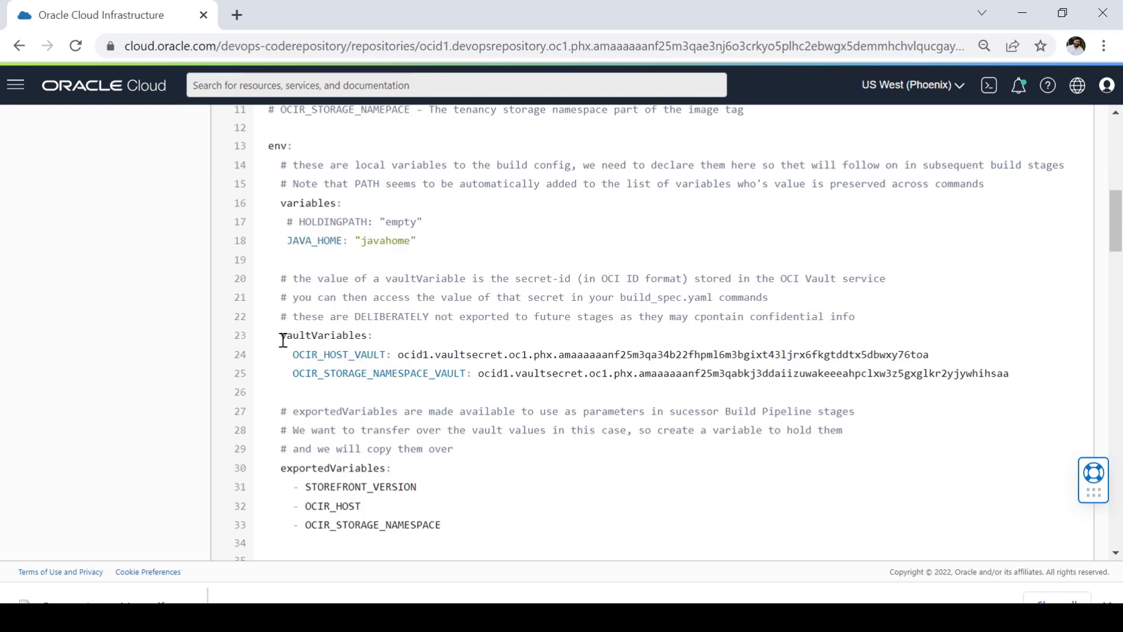
pyautogui.moveTo(281, 339); pyautogui.dragTo(385, 345)
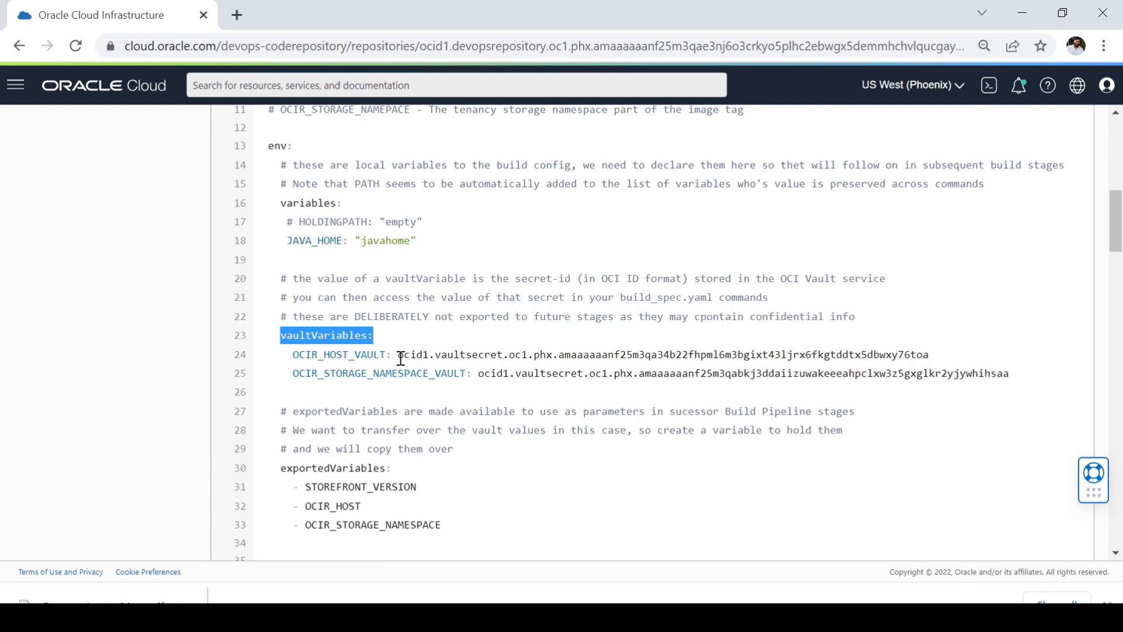
pyautogui.moveTo(399, 357); pyautogui.dragTo(931, 355)
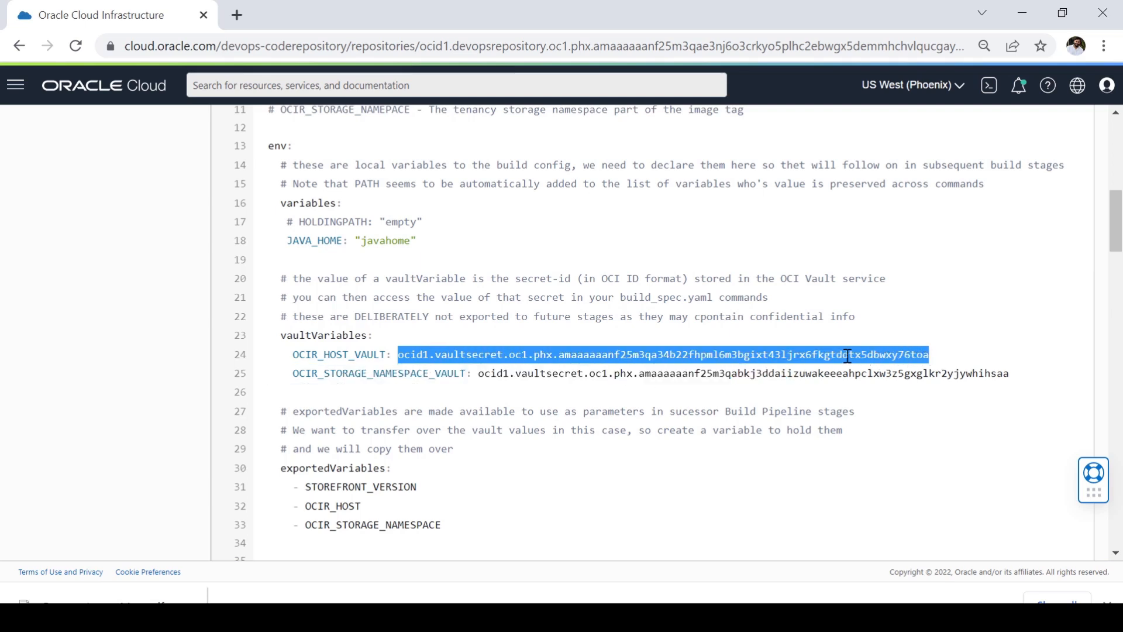
pyautogui.click(310, 393)
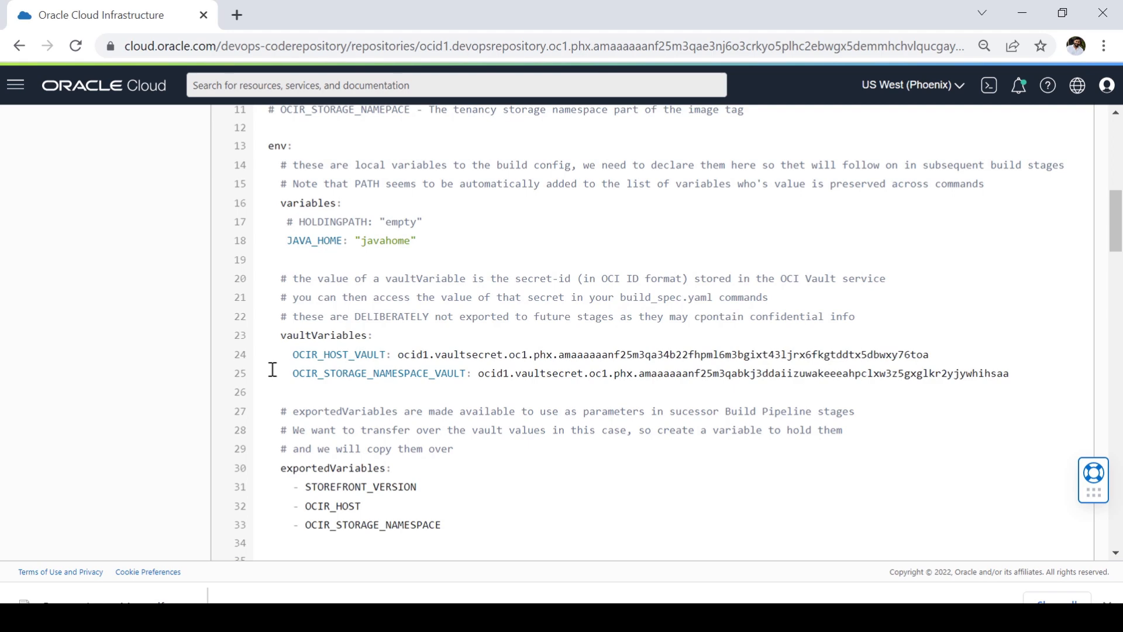
pyautogui.moveTo(288, 355); pyautogui.dragTo(394, 355)
pyautogui.moveTo(287, 374); pyautogui.dragTo(475, 376)
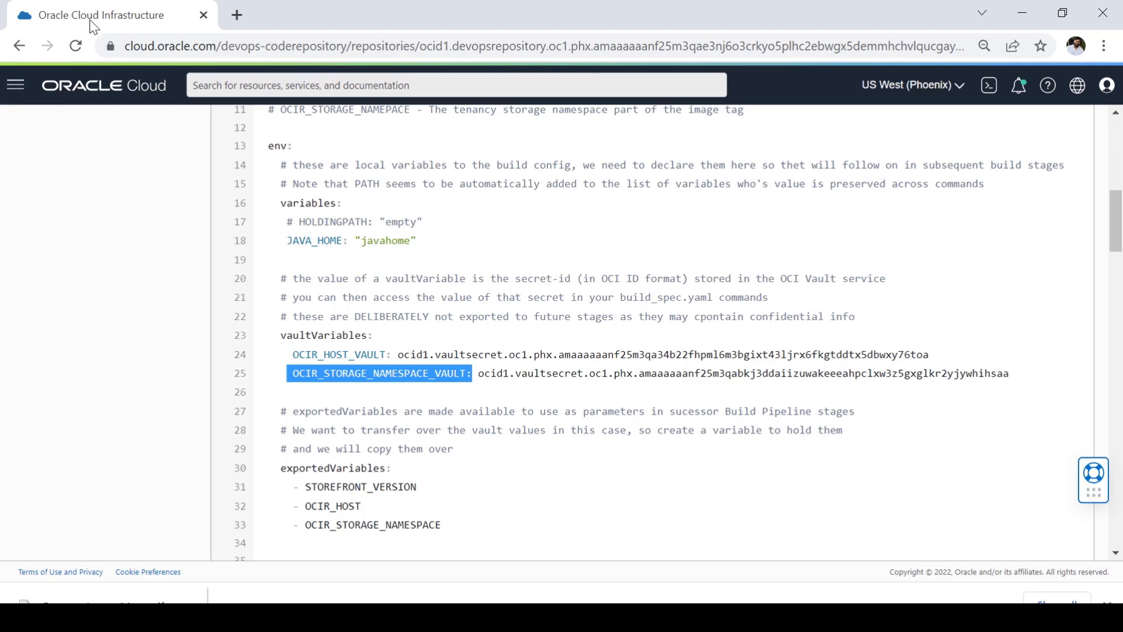
# Step: Duplicate the build_spec.yaml browser tab and open the Vault service under Identity & Security in the copy
pyautogui.rightClick(122, 18)
pyautogui.click(199, 142)
pyautogui.click(14, 84)
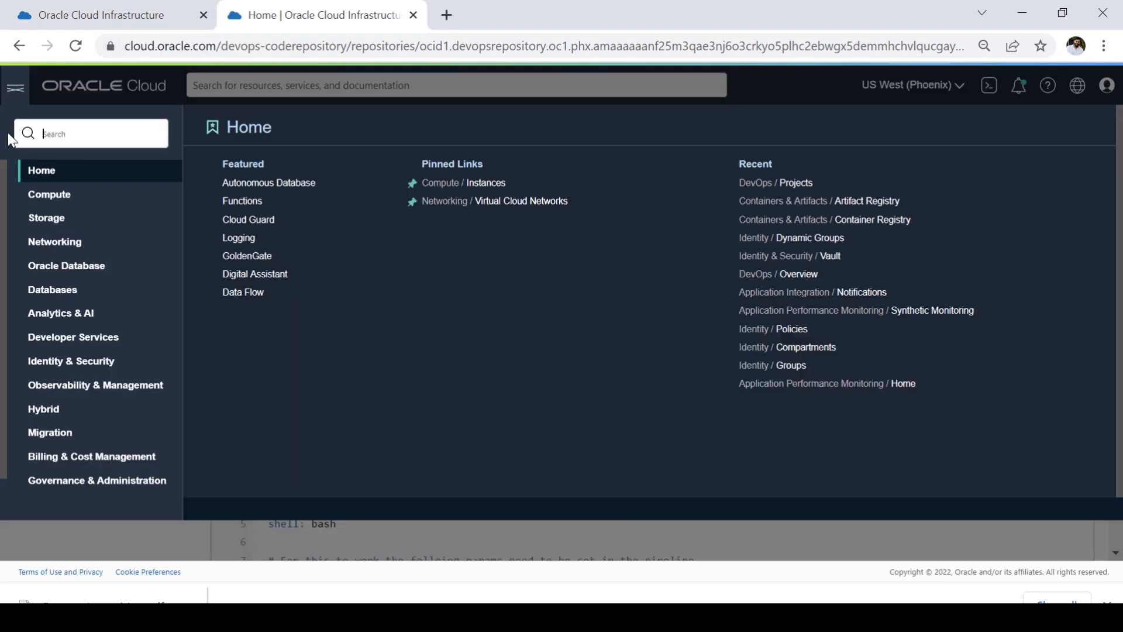
pyautogui.moveTo(92, 368)
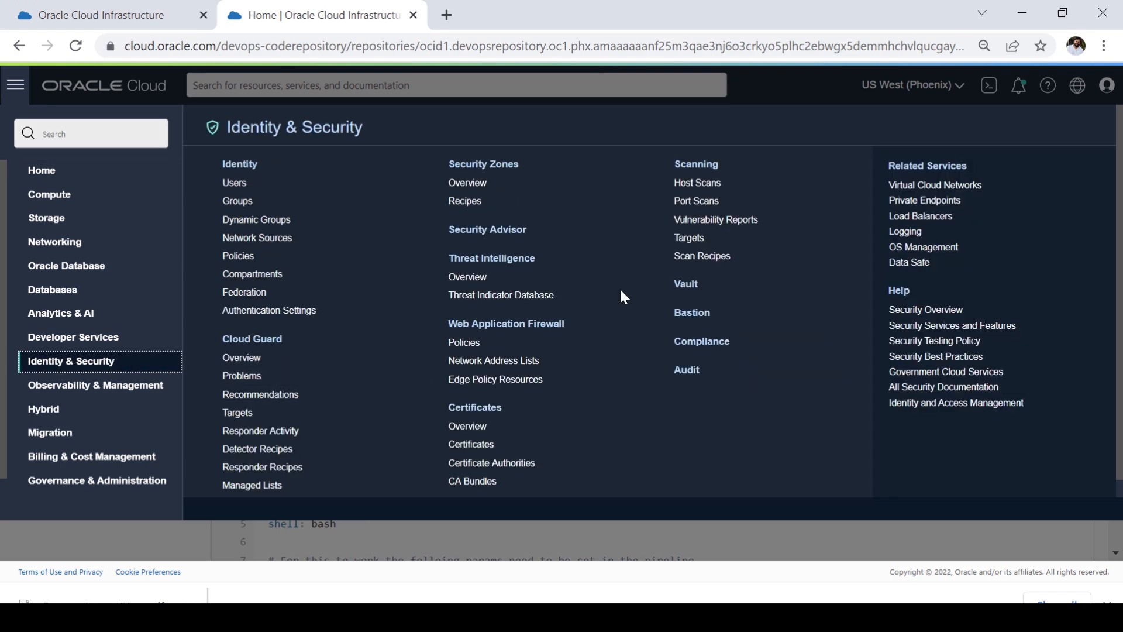
pyautogui.click(685, 283)
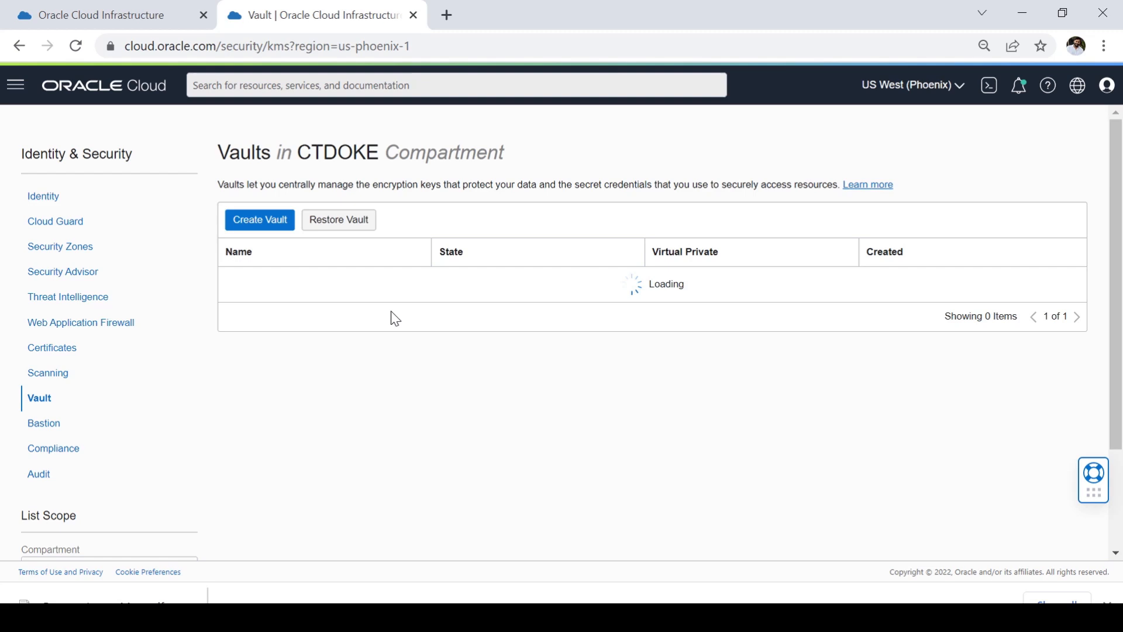
# Step: Open the MMDevOps vault and list its secrets in the CTDOKE compartment
pyautogui.scroll(-1, 338, 307)
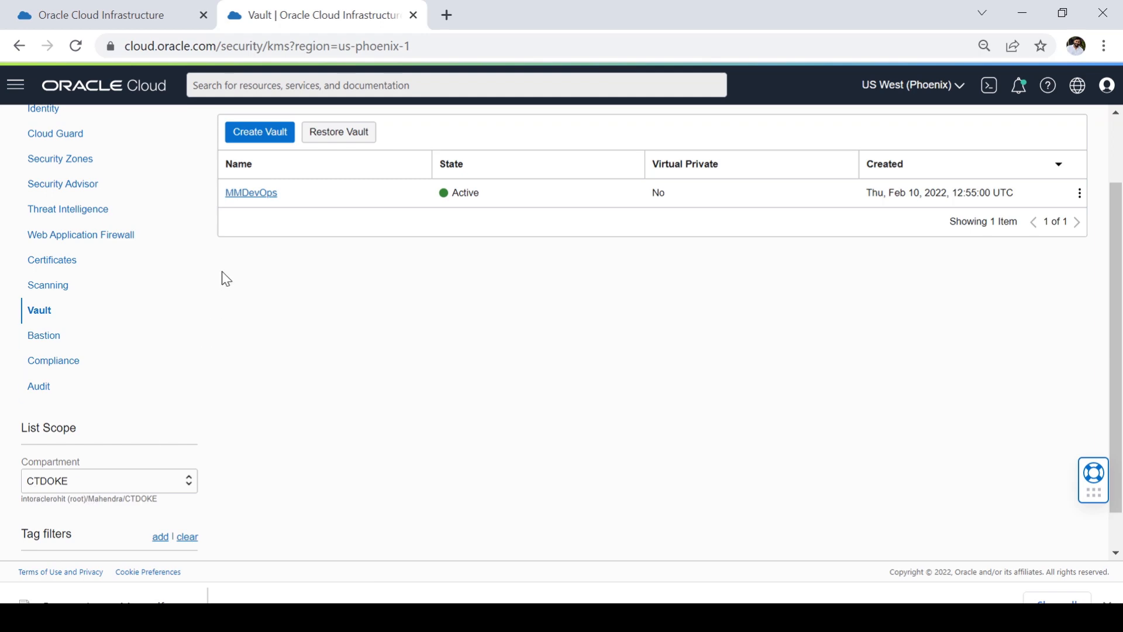
pyautogui.click(255, 195)
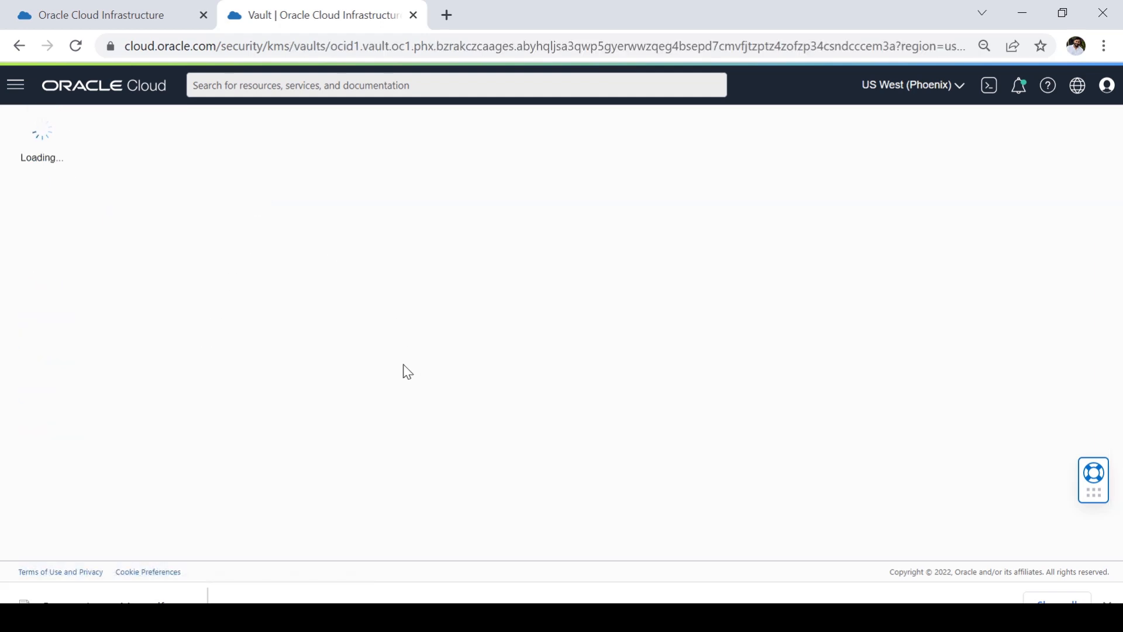
pyautogui.scroll(-3, 200, 376)
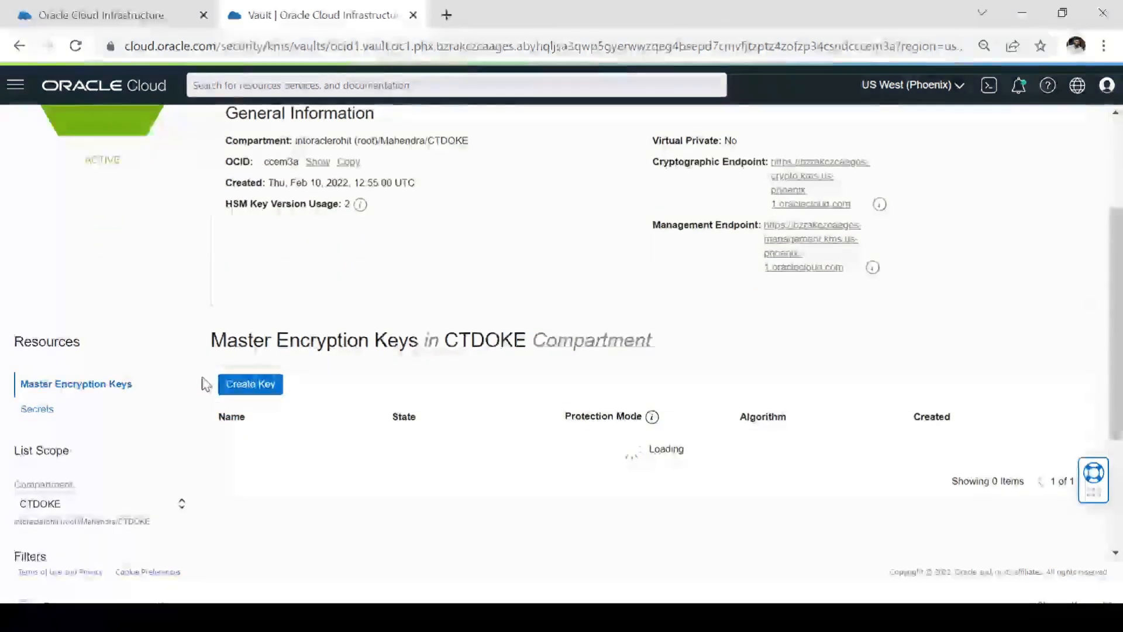
pyautogui.click(37, 409)
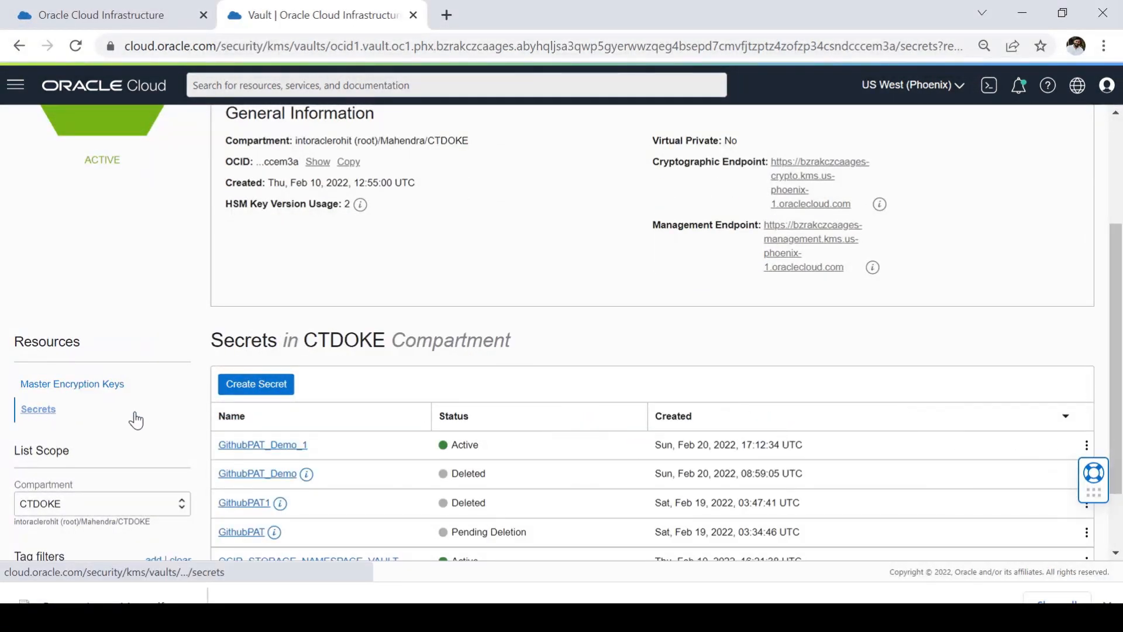
pyautogui.scroll(-2, 354, 418)
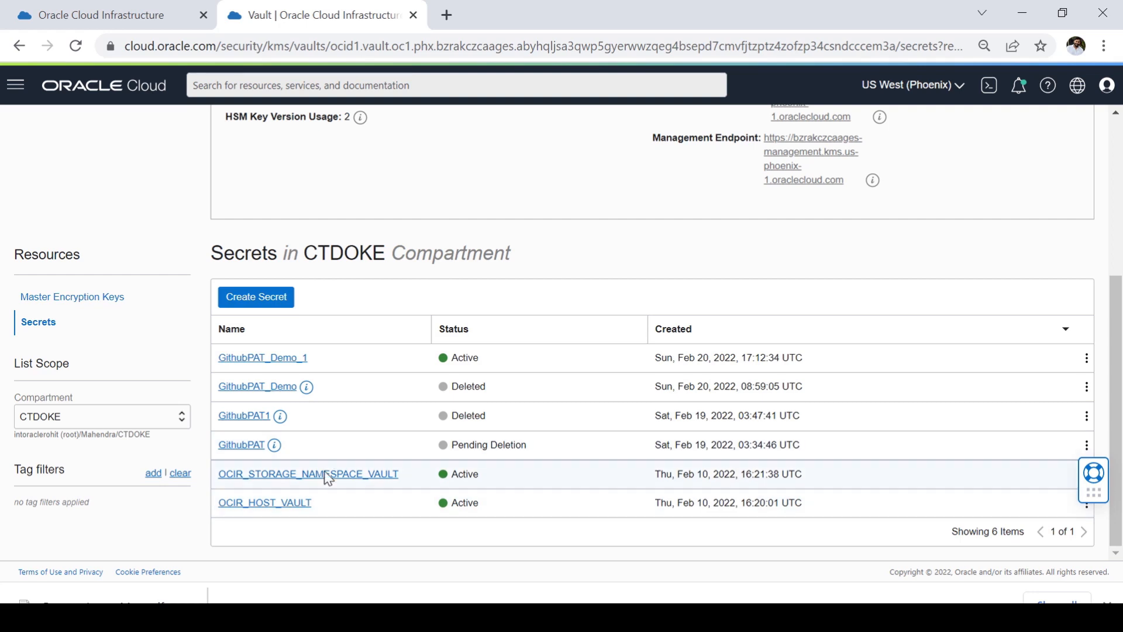
# Step: Copy the OCID of the OCIR_HOST_VAULT secret
pyautogui.click(335, 486)
pyautogui.click(1087, 507)
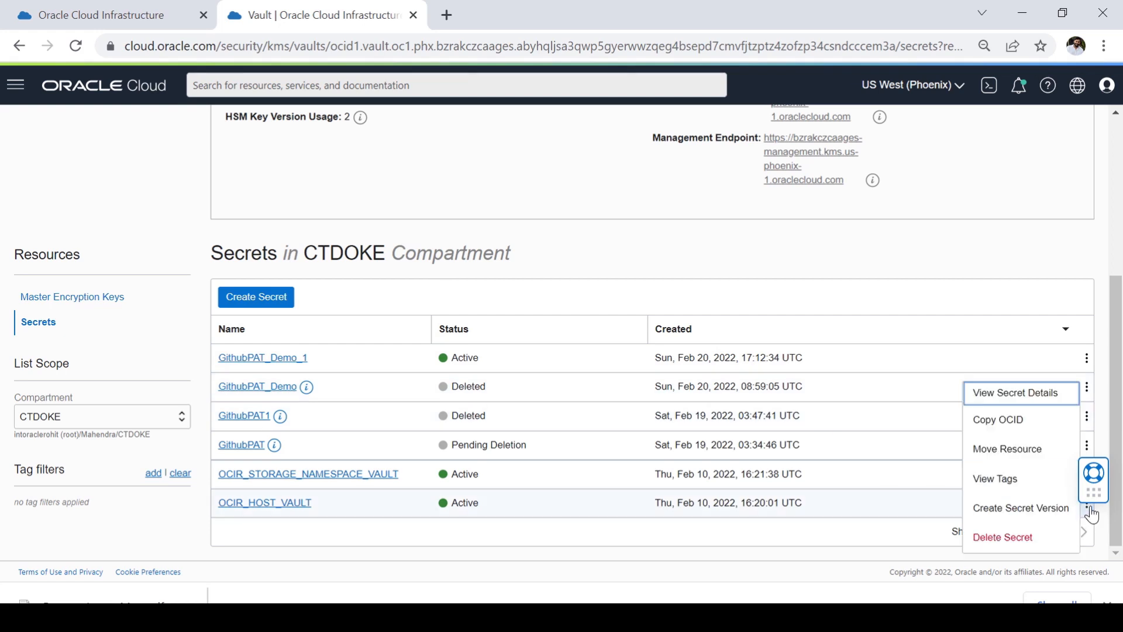
pyautogui.click(1021, 430)
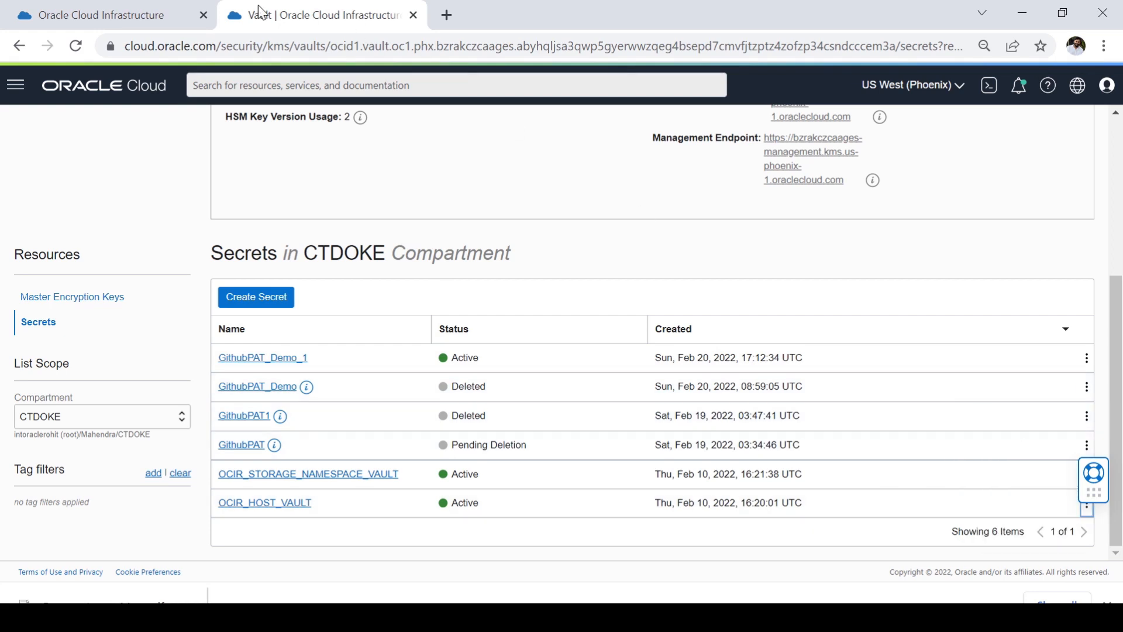
# Step: Return to the build_spec.yaml browser tab and highlight the vaultVariables section with its two secret OCIDs
pyautogui.click(120, 16)
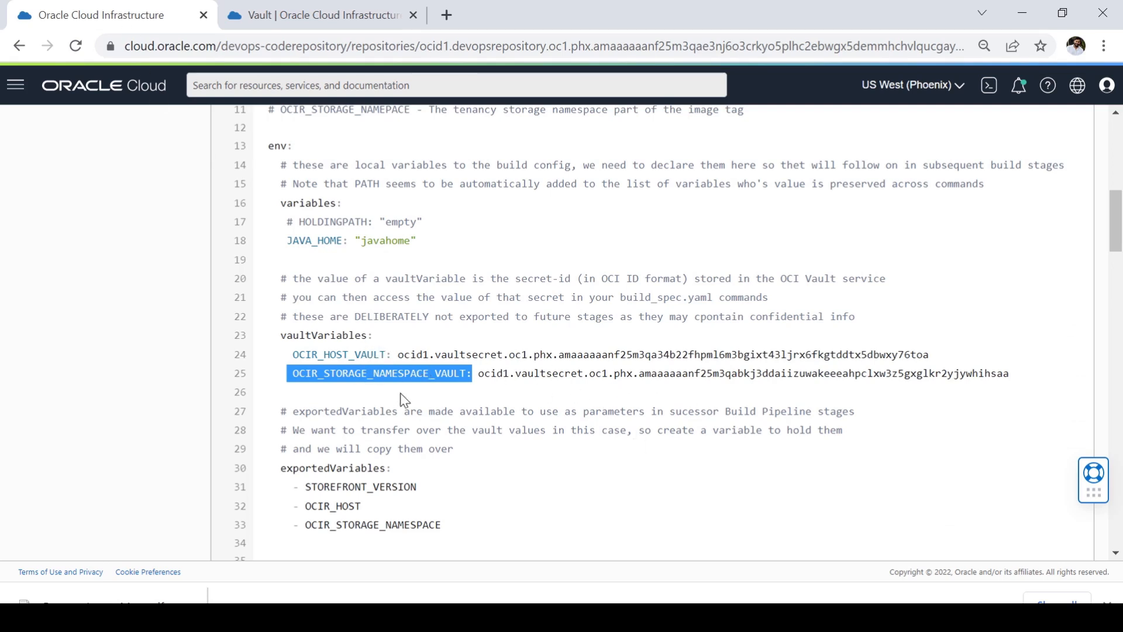
pyautogui.moveTo(275, 335); pyautogui.dragTo(456, 337)
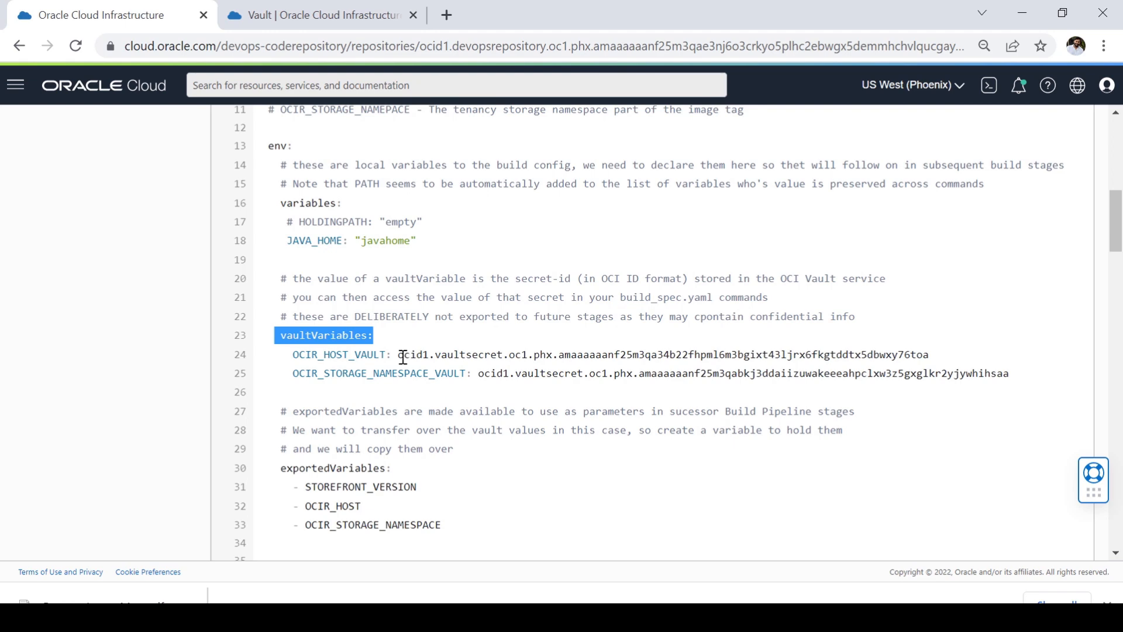
pyautogui.moveTo(403, 354); pyautogui.dragTo(799, 356)
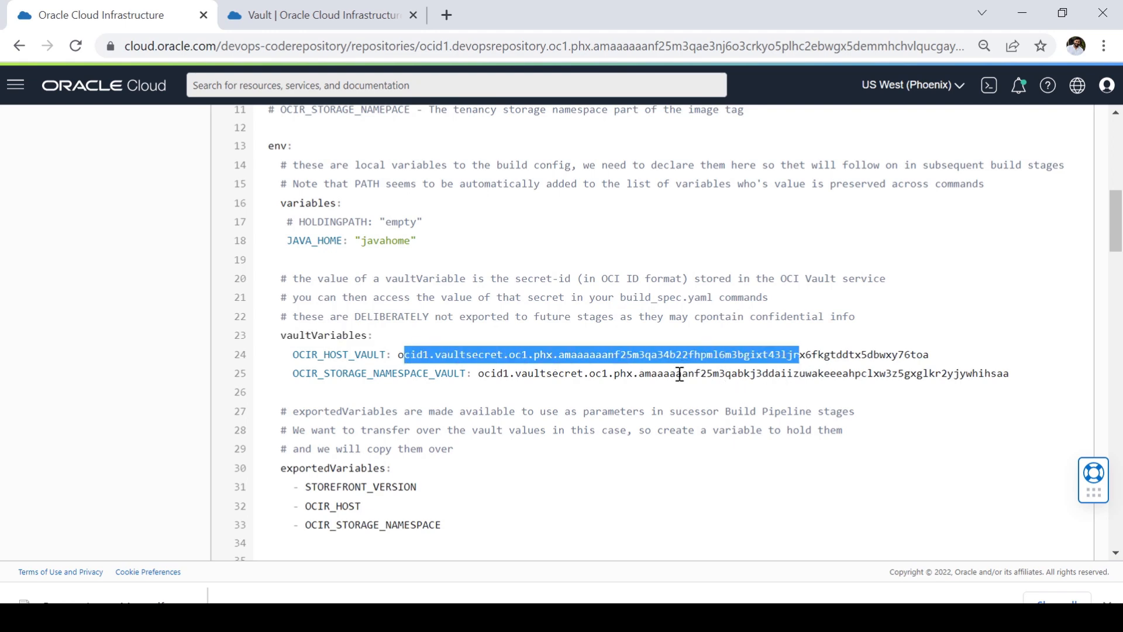
pyautogui.moveTo(680, 374); pyautogui.dragTo(781, 375)
pyautogui.click(300, 339)
pyautogui.moveTo(275, 335); pyautogui.dragTo(613, 395)
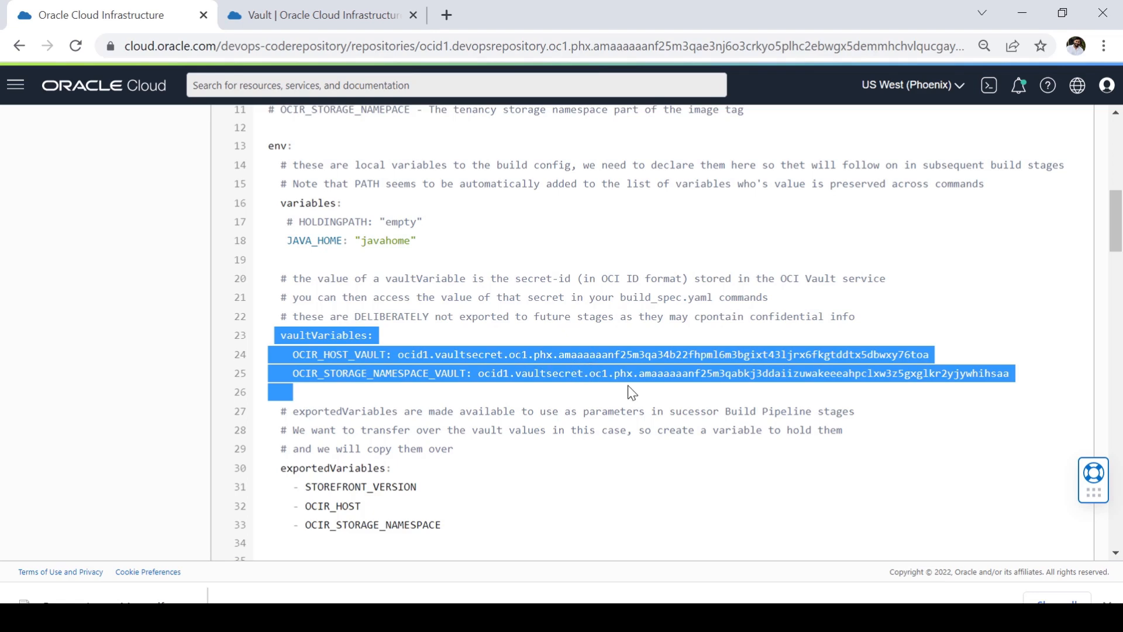
pyautogui.click(520, 416)
# Step: Examine the exportedVariables list in build_spec.yaml and compare it with the vaultVariables section above it
pyautogui.scroll(-3, 397, 404)
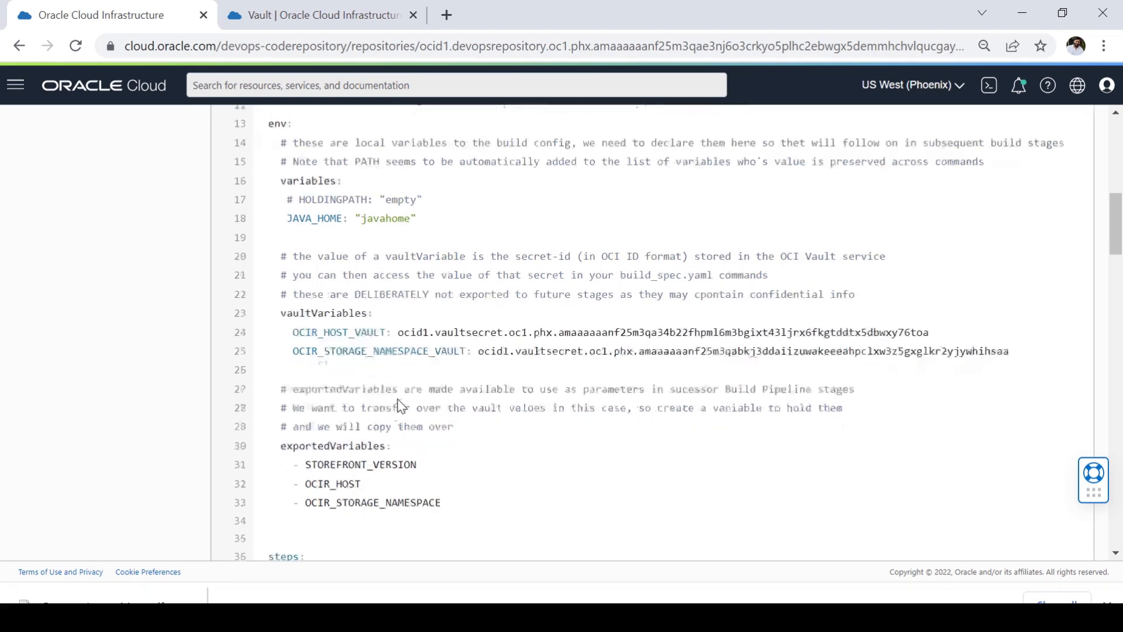
pyautogui.moveTo(281, 292); pyautogui.dragTo(454, 349)
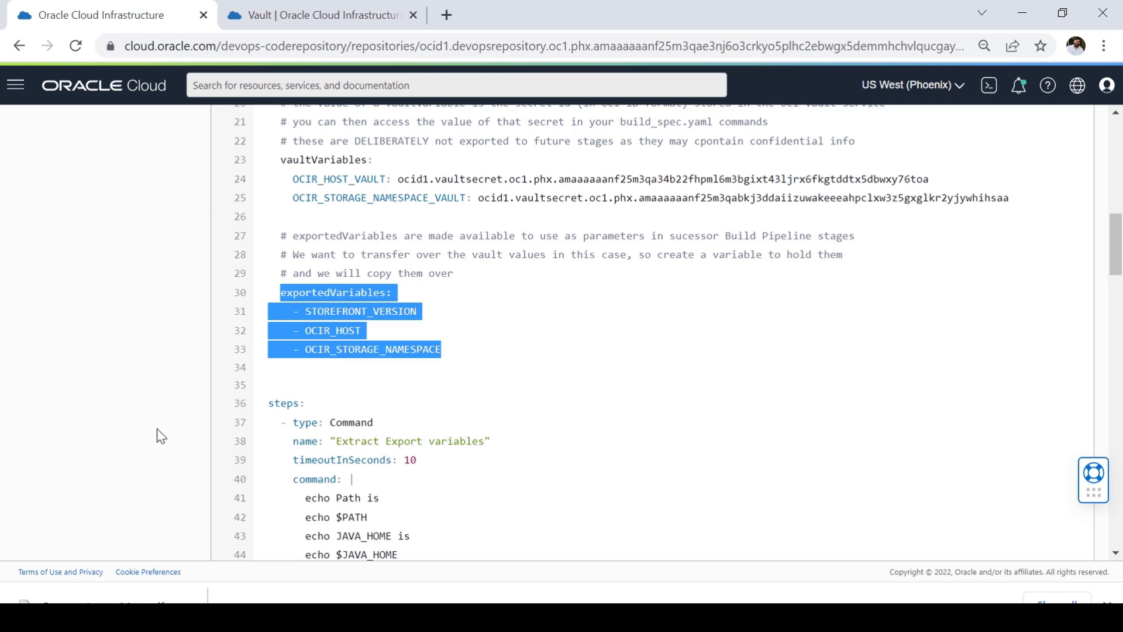
pyautogui.click(383, 357)
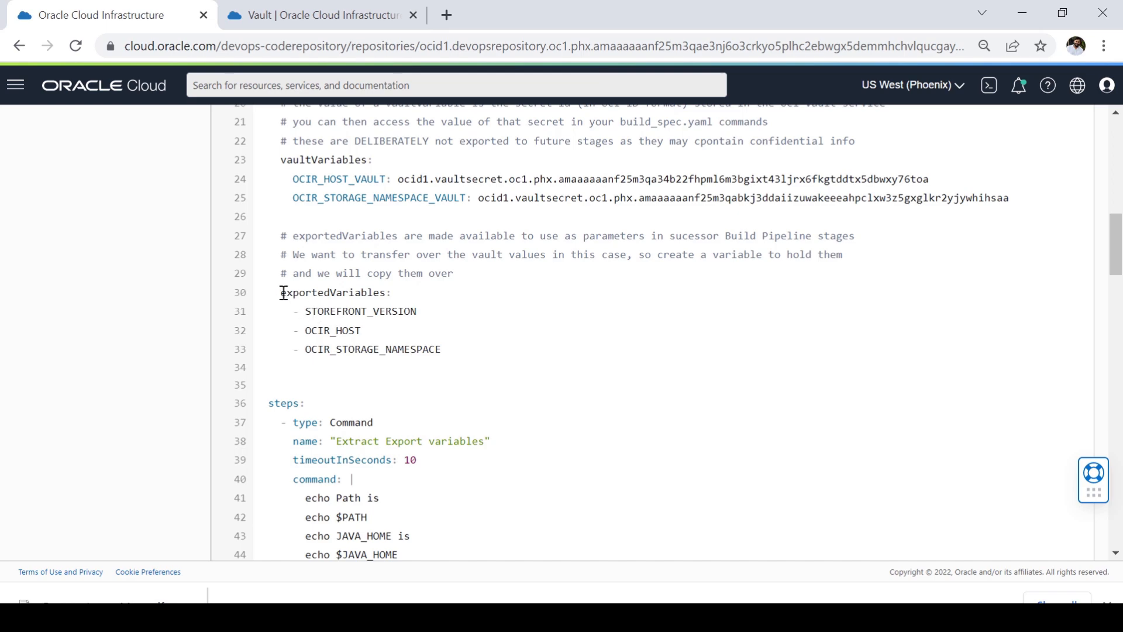
pyautogui.moveTo(281, 293); pyautogui.dragTo(456, 351)
pyautogui.click(455, 351)
pyautogui.scroll(2, 334, 284)
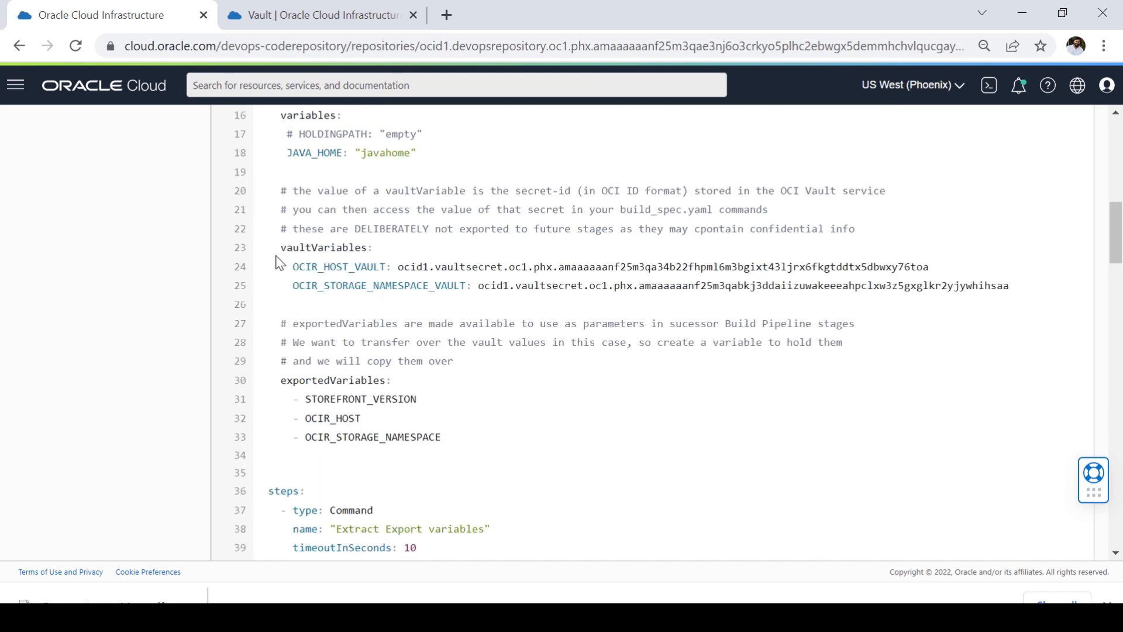
pyautogui.moveTo(275, 248); pyautogui.dragTo(551, 285)
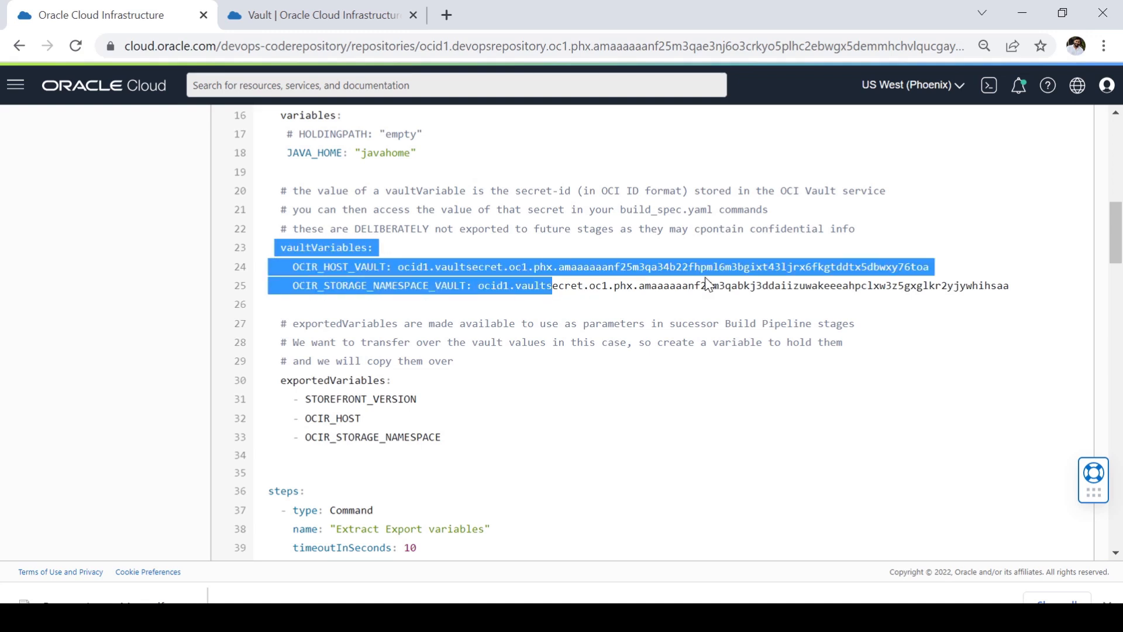
pyautogui.click(626, 286)
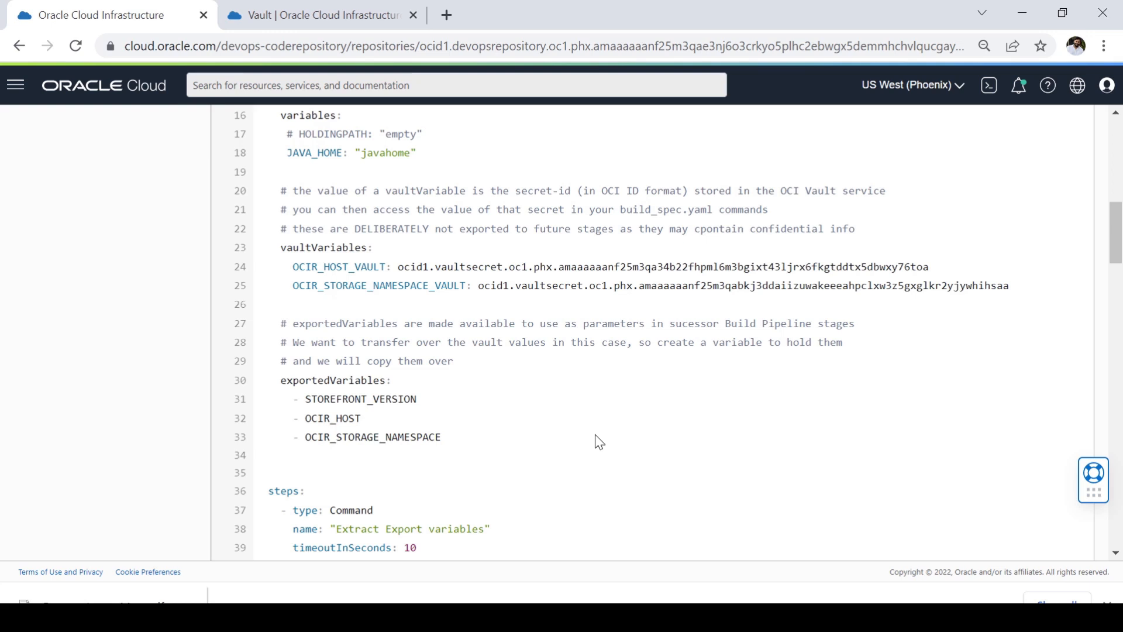
# Step: Examine the steps section, highlighting $PATH, OCI_PRIMARY_SOURCE_DIR and STOREFRONT_VERSION in the first command block
pyautogui.scroll(-5, 597, 441)
pyautogui.moveTo(270, 230); pyautogui.dragTo(589, 491)
pyautogui.click(653, 319)
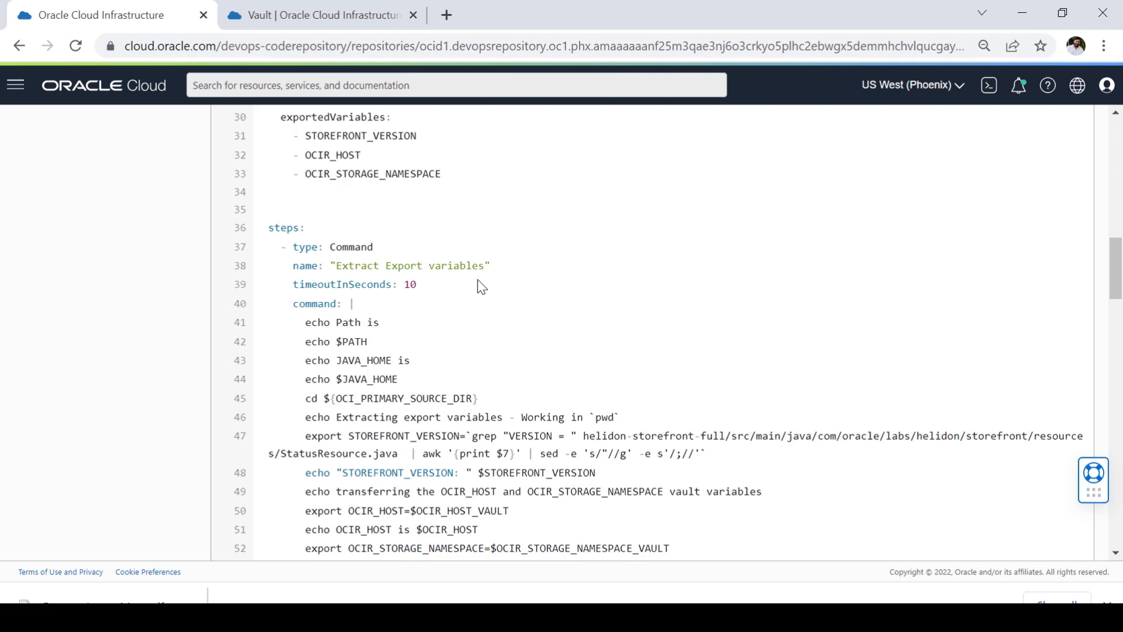
pyautogui.moveTo(338, 341); pyautogui.dragTo(376, 344)
pyautogui.moveTo(336, 399); pyautogui.dragTo(454, 398)
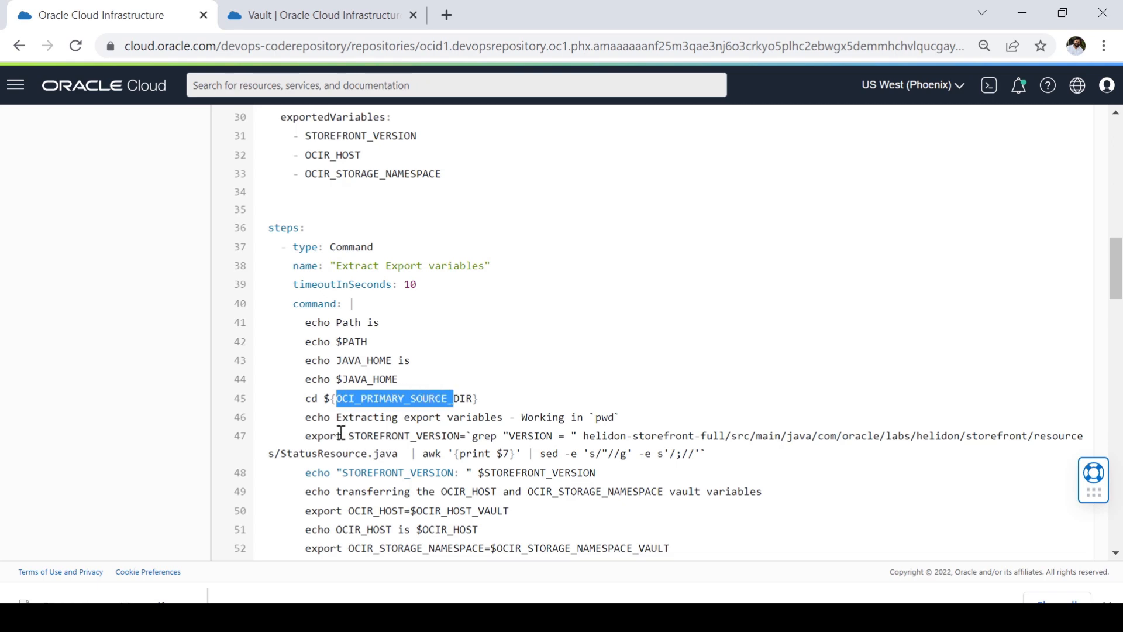
pyautogui.moveTo(349, 436); pyautogui.dragTo(472, 437)
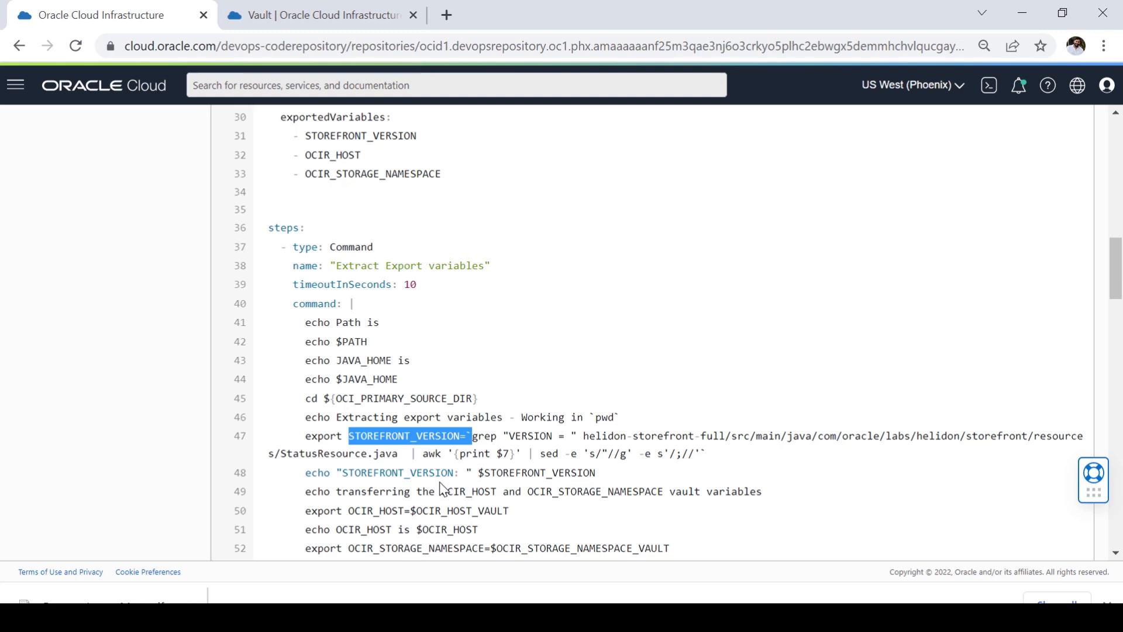
pyautogui.click(372, 345)
# Step: Highlight the name, timeoutInSeconds setting and command lines of the "Extract Export variables" step
pyautogui.moveTo(336, 267); pyautogui.dragTo(466, 266)
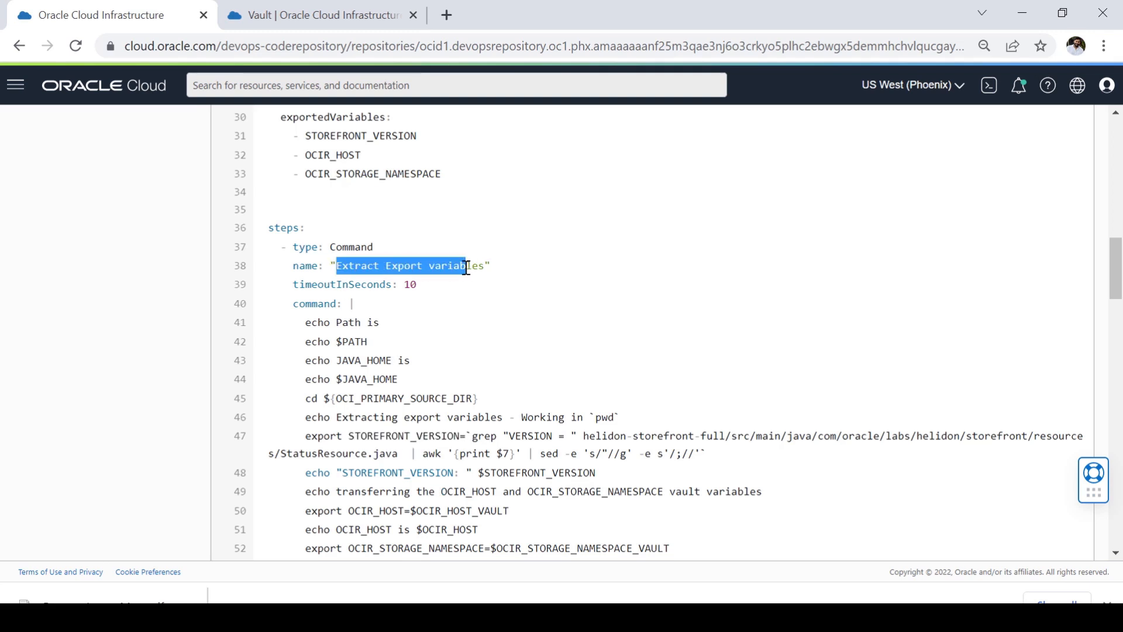
pyautogui.moveTo(318, 286); pyautogui.dragTo(437, 295)
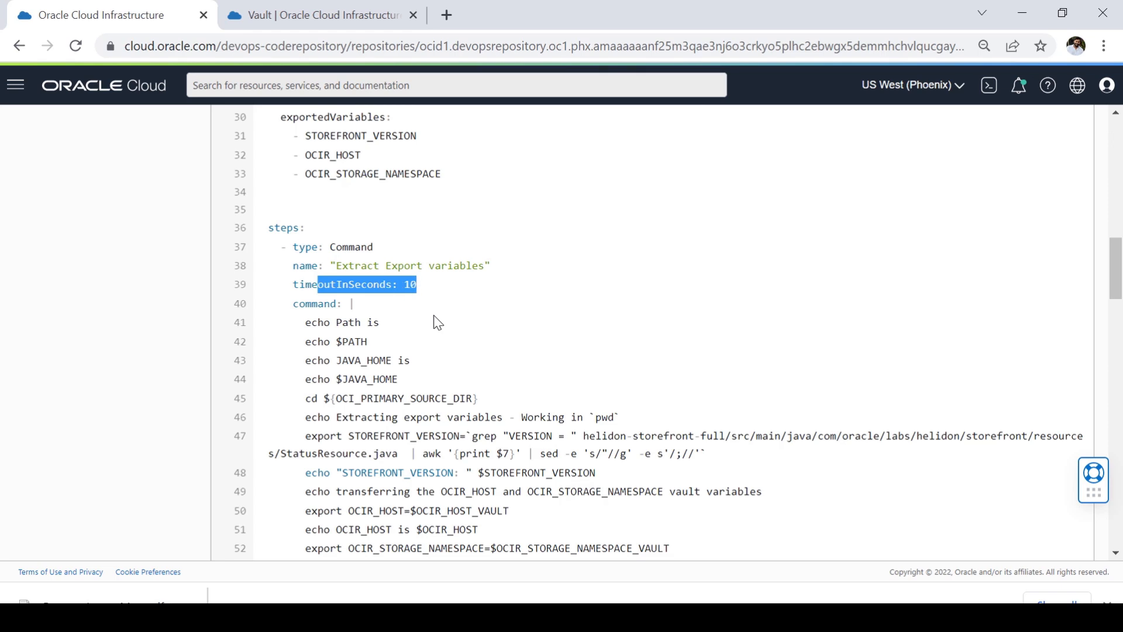
pyautogui.moveTo(305, 304); pyautogui.dragTo(535, 489)
pyautogui.click(436, 341)
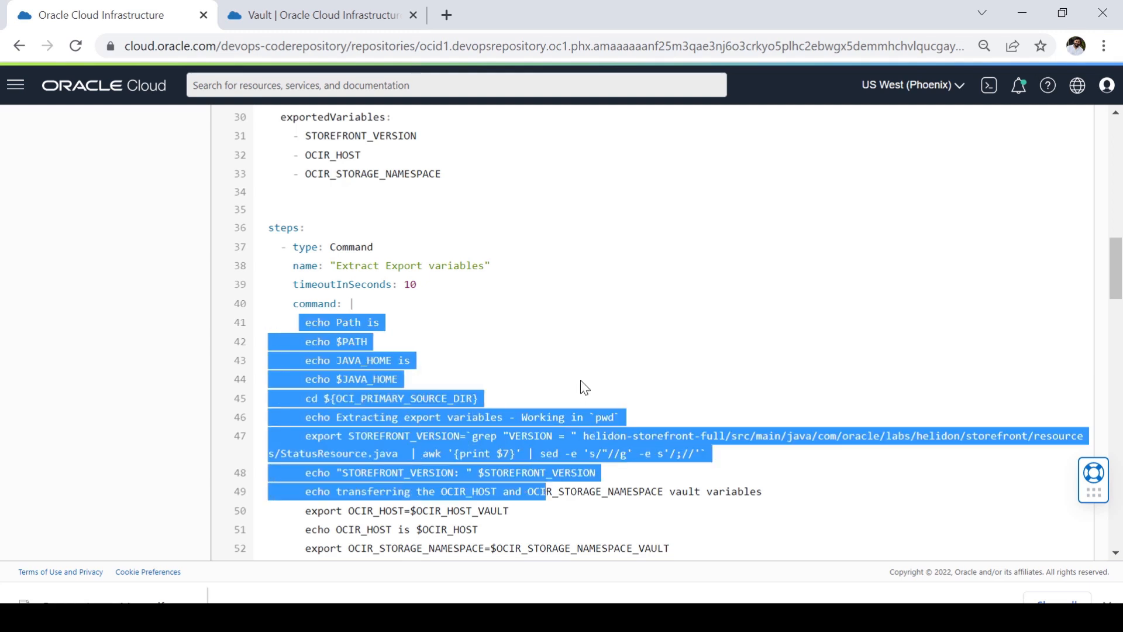
pyautogui.click(591, 364)
pyautogui.moveTo(293, 267); pyautogui.dragTo(502, 271)
pyautogui.click(475, 284)
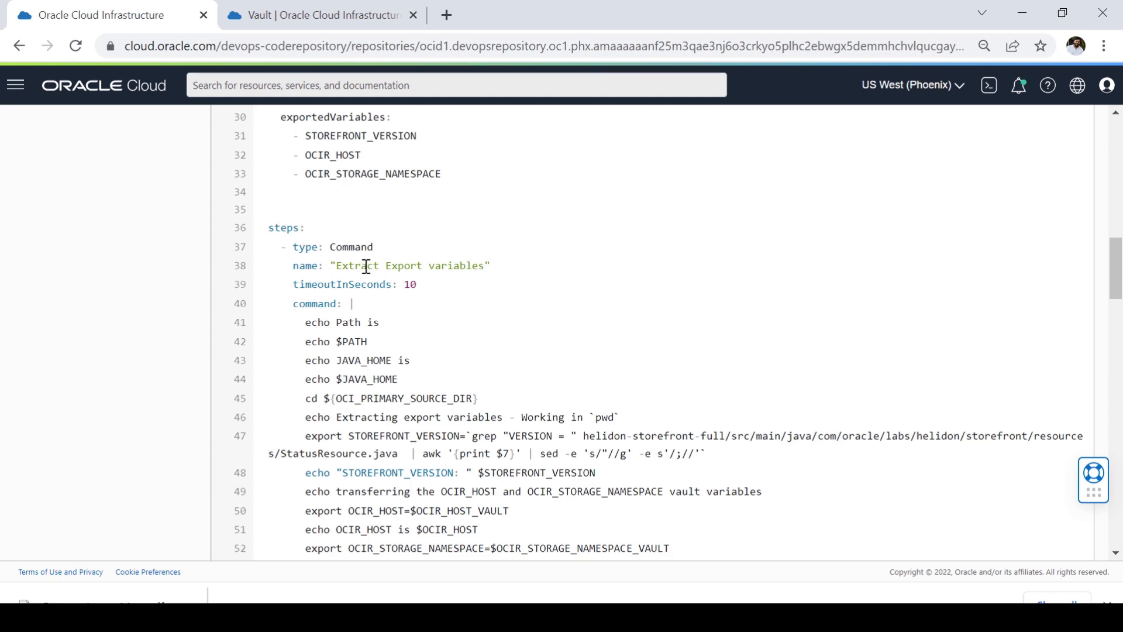
# Step: Trace STOREFRONT_VERSION from the export command that reads StatusResource.java to its entry under exportedVariables
pyautogui.moveTo(362, 266); pyautogui.dragTo(483, 268)
pyautogui.moveTo(702, 453); pyautogui.dragTo(448, 416)
pyautogui.click(344, 454)
pyautogui.moveTo(288, 455); pyautogui.dragTo(409, 456)
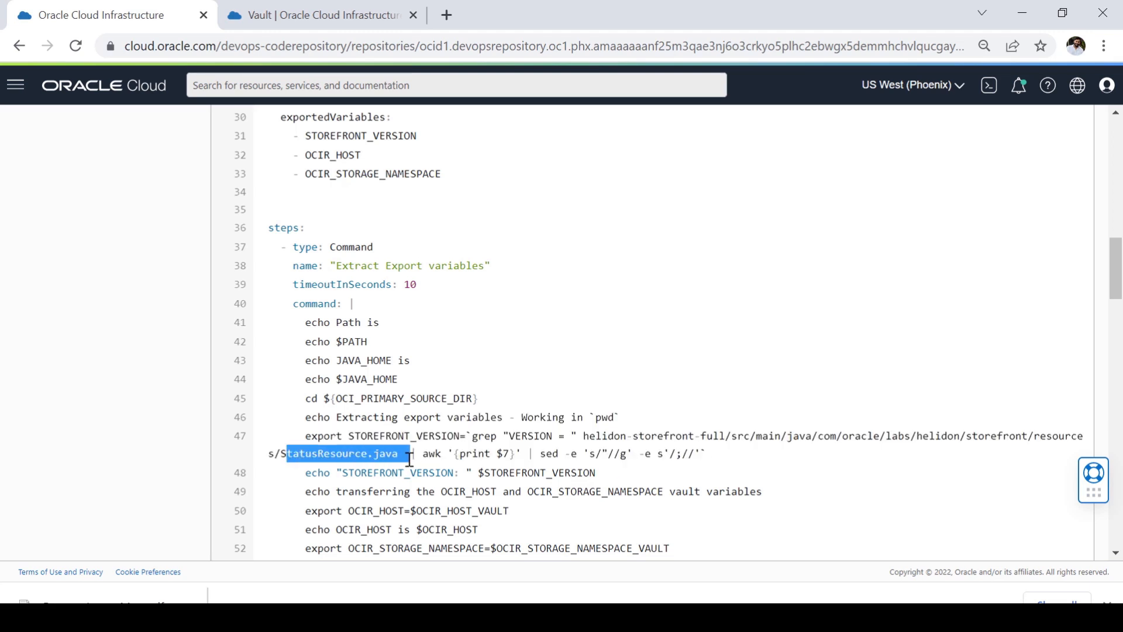
pyautogui.moveTo(350, 435); pyautogui.dragTo(462, 440)
pyautogui.scroll(3, 462, 451)
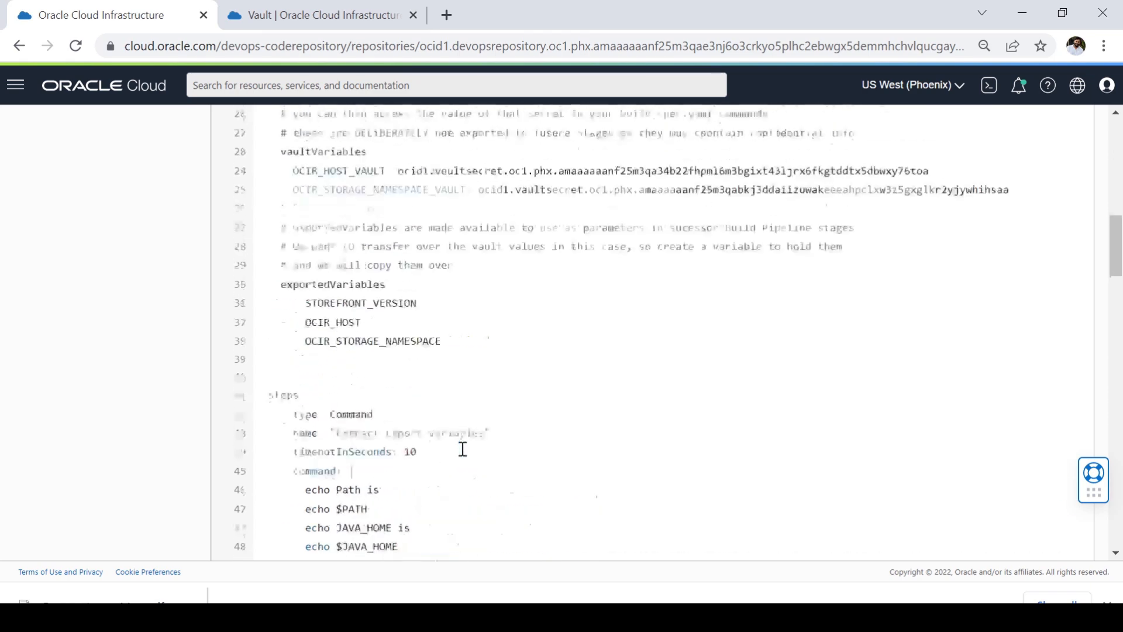
pyautogui.moveTo(300, 311); pyautogui.dragTo(433, 321)
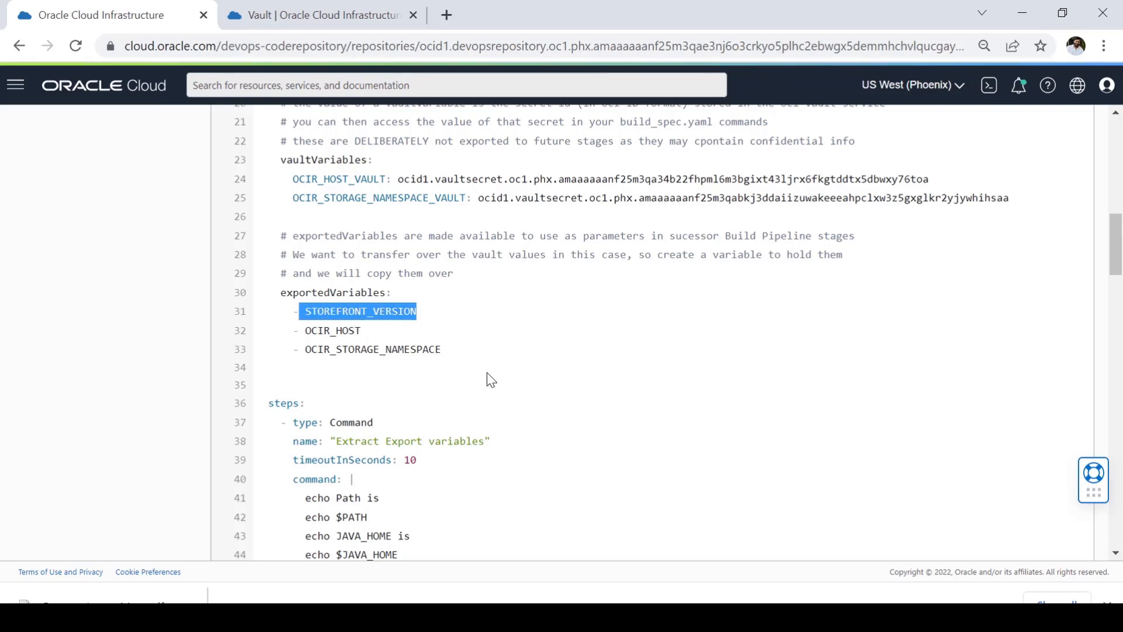
# Step: Trace the OCIR_HOST export command to the OCIR_HOST exported variable and the OCIR_HOST_VAULT vault variable
pyautogui.scroll(-4, 603, 444)
pyautogui.moveTo(405, 422); pyautogui.dragTo(519, 431)
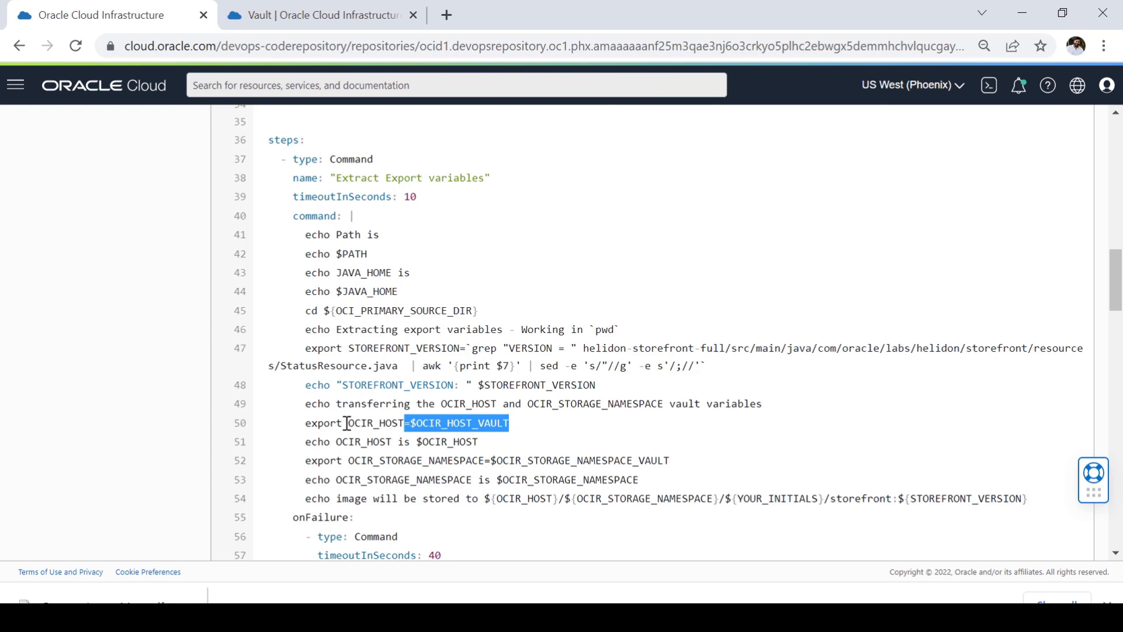
pyautogui.moveTo(345, 422); pyautogui.dragTo(511, 428)
pyautogui.moveTo(349, 422); pyautogui.dragTo(402, 423)
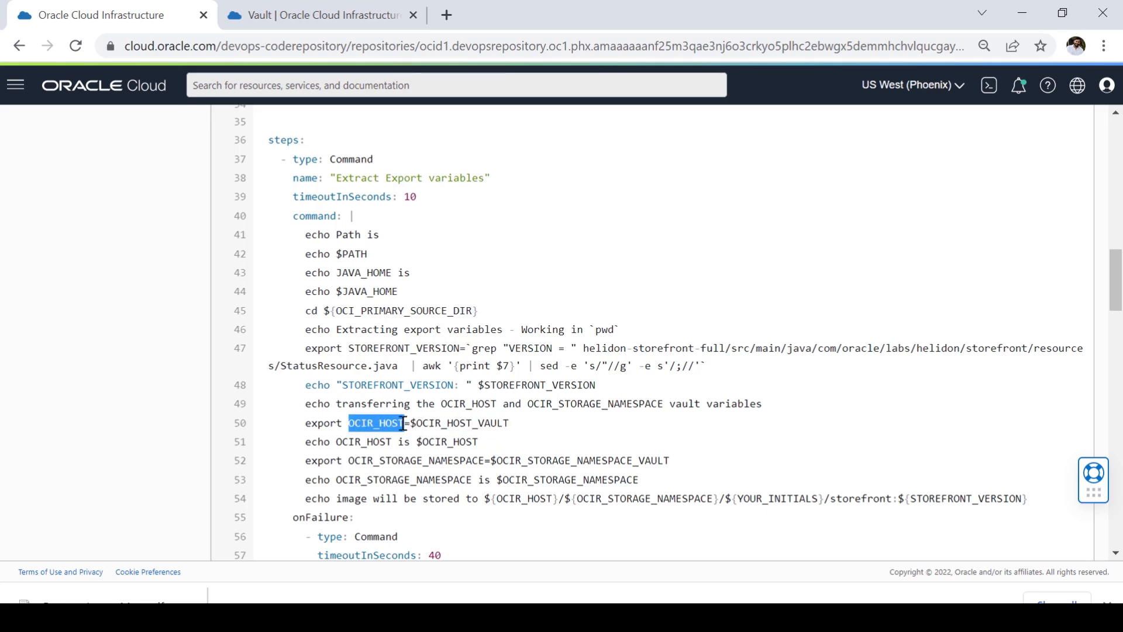
pyautogui.scroll(5, 383, 487)
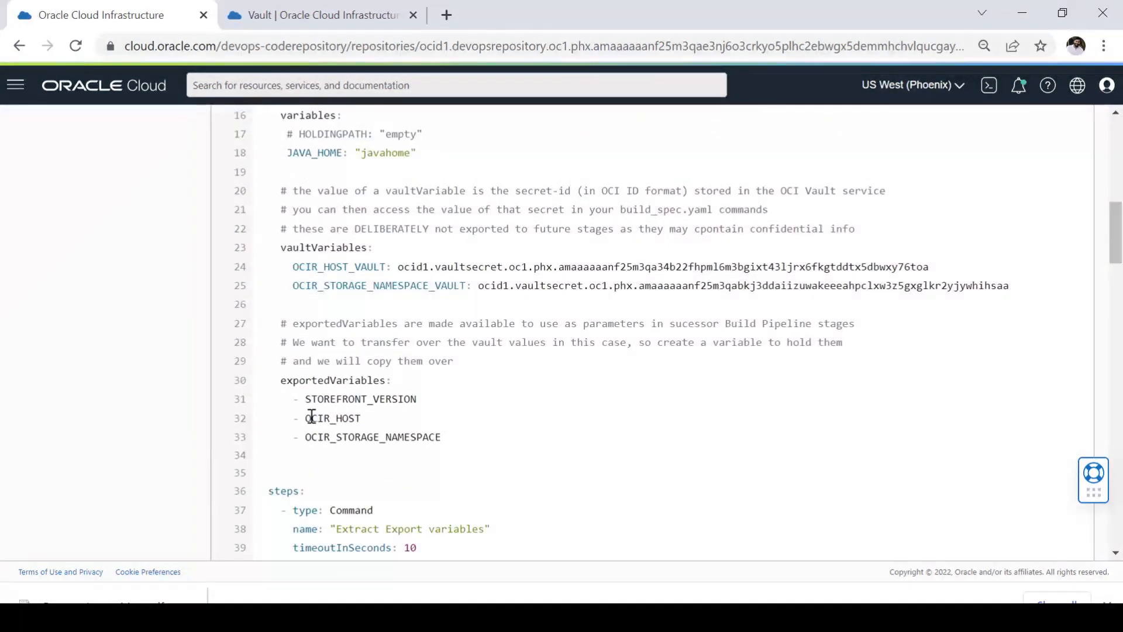
pyautogui.moveTo(306, 418); pyautogui.dragTo(371, 419)
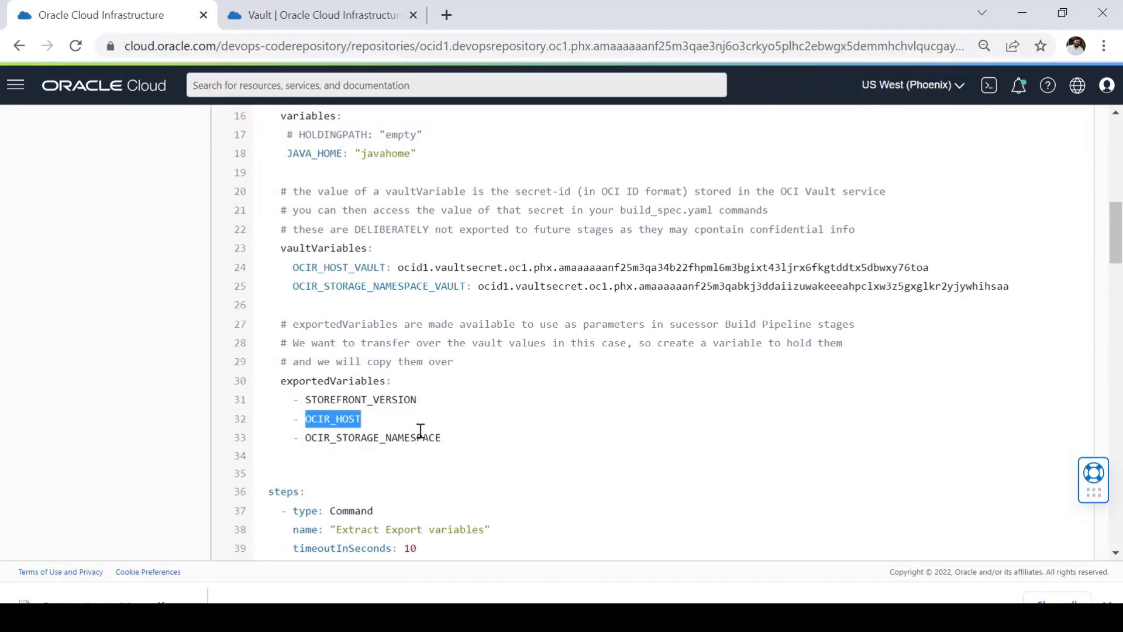
pyautogui.scroll(2, 420, 436)
pyautogui.moveTo(392, 355); pyautogui.dragTo(294, 355)
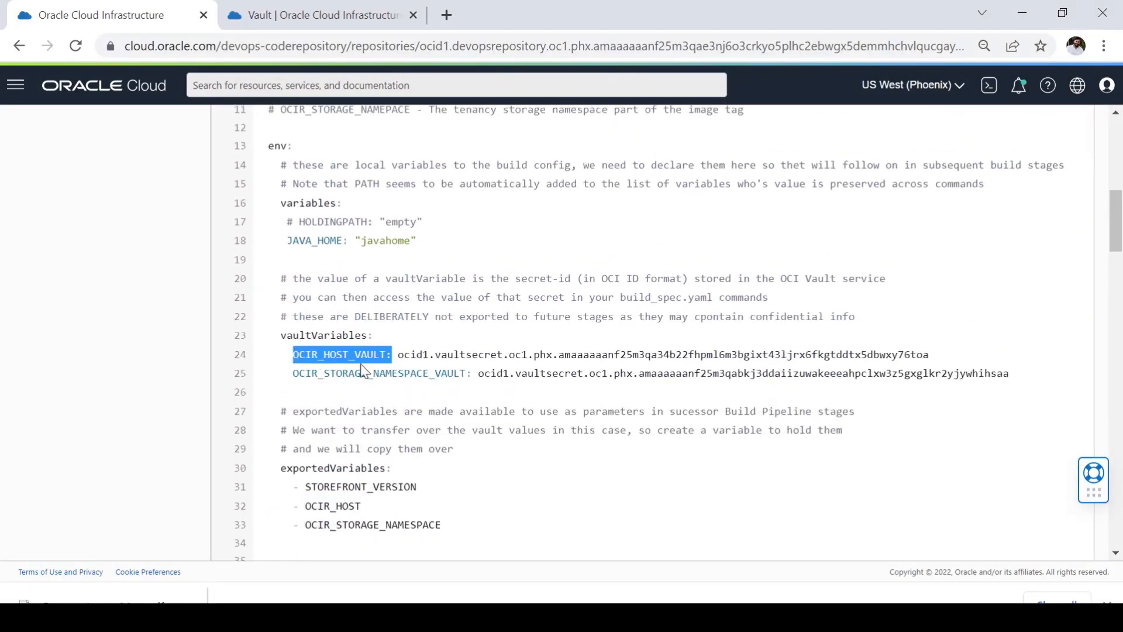
# Step: Examine the image storage path in the line 54 echo command, highlighting its STOREFRONT_VERSION and YOUR_INITIALS variables
pyautogui.scroll(-8, 421, 449)
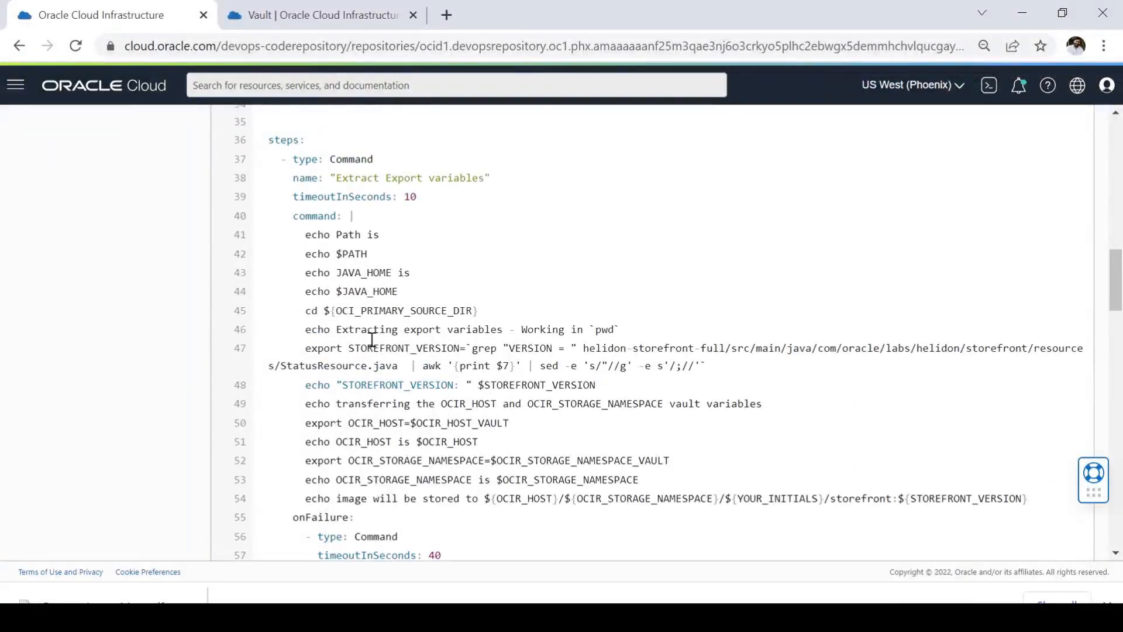
pyautogui.scroll(-2, 416, 468)
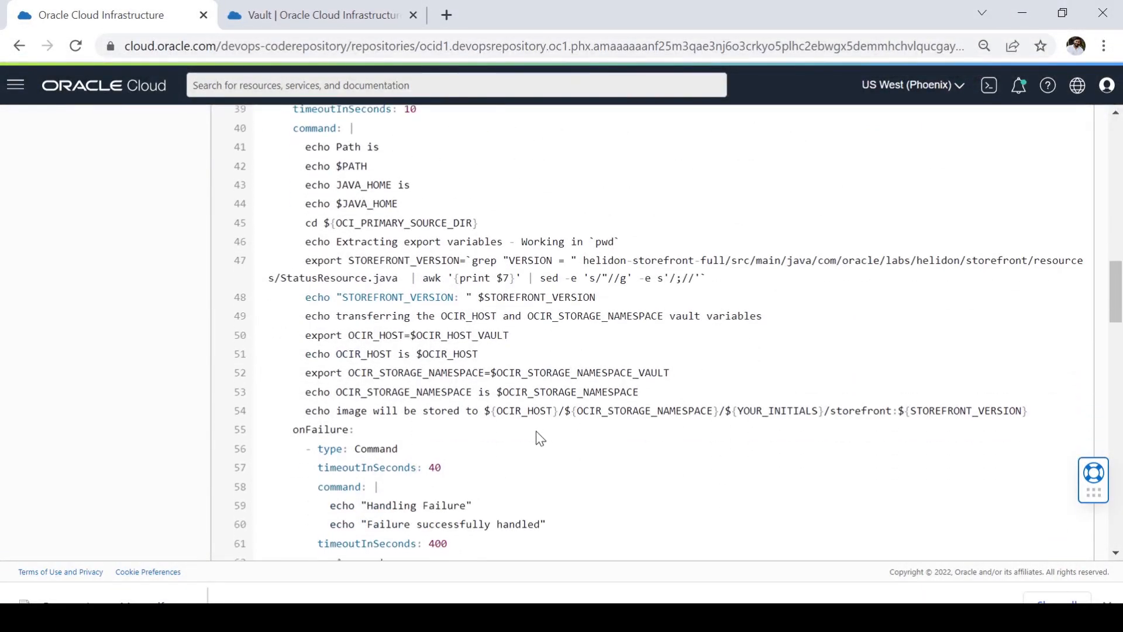
pyautogui.moveTo(482, 413); pyautogui.dragTo(1028, 413)
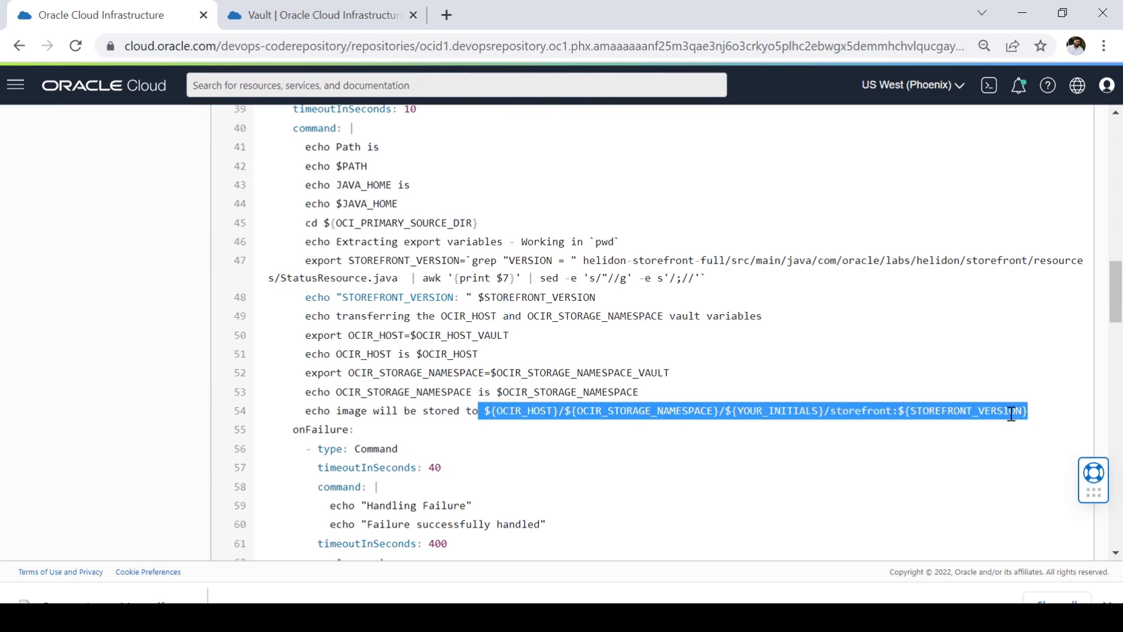
pyautogui.click(782, 444)
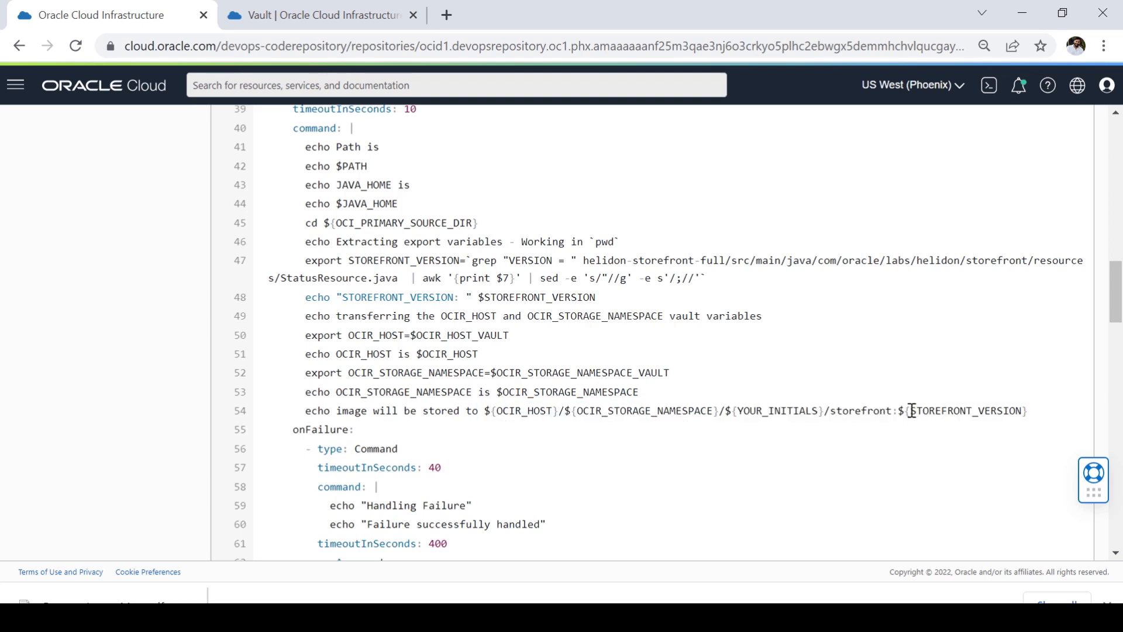
pyautogui.moveTo(912, 412); pyautogui.dragTo(1026, 411)
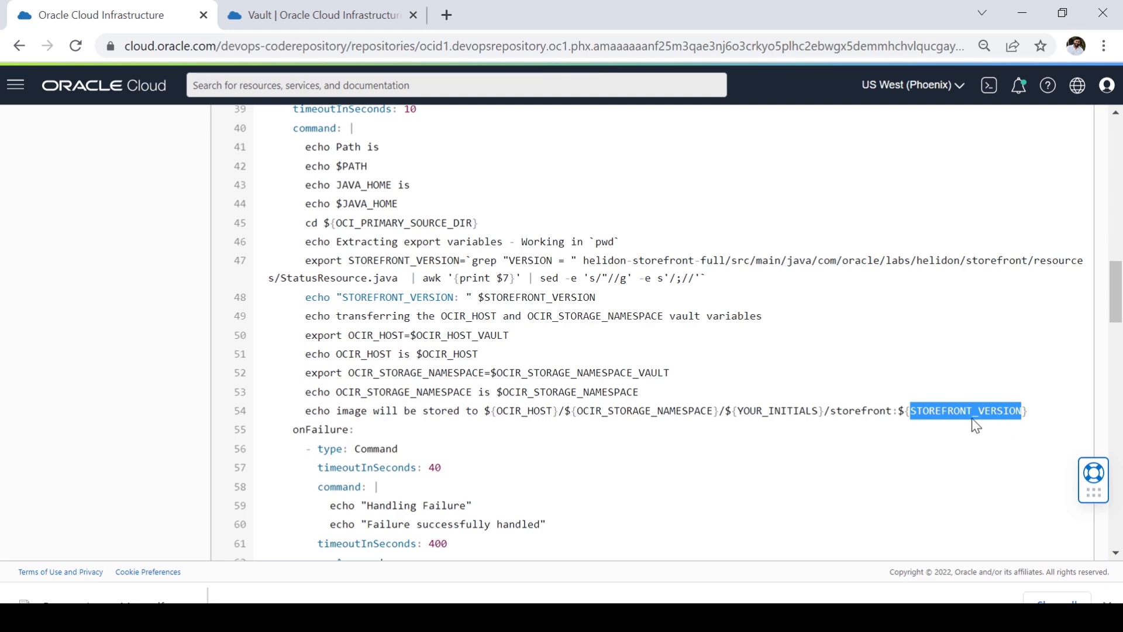
pyautogui.click(971, 433)
pyautogui.moveTo(905, 411); pyautogui.dragTo(1009, 412)
pyautogui.click(866, 474)
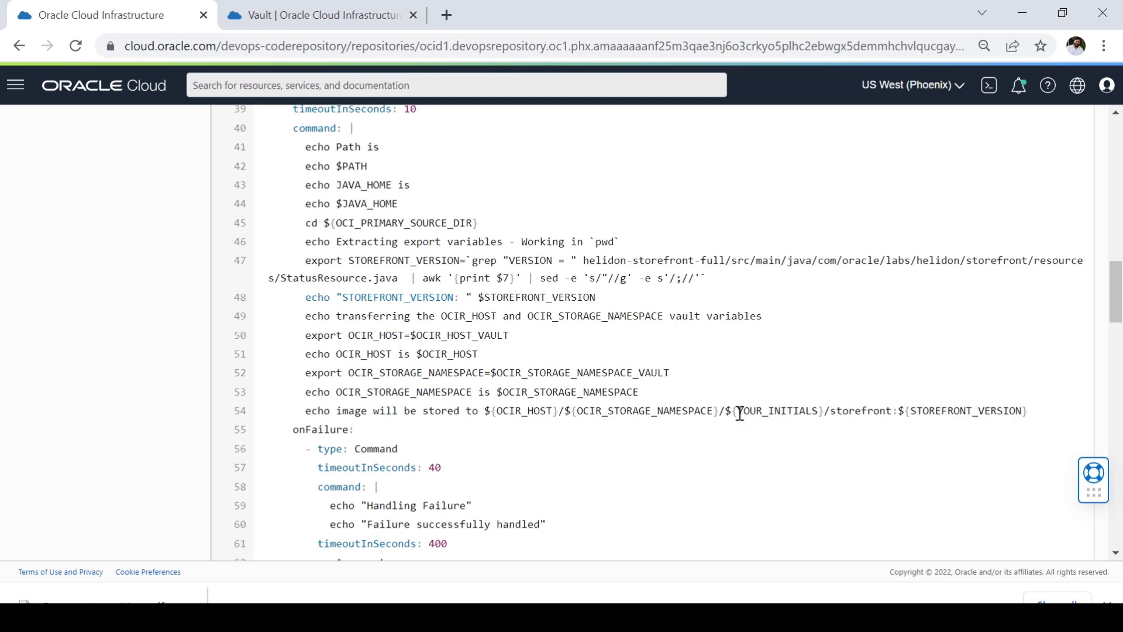
pyautogui.moveTo(739, 412); pyautogui.dragTo(821, 413)
pyautogui.click(815, 491)
pyautogui.moveTo(728, 413); pyautogui.dragTo(820, 417)
pyautogui.click(774, 445)
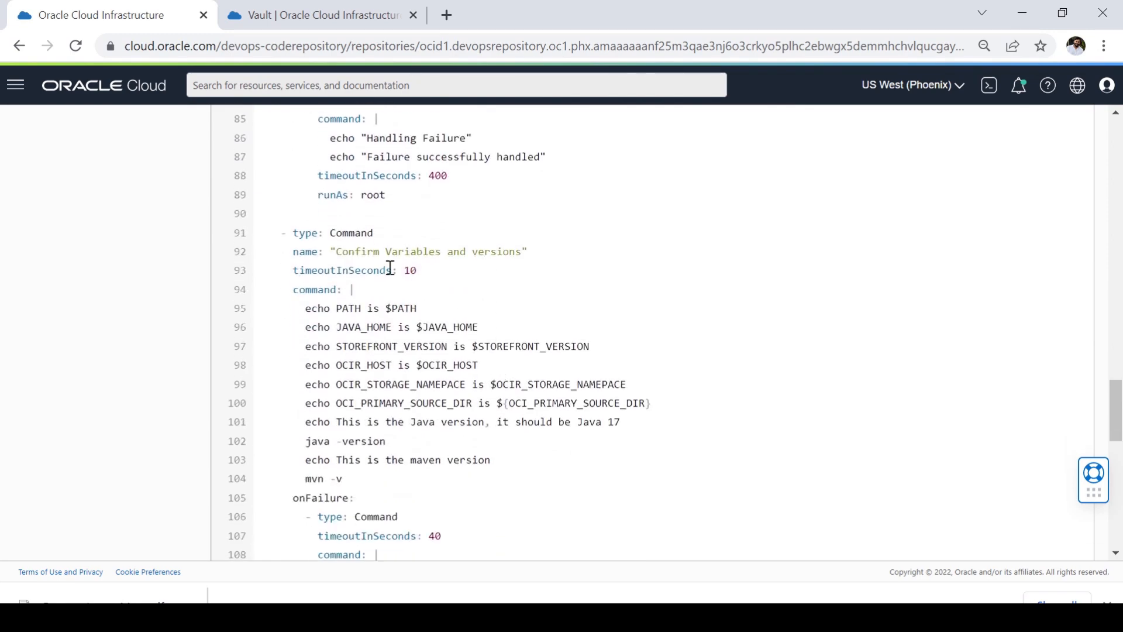
# Step: Review the "Confirm Variables and versions" step and highlight the name of the "Build Source and pack into container image" step
pyautogui.moveTo(793, 268)
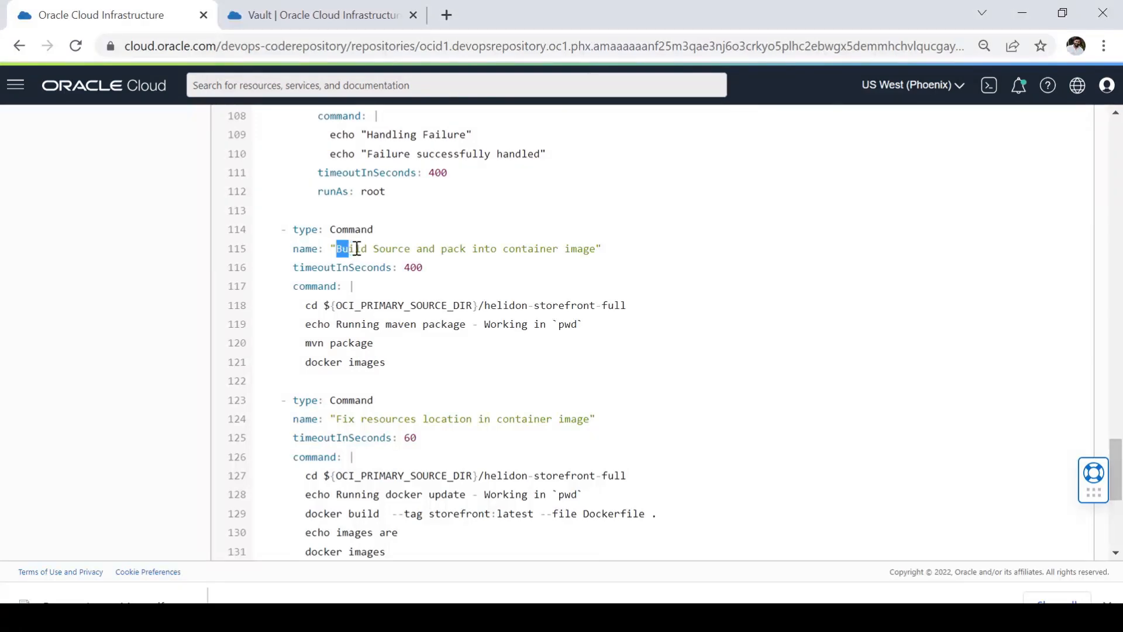
pyautogui.moveTo(357, 250); pyautogui.dragTo(608, 253)
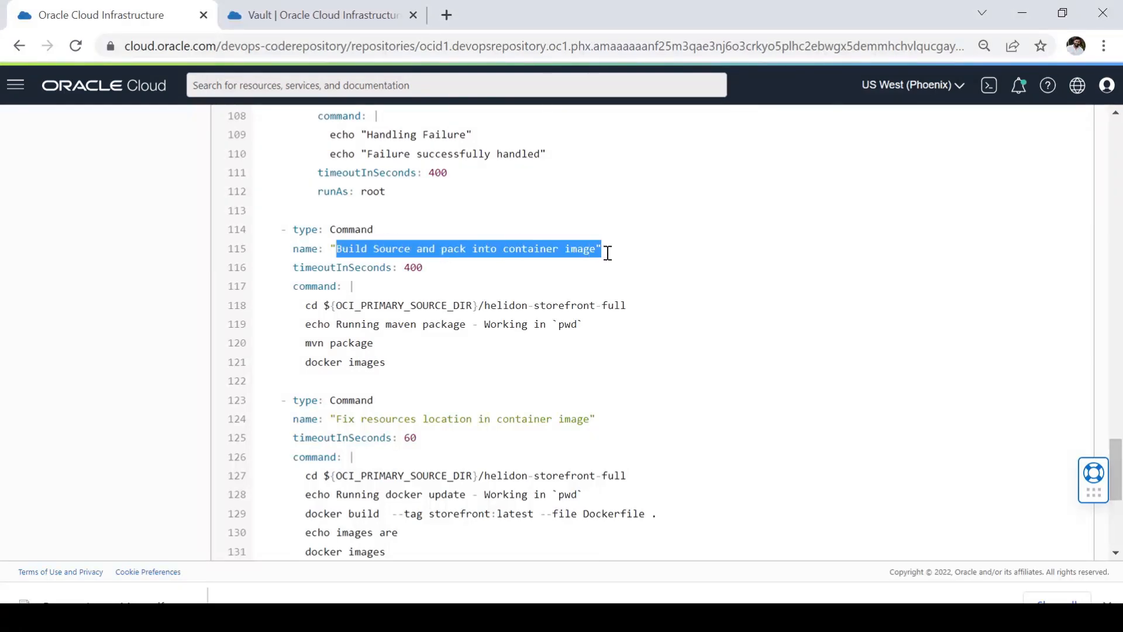
pyautogui.scroll(-1, 471, 363)
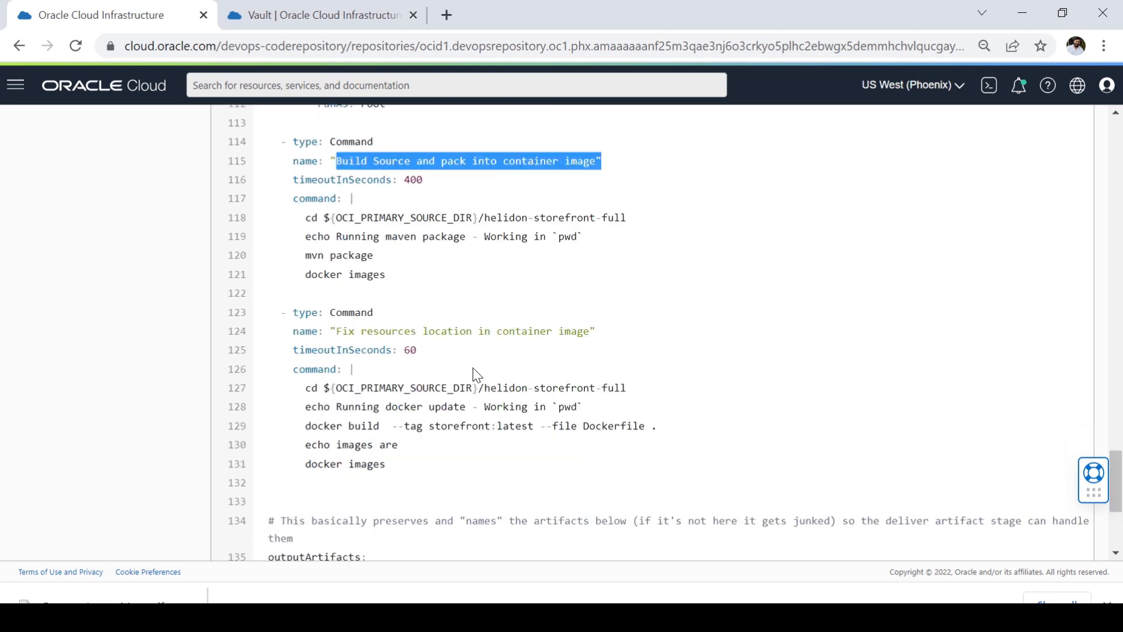
# Step: Examine the outputArtifacts section of build_spec.yaml, highlighting the storefront_container_image entry and the start of the service_yaml entry
pyautogui.scroll(-3, 449, 386)
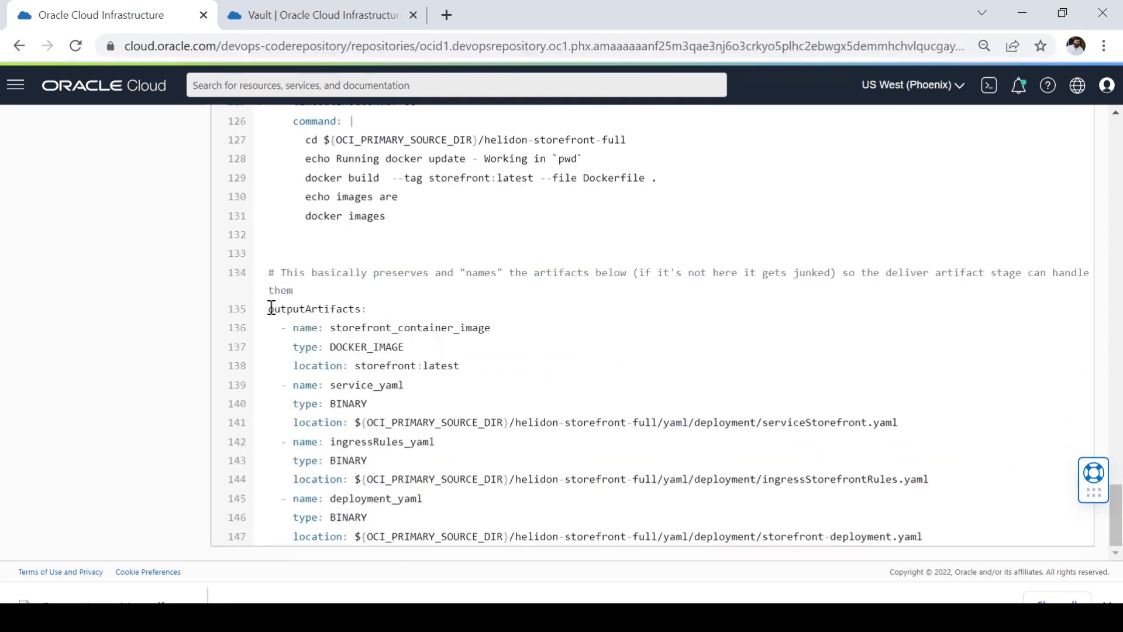
pyautogui.moveTo(269, 309); pyautogui.dragTo(417, 383)
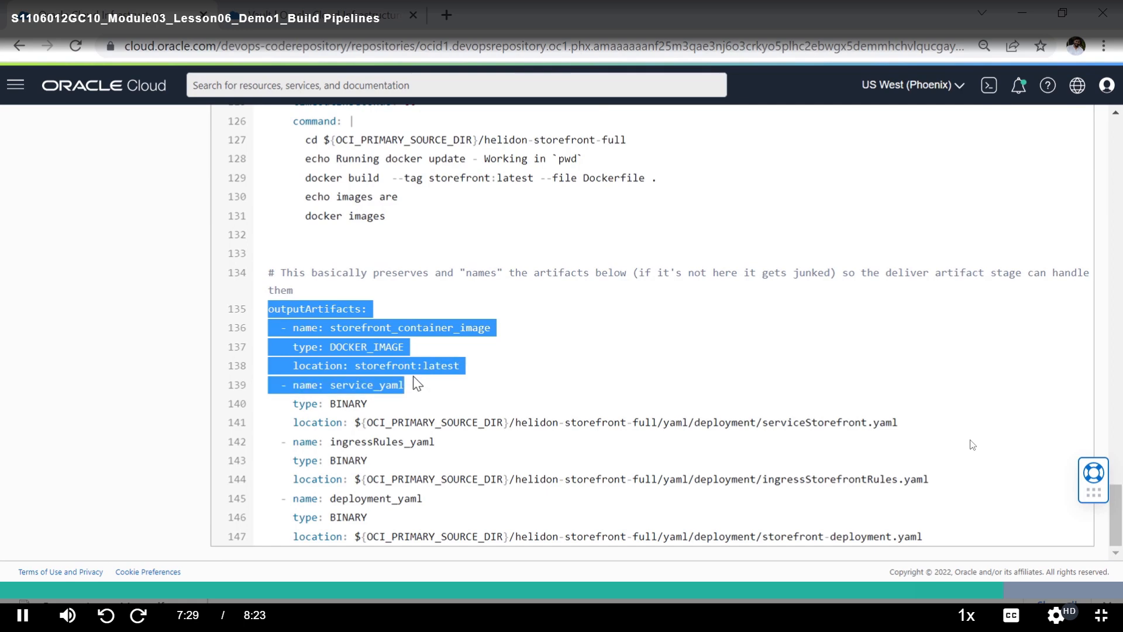
pyautogui.click(421, 380)
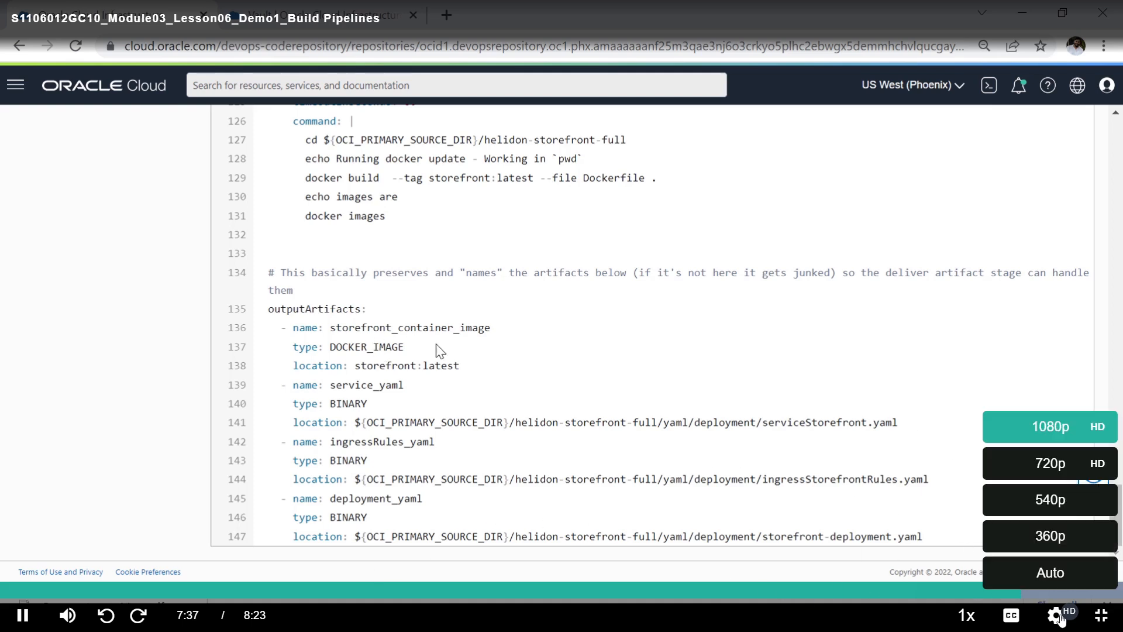
# Step: Leave full screen to check the running recording in OBS, and return to the full-screen lesson video in the browser
pyautogui.click(1100, 624)
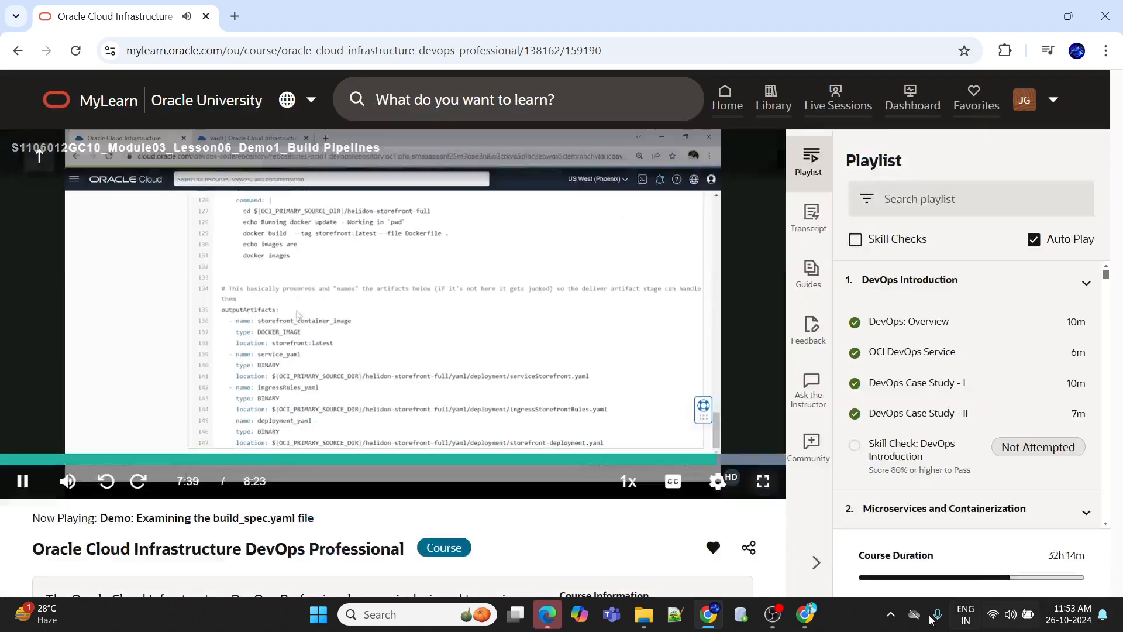
pyautogui.click(773, 616)
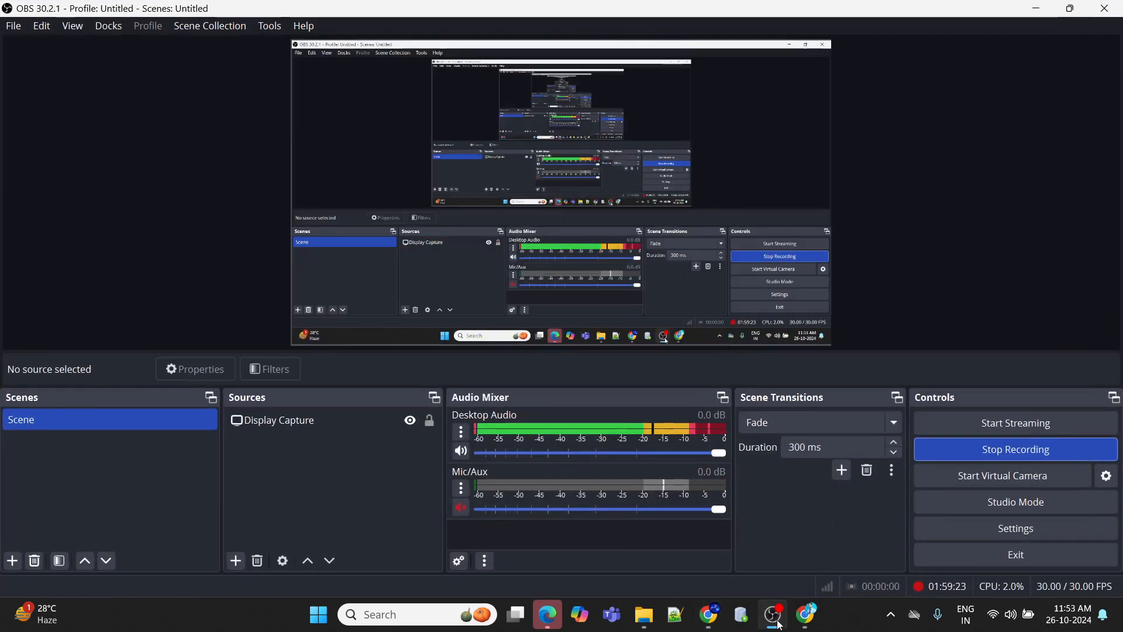
pyautogui.click(773, 615)
pyautogui.moveTo(723, 431)
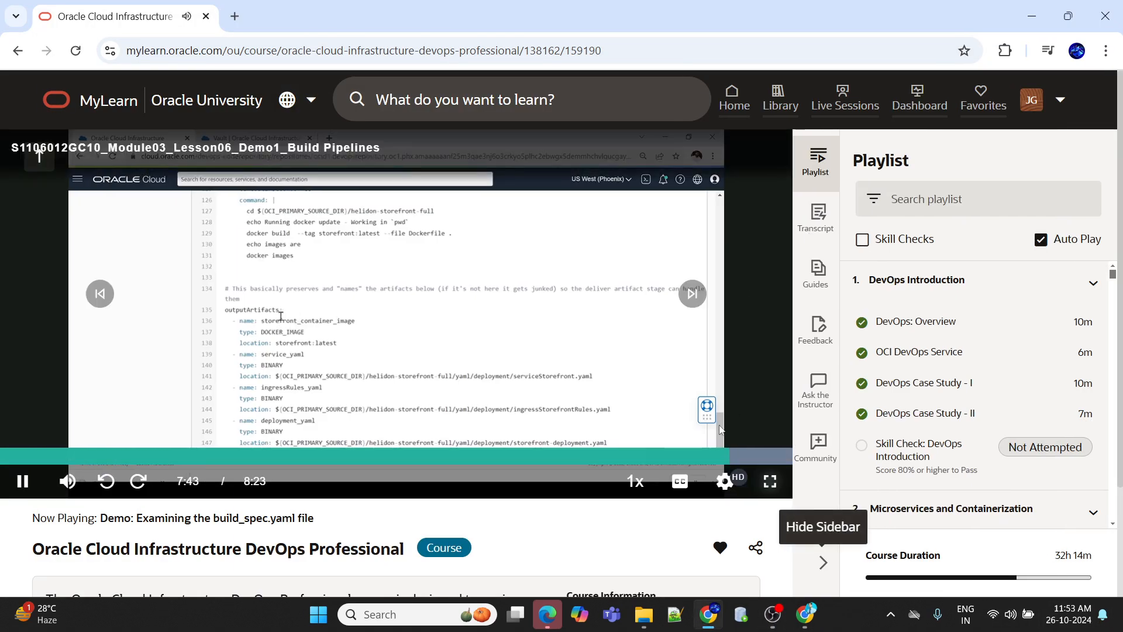
pyautogui.click(771, 482)
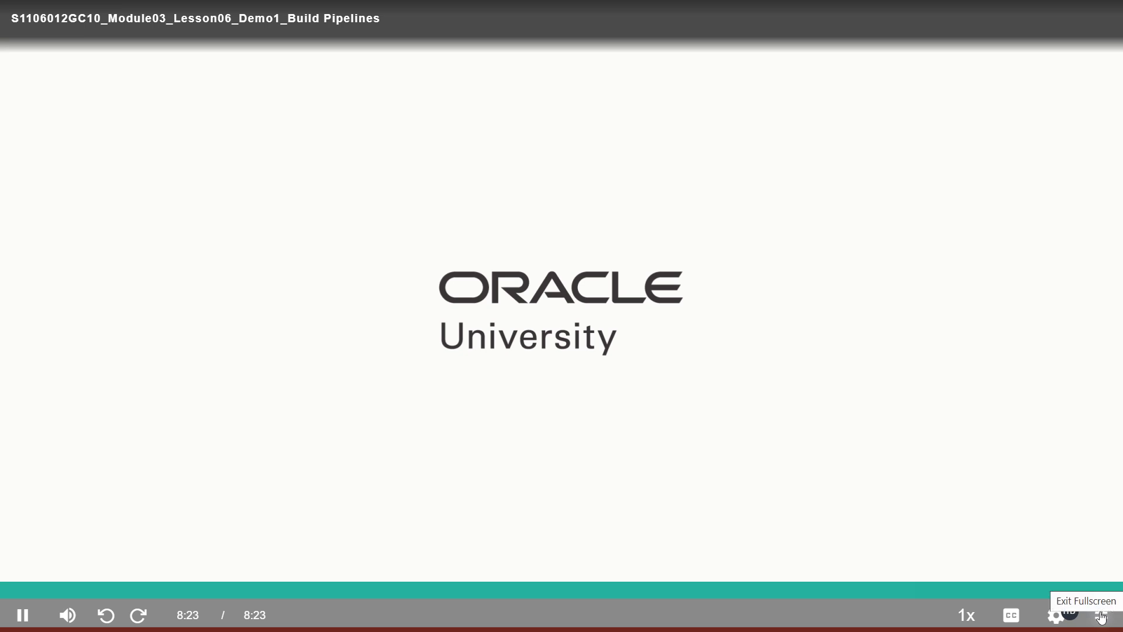
# Step: Move on to the "Demo: Build Pipeline" video and play it in full screen at 1080p quality
pyautogui.click(1101, 617)
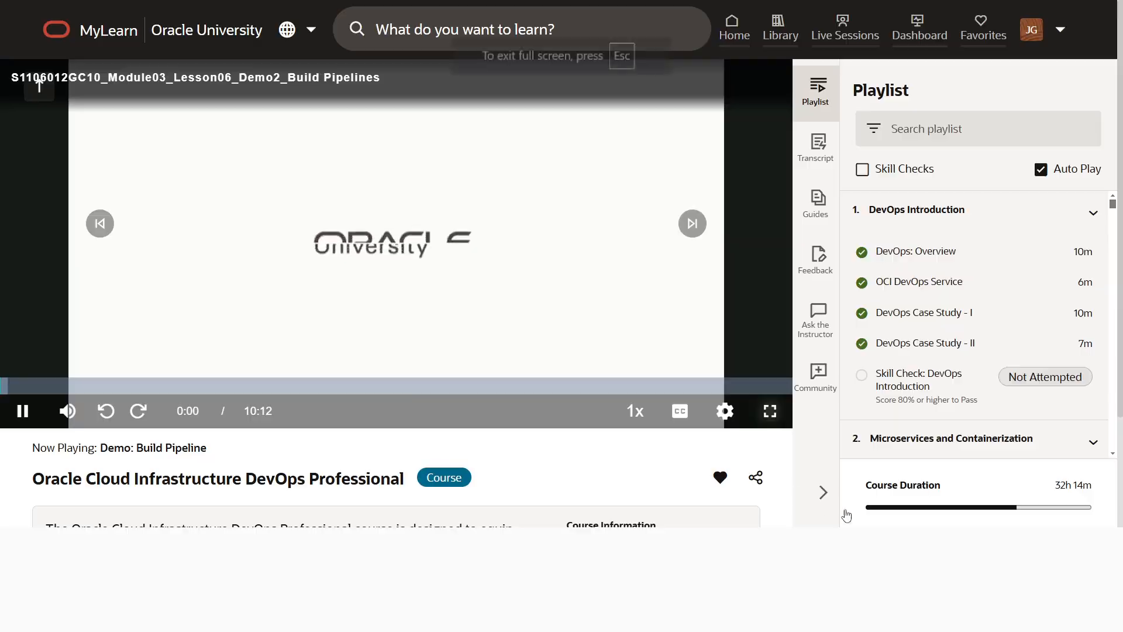
pyautogui.click(770, 481)
pyautogui.click(1053, 615)
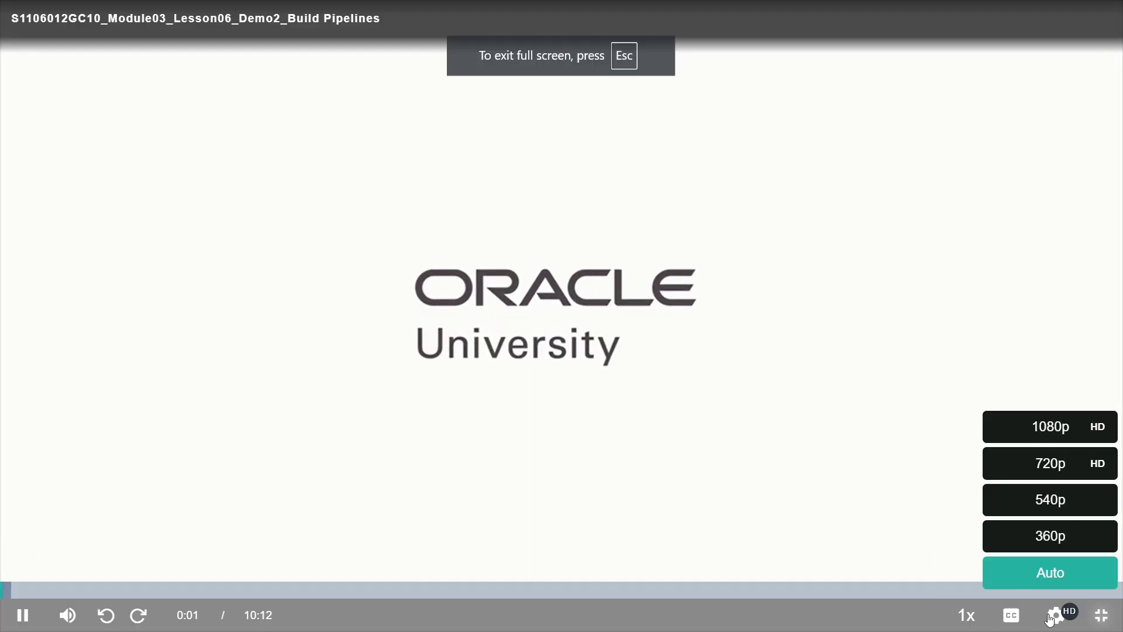
pyautogui.click(1049, 436)
pyautogui.click(1053, 616)
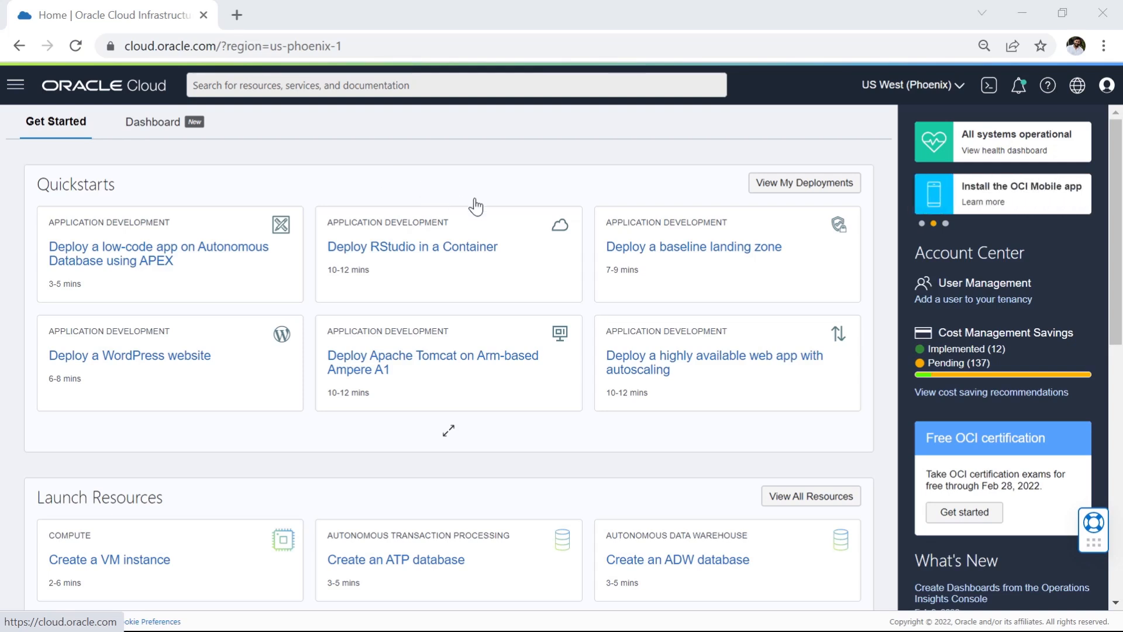
# Step: Go to the DevOps projects under Developer Services and open mmDevOpsProject
pyautogui.click(17, 88)
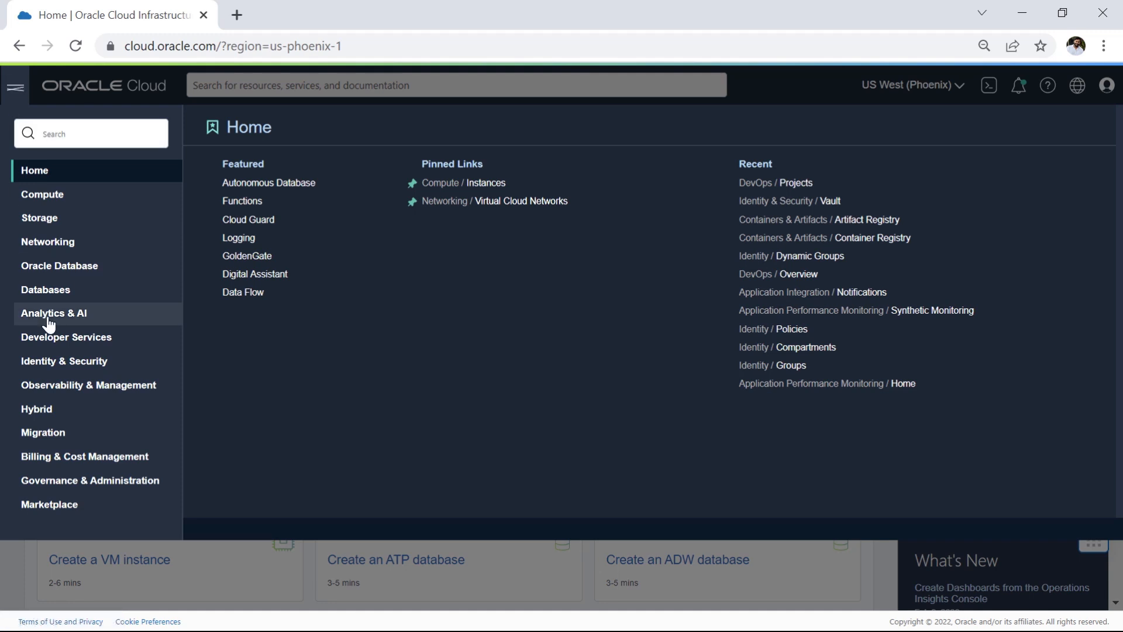
pyautogui.click(74, 339)
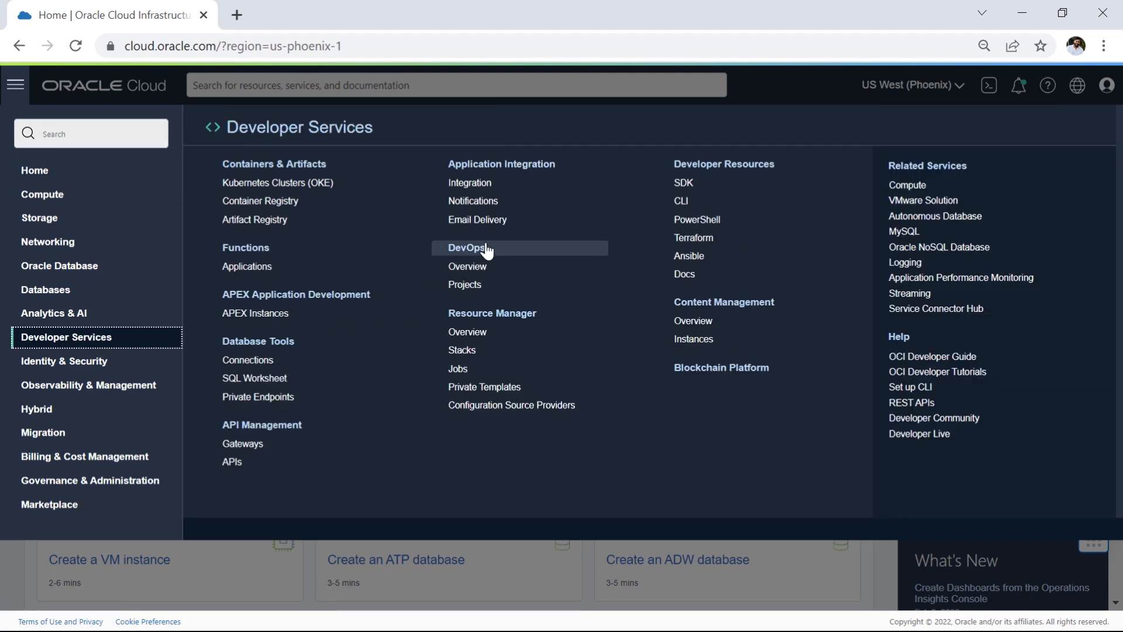
pyautogui.click(467, 287)
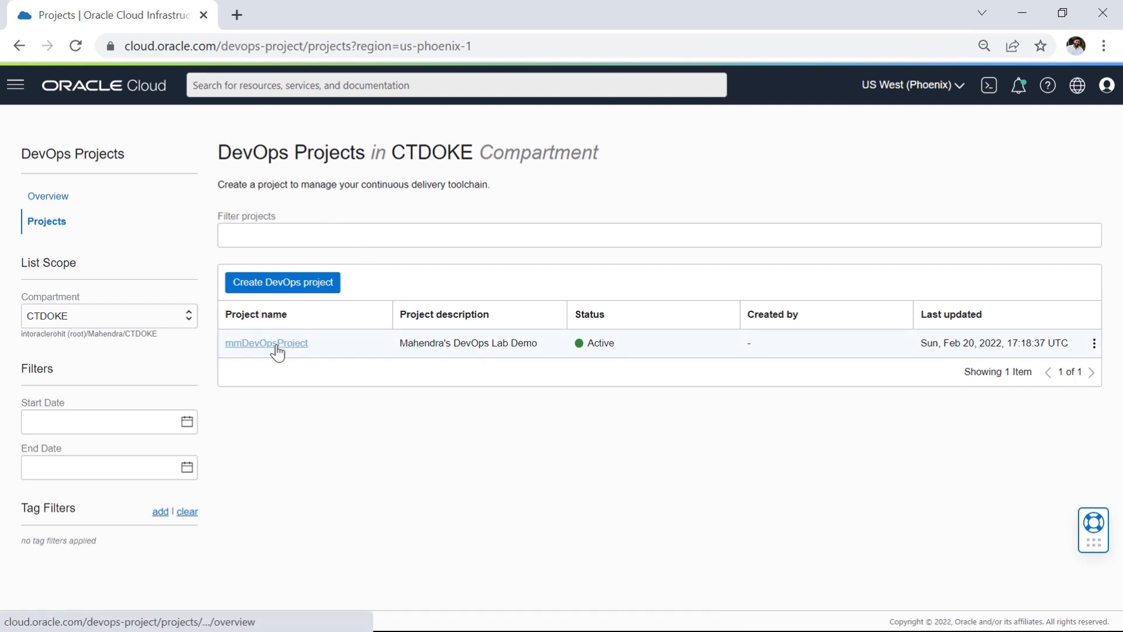
pyautogui.click(285, 349)
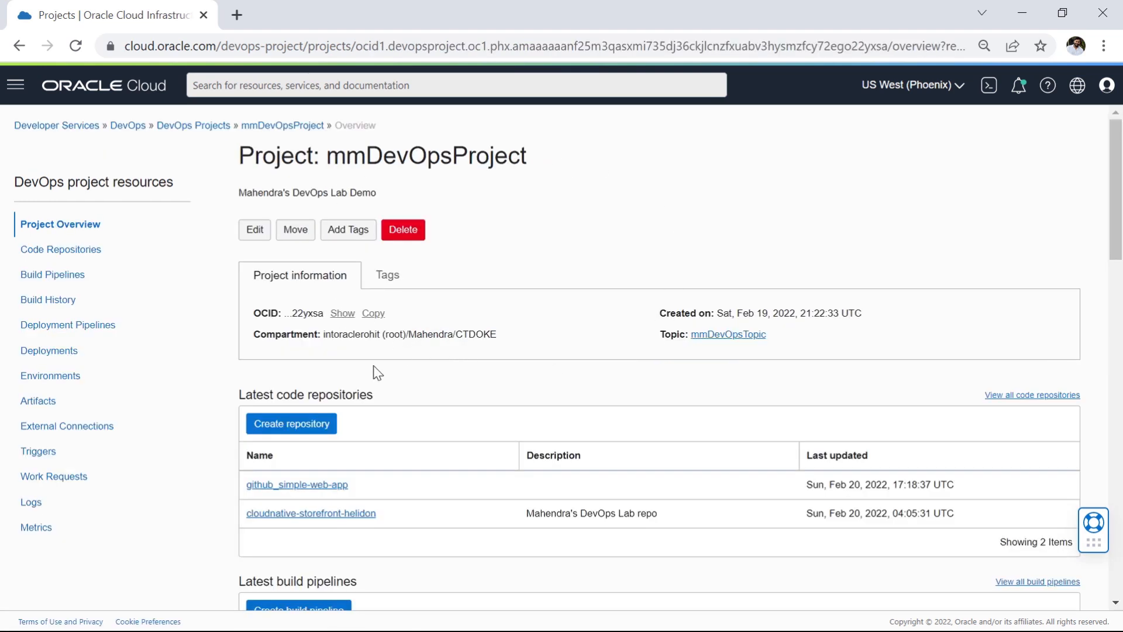
# Step: Review the project overview's code repositories, build and deployment pipelines, environments, artifacts and external connections
pyautogui.scroll(-2, 479, 401)
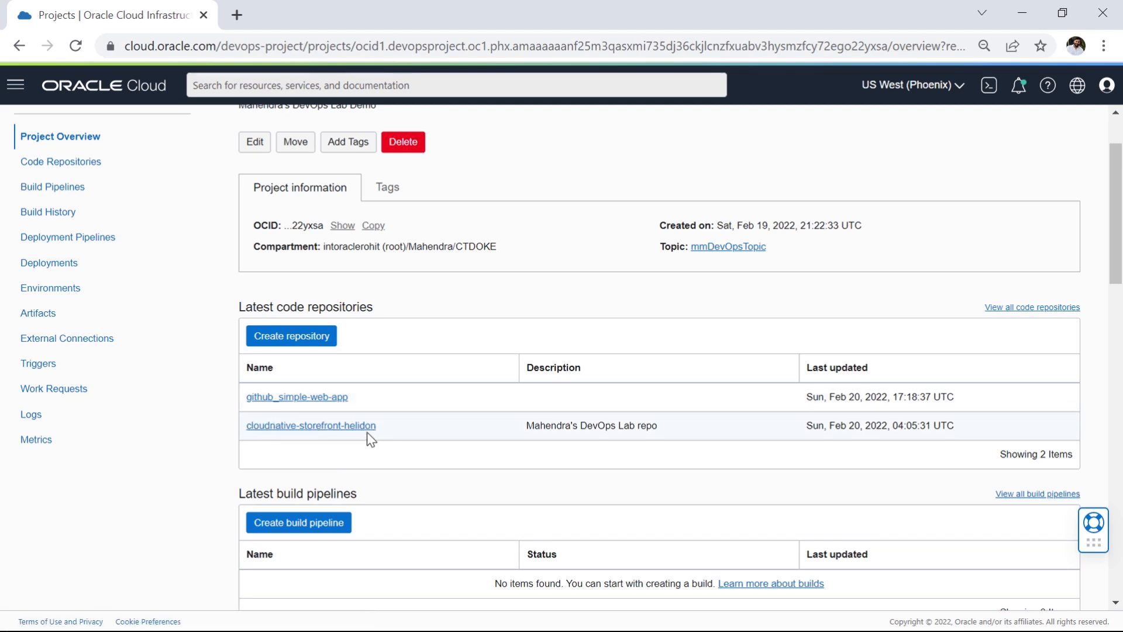
pyautogui.scroll(-3, 370, 439)
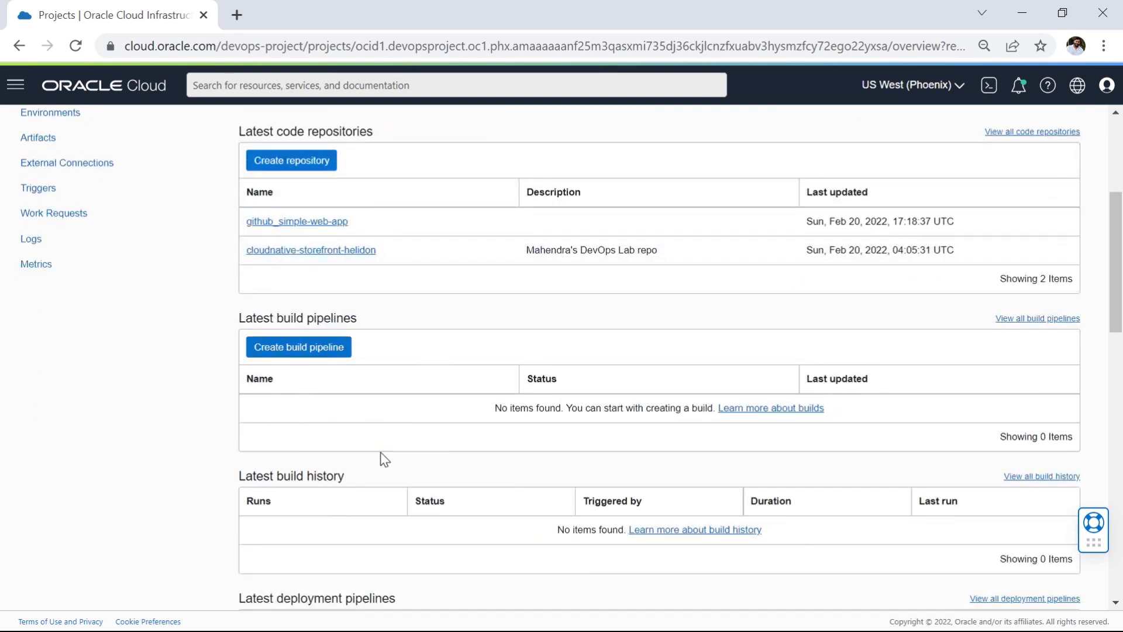
pyautogui.scroll(-3, 363, 520)
pyautogui.scroll(-3, 366, 472)
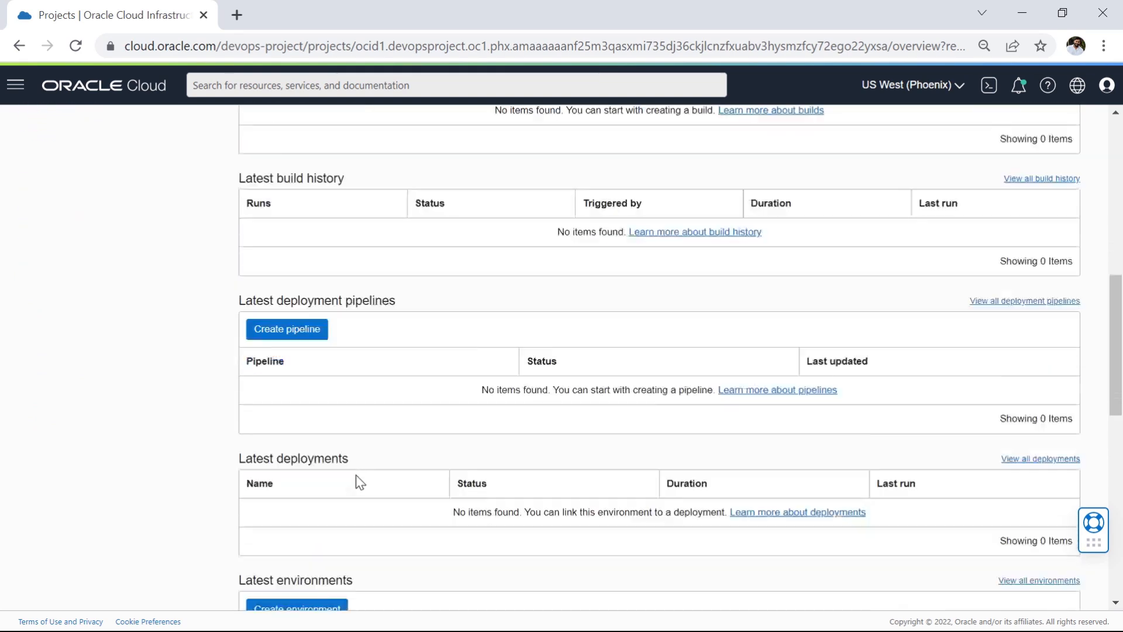
pyautogui.scroll(-4, 336, 412)
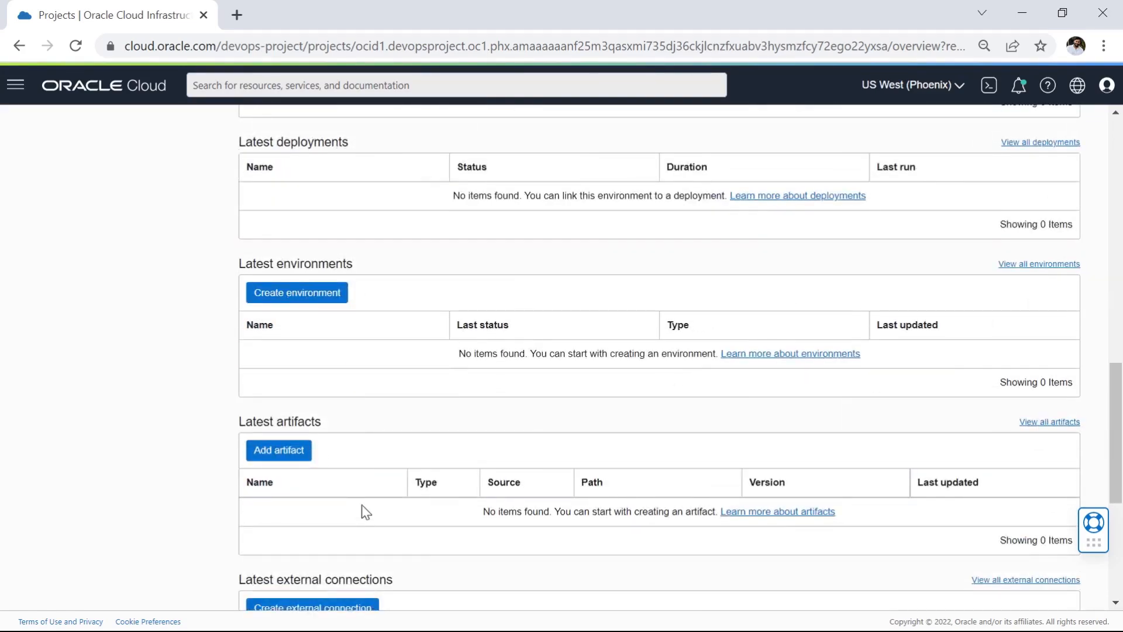
pyautogui.scroll(-3, 419, 495)
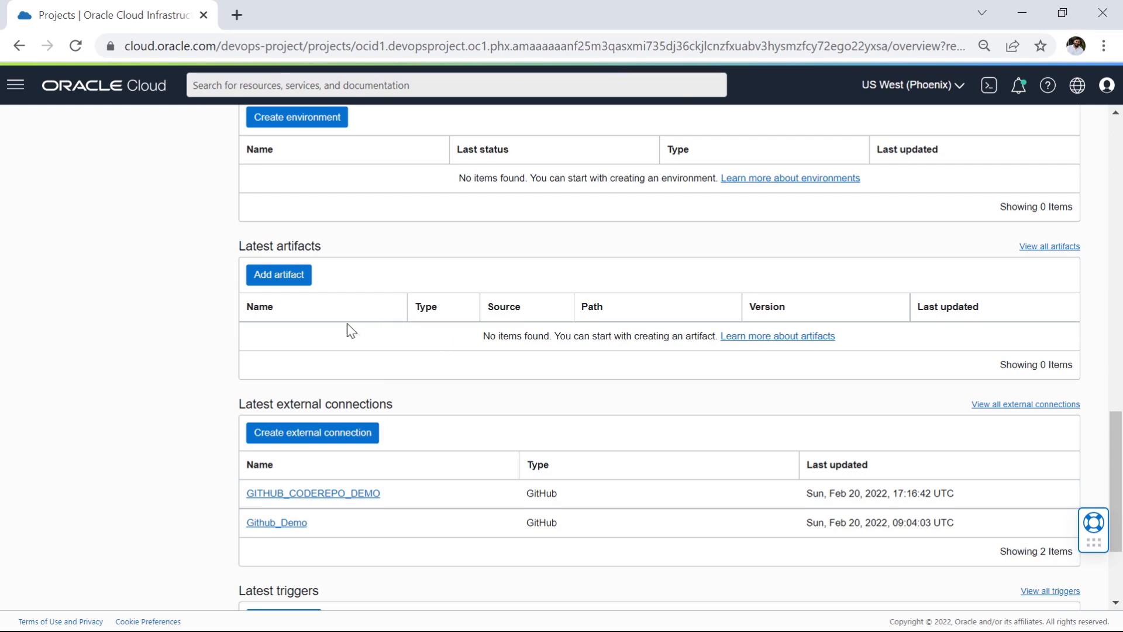
pyautogui.scroll(7, 269, 351)
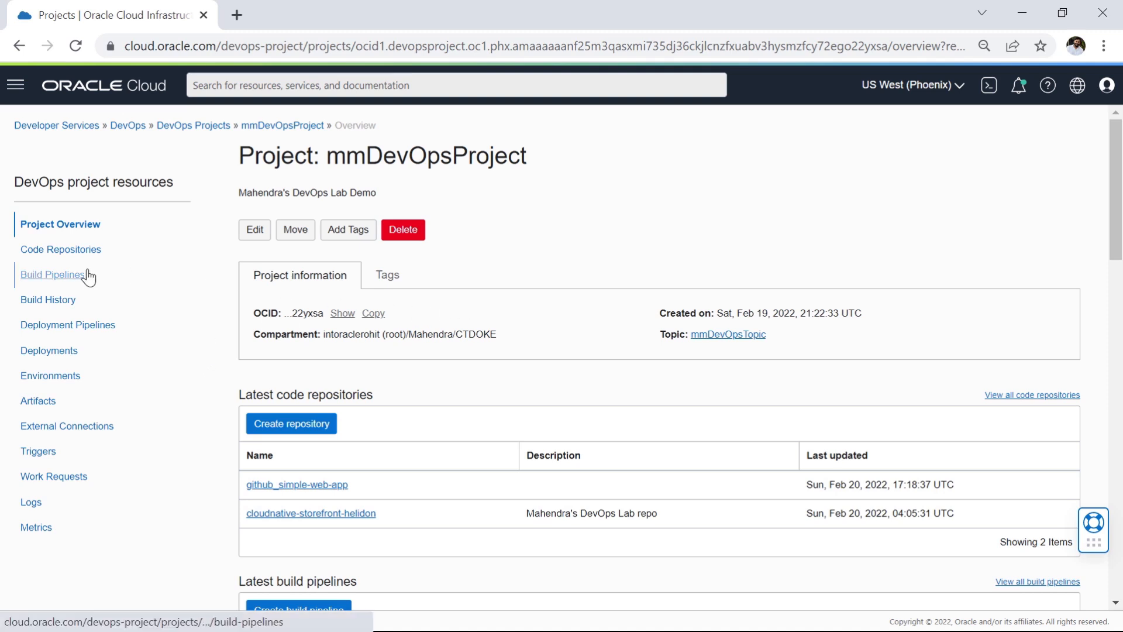
# Step: Create a build pipeline named BuildStorefront in the project with the description "Builds the storefront service."
pyautogui.click(45, 276)
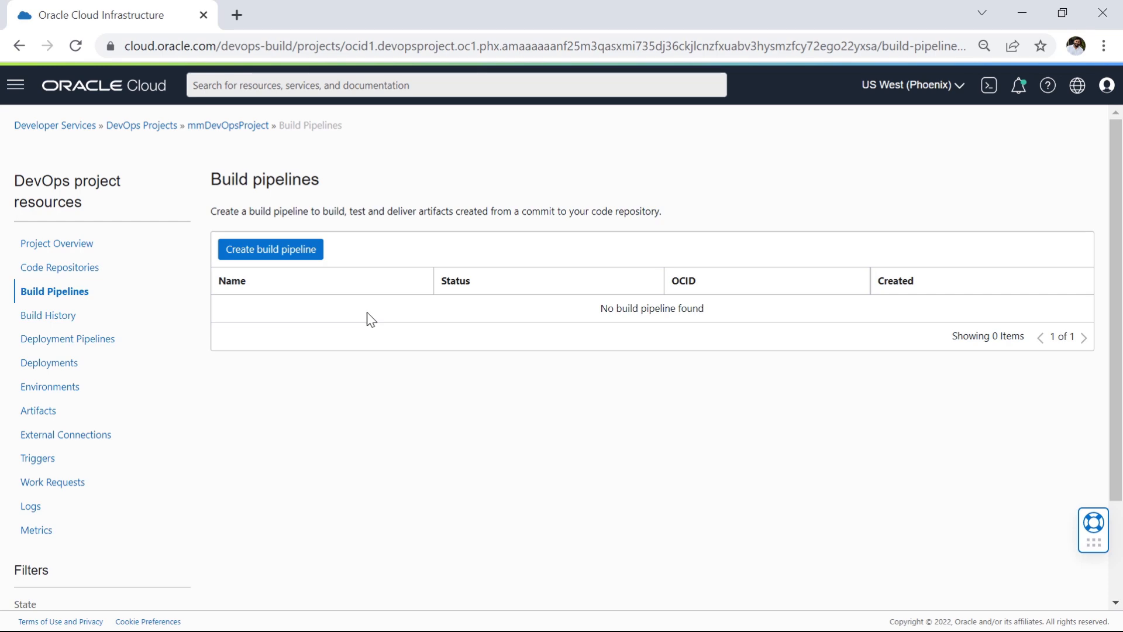
pyautogui.click(280, 255)
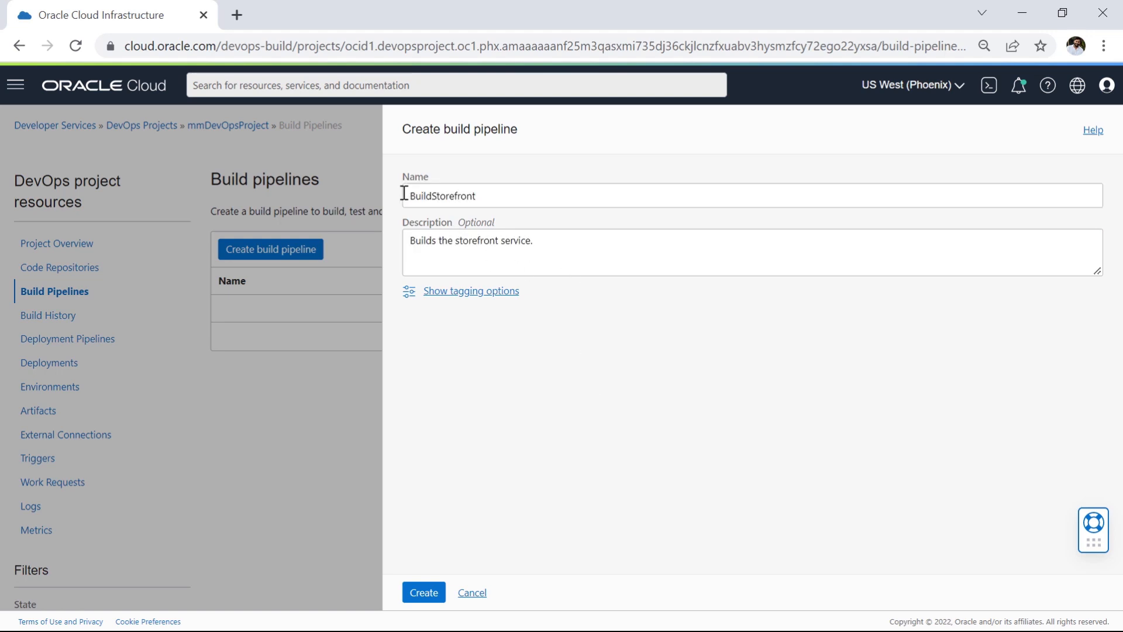
pyautogui.moveTo(404, 193); pyautogui.dragTo(476, 198)
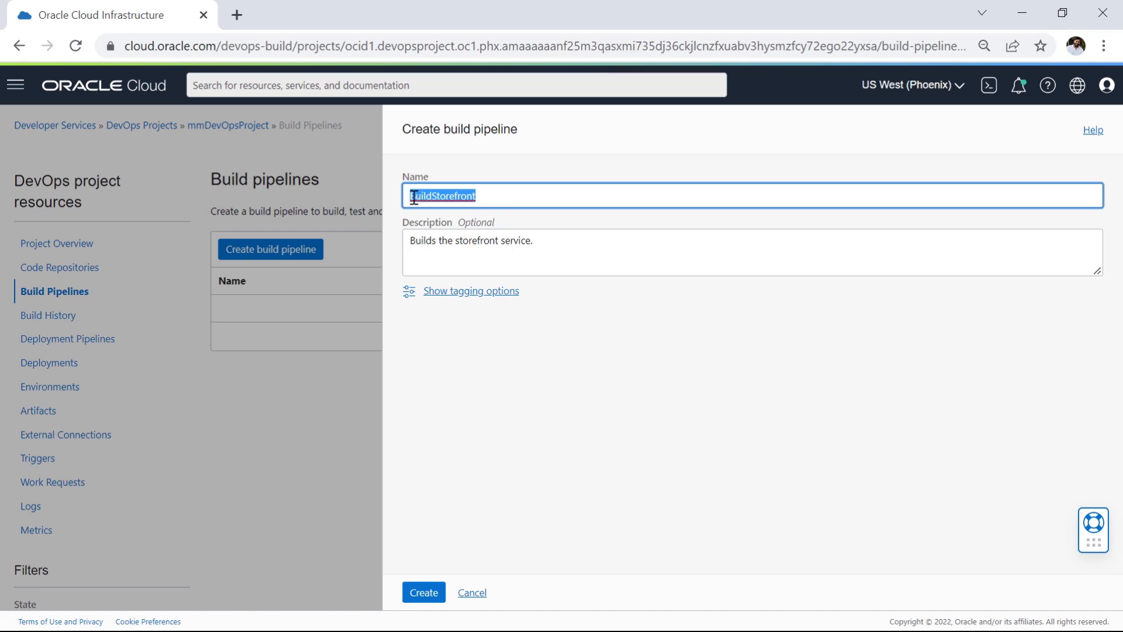
pyautogui.moveTo(409, 240); pyautogui.dragTo(556, 238)
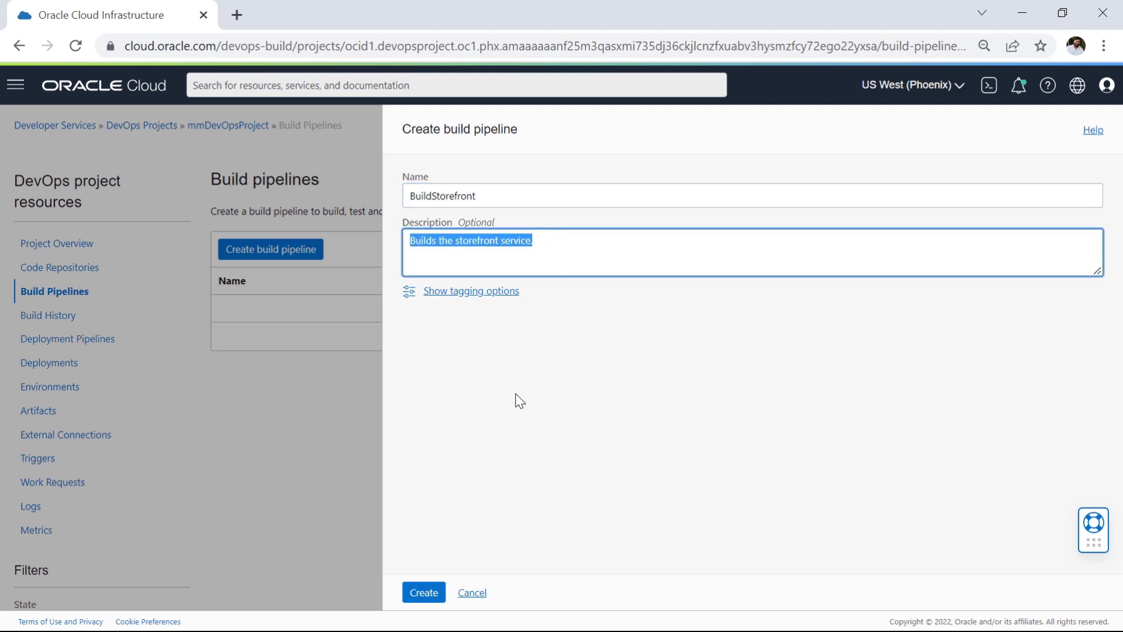
pyautogui.click(423, 592)
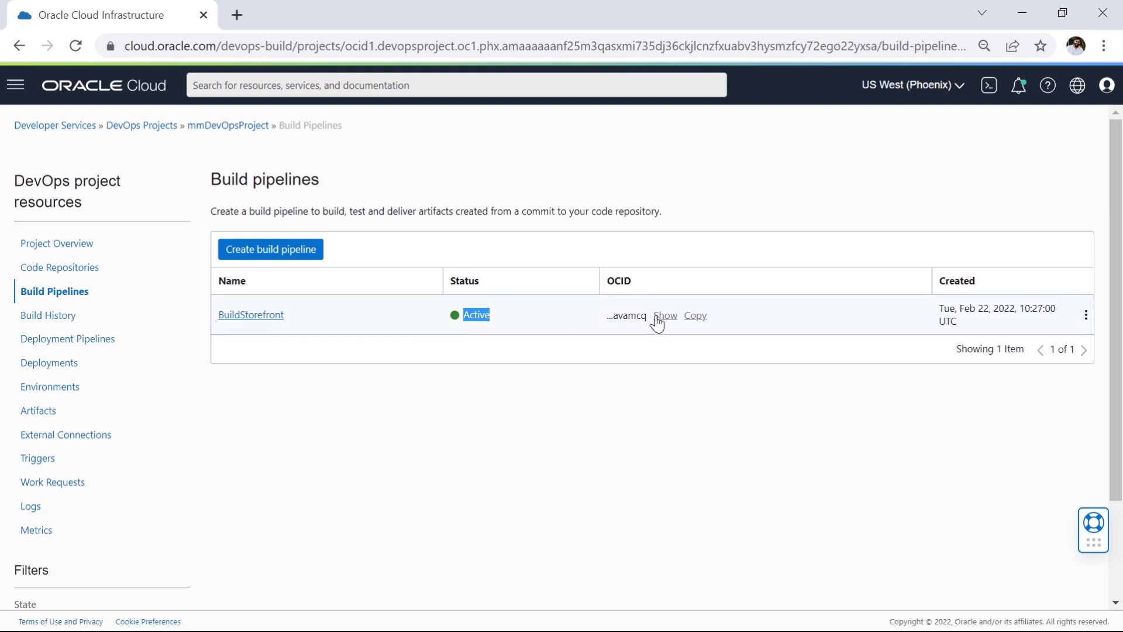
# Step: Inspect the BuildStorefront pipeline's full OCID, hide it again, and view the actions available for the pipeline
pyautogui.moveTo(608, 280); pyautogui.dragTo(643, 288)
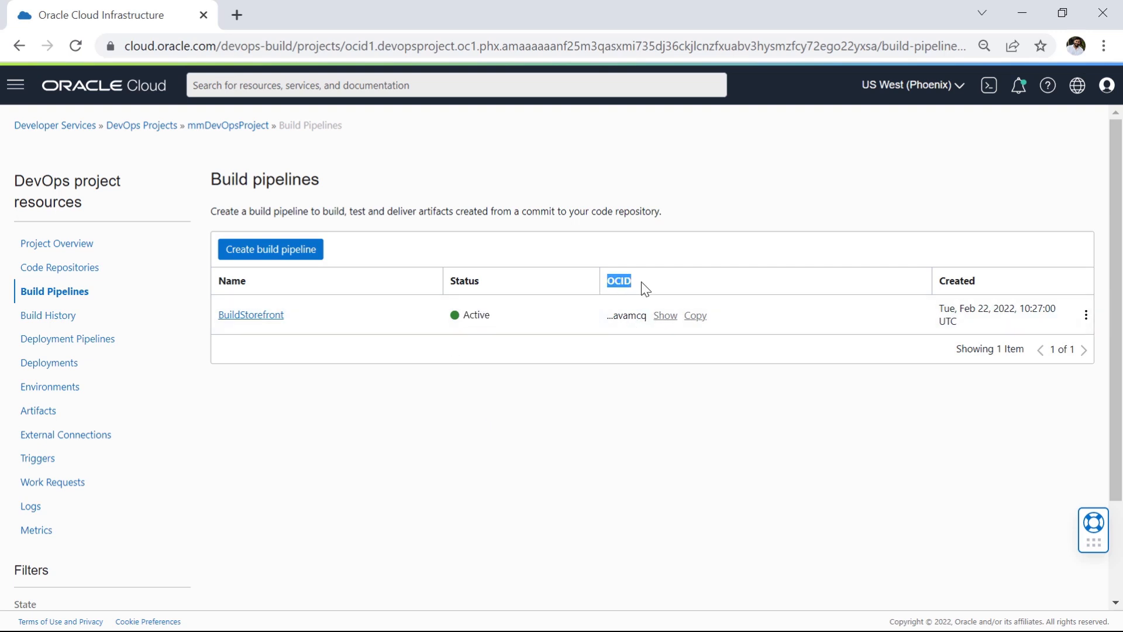
pyautogui.click(665, 316)
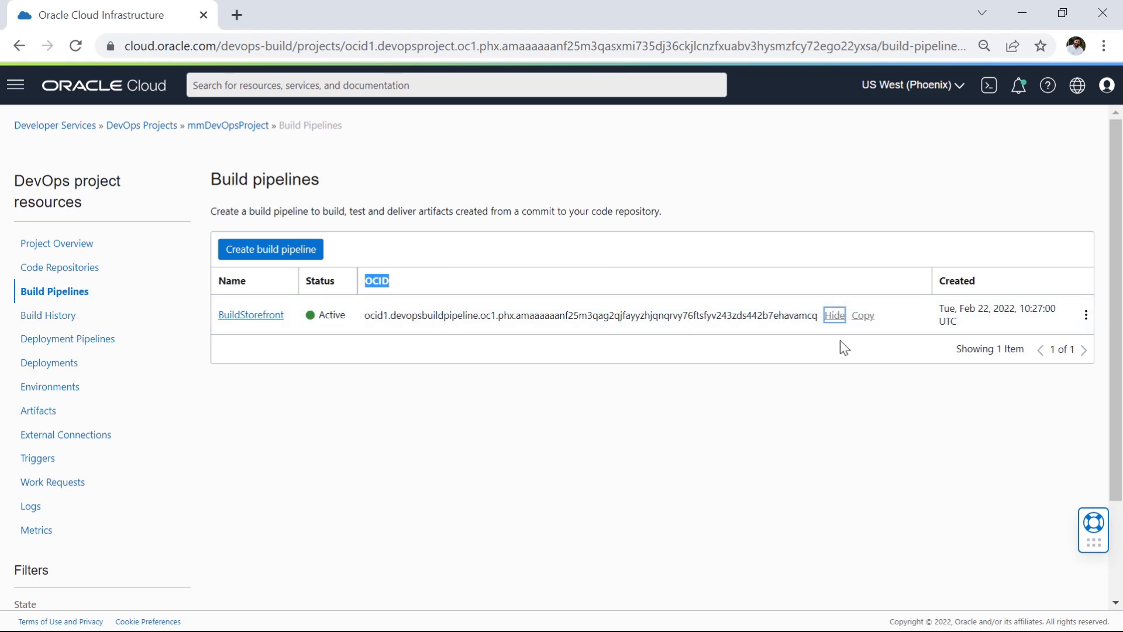
pyautogui.click(836, 316)
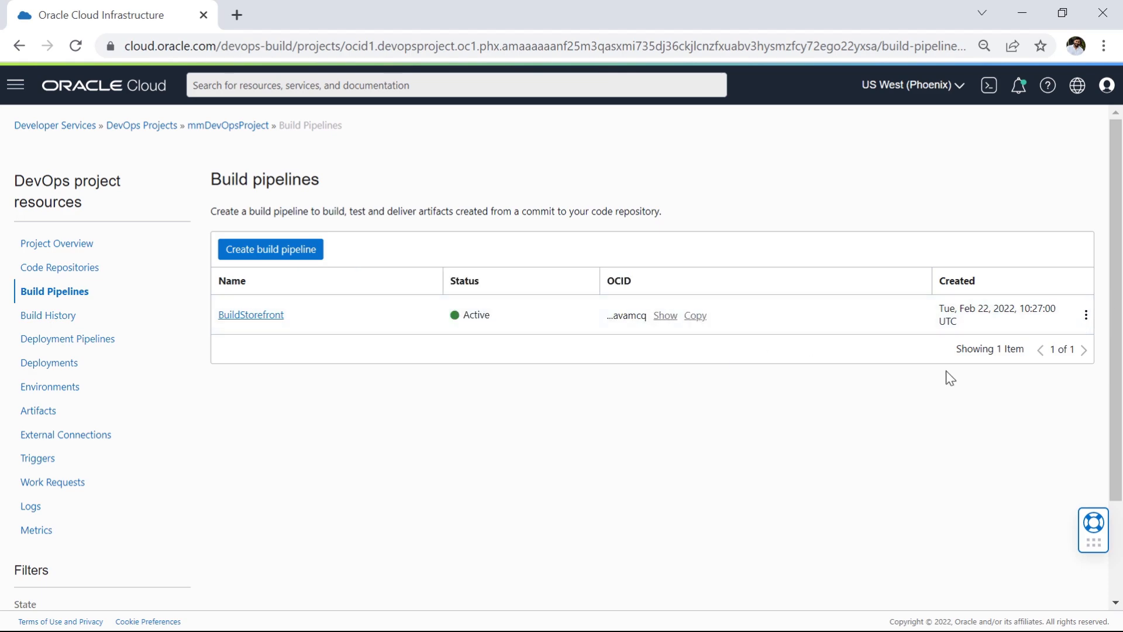
pyautogui.click(1086, 316)
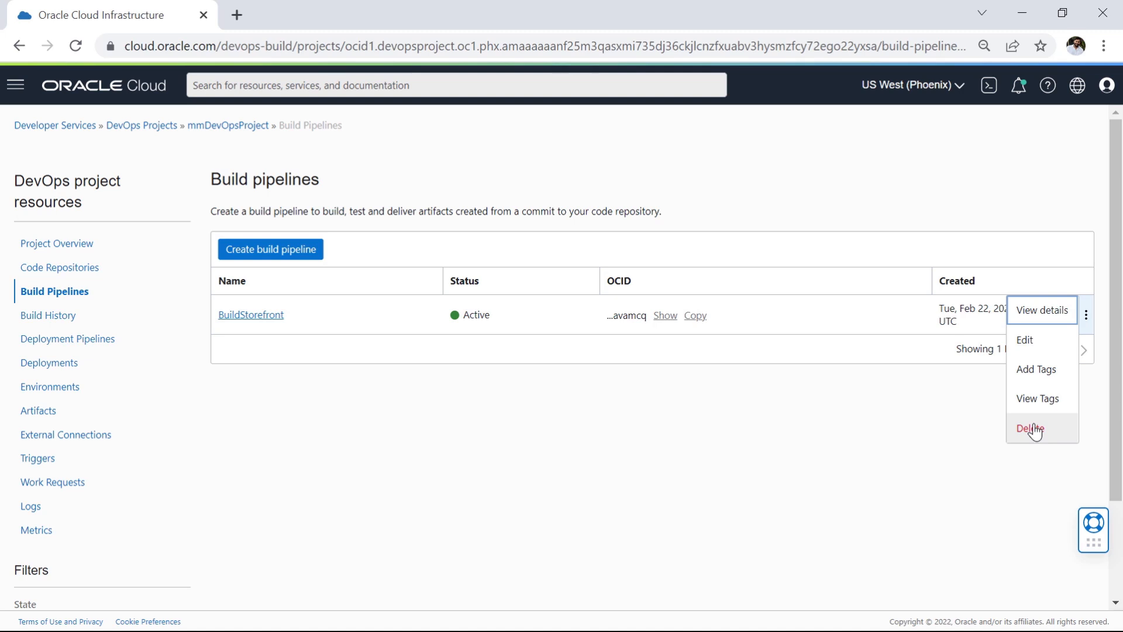
pyautogui.click(364, 286)
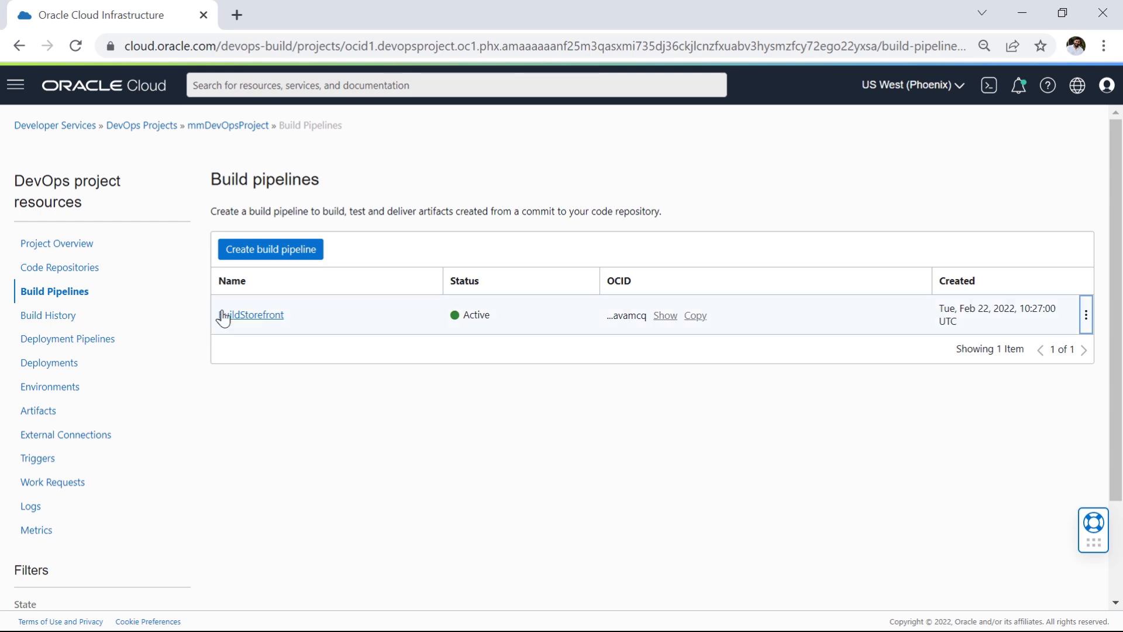
# Step: In the BuildStorefront pipeline, begin a Managed Build stage named BuildStorefront with the description "Builds the storefront."
pyautogui.click(255, 320)
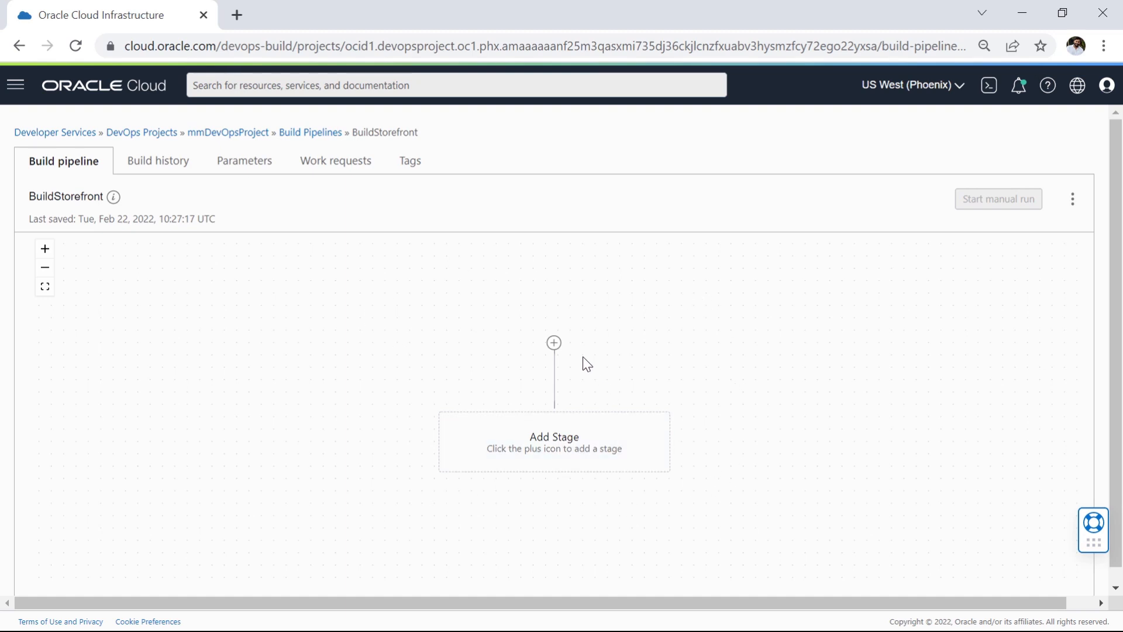
pyautogui.click(555, 343)
pyautogui.click(589, 372)
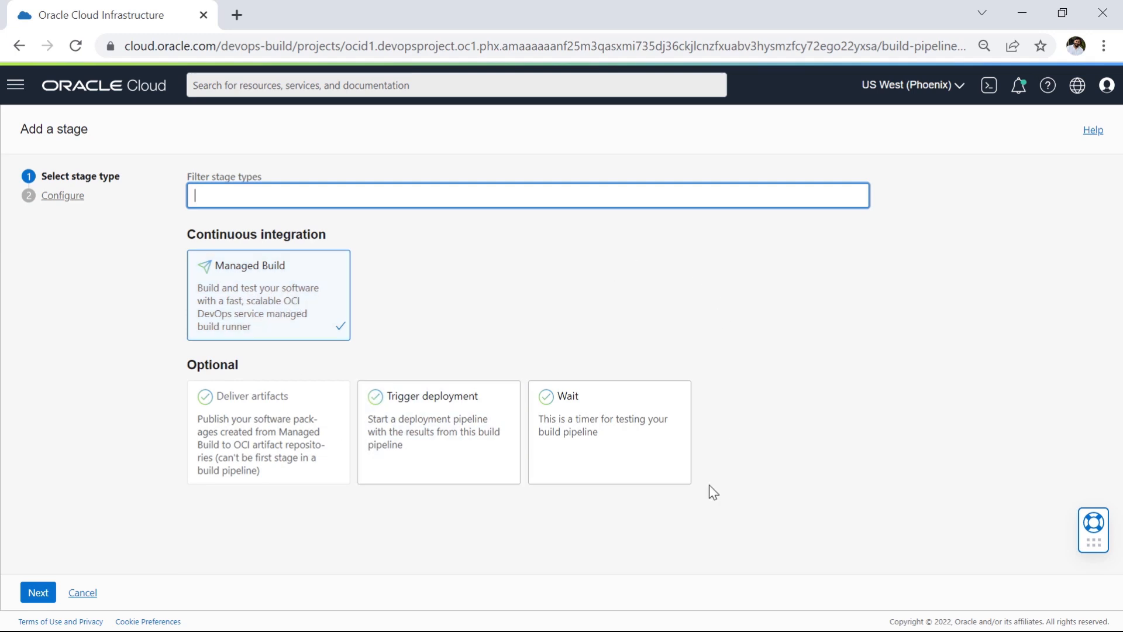
pyautogui.click(277, 301)
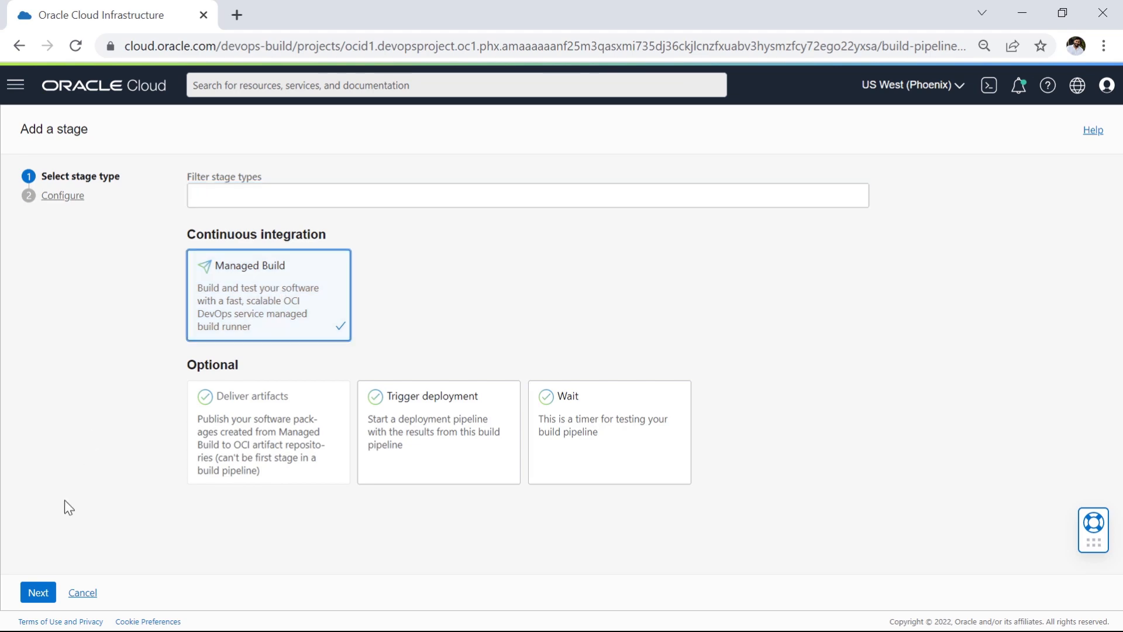
pyautogui.click(36, 598)
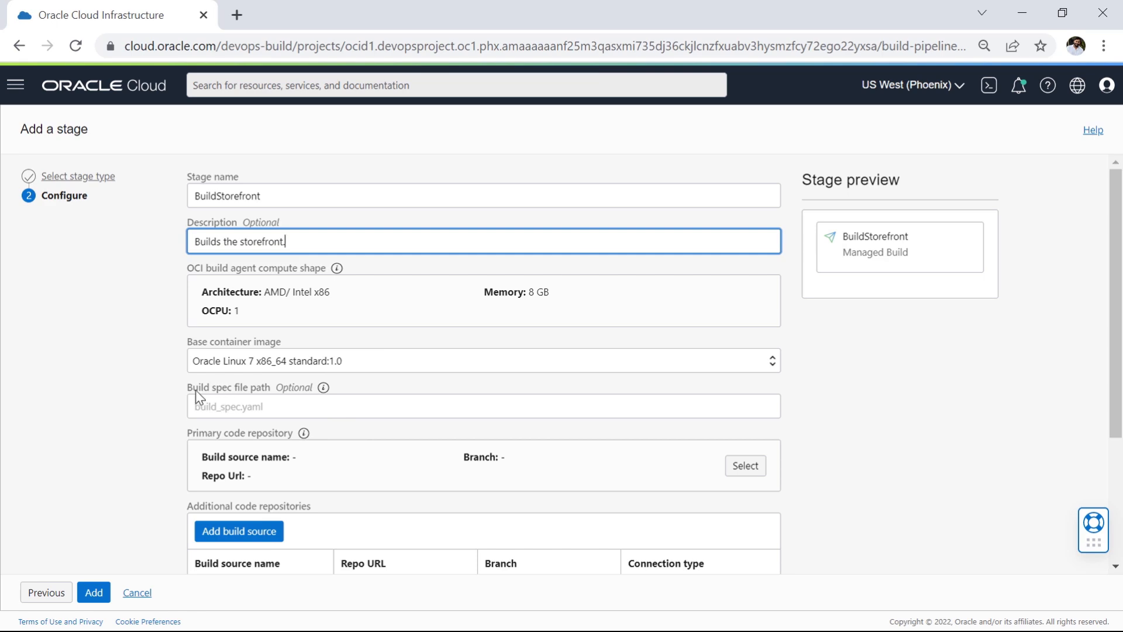
# Step: For the stage's primary code repository, choose the OCI Code Repository cloudnative-storefront-helidon and its my-lab-branch branch
pyautogui.moveTo(187, 385); pyautogui.dragTo(237, 395)
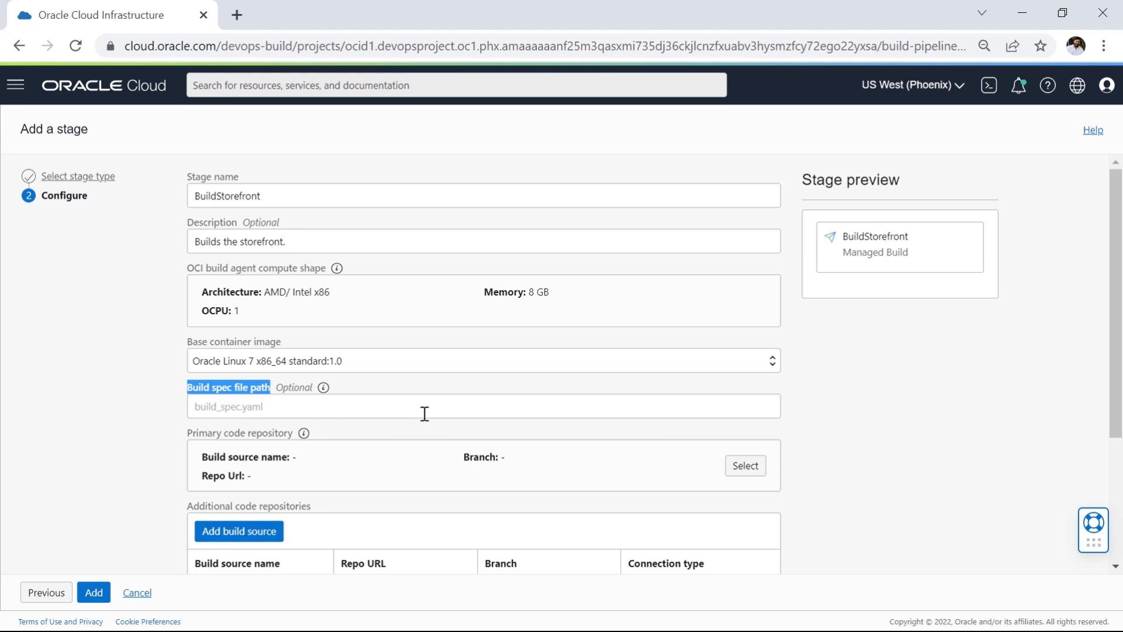
pyautogui.click(187, 433)
pyautogui.moveTo(263, 440); pyautogui.dragTo(282, 441)
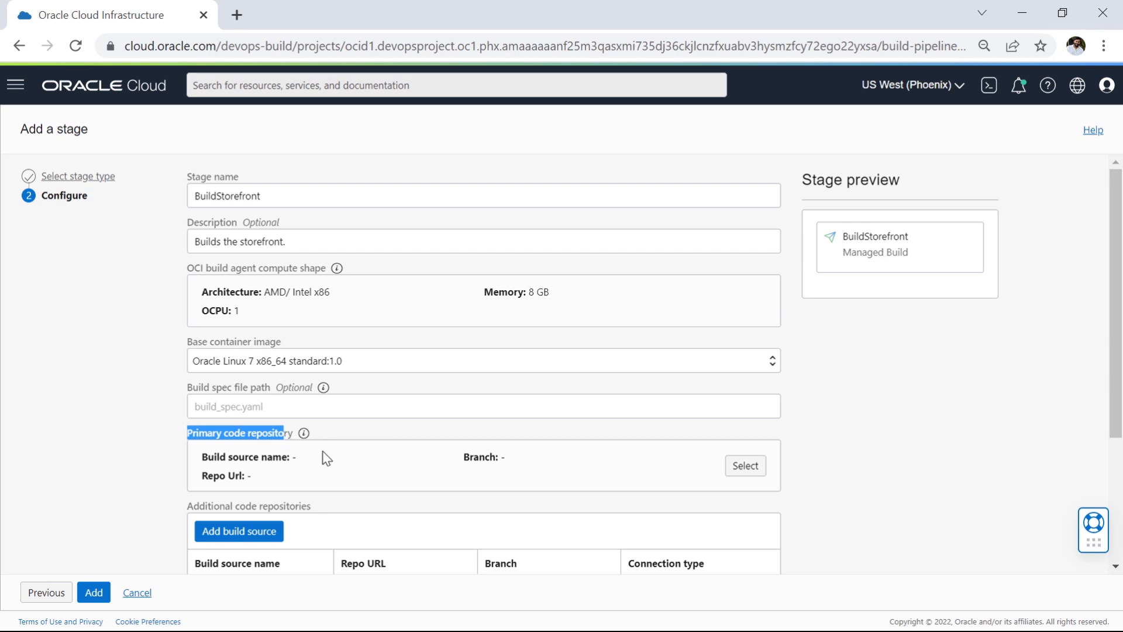
pyautogui.click(755, 474)
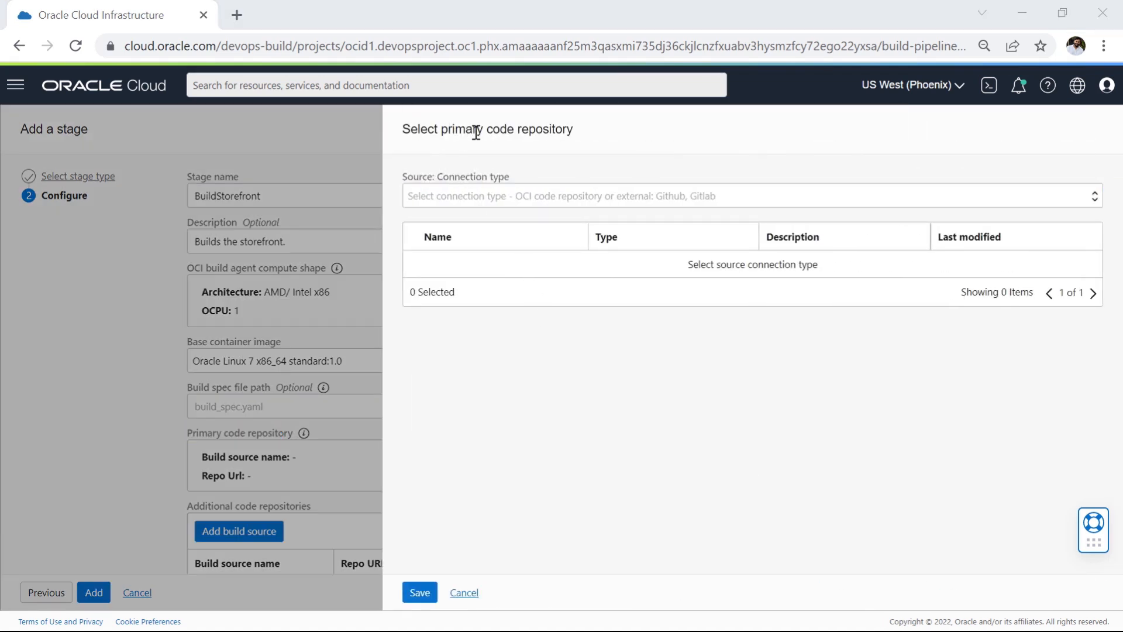
pyautogui.click(501, 194)
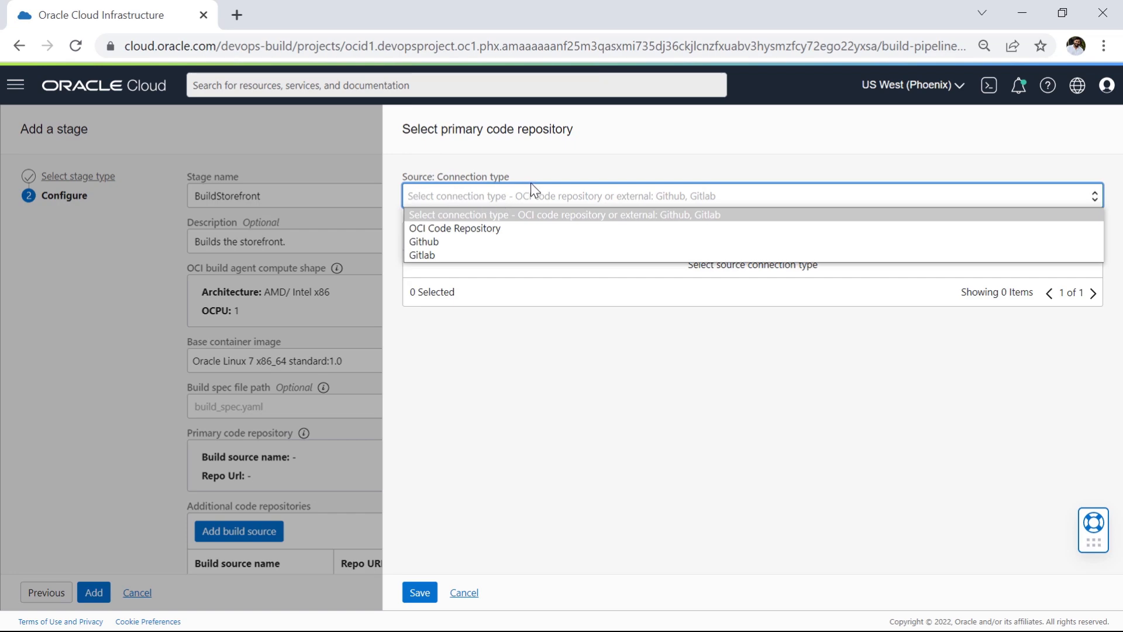
pyautogui.click(500, 230)
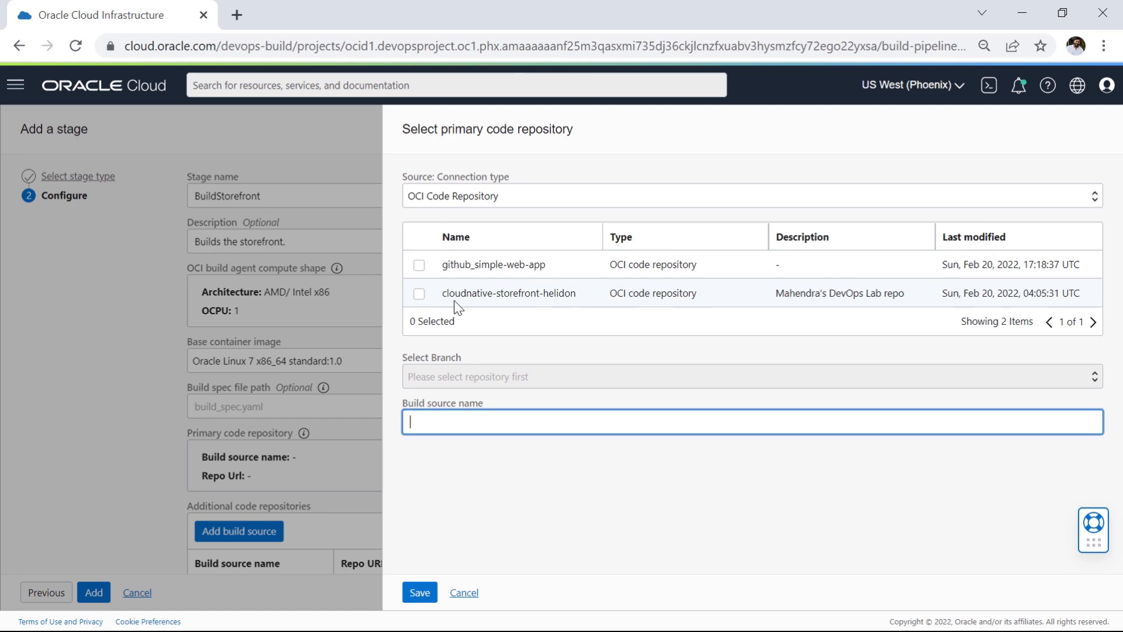
pyautogui.moveTo(453, 293); pyautogui.dragTo(572, 293)
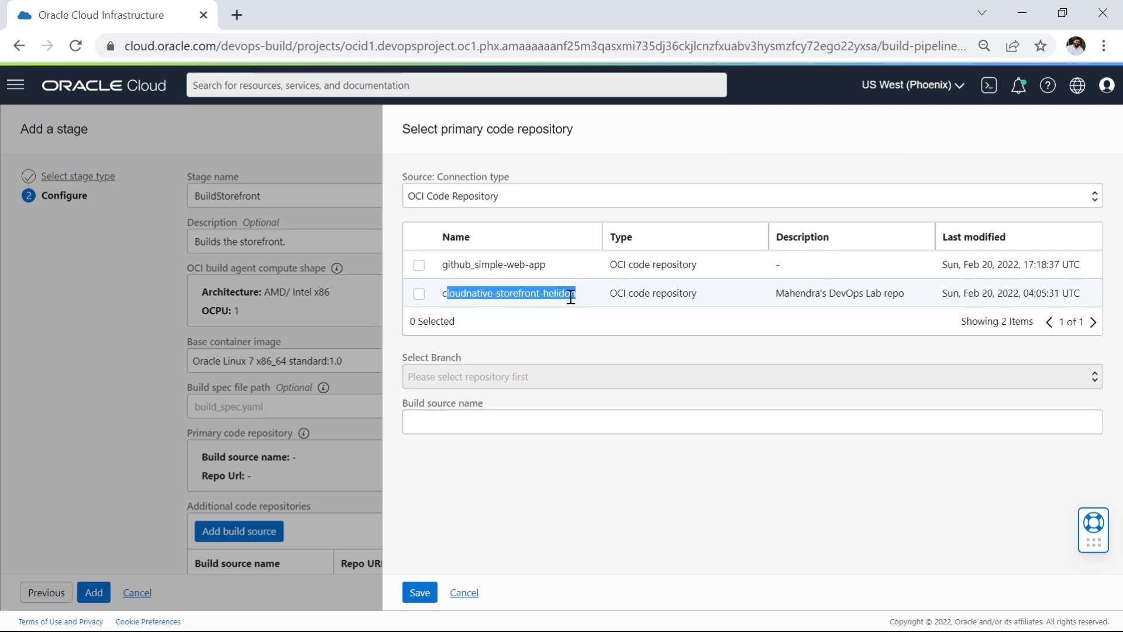
pyautogui.click(419, 296)
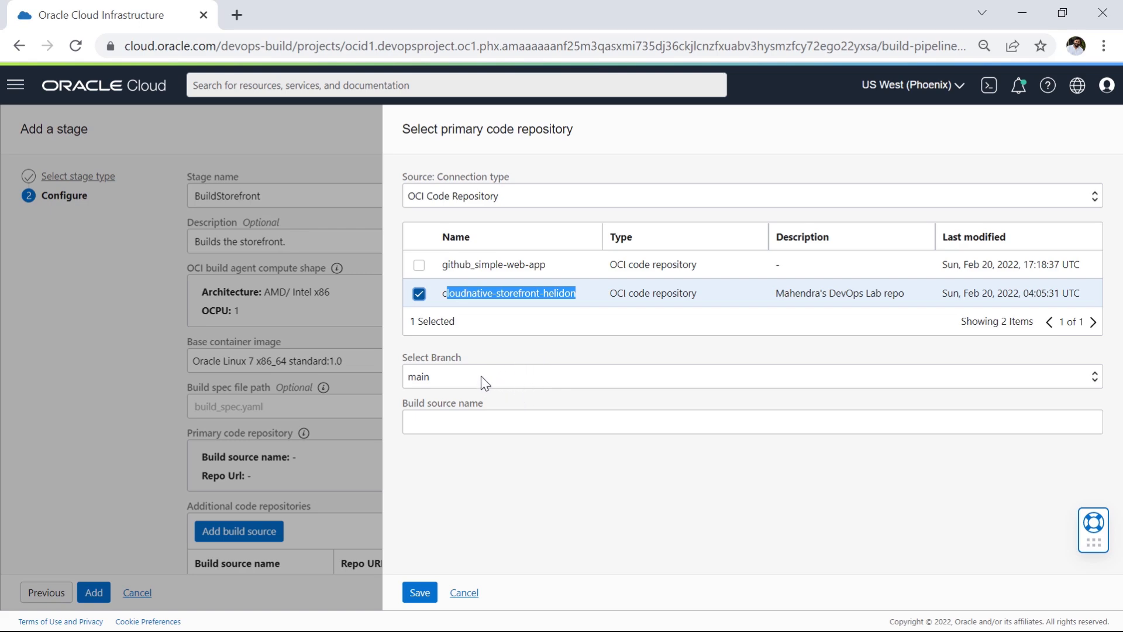
pyautogui.click(543, 380)
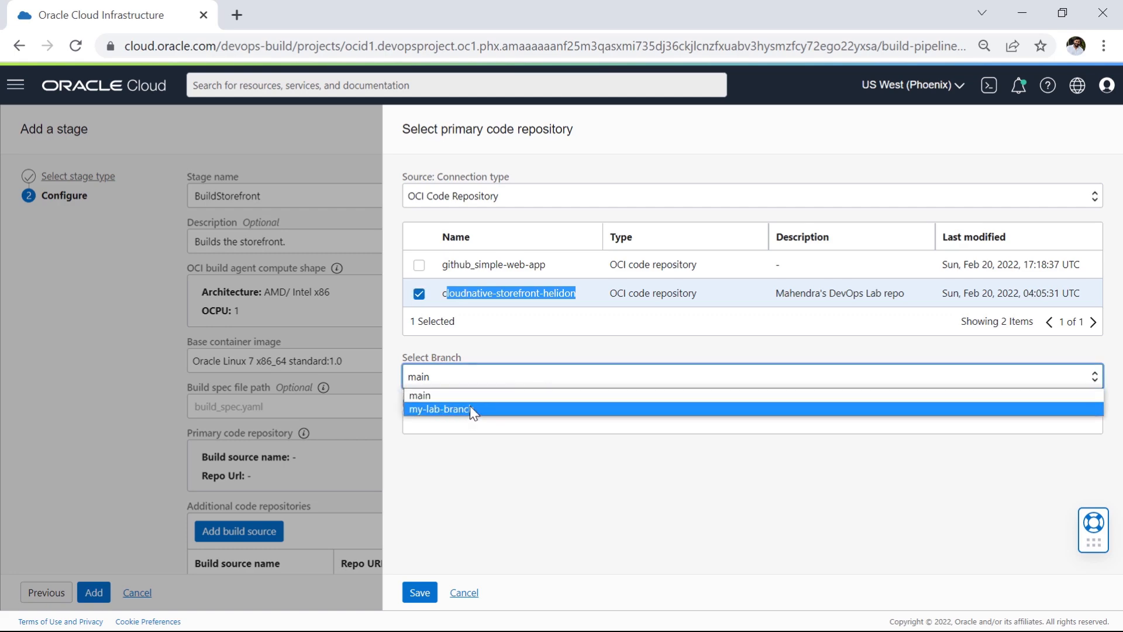
pyautogui.click(455, 409)
pyautogui.click(529, 519)
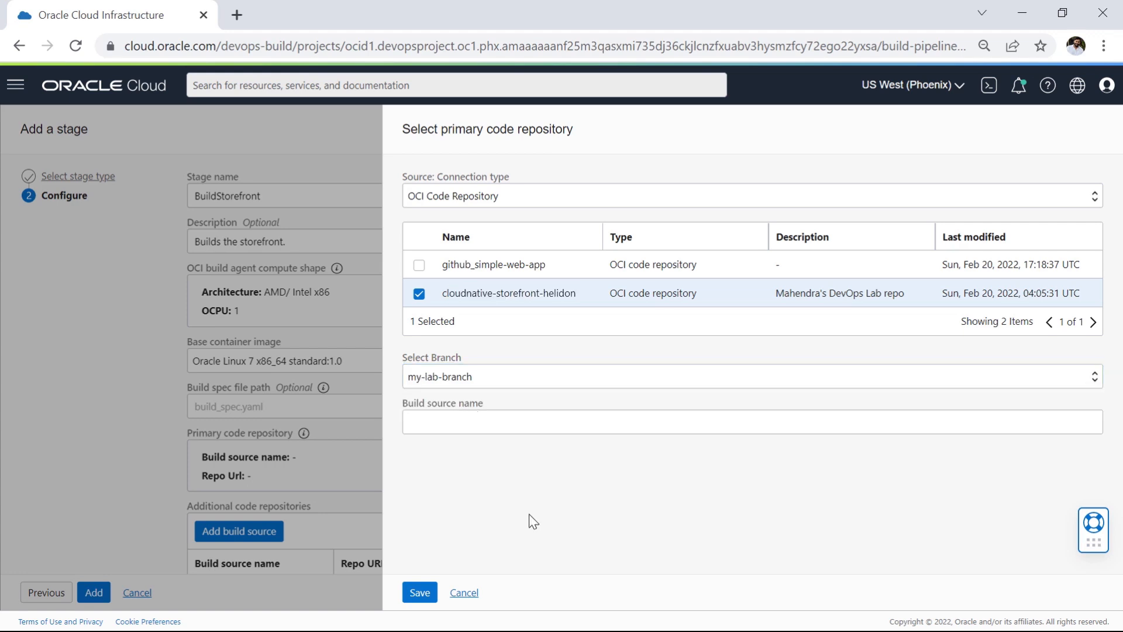
# Step: Name the build source Storefront, save the repository selection, and add the Managed Build stage to the pipeline
pyautogui.moveTo(425, 404); pyautogui.dragTo(498, 413)
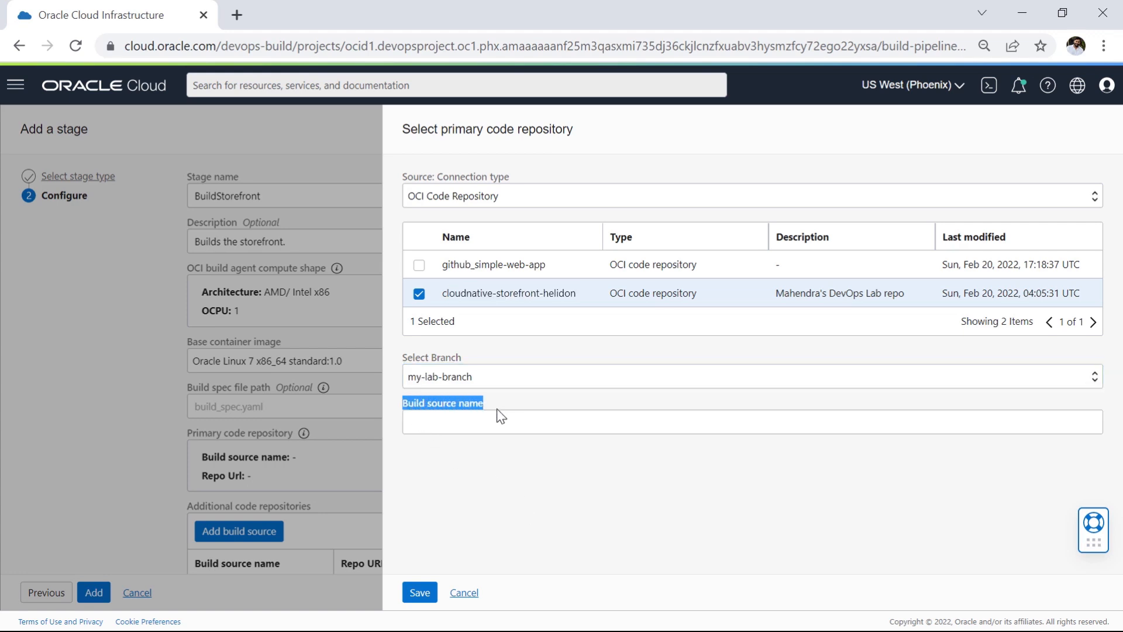
pyautogui.click(547, 425)
pyautogui.click(433, 584)
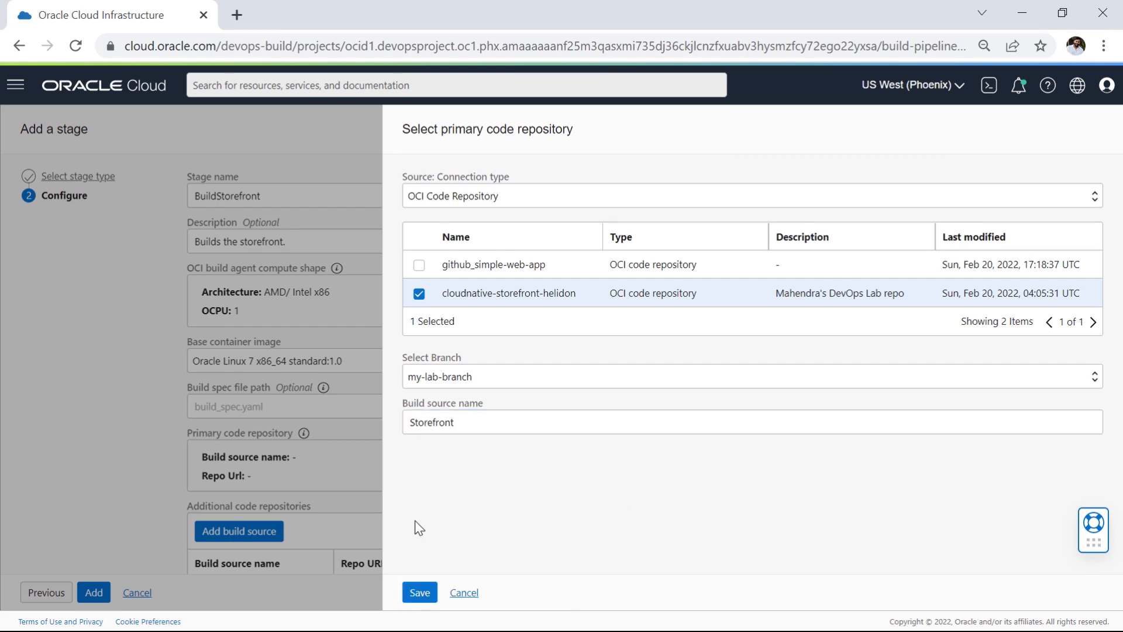
pyautogui.click(419, 593)
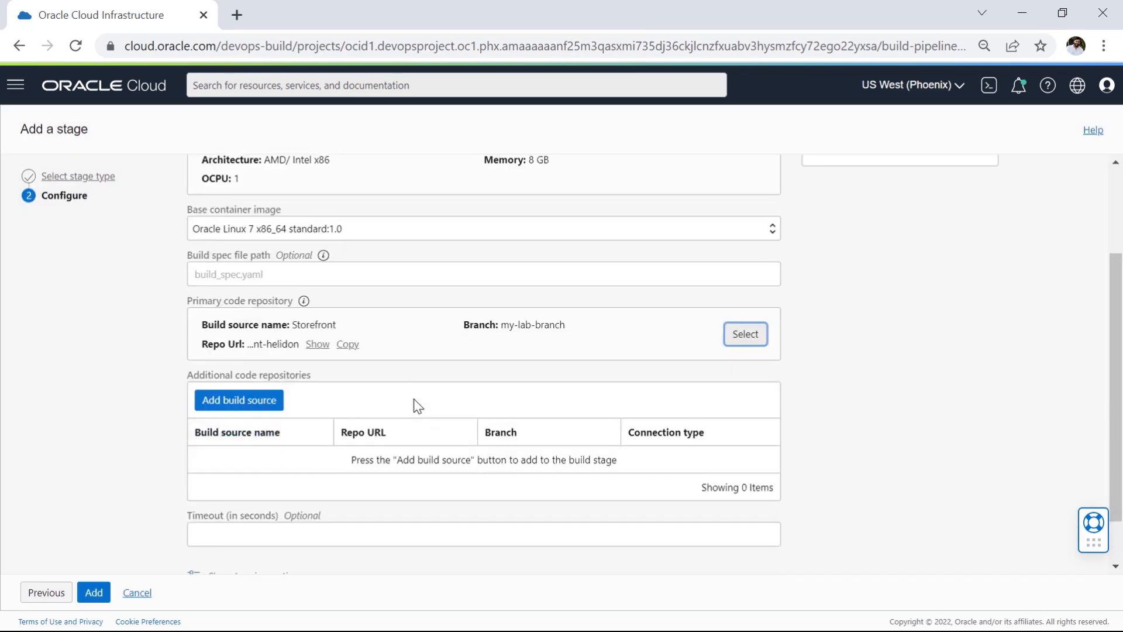
pyautogui.scroll(3, 420, 401)
pyautogui.scroll(-4, 420, 400)
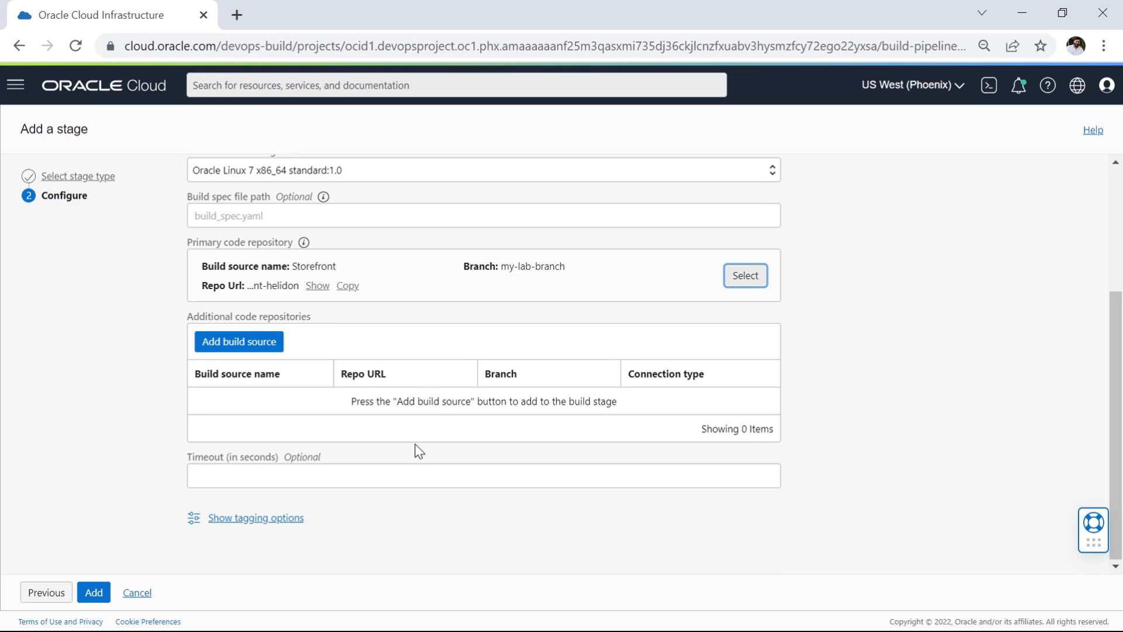
pyautogui.click(94, 594)
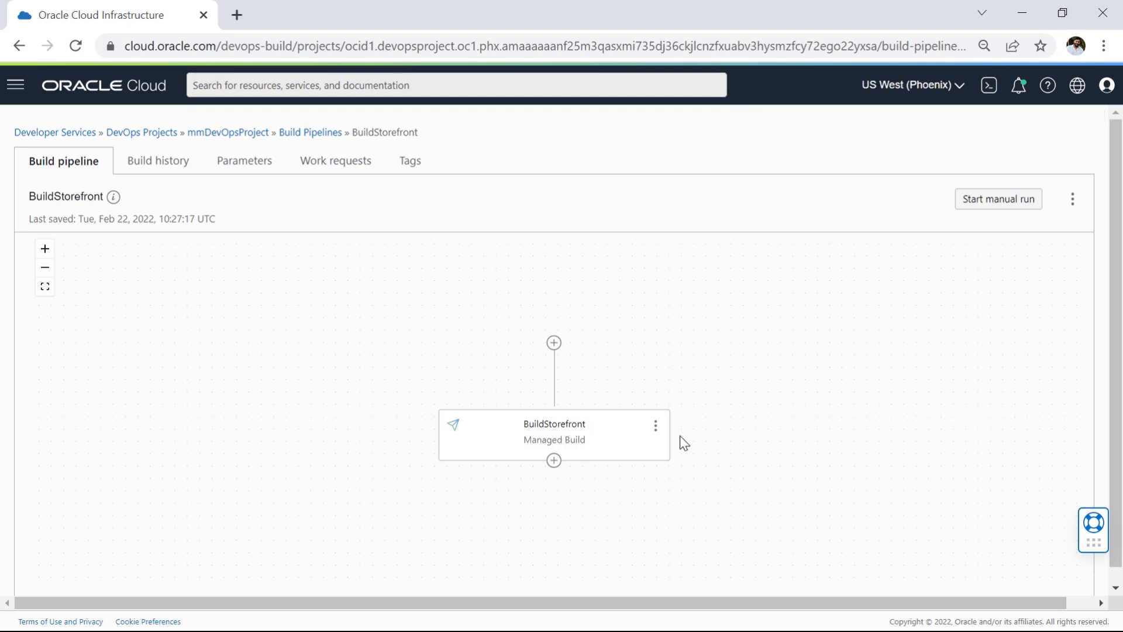
# Step: Review the BuildStorefront stage's details and the actions available for the stage
pyautogui.click(656, 425)
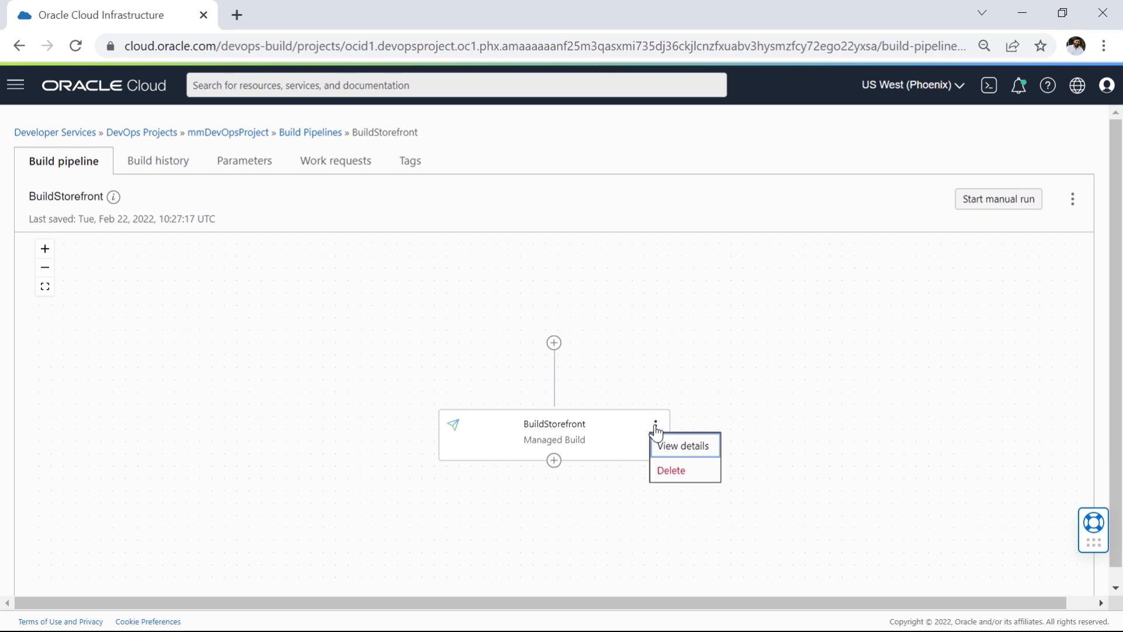
pyautogui.click(687, 448)
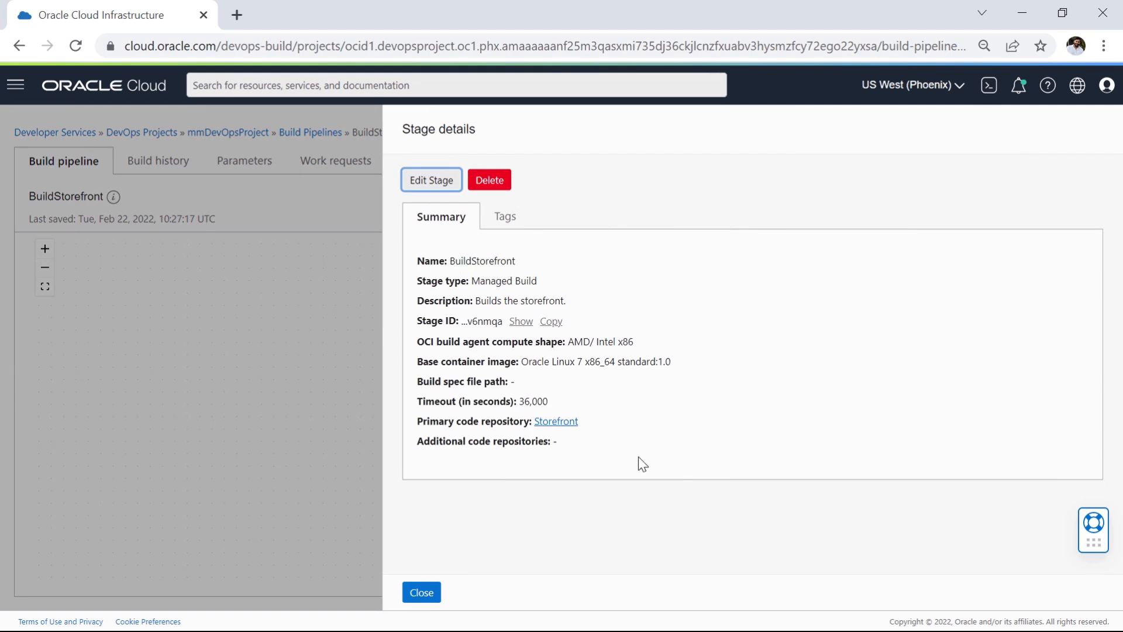
pyautogui.click(430, 593)
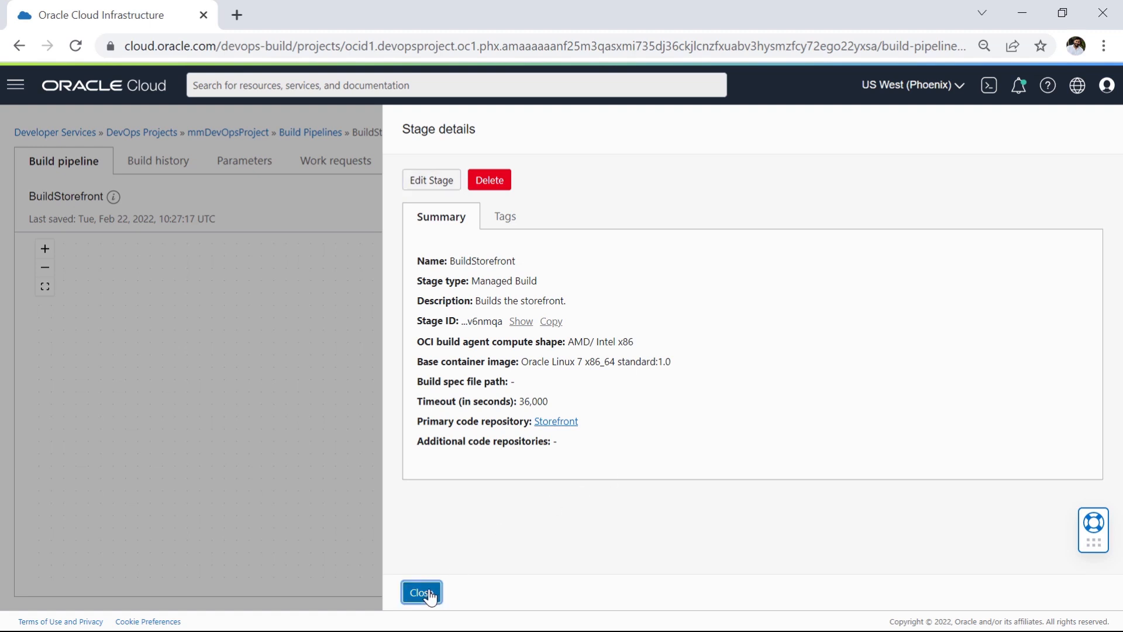
pyautogui.click(655, 425)
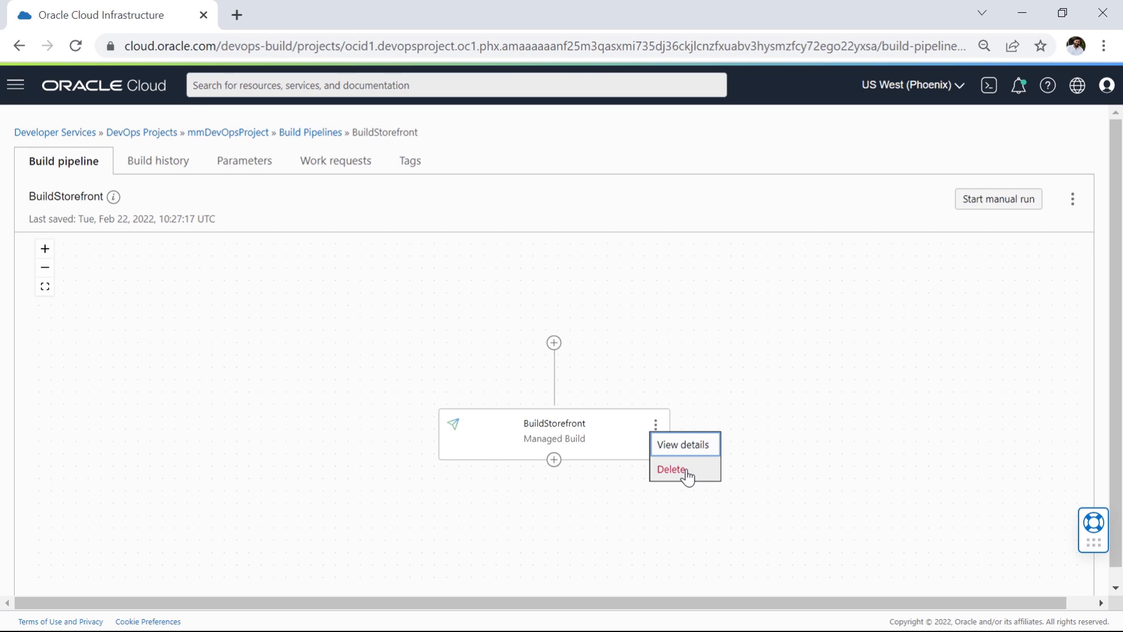
pyautogui.click(811, 451)
pyautogui.moveTo(811, 452); pyautogui.dragTo(814, 456)
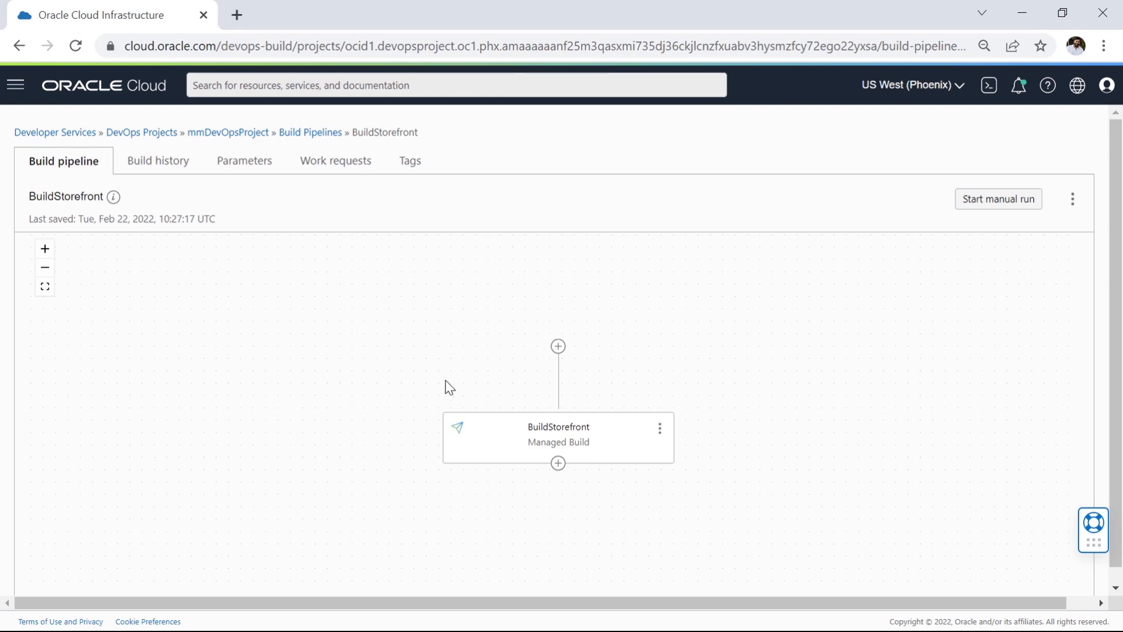
# Step: Start a manual run of the BuildStorefront pipeline, keeping the suggested build run name
pyautogui.click(1005, 202)
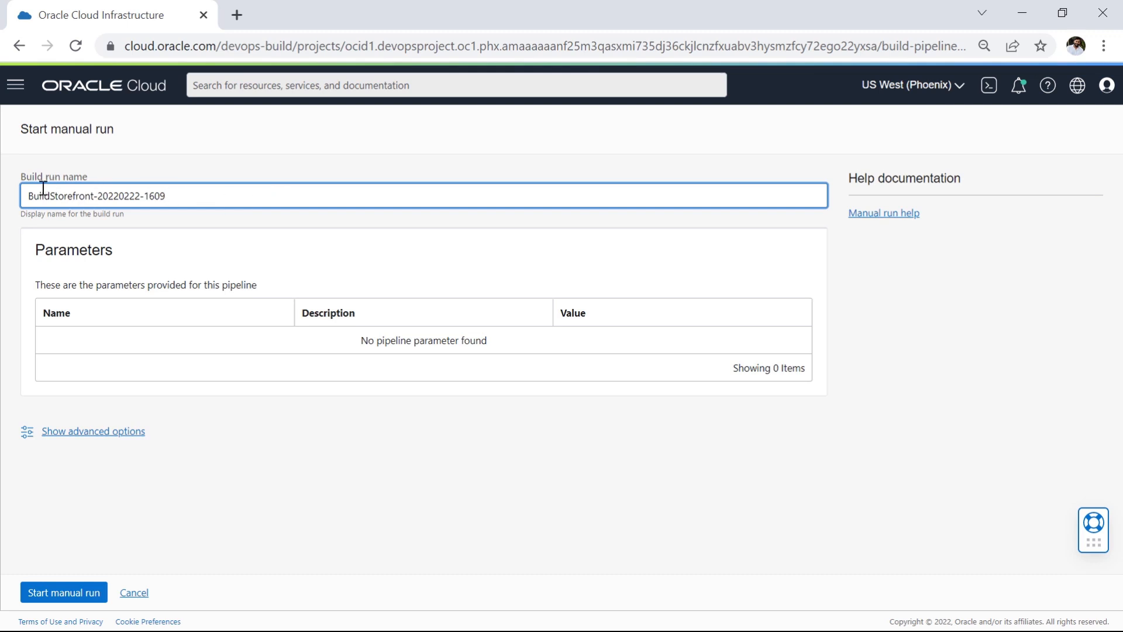
pyautogui.moveTo(27, 197); pyautogui.dragTo(208, 198)
pyautogui.click(209, 198)
pyautogui.moveTo(28, 196); pyautogui.dragTo(97, 196)
pyautogui.click(79, 594)
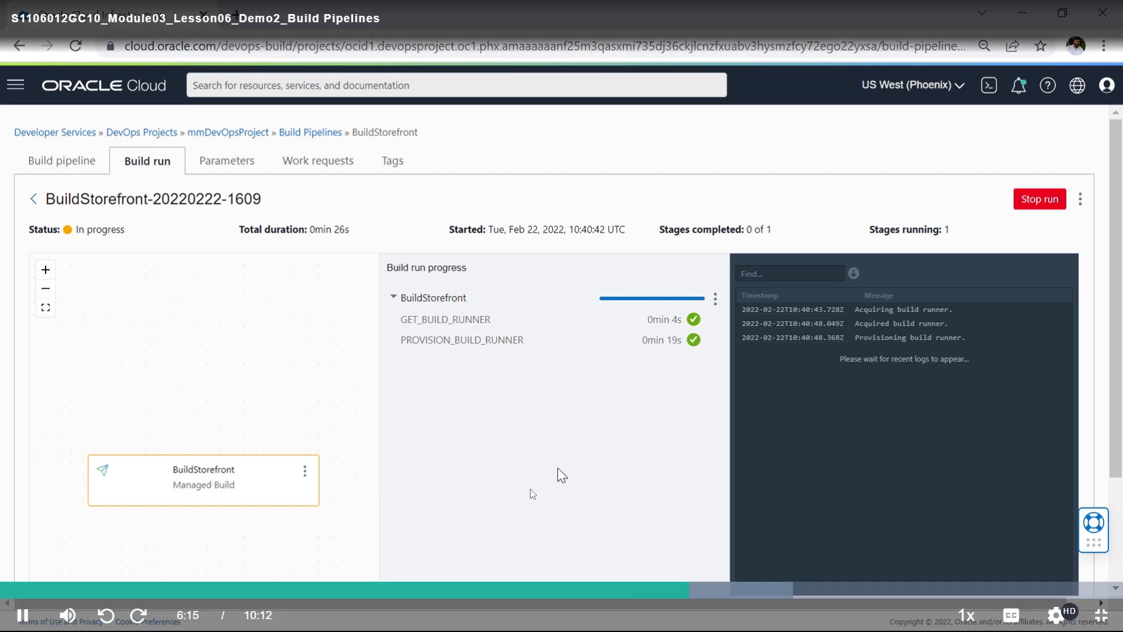
# Step: Examine the build run's step-by-step progress for the BuildStorefront stage and its log area
pyautogui.click(395, 298)
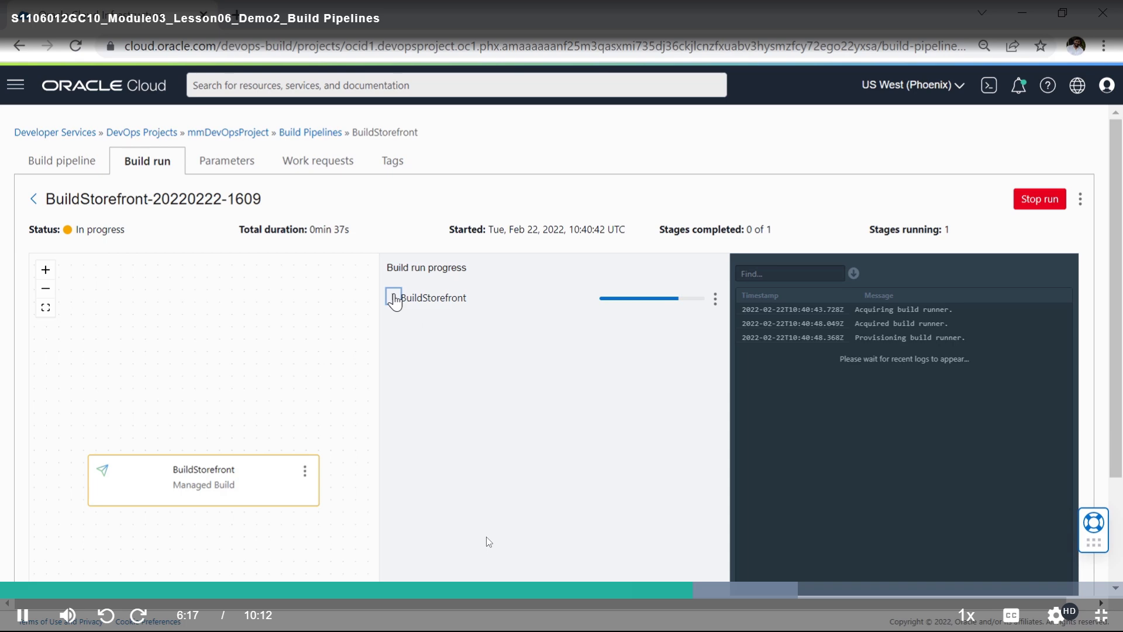
pyautogui.click(394, 297)
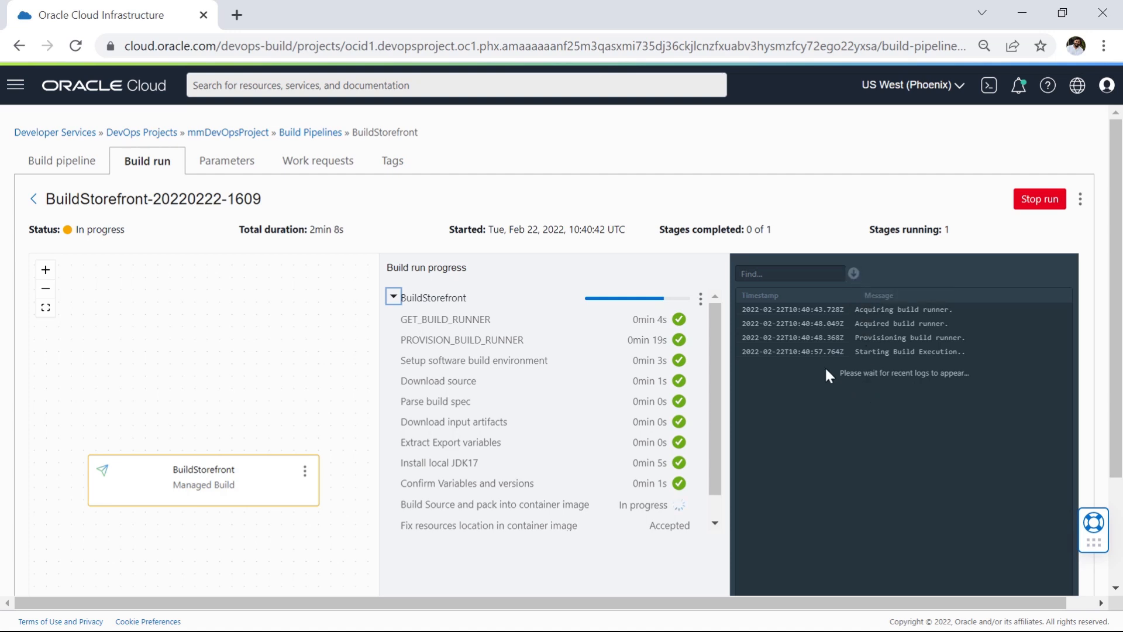
pyautogui.click(786, 274)
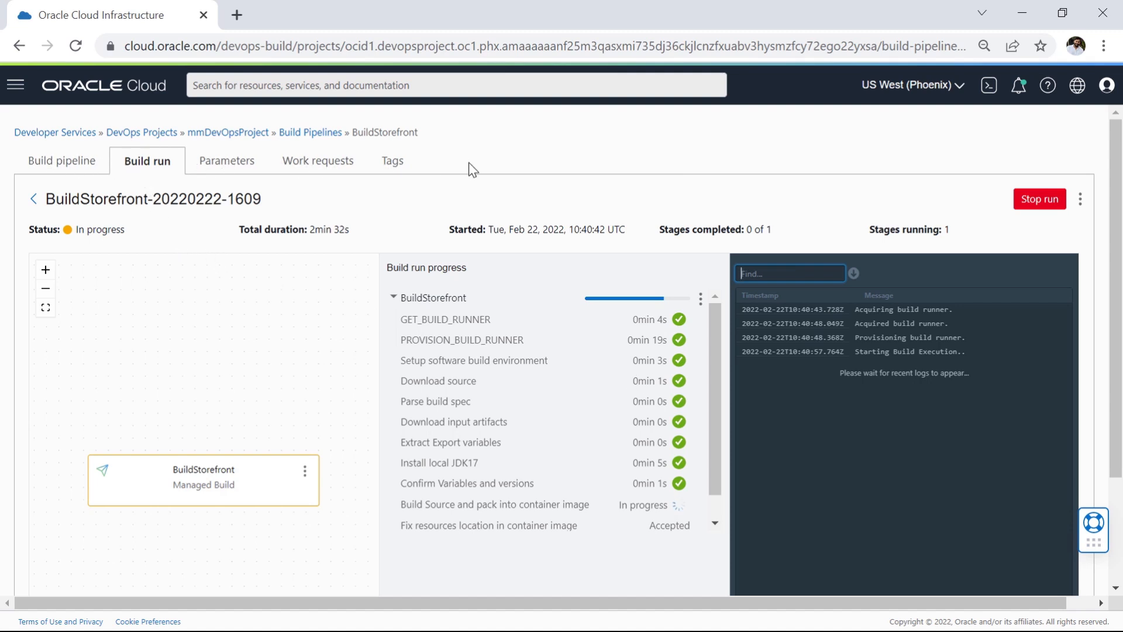
# Step: Return to the pipeline view and reopen the current build run from the build history
pyautogui.click(62, 164)
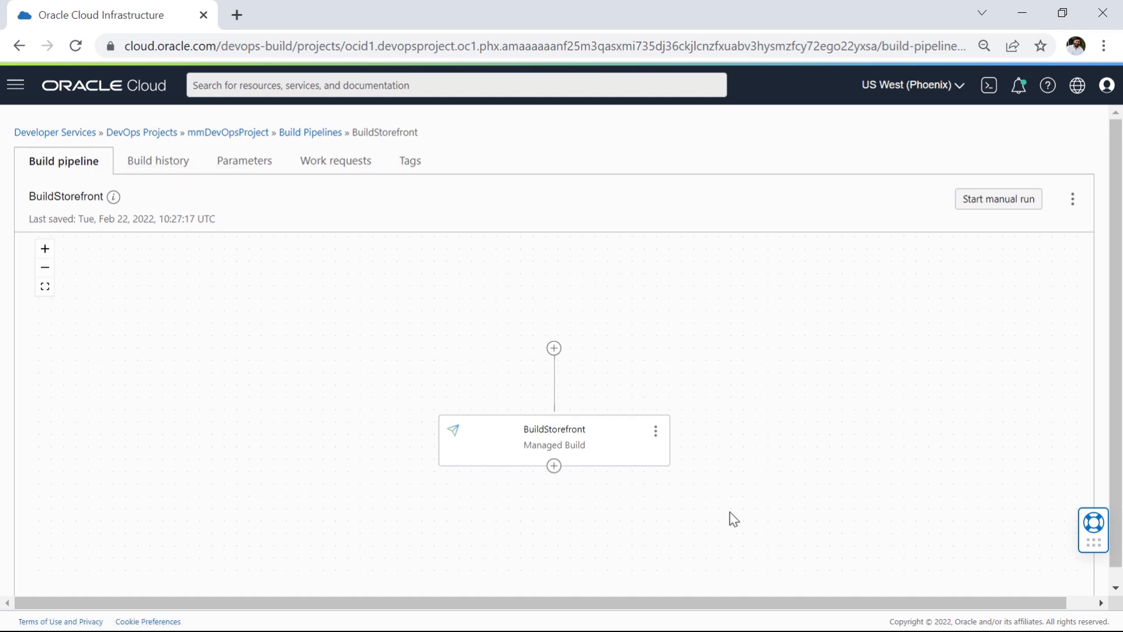
pyautogui.click(158, 161)
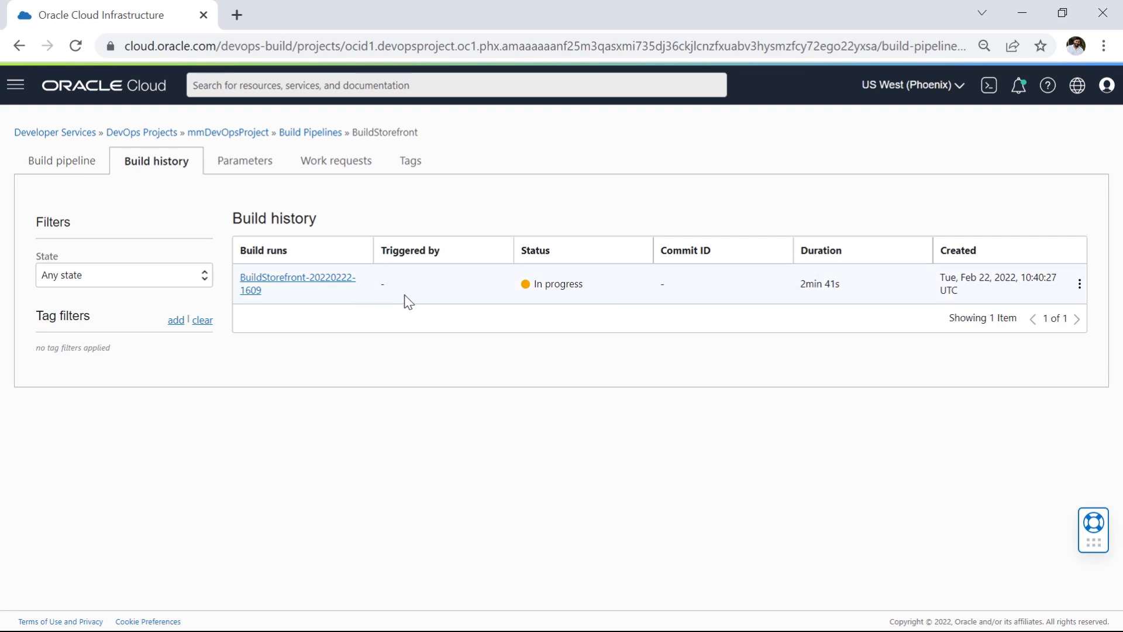
pyautogui.click(298, 285)
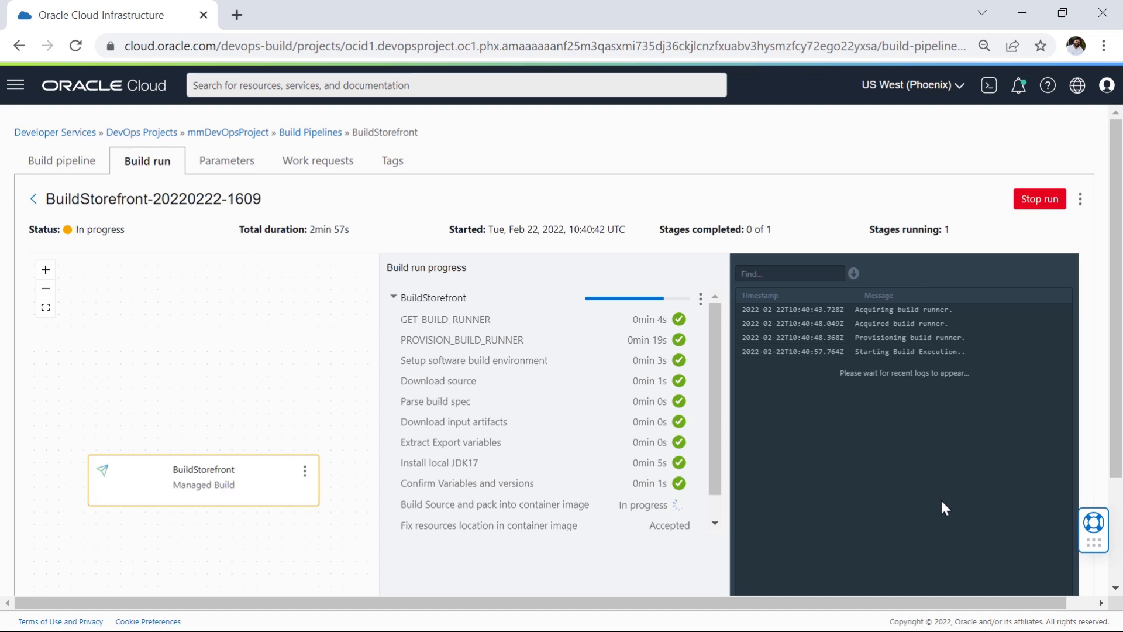
# Step: Review the pipeline's parameters, work requests and tags, and return to the build run's progress and logs
pyautogui.click(234, 161)
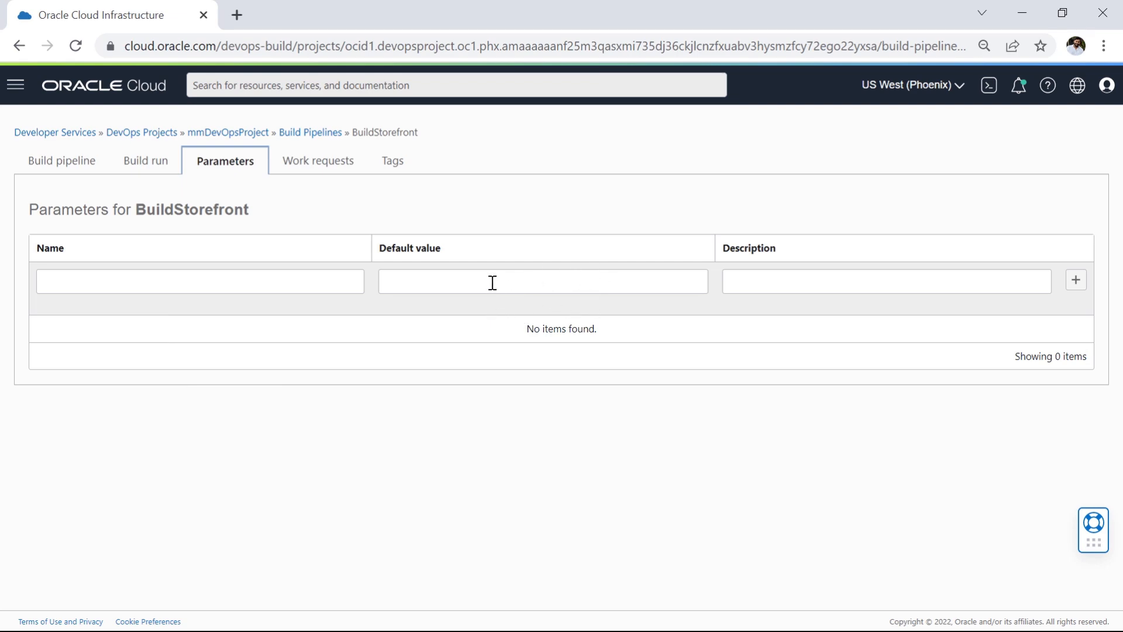
pyautogui.click(298, 162)
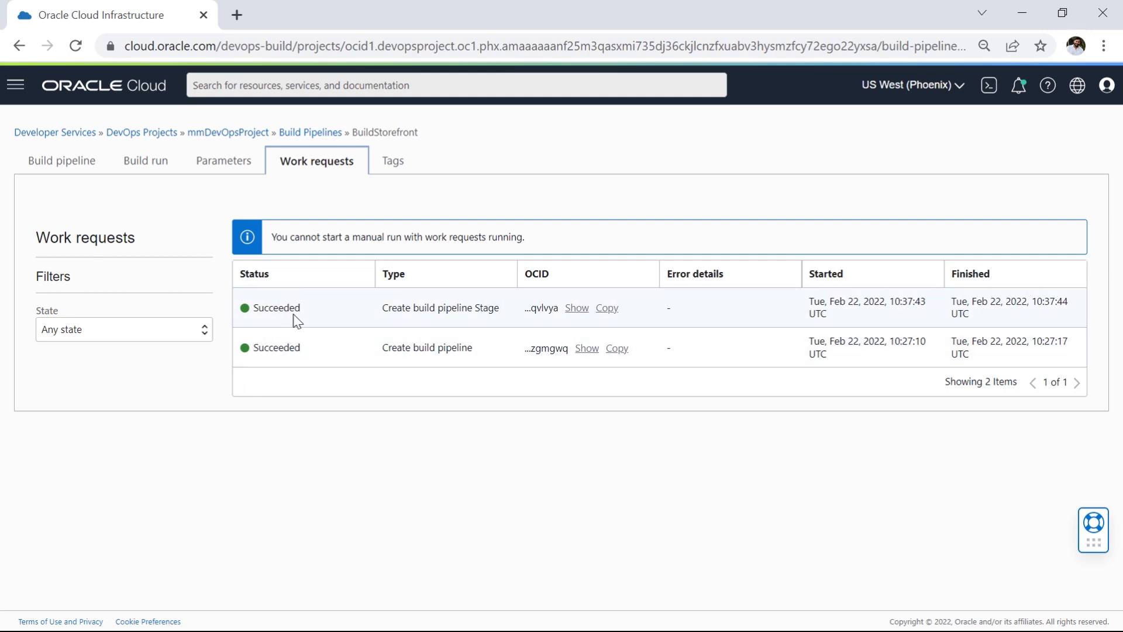
pyautogui.click(390, 163)
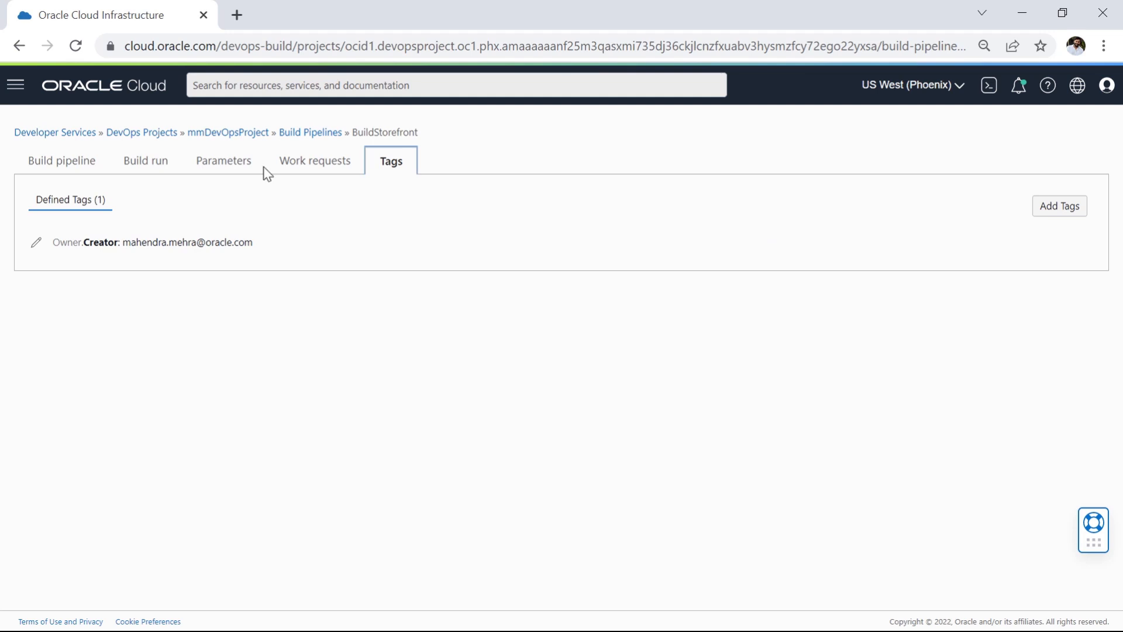
pyautogui.click(151, 168)
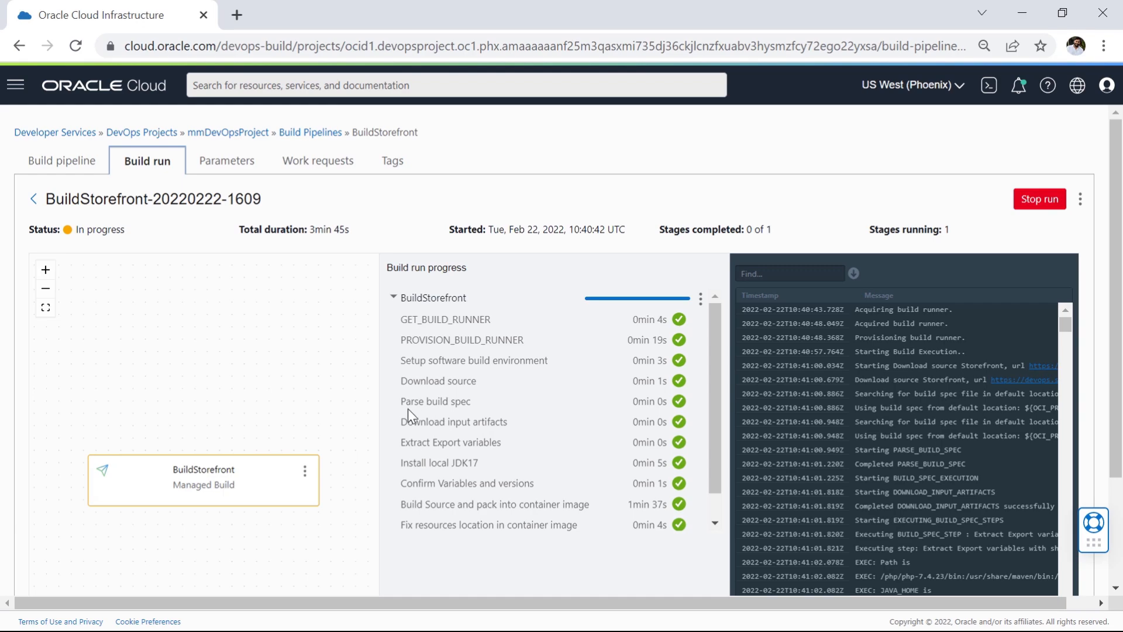
# Step: Review the BuildStorefront stage's list of build steps, from getting the build runner through saving the output artifacts
pyautogui.scroll(-5, 613, 413)
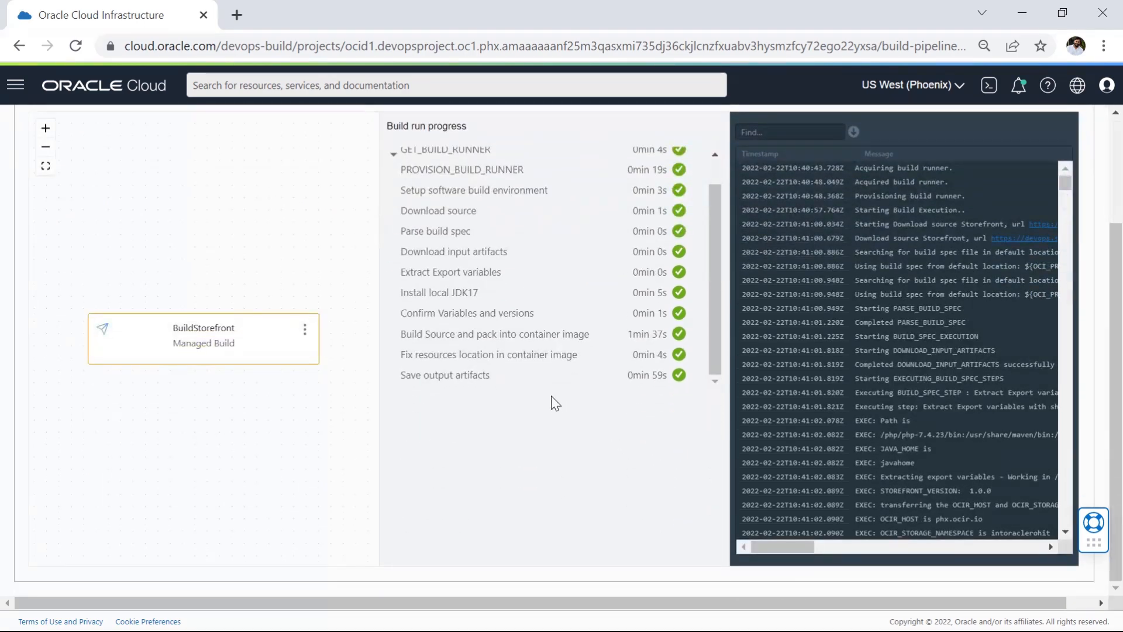
pyautogui.scroll(3, 565, 416)
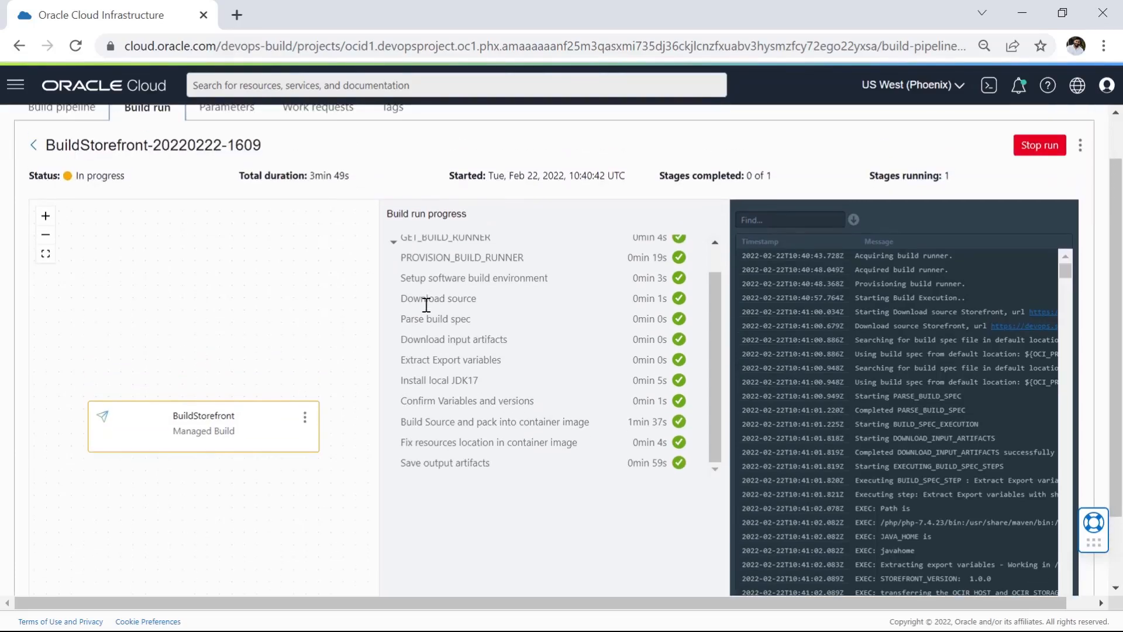
pyautogui.scroll(1, 428, 313)
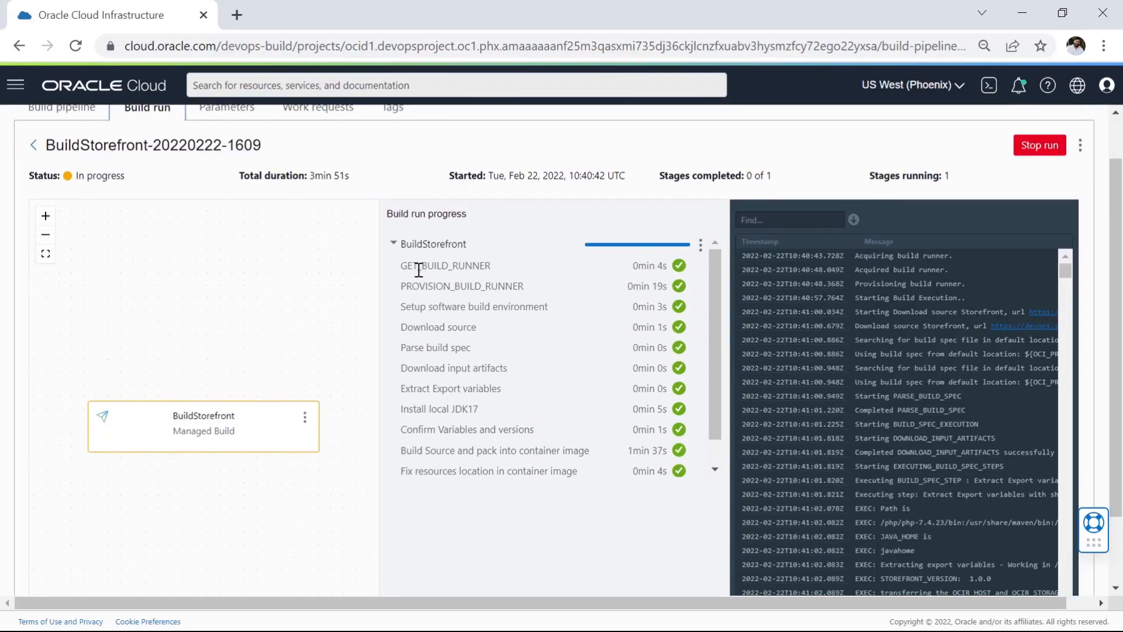
pyautogui.moveTo(406, 266); pyautogui.dragTo(490, 268)
pyautogui.moveTo(412, 286); pyautogui.dragTo(486, 304)
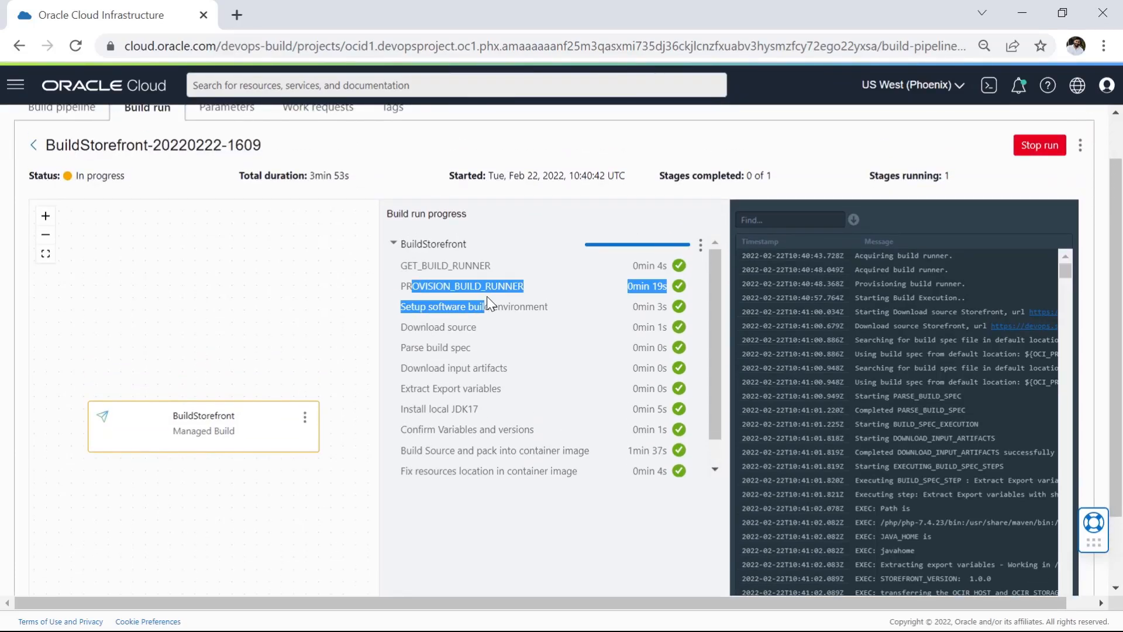
pyautogui.click(448, 450)
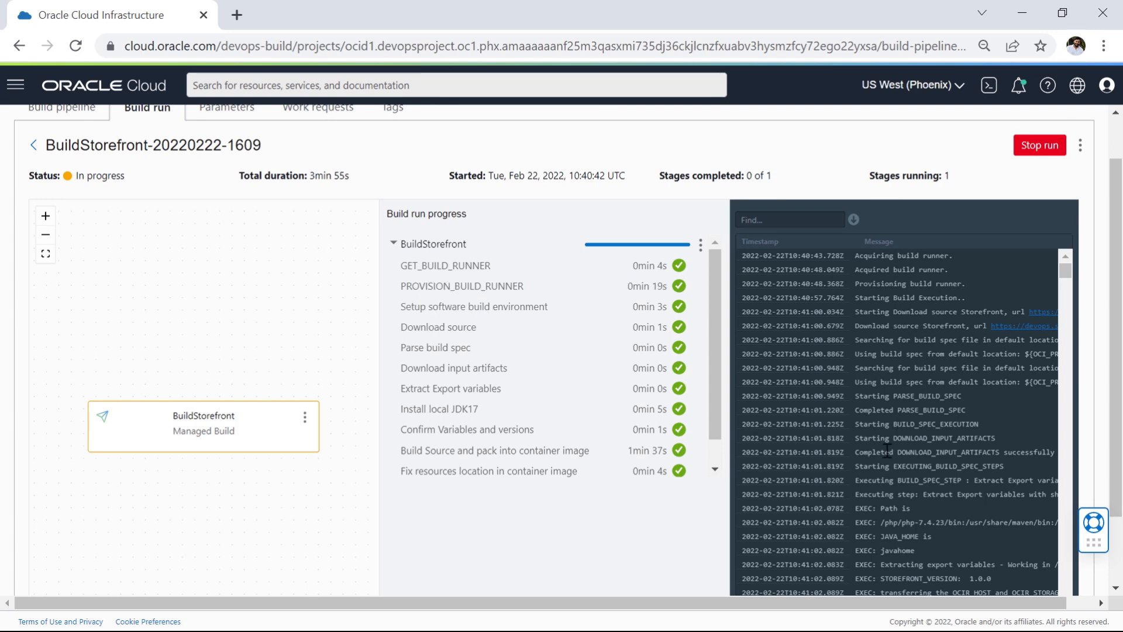
# Step: Look through the build run's log messages and download the log as a file
pyautogui.scroll(-7, 889, 449)
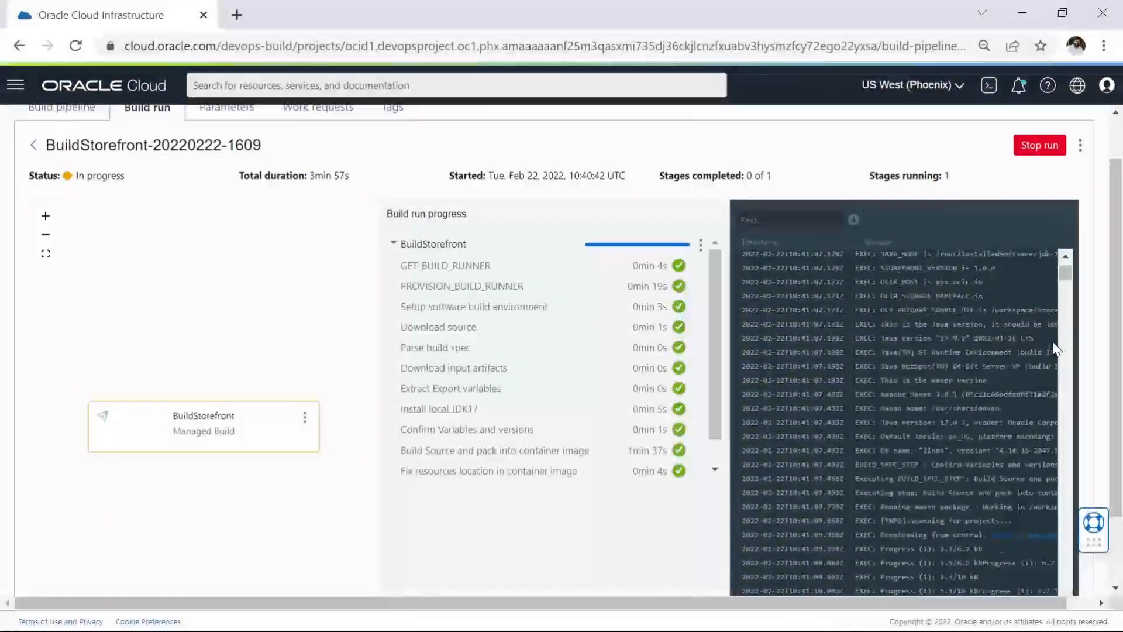
pyautogui.scroll(-2, 1107, 343)
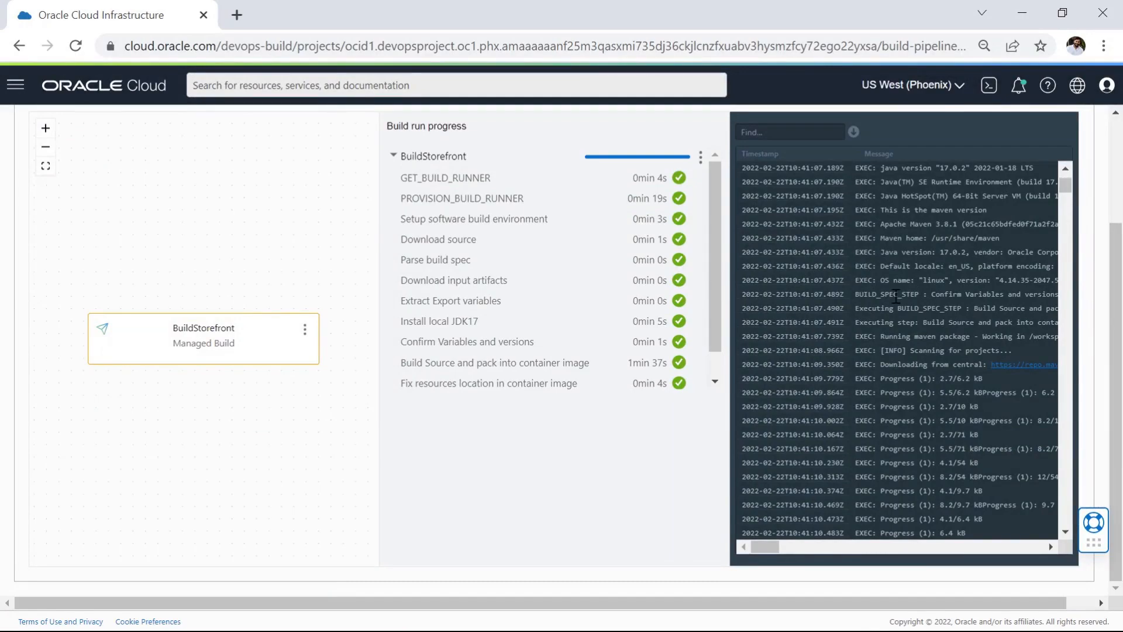
pyautogui.moveTo(1066, 184); pyautogui.dragTo(1068, 496)
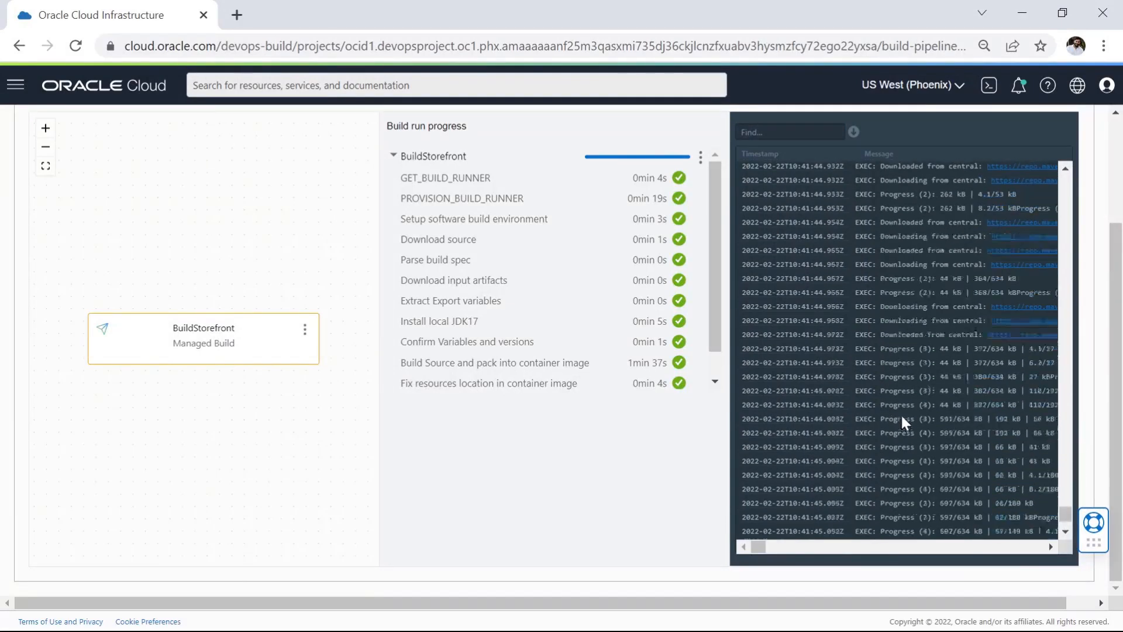
pyautogui.click(855, 134)
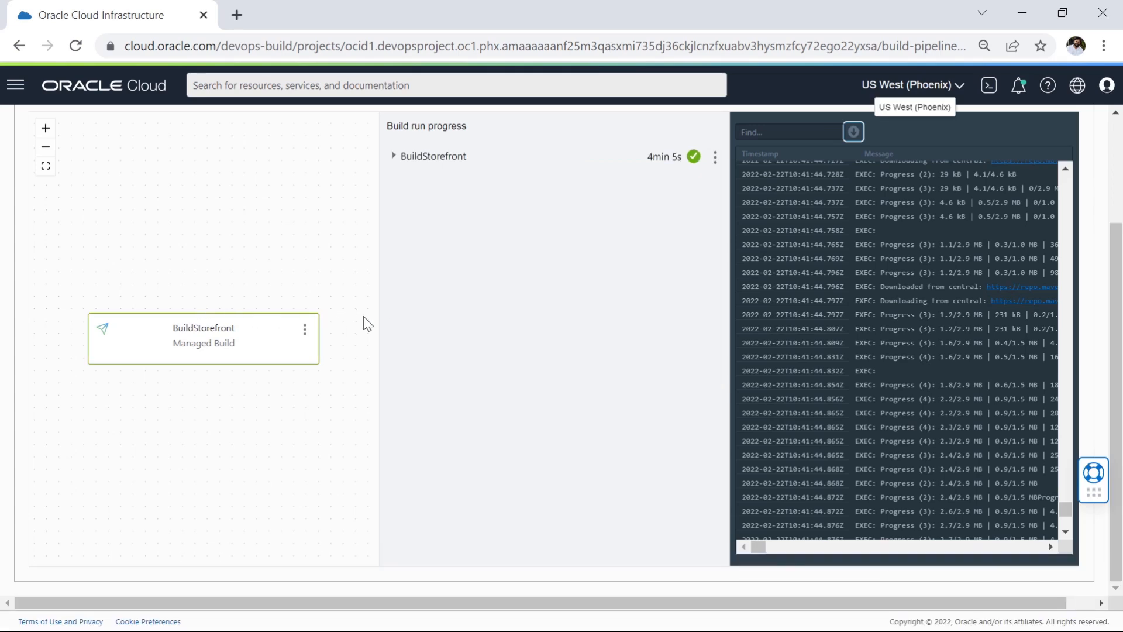
# Step: In the downloaded build log in Notepad++, highlight the completion message of the Confirm Variables and versions step
pyautogui.scroll(1, 421, 335)
pyautogui.scroll(1, 422, 336)
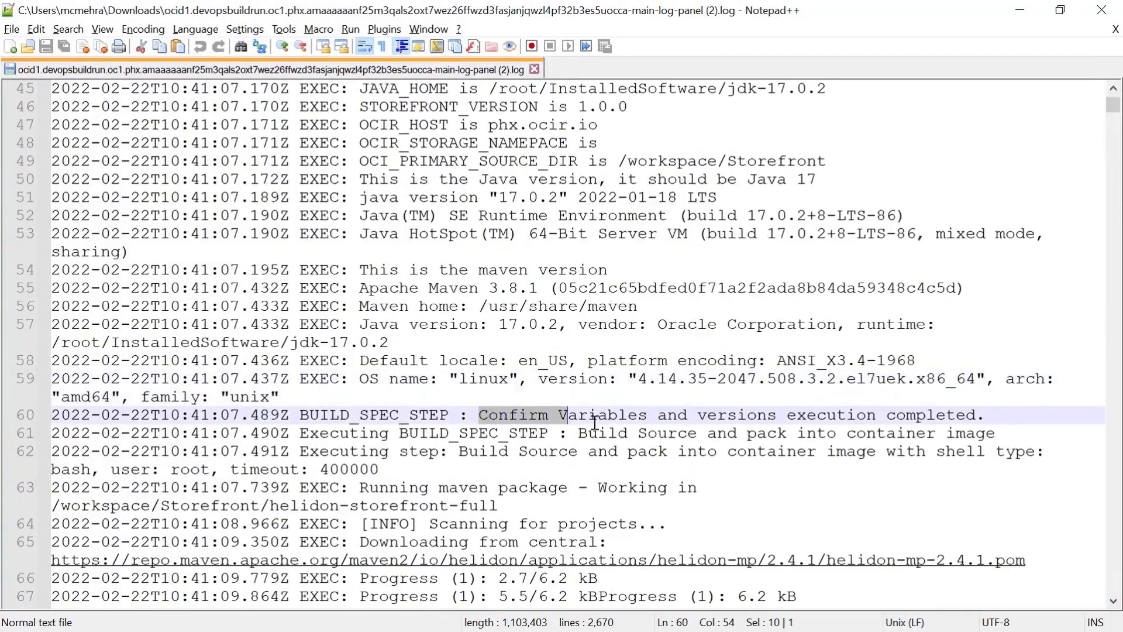
pyautogui.moveTo(802, 419); pyautogui.dragTo(978, 414)
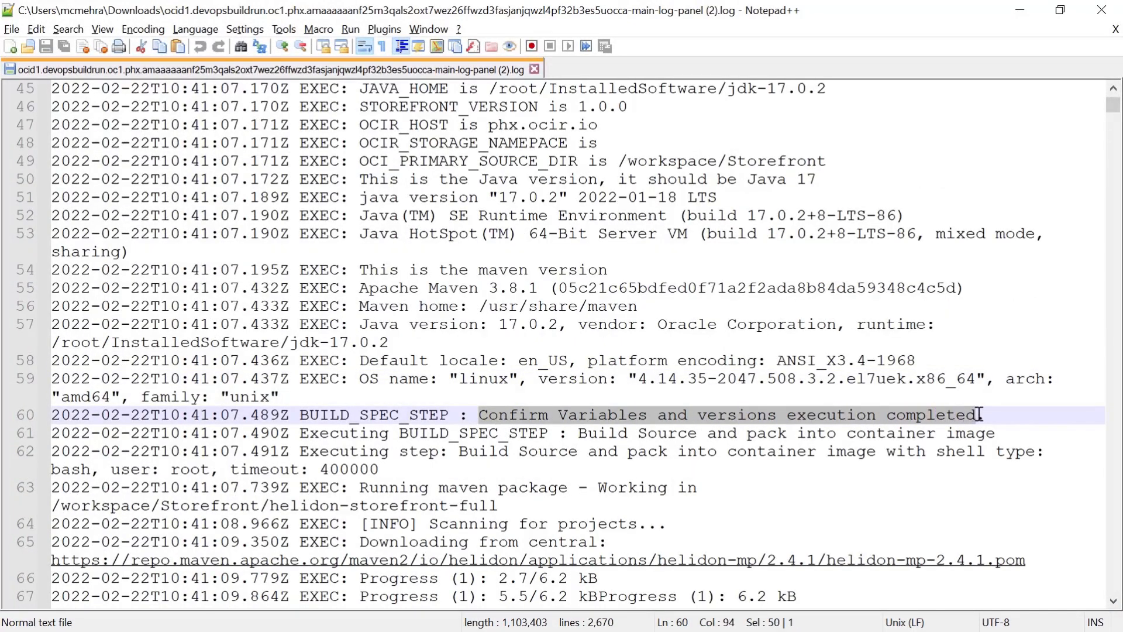
# Step: Examine the rest of the log, covering the Maven downloads, container image build, saved output artifacts and exported variables
pyautogui.scroll(-15, 617, 439)
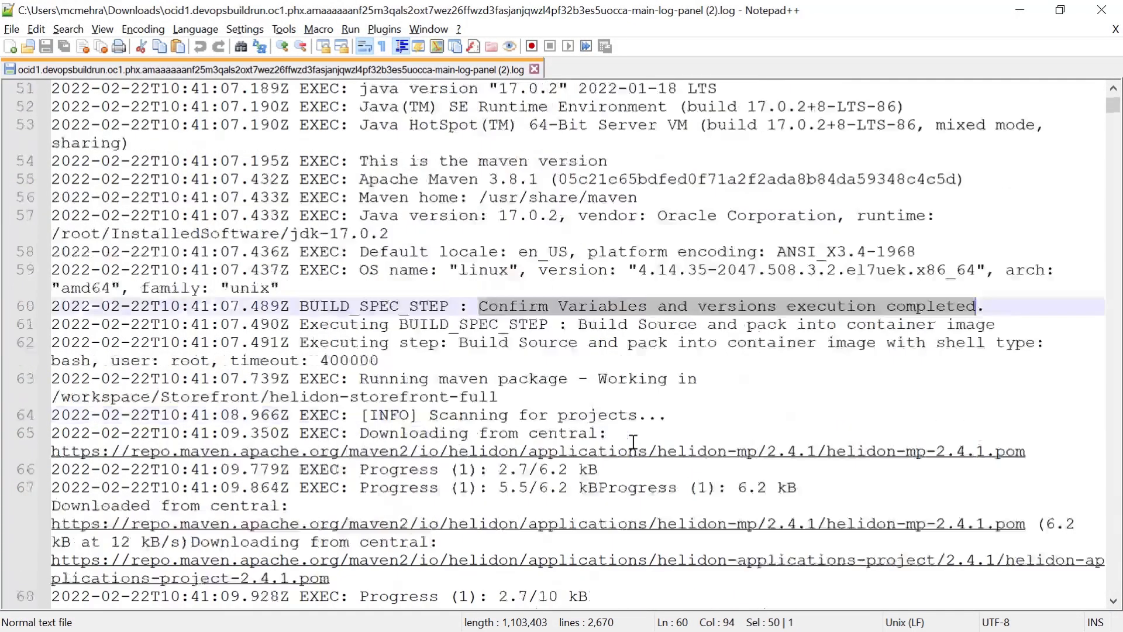
pyautogui.scroll(-20, 571, 402)
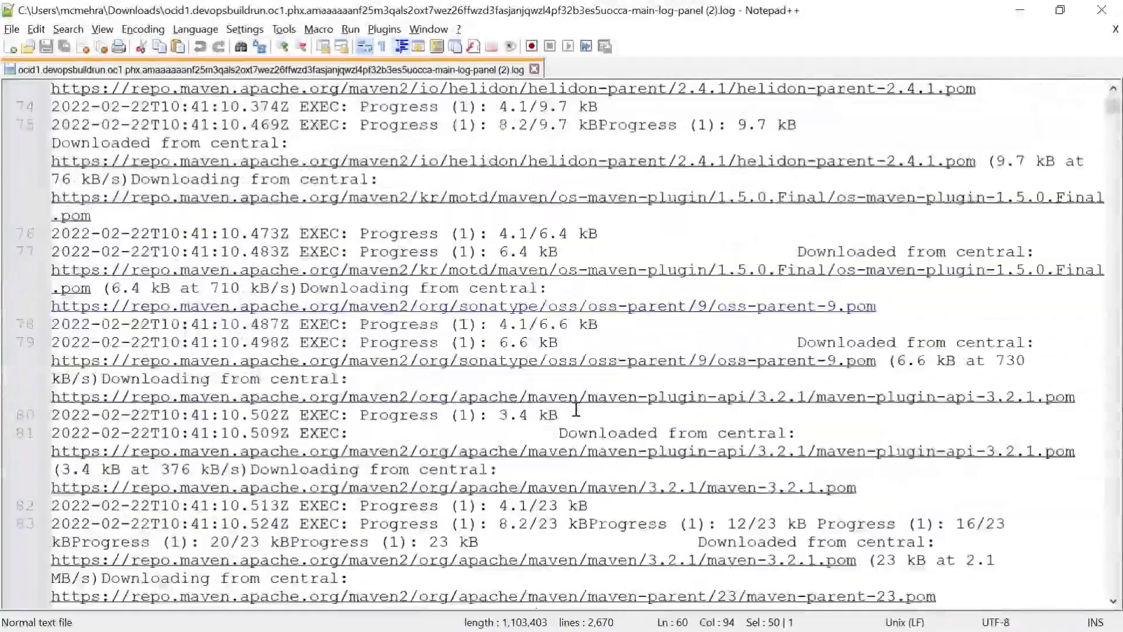
pyautogui.scroll(-20, 571, 401)
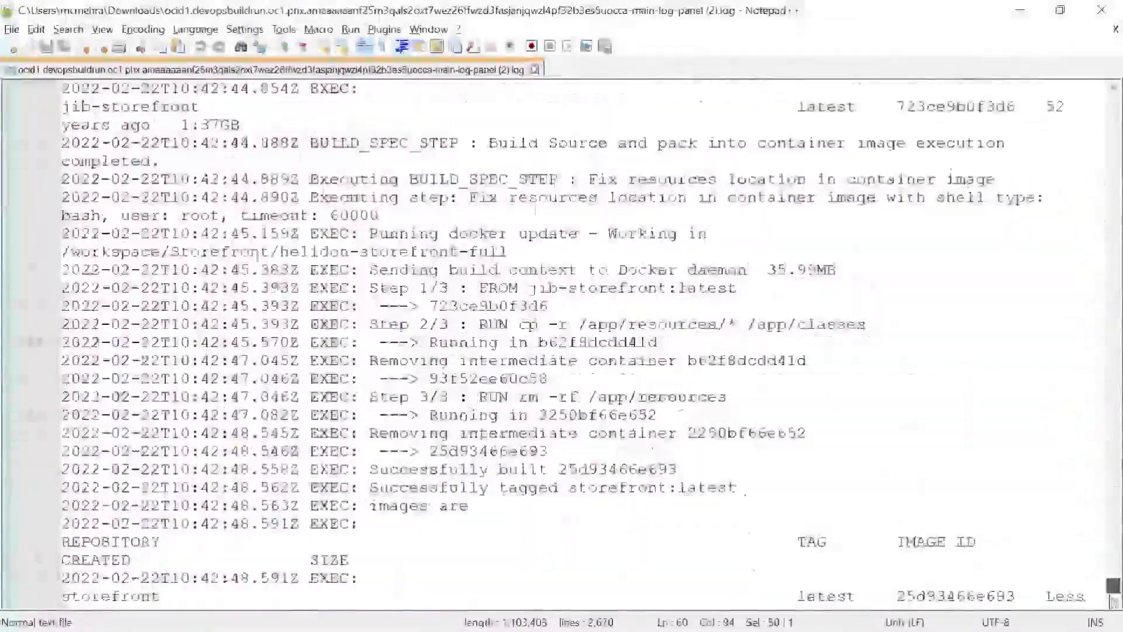
pyautogui.moveTo(1110, 596); pyautogui.dragTo(1110, 592)
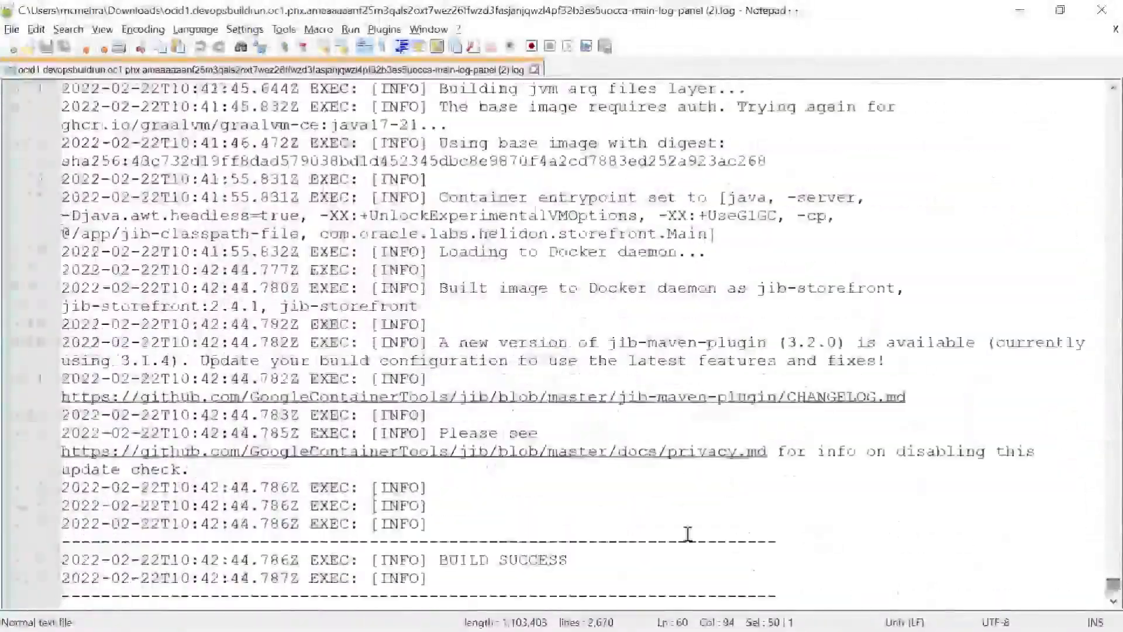
pyautogui.scroll(-5, 579, 464)
pyautogui.scroll(-20, 738, 468)
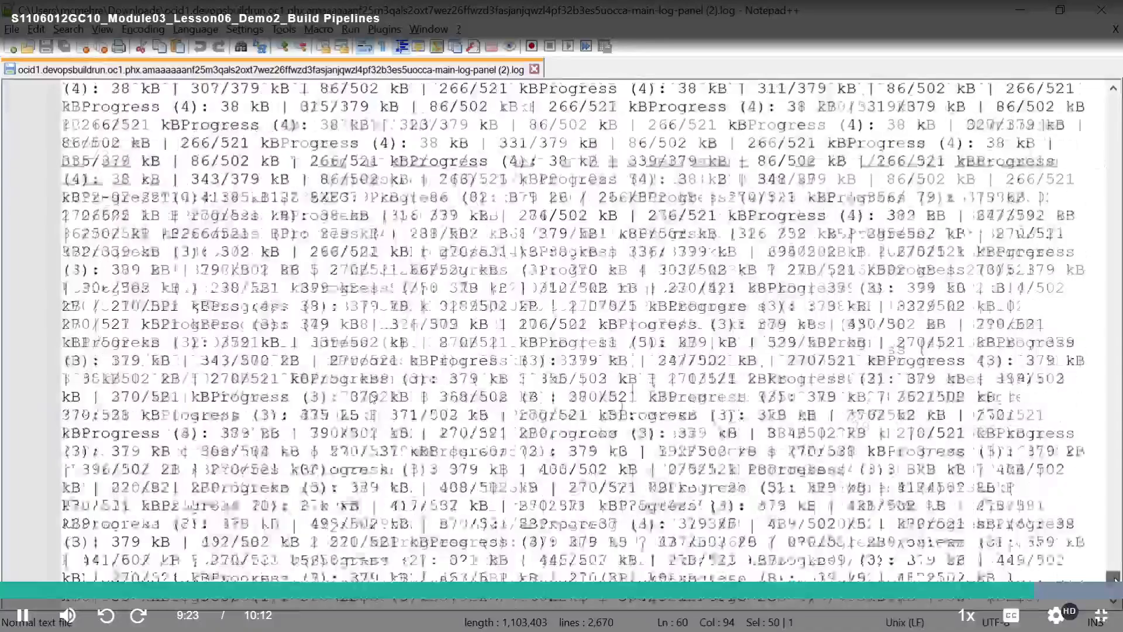
pyautogui.scroll(5, 739, 468)
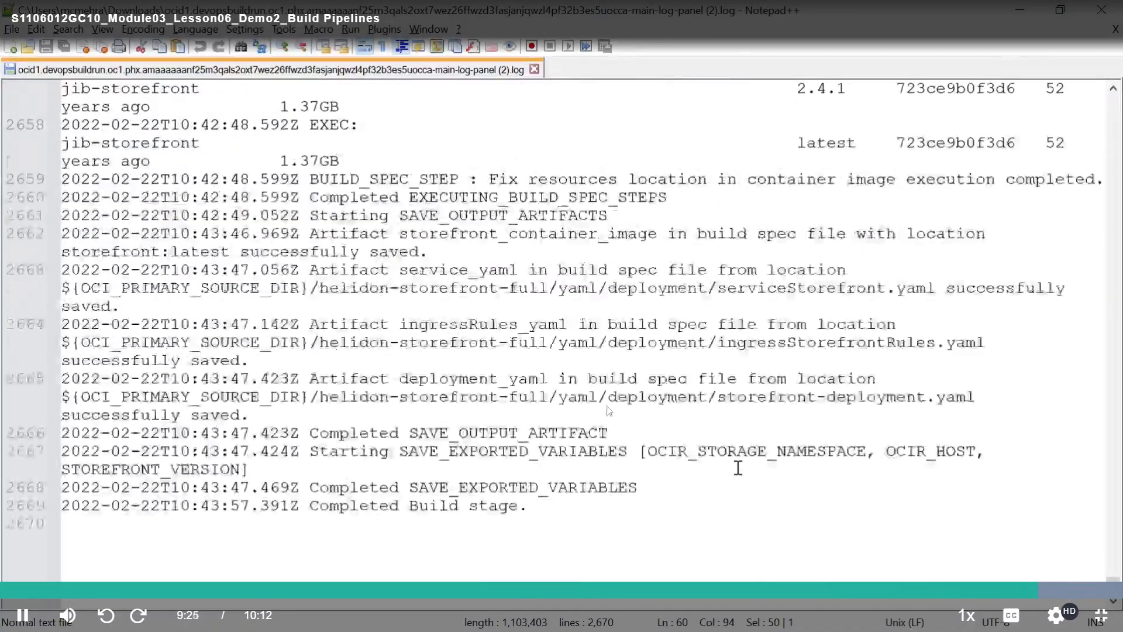